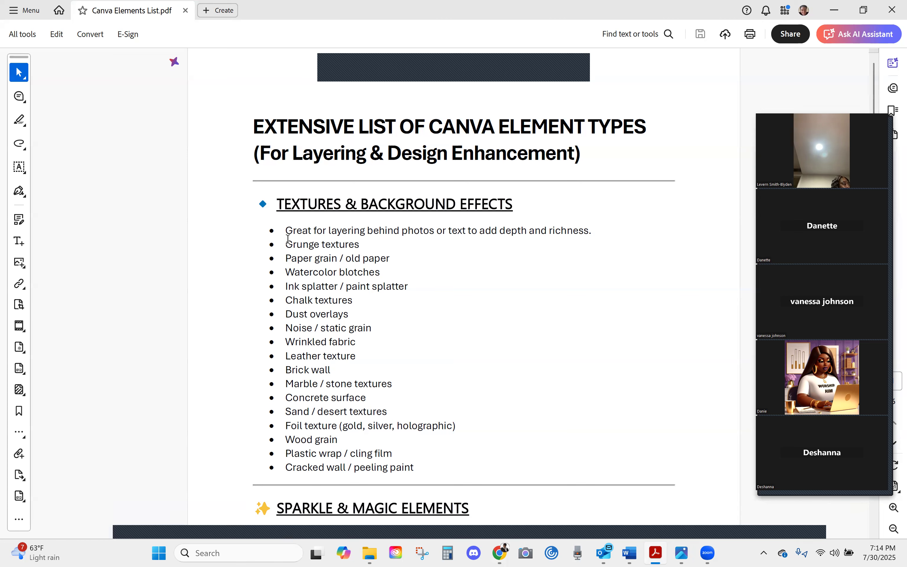
Switch from the PDF element list to Canva, search elements for grunge texture, and show all matching graphics.
drag(287, 243, 361, 245)
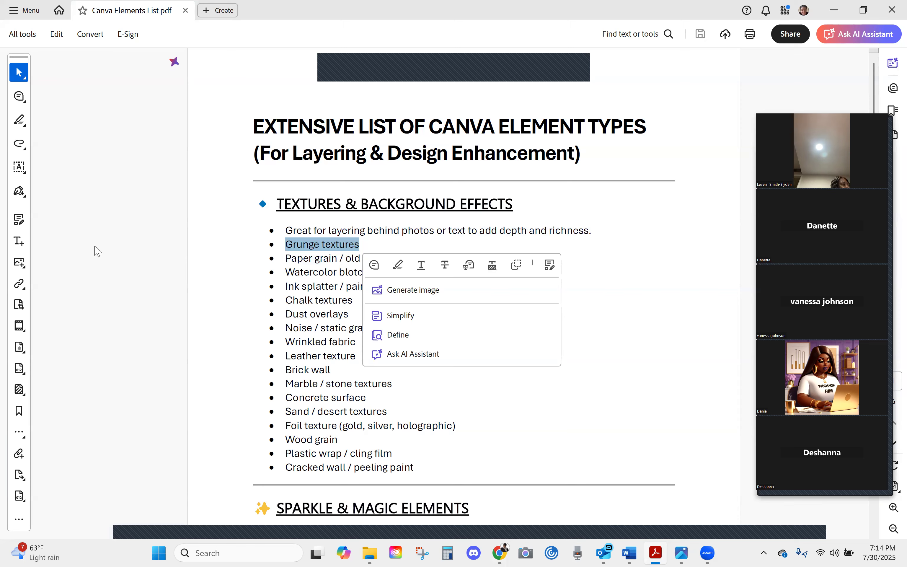
key(alt+Tab)
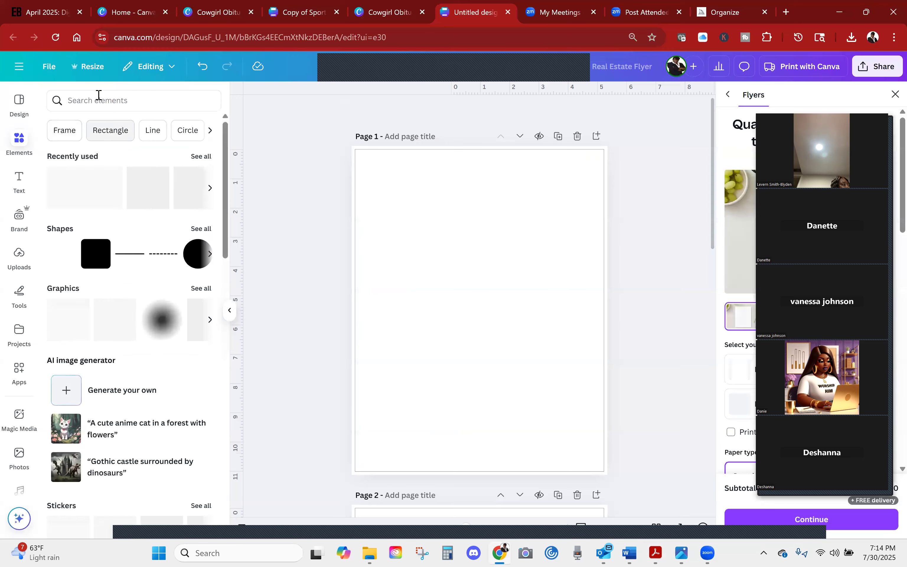
click(98, 100)
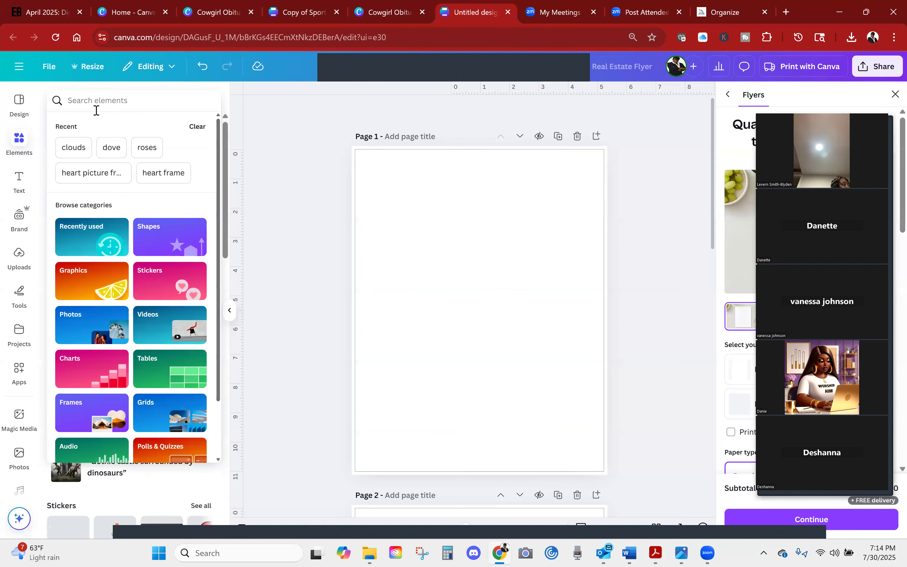
key(Escape)
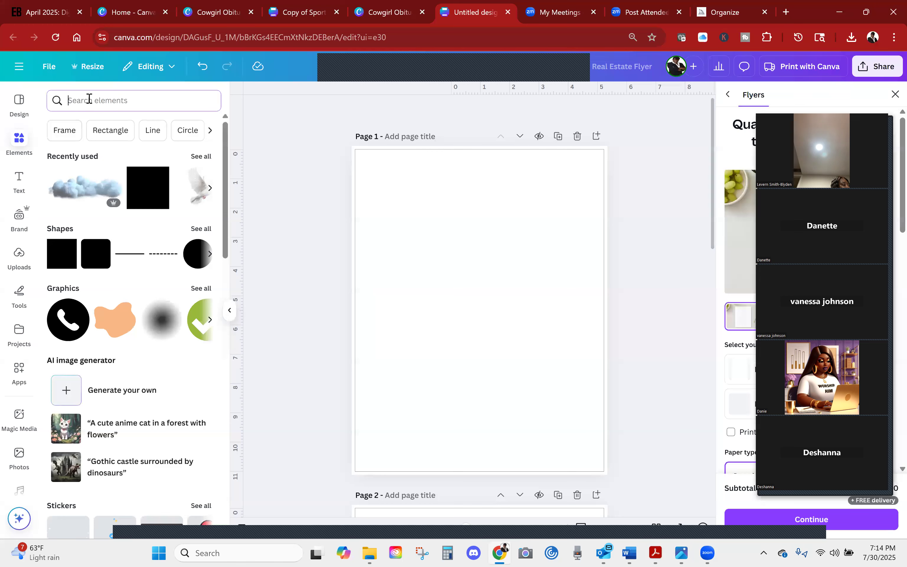
text(gr)
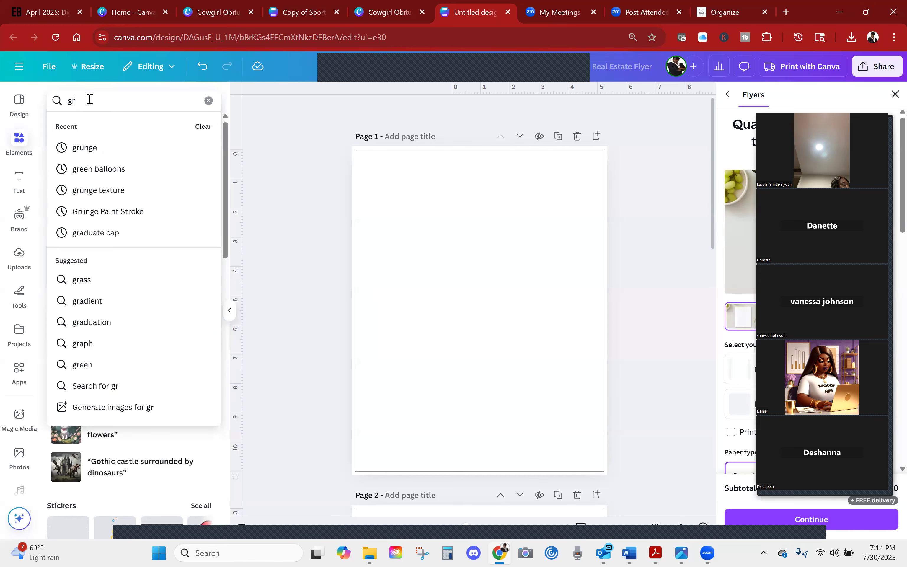
text(u)
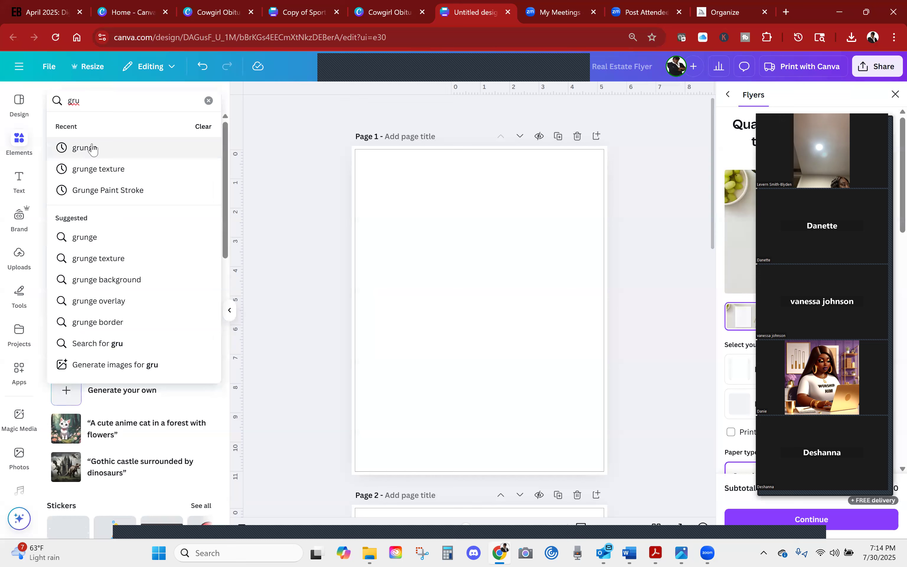
click(99, 168)
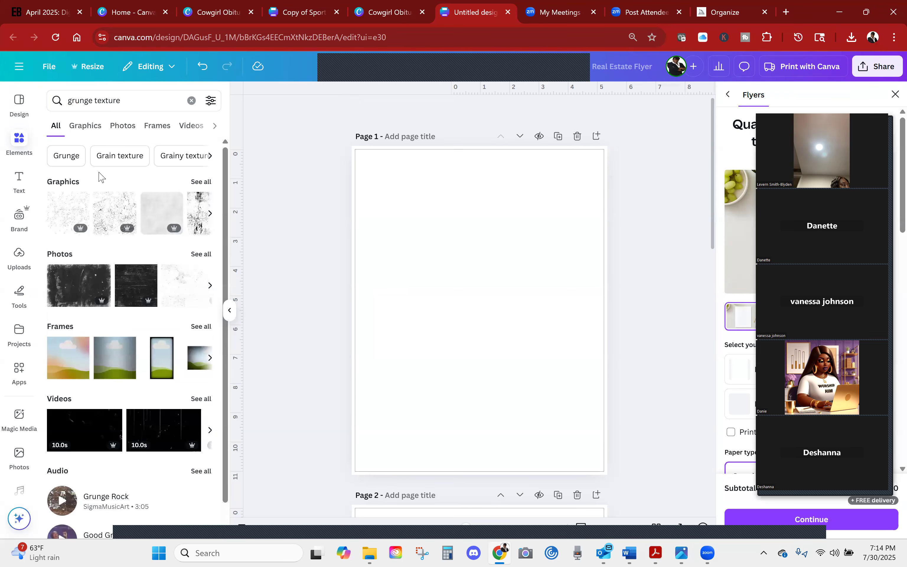
click(198, 182)
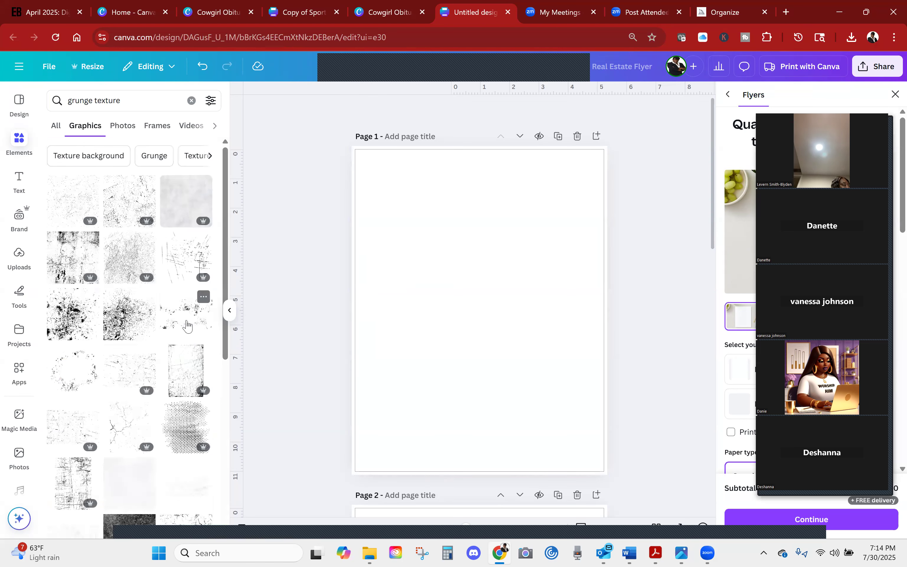
Add the wide speckled grunge texture to the upper part of page 1 and an enlarged black paint smear beneath it.
drag(435, 299, 335, 229)
drag(466, 289, 511, 234)
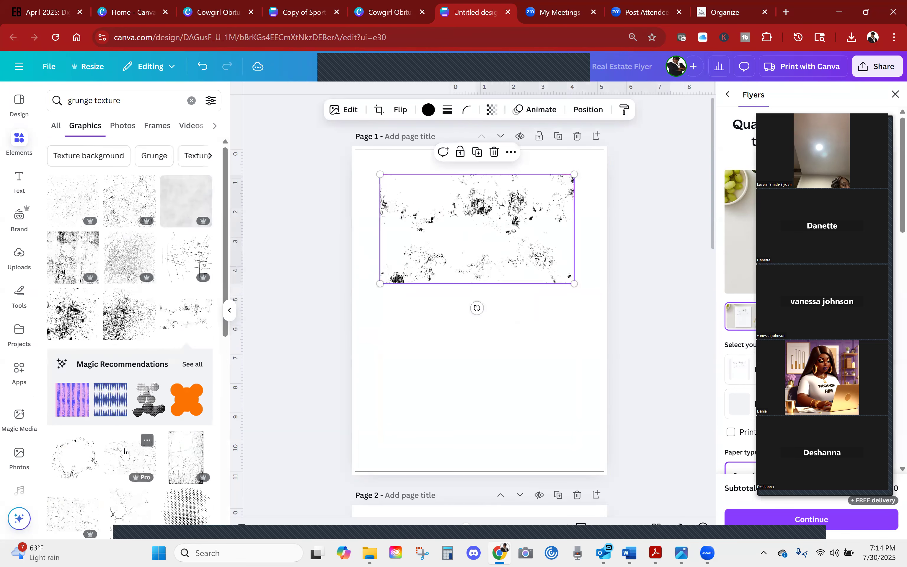
scroll(125, 453, down, 10)
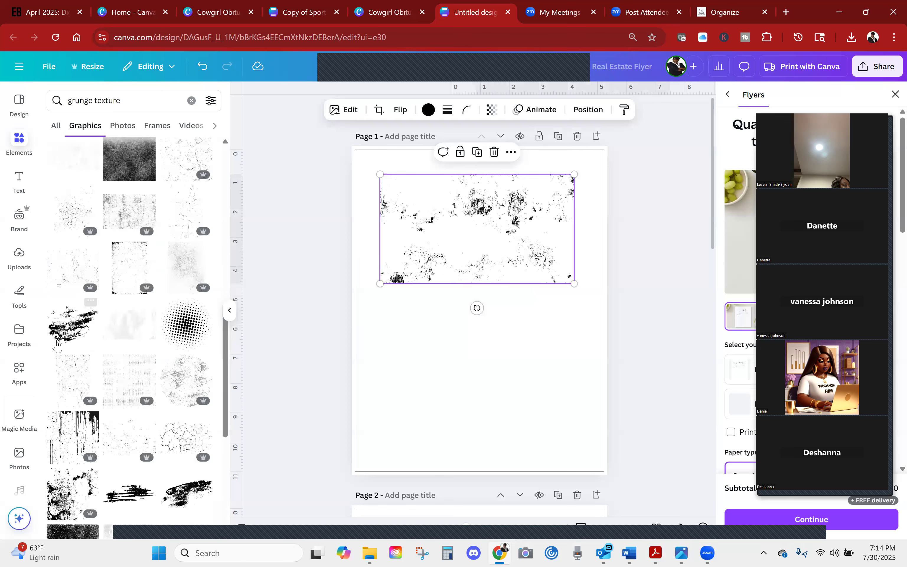
mouse_move(57, 345)
mouse_down()
mouse_move(472, 311)
mouse_move(455, 345)
mouse_move(431, 352)
mouse_move(420, 343)
mouse_up()
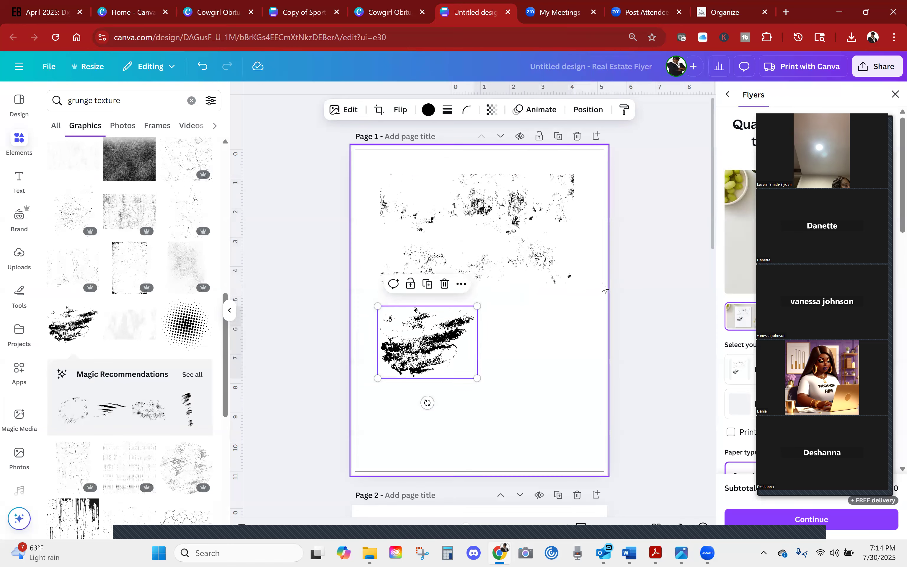
drag(477, 306, 513, 292)
drag(449, 330, 441, 352)
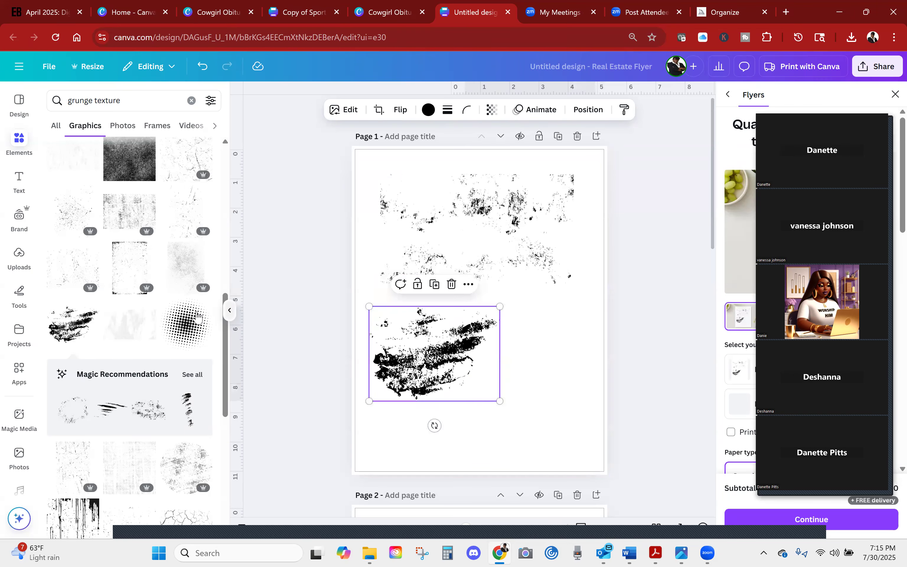
Add the thick black grunge brush stroke to page 1, enlarge it, and position it at the page's lower right.
scroll(94, 397, down, 3)
scroll(94, 397, down, 2)
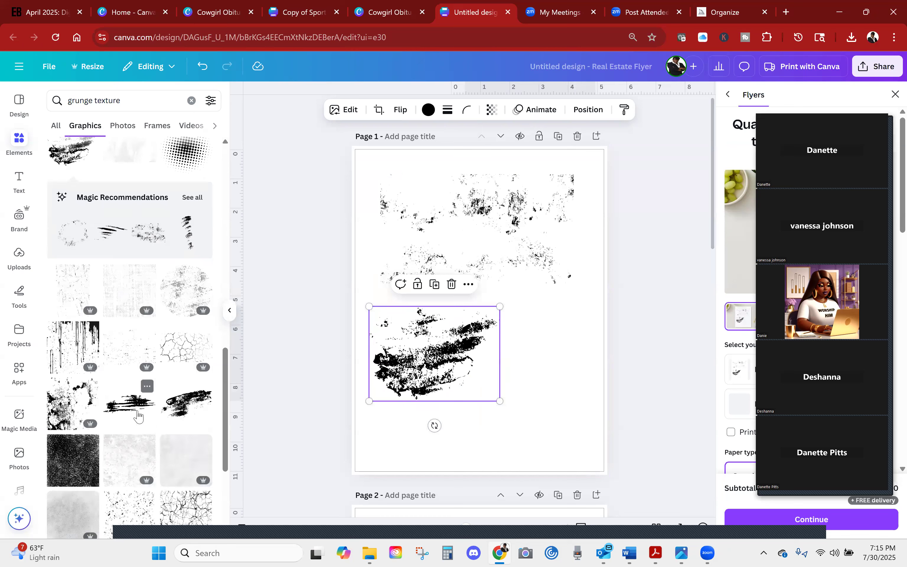
drag(183, 406, 535, 446)
drag(564, 413, 627, 376)
drag(536, 424, 490, 418)
Add the curved, tapering brush stroke to page 1 at middle right and shift the paint smear slightly left.
scroll(130, 374, down, 5)
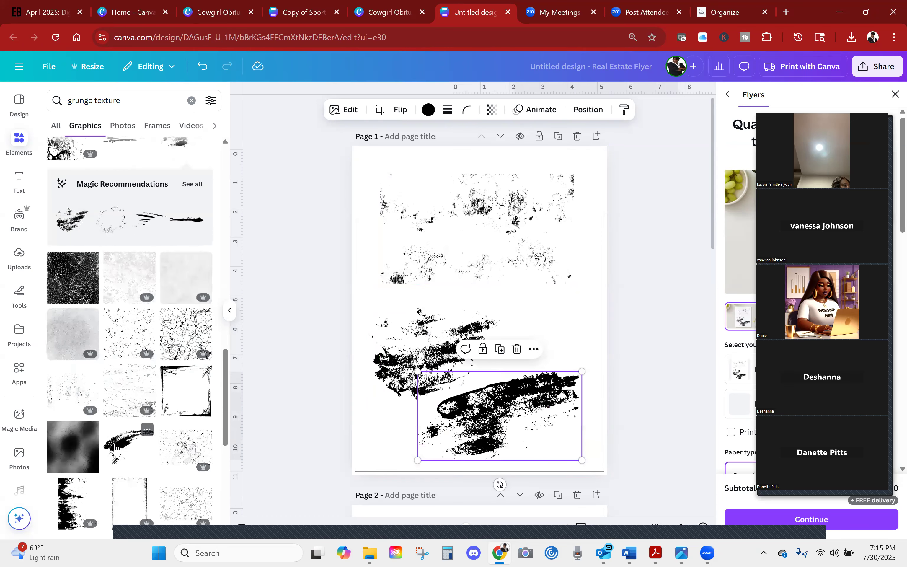
click(129, 446)
drag(480, 310, 554, 328)
drag(453, 349, 446, 345)
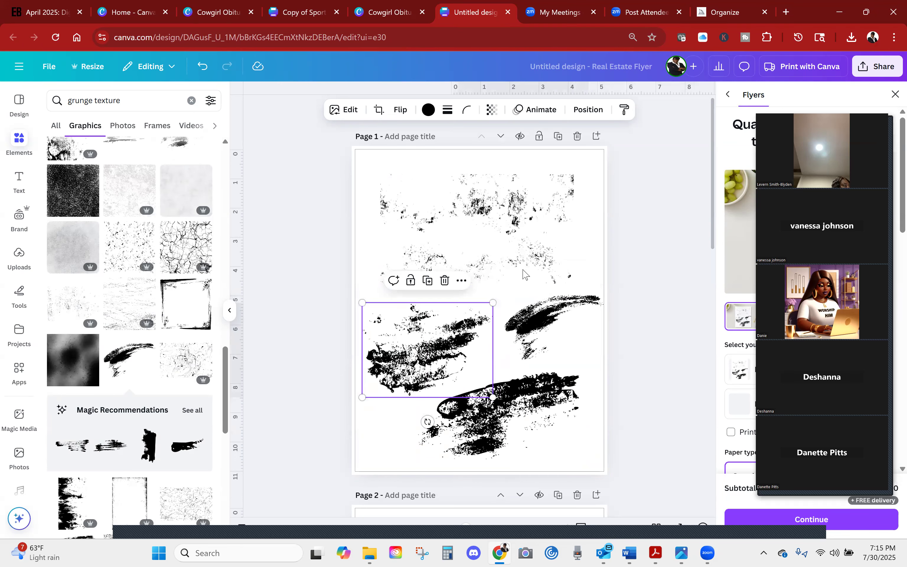
Add the orange and black grunge texture to page 2, enlarge it, and move it to the top of the page.
scroll(131, 468, down, 5)
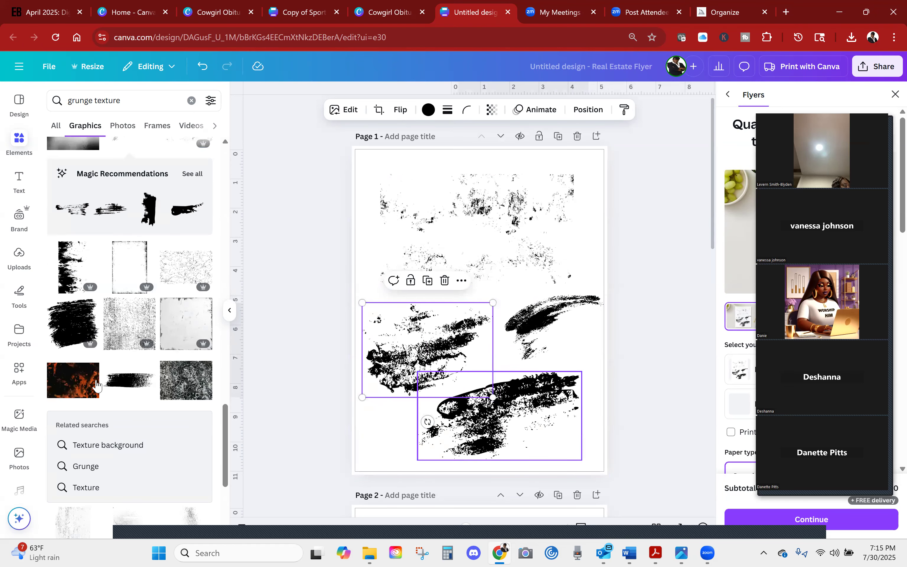
scroll(468, 397, down, 6)
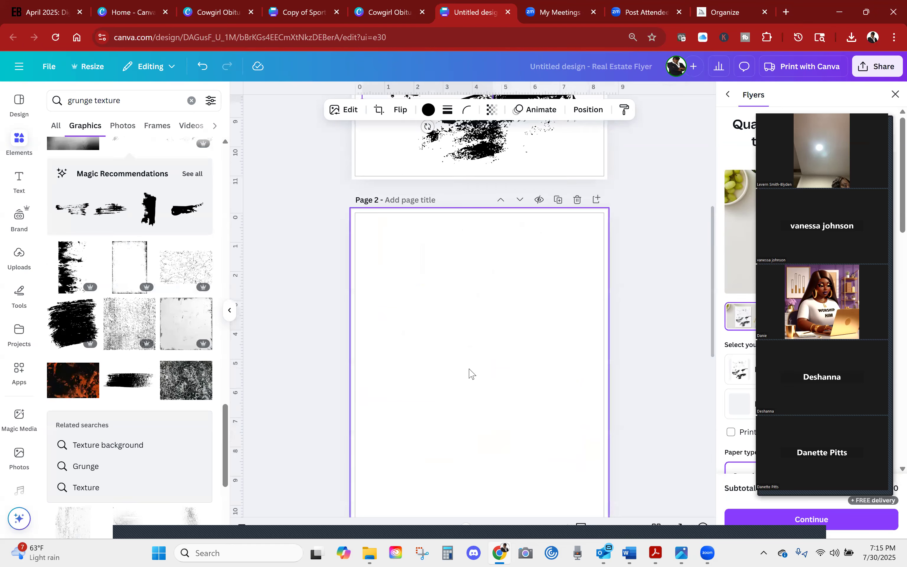
click(72, 380)
drag(417, 368, 414, 291)
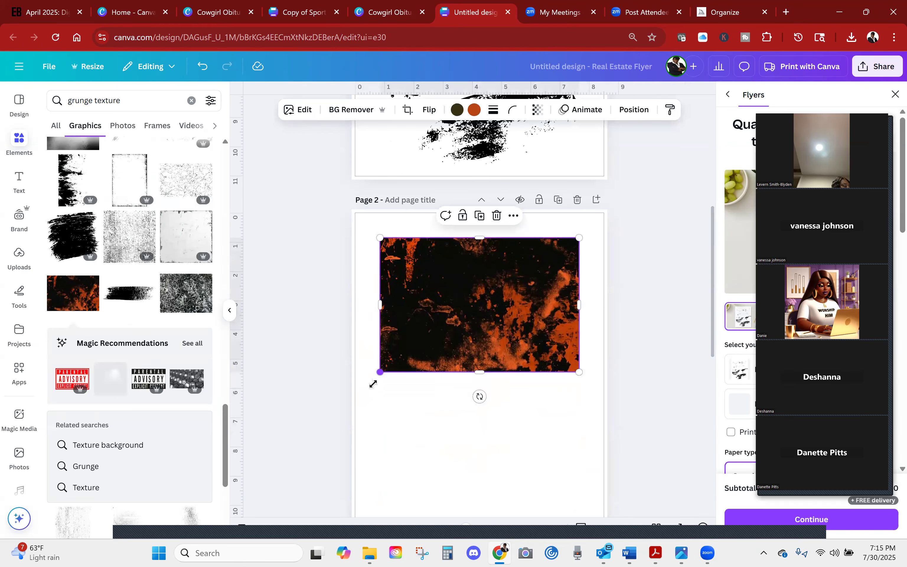
drag(373, 383, 348, 400)
drag(457, 340, 467, 317)
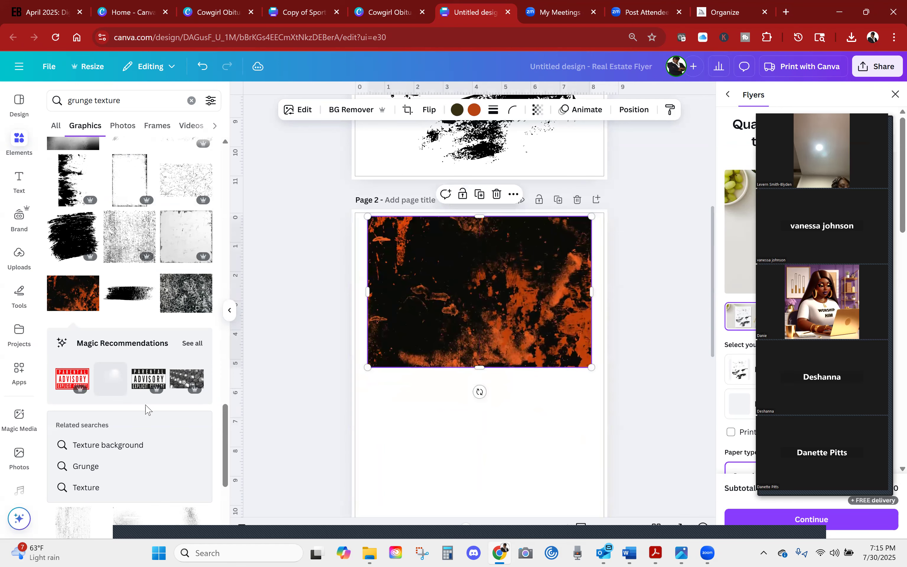
Place the X-shaped ink splatter and the multi-stroke brush graphic side by side below the orange texture on page 2.
scroll(146, 408, down, 5)
click(77, 393)
drag(483, 387, 408, 444)
scroll(490, 403, down, 2)
scroll(168, 416, down, 8)
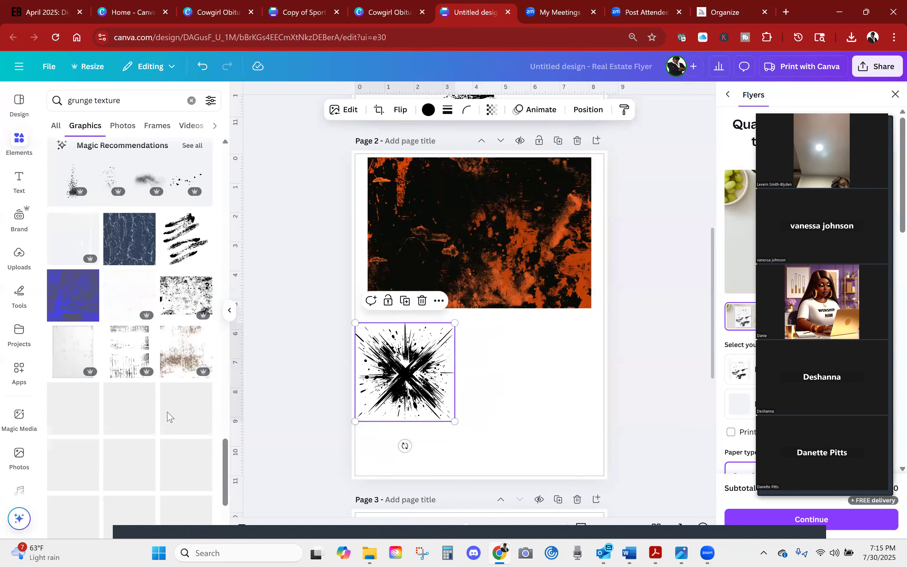
click(185, 238)
drag(498, 336, 536, 394)
Shift the speckled texture and the three brush strokes on page 1 slightly upward to even out their spacing.
scroll(375, 318, up, 8)
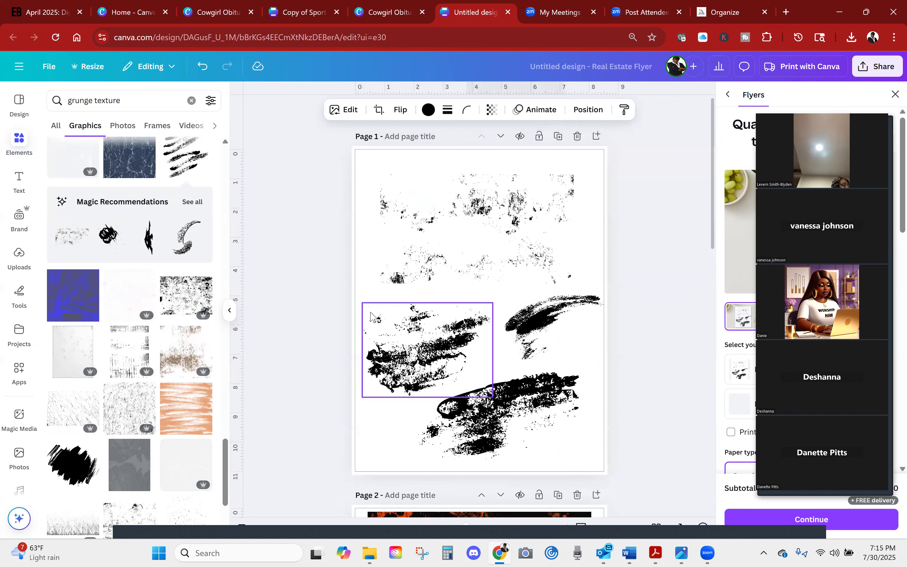
drag(476, 233, 476, 218)
drag(416, 319, 418, 298)
click(531, 307)
drag(531, 308, 531, 300)
mouse_move(491, 410)
mouse_down()
mouse_move(505, 396)
mouse_move(493, 404)
mouse_up()
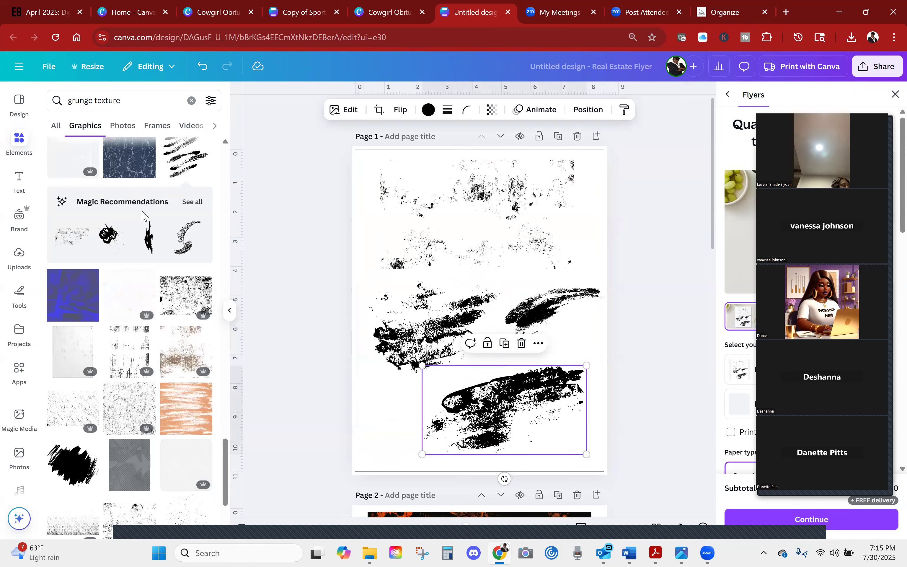
drag(434, 203, 435, 204)
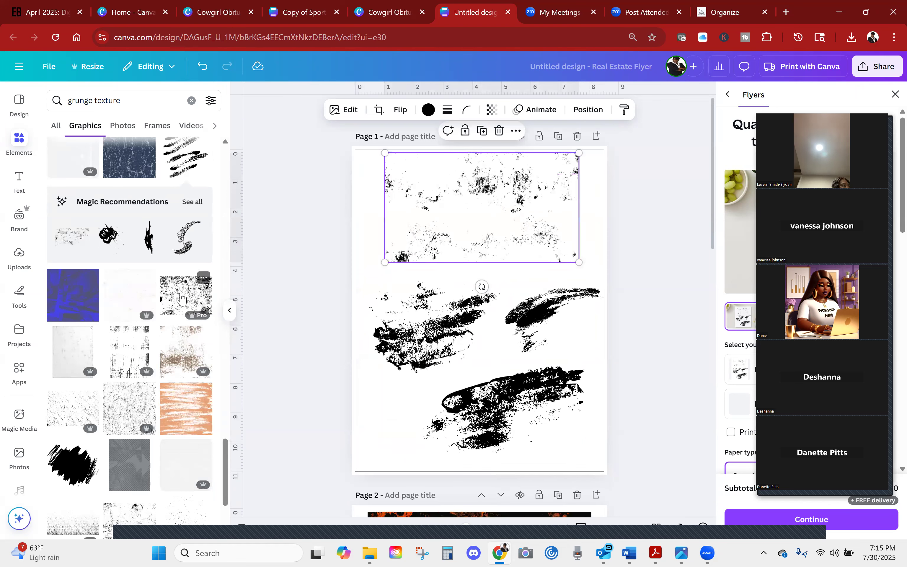
View the details of the Harsh distressed textured background graphic and nudge page 1's speckled texture slightly lower.
scroll(167, 269, up, 5)
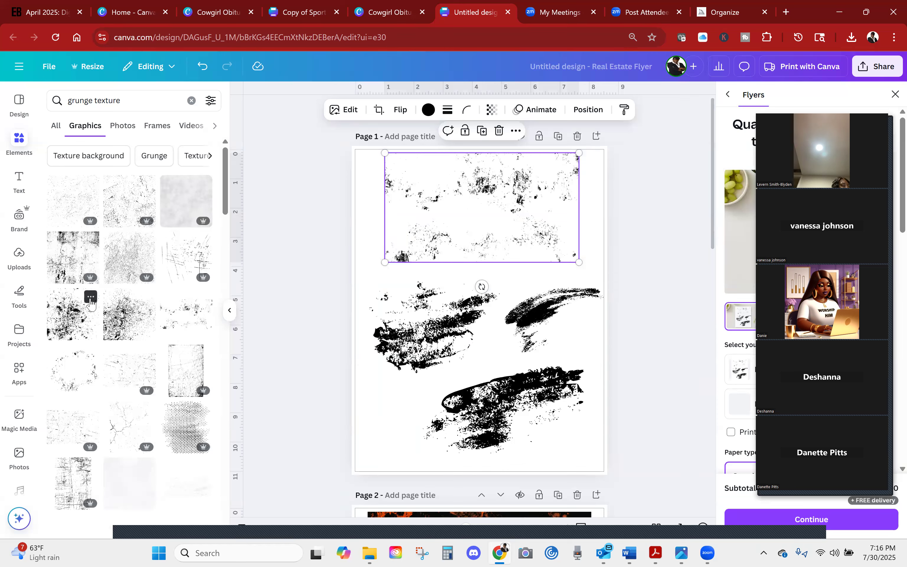
click(90, 297)
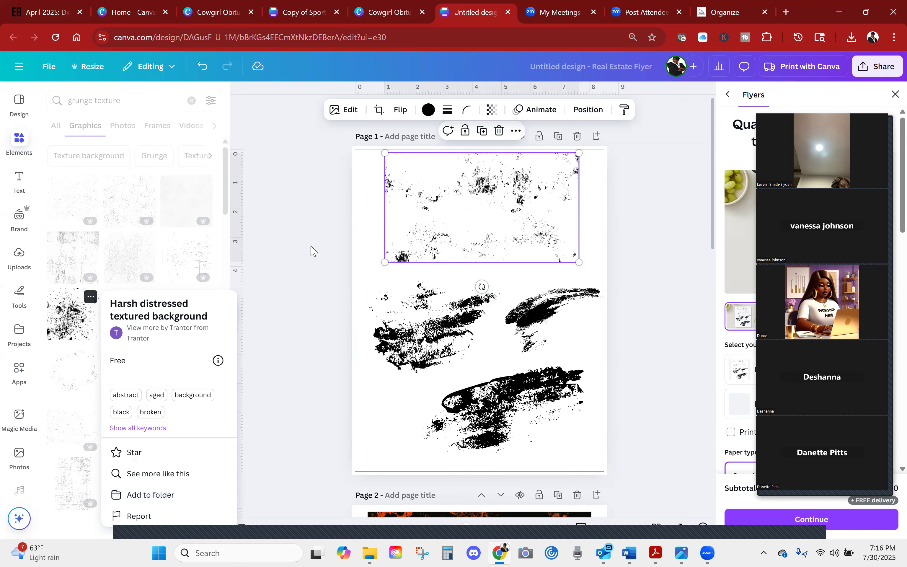
mouse_move(439, 203)
mouse_down()
mouse_move(426, 208)
mouse_move(435, 212)
mouse_up()
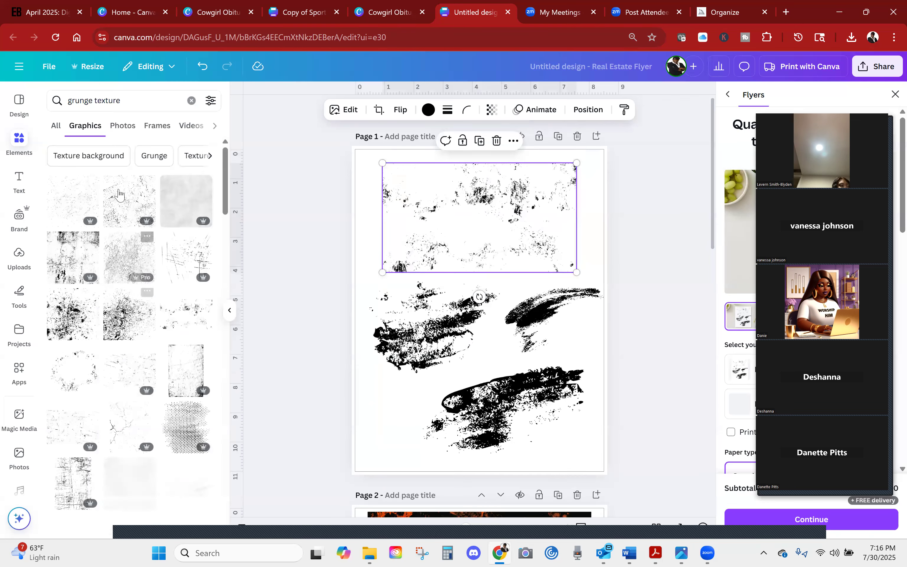
Limit the grunge texture results to photos and place the dark rust-brown photo at the top of blank page 3.
click(123, 125)
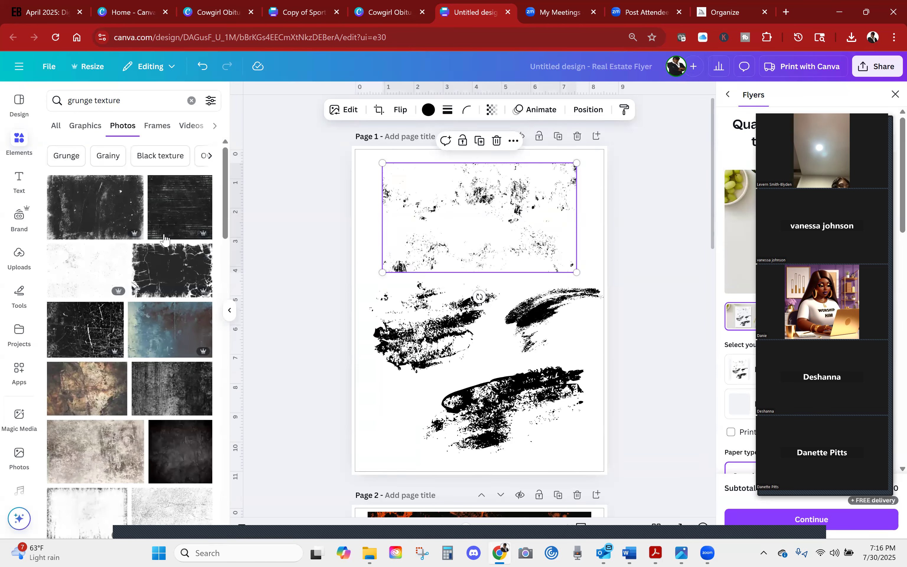
scroll(152, 480, down, 5)
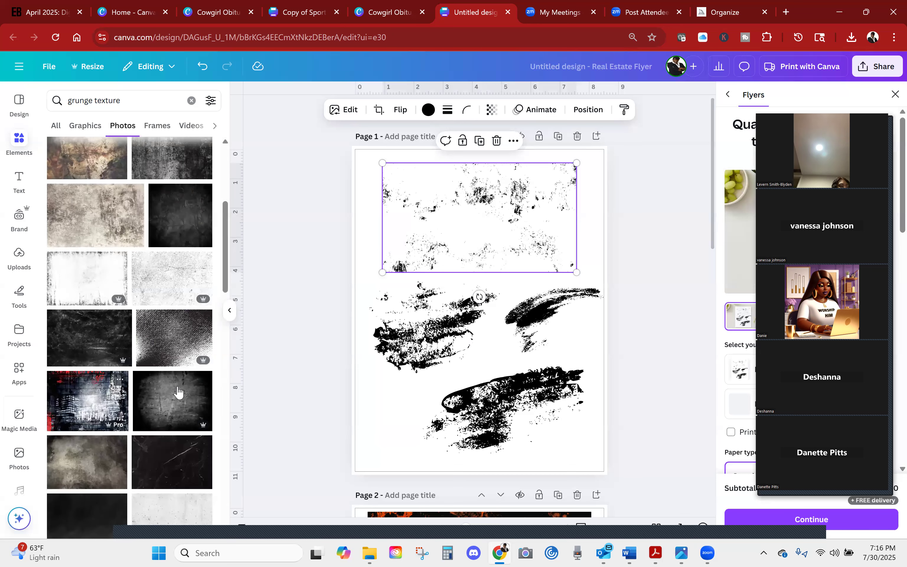
scroll(183, 348, down, 3)
scroll(482, 474, down, 15)
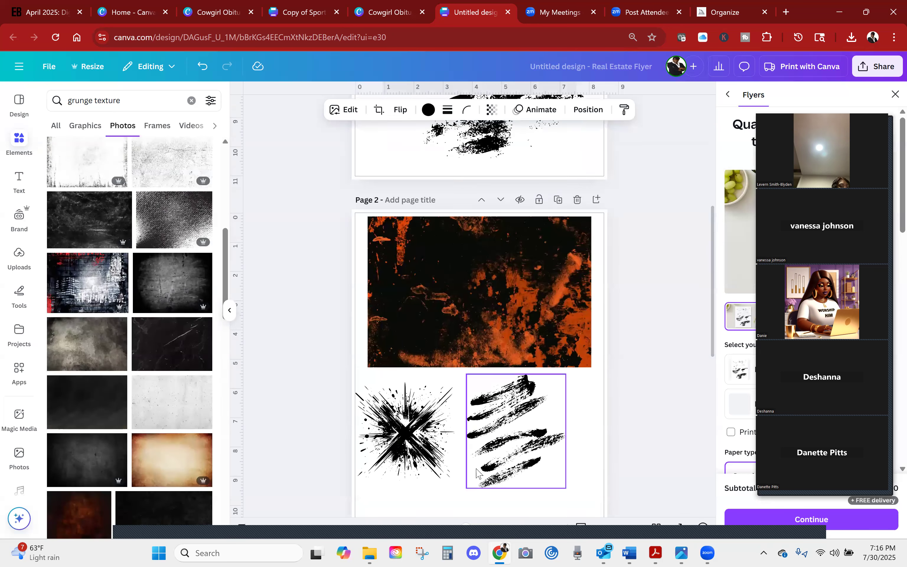
scroll(405, 421, down, 2)
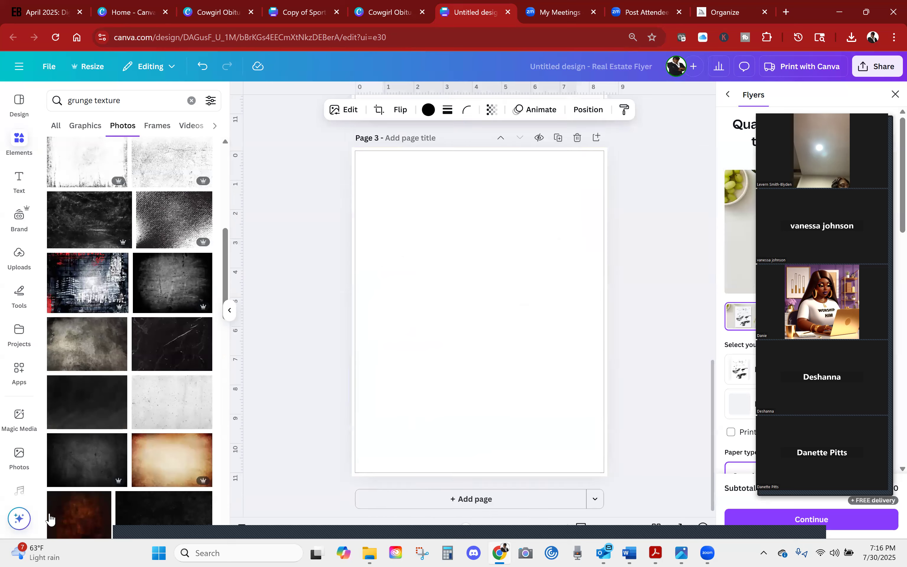
click(77, 516)
drag(481, 369, 482, 298)
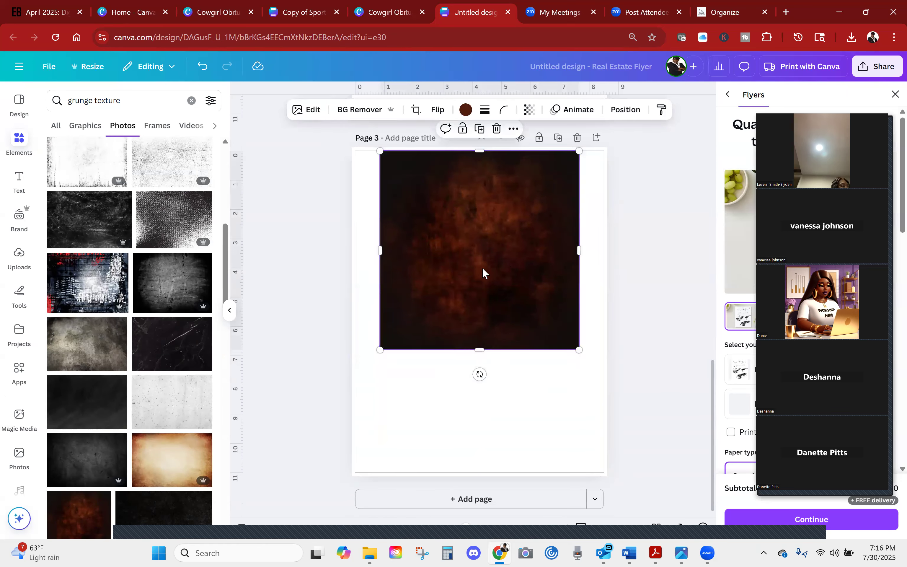
drag(351, 374, 486, 388)
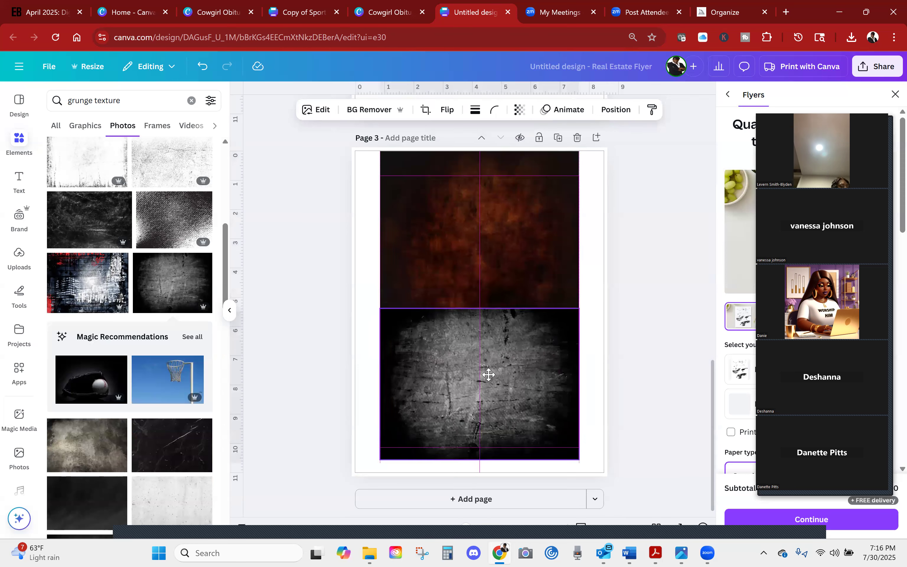
scroll(118, 447, down, 5)
scroll(118, 447, down, 10)
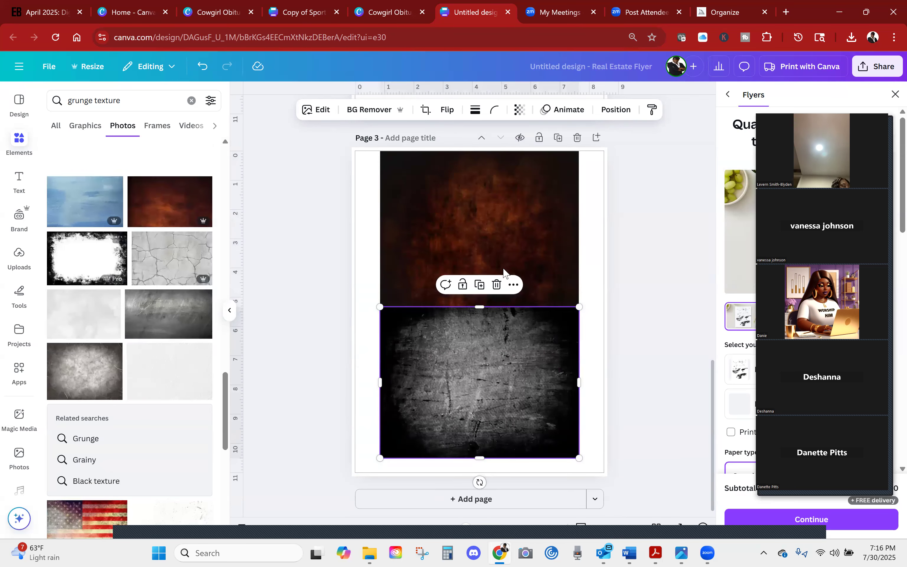
click(497, 284)
Add the black grunge border photo with a white centre to page 3, over the lower part of the rust-brown photo.
click(74, 265)
drag(486, 334, 493, 406)
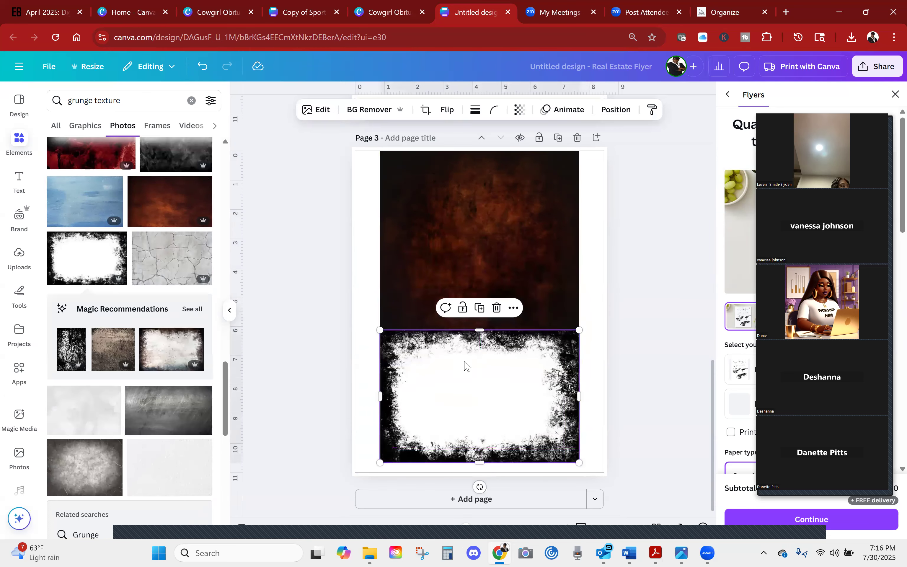
scroll(481, 343, up, 3)
scroll(411, 331, up, 2)
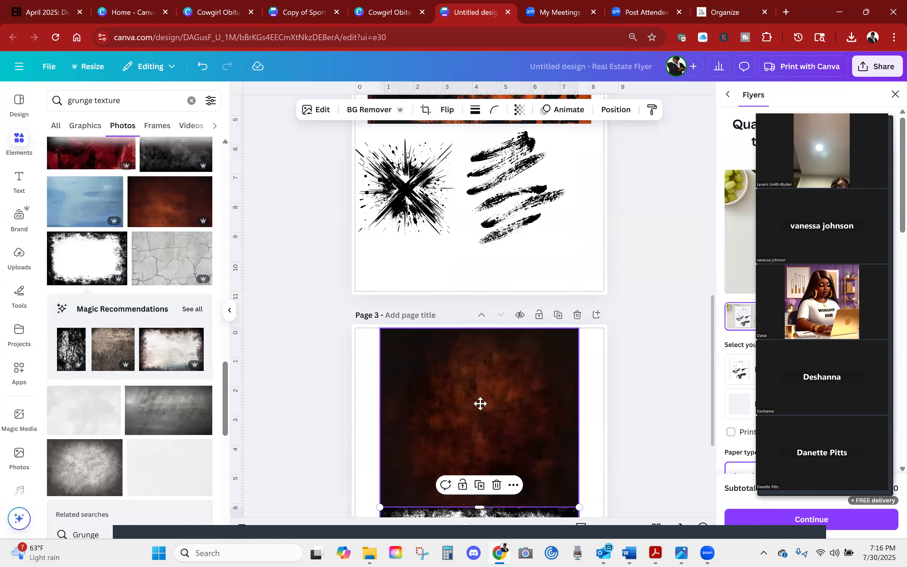
Delete the rust-brown photo from page 3 and move the black grunge border photo to the top of the page.
click(479, 403)
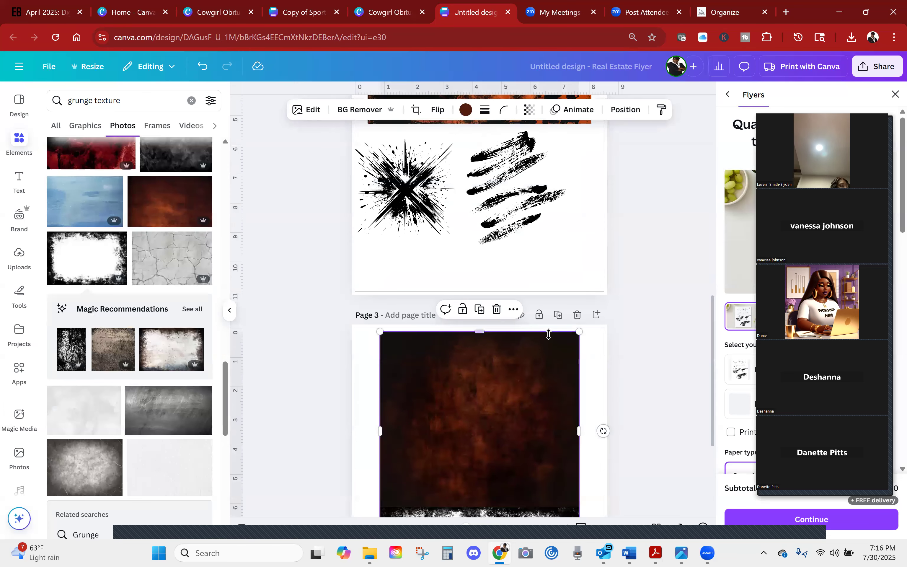
click(496, 309)
drag(531, 513, 536, 342)
Replace the grunge texture search with a photo search for "ripped paper".
scroll(178, 229, up, 4)
click(133, 108)
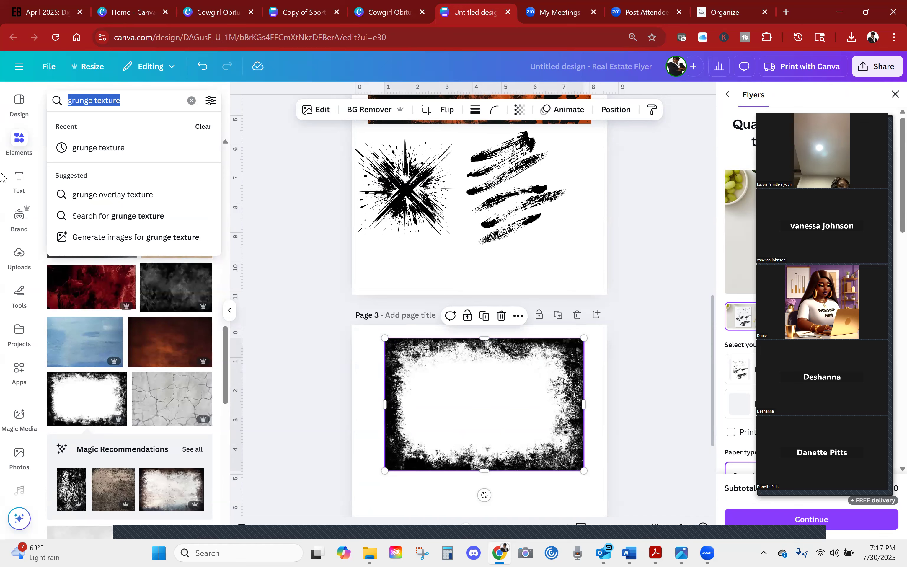
text(rip)
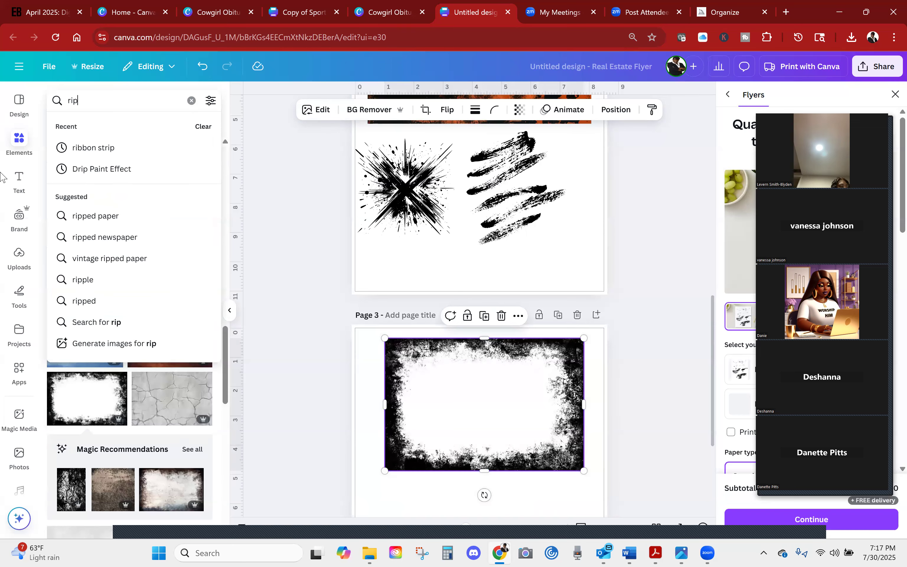
text(ped pap)
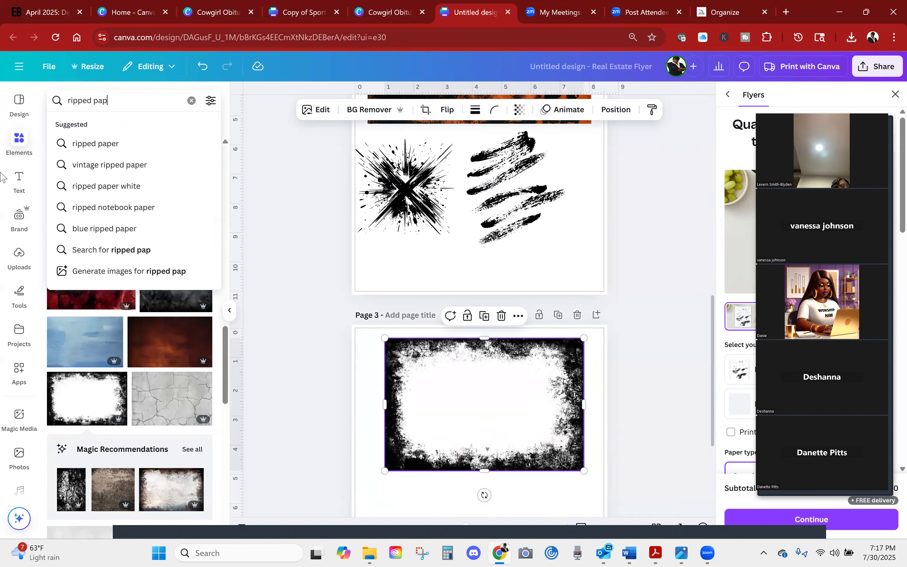
click(154, 144)
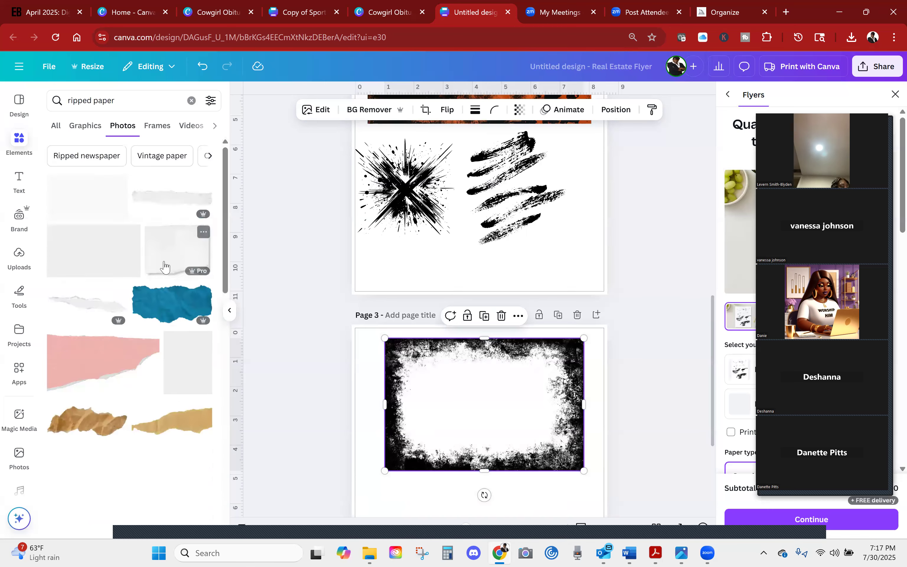
Add the thin white torn paper strip photo to page 3 and place it below the grunge border photo.
scroll(578, 405, down, 5)
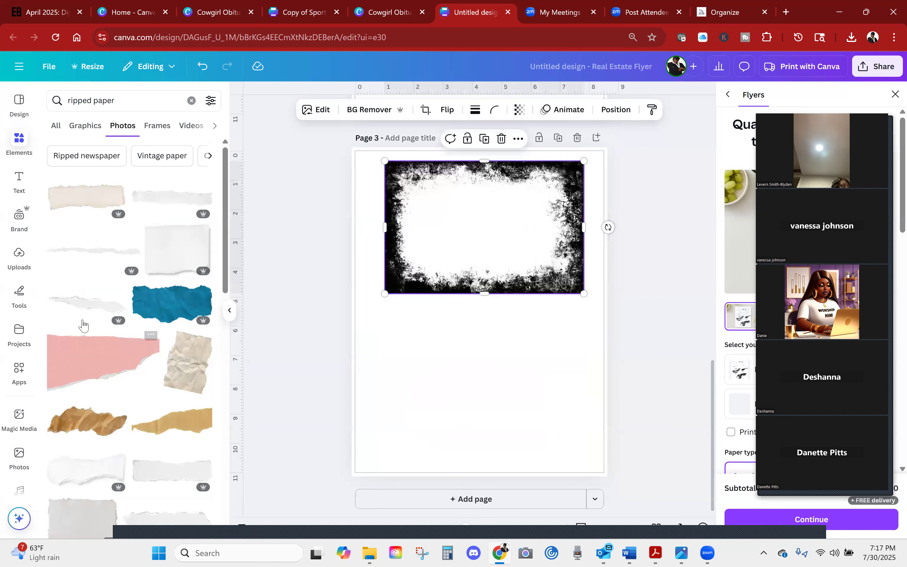
drag(483, 311, 484, 384)
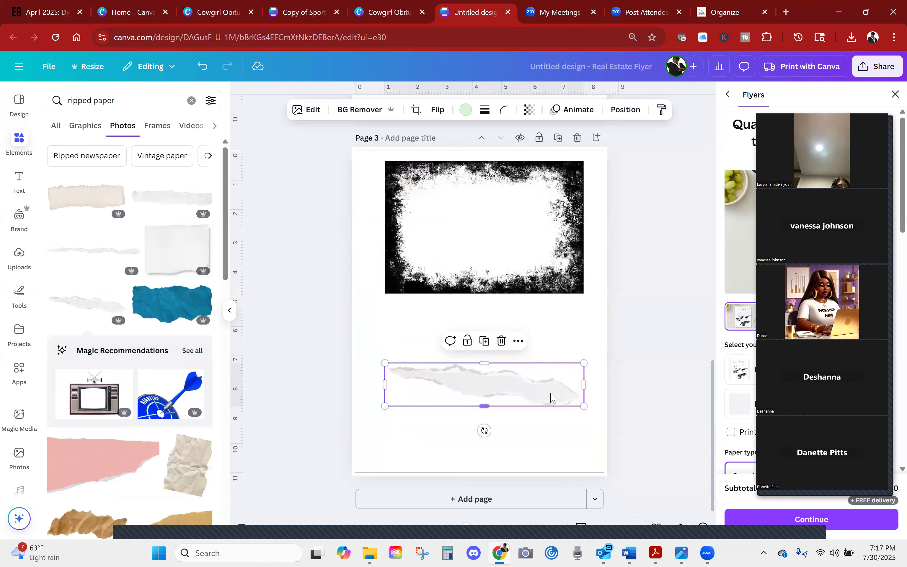
drag(548, 397, 549, 380)
Set page 3's background to the Brand Kit red and move the torn paper strip closer to the grunge border photo.
click(567, 441)
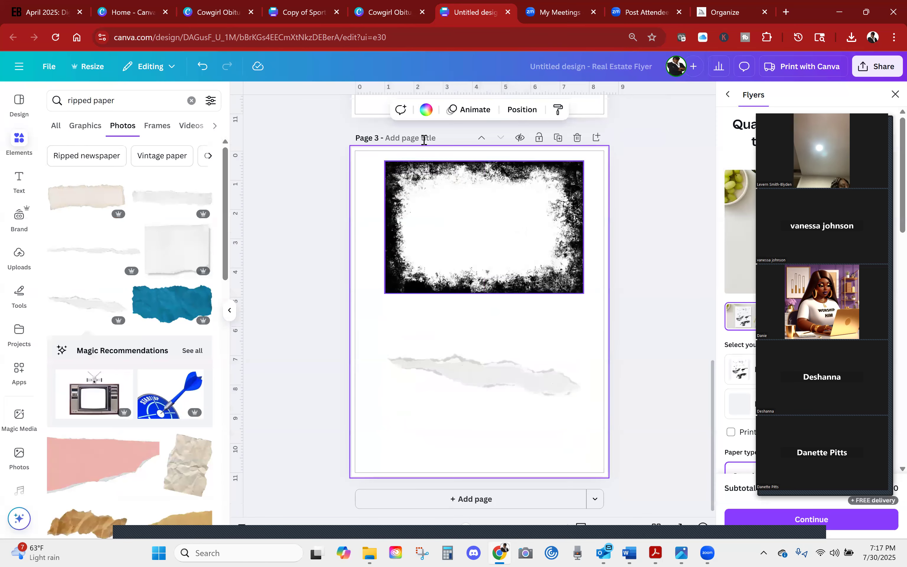
click(426, 109)
click(81, 243)
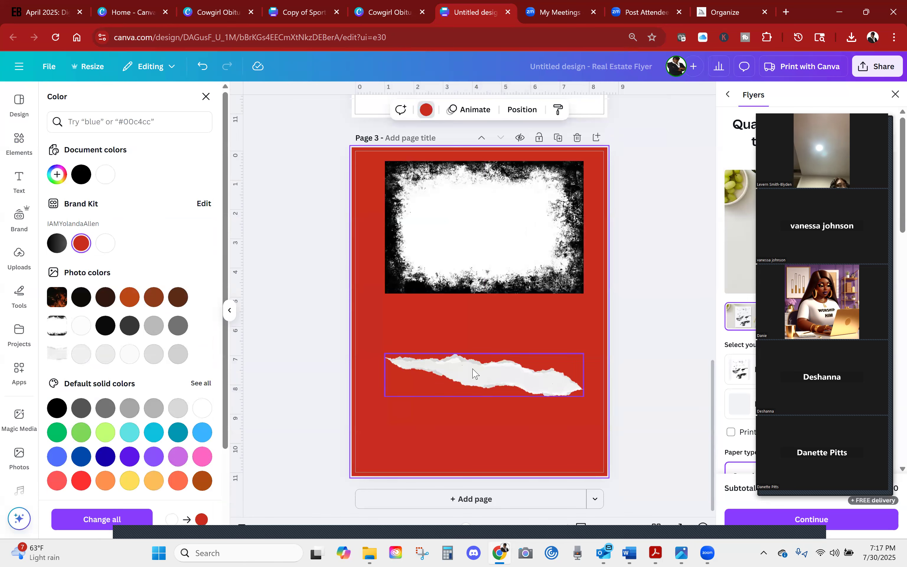
drag(473, 372, 477, 345)
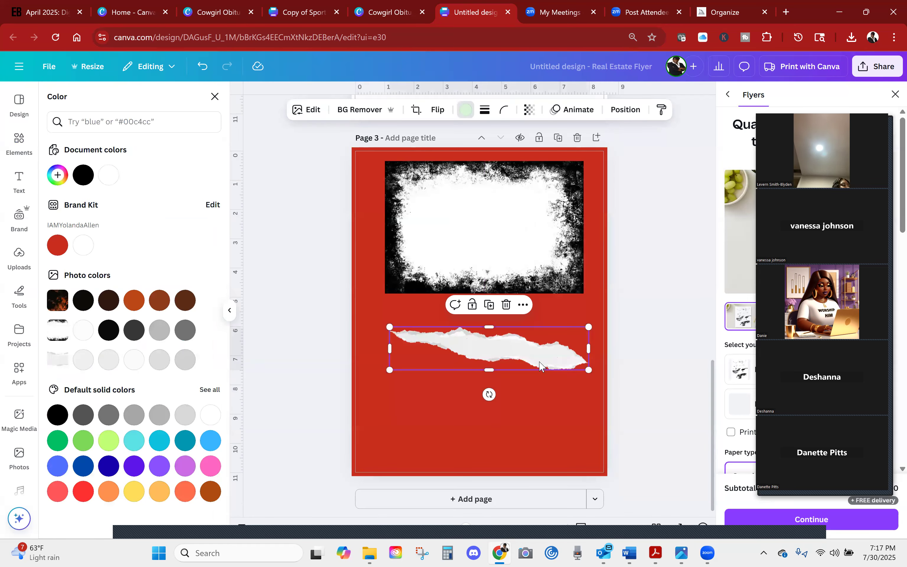
Search all element types for "ripped paper" and place the wide torn-edge frame near the bottom of page 3.
click(17, 148)
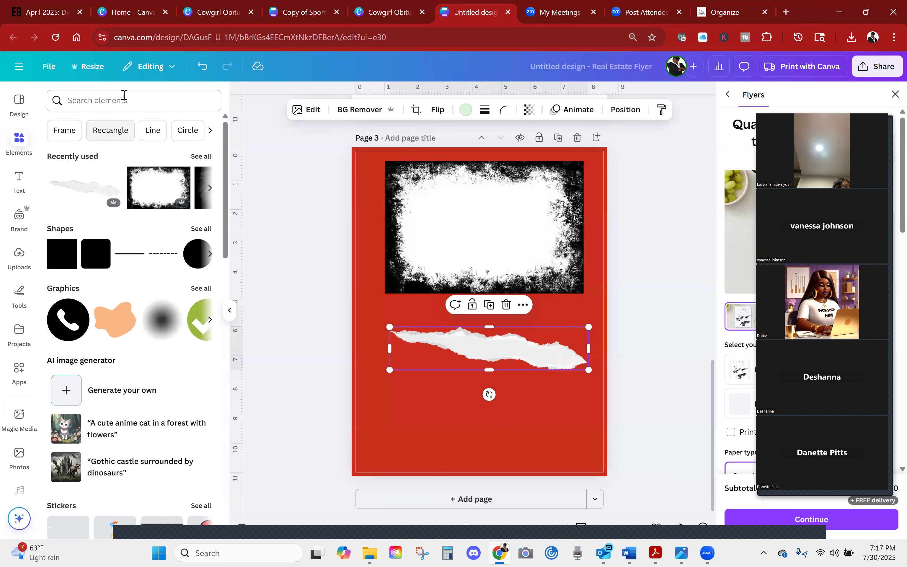
click(124, 99)
click(86, 148)
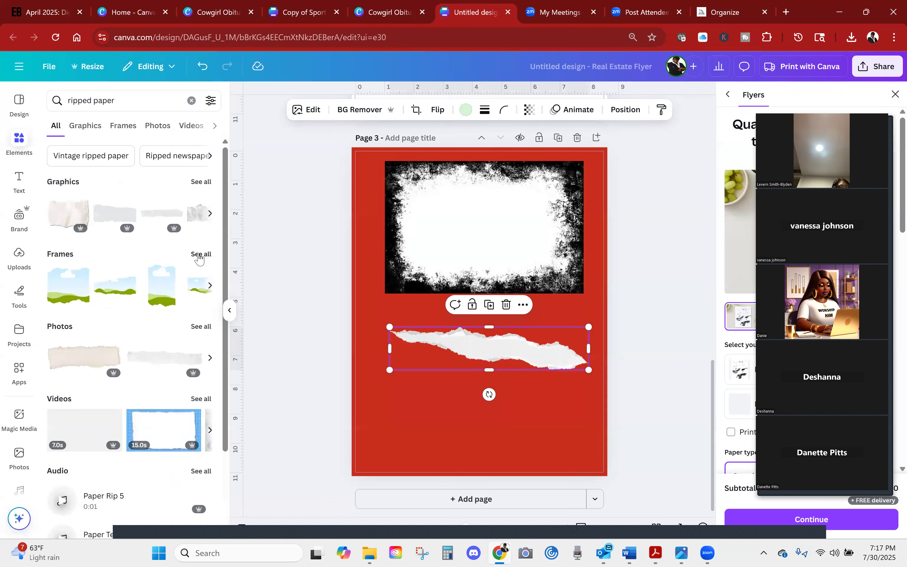
drag(124, 276, 519, 420)
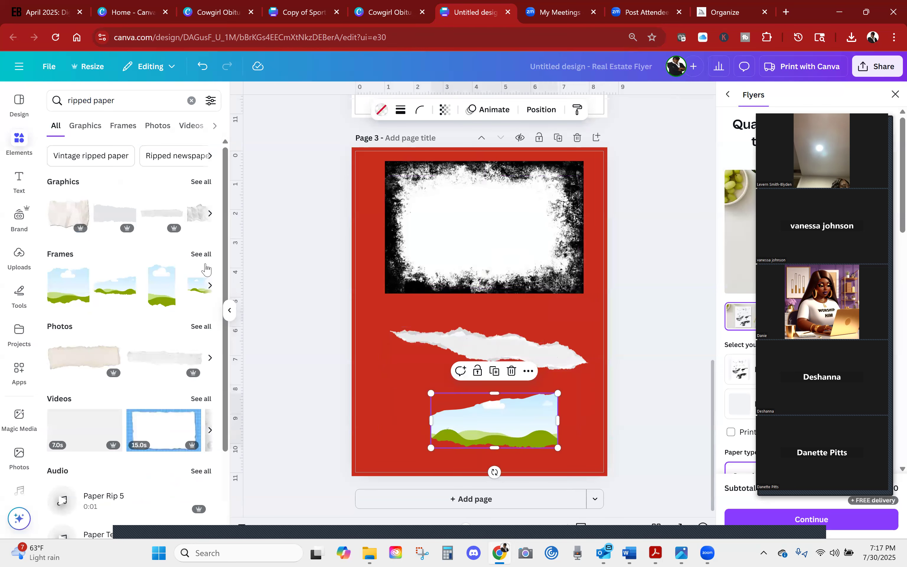
Add a second, narrower torn-edge frame from the full set of ripped paper frames, positioning it between the paper strip and the first frame.
click(202, 253)
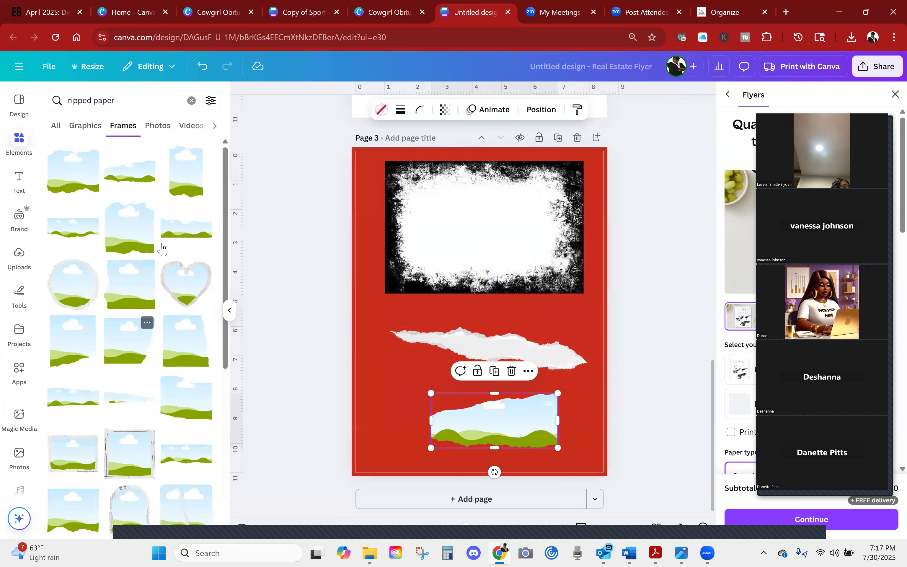
scroll(124, 247, down, 2)
scroll(124, 247, down, 2)
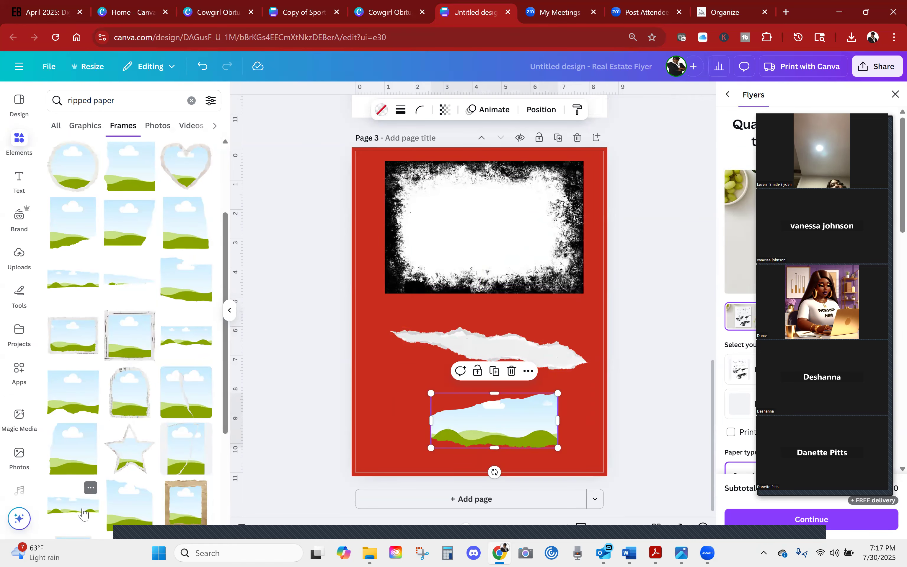
click(90, 500)
drag(448, 387, 447, 385)
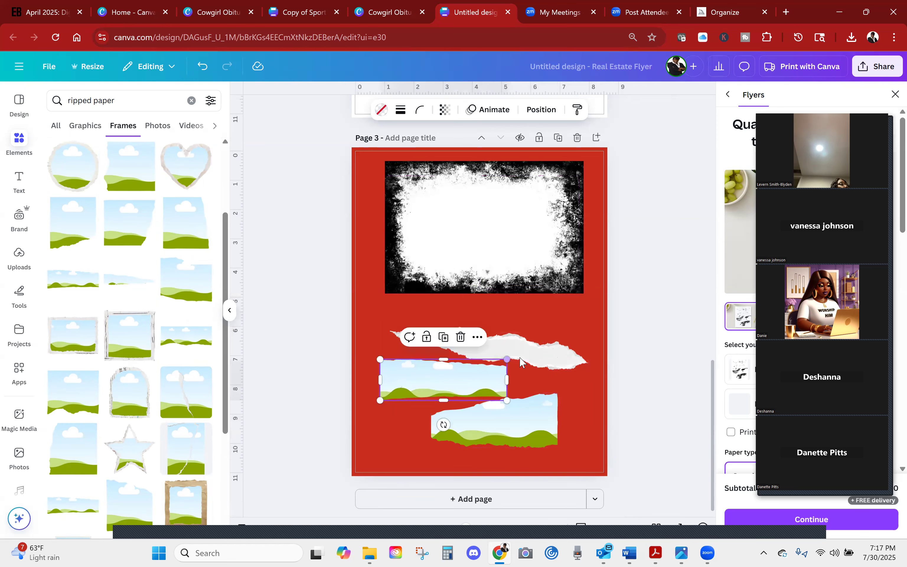
drag(480, 350, 485, 334)
drag(487, 380, 491, 374)
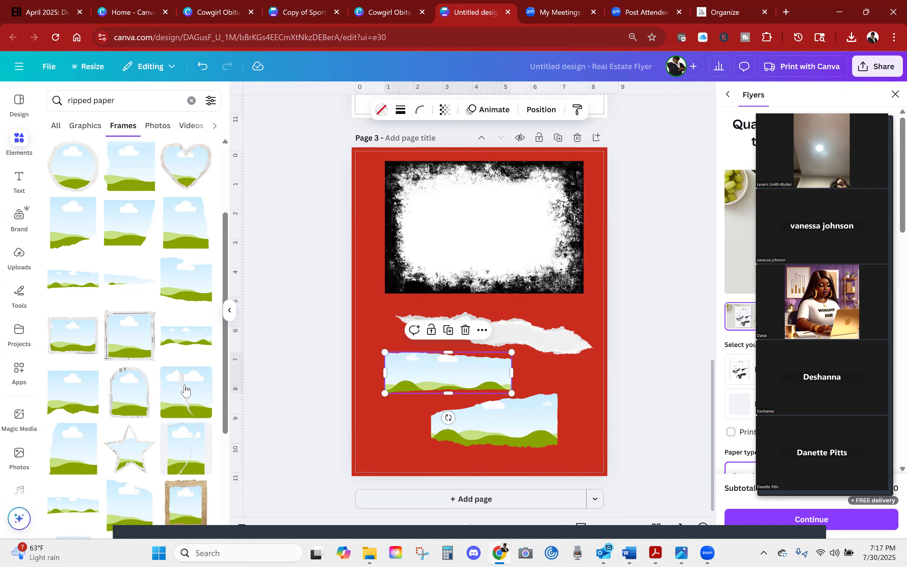
Add the square frame split by a paper tear and move it over the lower half of page 3, selecting each of its halves.
click(184, 394)
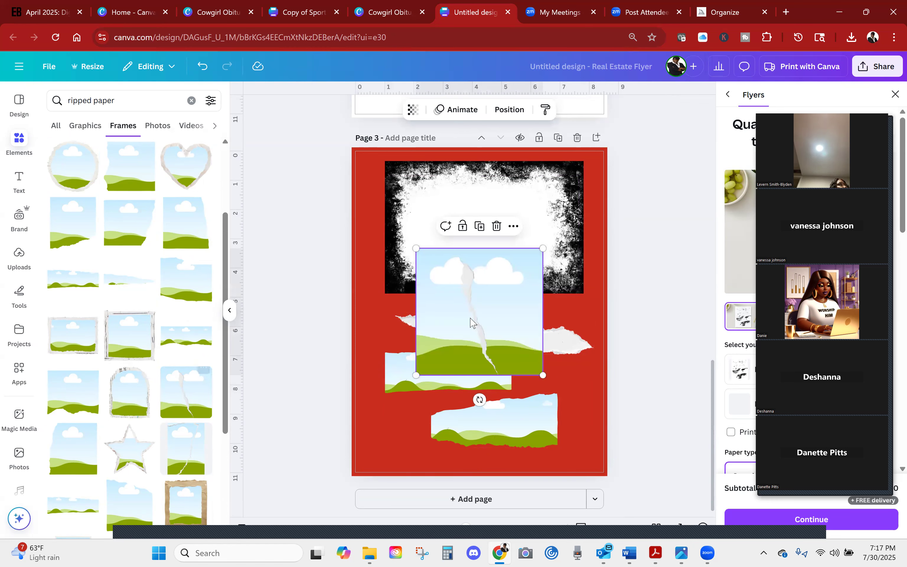
click(511, 318)
drag(500, 308, 451, 365)
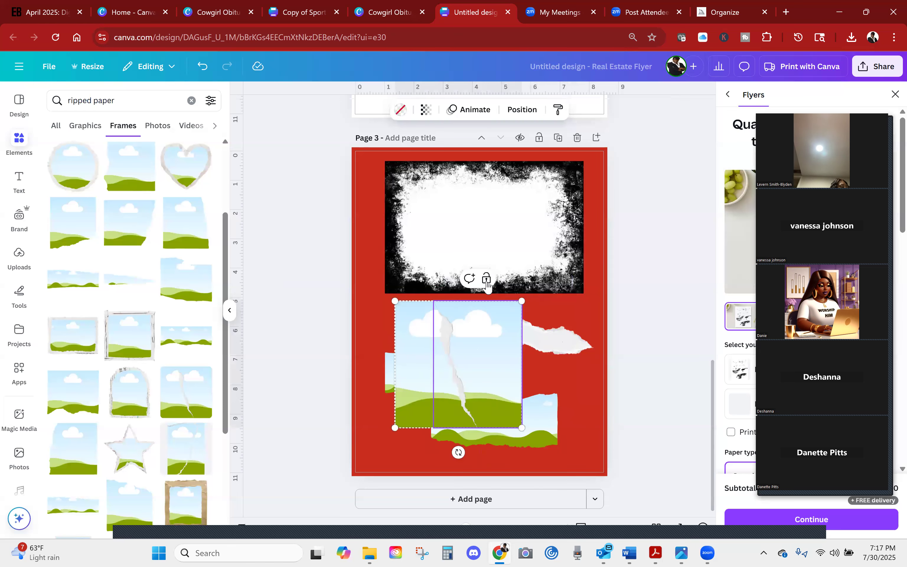
mouse_move(494, 395)
mouse_down()
mouse_move(494, 382)
mouse_move(498, 390)
mouse_up()
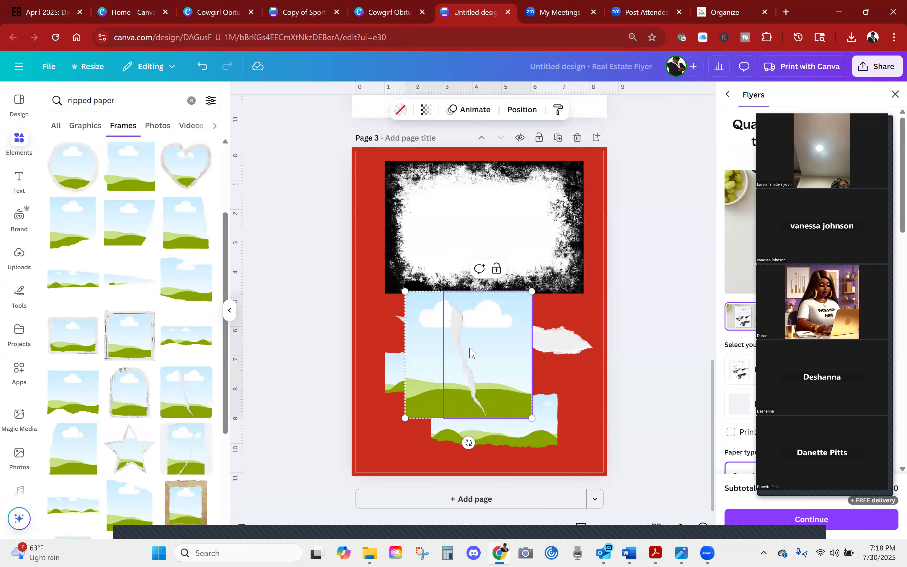
click(491, 336)
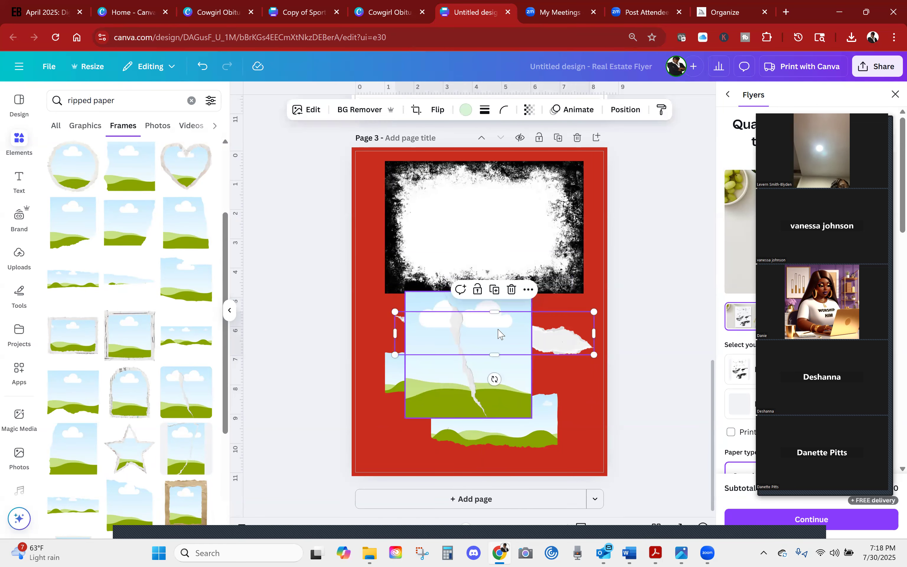
click(419, 300)
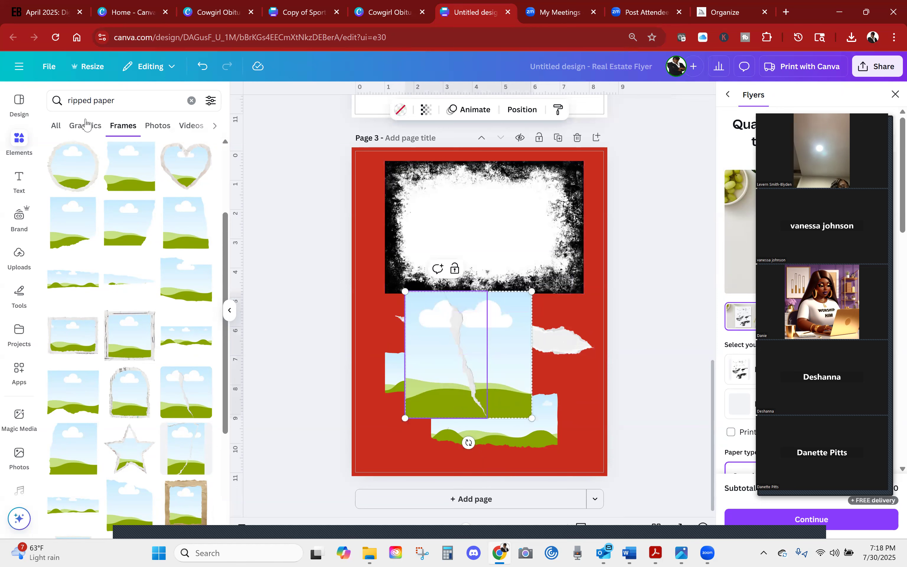
drag(517, 298, 546, 316)
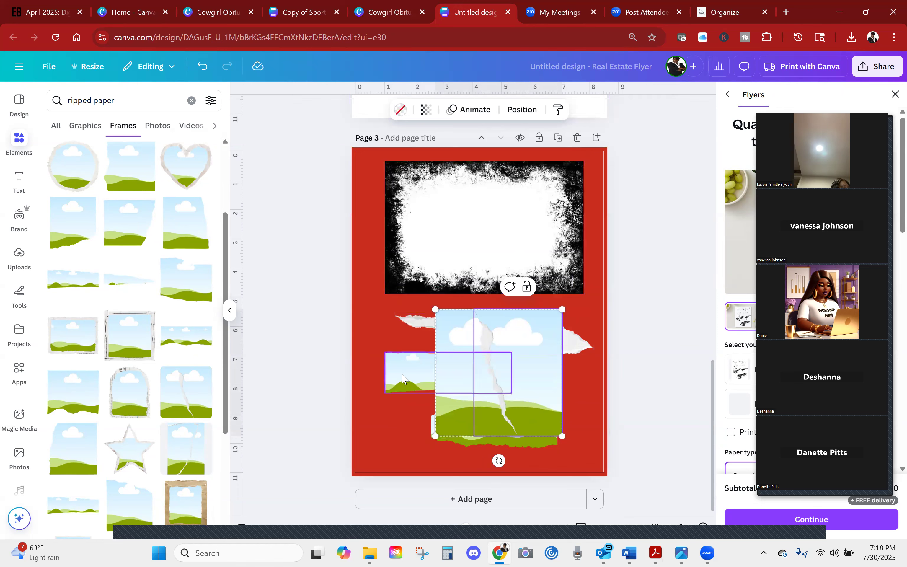
drag(536, 339, 512, 354)
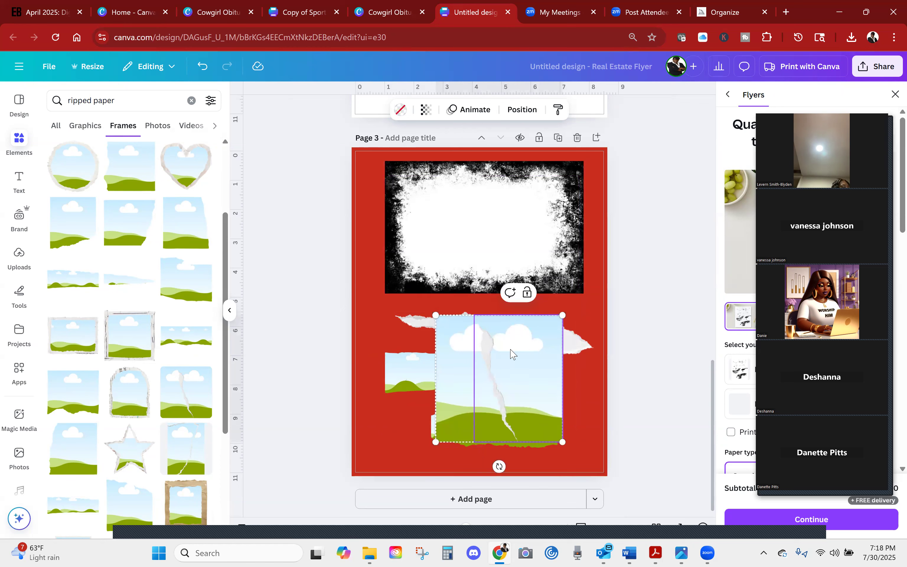
Delete the two torn-edge strip frames from page 3 and move the square split frame to the page's lower left area.
click(401, 376)
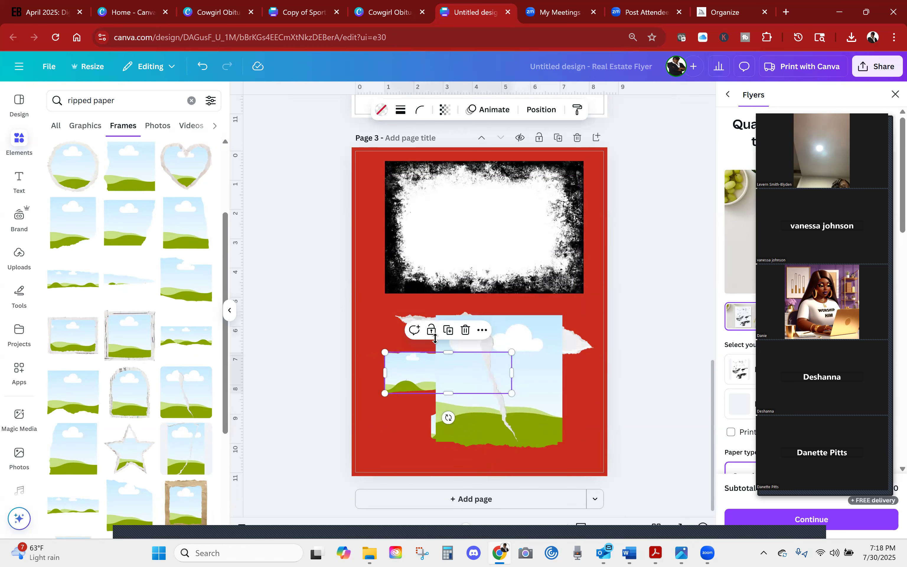
click(466, 329)
drag(510, 349, 466, 306)
click(525, 410)
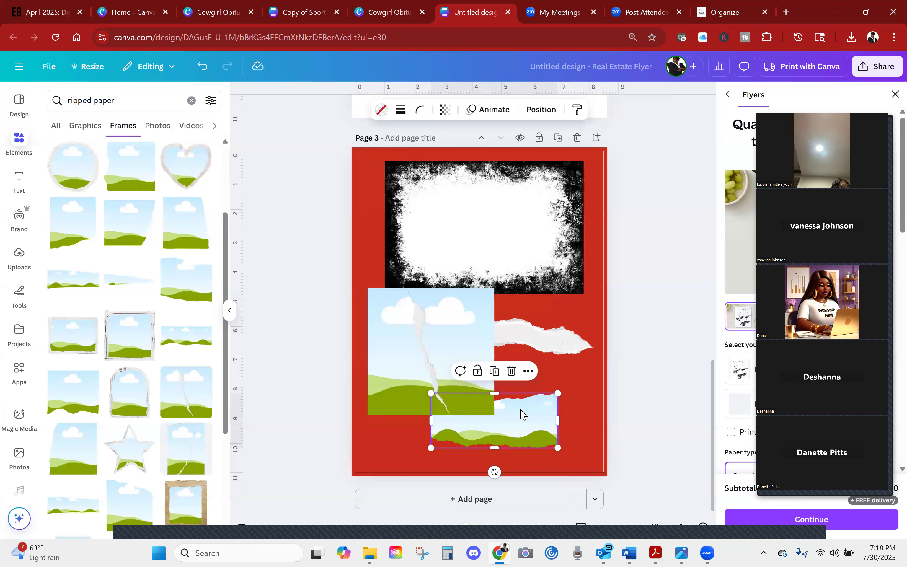
key(Delete)
click(414, 390)
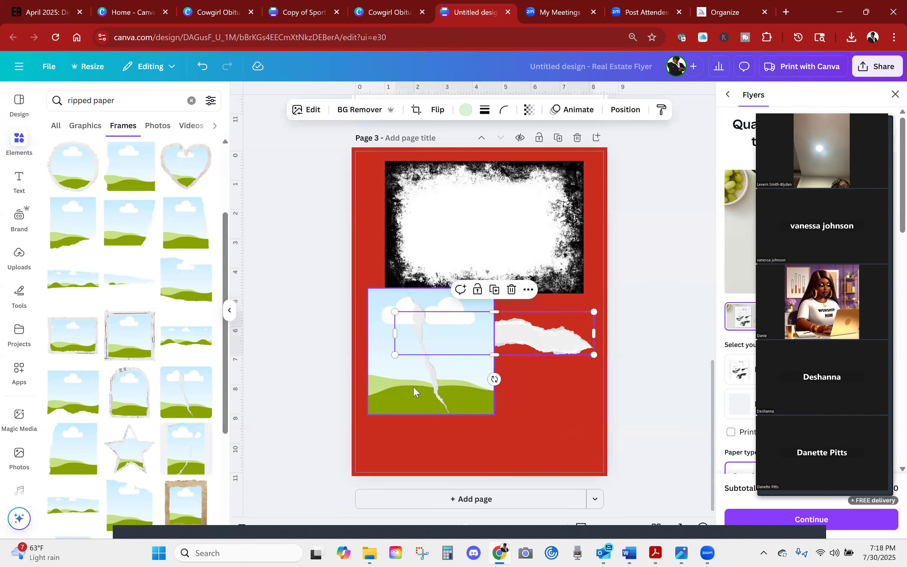
mouse_move(413, 394)
mouse_down()
mouse_move(455, 439)
mouse_move(512, 426)
mouse_move(423, 406)
mouse_up()
Collapse the elements side panel and delete the red page 3 from the design.
click(229, 311)
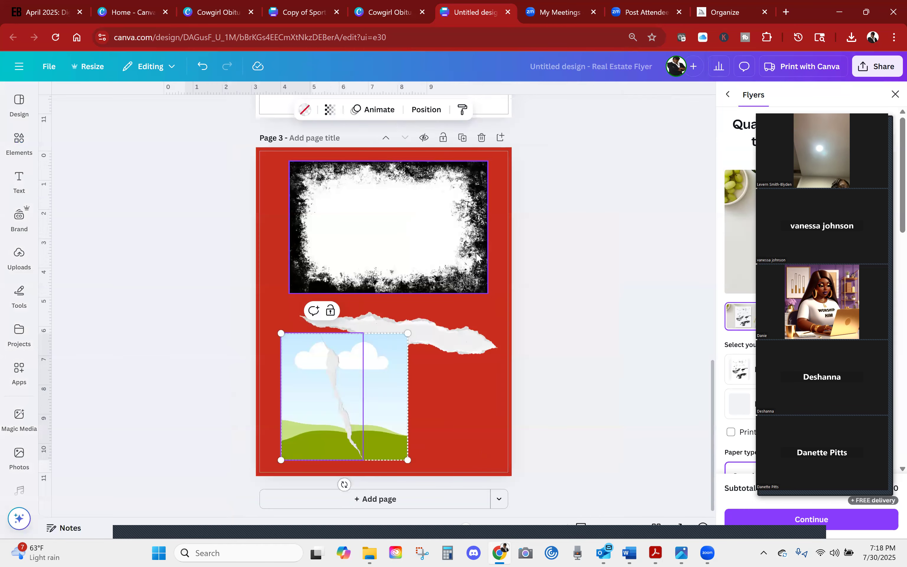
click(475, 188)
click(480, 137)
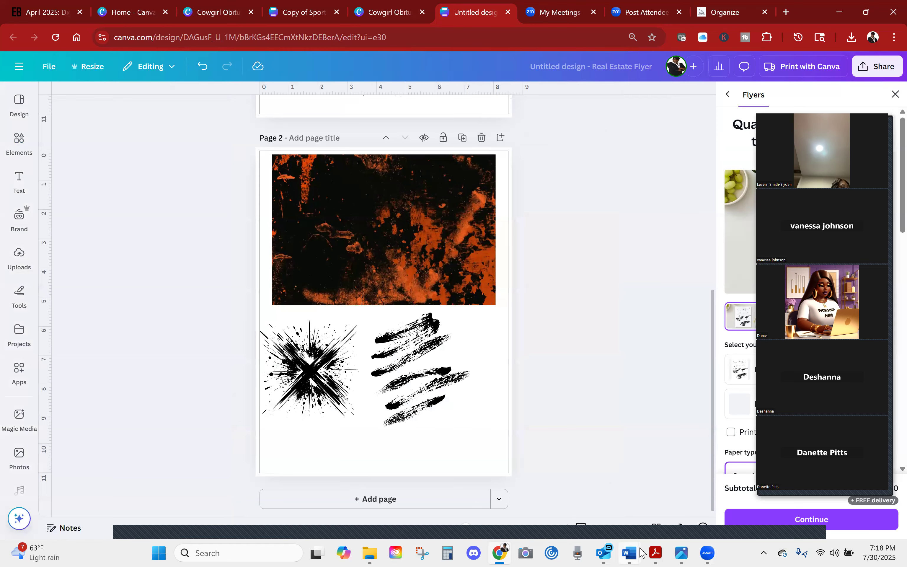
Switch to Canva Elements List.pdf in Acrobat, select Watercolor blotches, Noise / static grain and Leather texture in turn, and review the Sparkle & Magic Elements section.
click(659, 553)
click(301, 311)
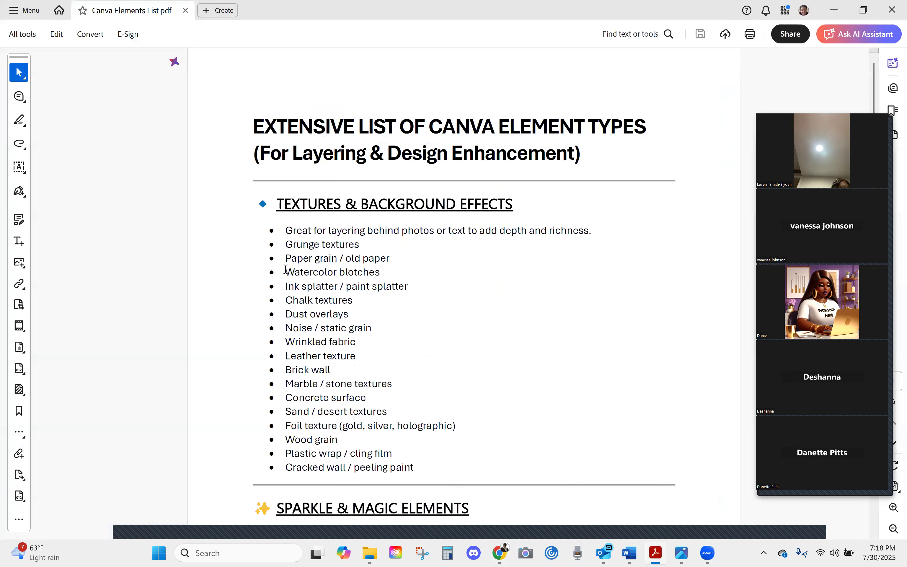
drag(279, 271, 386, 273)
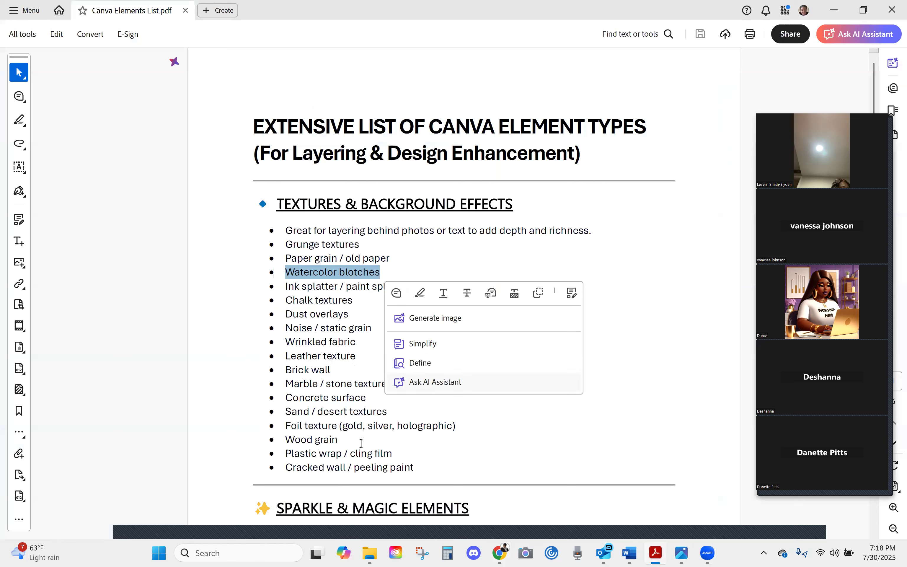
drag(285, 327, 373, 329)
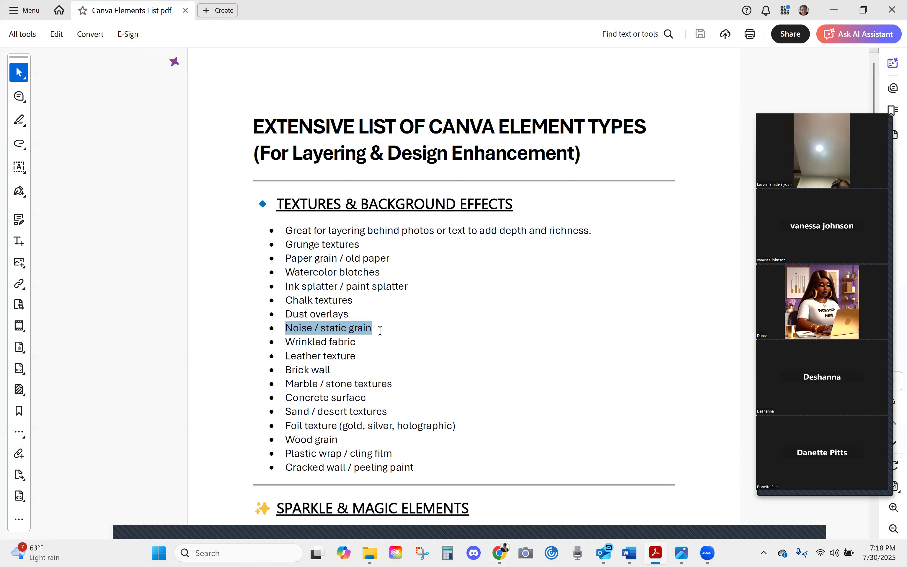
drag(356, 356, 281, 355)
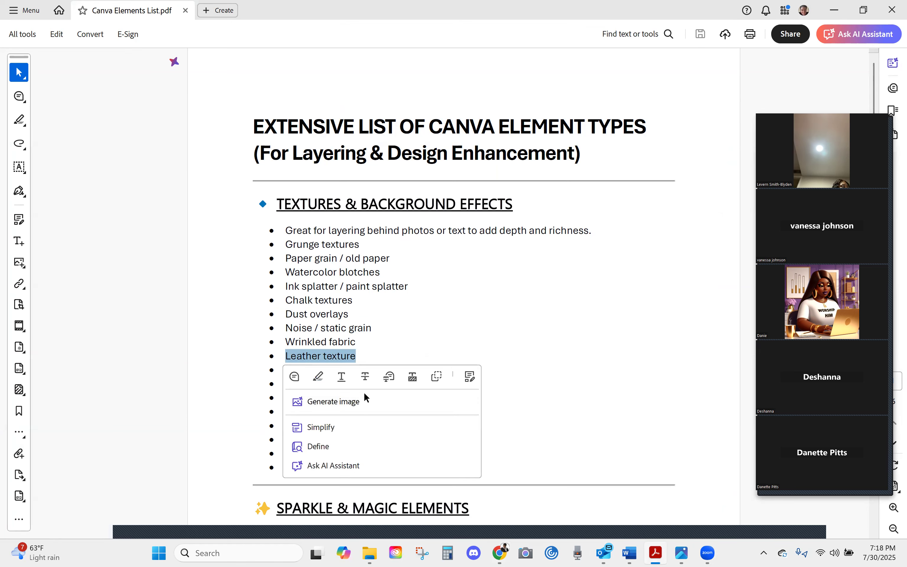
click(470, 387)
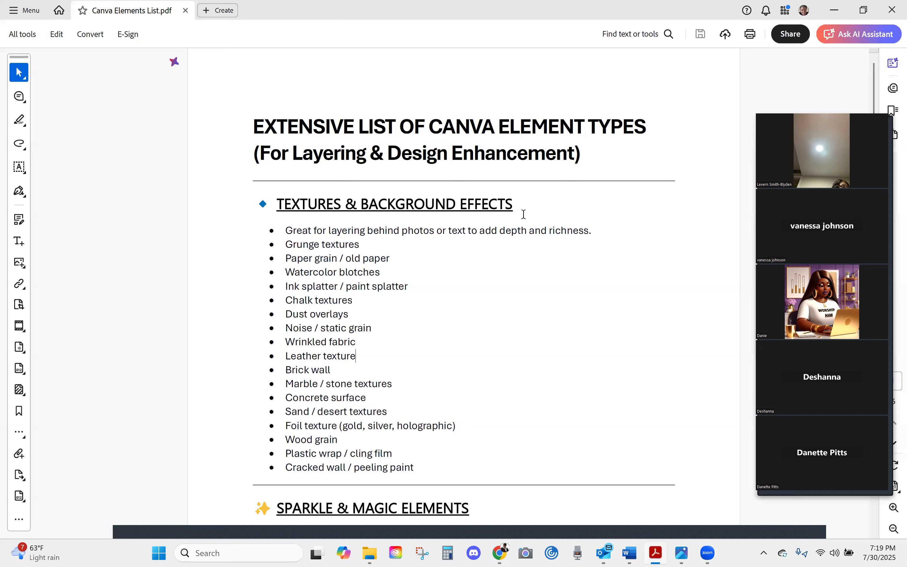
scroll(495, 315, down, 6)
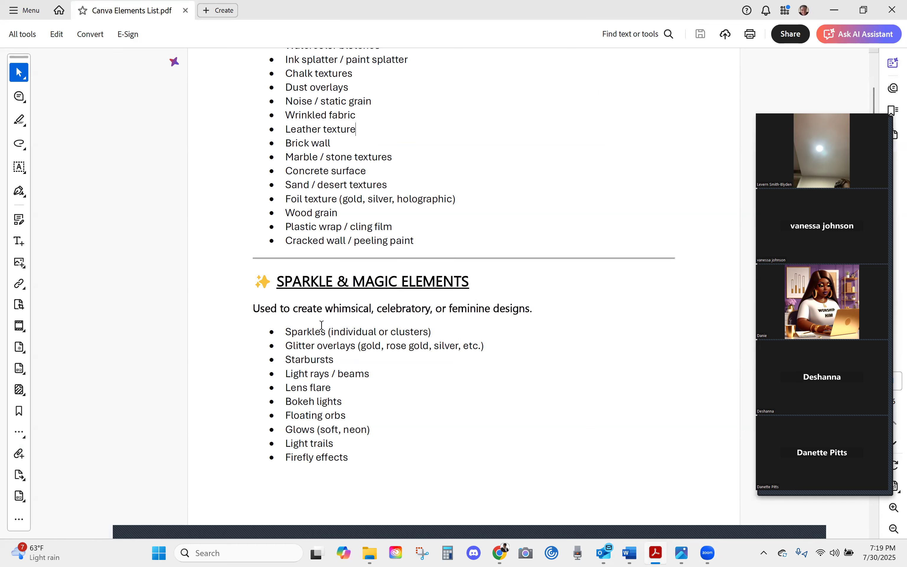
Review the Sparkle & Magic, Paper, Torn & Stationery, and Frames & Photo Effects sections of the PDF list.
scroll(334, 320, down, 3)
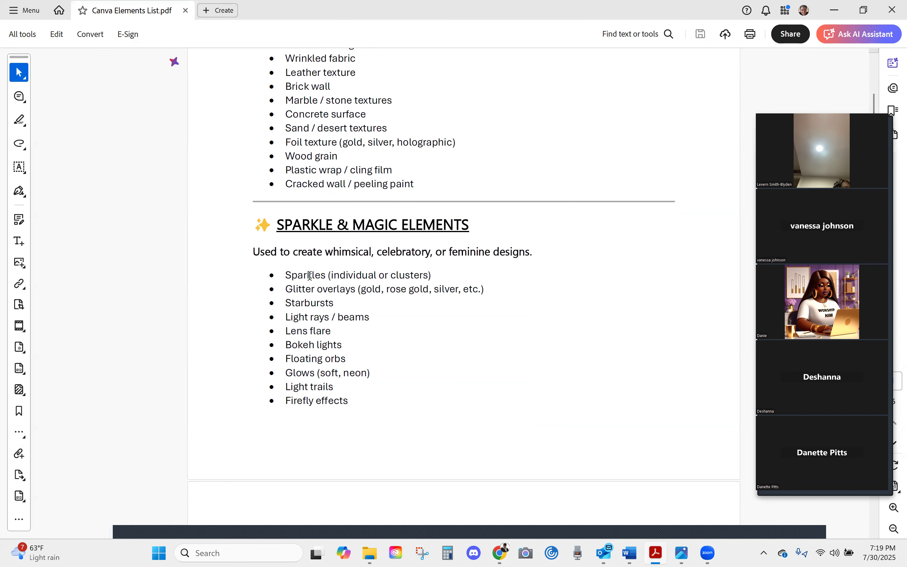
scroll(303, 275, down, 10)
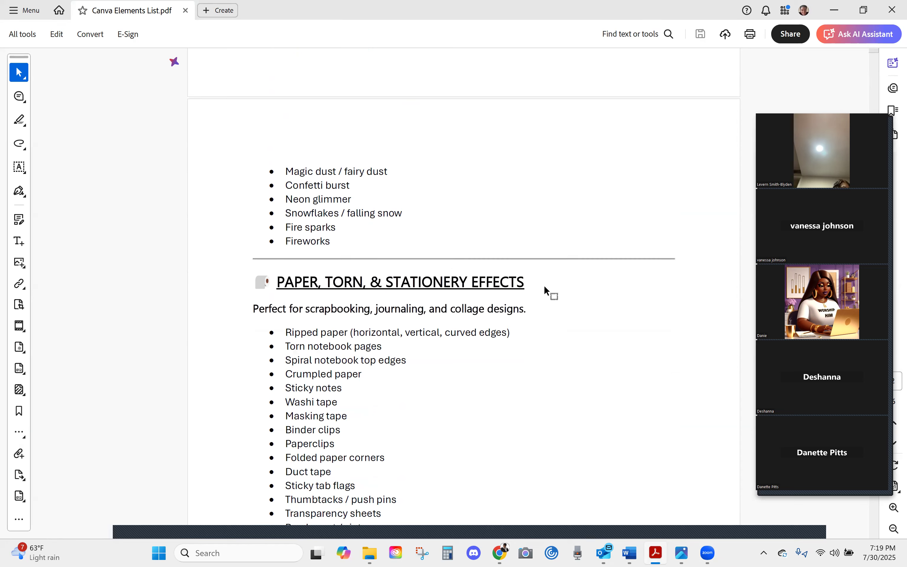
scroll(544, 285, down, 8)
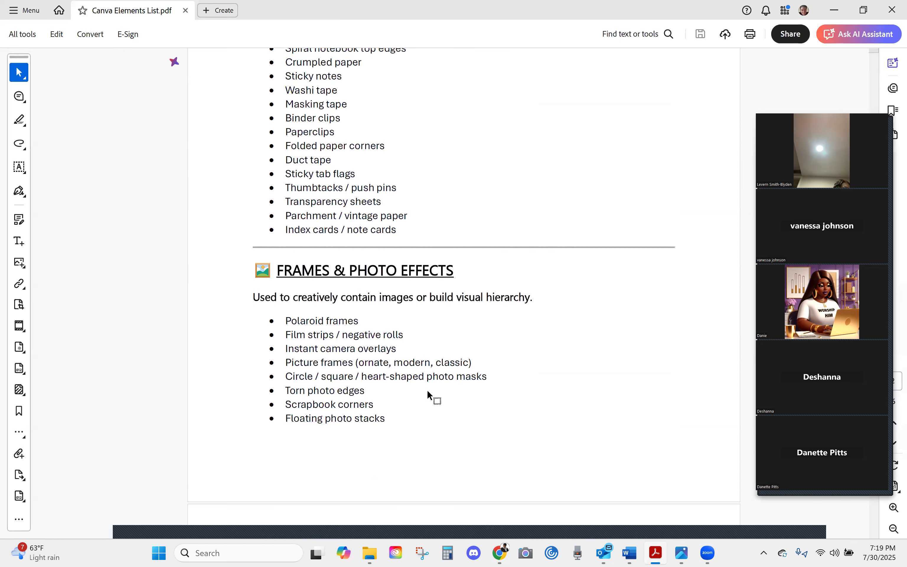
scroll(401, 418, down, 1)
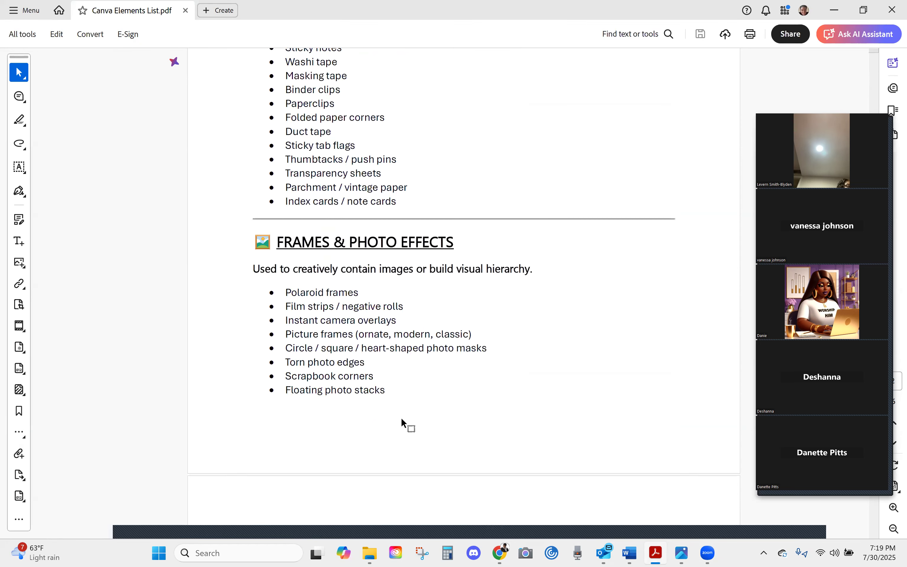
scroll(273, 231, up, 1)
scroll(403, 316, down, 8)
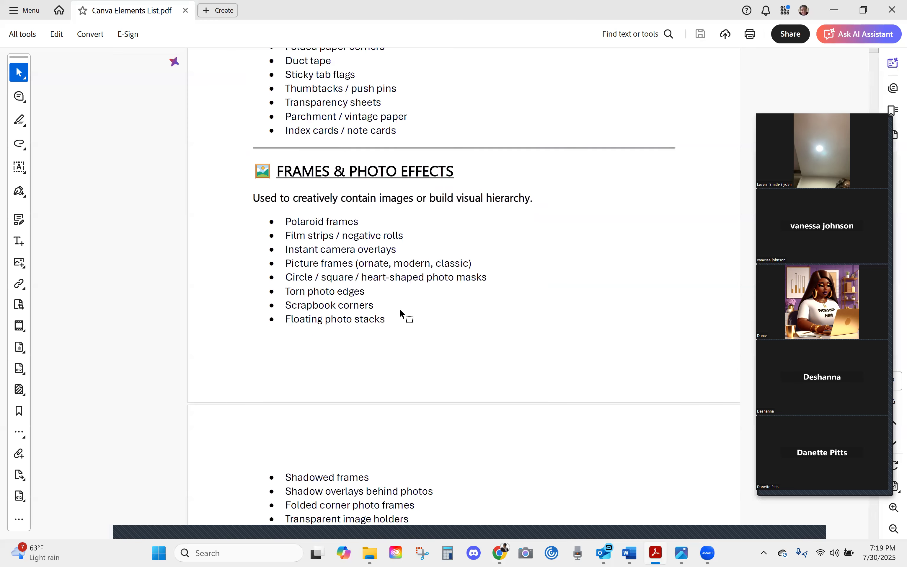
scroll(402, 382, down, 2)
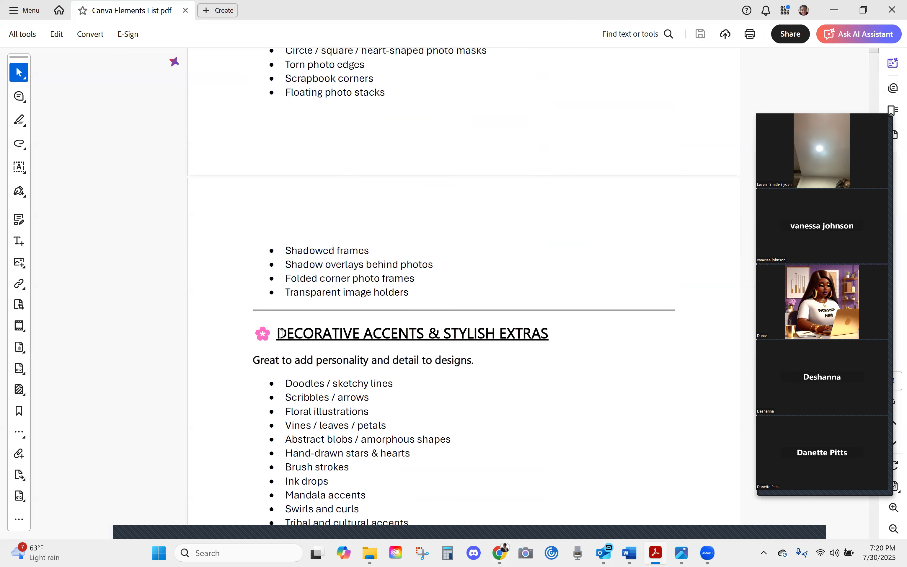
Highlight the Decorative Accents & Stylish Extras heading and review the remaining sections through Vintage / Media Style Elements.
drag(282, 332, 558, 333)
click(490, 431)
scroll(480, 434, down, 1)
scroll(480, 434, down, 1)
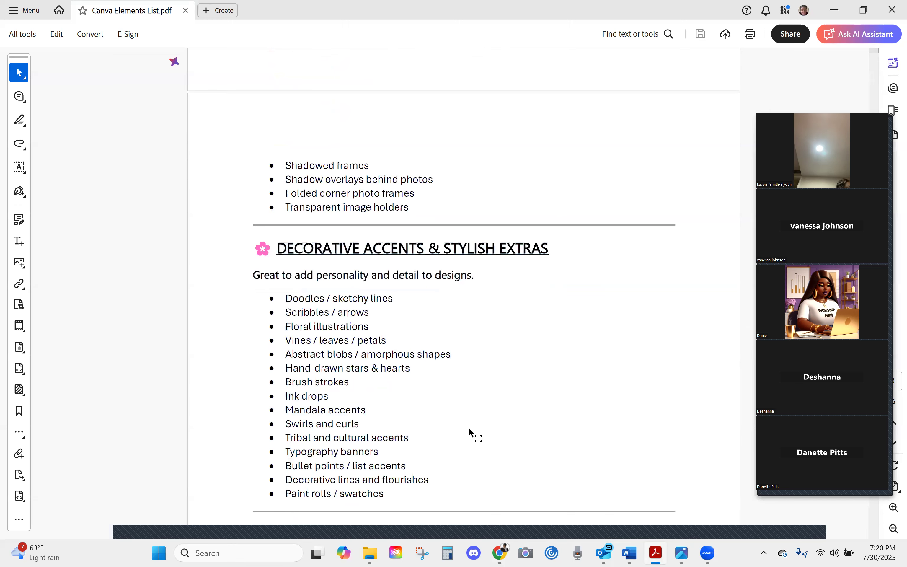
scroll(469, 428, down, 5)
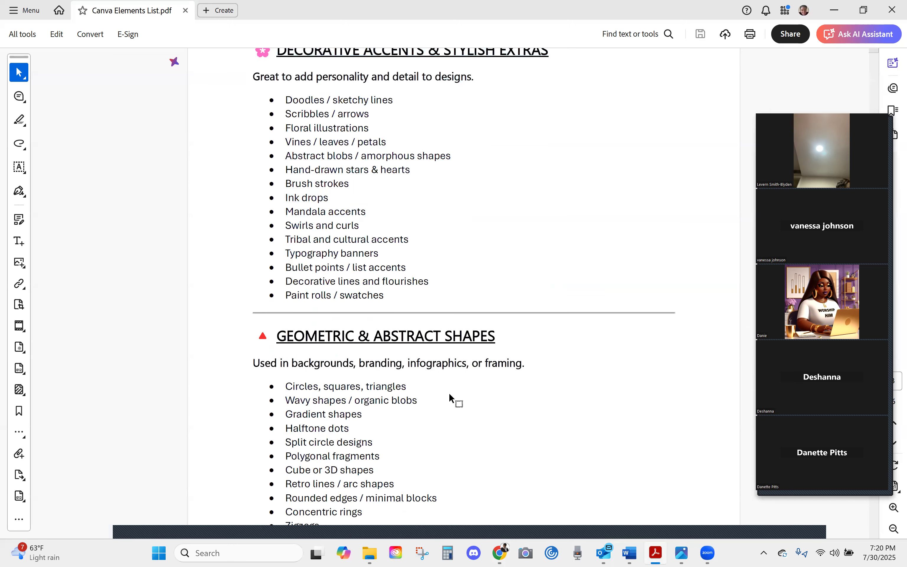
scroll(450, 397, down, 1)
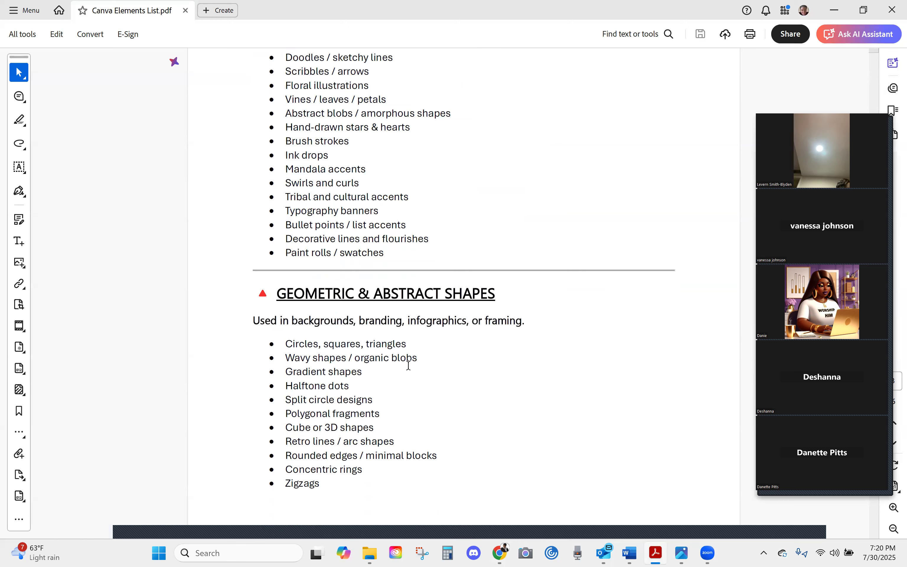
scroll(392, 403, down, 6)
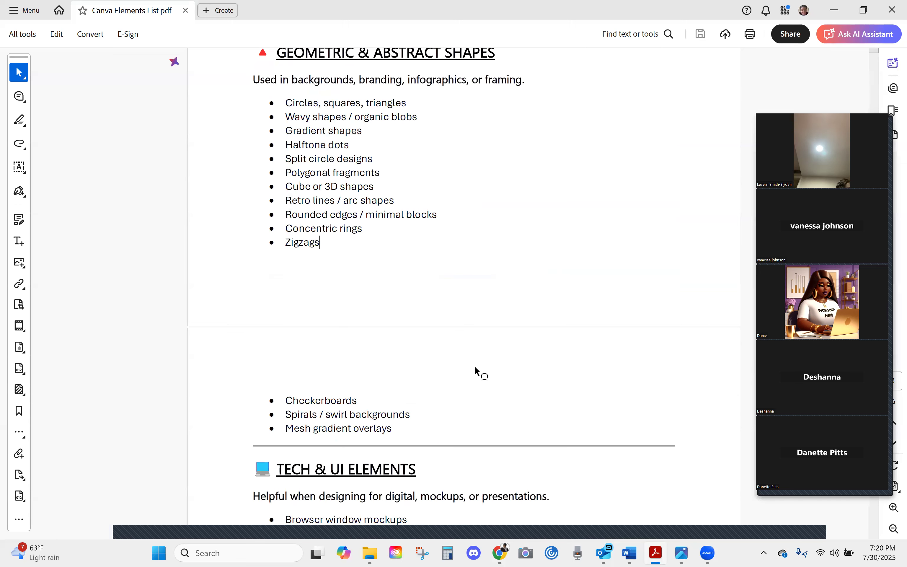
scroll(475, 367, down, 2)
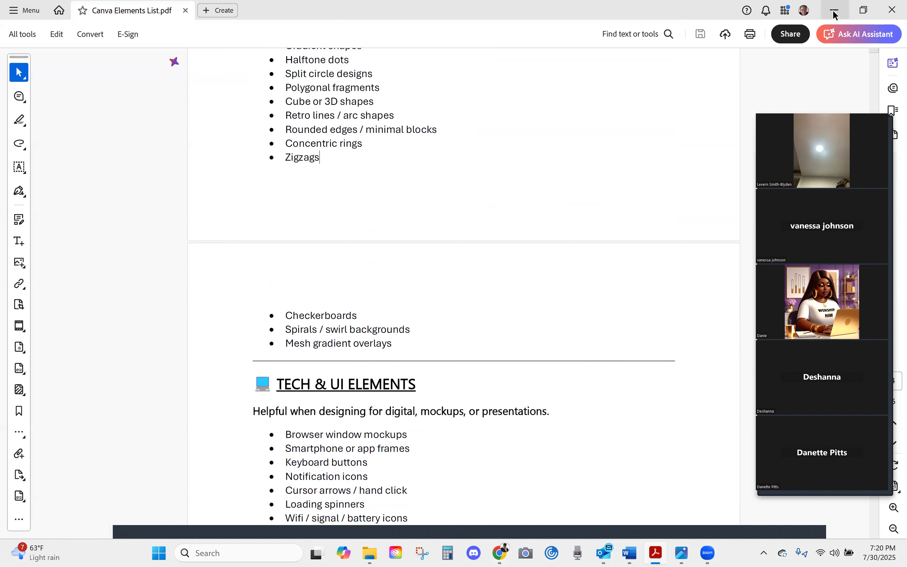
scroll(435, 318, down, 2)
scroll(414, 389, down, 3)
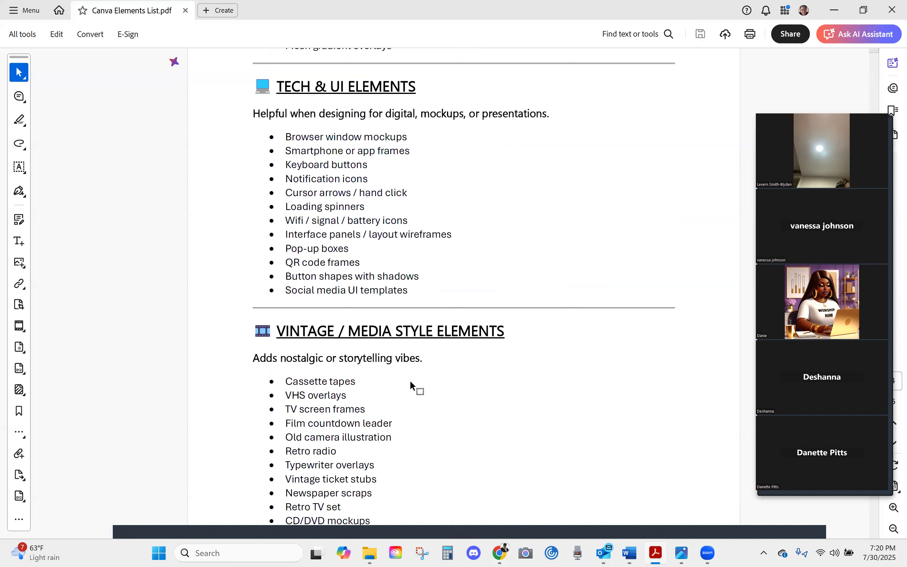
scroll(405, 383, down, 10)
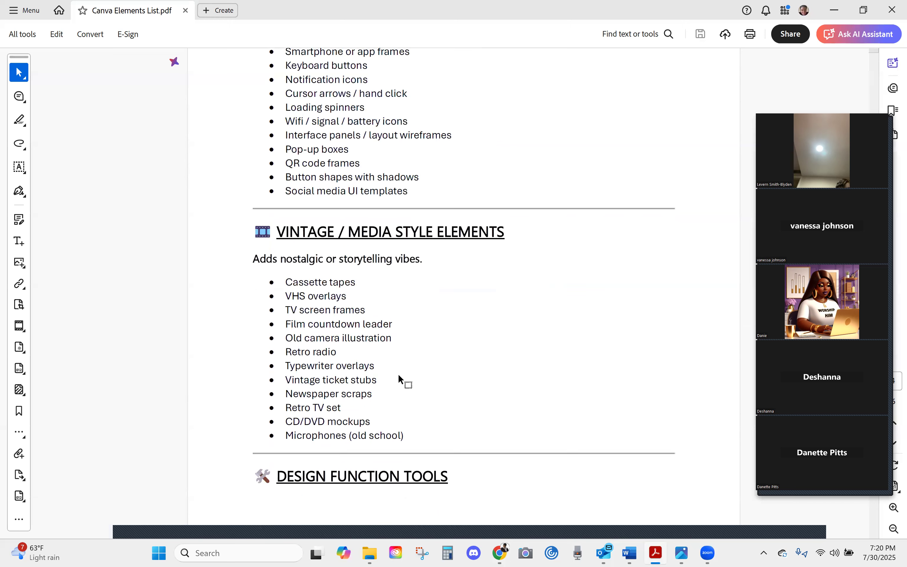
Switch back to the Canva flyer with its text options open, and replace the textured page 2 with a blank page.
click(833, 11)
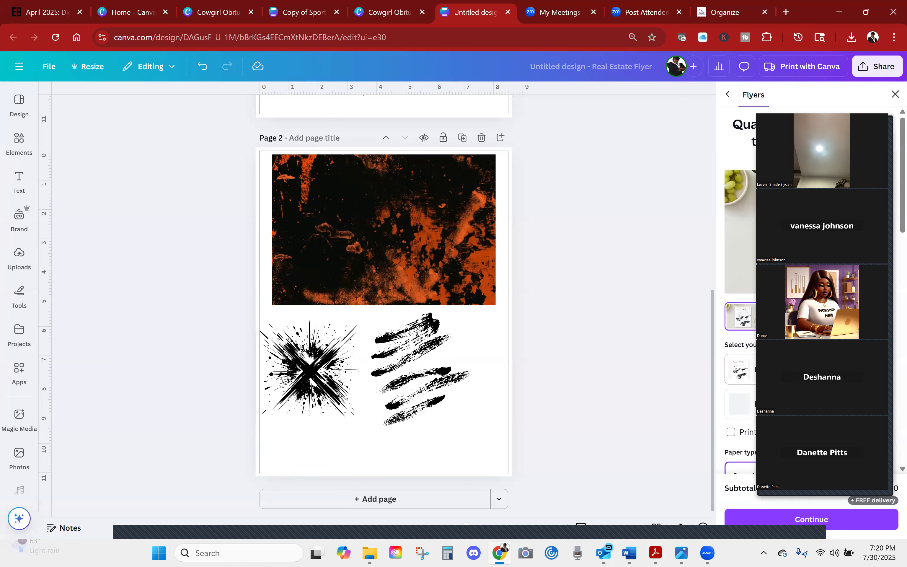
scroll(710, 202, down, 5)
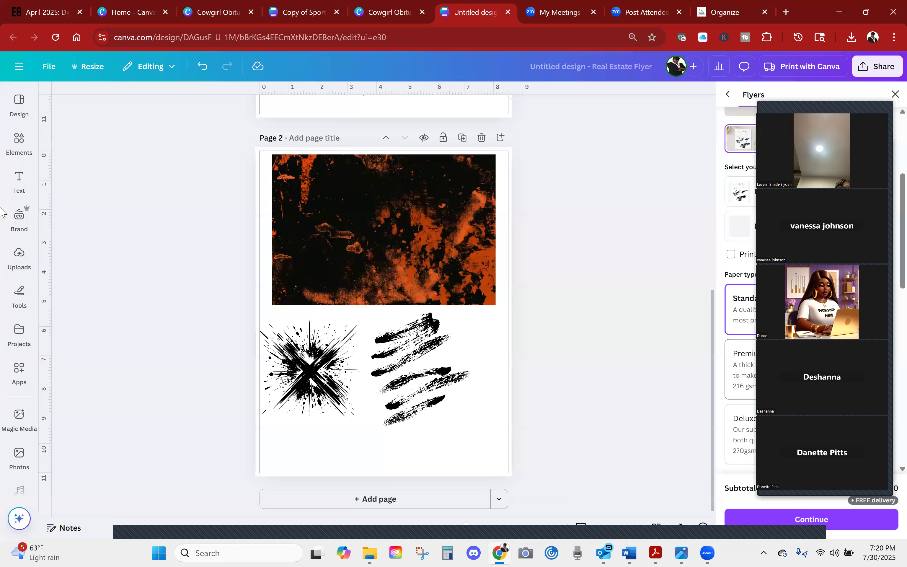
click(19, 182)
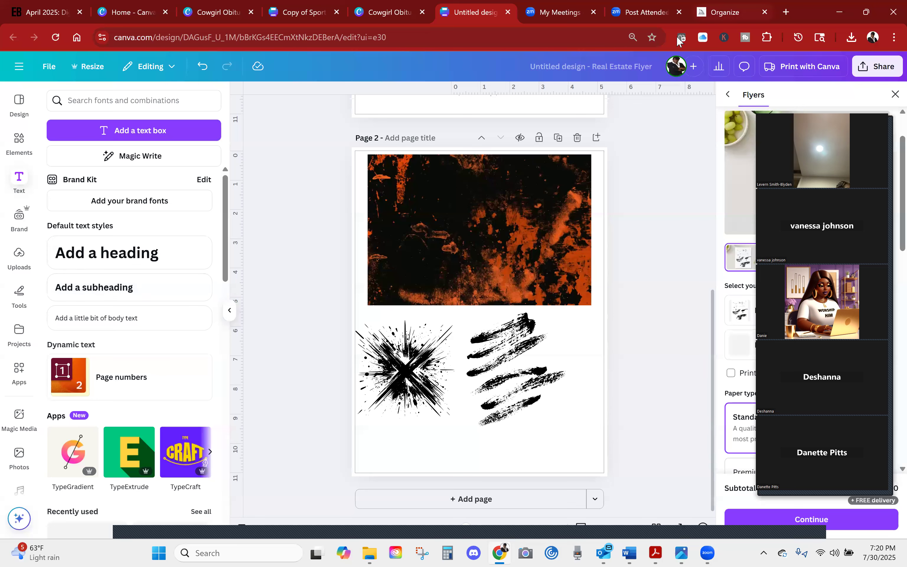
click(577, 138)
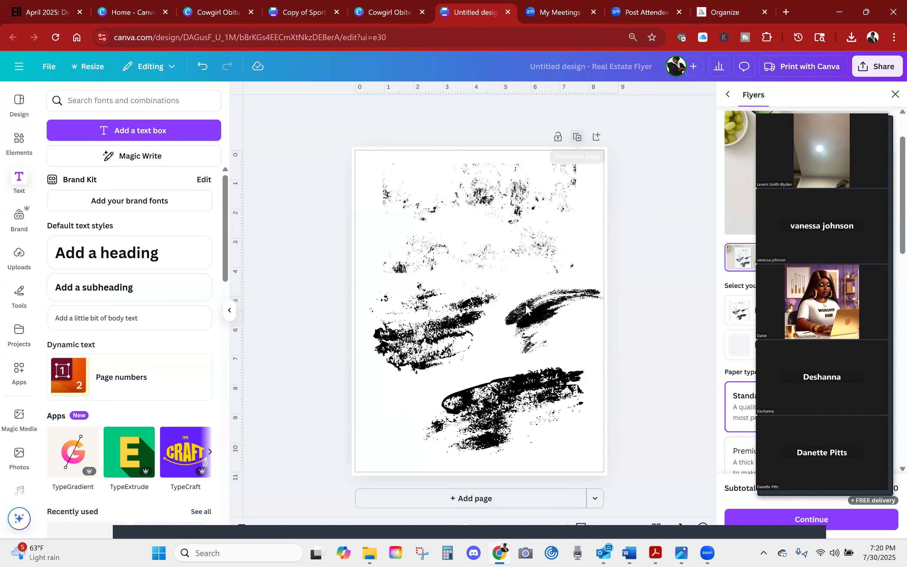
click(509, 499)
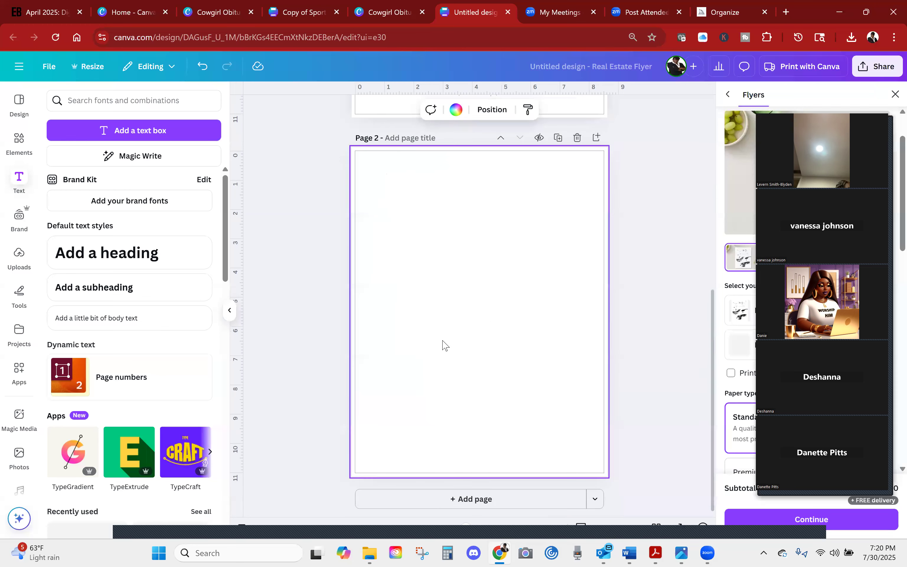
click(118, 130)
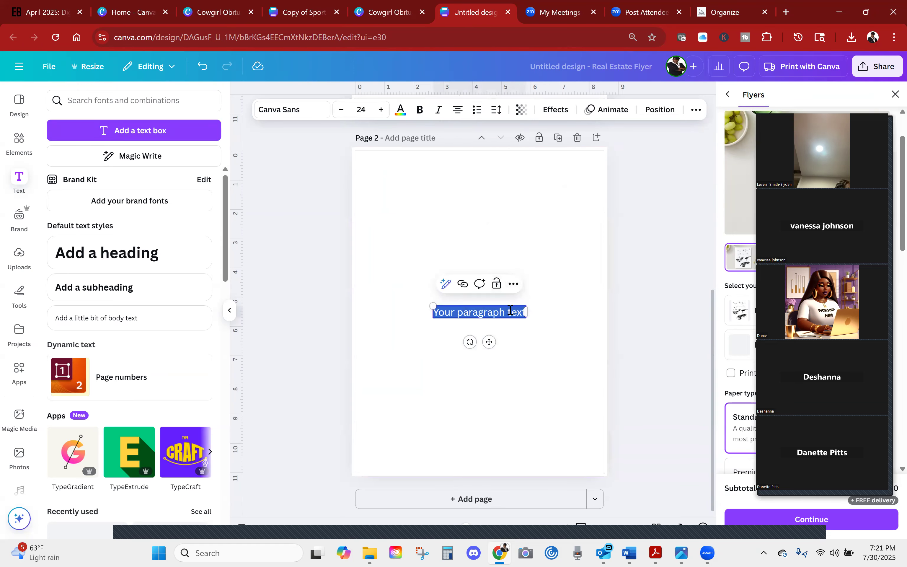
click(519, 379)
click(510, 313)
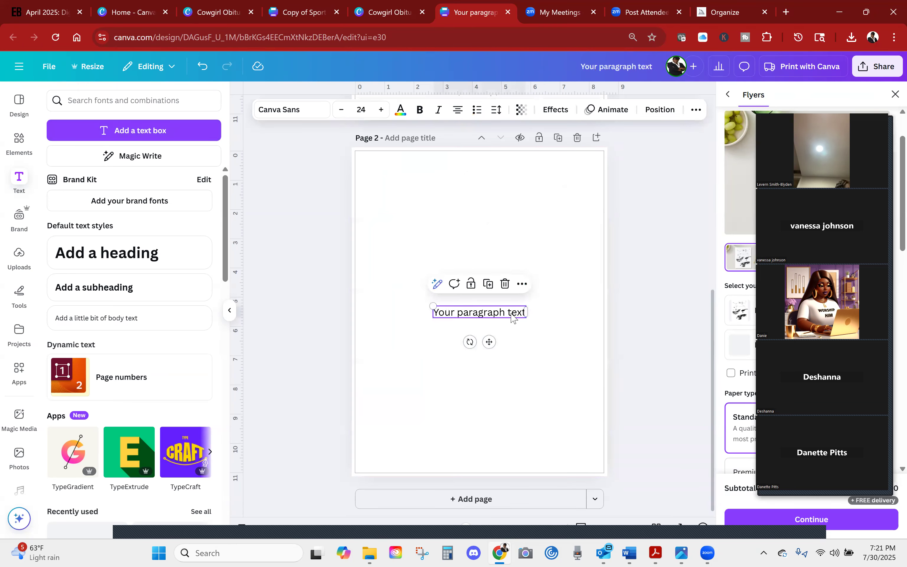
click(505, 285)
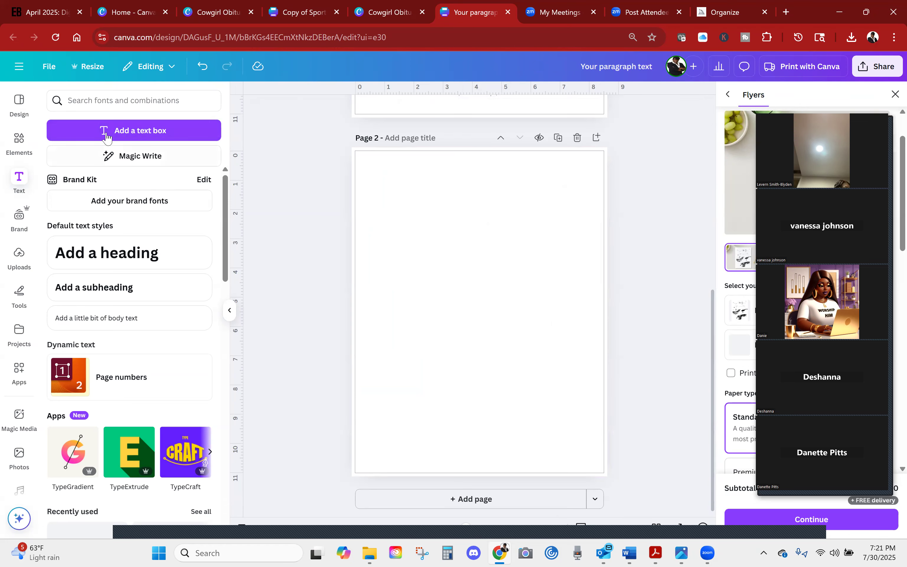
Browse the ready-made font combinations among the text options.
scroll(125, 438, down, 10)
scroll(160, 419, down, 15)
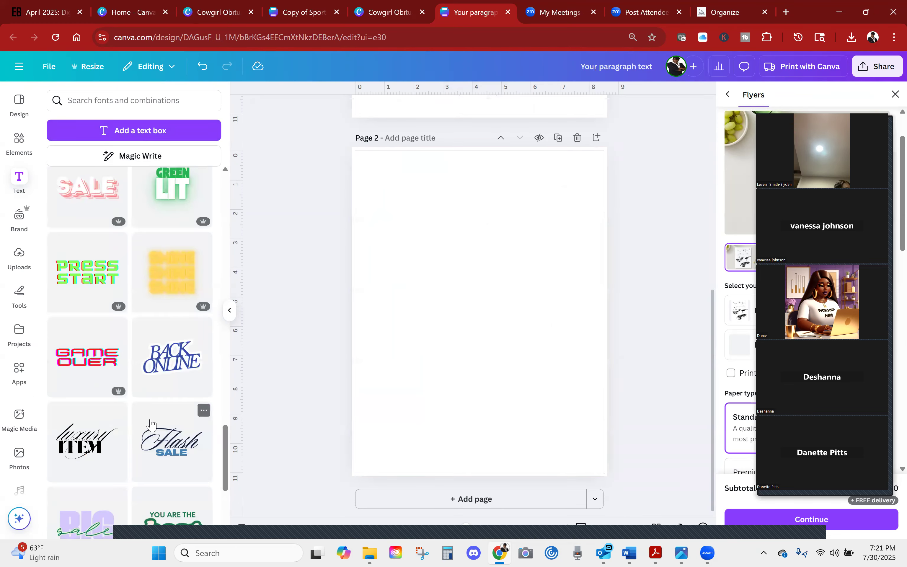
scroll(160, 412, down, 12)
scroll(159, 442, down, 12)
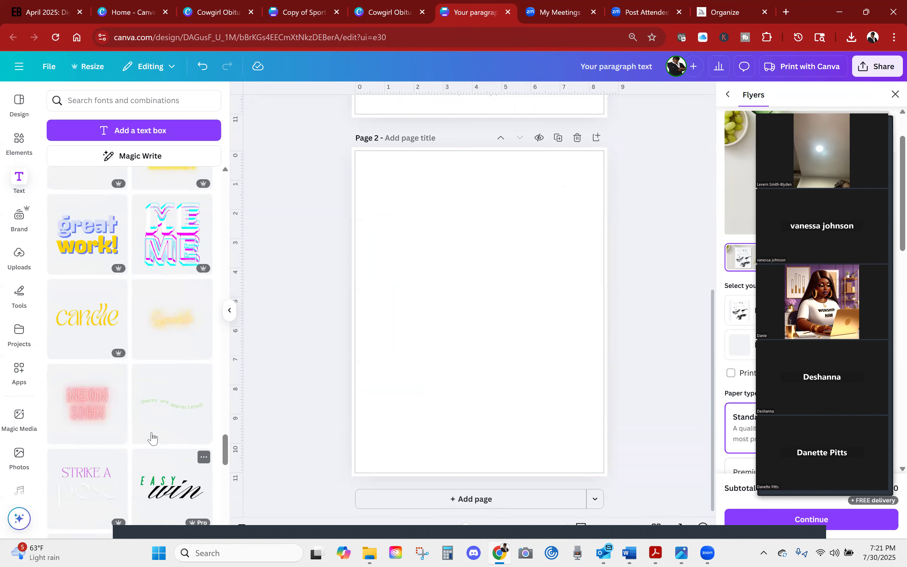
scroll(152, 438, up, 20)
scroll(137, 283, up, 10)
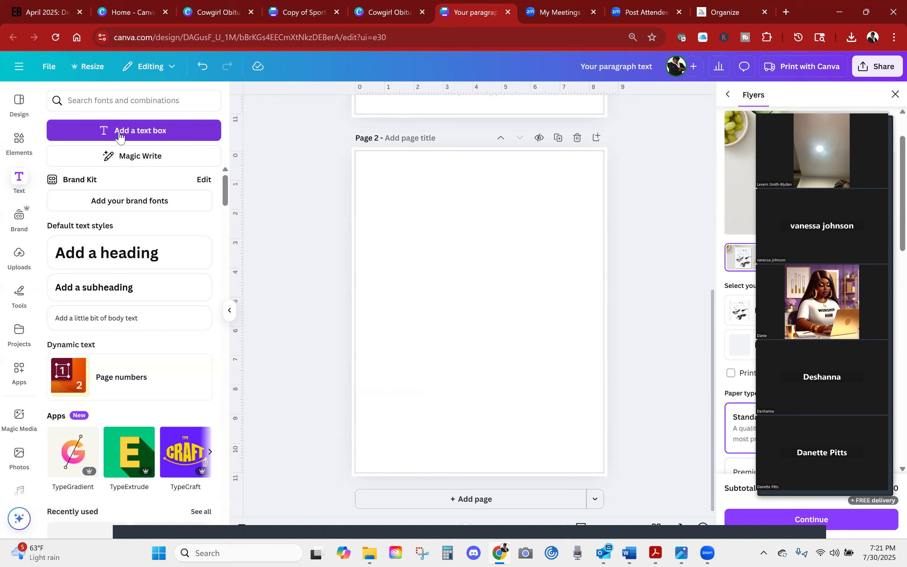
Add a text box reading "Test Text Box" to the blank page 2.
click(529, 230)
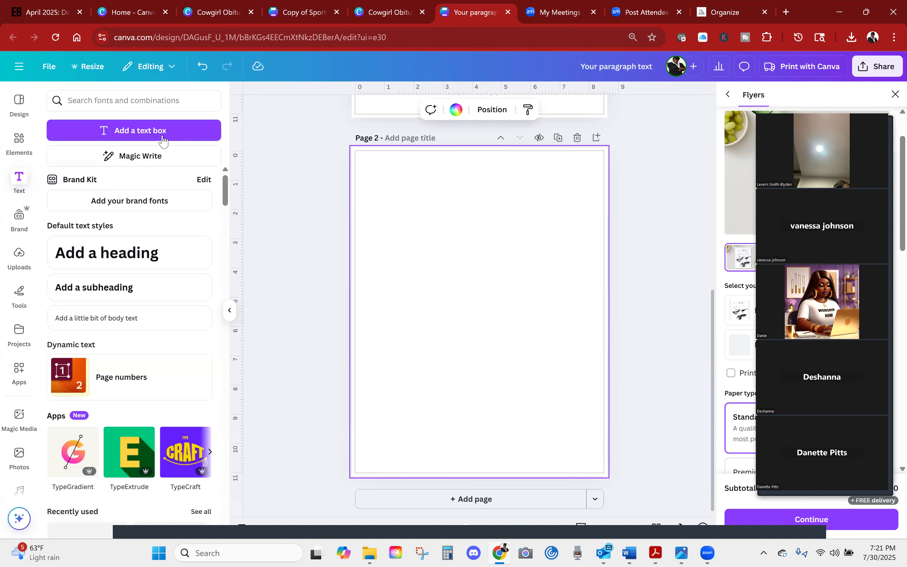
click(125, 137)
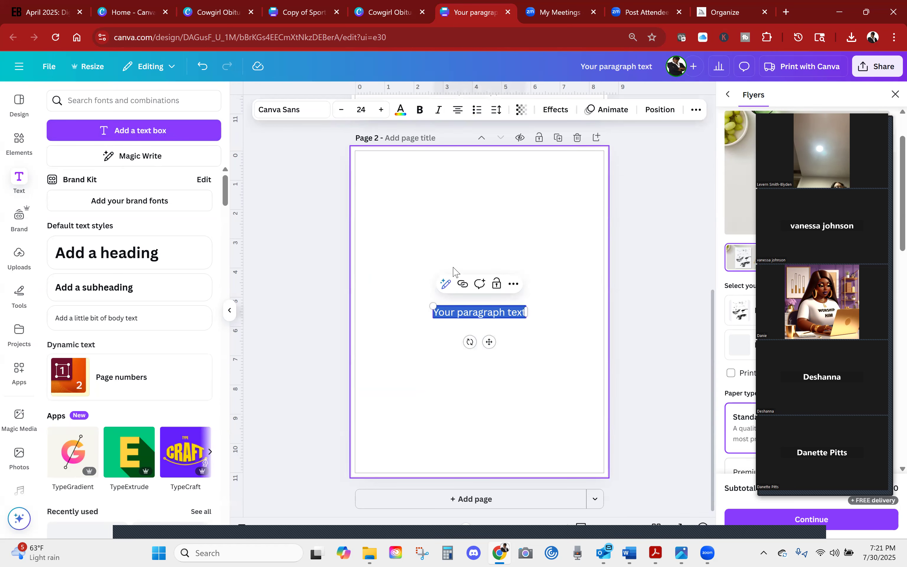
text(Test Texgt)
key(BackSpace)
key(BackSpace)
text(t Box)
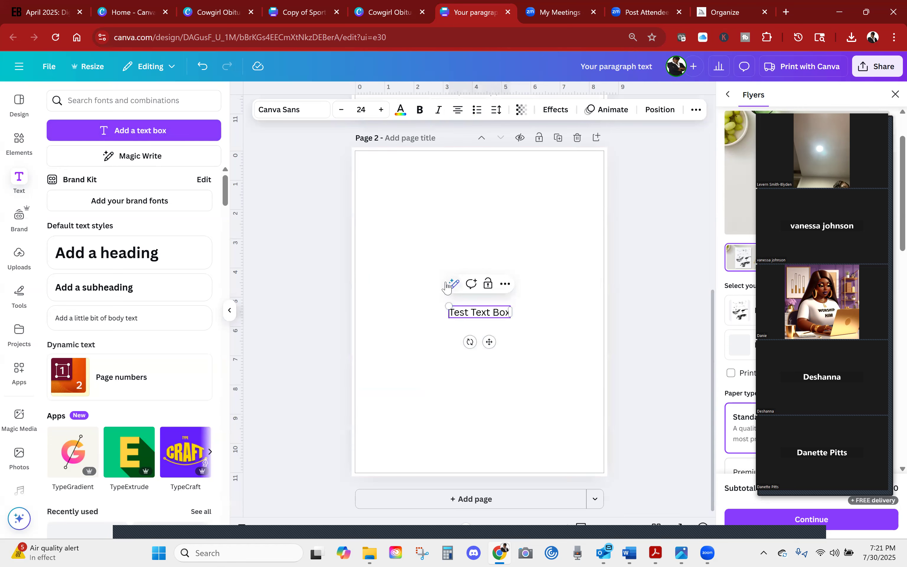
Enlarge the "Test Text Box" text to about size 56.4 and move it near the top of page 2.
drag(450, 306, 374, 224)
click(465, 356)
drag(460, 308, 492, 200)
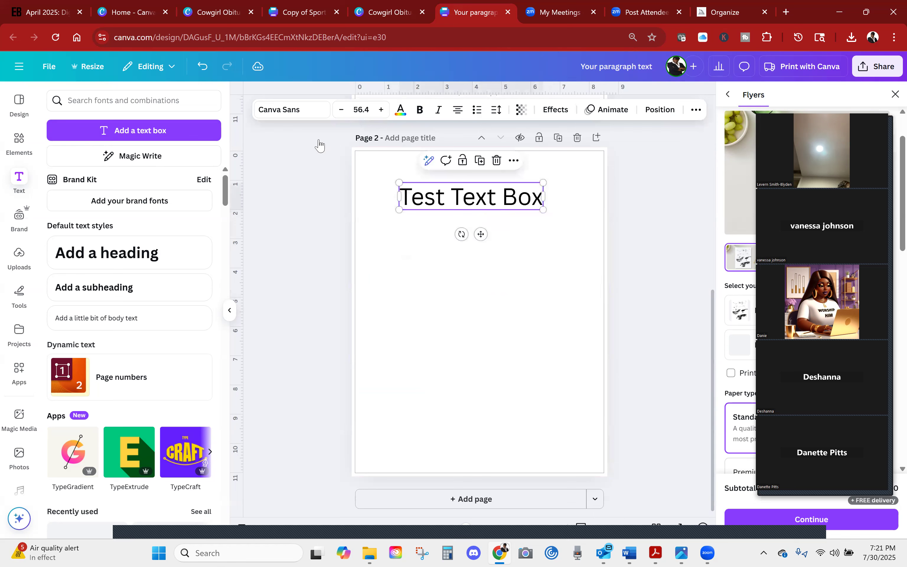
Change the font of the "Test Text Box" text to Style Formal from the recently used fonts.
click(295, 111)
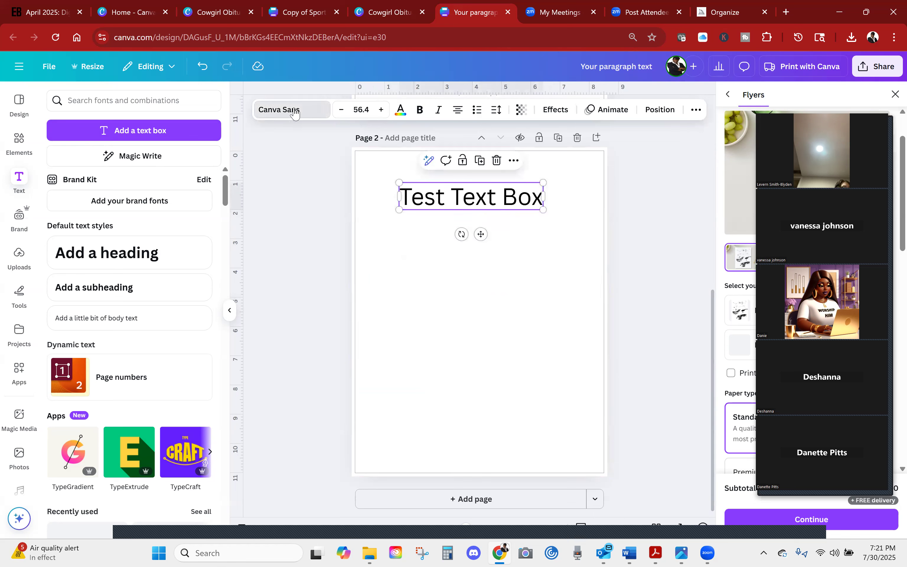
scroll(134, 308, down, 5)
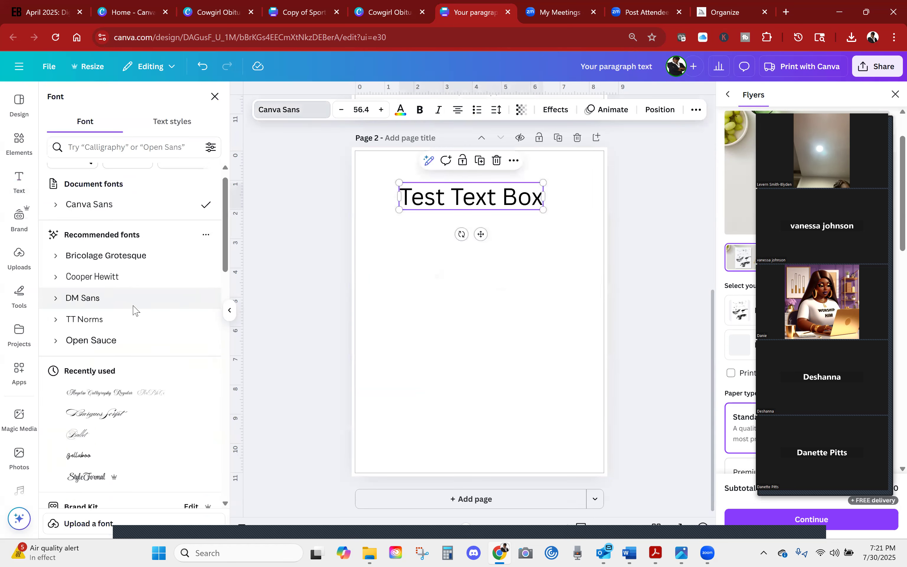
scroll(140, 358, up, 3)
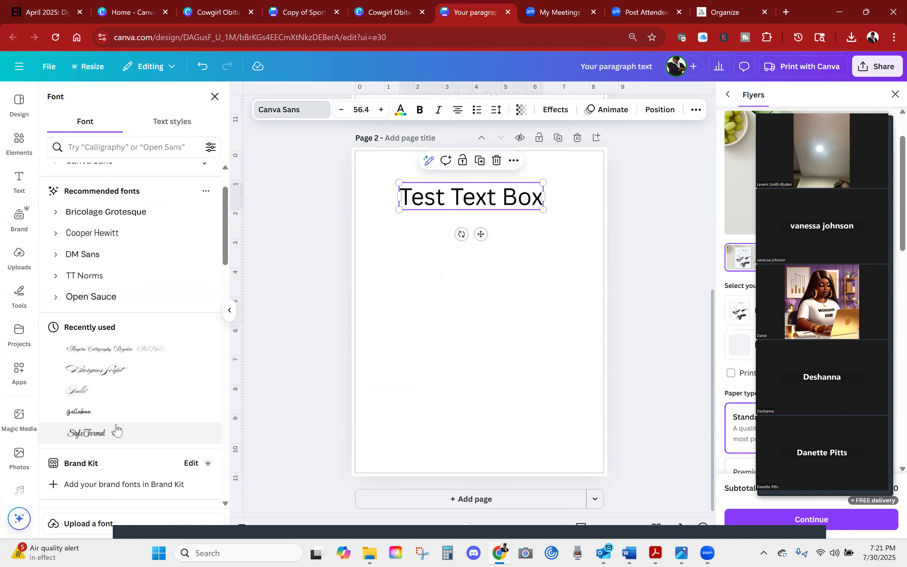
click(101, 434)
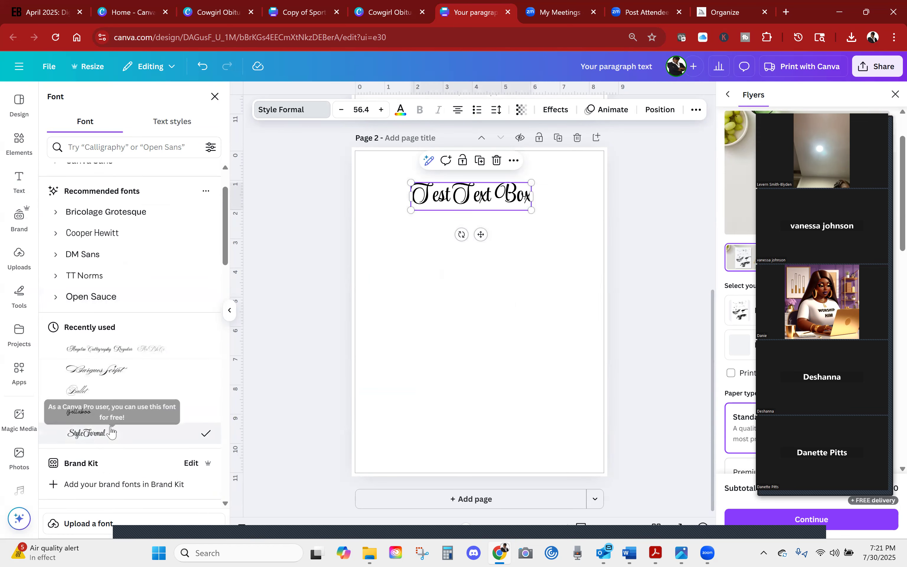
Enlarge the script text to about size 78.8 and centre it at the top of page 2.
drag(532, 206, 588, 242)
mouse_move(498, 195)
mouse_down()
mouse_move(481, 186)
mouse_move(488, 180)
mouse_up()
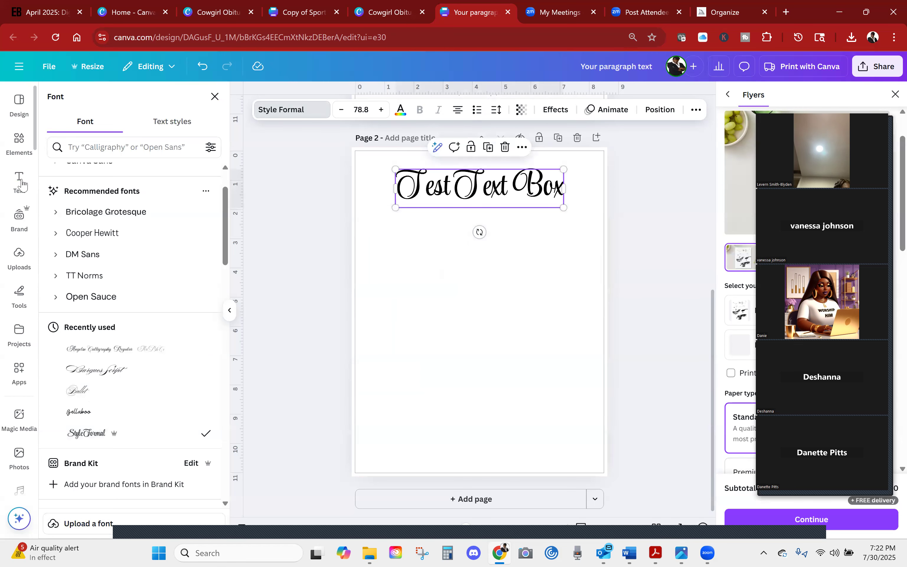
scroll(124, 273, down, 4)
scroll(113, 273, up, 4)
Search the web for "free fonts" in a new browser tab.
click(786, 13)
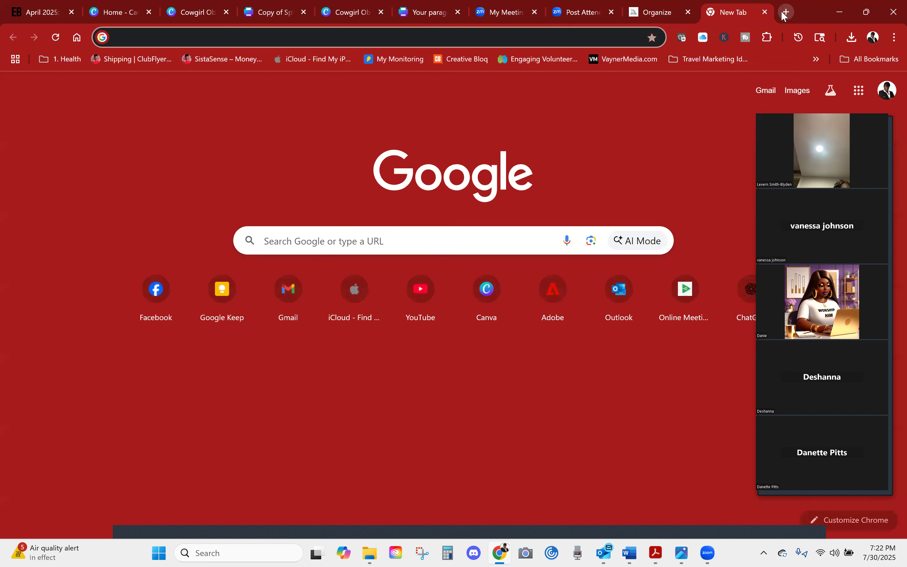
text(font)
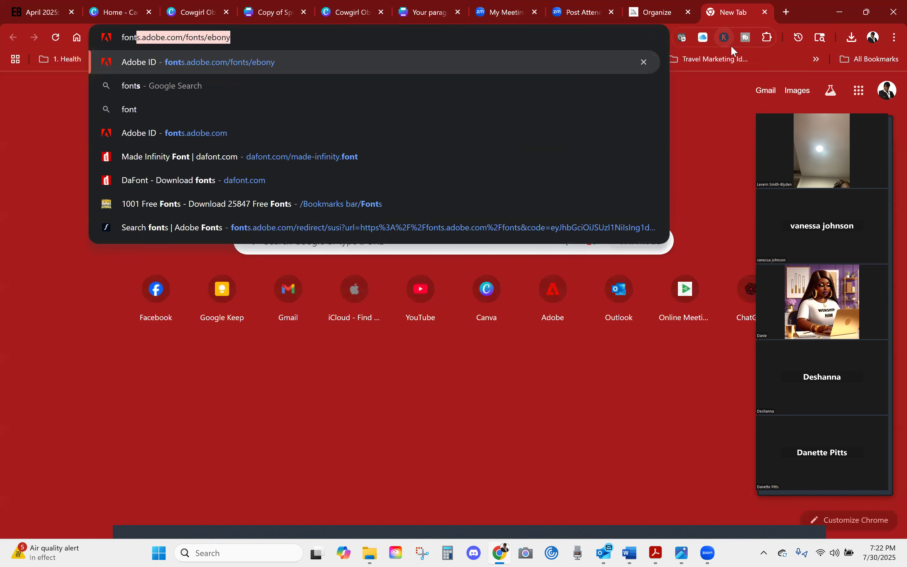
key(BackSpace)
key(BackSpace)
key(BackSpace)
key(BackSpace)
key(BackSpace)
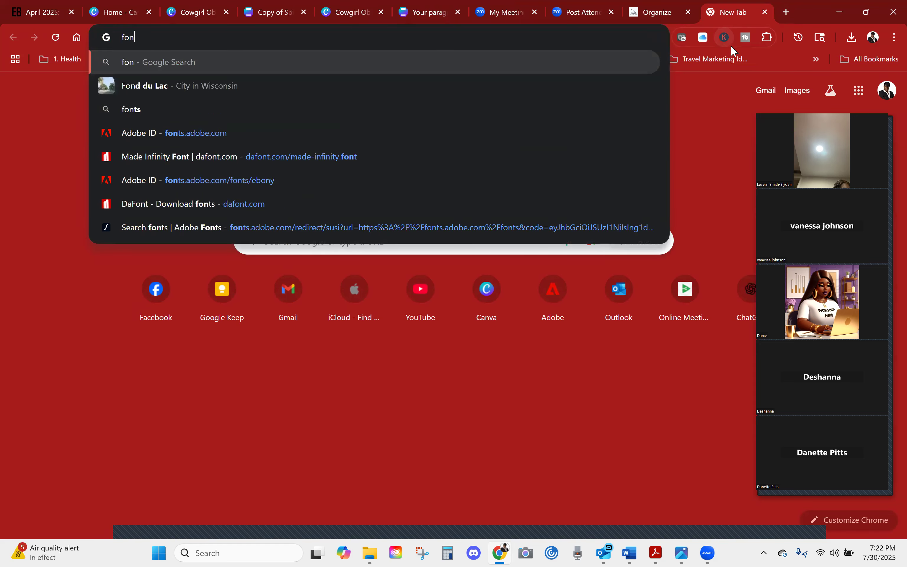
text(free)
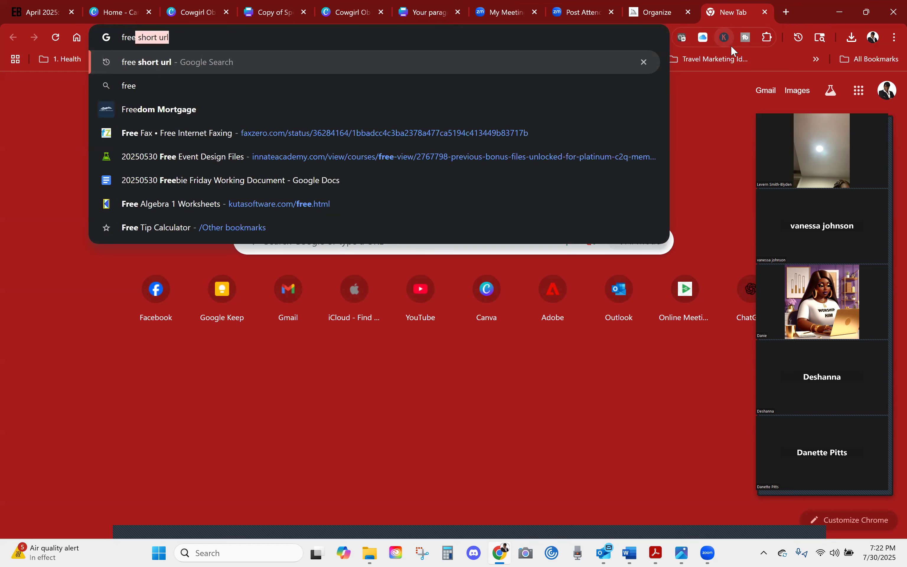
text( fonts)
key(Return)
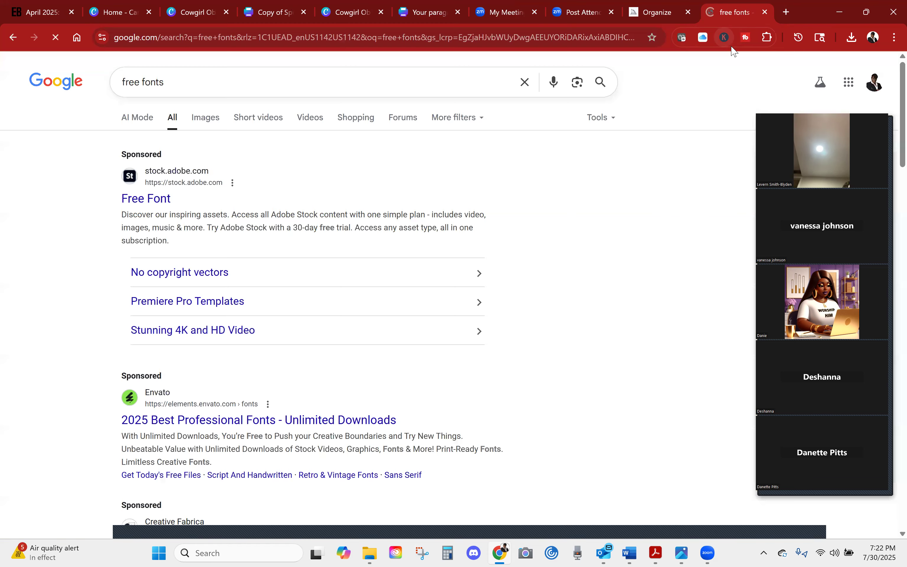
Open the DaFont website from the free fonts search results.
scroll(403, 329, down, 5)
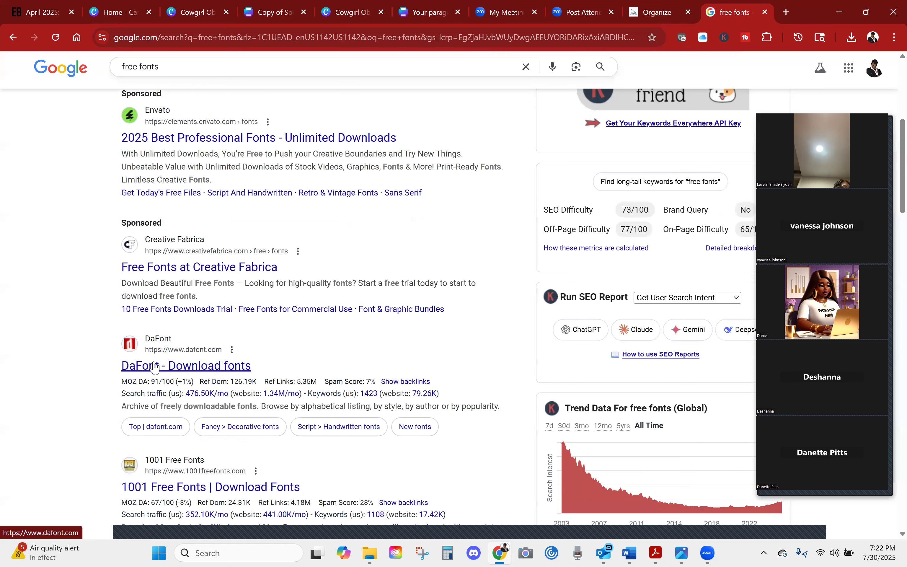
scroll(108, 384, down, 2)
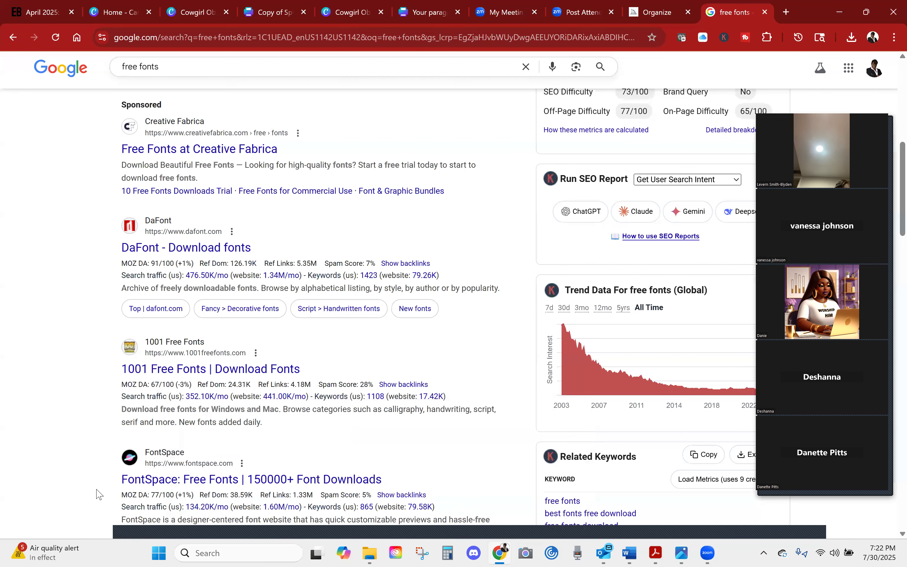
scroll(119, 412, up, 3)
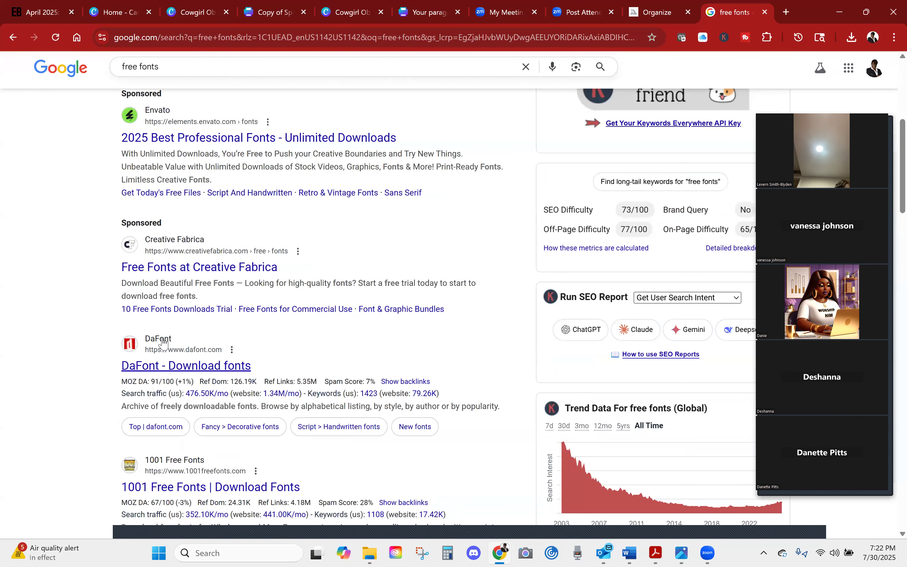
click(162, 353)
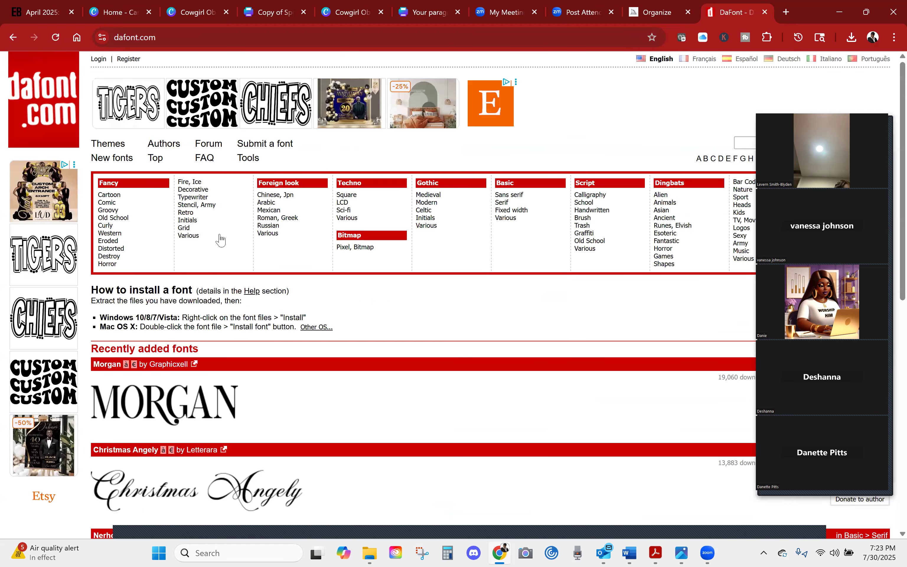
Move the meeting video overlay out of the way and download the Morgan font from DaFont's recently added fonts.
scroll(253, 419, down, 1)
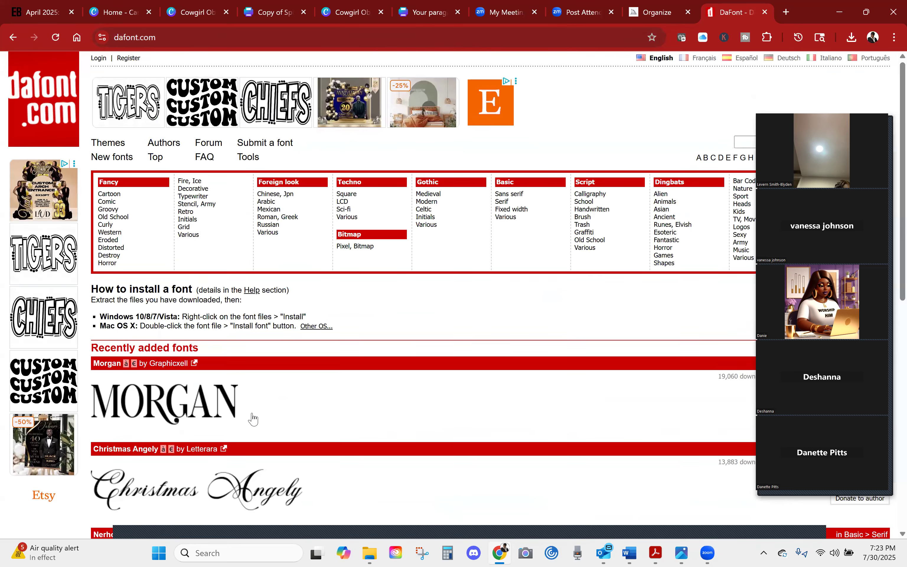
scroll(360, 423, down, 8)
scroll(344, 415, up, 5)
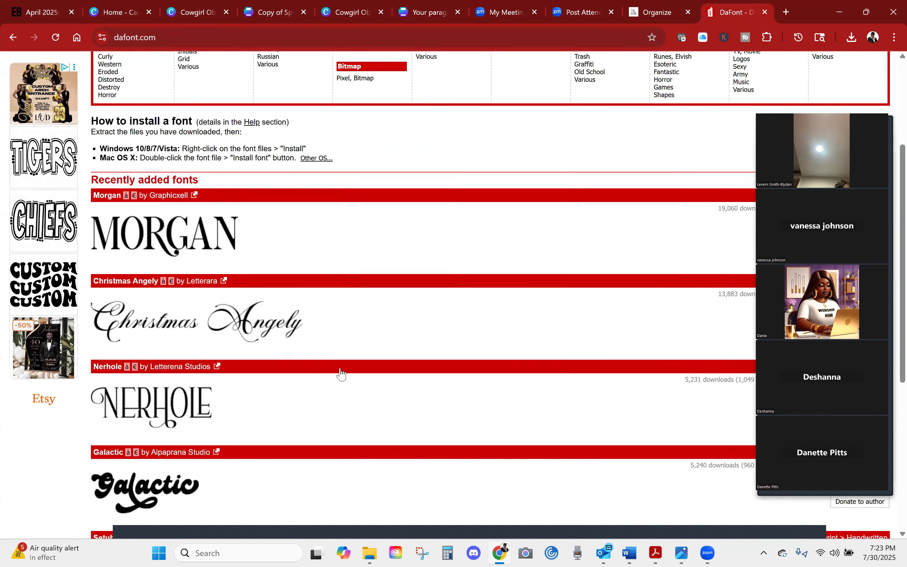
scroll(340, 373, up, 5)
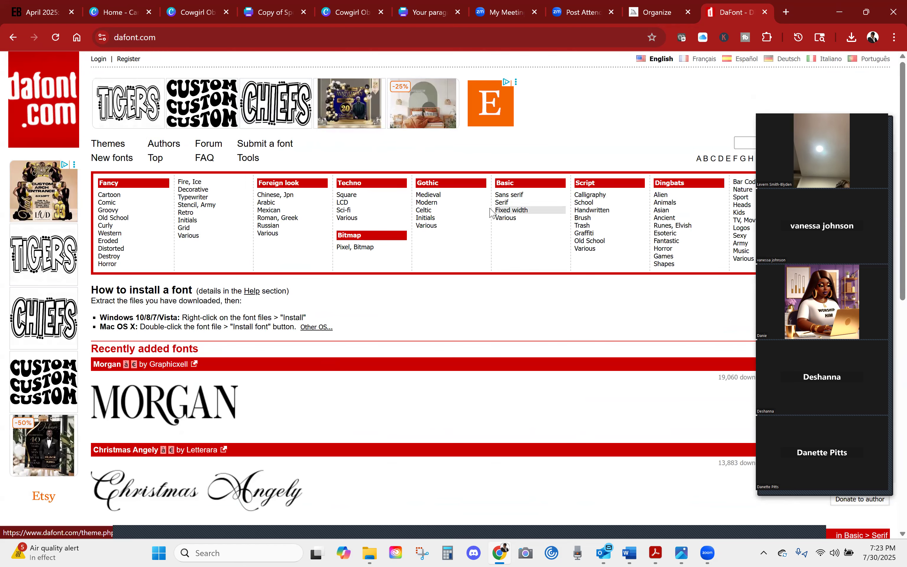
scroll(209, 423, down, 5)
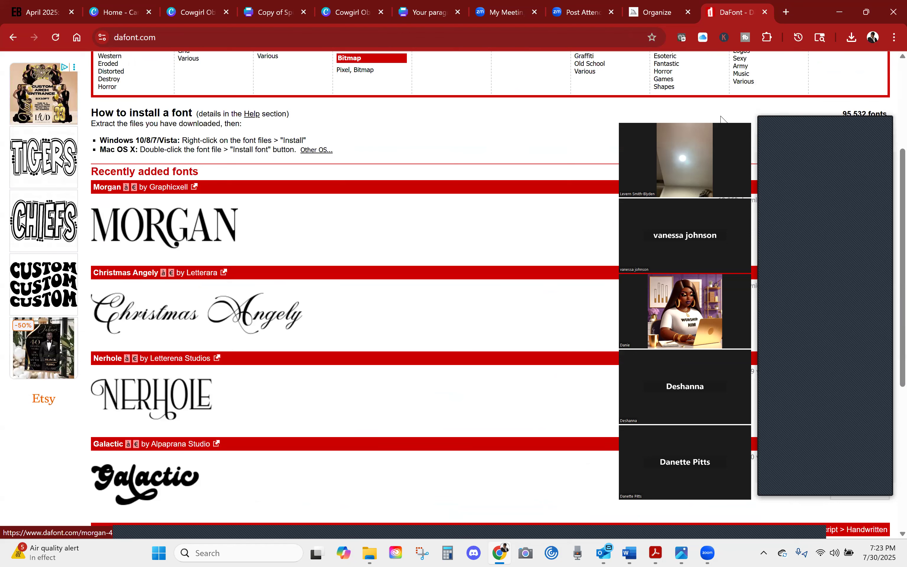
drag(720, 116, 745, 120)
click(655, 121)
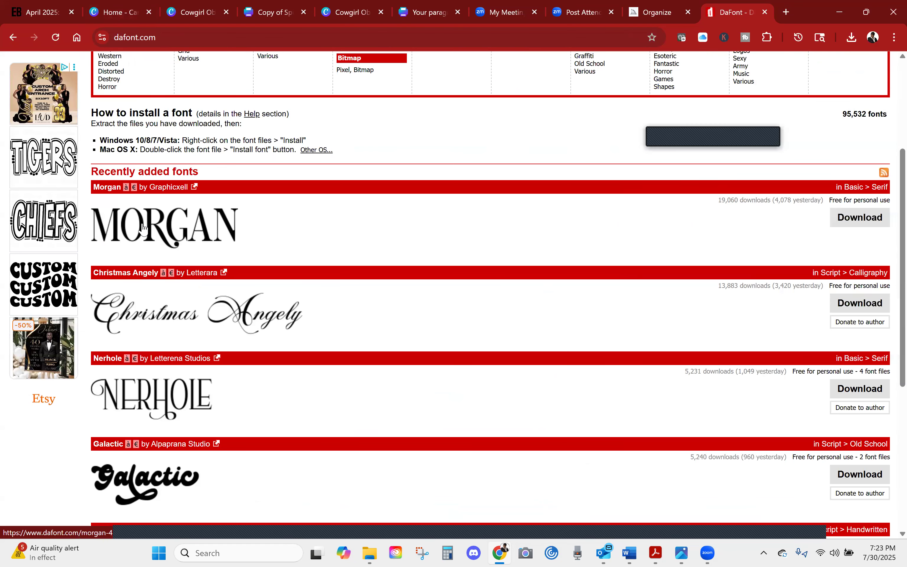
click(840, 220)
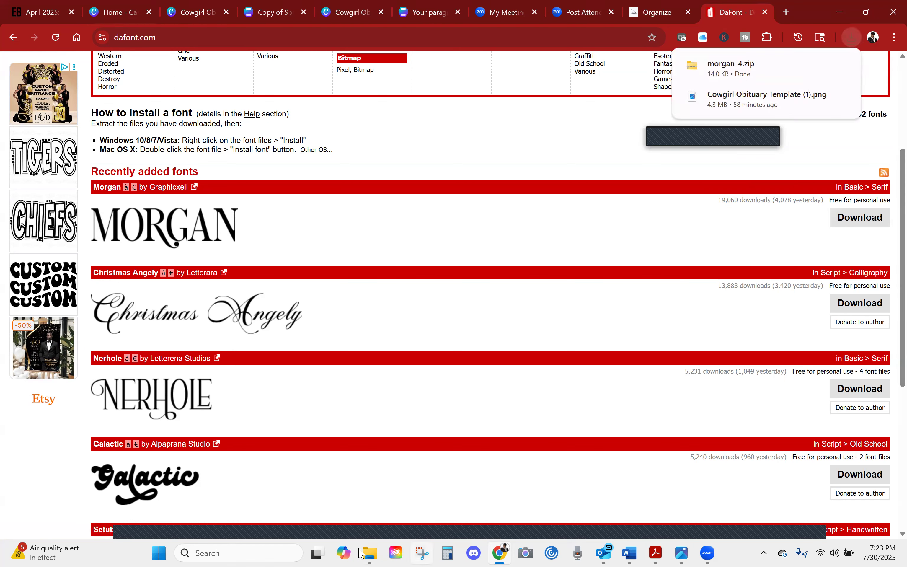
In File Explorer, extract the morgan_4 zip from Downloads into its default morgan_4 folder, then minimize the window.
click(371, 553)
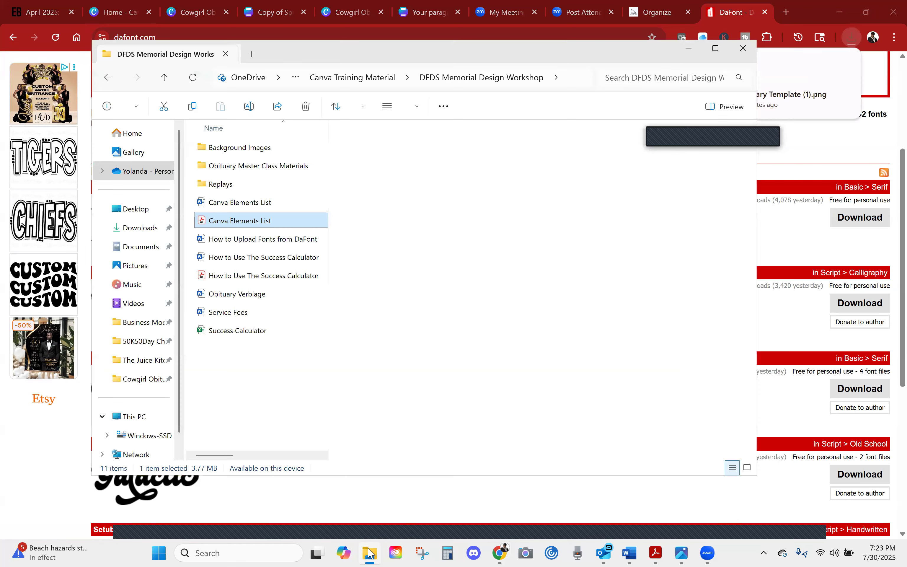
click(139, 229)
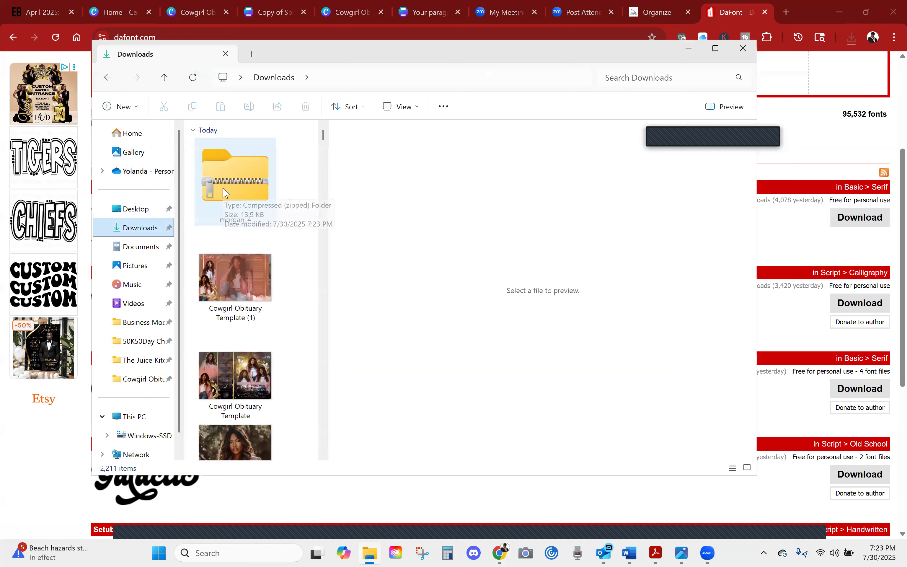
click(226, 185)
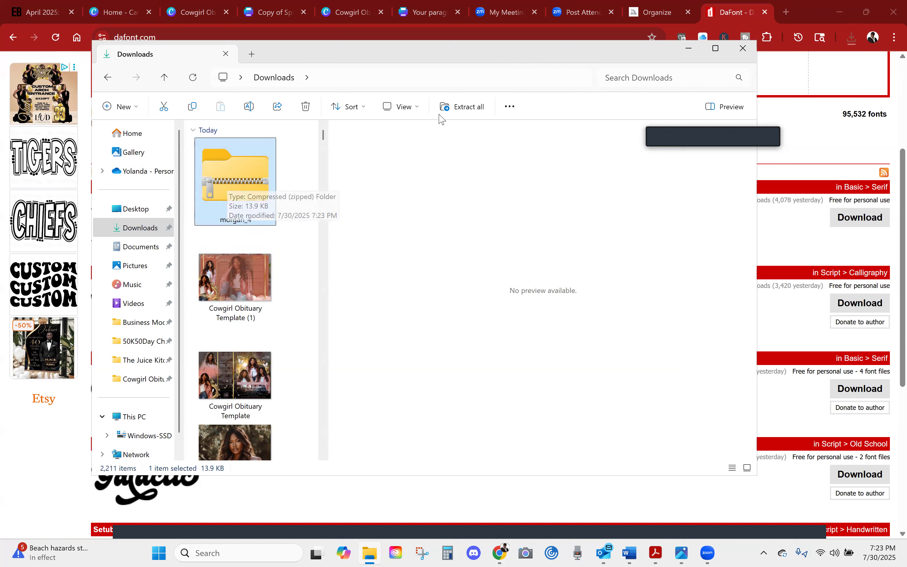
click(463, 109)
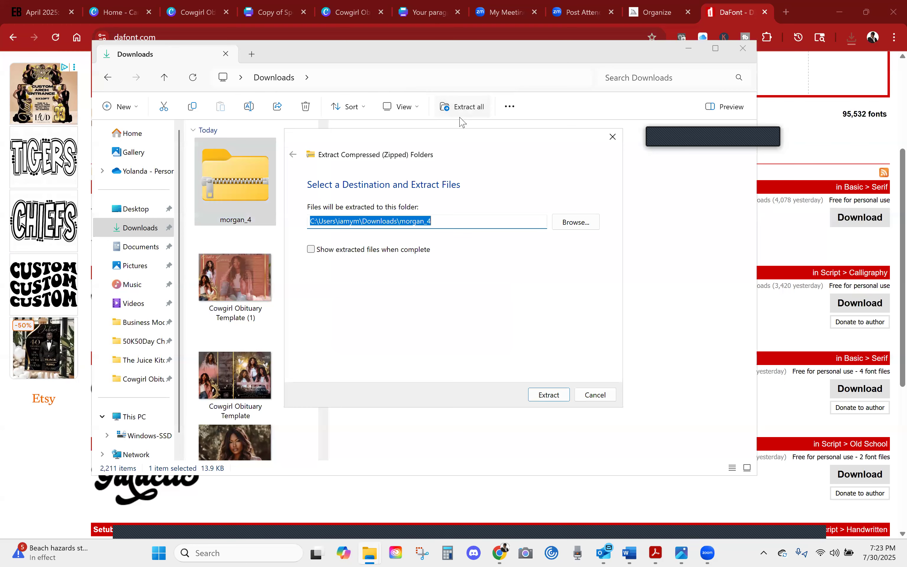
click(550, 395)
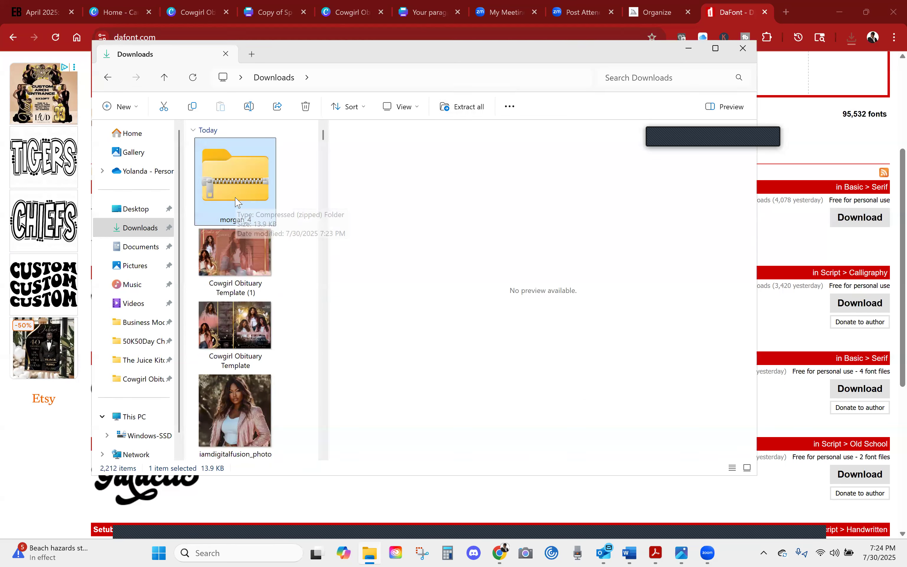
click(688, 50)
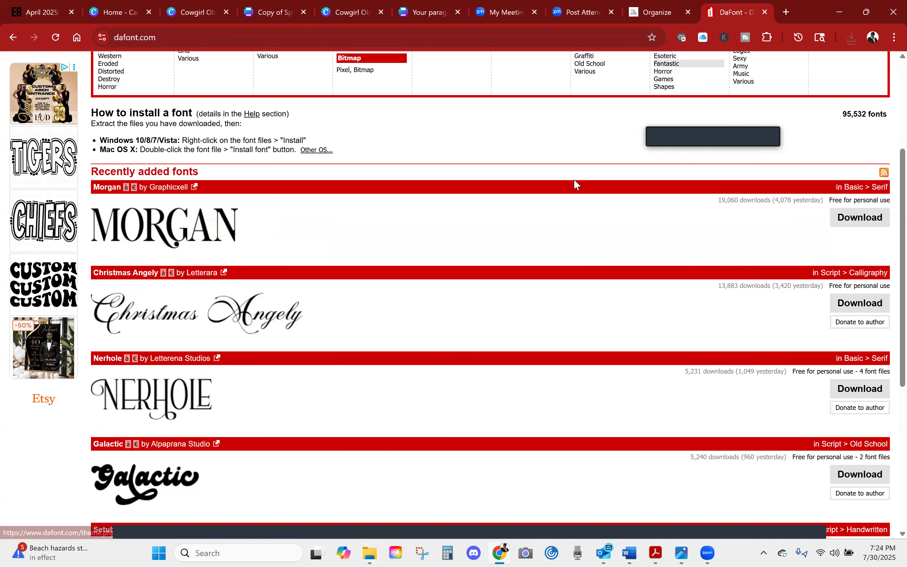
Switch back to the Canva flyer and upload the Morgan TrueType font from Downloads > morgan_4, confirming the right to use it.
click(426, 14)
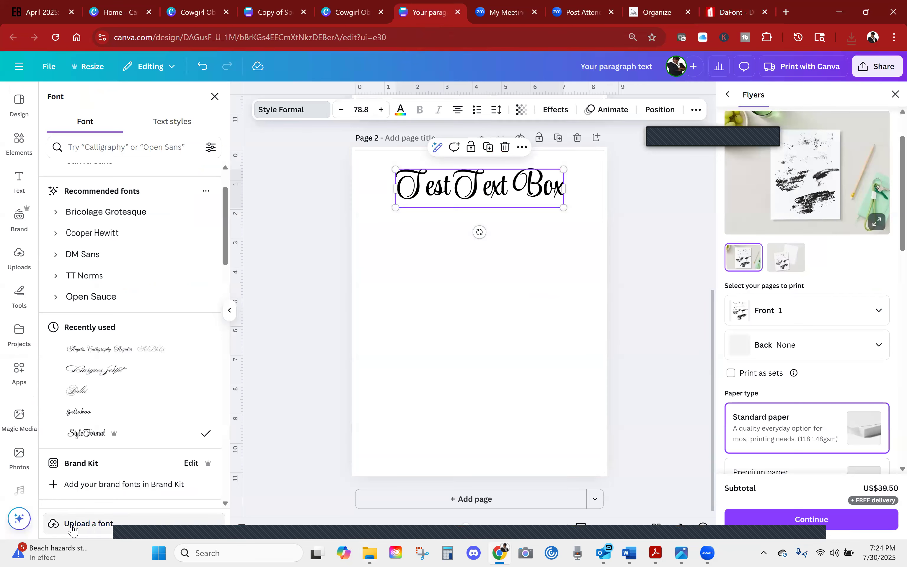
click(91, 525)
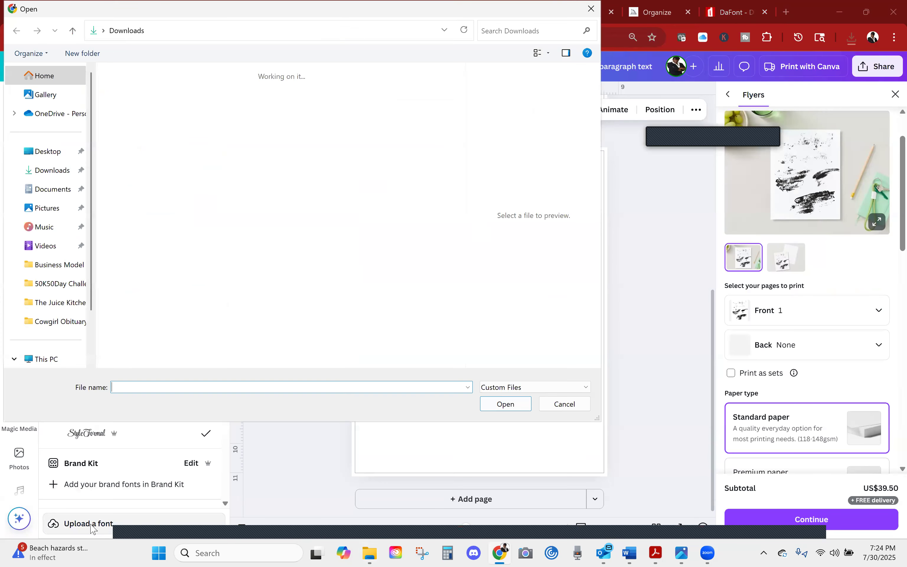
click(56, 172)
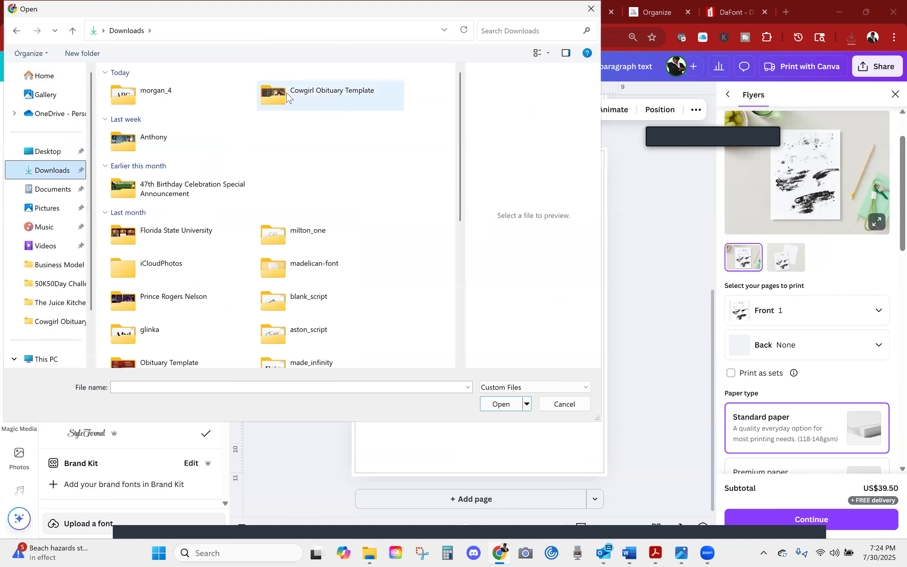
double_click(126, 98)
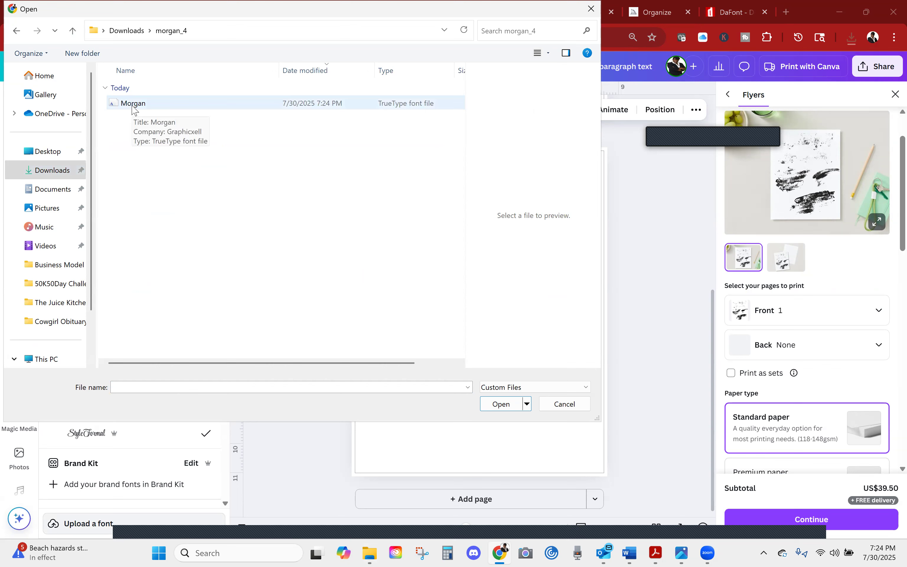
click(134, 109)
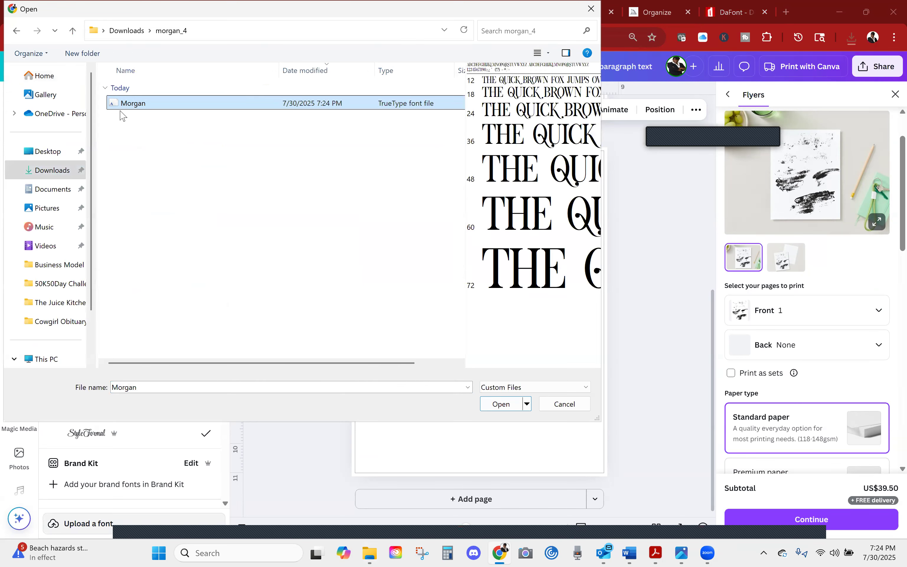
click(499, 405)
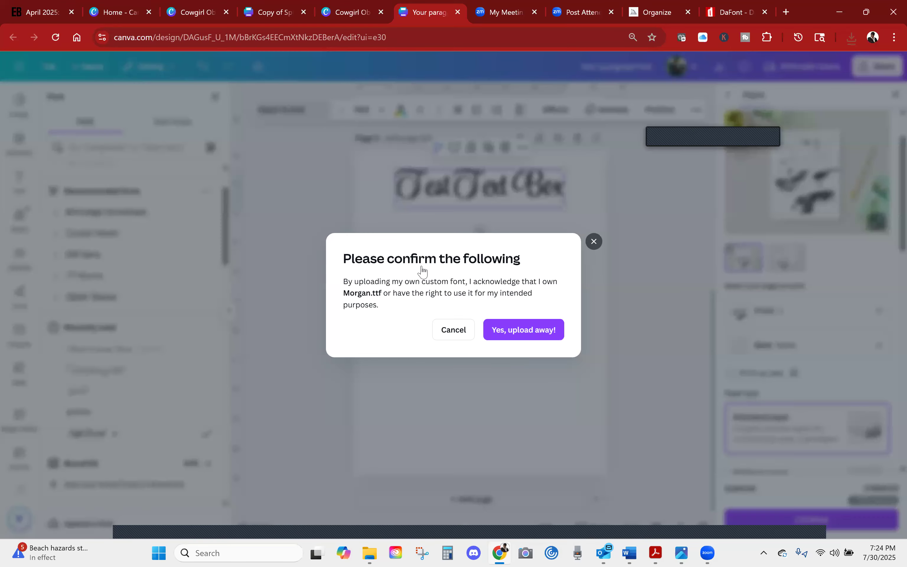
click(517, 337)
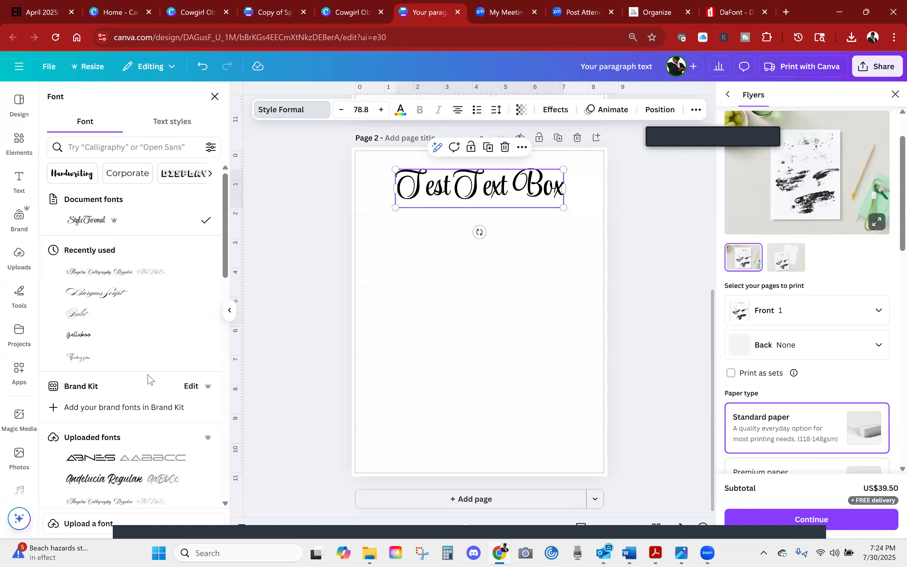
Apply the uploaded Morgan Regular font to the "Test Text Box" text on page 2 and collapse the font list.
scroll(151, 380, down, 10)
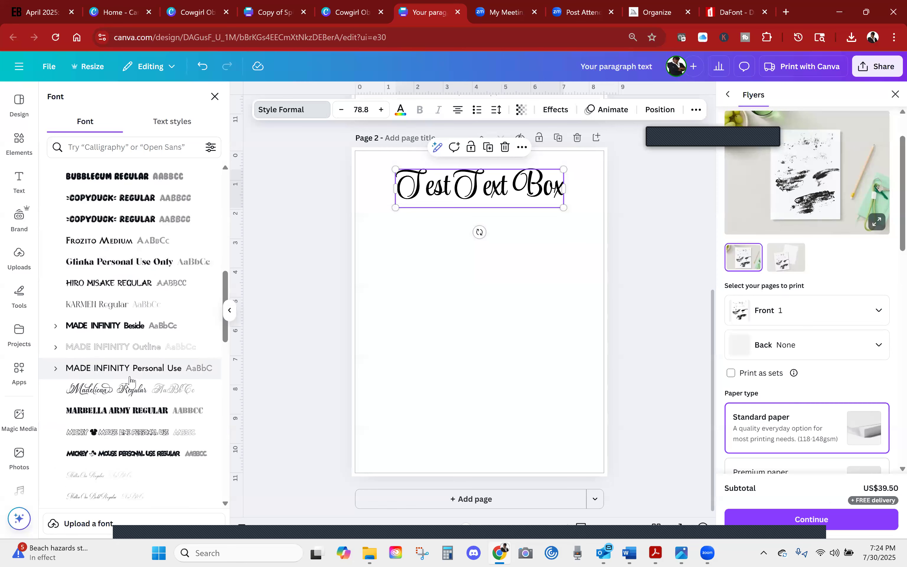
scroll(131, 381, down, 5)
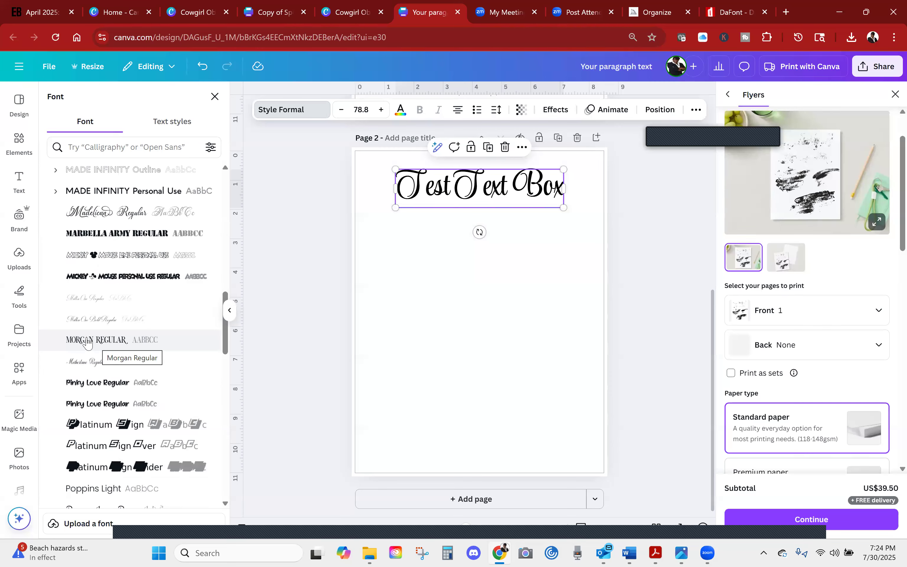
scroll(113, 312, up, 10)
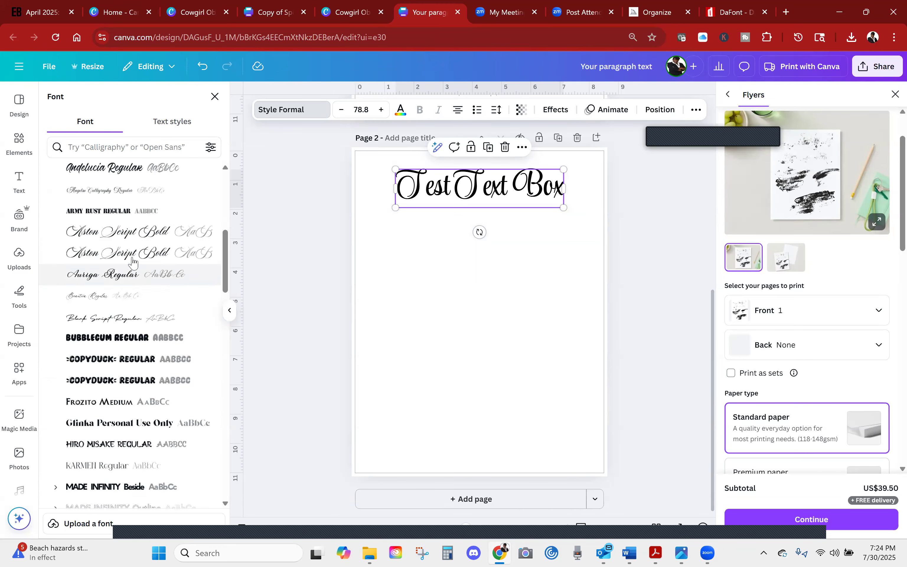
scroll(139, 276, up, 3)
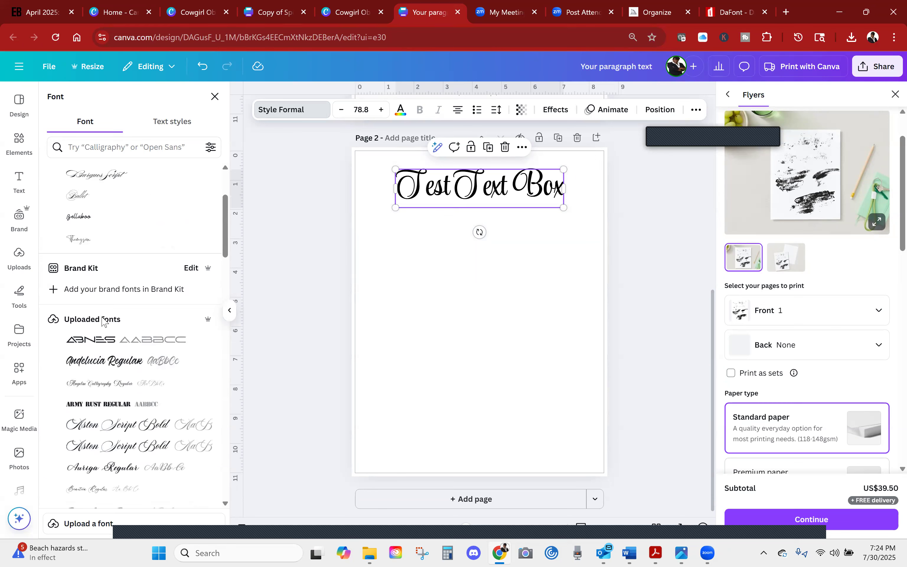
scroll(105, 322, down, 15)
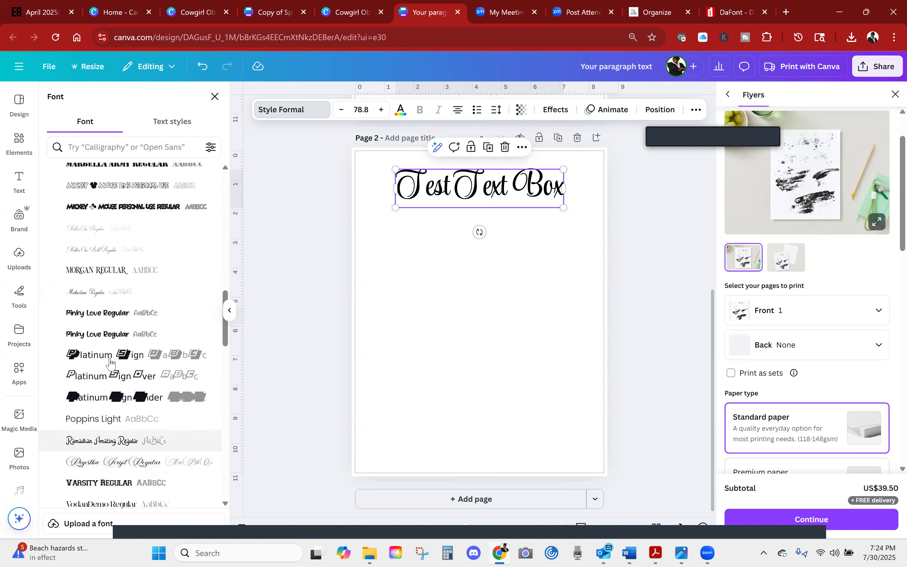
scroll(110, 362, up, 1)
click(95, 281)
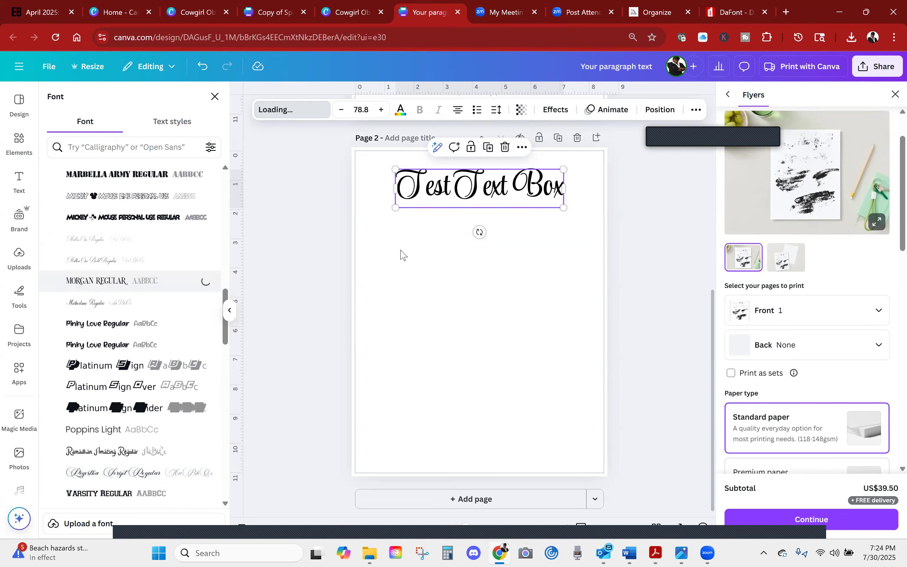
click(227, 314)
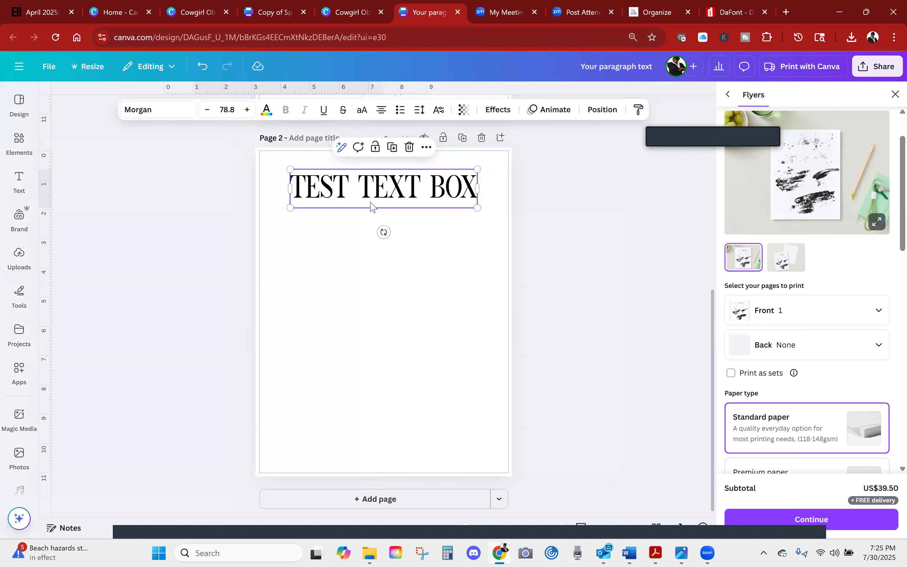
Close the Flyers print options and examine the Brand Kit's logo, color, font, voice and photo sections.
click(894, 95)
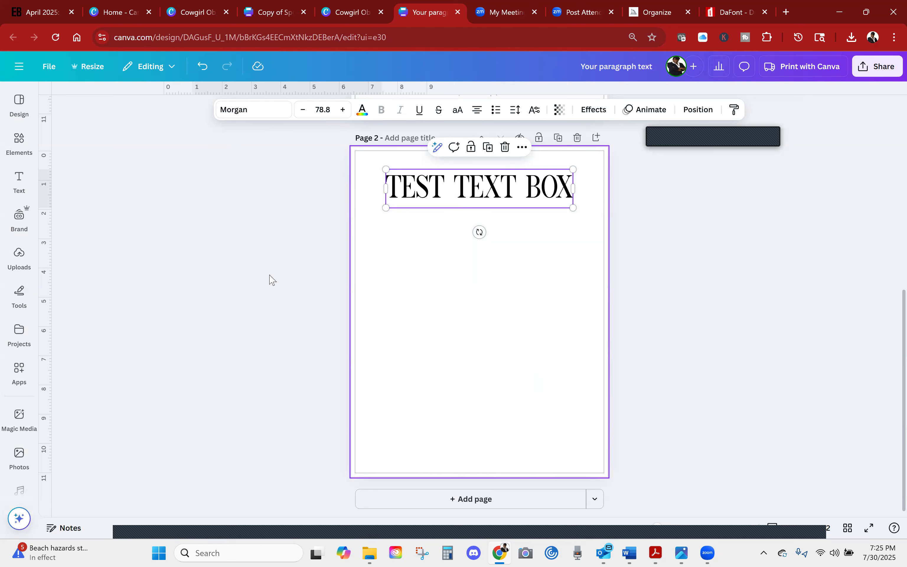
click(18, 219)
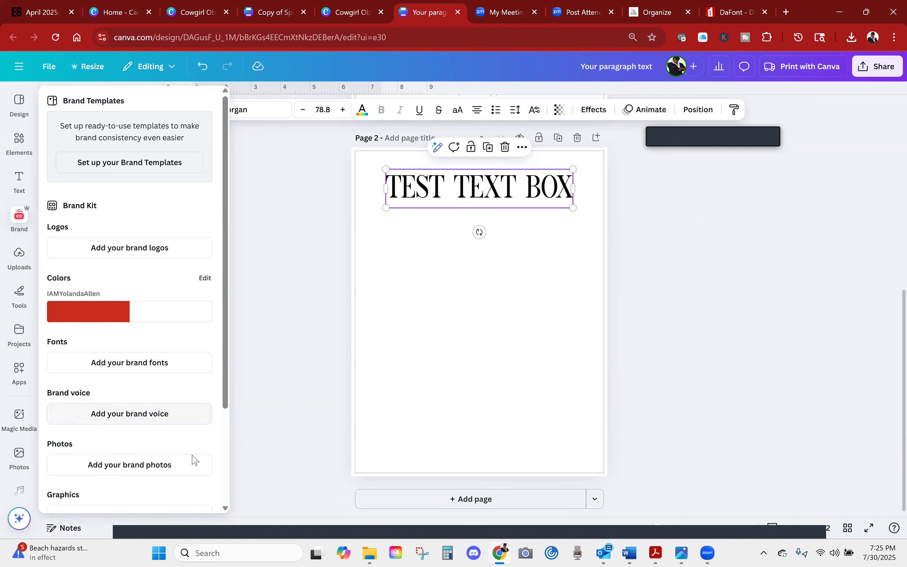
click(229, 300)
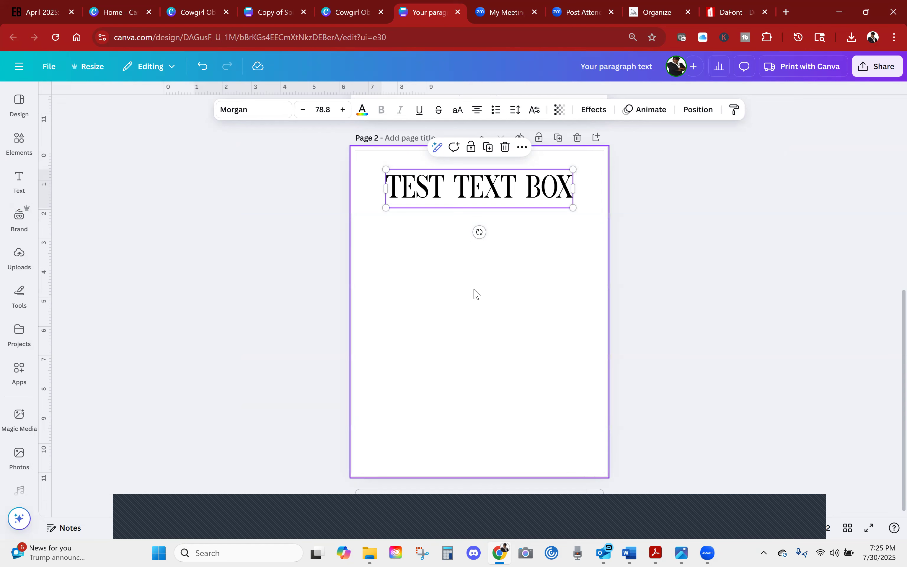
click(21, 218)
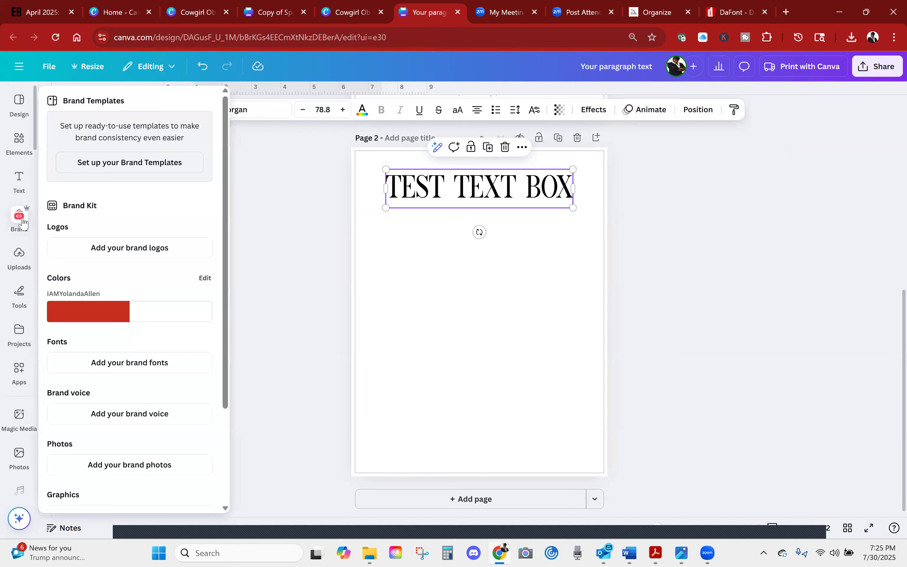
Show the uploaded files and look through the image library.
click(19, 255)
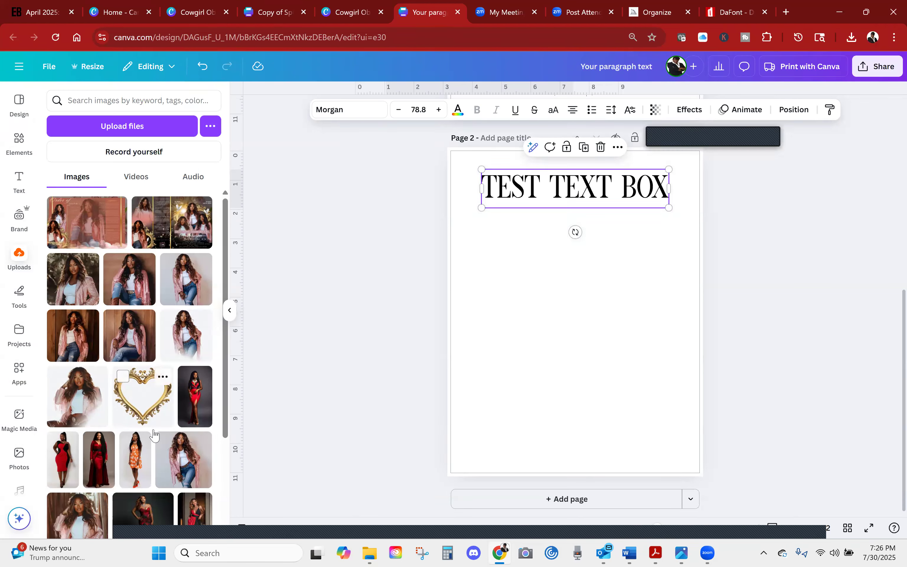
scroll(119, 400, down, 5)
scroll(144, 401, up, 5)
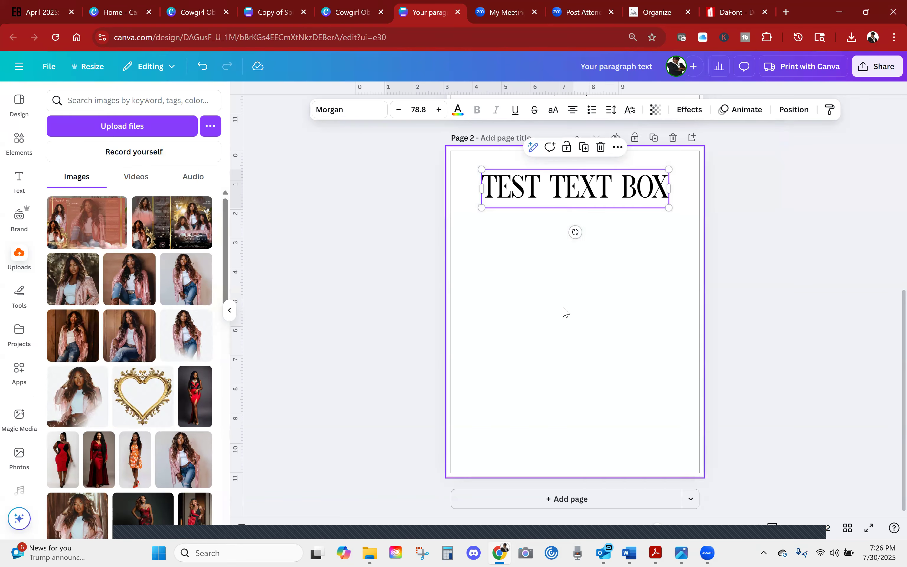
Open midjourney.com in a new browser tab and go to the Organize archive of generated images.
click(342, 11)
click(856, 74)
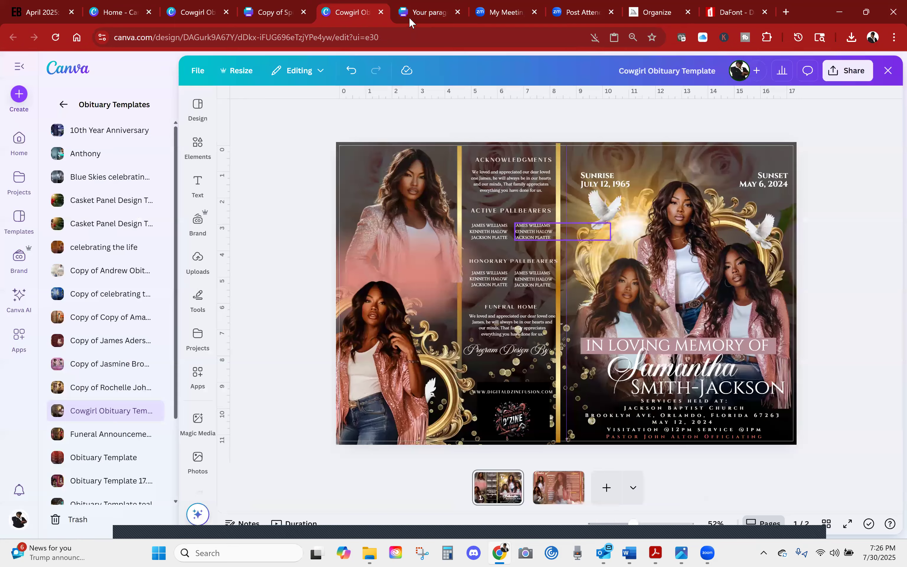
click(786, 12)
text(midjourney.com)
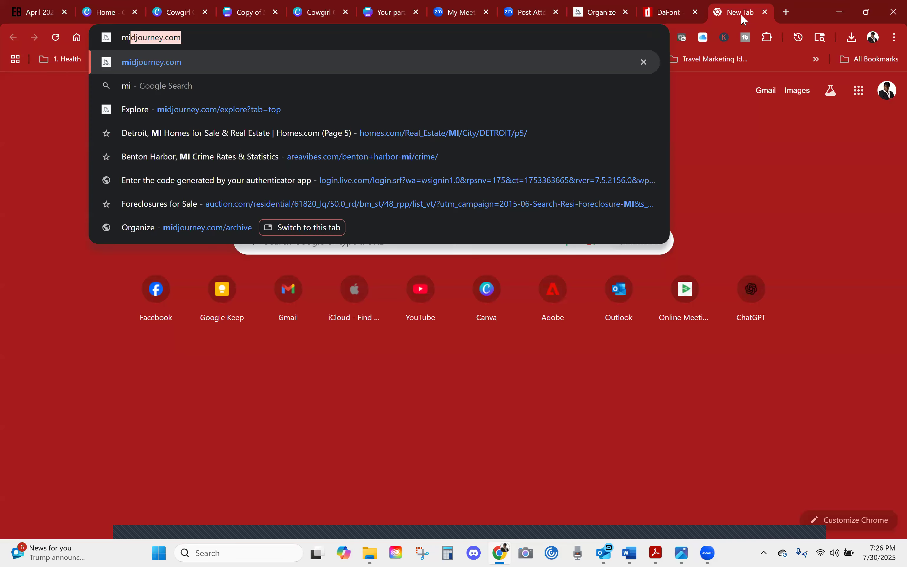
key(Return)
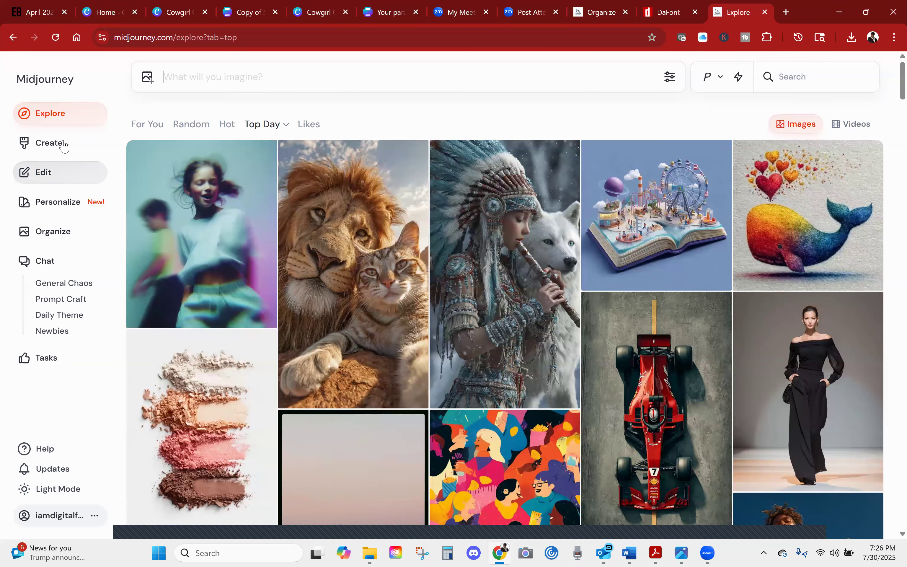
click(71, 233)
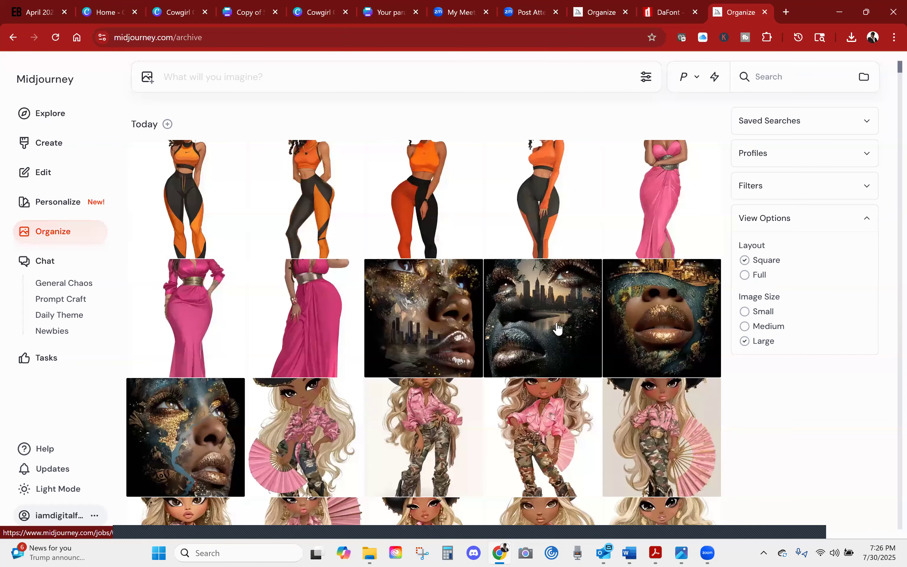
Find a portrait of the seated woman in the pink fringe jacket against a wooden wall and download it.
scroll(570, 364, down, 5)
scroll(563, 303, down, 6)
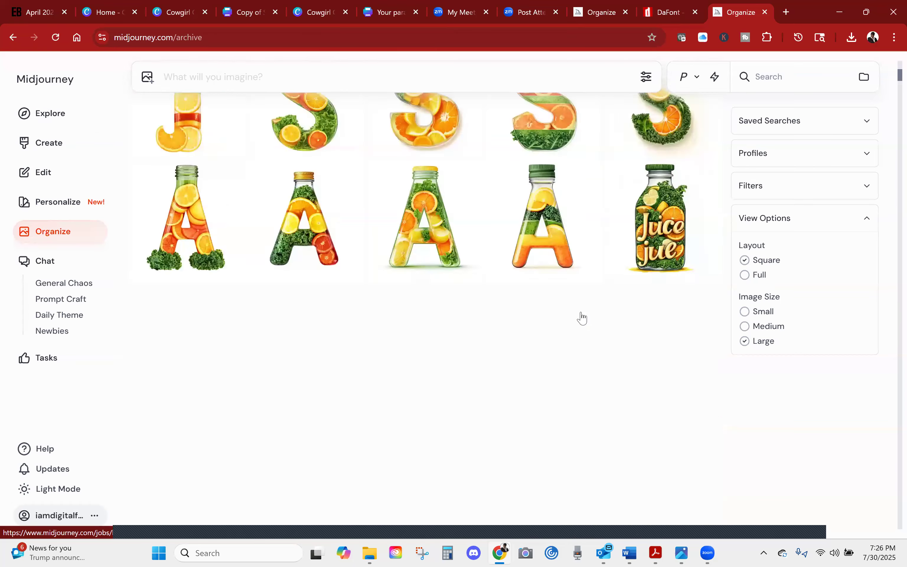
scroll(562, 303, down, 8)
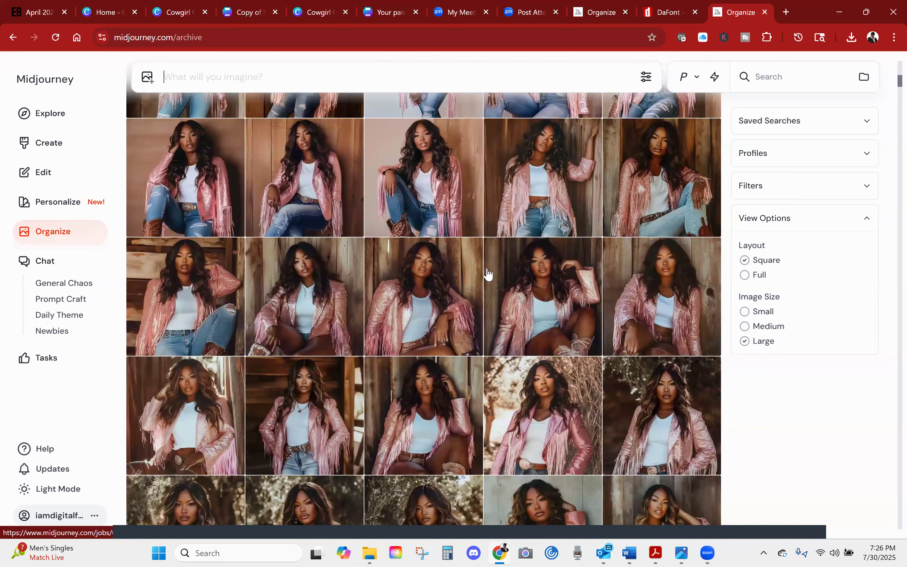
click(314, 272)
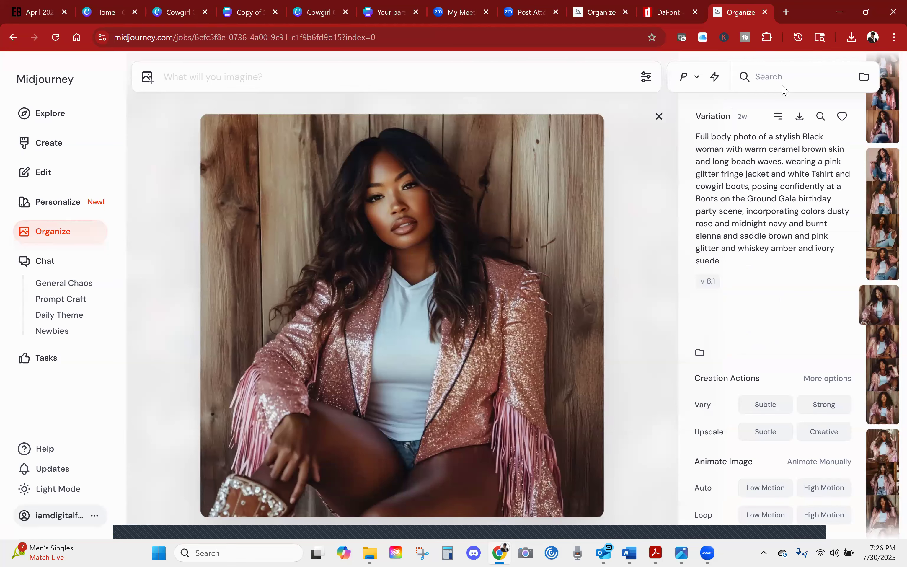
click(801, 118)
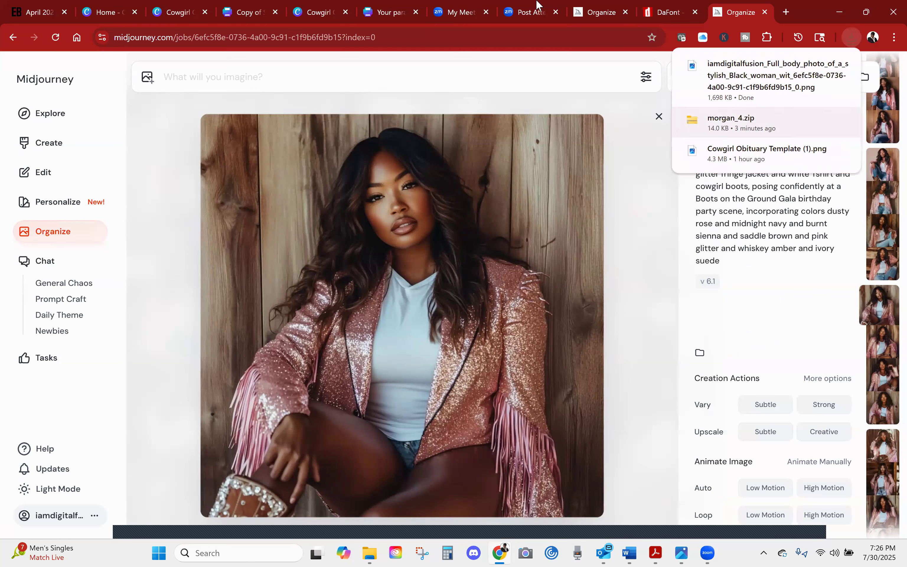
Switch back to the Canva flyer and add the newly downloaded Midjourney portrait to Uploads from the browser's recent downloads.
click(386, 11)
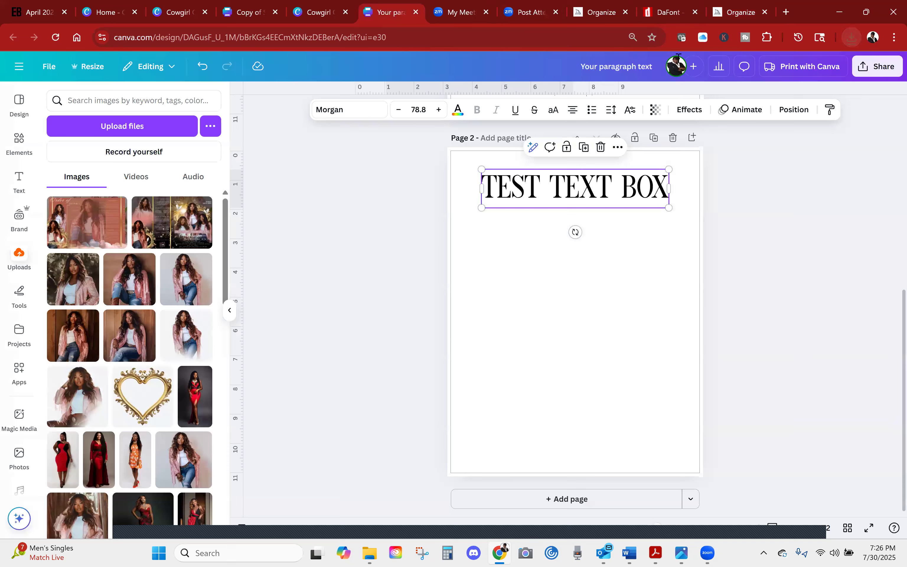
click(851, 37)
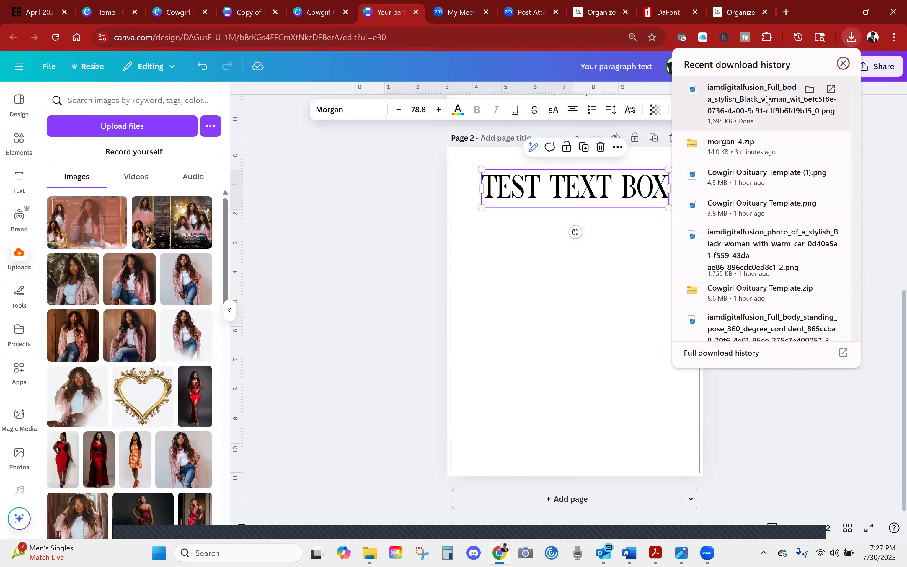
drag(766, 100, 112, 259)
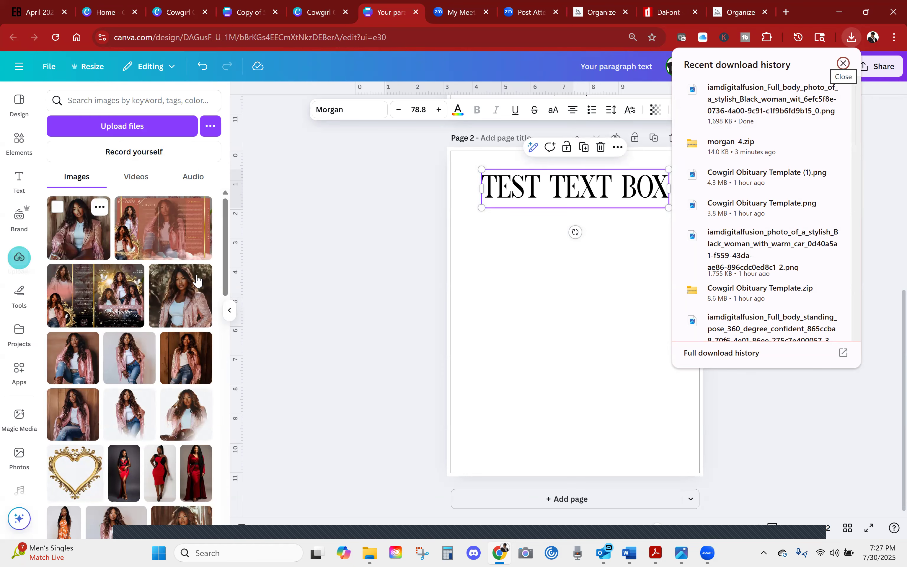
Search Google Images for "malcolm jamal warner" in a new browser tab.
click(785, 11)
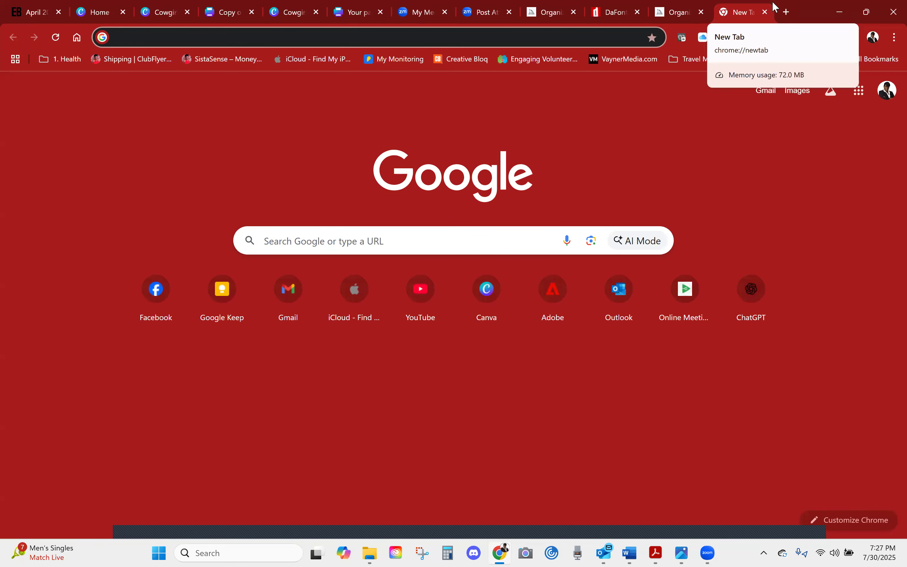
text(malc)
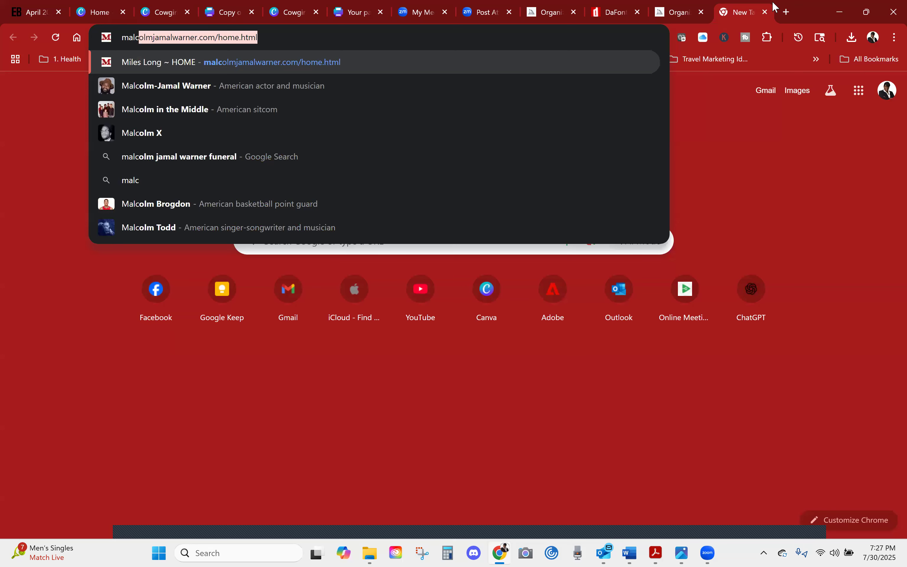
text(olm ja)
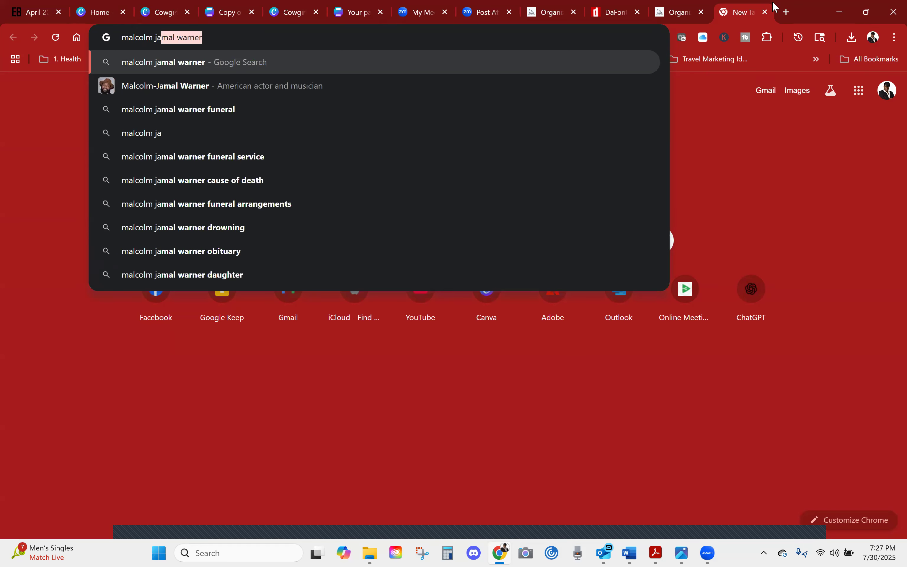
key(Return)
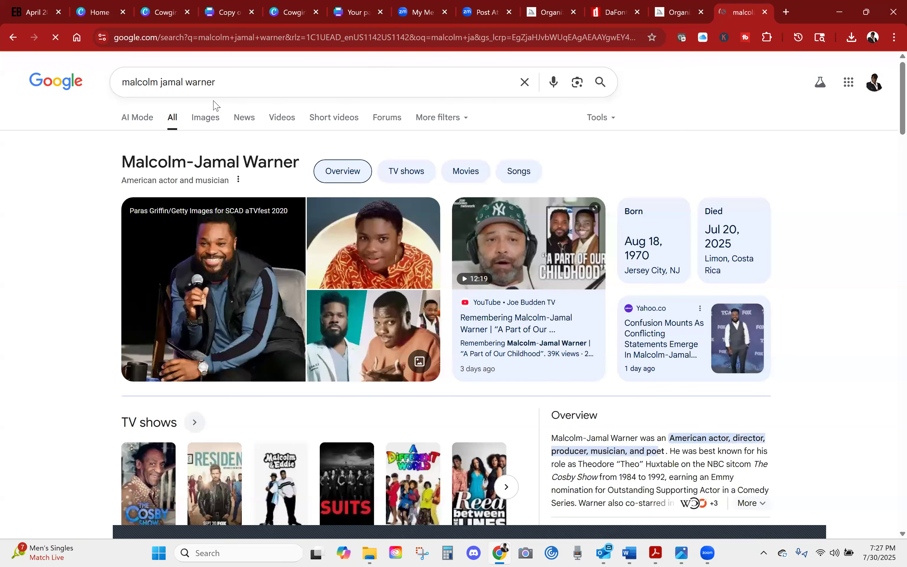
click(219, 120)
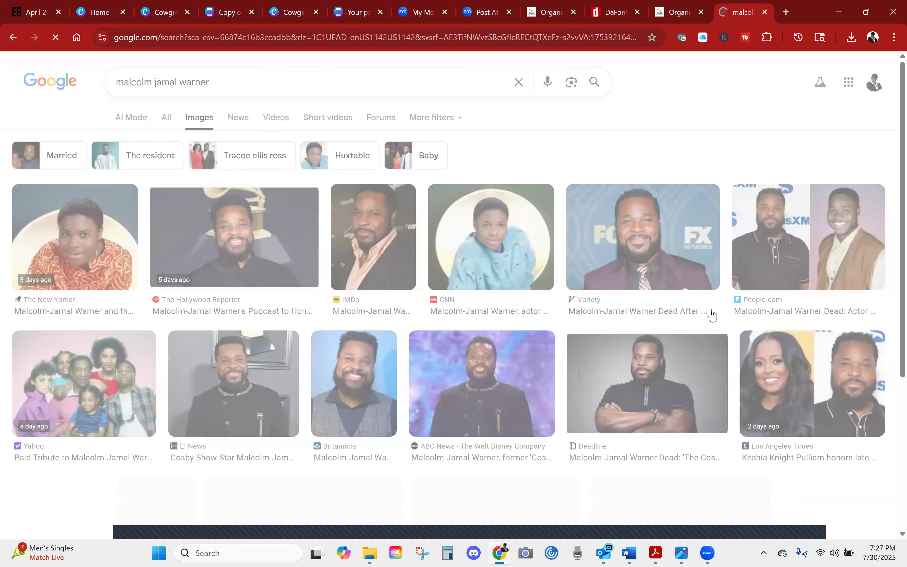
Browse the image results and open the preview of the Dexter Wiki portrait with the gray vest and white shirt.
scroll(649, 381, down, 5)
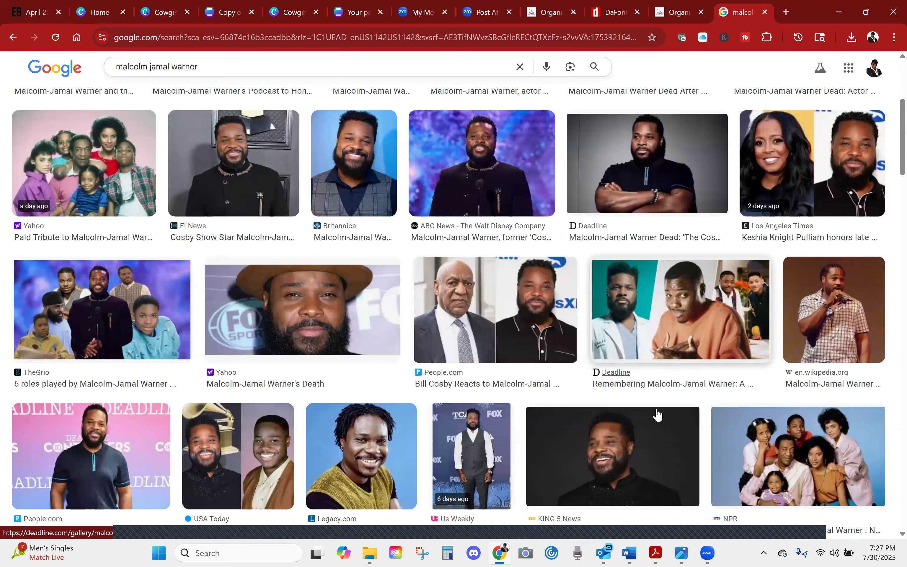
scroll(637, 390, down, 6)
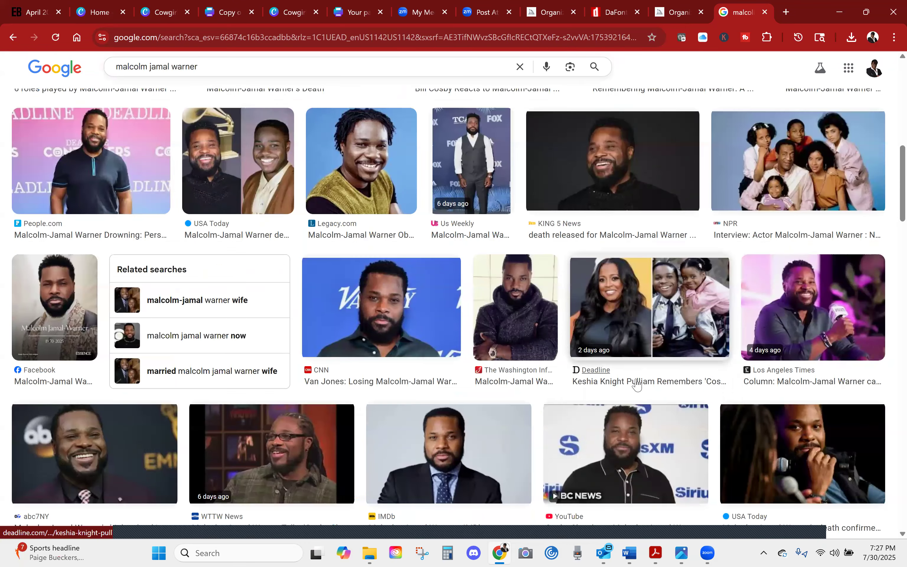
scroll(634, 390, down, 5)
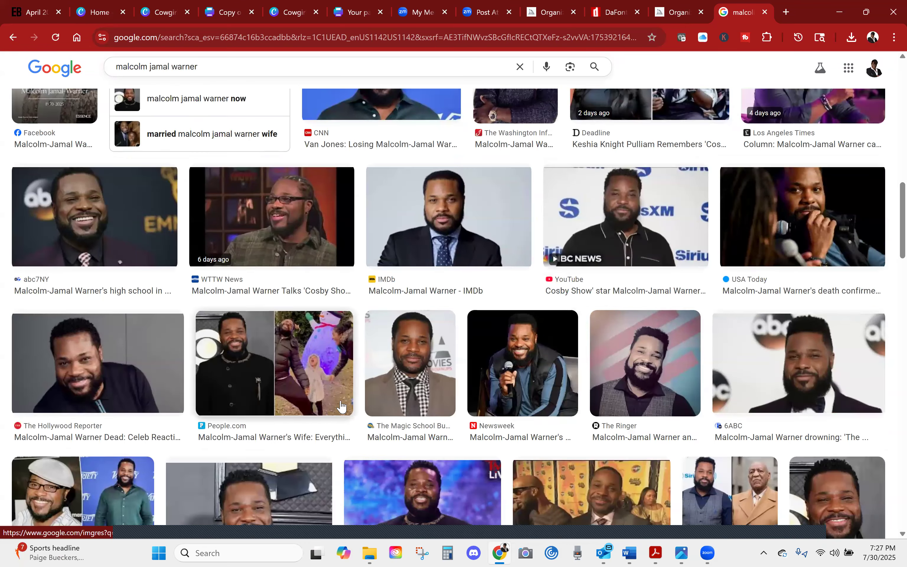
scroll(501, 383, down, 6)
scroll(400, 438, down, 10)
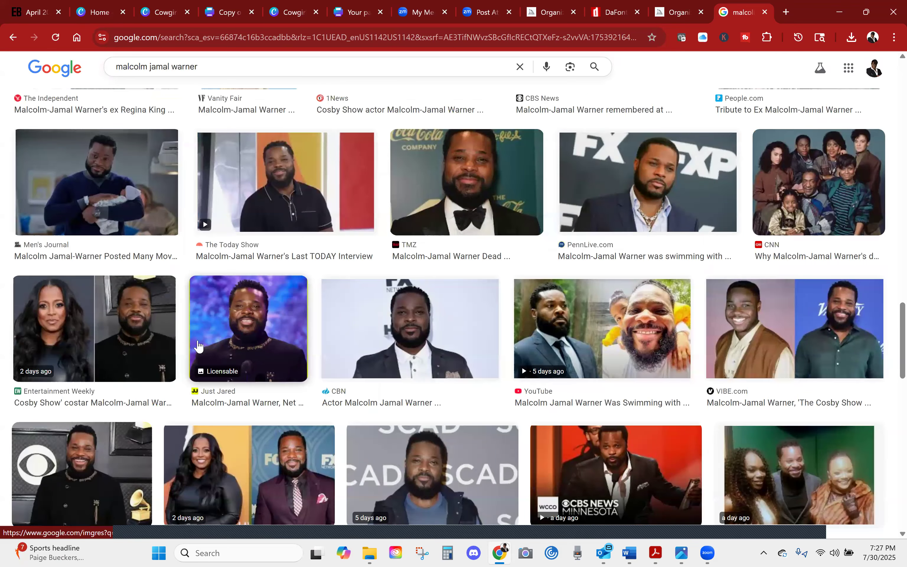
scroll(337, 356, down, 6)
scroll(166, 385, down, 9)
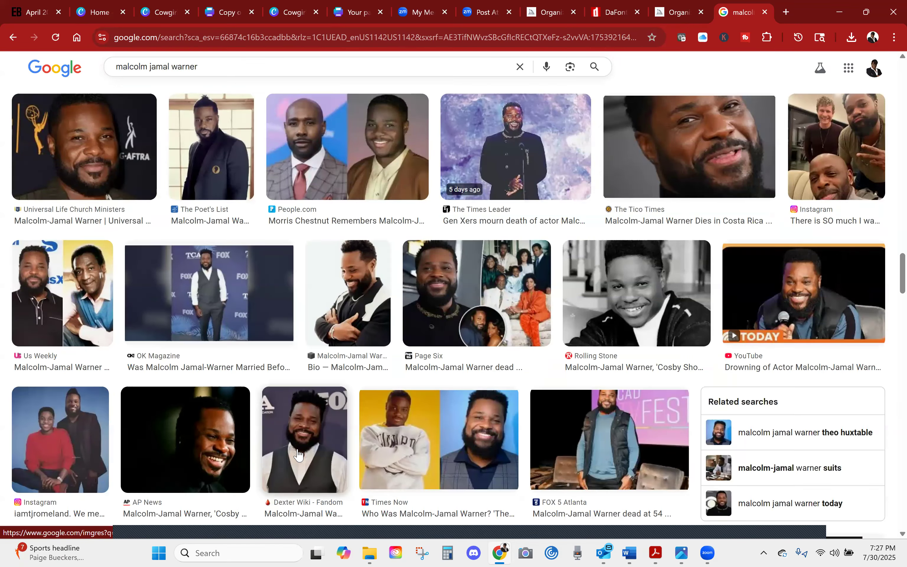
click(306, 452)
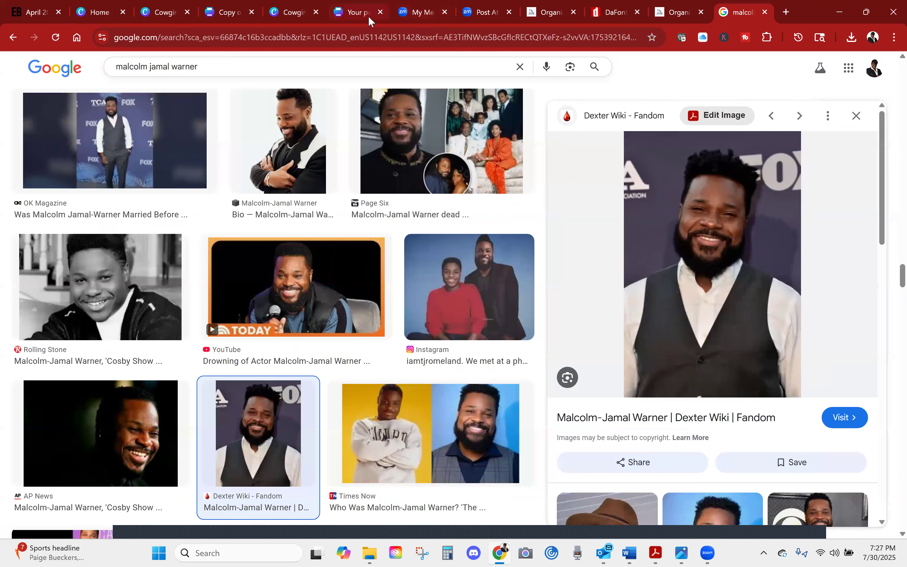
Bring the previewed Dexter Wiki portrait straight from the Google results into the Canva flyer's Uploads.
click(355, 12)
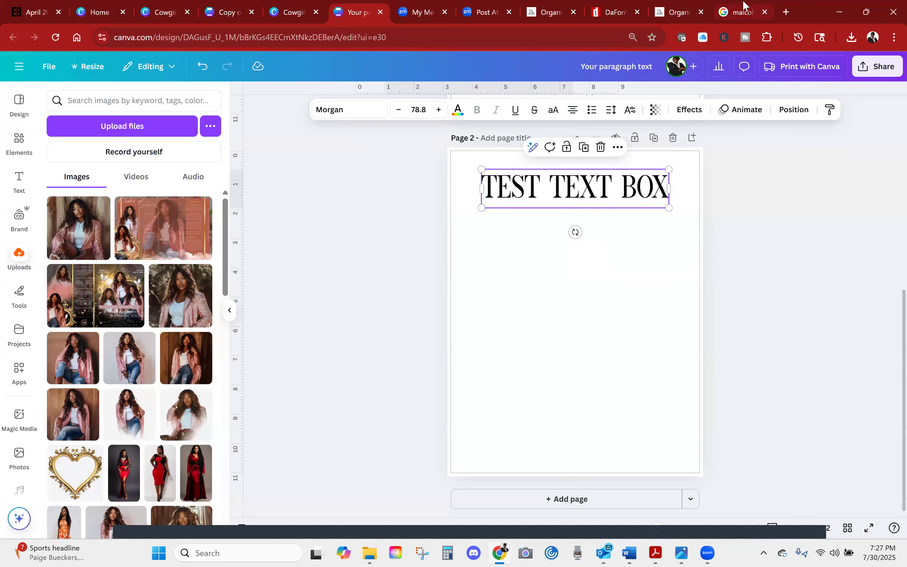
click(740, 11)
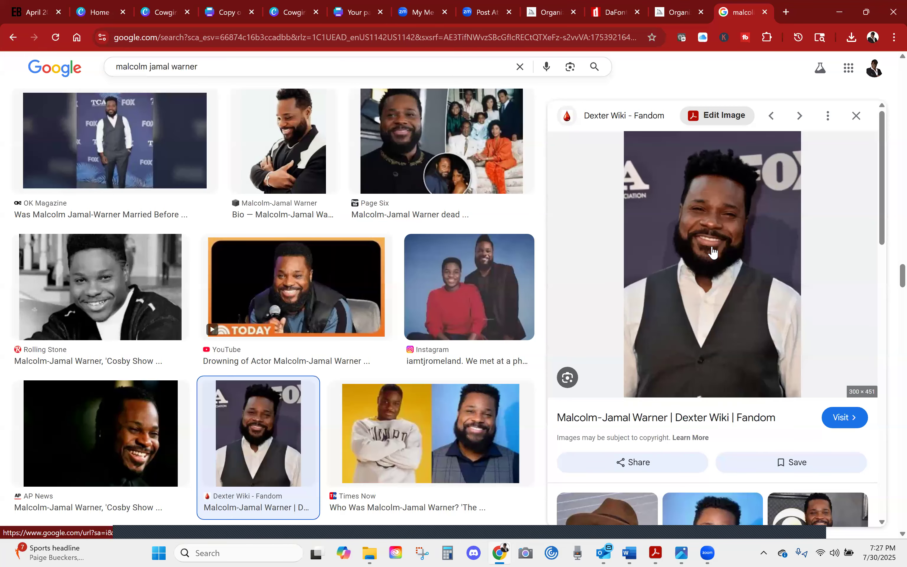
drag(713, 253, 108, 290)
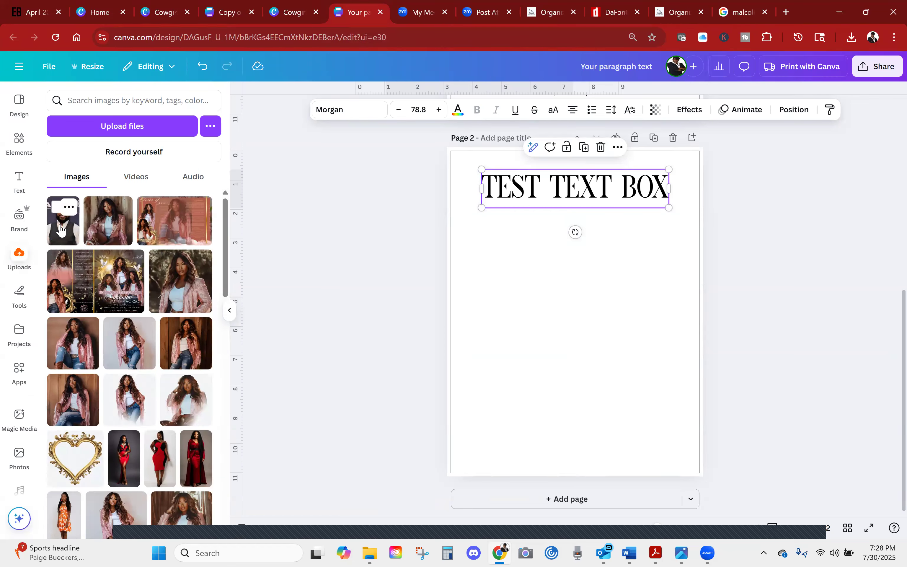
Upload the PNG portrait whose file name contains "Full_body_photo_of_a_stylish_Black_woman_wit_44" from the Downloads folder.
click(146, 129)
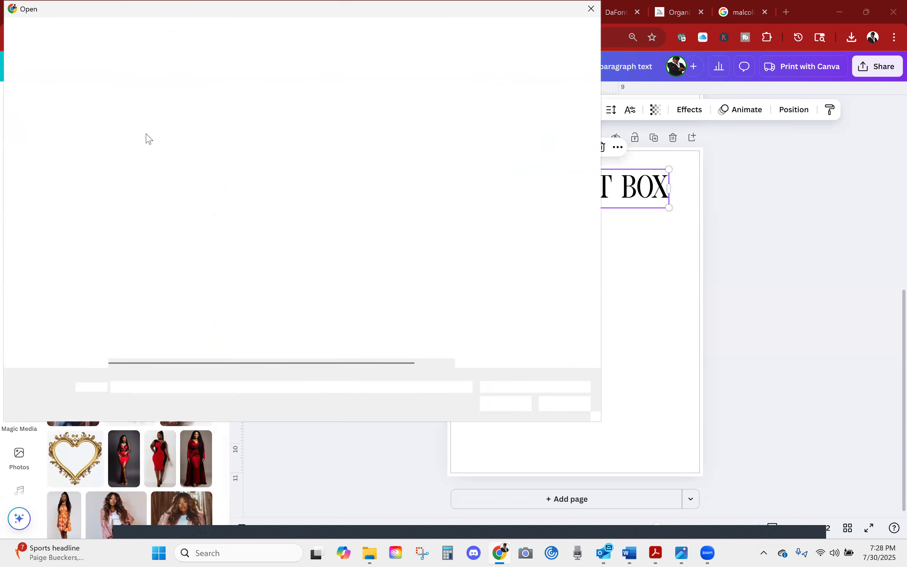
click(54, 170)
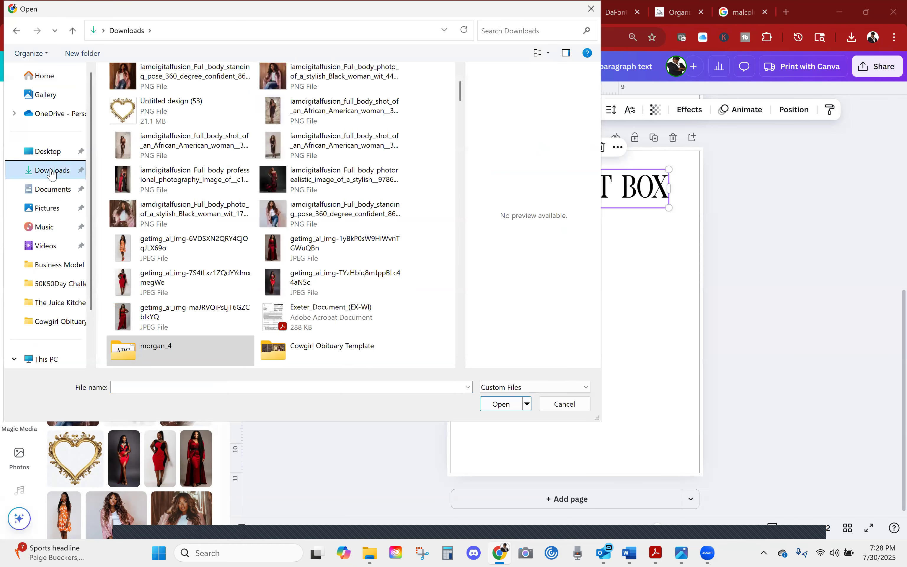
click(329, 77)
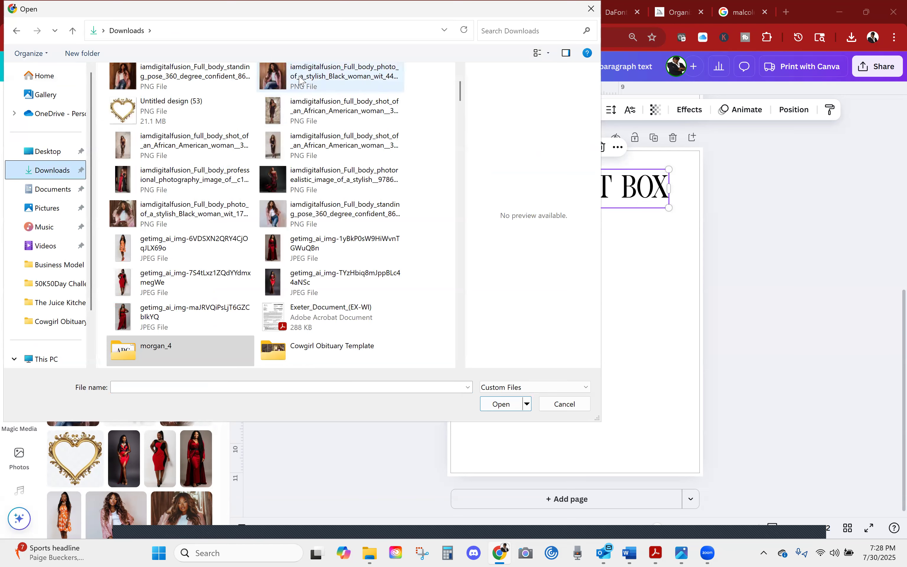
click(496, 404)
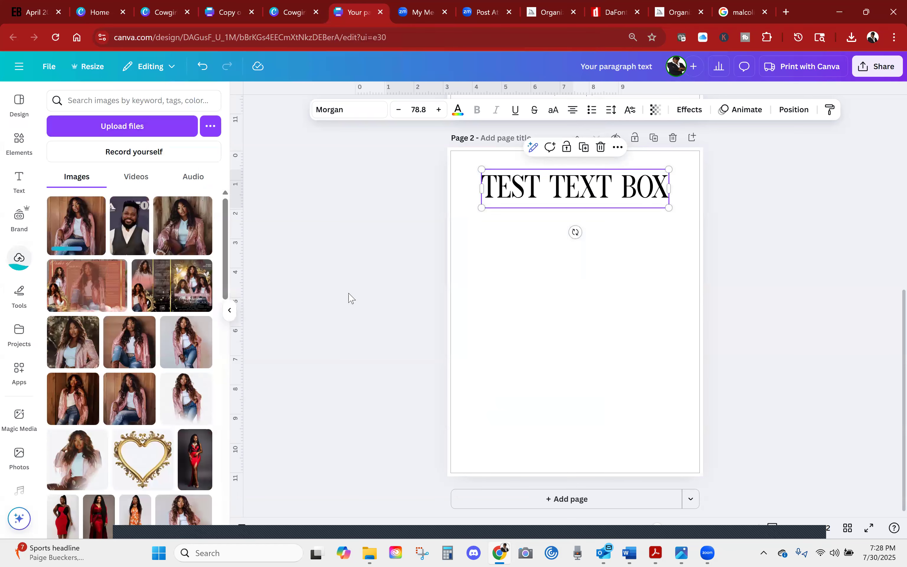
Create a new folder named "Image" in Projects, without sharing it with the team.
click(20, 292)
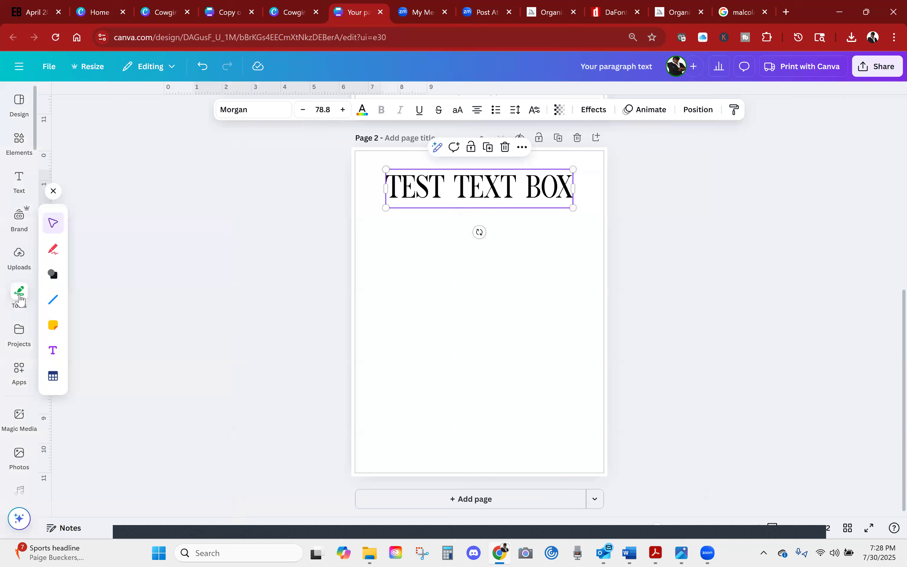
click(19, 330)
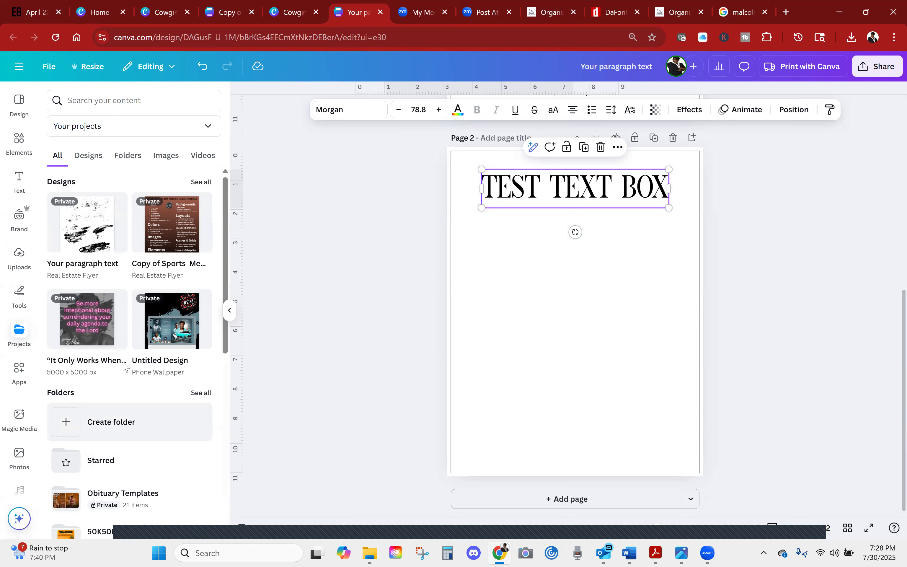
scroll(124, 508, down, 3)
scroll(125, 508, down, 5)
scroll(128, 480, up, 8)
click(87, 426)
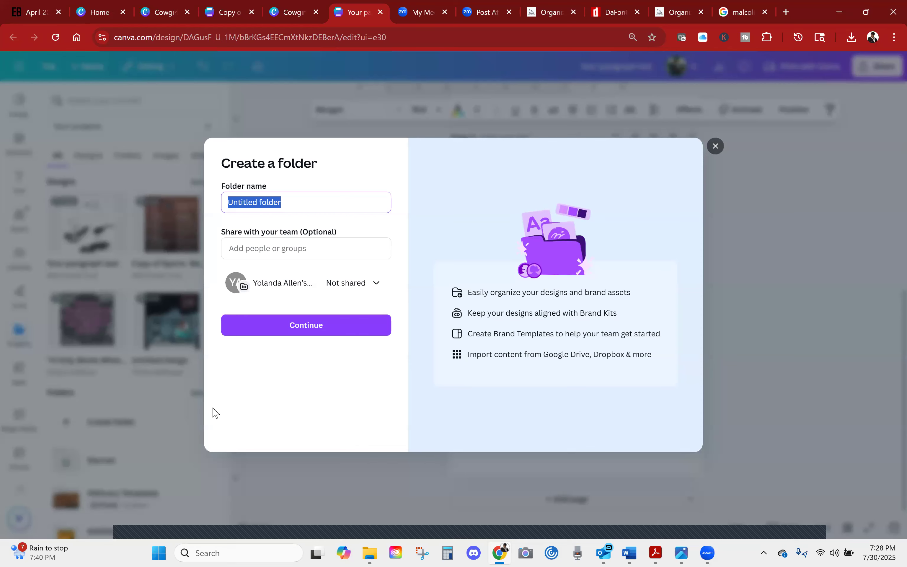
text(Image)
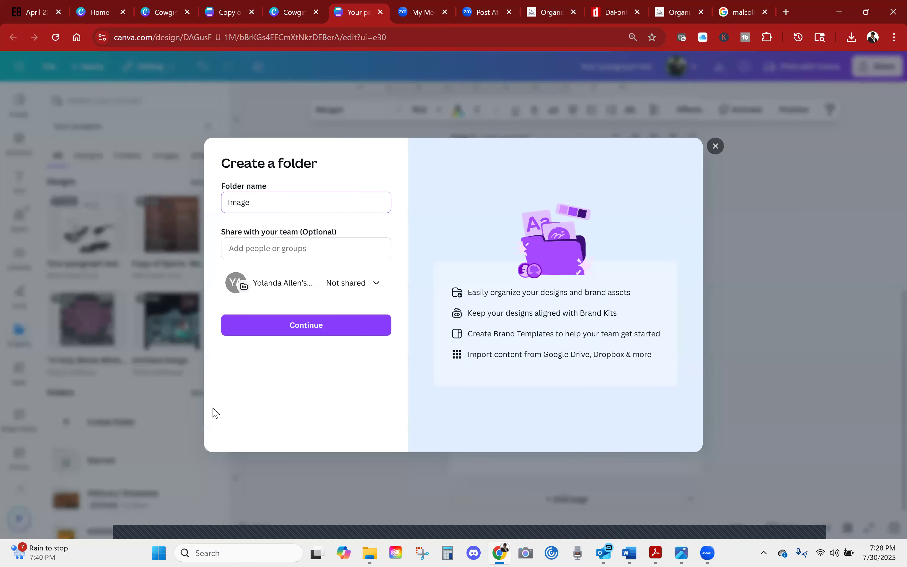
click(306, 325)
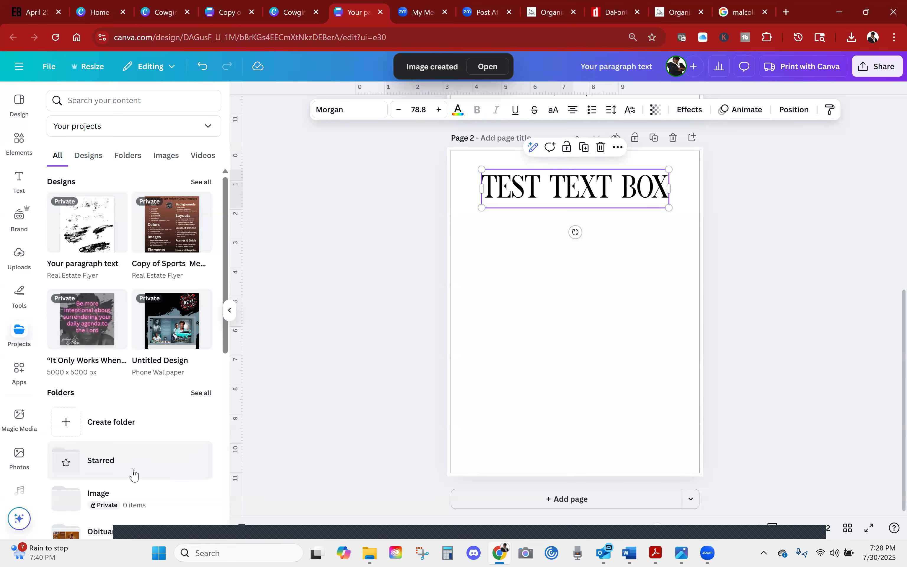
Look over the saved designs and folders in Projects.
scroll(133, 450, down, 3)
scroll(127, 360, up, 2)
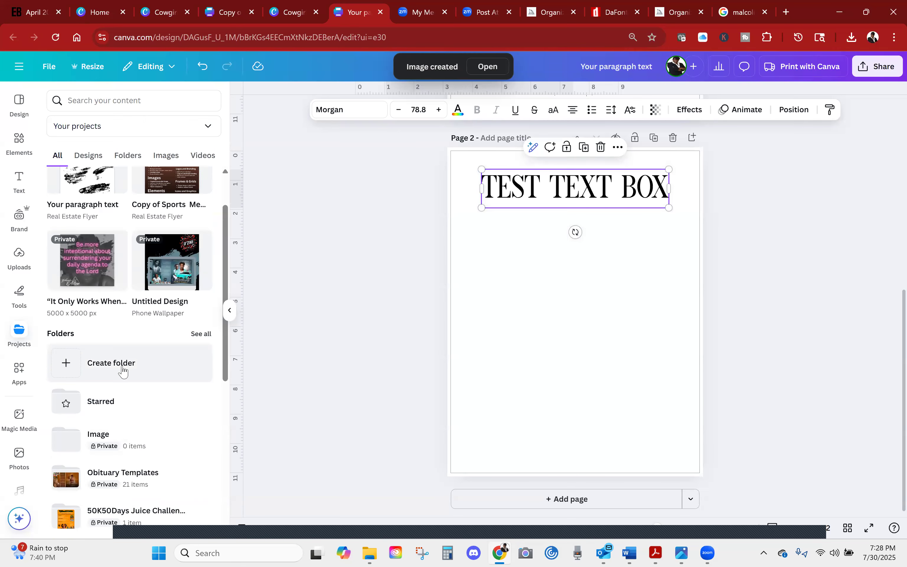
scroll(131, 375, down, 6)
scroll(158, 294, up, 8)
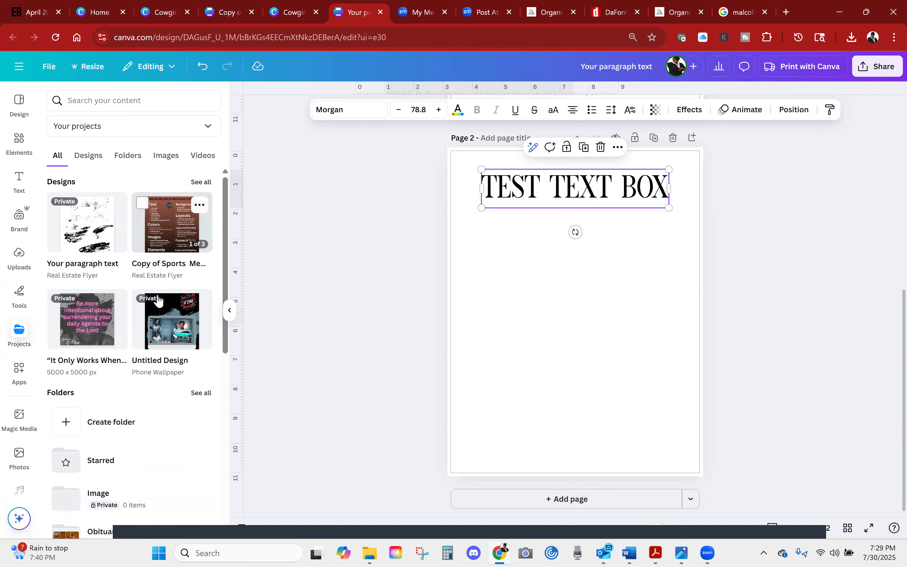
mouse_move(151, 207)
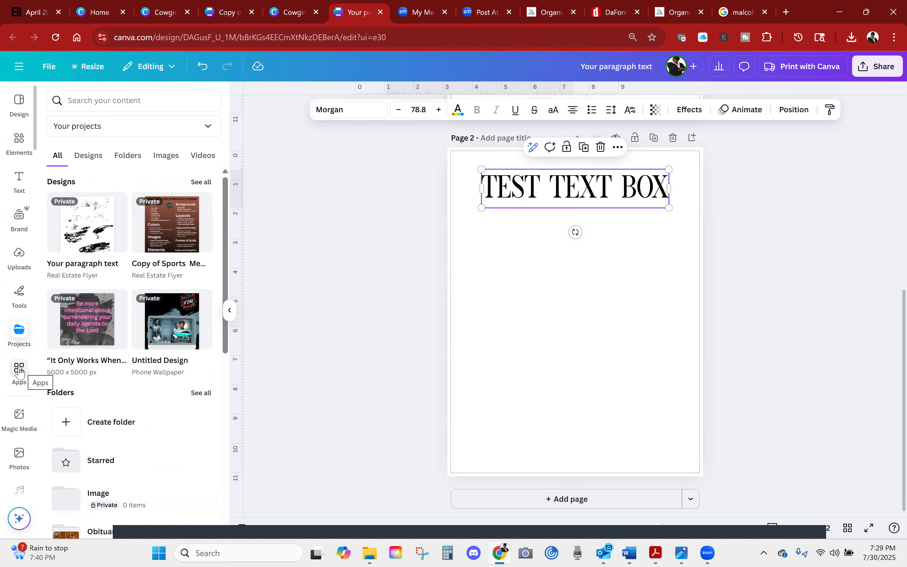
Browse the Discover apps, including the More from Canva, Popular and AI generation groups, and collapse the catalog.
click(35, 368)
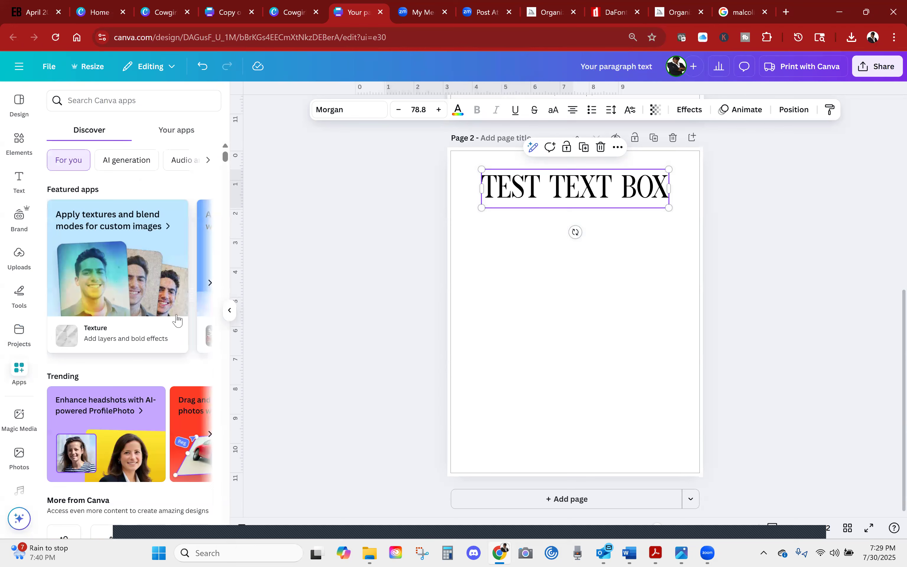
scroll(174, 330, down, 10)
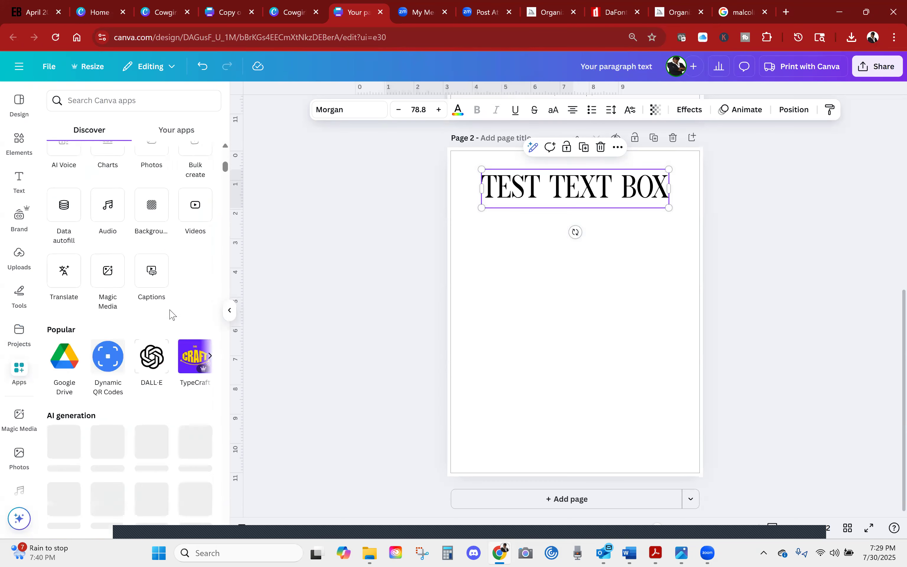
scroll(171, 315, up, 6)
scroll(171, 317, up, 2)
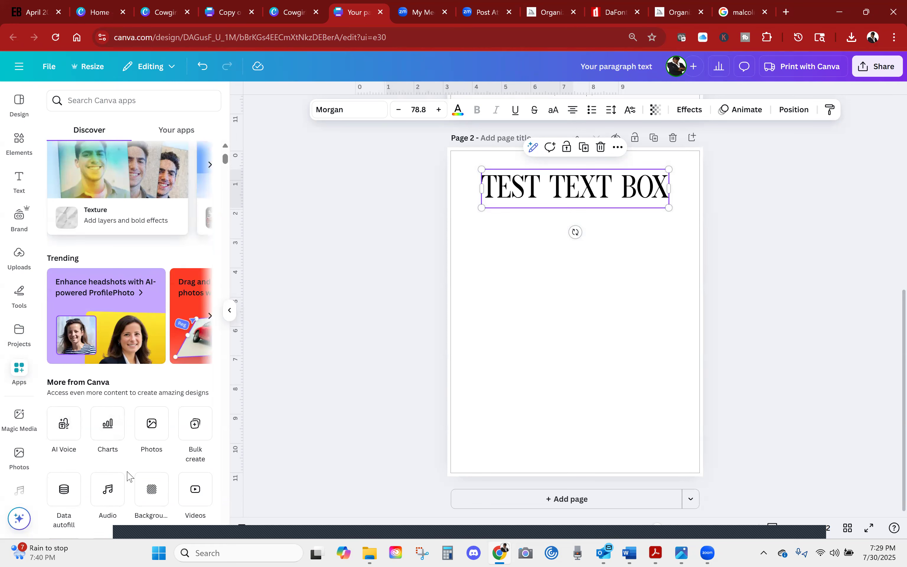
scroll(133, 470, down, 6)
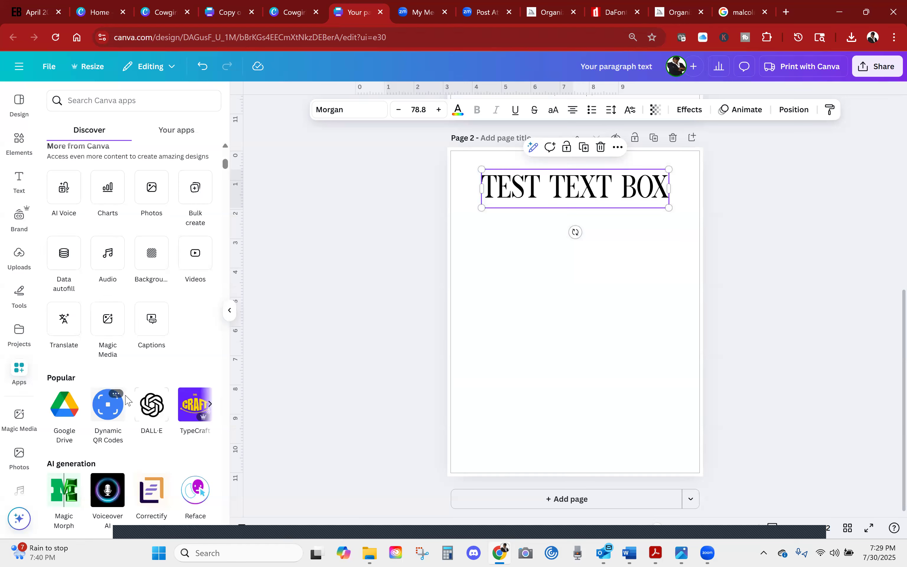
scroll(111, 320, down, 7)
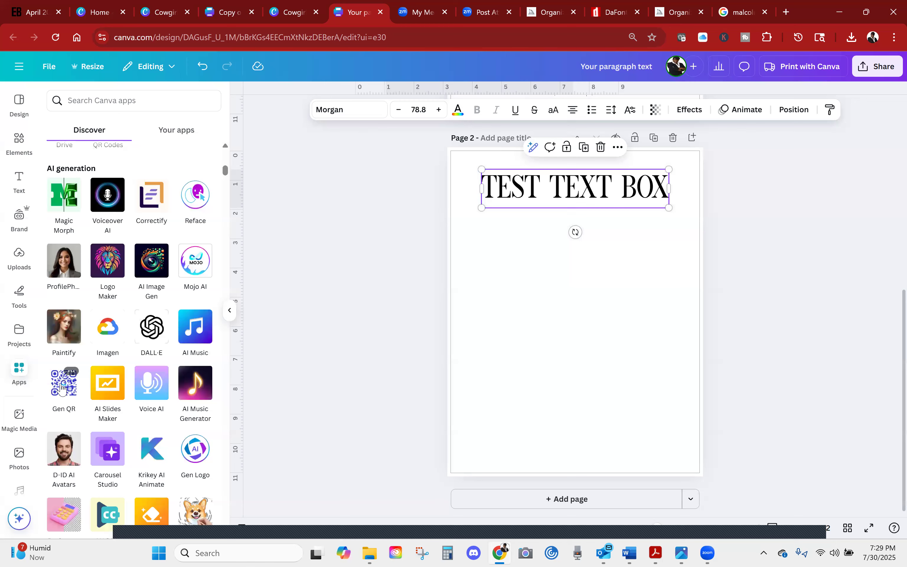
scroll(203, 196, down, 10)
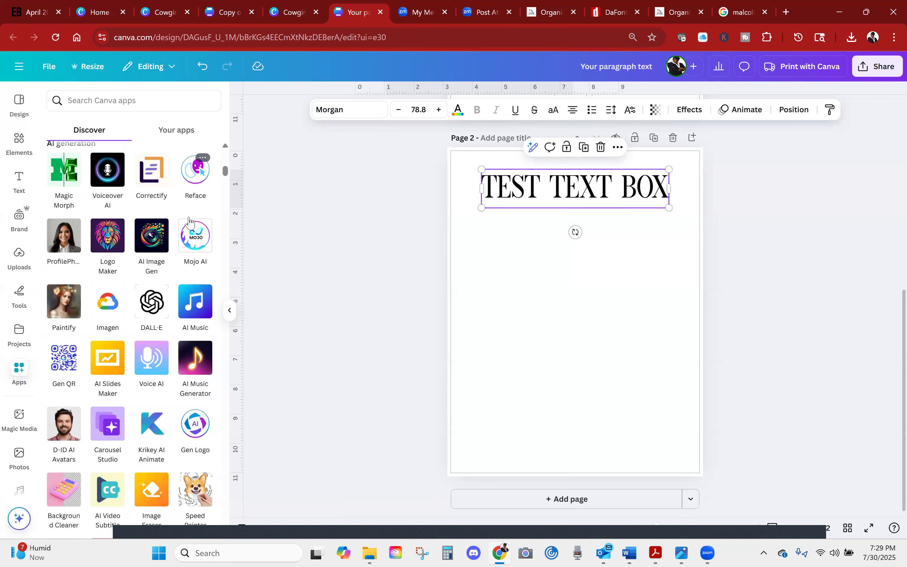
scroll(184, 330, down, 5)
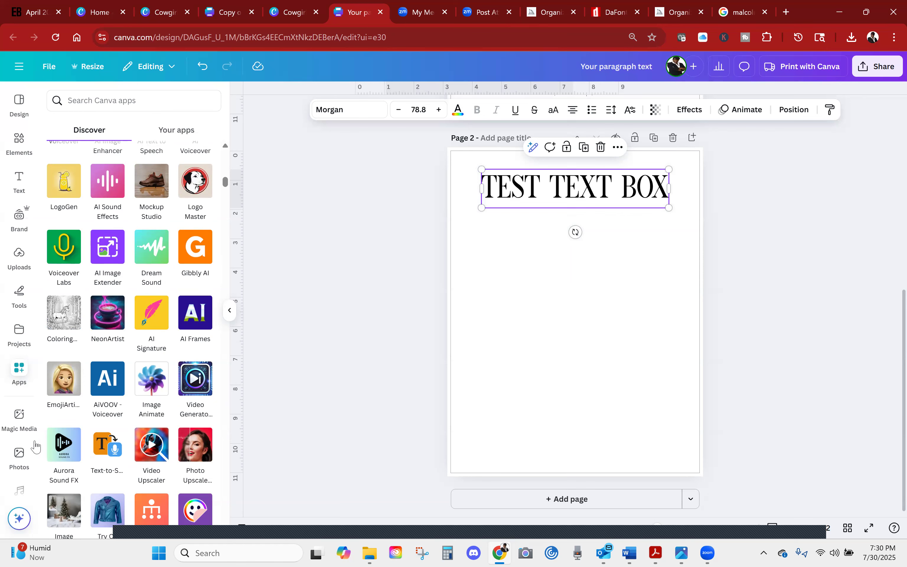
scroll(20, 414, down, 2)
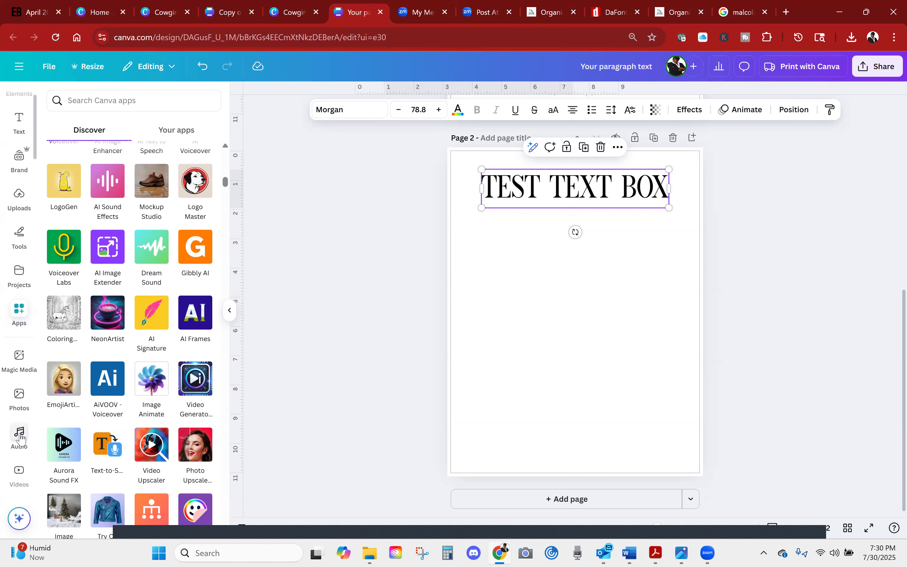
scroll(21, 439, down, 2)
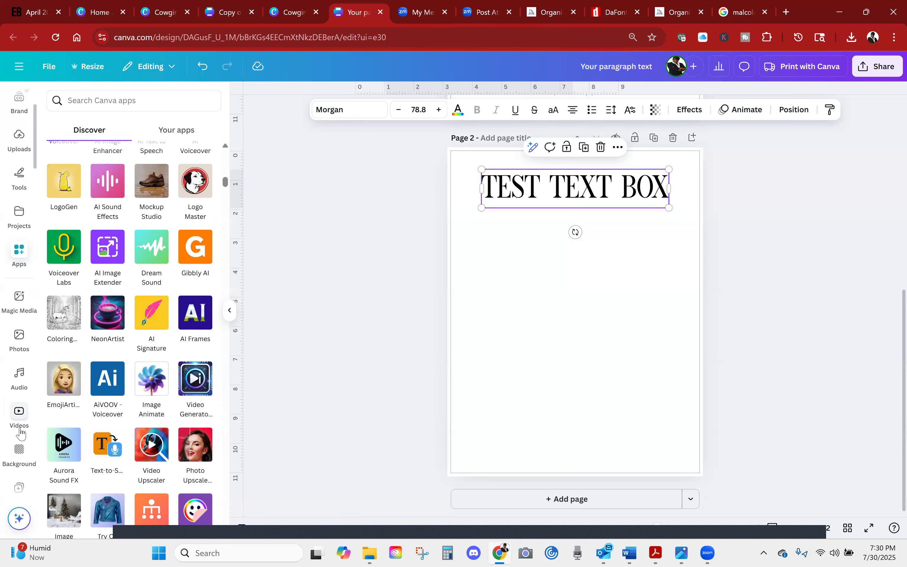
click(229, 311)
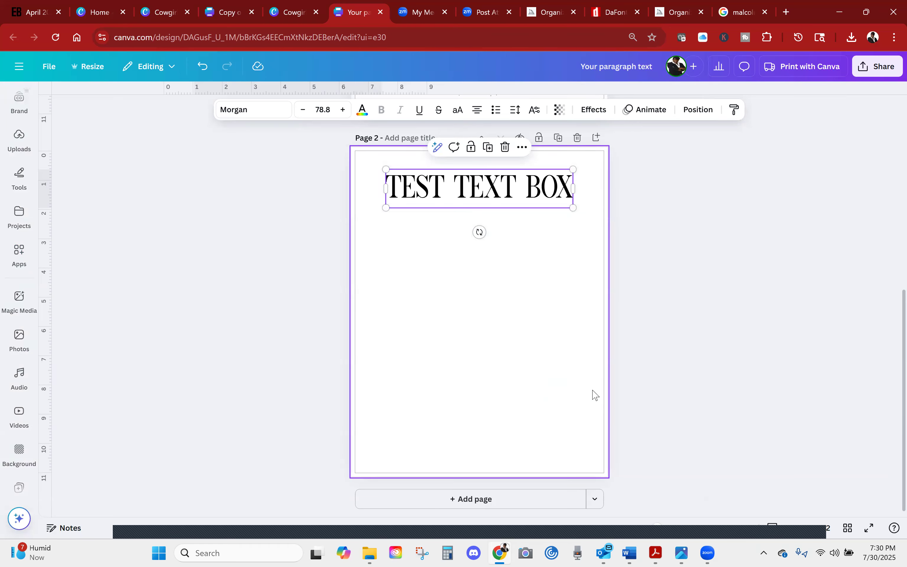
Undo the recent series of edits in the flyer design and close its browser tab.
scroll(593, 395, up, 5)
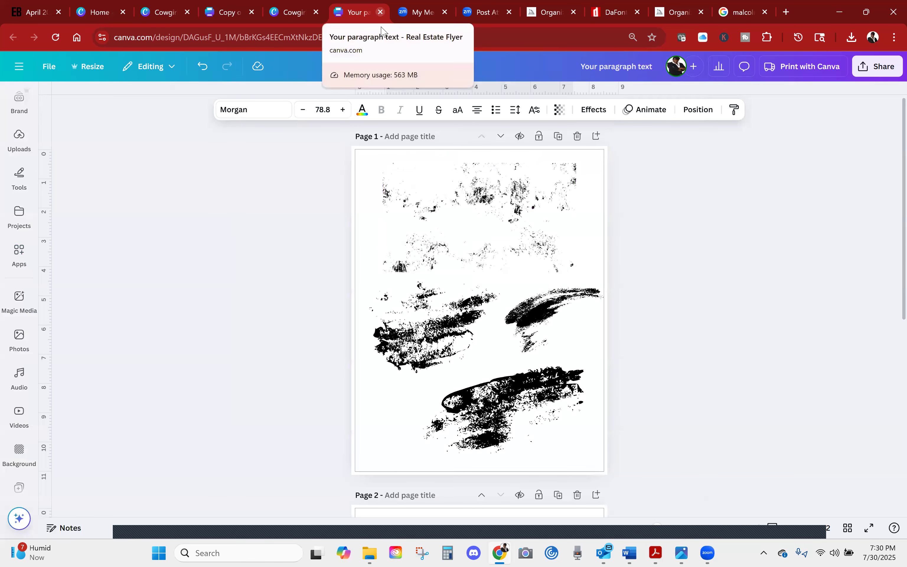
click(206, 69)
click(204, 70)
click(203, 71)
click(202, 71)
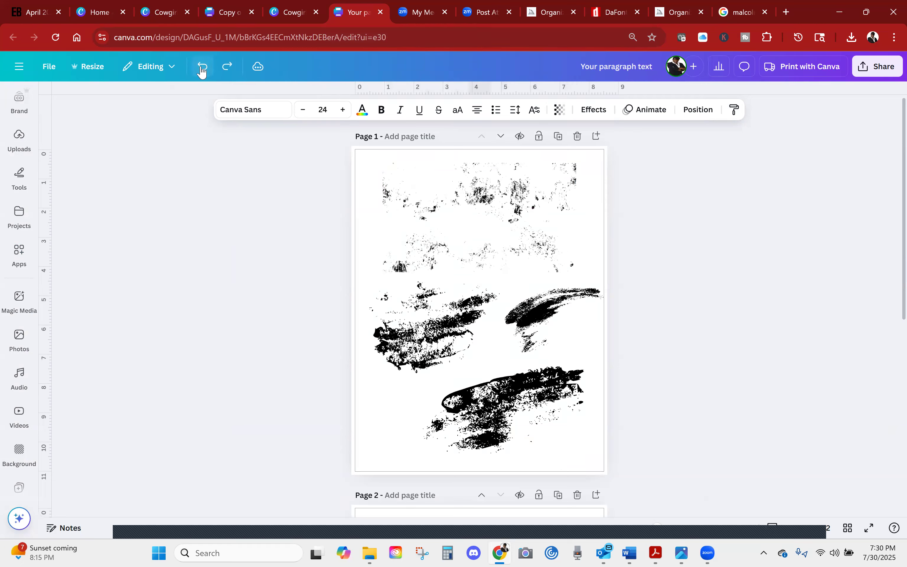
click(203, 71)
click(206, 71)
click(206, 70)
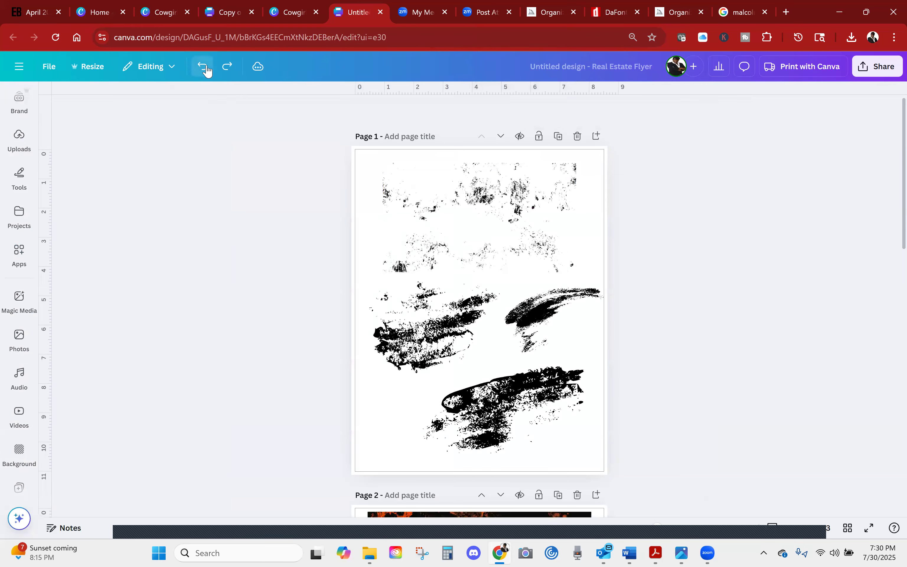
click(206, 70)
click(204, 70)
click(204, 76)
click(204, 69)
click(380, 12)
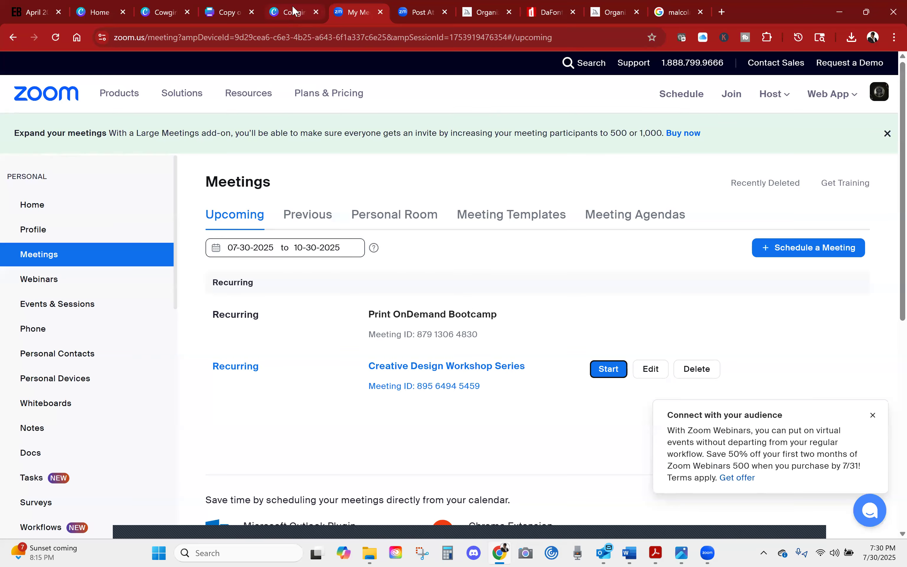
Create a new custom-size design of 17.25 × 11.25 in from the Canva home page and dismiss the template suggestions.
click(295, 11)
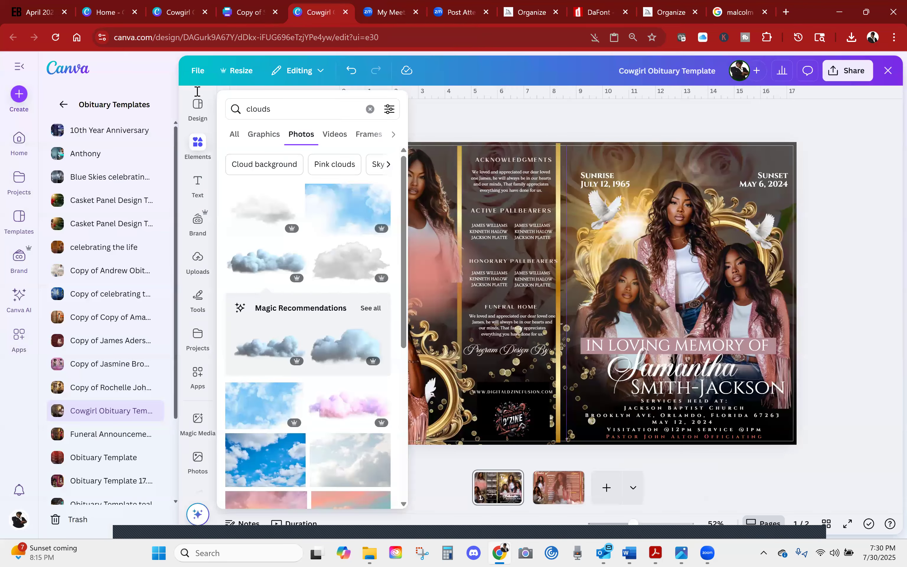
click(249, 13)
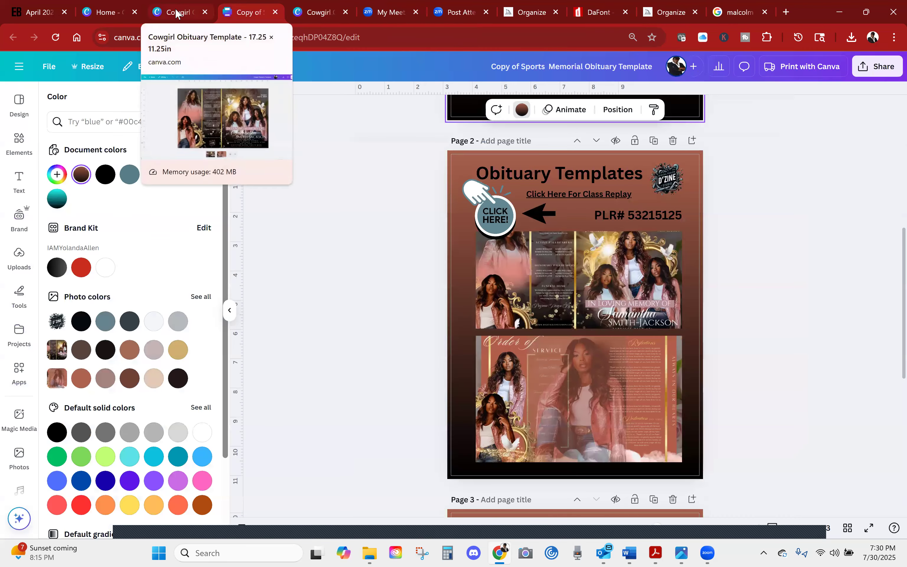
click(175, 9)
click(119, 12)
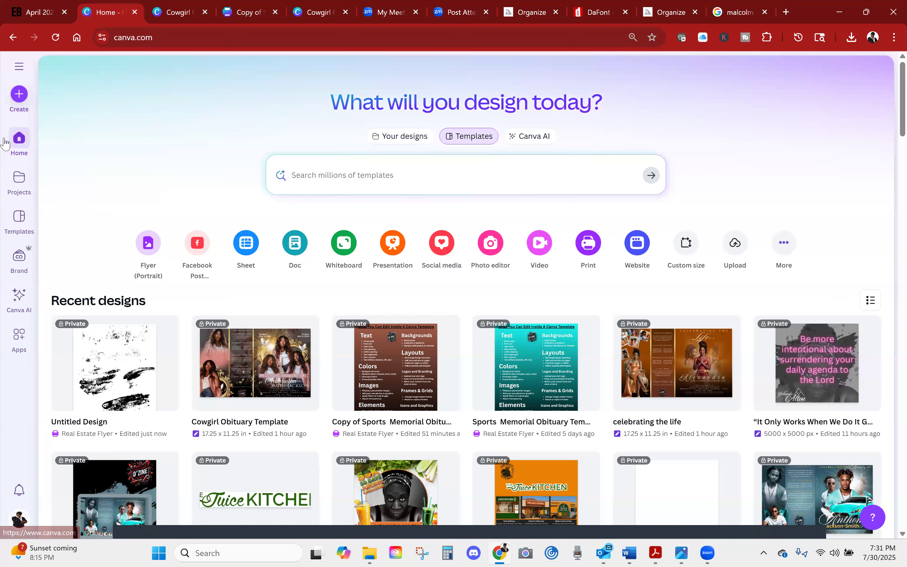
click(18, 96)
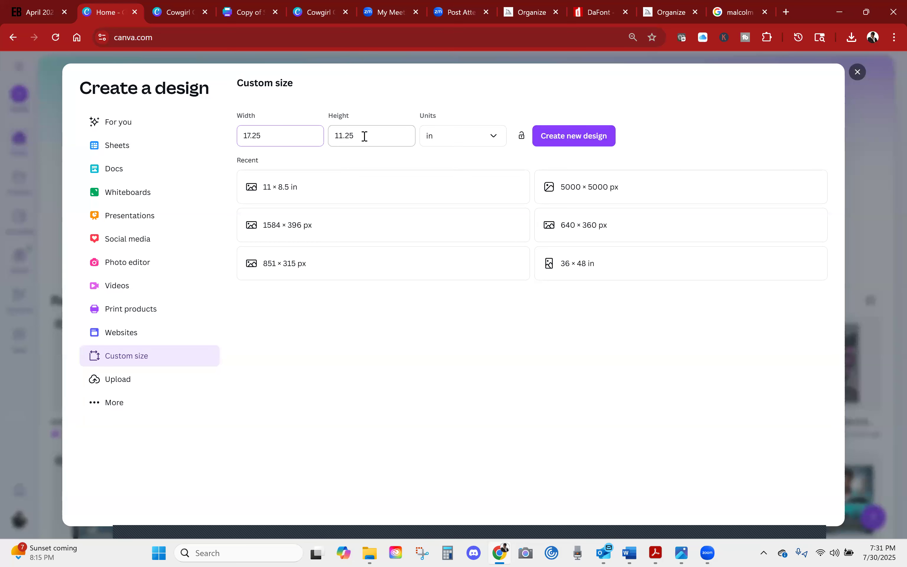
click(461, 142)
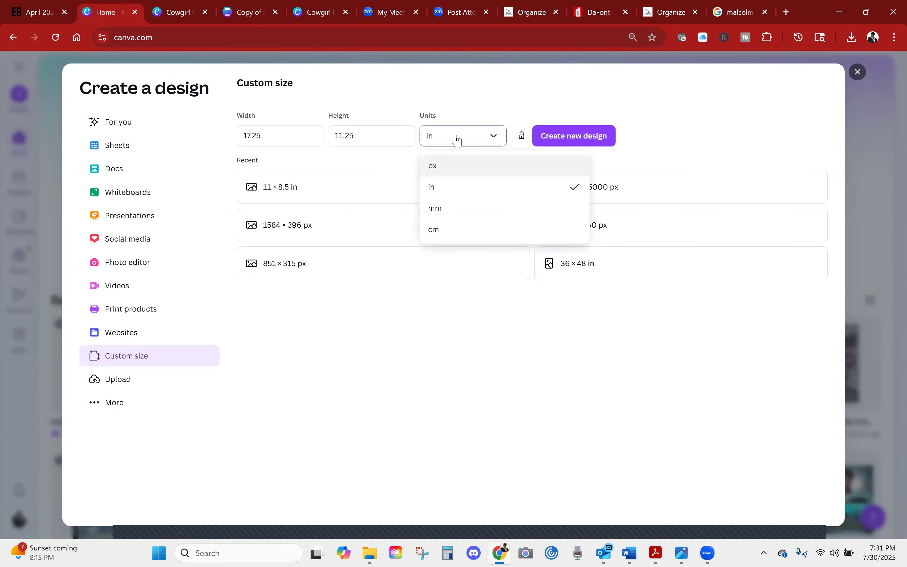
click(457, 140)
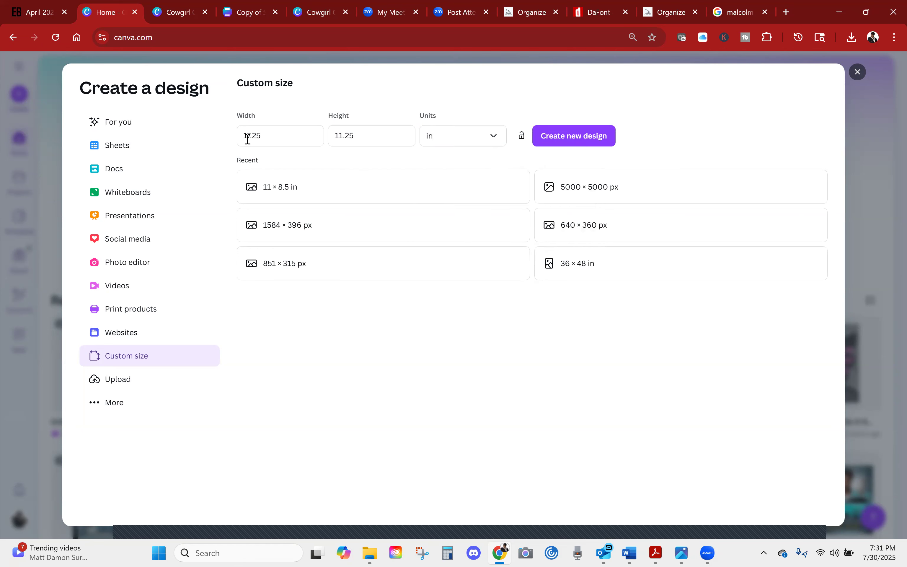
click(580, 135)
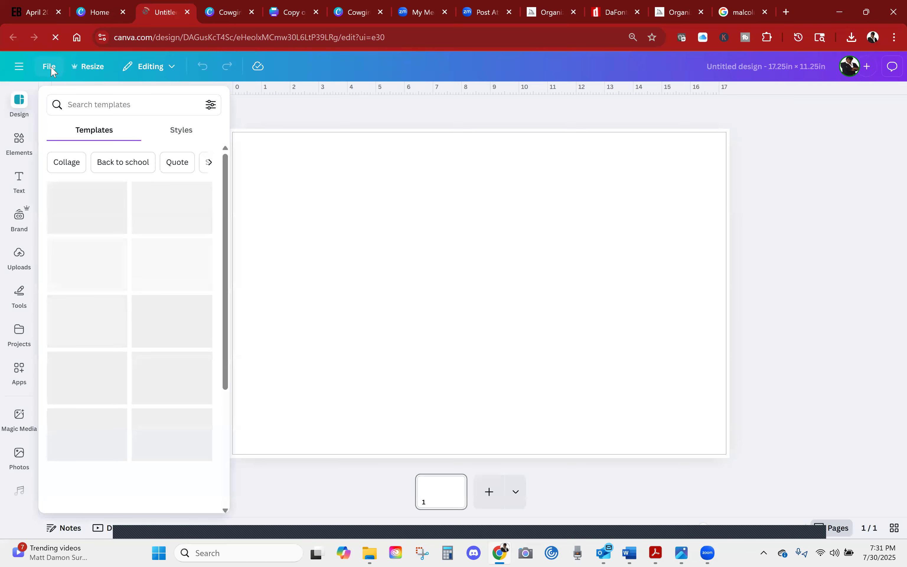
click(339, 119)
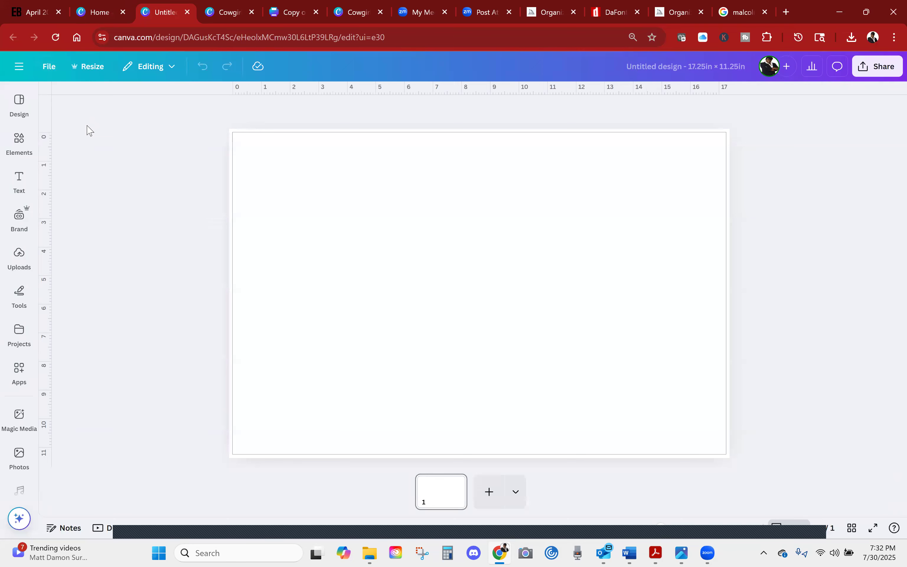
Review the rulers, guides, margins and print bleed options in the new design's settings.
click(50, 67)
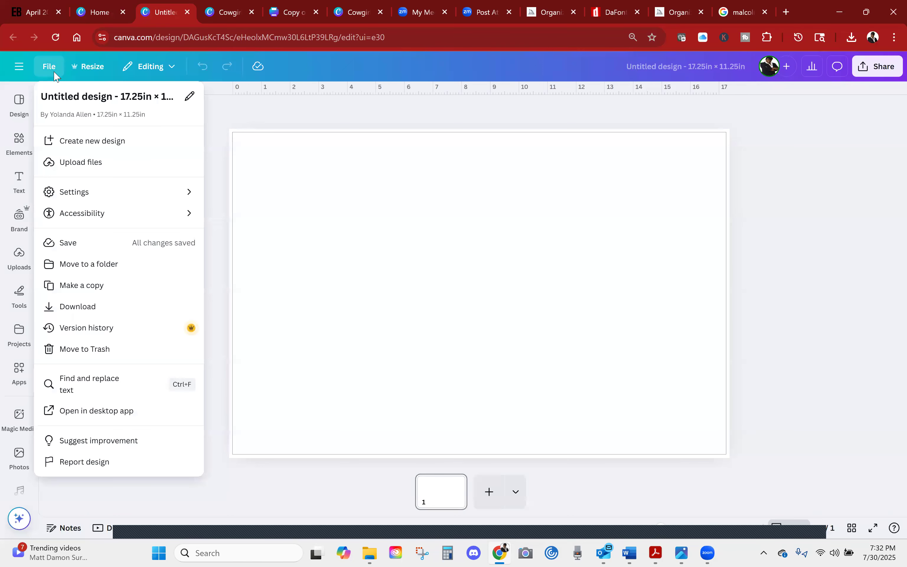
mouse_move(108, 193)
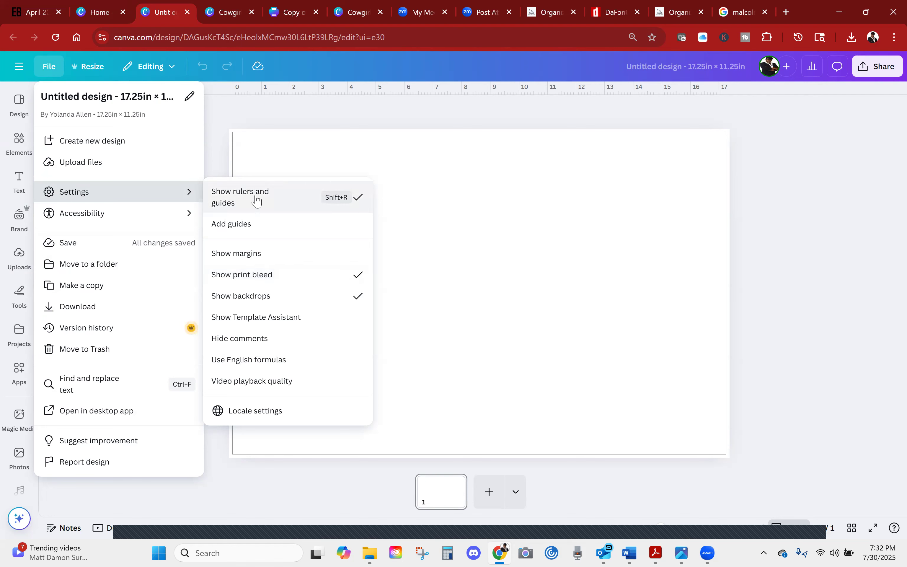
click(453, 280)
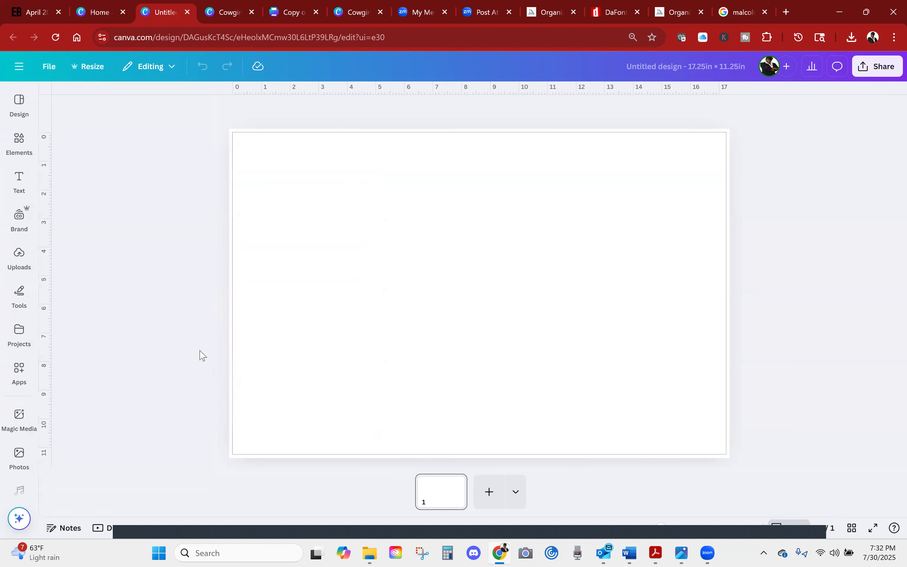
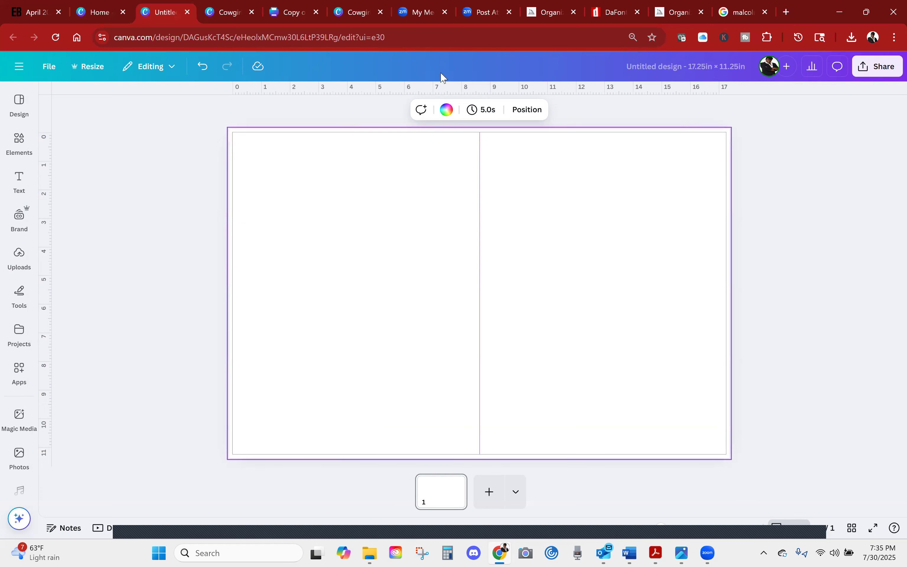
Set the blank design's page background to solid black and deselect the color options.
click(447, 110)
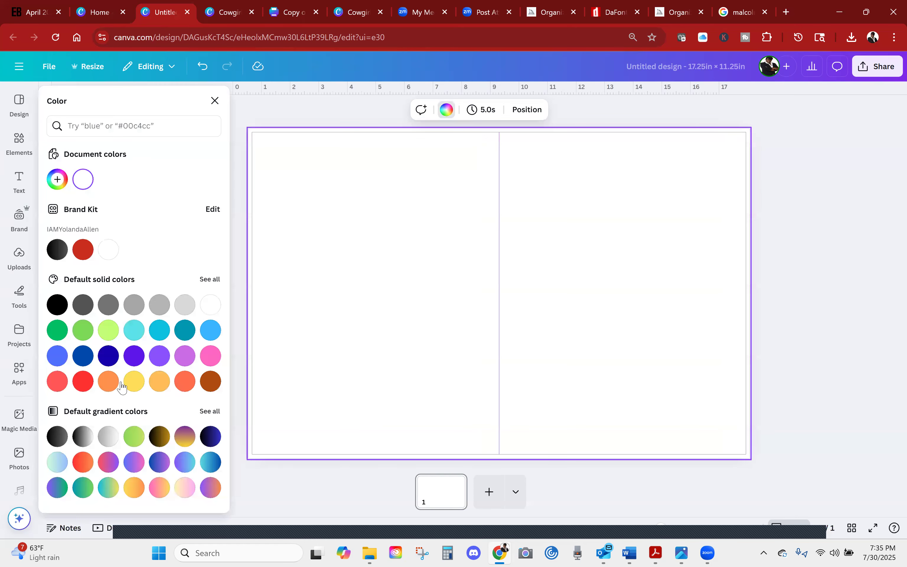
click(56, 304)
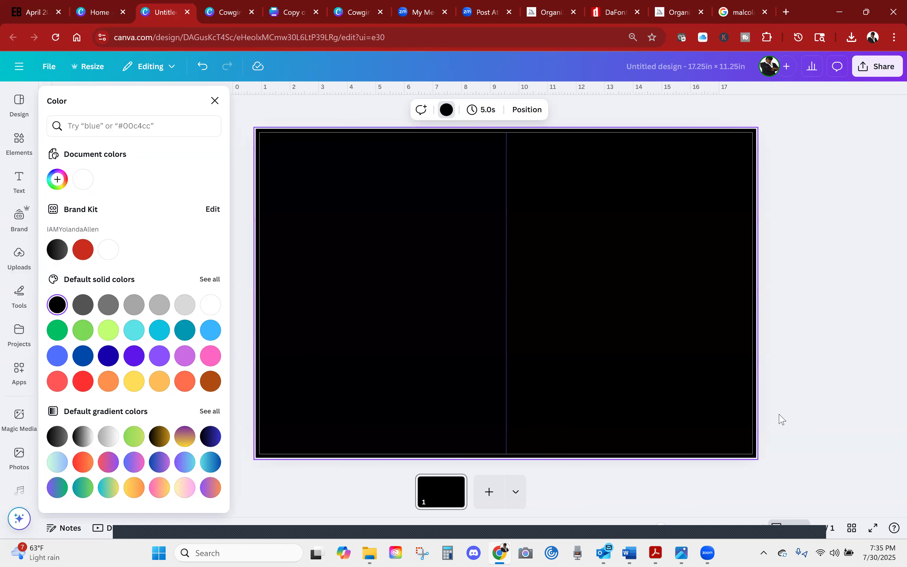
click(691, 342)
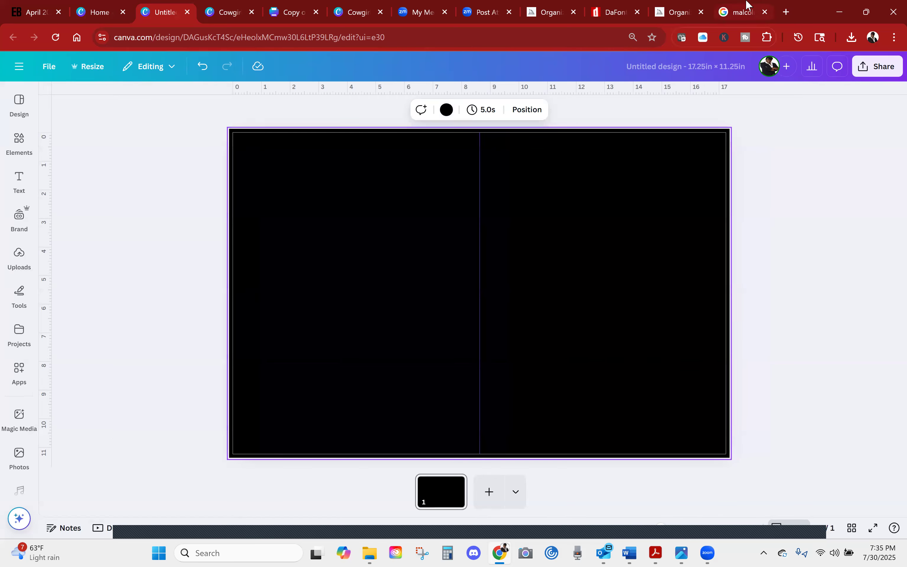
Switch to the Google image results and browse the Malcolm-Jamal Warner photos, opening the Lethal Weapon Wiki portrait.
click(745, 11)
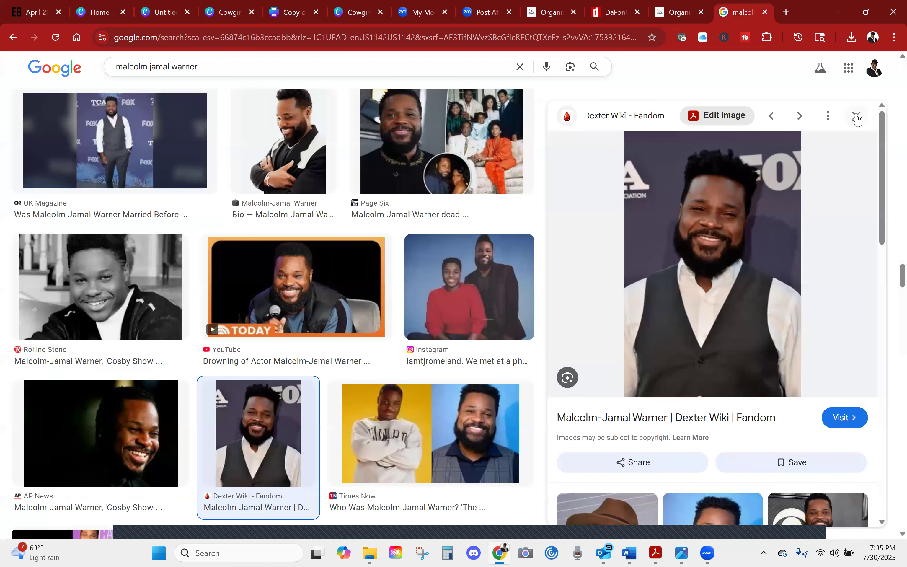
scroll(854, 159, down, 5)
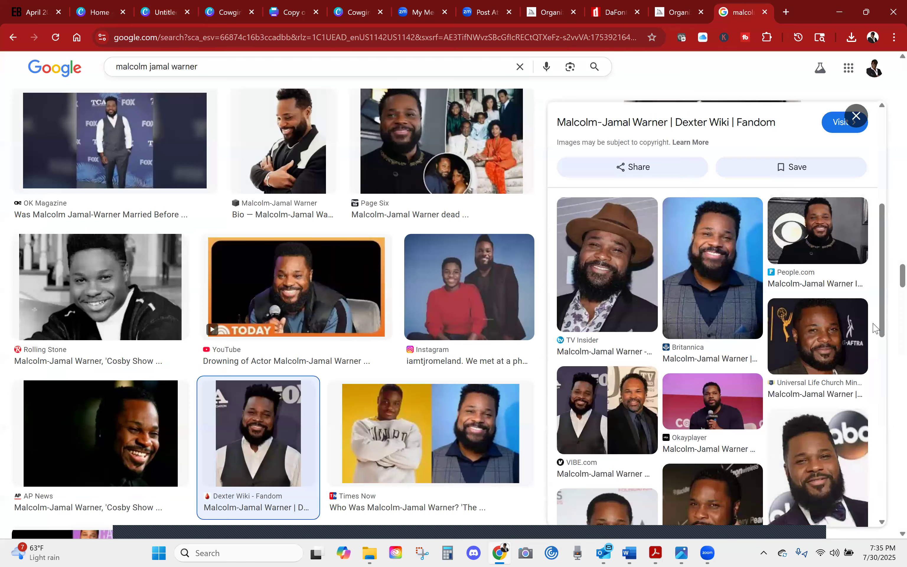
scroll(813, 322, down, 4)
click(722, 321)
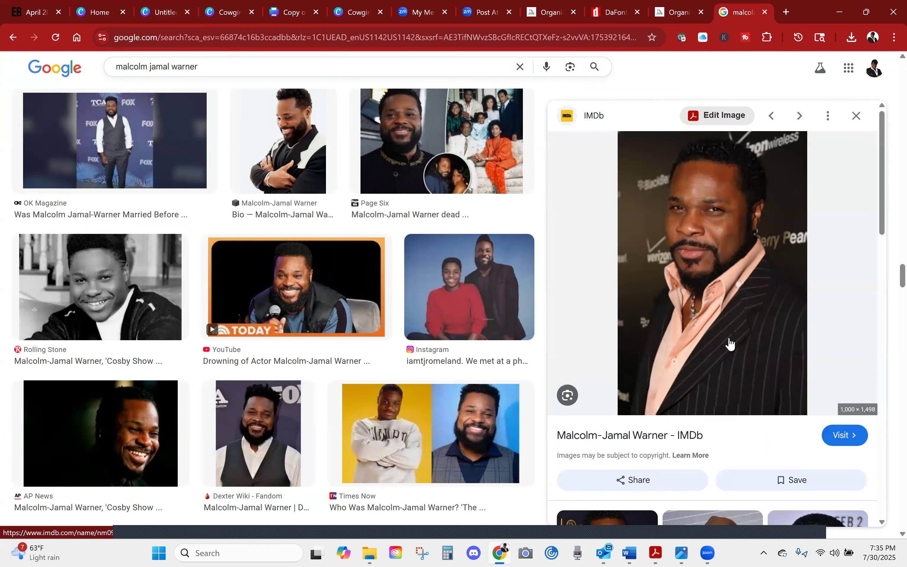
scroll(730, 344, down, 6)
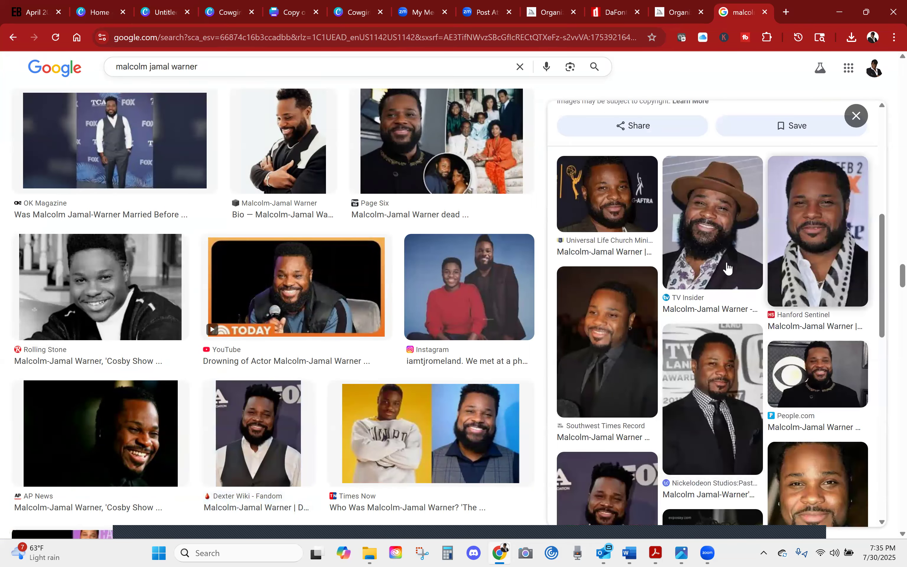
scroll(727, 268, down, 5)
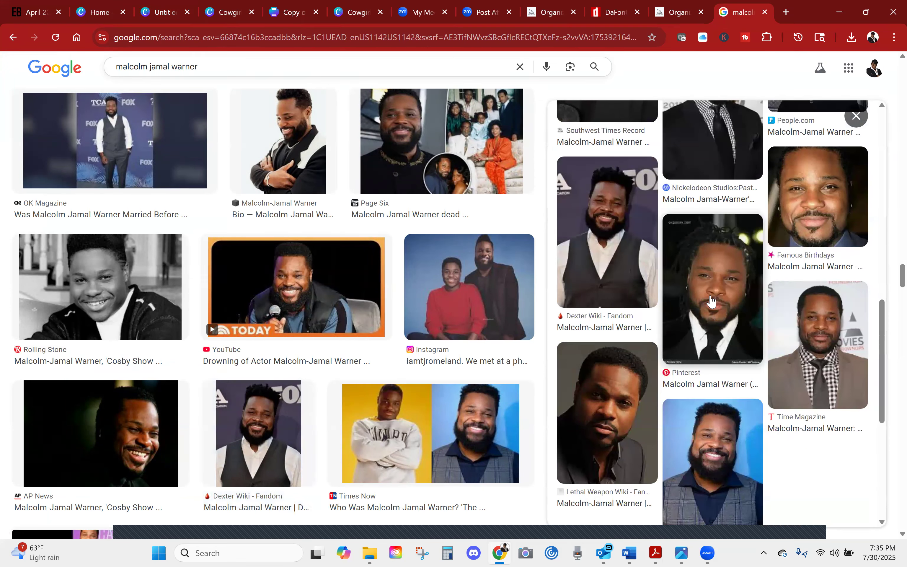
click(618, 386)
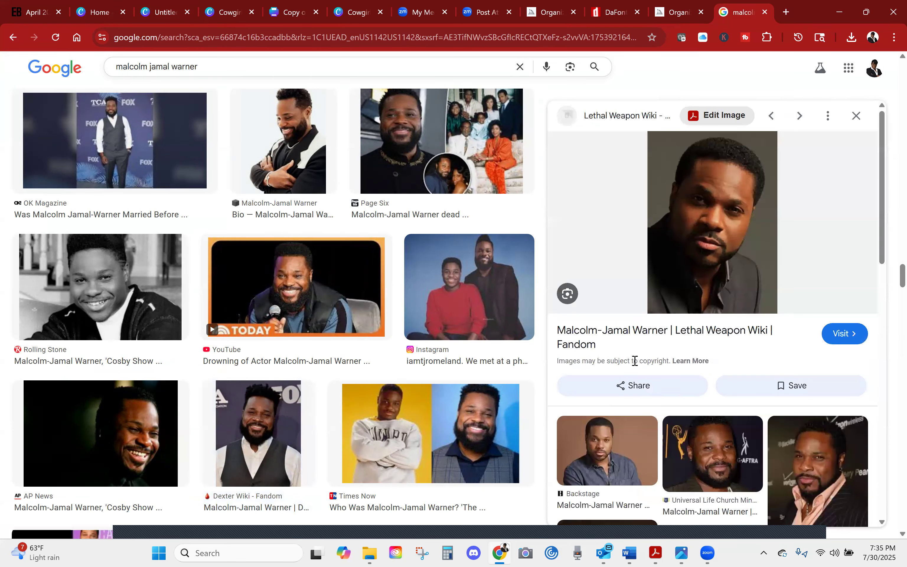
scroll(635, 361, down, 5)
scroll(743, 390, up, 4)
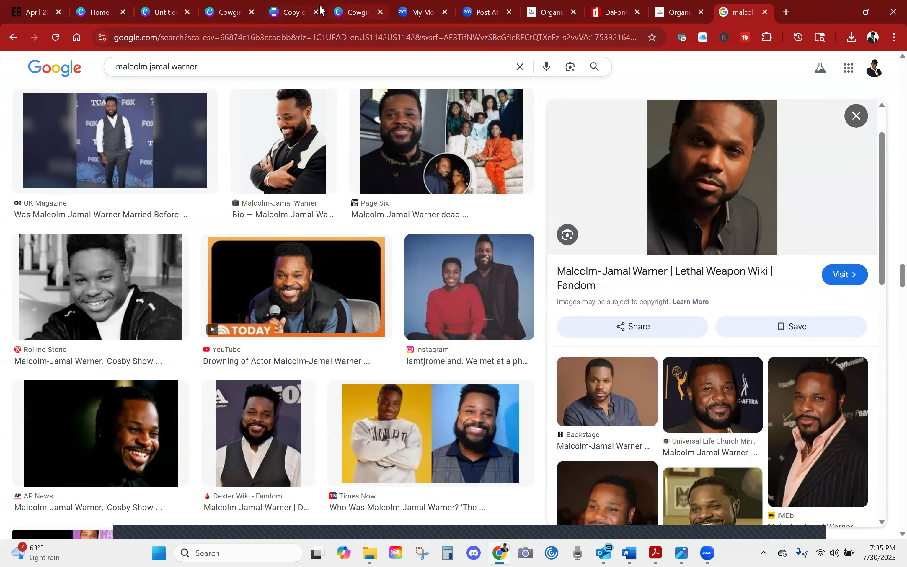
Review both pages of the Cowgirl Obituary Template in Canva and close the design.
click(350, 12)
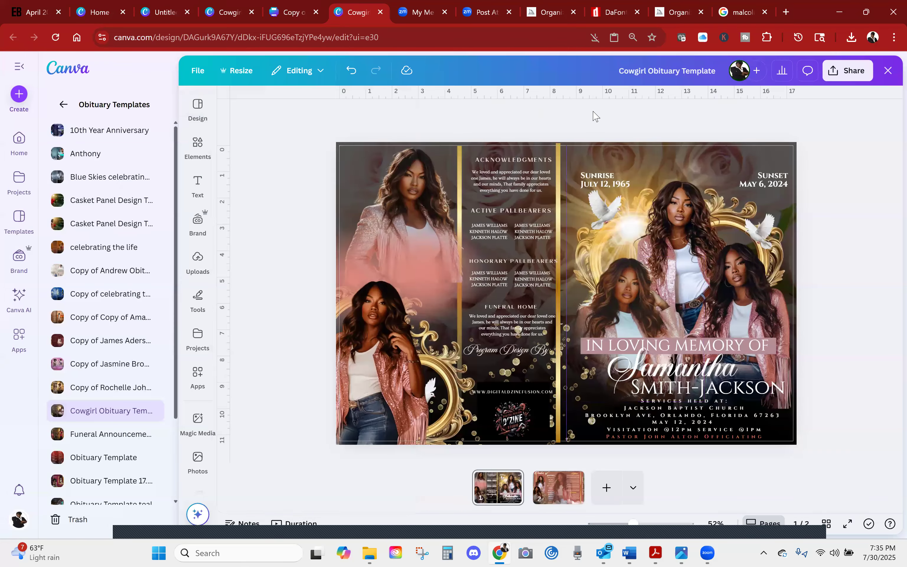
scroll(303, 231, down, 2)
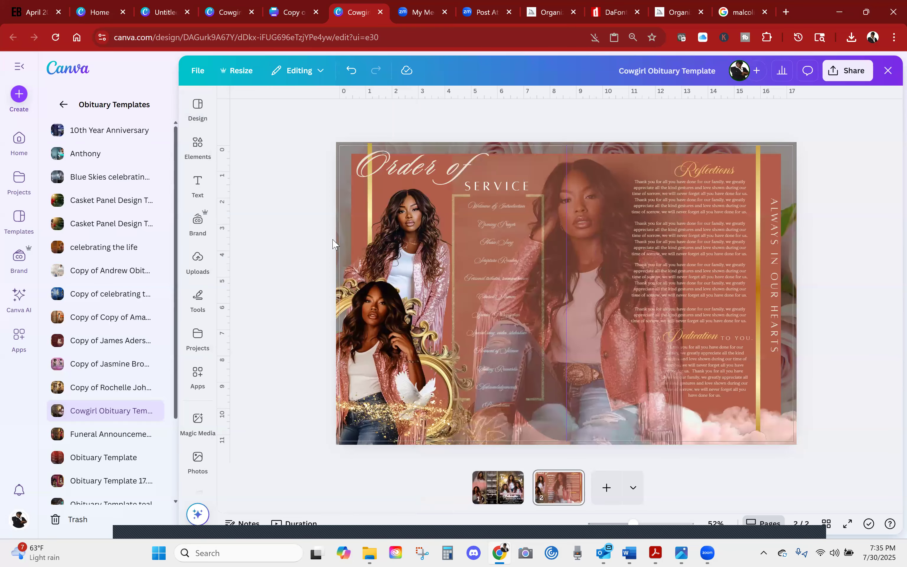
scroll(334, 244, up, 2)
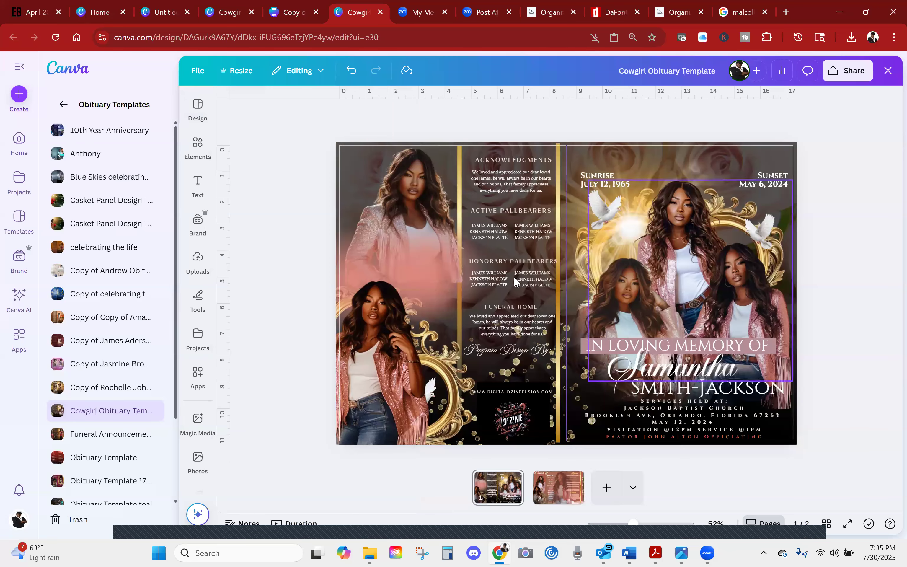
click(888, 72)
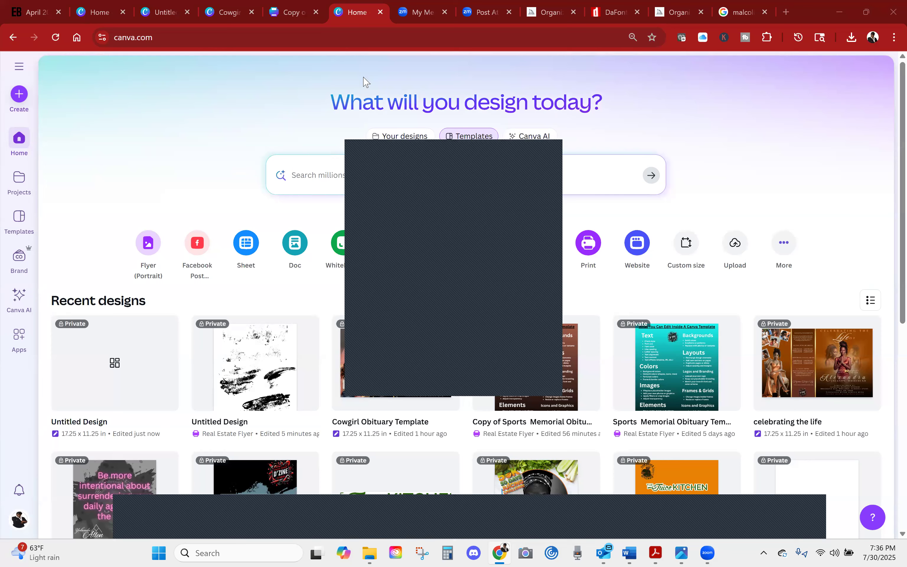
Review the editable-items list and the obituary page in the Copy of Sports Memorial Obituary Template, and close its browser tab.
click(289, 12)
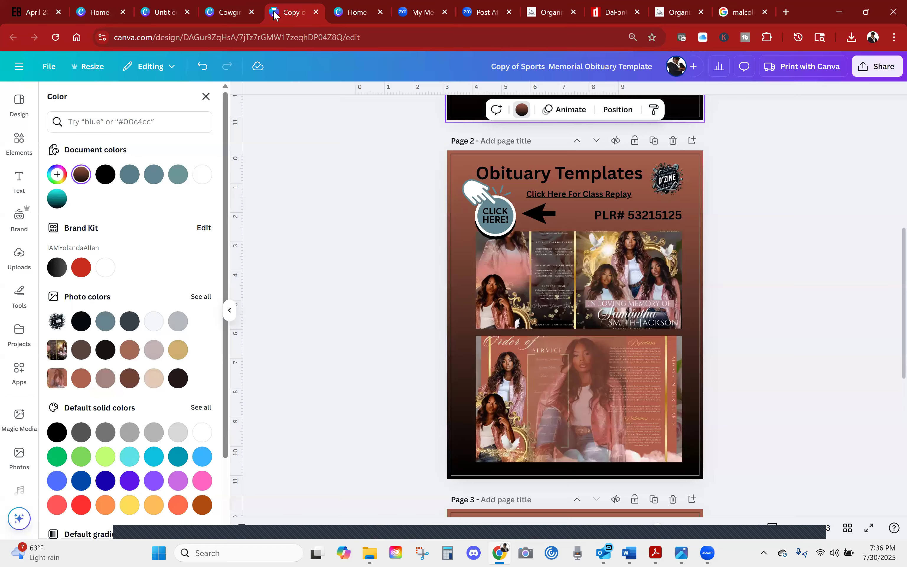
scroll(364, 255, up, 10)
scroll(359, 258, down, 15)
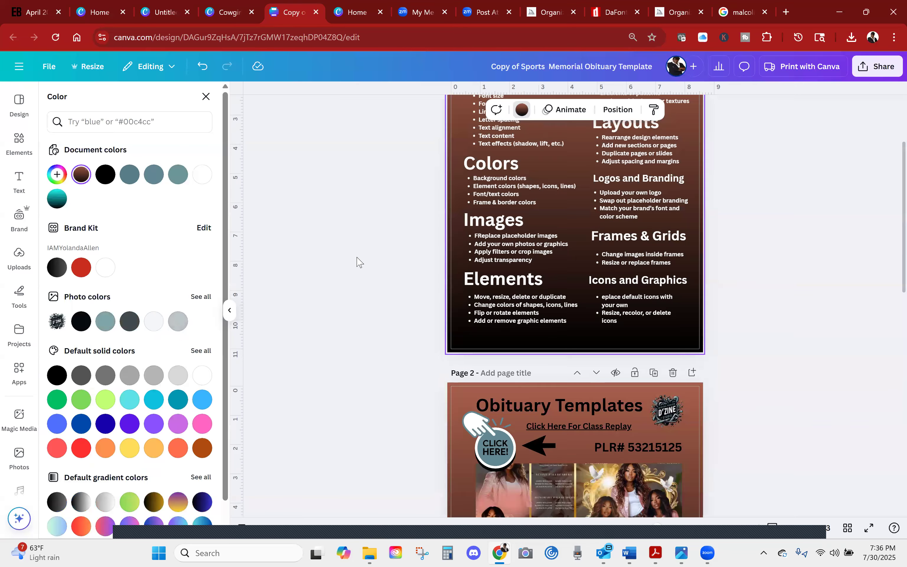
scroll(358, 262, up, 15)
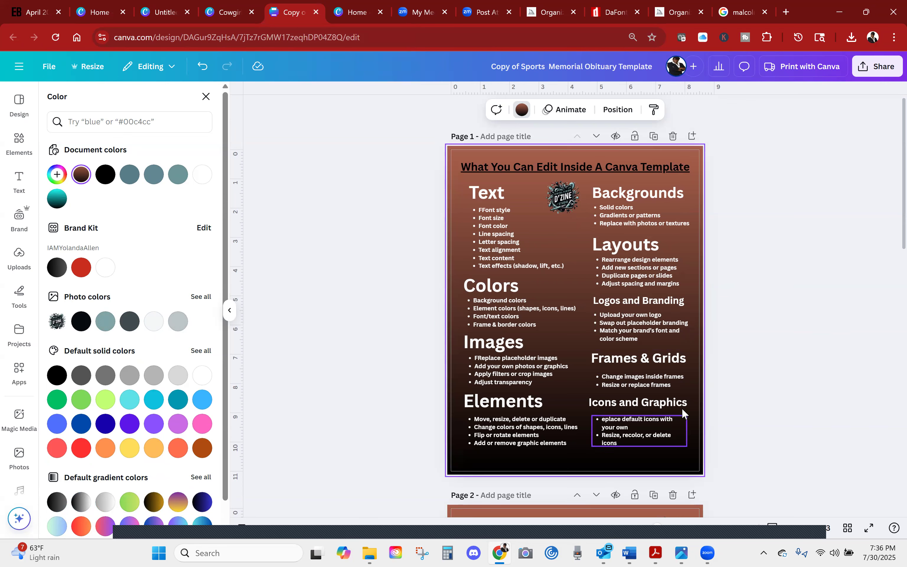
scroll(597, 343, down, 1)
scroll(597, 344, down, 5)
scroll(595, 348, up, 1)
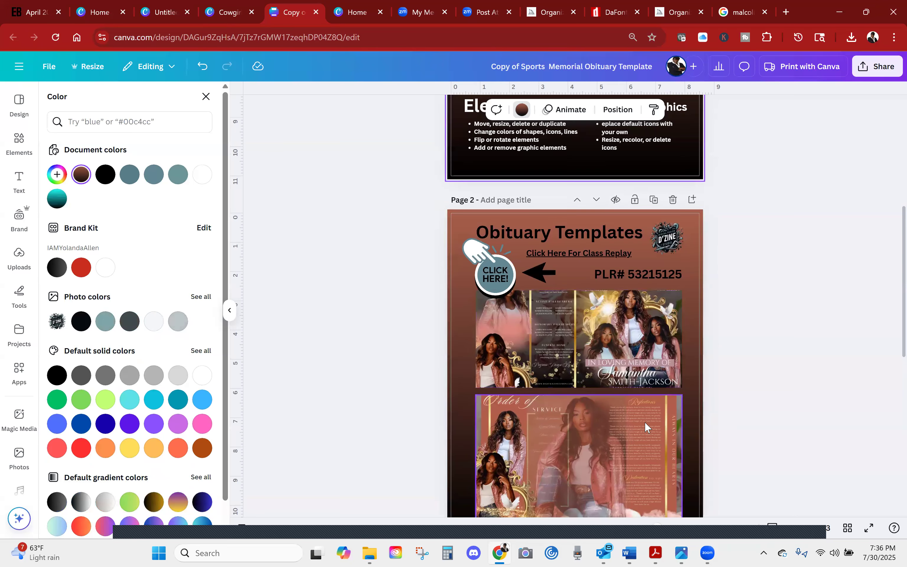
click(316, 12)
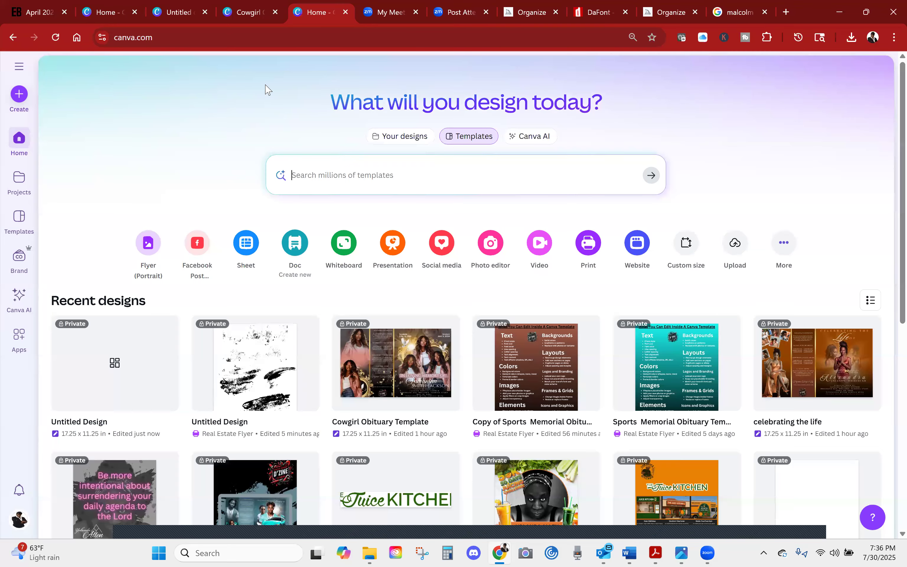
Close the remaining Cowgirl Obituary Template tab and return to the blank black design.
click(244, 5)
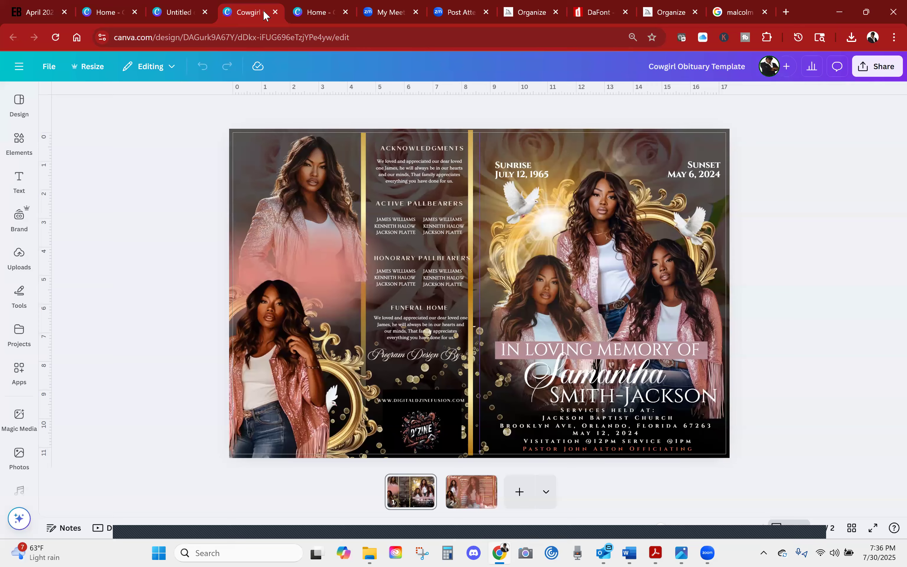
middle_click(220, 6)
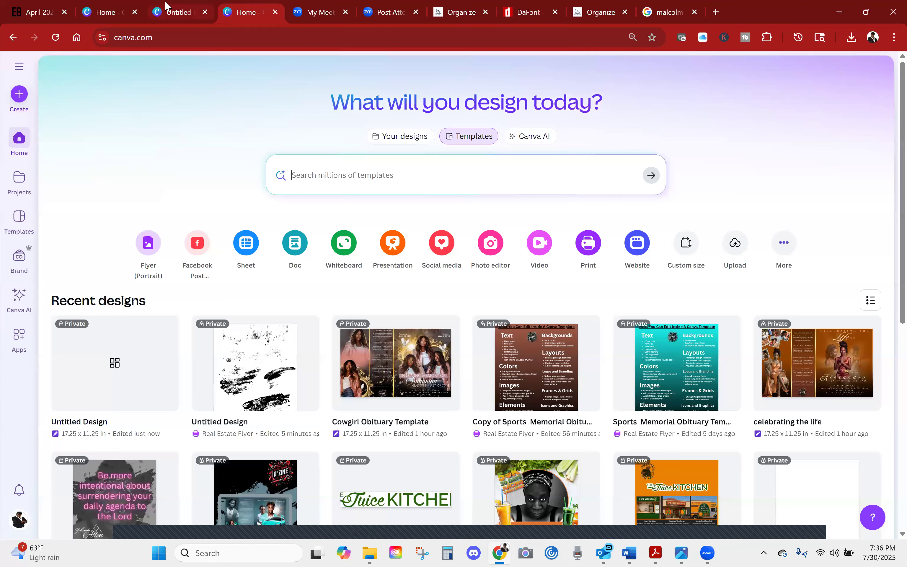
click(185, 6)
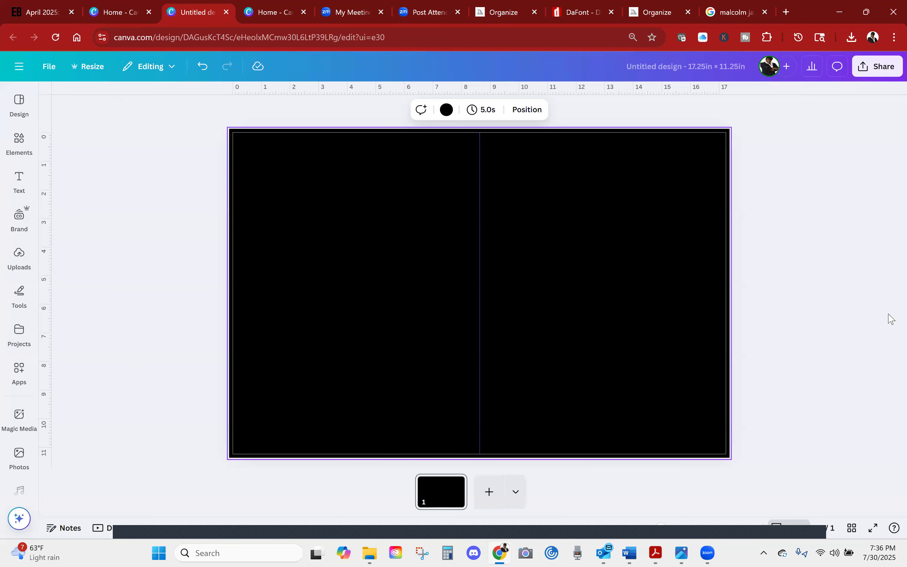
Upload the Lethal Weapon Wiki portrait from the Google image results into the design's uploaded images.
click(23, 259)
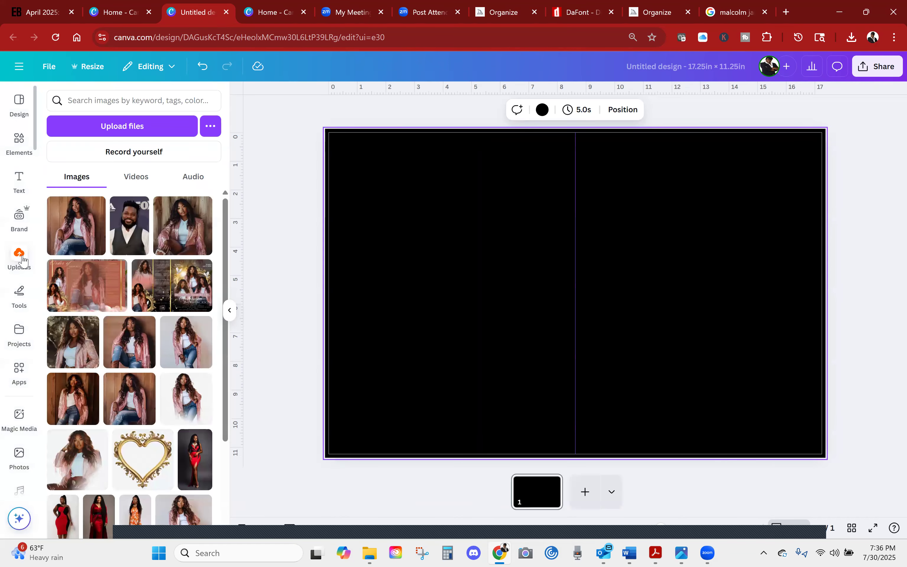
click(737, 13)
drag(712, 174, 107, 278)
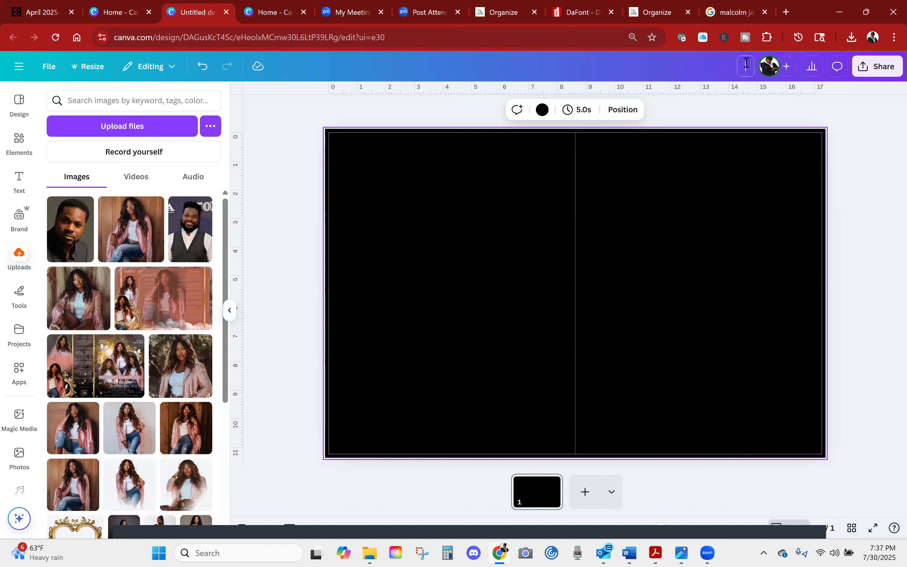
Rename the design as "Malcolm Jamal Warner Obituary", correcting the spelling of the first name.
text(lcom)
key(BackSpace)
key(BackSpace)
text(olmn)
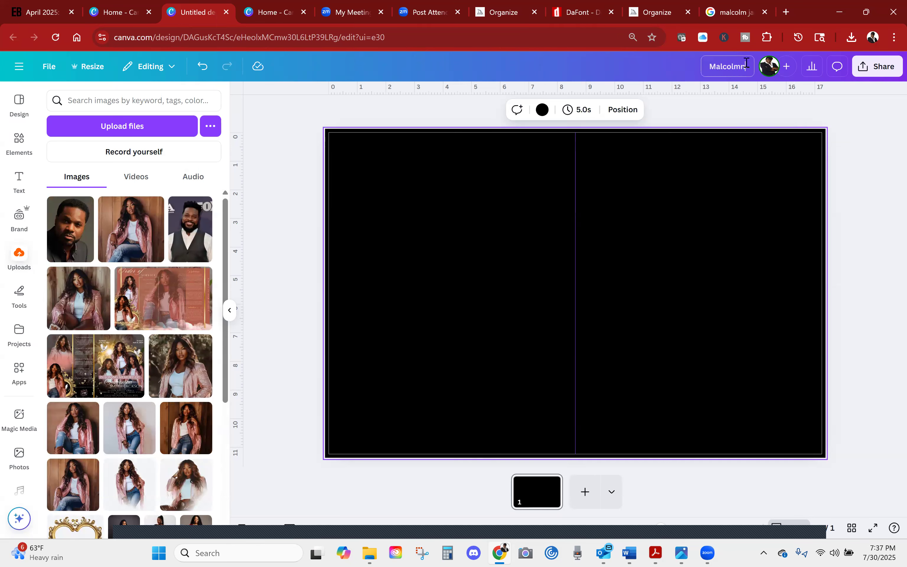
text( Jamal Wa)
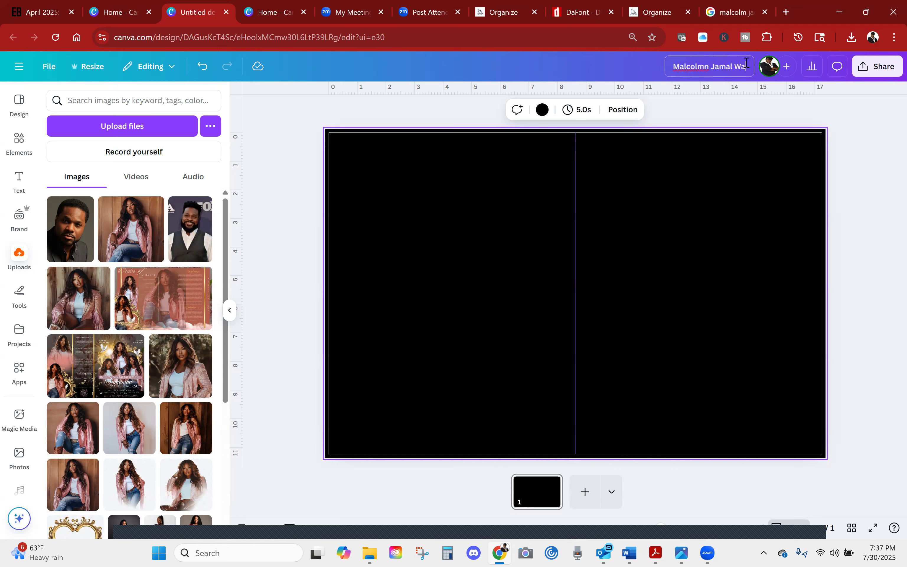
text(rner Obi)
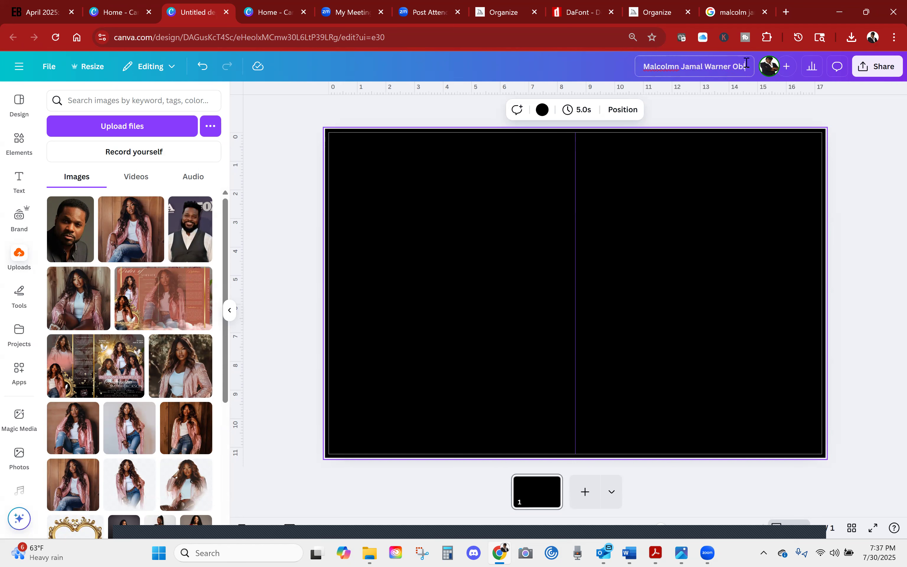
text(tuary)
double_click(647, 64)
right_click(647, 63)
click(674, 72)
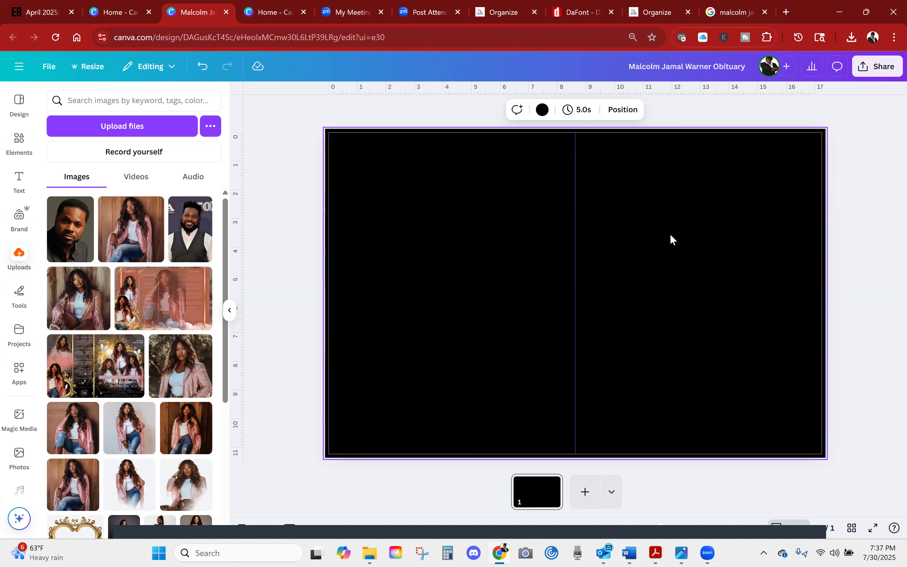
Open the seated Rattler Nation portrait in the Google image results and close the spare Canva home tab.
click(731, 12)
scroll(834, 289, down, 5)
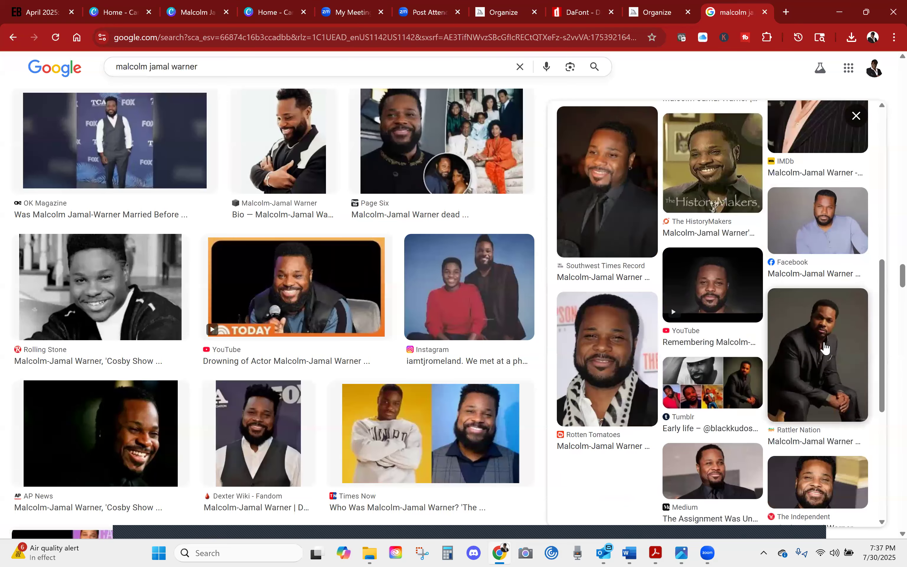
click(817, 367)
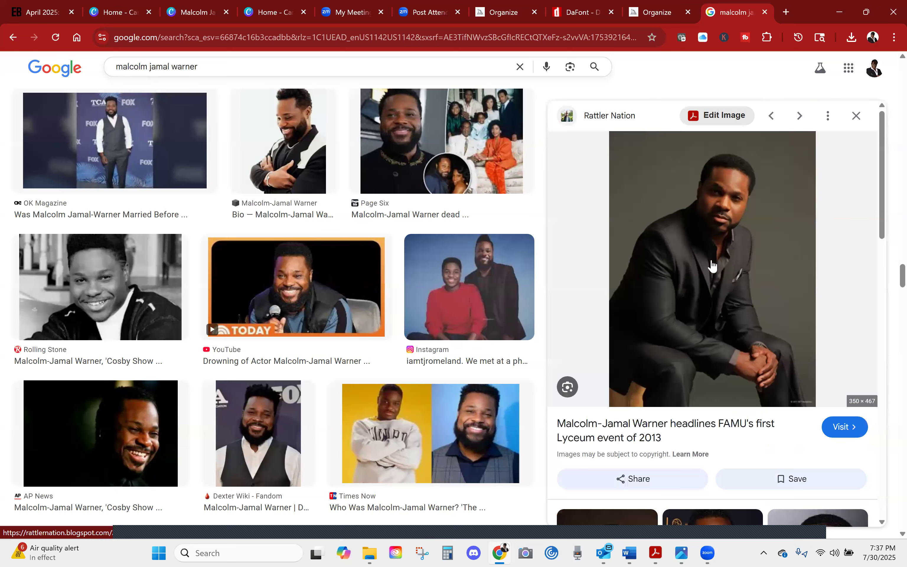
click(291, 15)
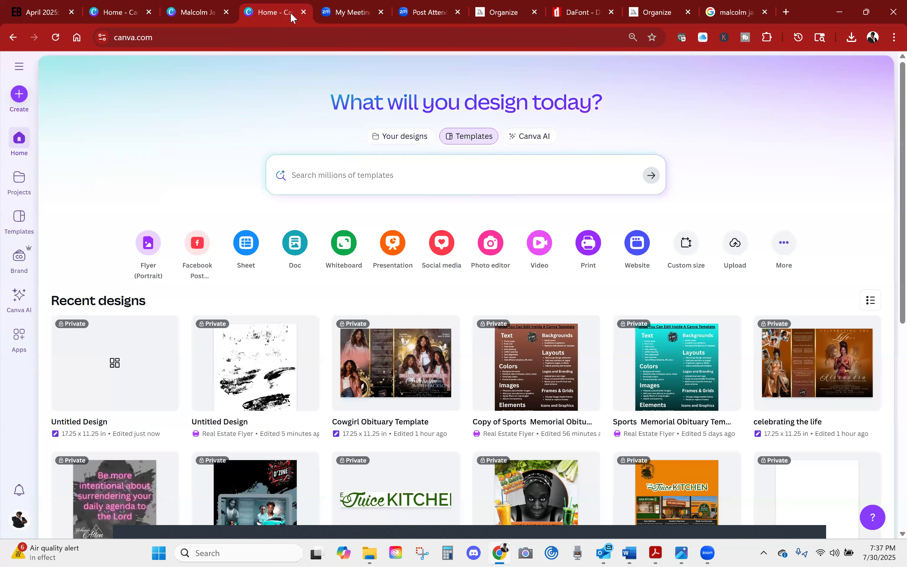
click(304, 14)
Upload the seated Rattler Nation portrait into the obituary design's uploaded images.
click(193, 10)
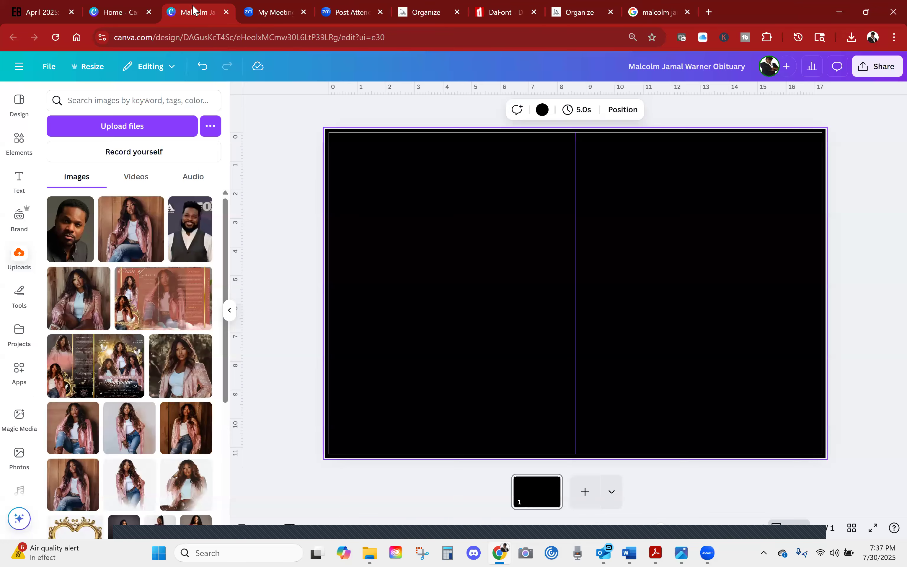
click(654, 12)
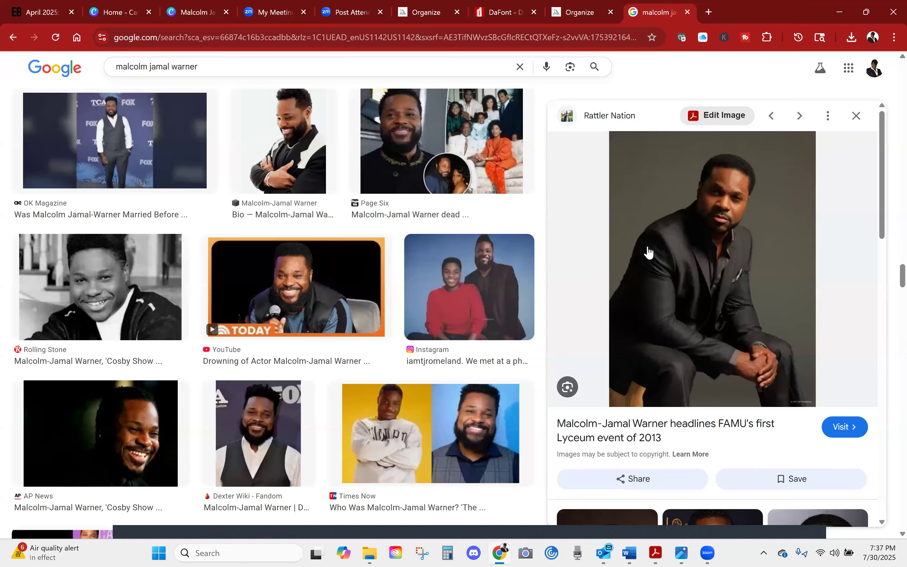
drag(243, 6, 126, 312)
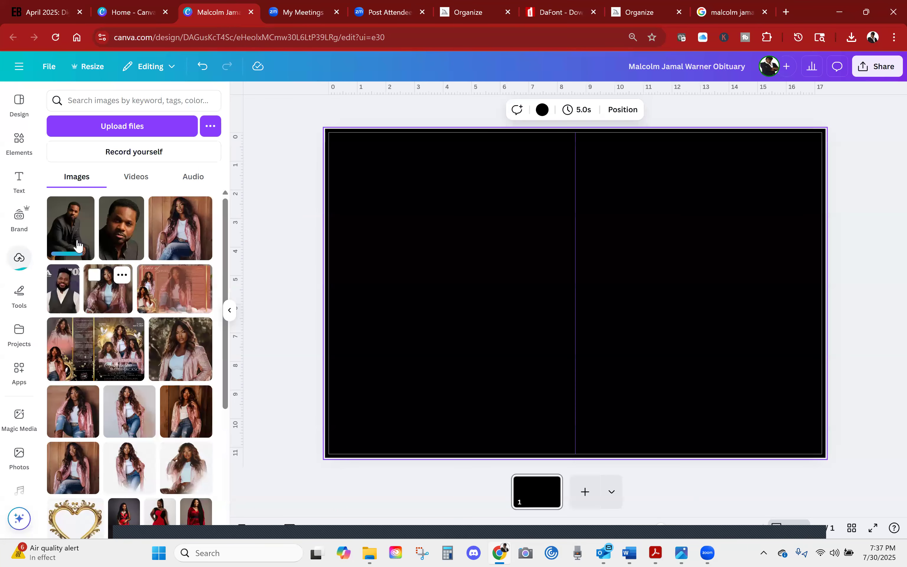
Switch to the Google image results and examine the Malcolm Jamal Warner photos and related images for further portraits.
click(730, 10)
scroll(749, 289, down, 5)
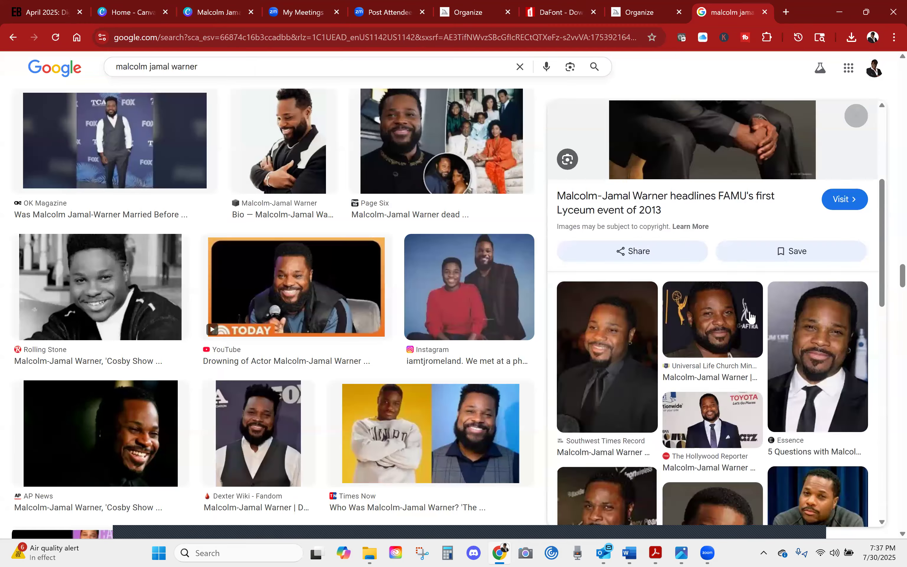
scroll(750, 321, down, 3)
scroll(743, 330, down, 6)
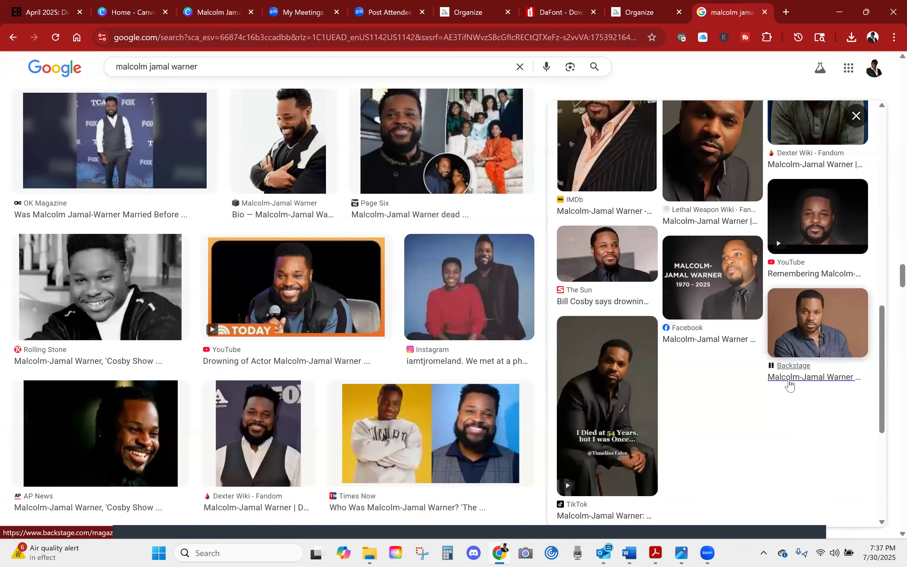
scroll(713, 410, up, 1)
scroll(716, 410, up, 3)
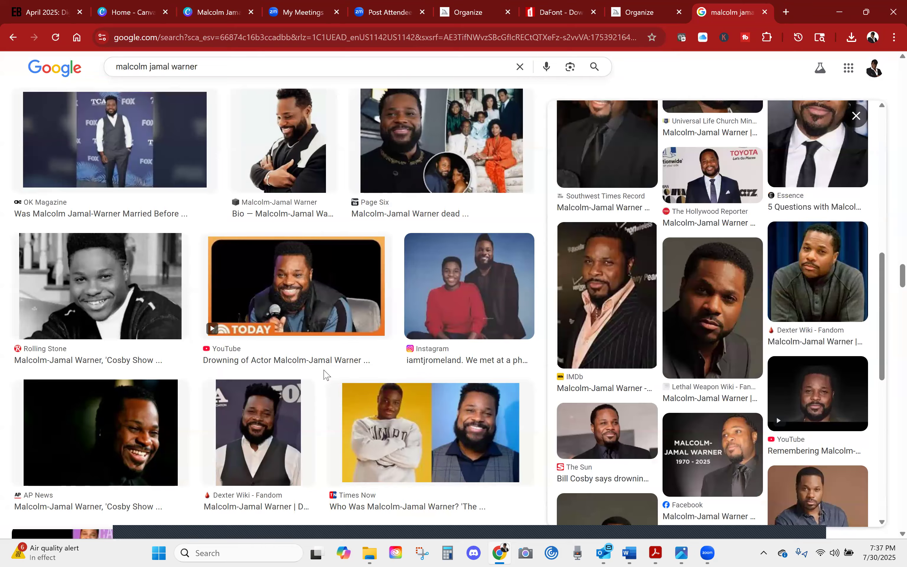
scroll(322, 373, down, 15)
scroll(322, 375, down, 15)
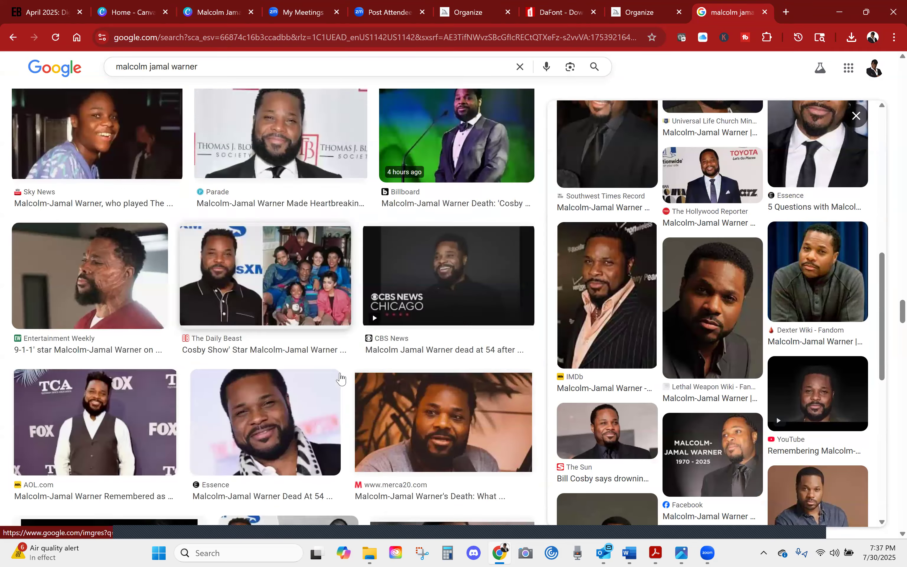
scroll(195, 379, down, 6)
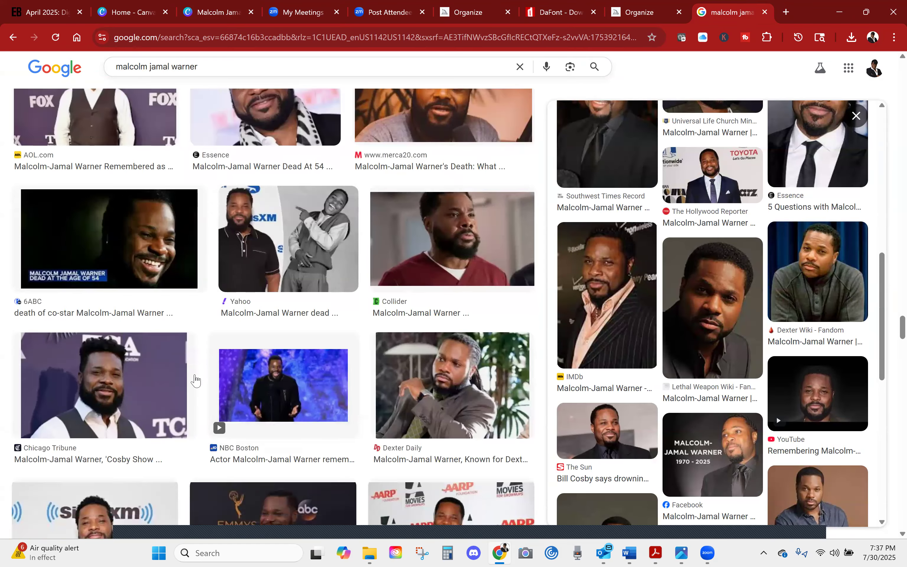
scroll(178, 339, down, 6)
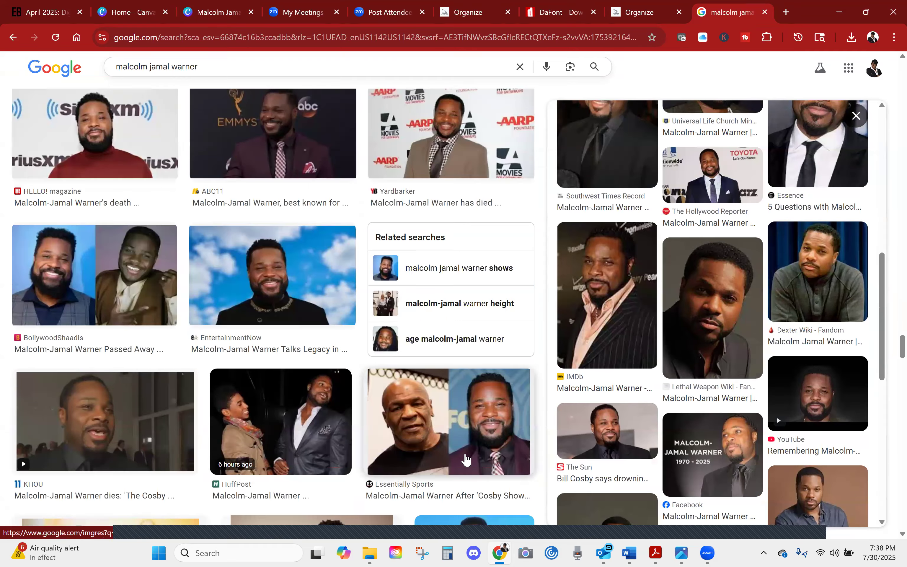
scroll(257, 405, down, 7)
scroll(257, 406, down, 9)
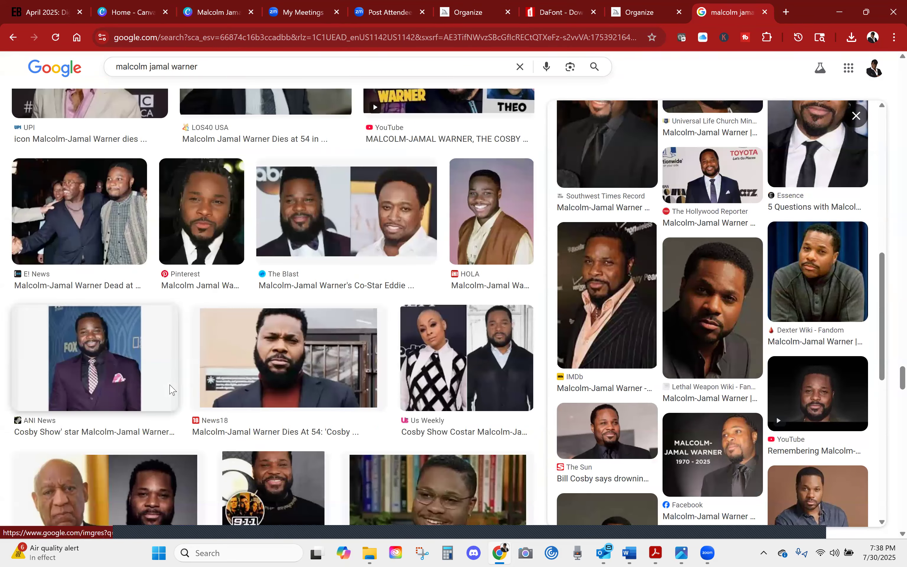
scroll(350, 424, down, 3)
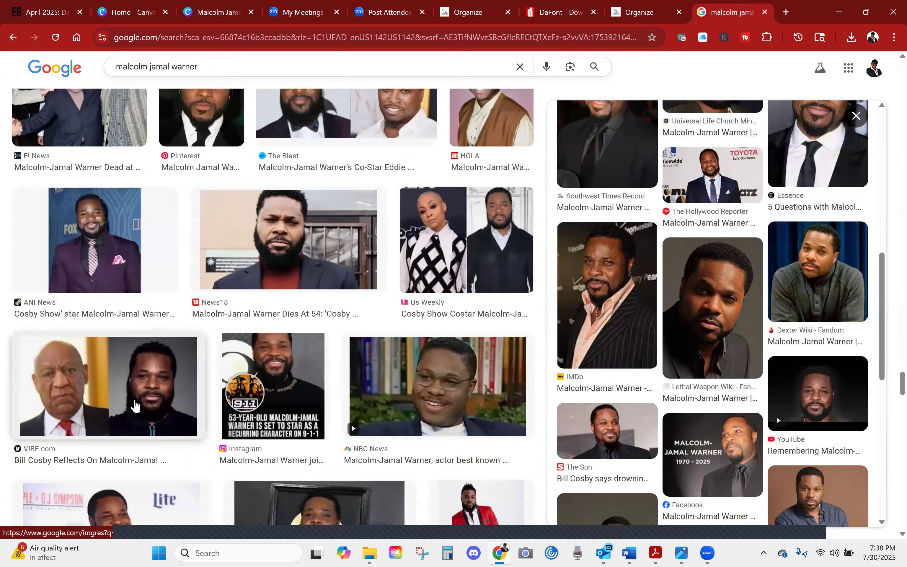
scroll(350, 424, down, 5)
scroll(345, 439, down, 6)
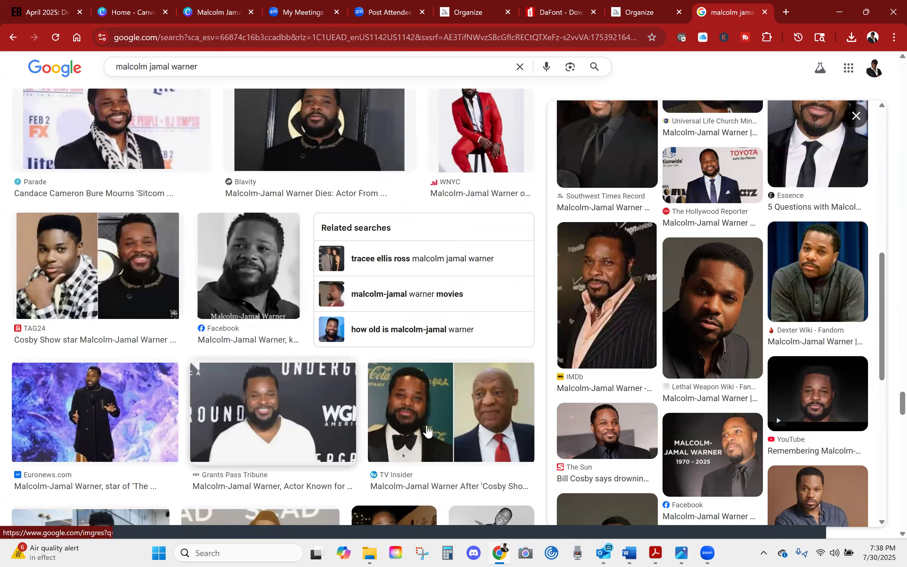
scroll(740, 446, down, 1)
scroll(740, 446, down, 8)
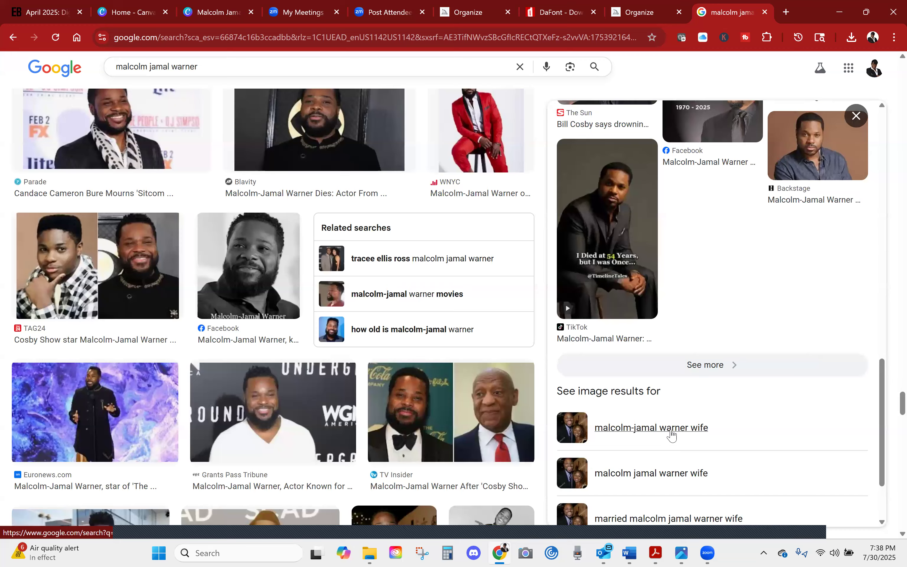
scroll(384, 422, down, 4)
scroll(384, 423, up, 4)
Show the related image results for "malcolm-jamal warner wife", previewing and closing the Shutterstock couple photo.
click(611, 435)
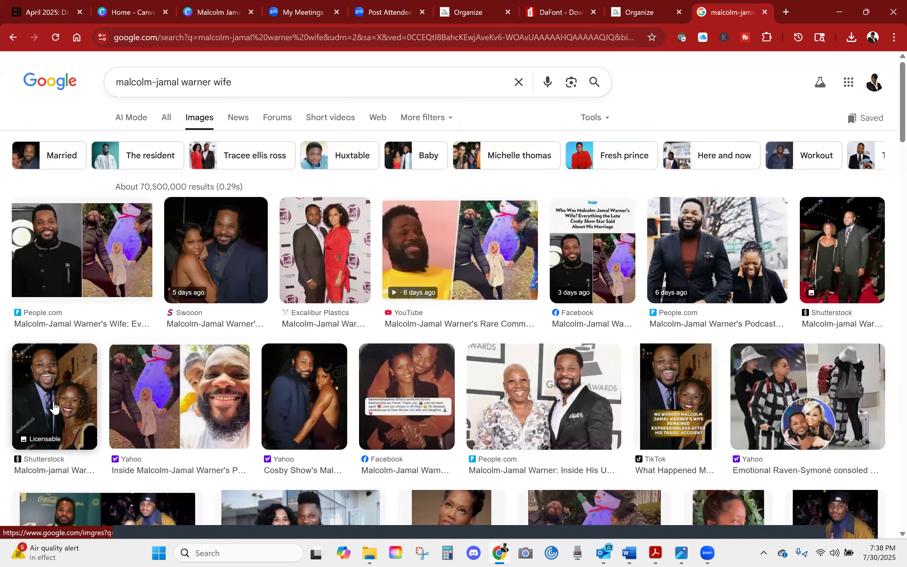
click(54, 407)
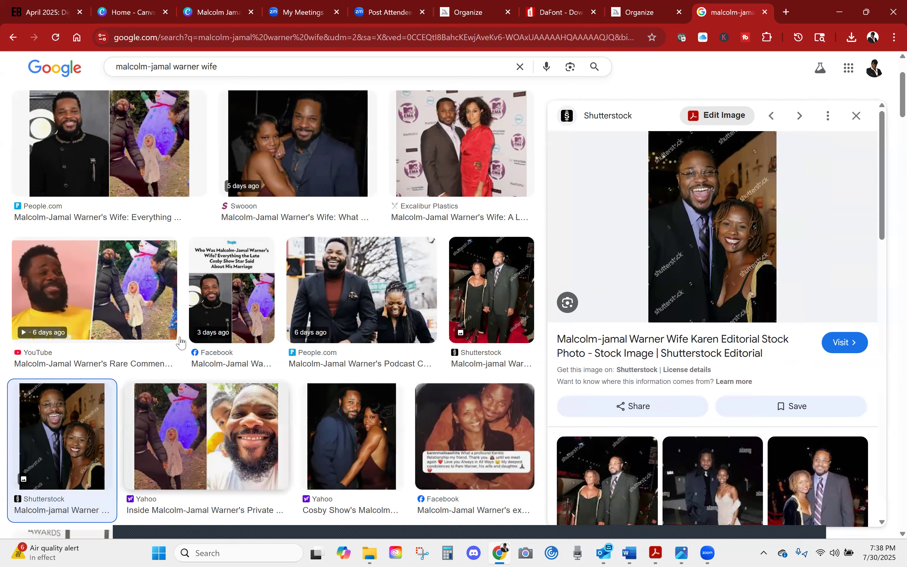
click(13, 37)
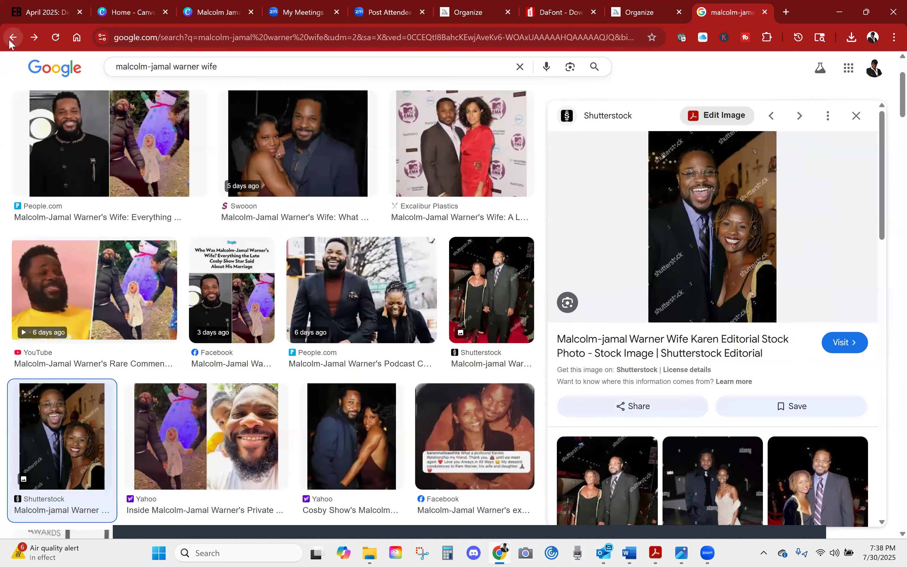
click(10, 42)
Examine the "malcolm-jamal warner wife" image results for usable photos.
scroll(704, 436, down, 2)
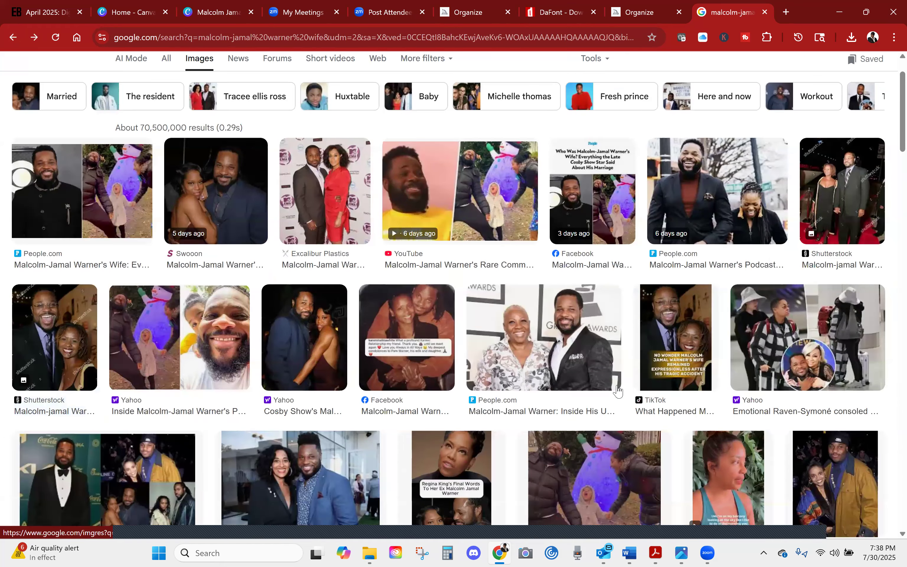
scroll(302, 365, down, 3)
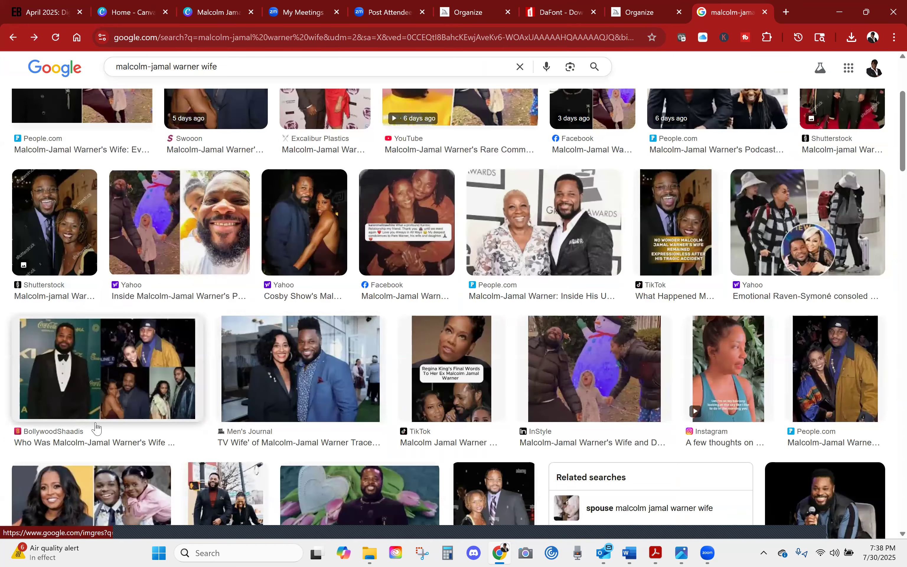
scroll(97, 428, down, 4)
scroll(734, 440, down, 2)
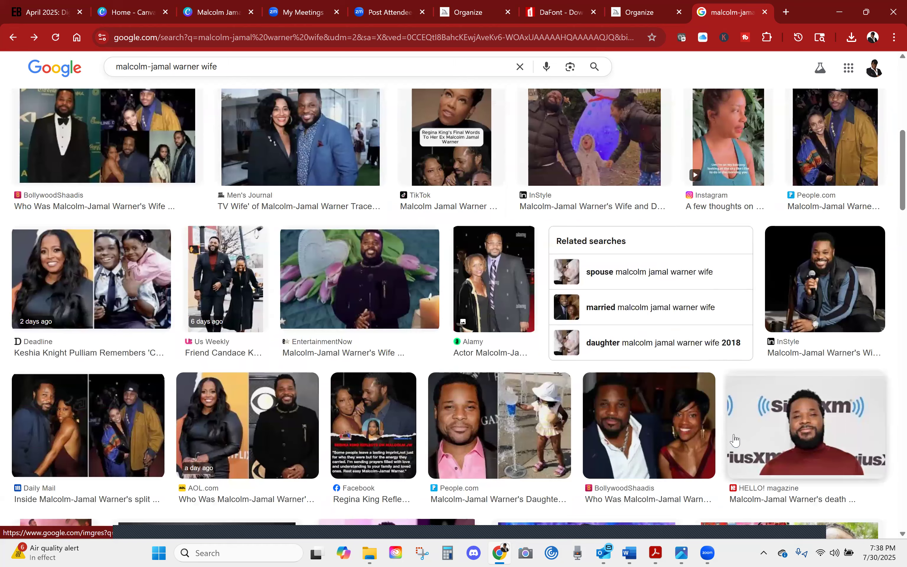
scroll(282, 414, down, 6)
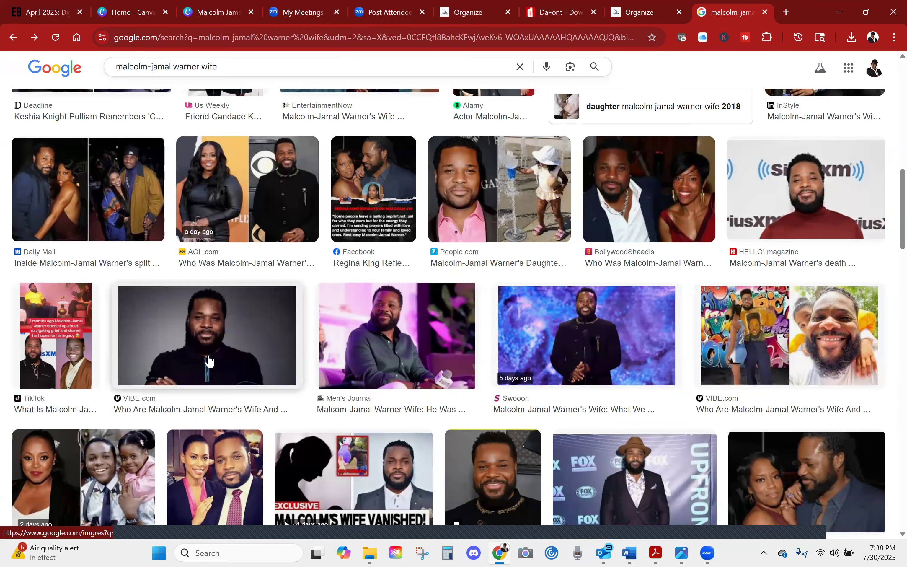
scroll(209, 361, down, 8)
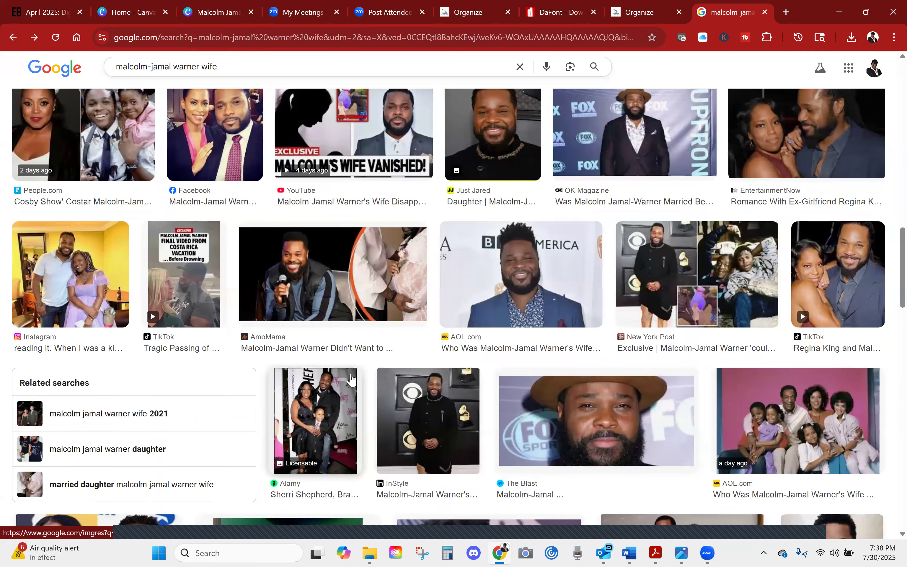
scroll(716, 397, down, 6)
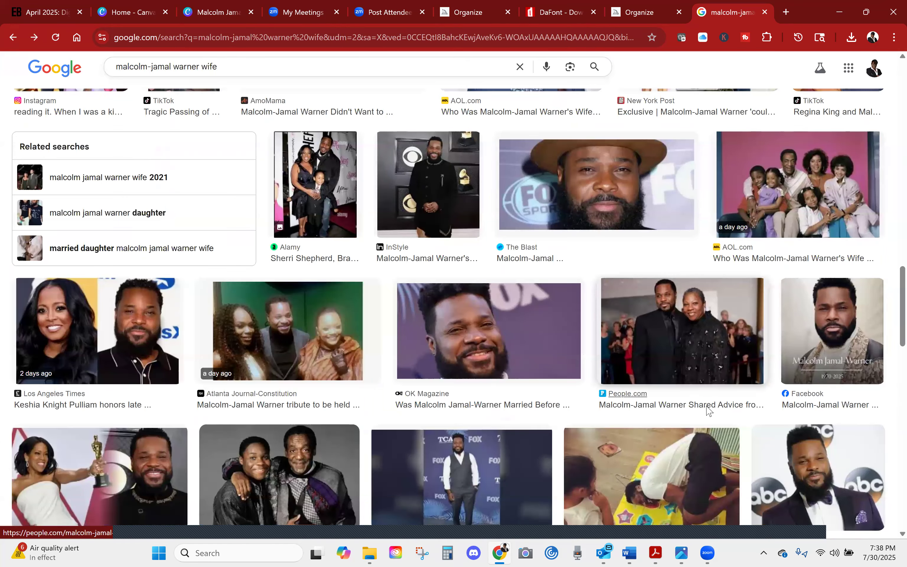
scroll(708, 410, down, 6)
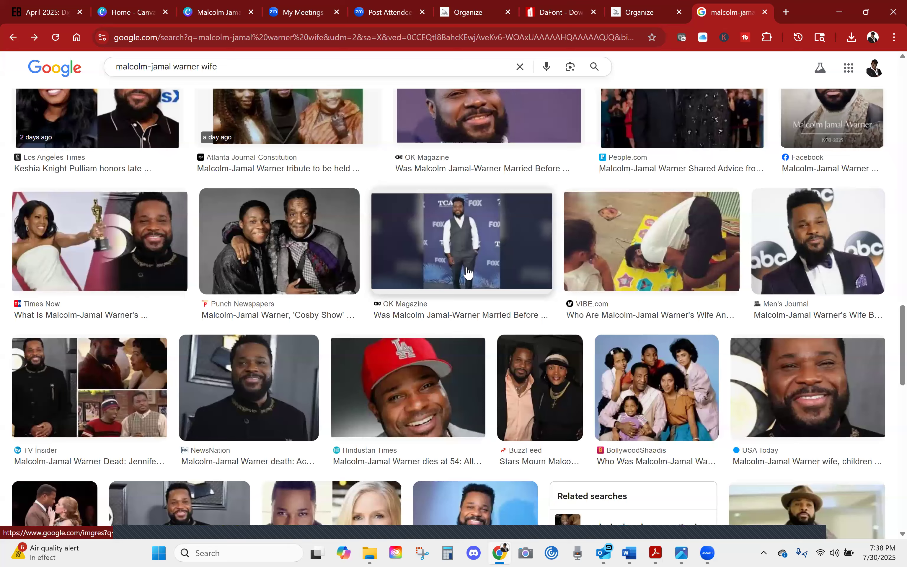
Preview the full-length OK Magazine photo and check its related images.
click(470, 250)
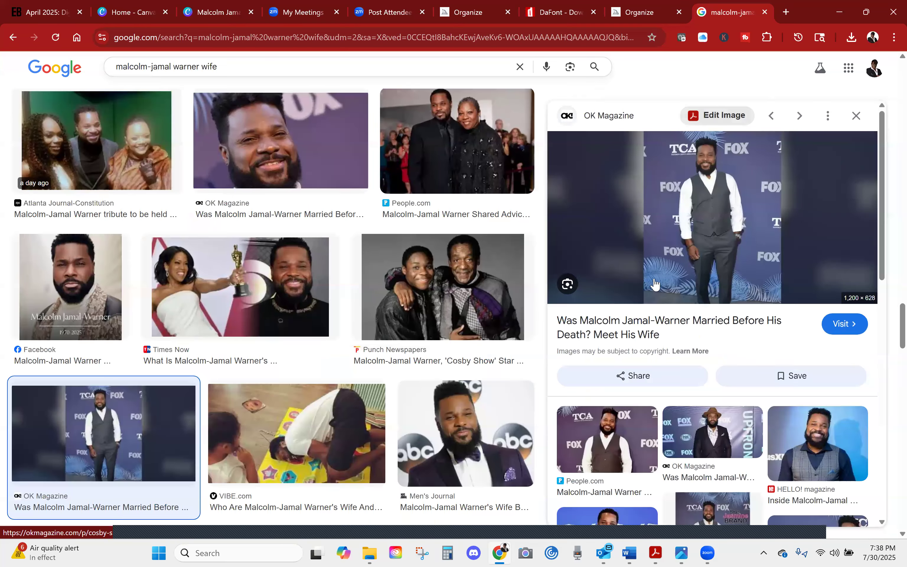
scroll(779, 253, down, 8)
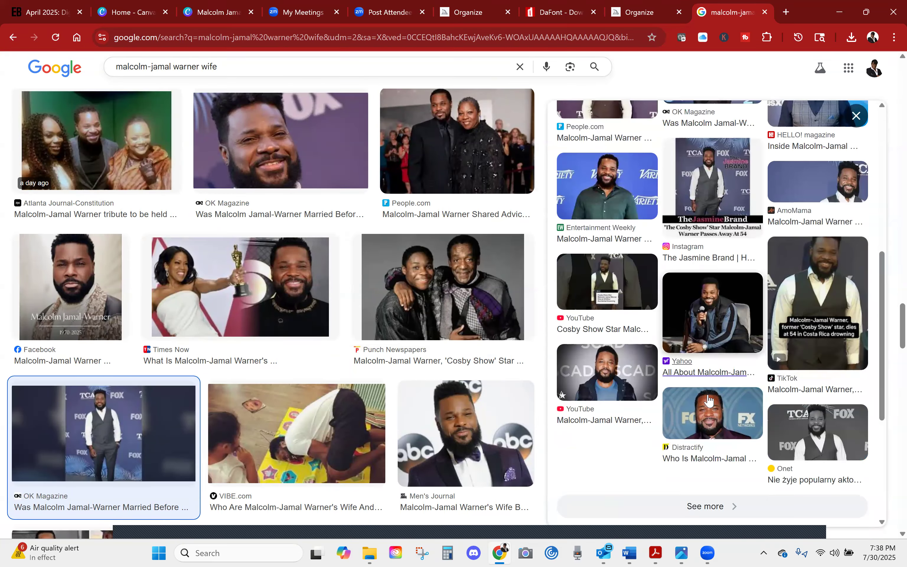
scroll(753, 375, down, 5)
Upload the People.com side-by-side photo from the Google image results into the obituary design's uploaded images.
scroll(403, 292, down, 19)
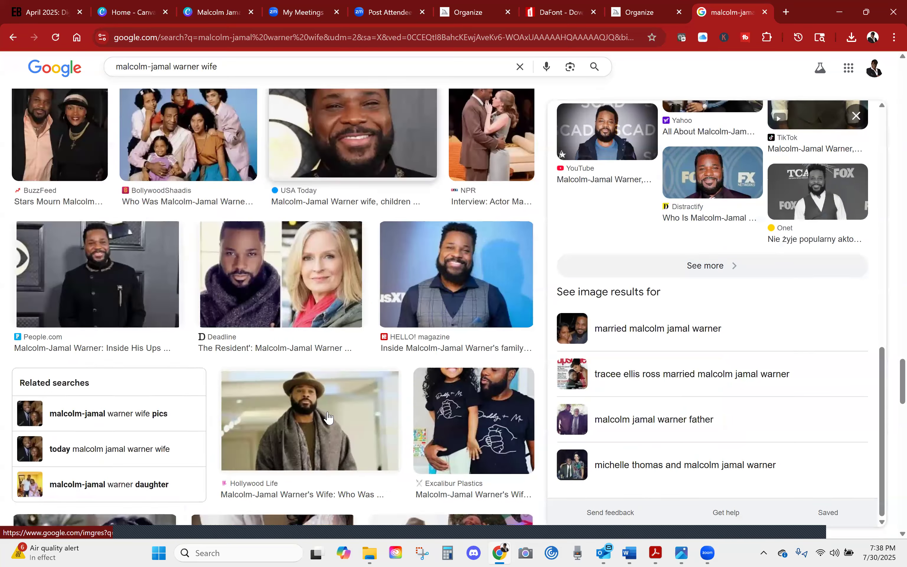
scroll(403, 293, down, 6)
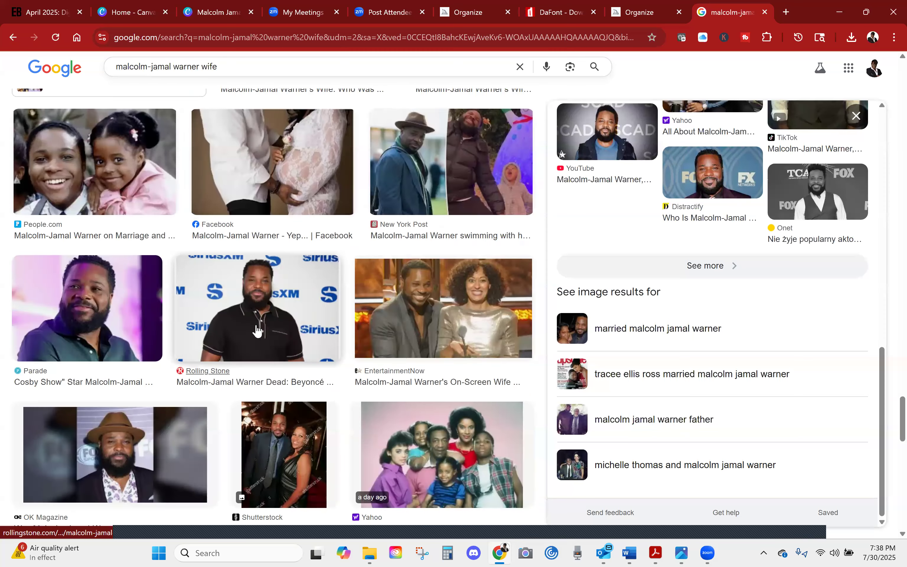
scroll(275, 331, down, 6)
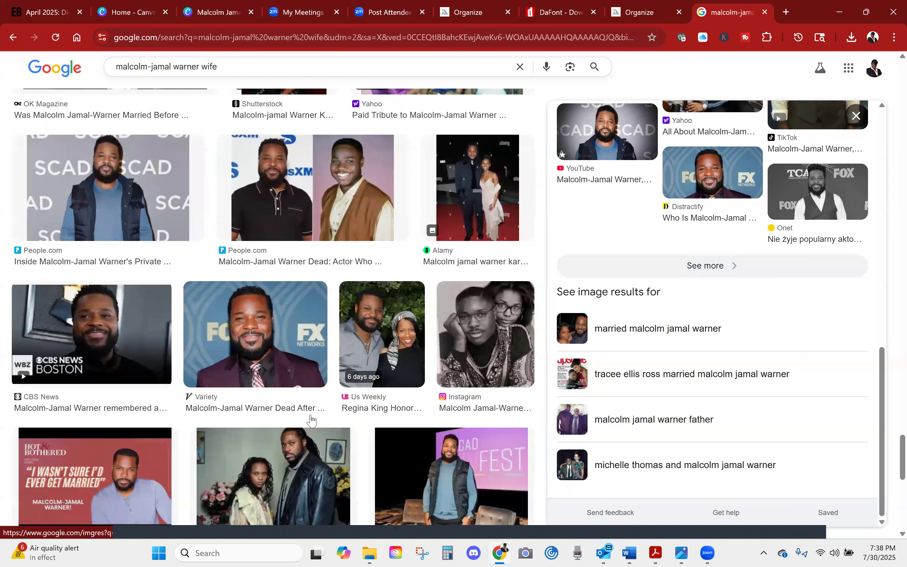
click(348, 221)
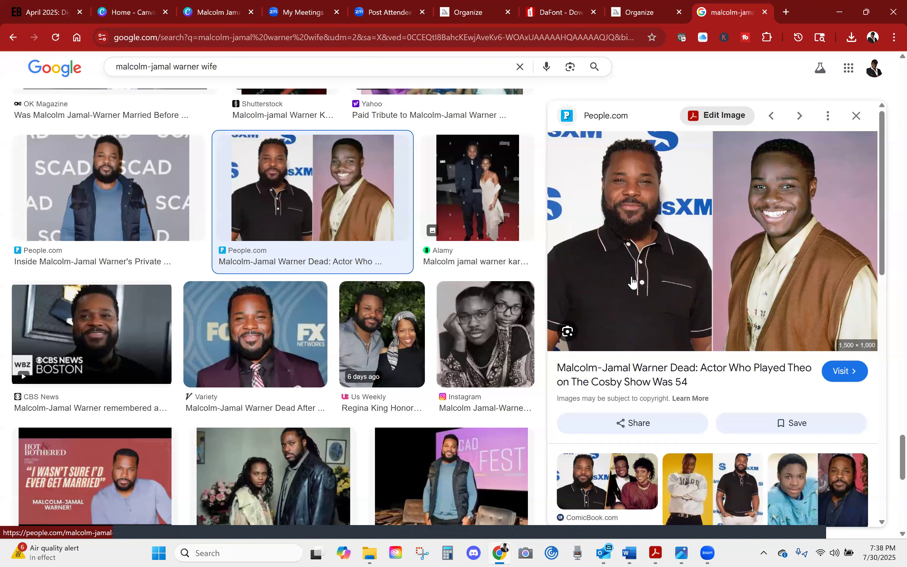
drag(642, 278, 161, 420)
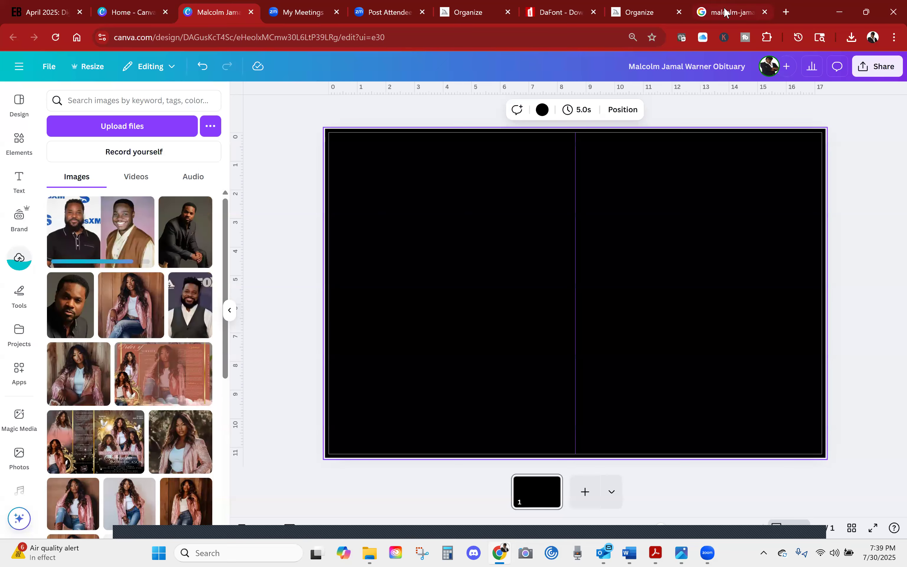
Return to the Google image results and check the images related to the People.com side-by-side photo.
click(726, 13)
scroll(712, 300, down, 5)
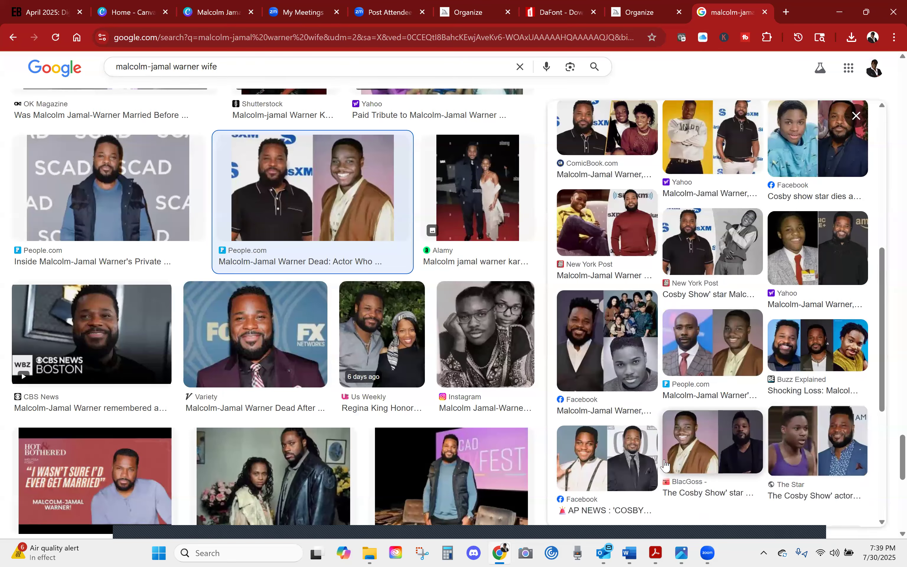
scroll(665, 465, down, 5)
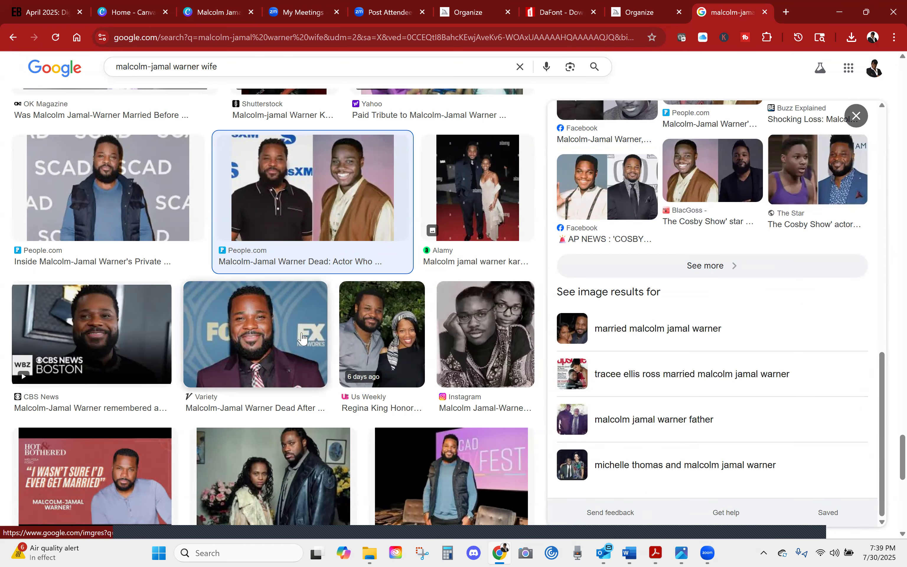
Open the Los Angeles Times portrait with the red cap from the image results and glance at its related images.
scroll(288, 341, down, 15)
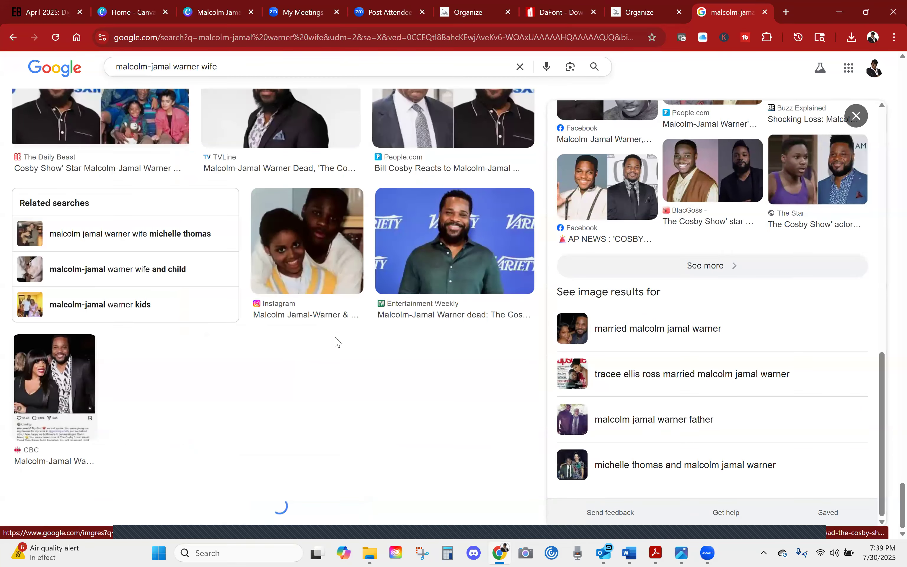
scroll(149, 343, down, 8)
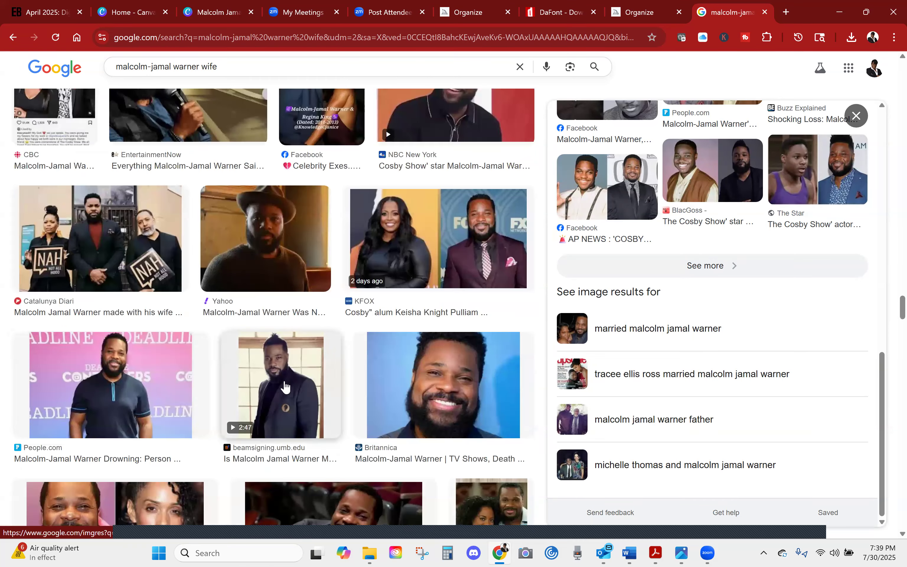
scroll(288, 398, down, 8)
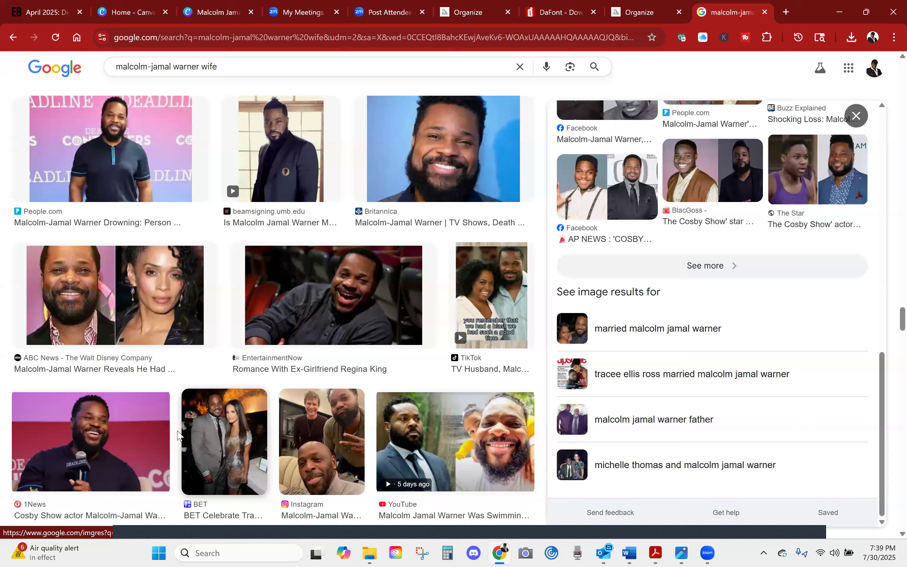
scroll(157, 422, down, 5)
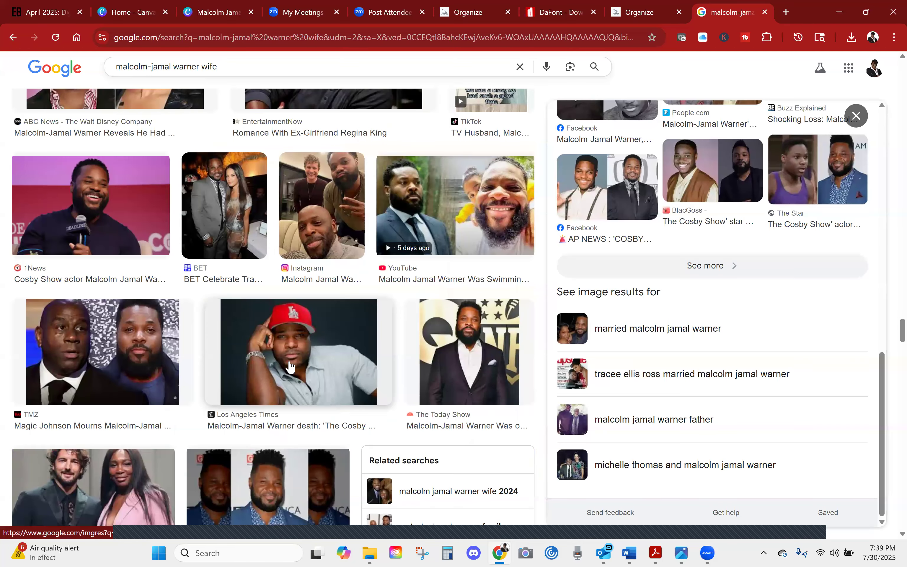
click(289, 369)
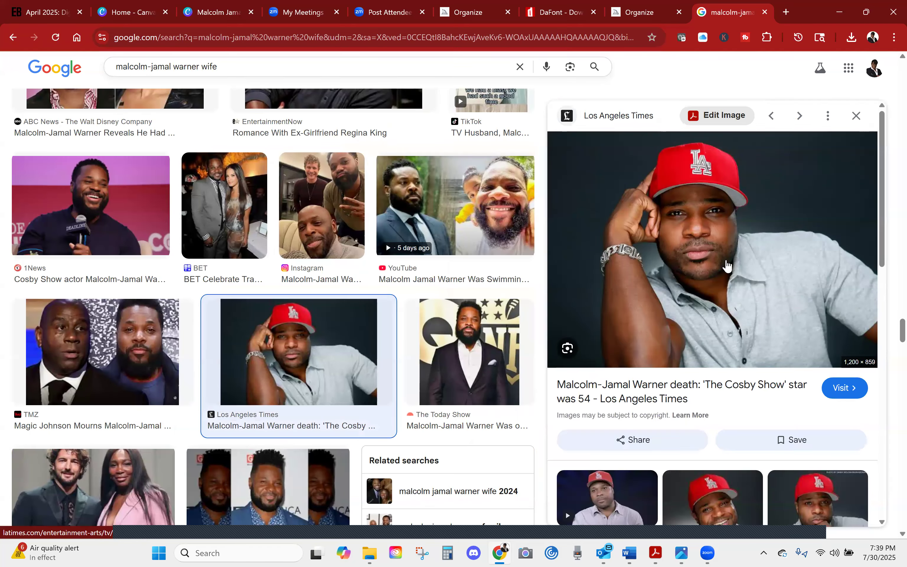
scroll(708, 342, down, 9)
scroll(708, 342, up, 9)
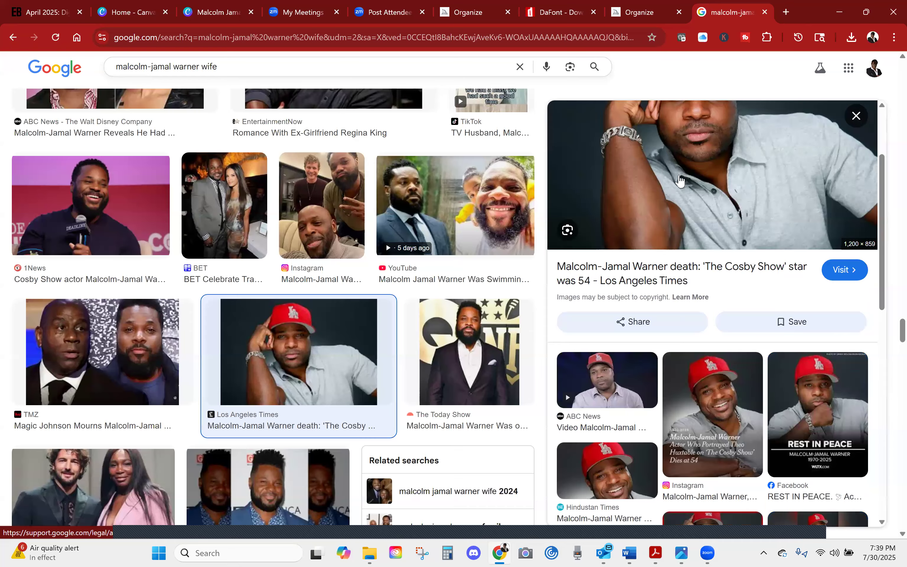
Upload the Los Angeles Times red cap portrait into the obituary design's images, and return to the Google image results.
drag(674, 233, 109, 345)
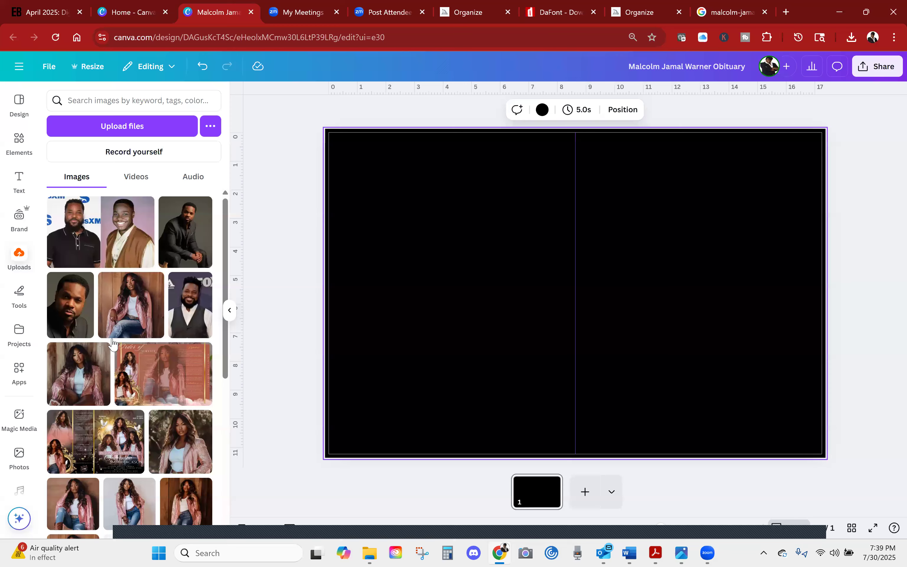
click(733, 12)
Look through further "malcolm-jamal warner wife" image results for more portraits suitable for the obituary.
scroll(761, 218, down, 10)
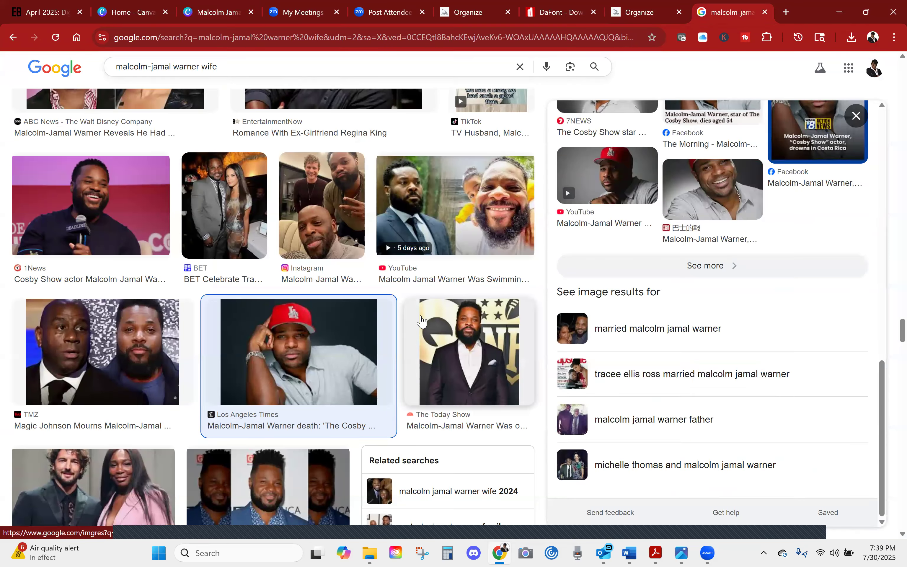
scroll(259, 375, down, 10)
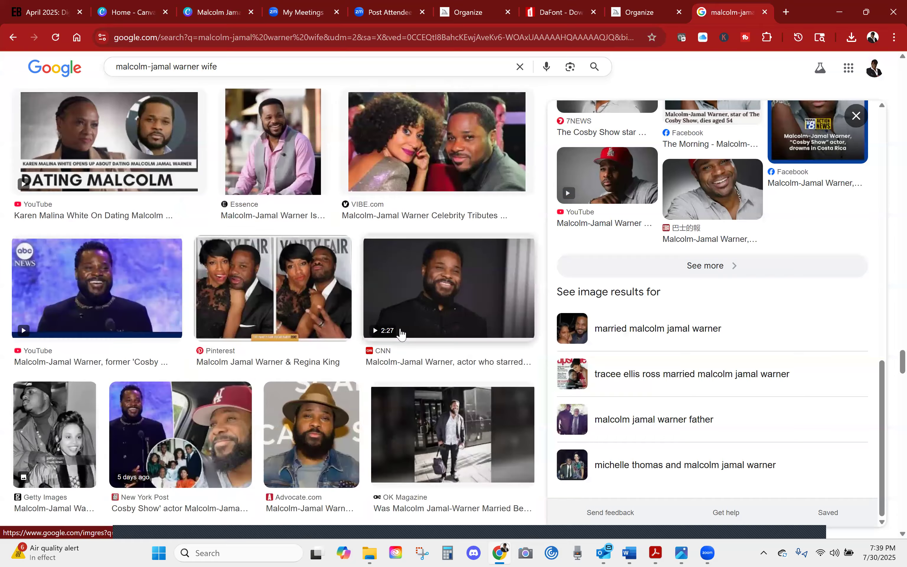
scroll(231, 382, down, 5)
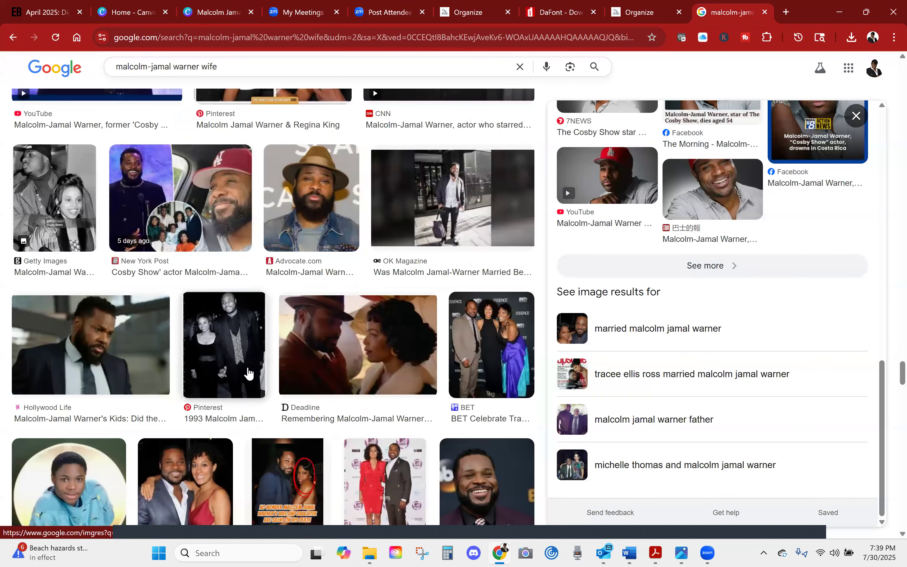
scroll(231, 383, down, 5)
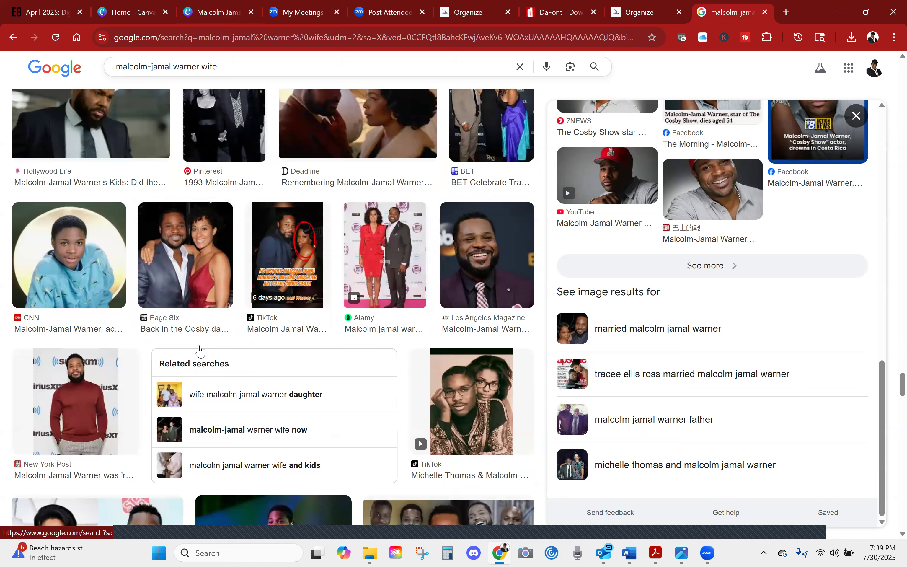
scroll(199, 351, up, 1)
scroll(343, 339, up, 1)
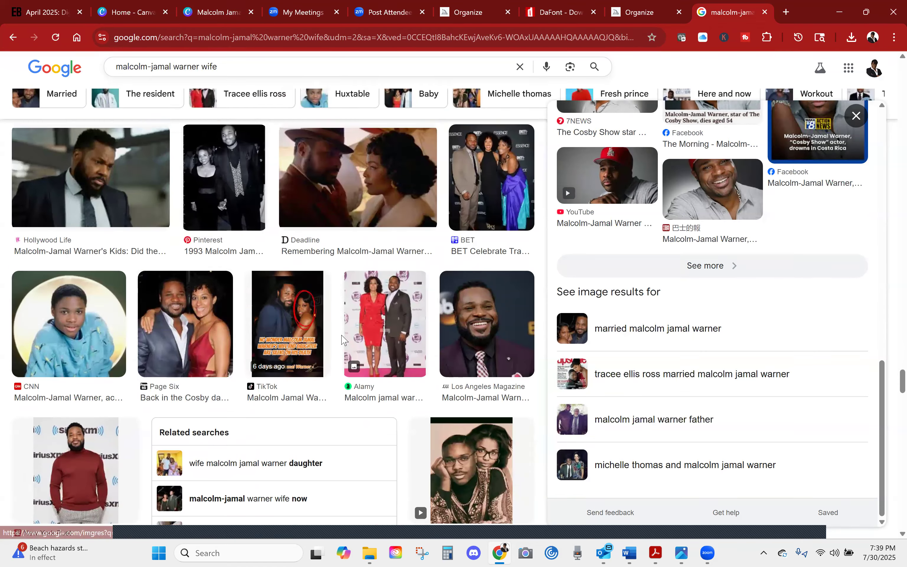
scroll(357, 388, down, 8)
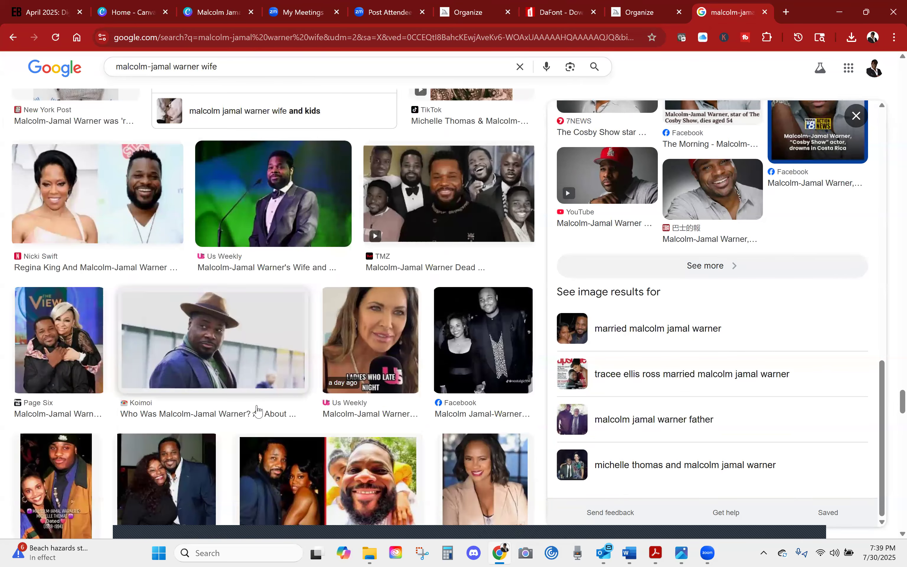
scroll(253, 400, down, 1)
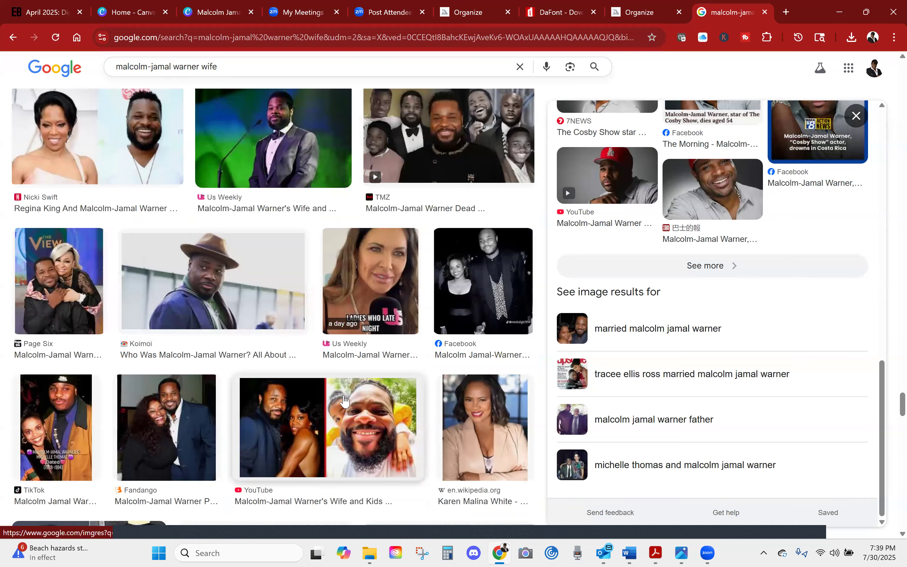
scroll(368, 398, down, 4)
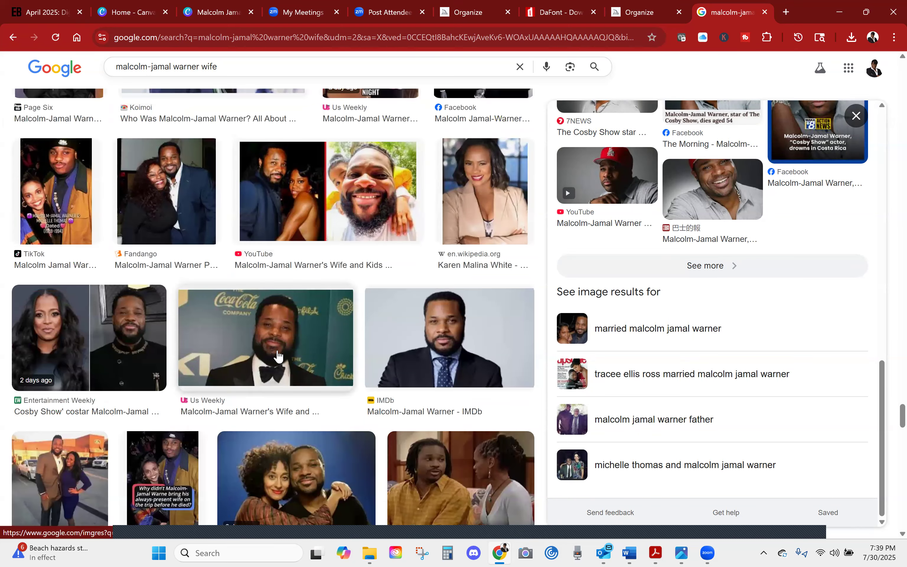
scroll(277, 358, down, 3)
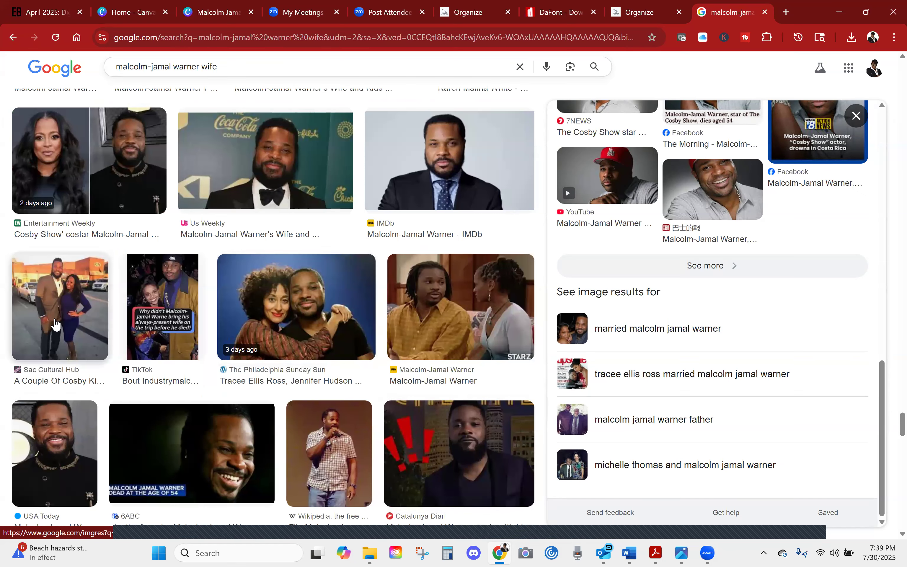
scroll(55, 324, down, 10)
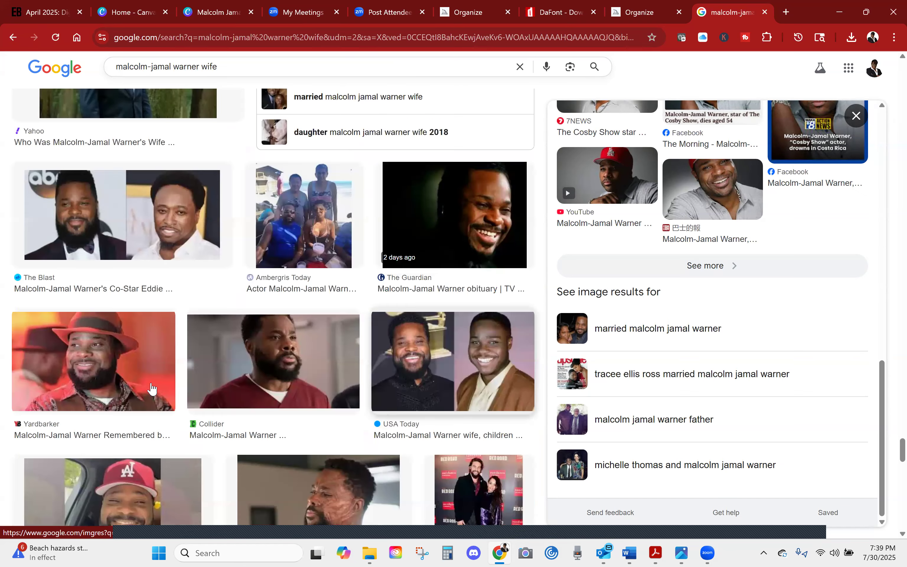
scroll(152, 389, down, 7)
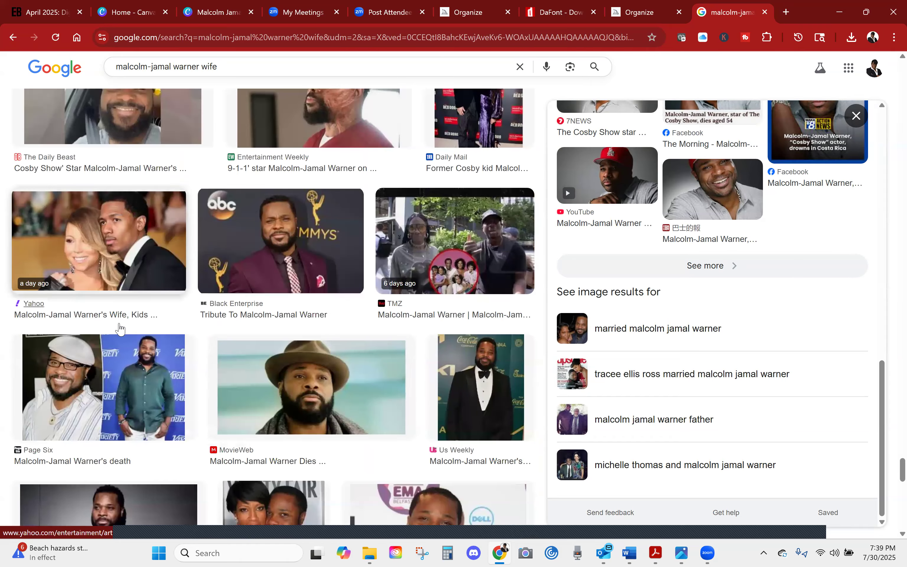
scroll(161, 357, down, 3)
scroll(300, 393, down, 13)
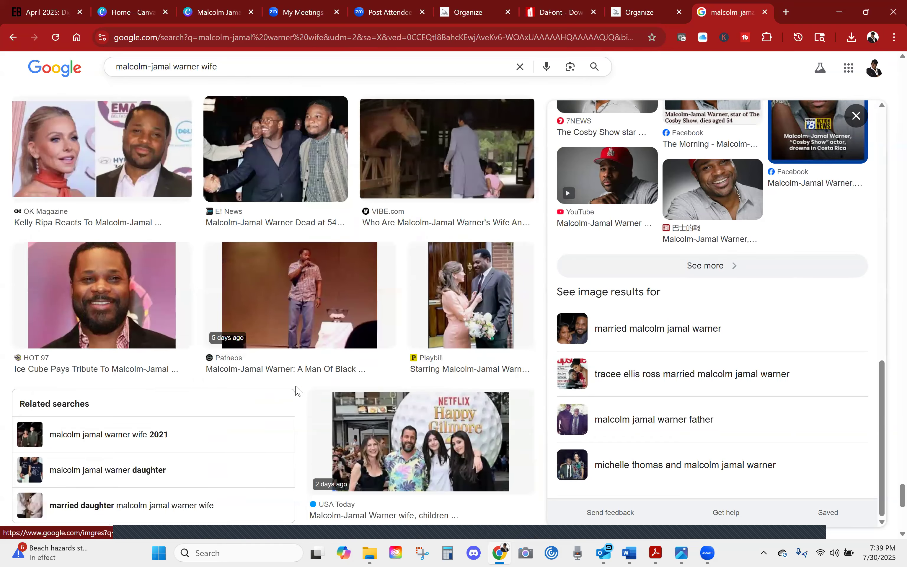
scroll(335, 361, down, 3)
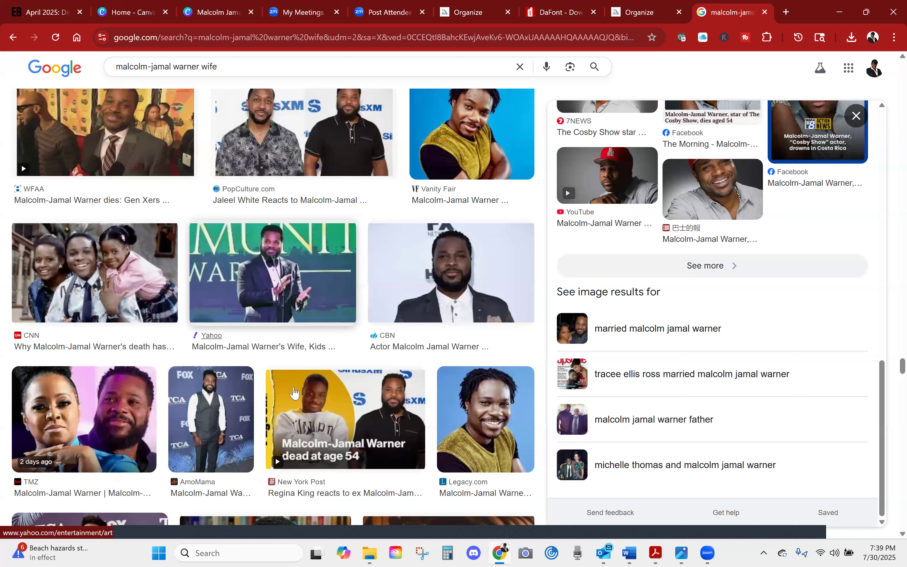
scroll(244, 389, down, 3)
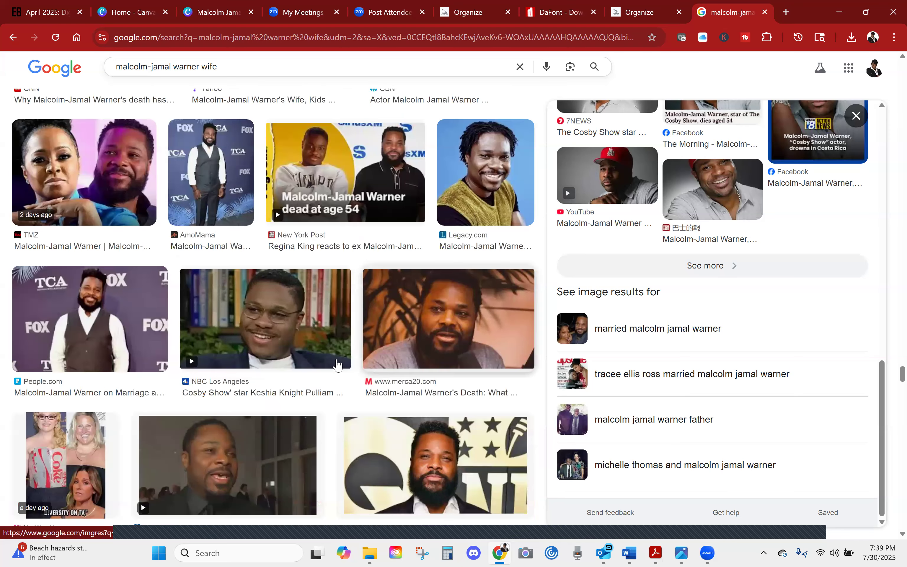
scroll(263, 441, down, 3)
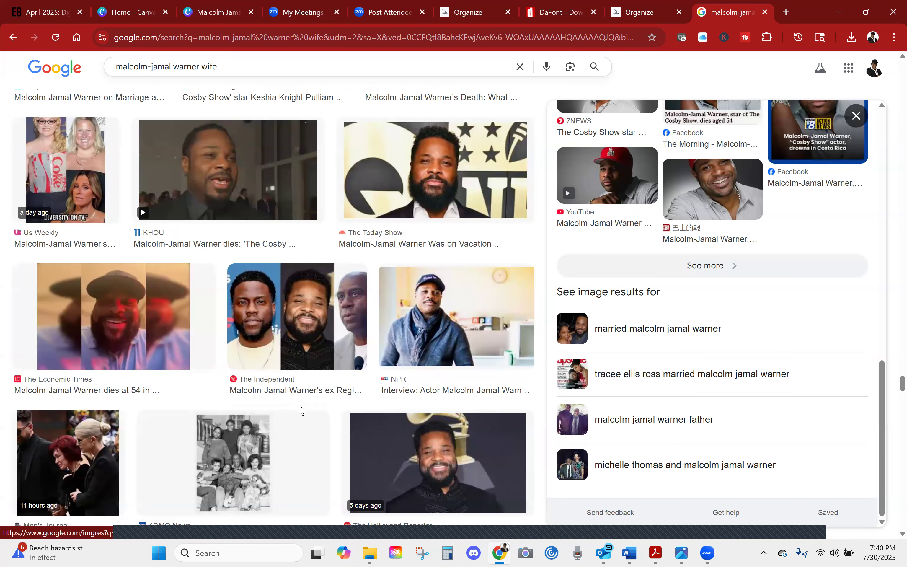
scroll(297, 410, down, 6)
scroll(296, 412, down, 5)
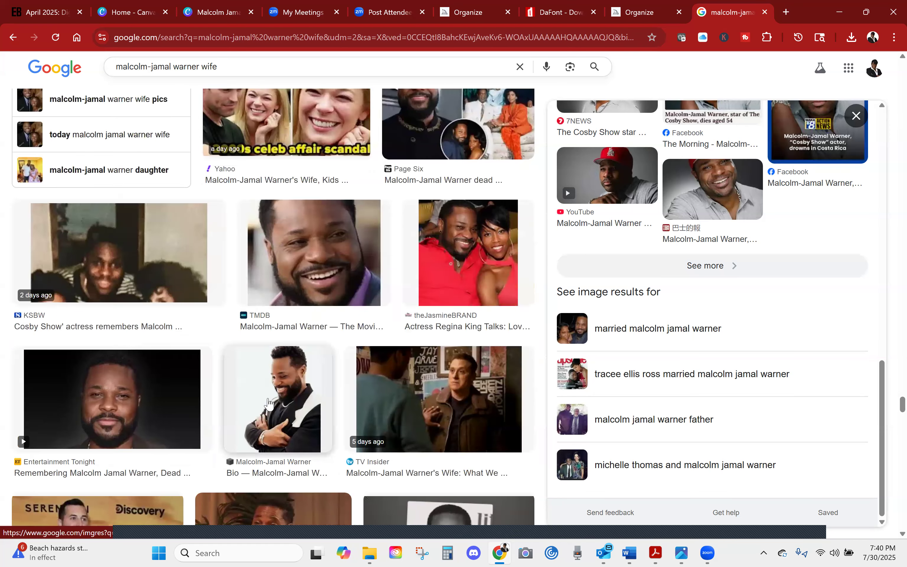
Upload the Malcolm-Jamal Warner Bio portrait with crossed arms from the image results into the obituary design's images.
click(287, 406)
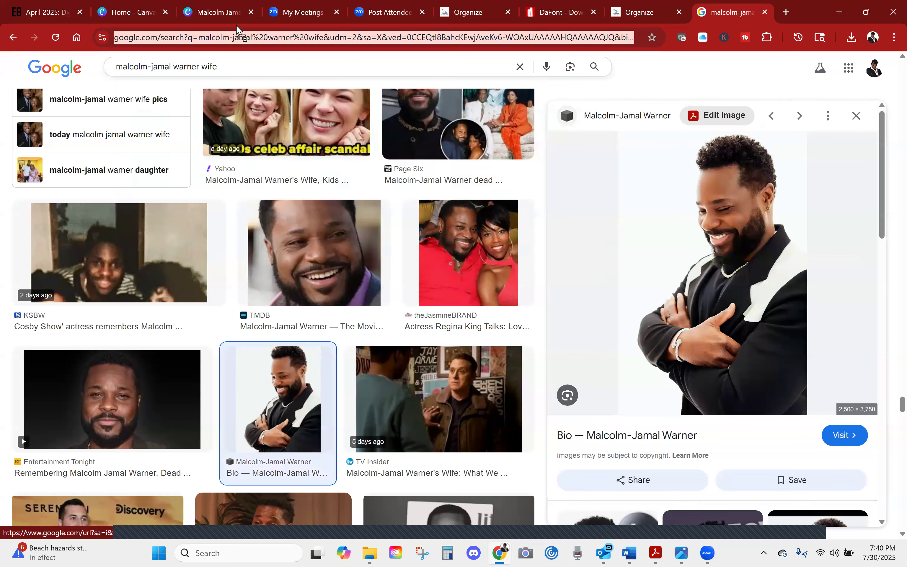
click(209, 17)
drag(202, 26, 113, 322)
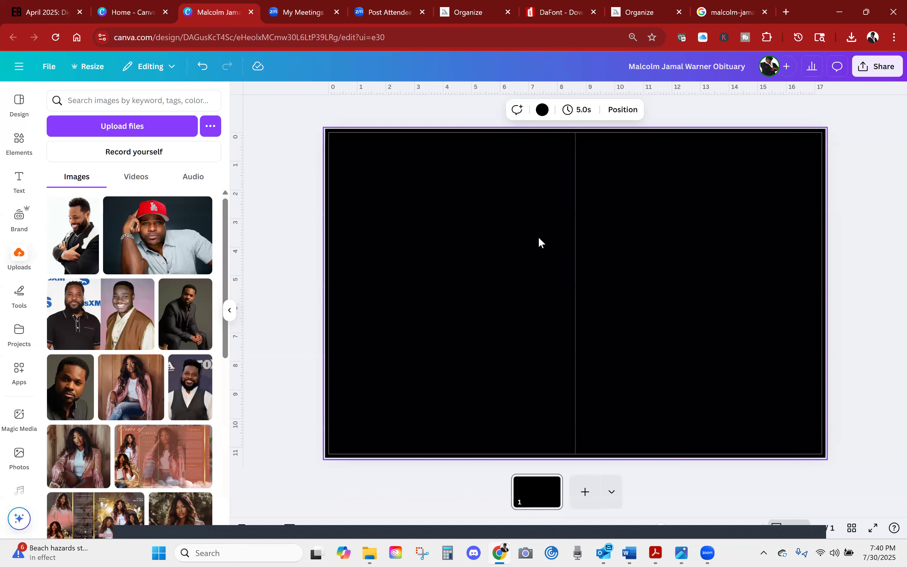
Open the Cowgirl Obituary Template from the recent designs as a layout reference, and return to the Malcolm Jamal Warner Obituary design.
click(139, 12)
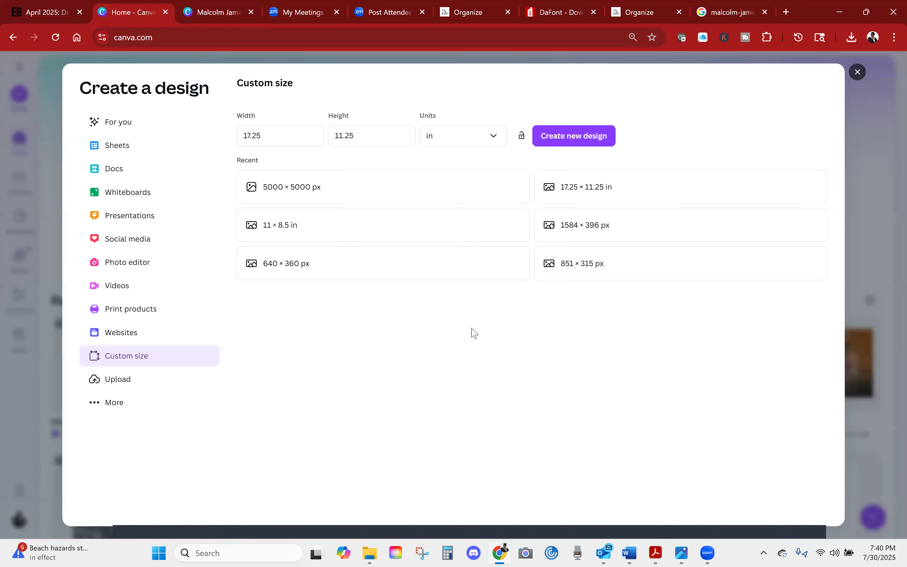
key(Escape)
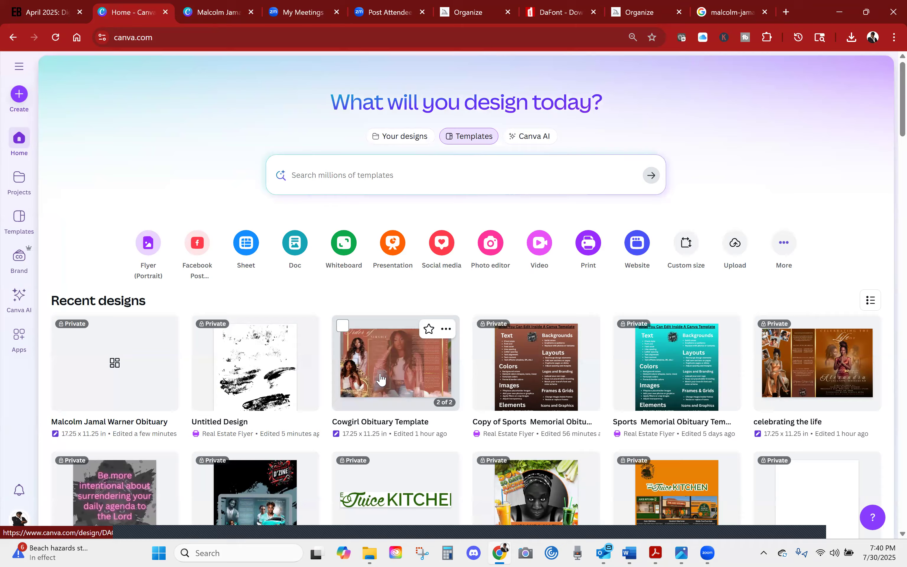
click(381, 379)
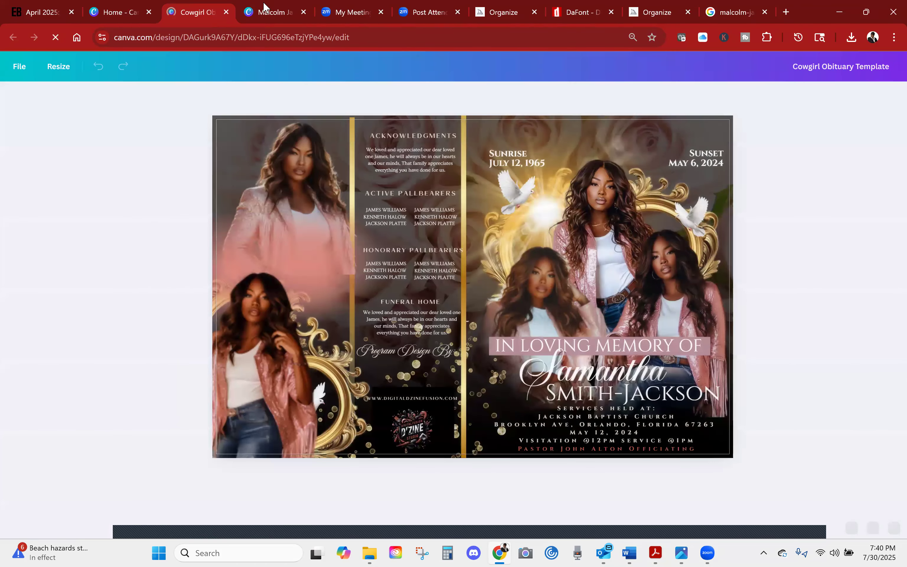
click(265, 11)
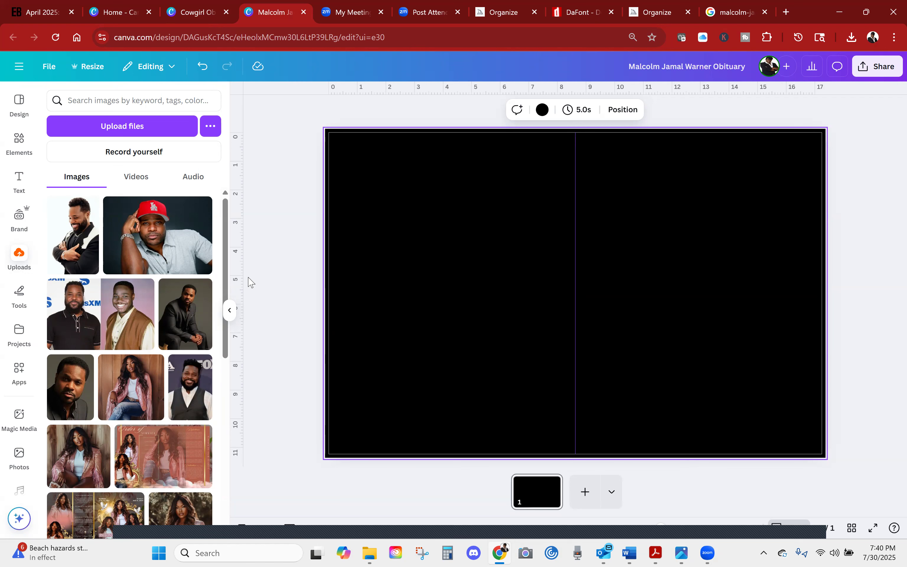
Place the seated dark-suit portrait with its background removed, enlarged to fill the width of the page's right half.
click(188, 317)
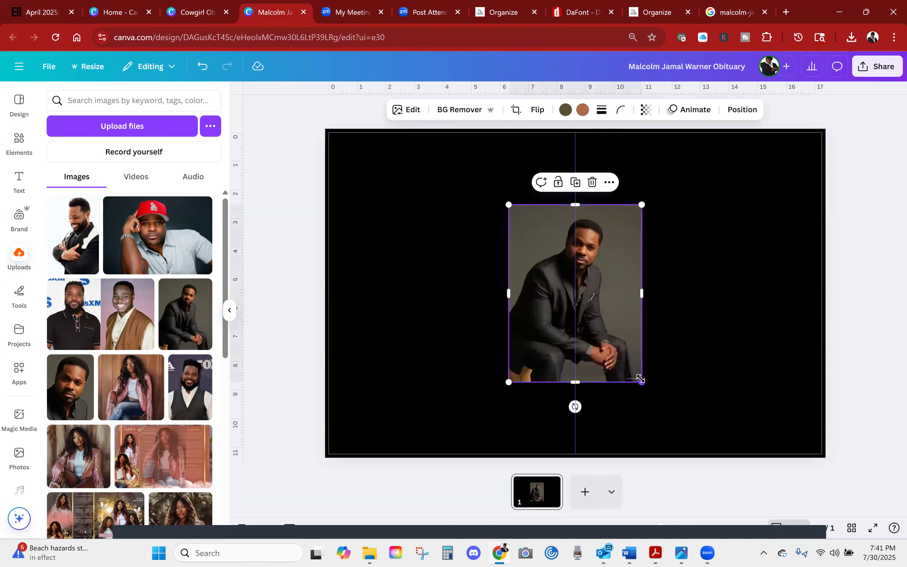
drag(591, 295, 704, 272)
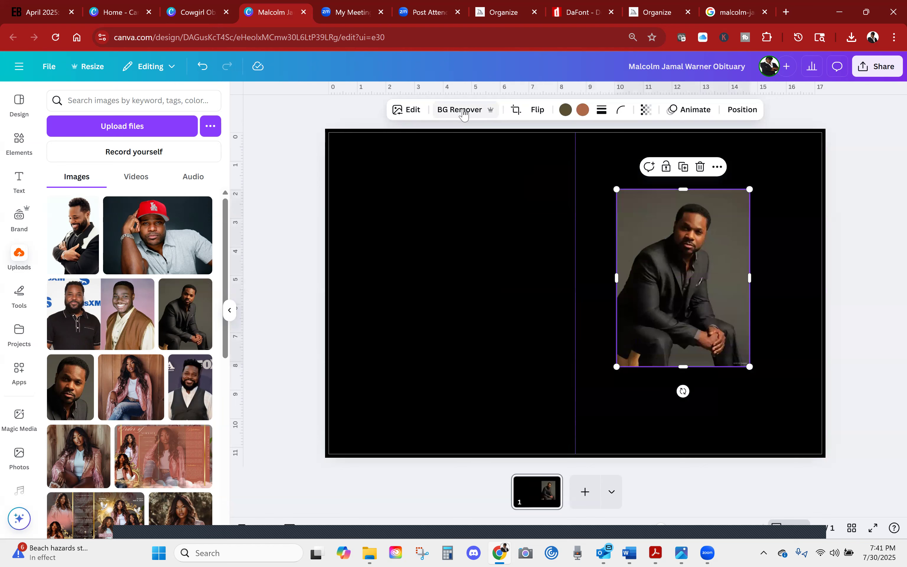
click(464, 113)
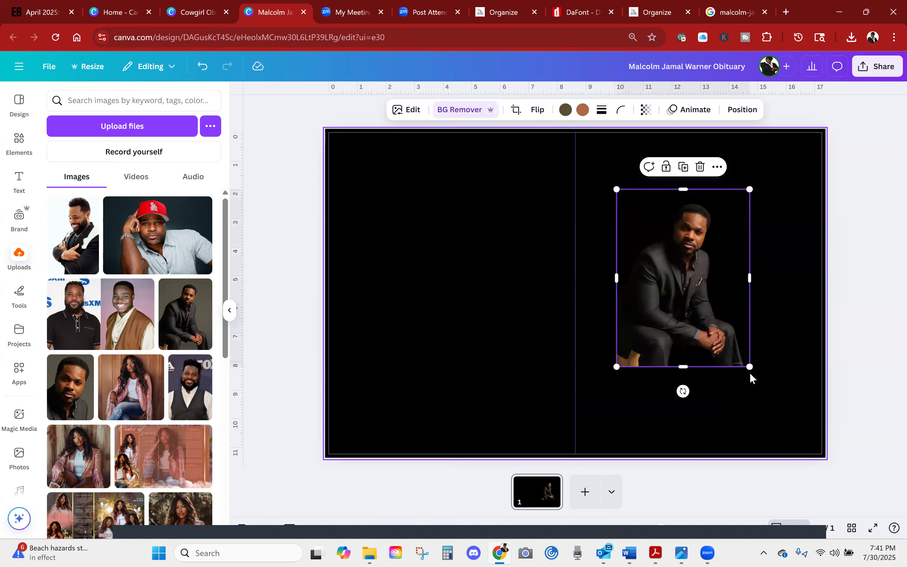
drag(751, 371, 865, 521)
drag(707, 342, 686, 315)
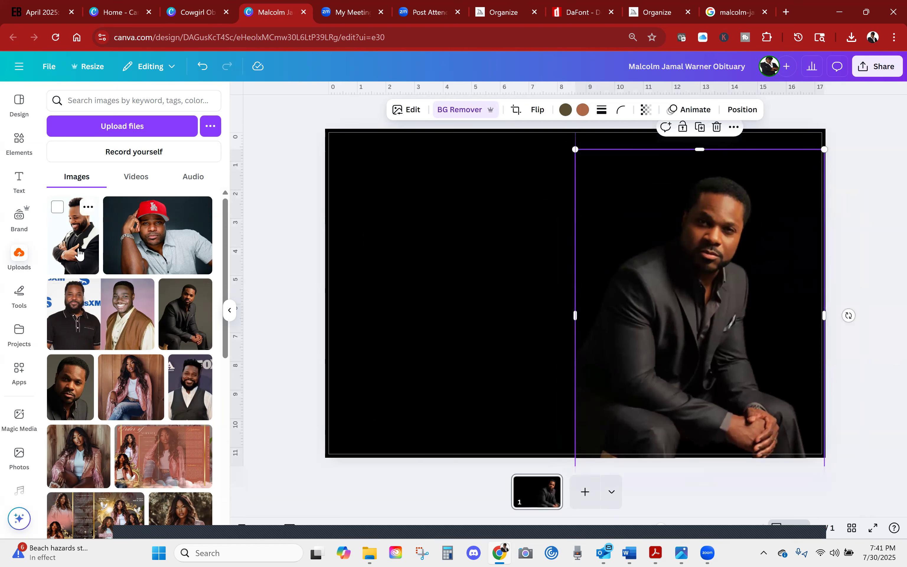
Add the crossed-arms portrait with its background removed to the left half of the page.
click(79, 254)
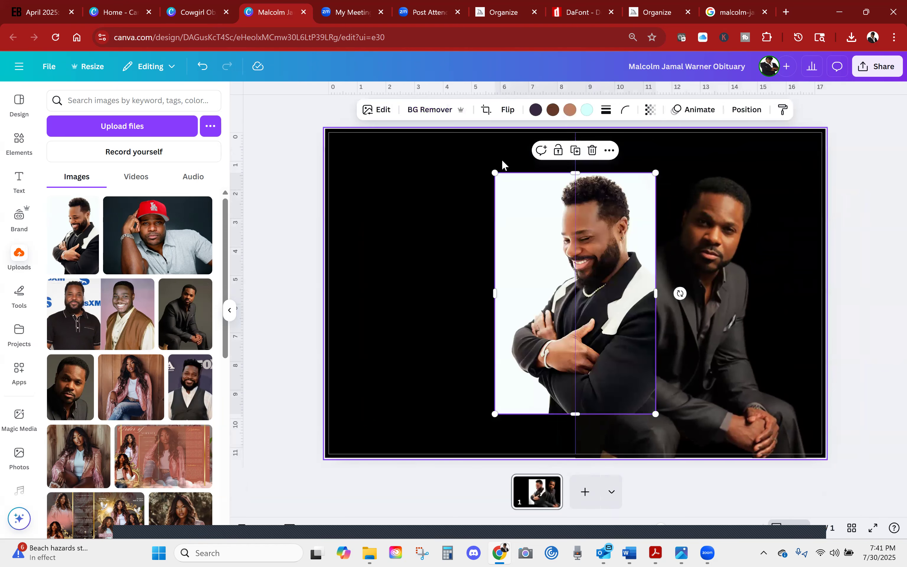
click(431, 110)
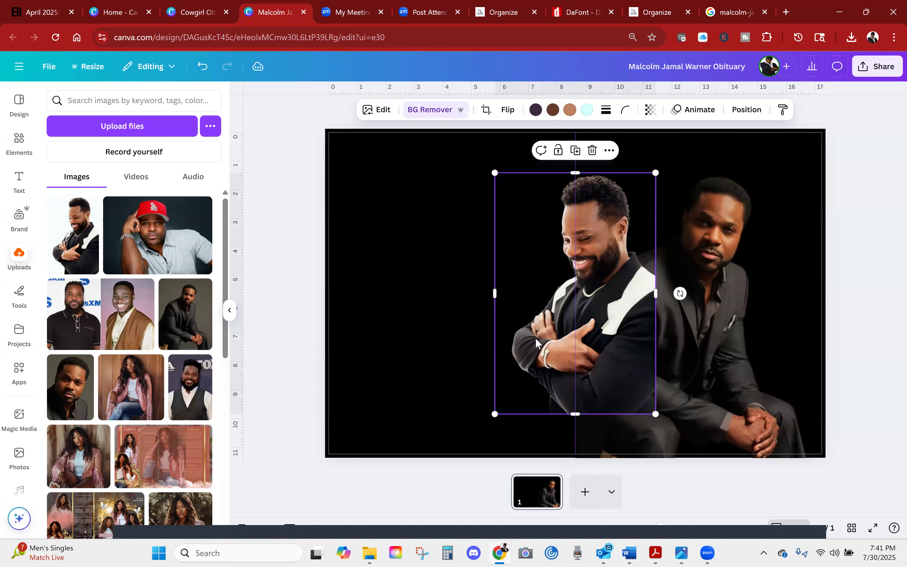
drag(491, 344, 314, 384)
drag(427, 335, 464, 285)
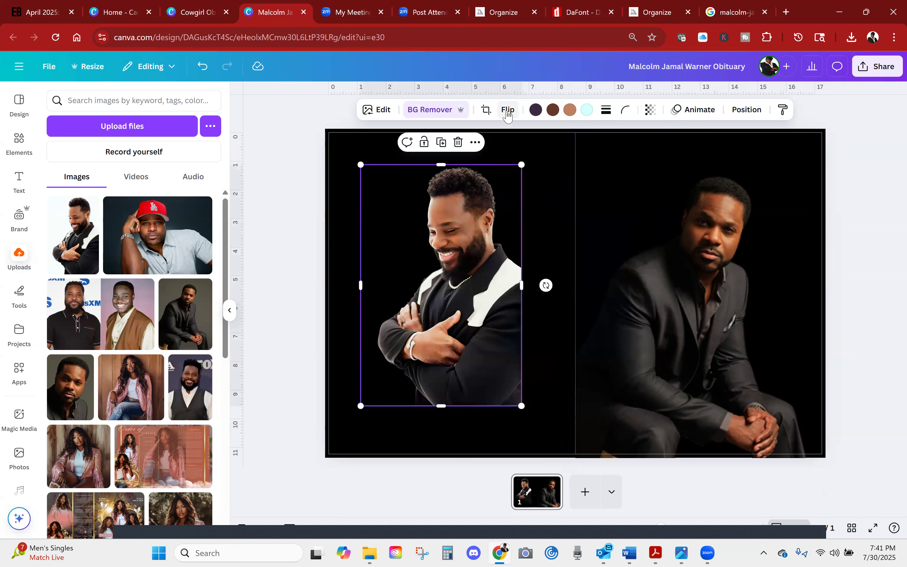
Flip the crossed-arms portrait horizontally and position it in the page's lower-left corner.
click(508, 111)
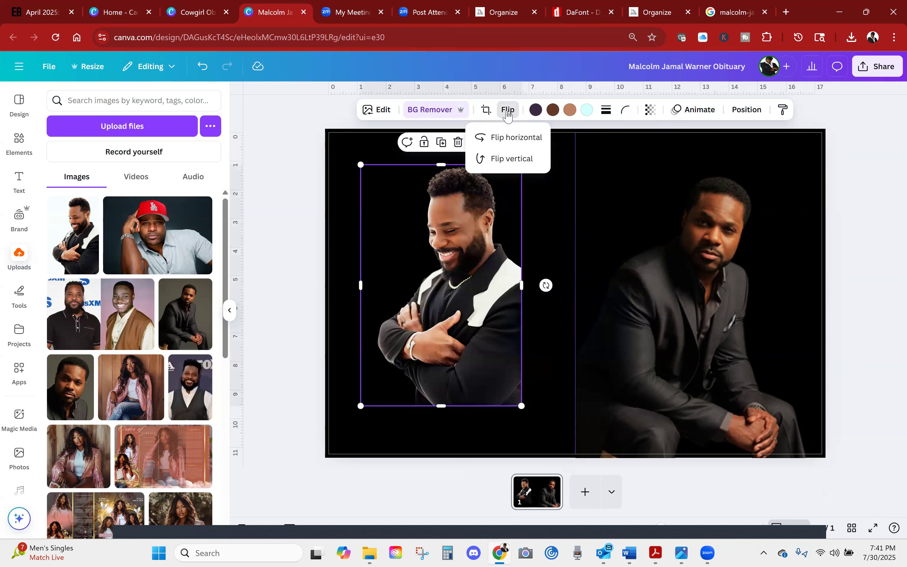
click(498, 138)
drag(423, 307, 377, 379)
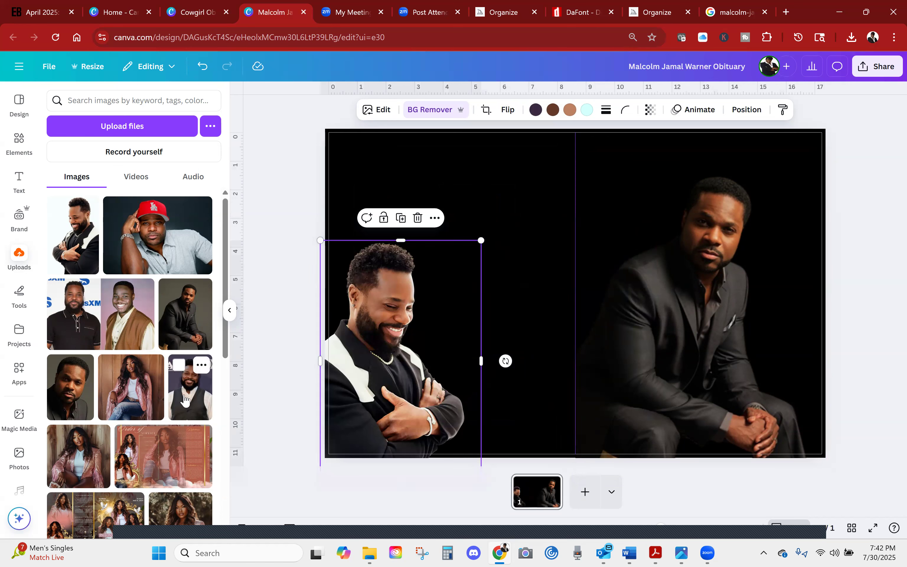
Add the dark-vest portrait with its background removed and position it beside the seated figure's head on the right half.
click(185, 400)
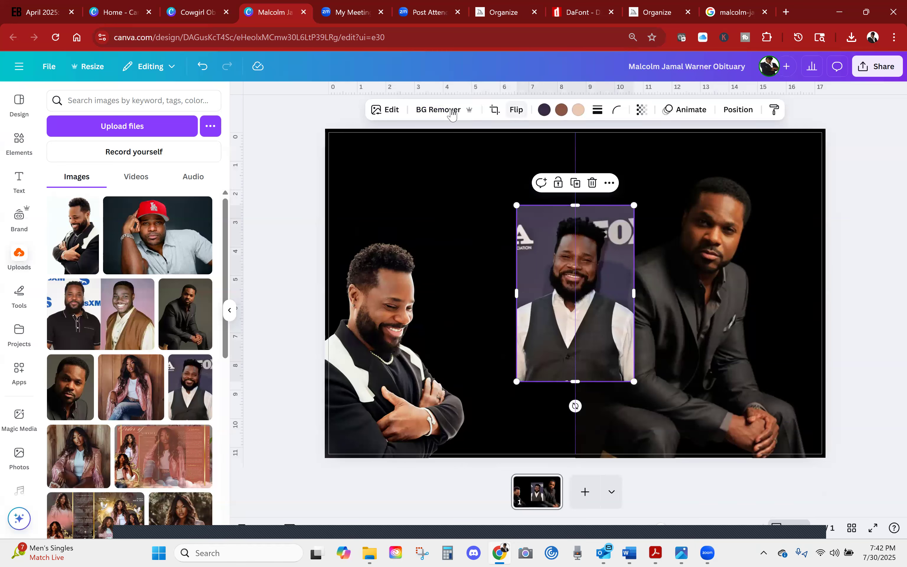
click(439, 114)
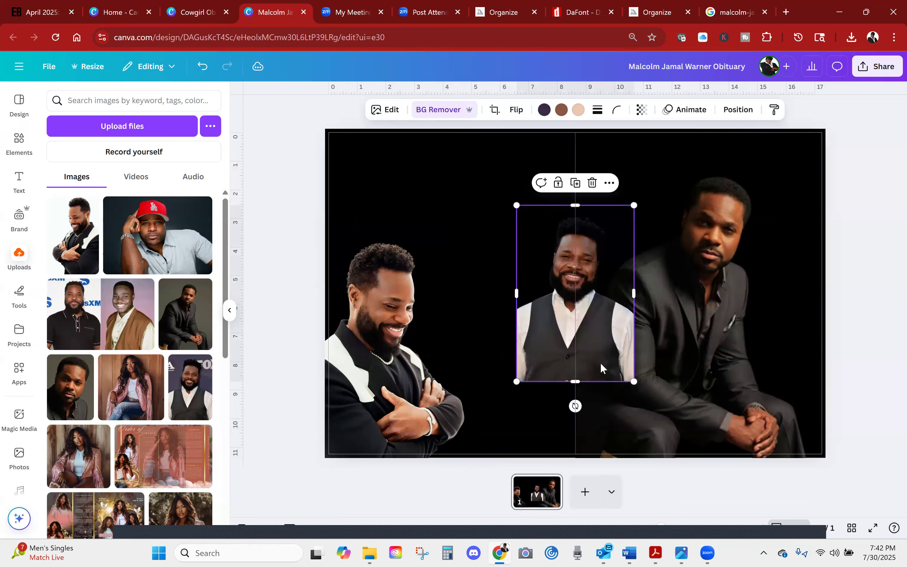
drag(610, 342, 669, 310)
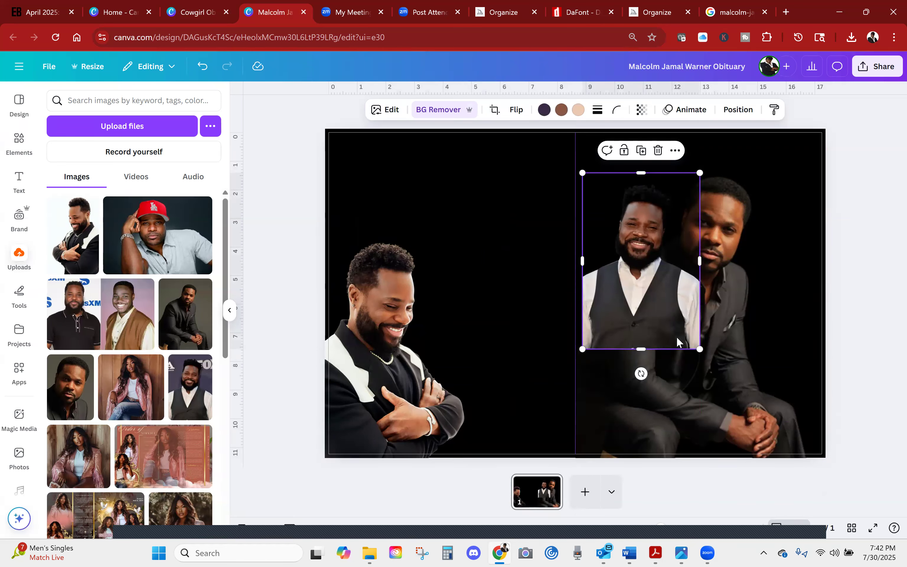
Move the dark-vest portrait behind the seated figure in the layer order and nudge it upward beside his head.
click(736, 113)
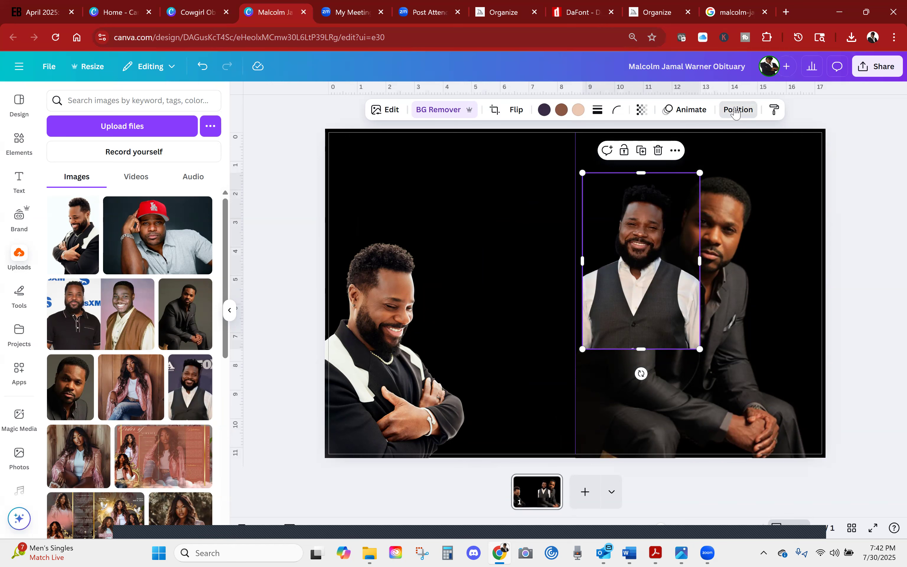
click(736, 113)
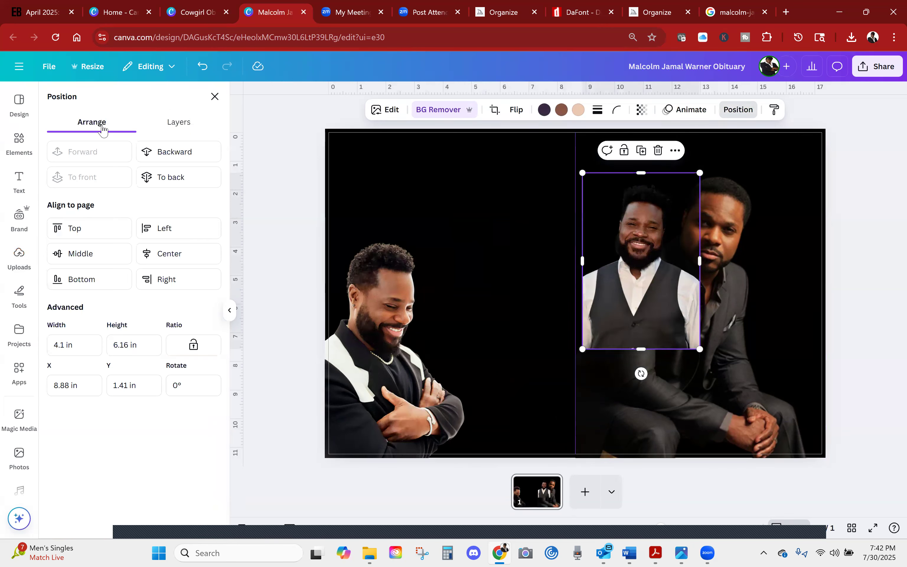
click(185, 127)
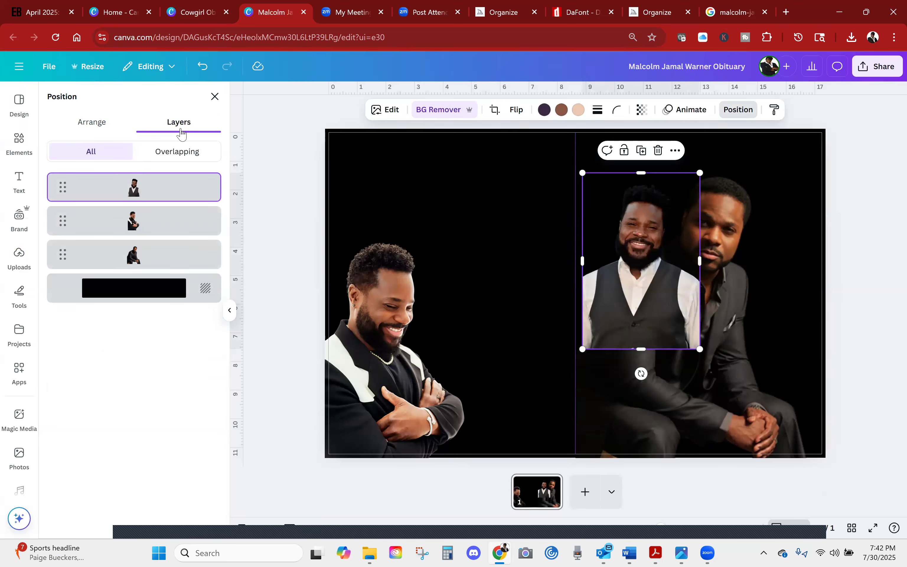
mouse_move(144, 200)
drag(111, 190, 110, 271)
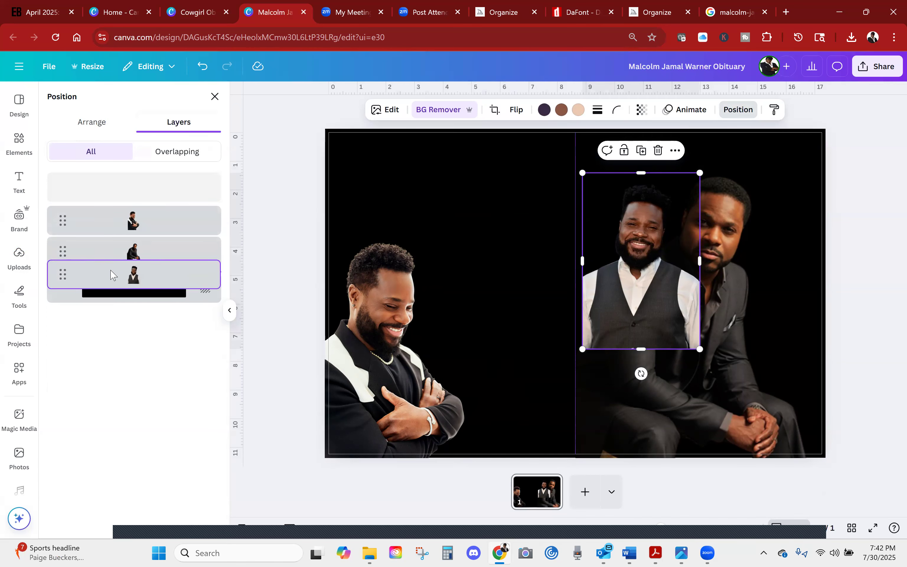
mouse_move(645, 214)
mouse_down()
mouse_move(652, 206)
mouse_move(649, 216)
mouse_move(771, 241)
mouse_move(753, 248)
mouse_move(630, 217)
mouse_move(647, 220)
mouse_up()
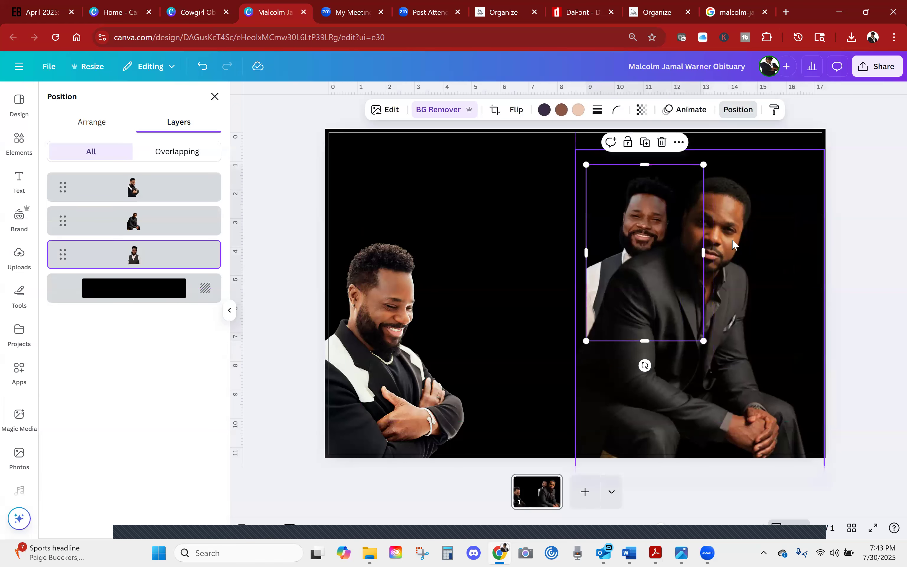
Flip the dark-vest portrait behind the seated figure horizontally.
click(723, 235)
click(719, 163)
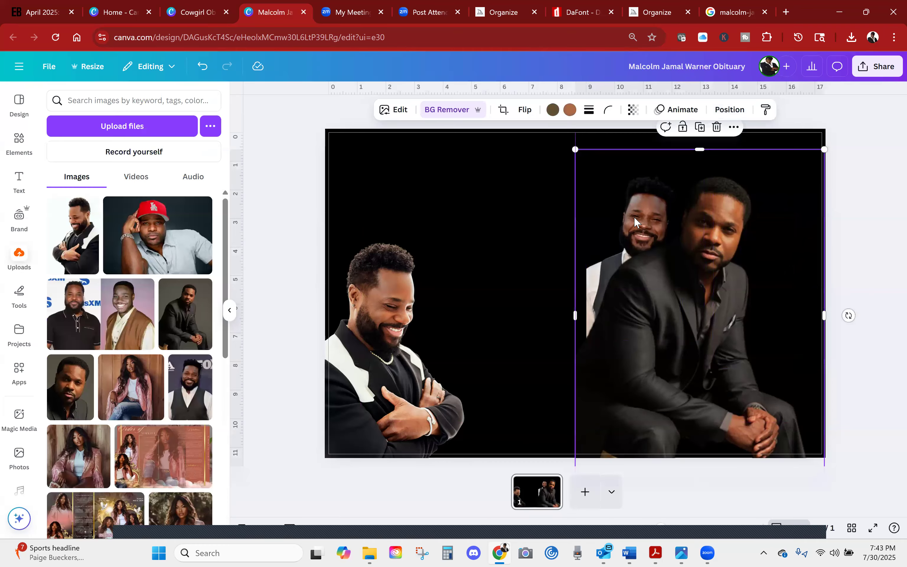
click(727, 108)
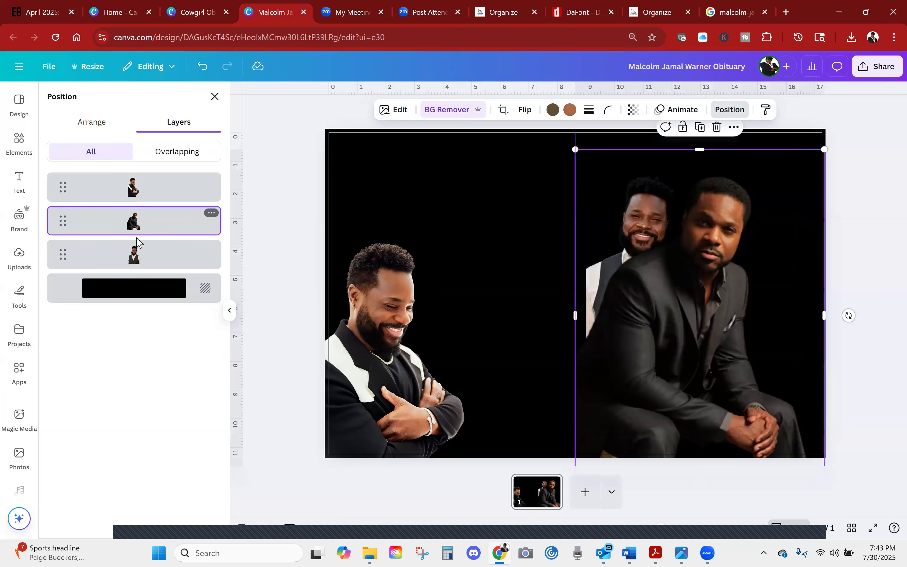
click(666, 287)
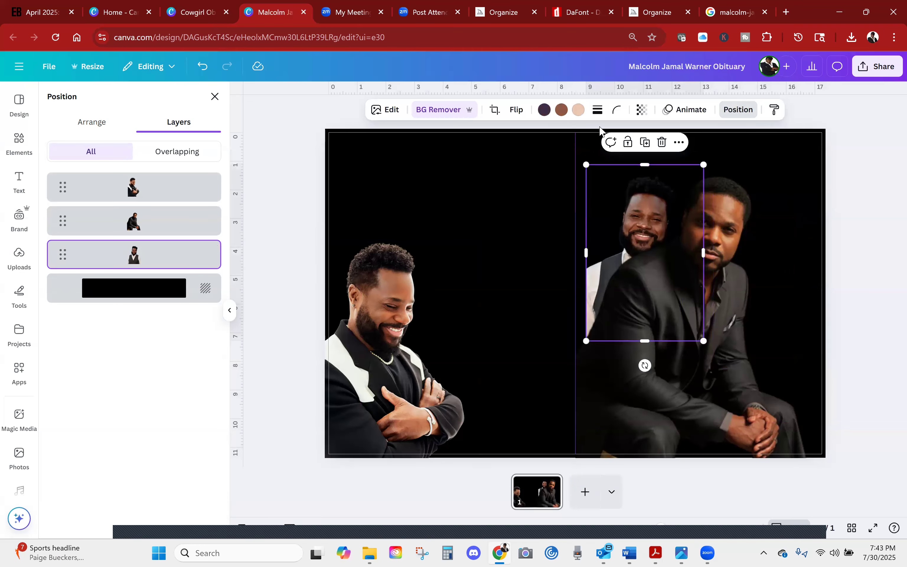
click(517, 115)
click(518, 138)
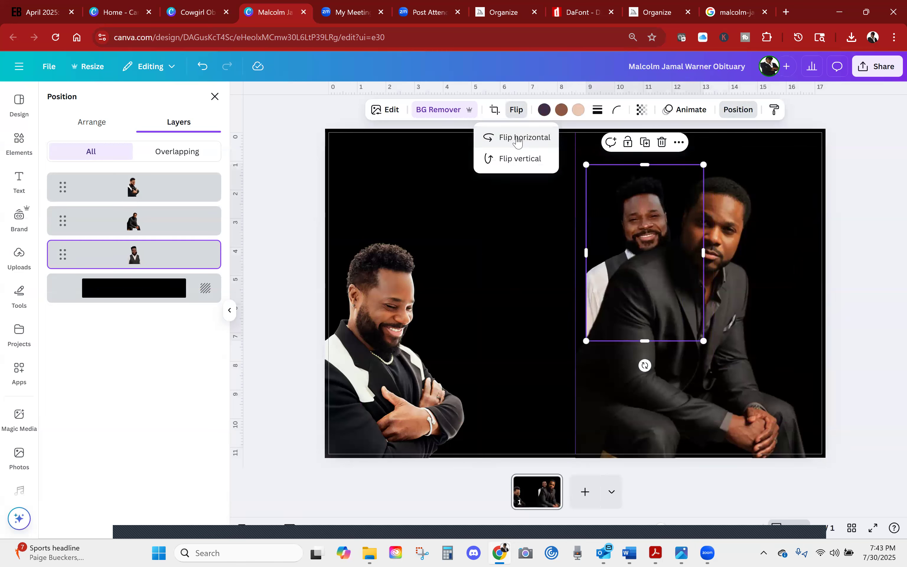
Shift the seated portrait slightly down and outward, and align the dark-vest portrait's edge with the page's center fold.
click(722, 399)
drag(688, 403, 698, 419)
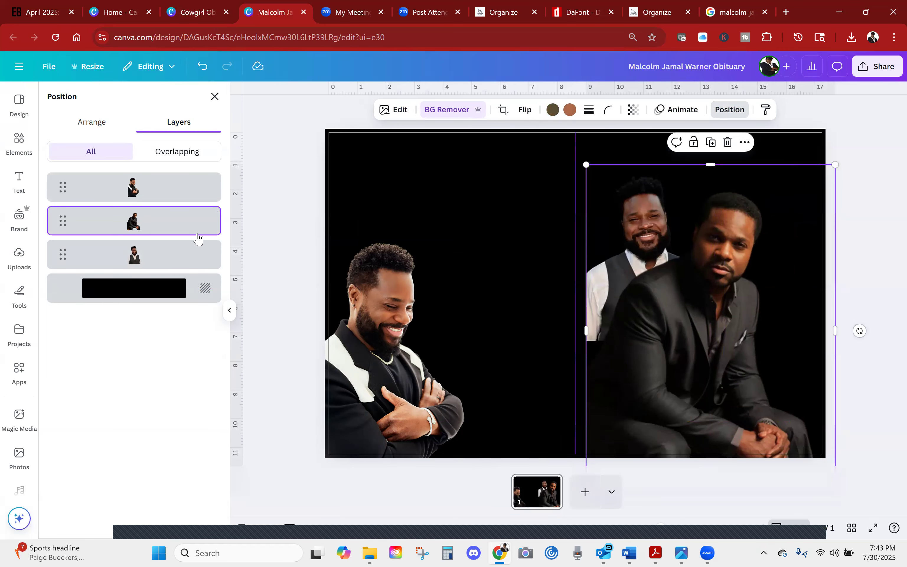
click(124, 258)
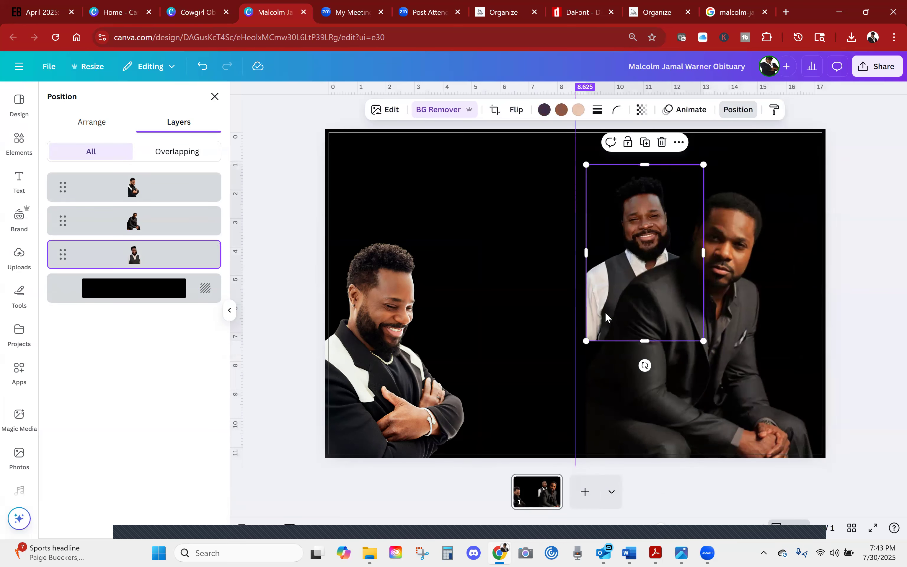
drag(586, 341, 619, 299)
drag(590, 207, 561, 185)
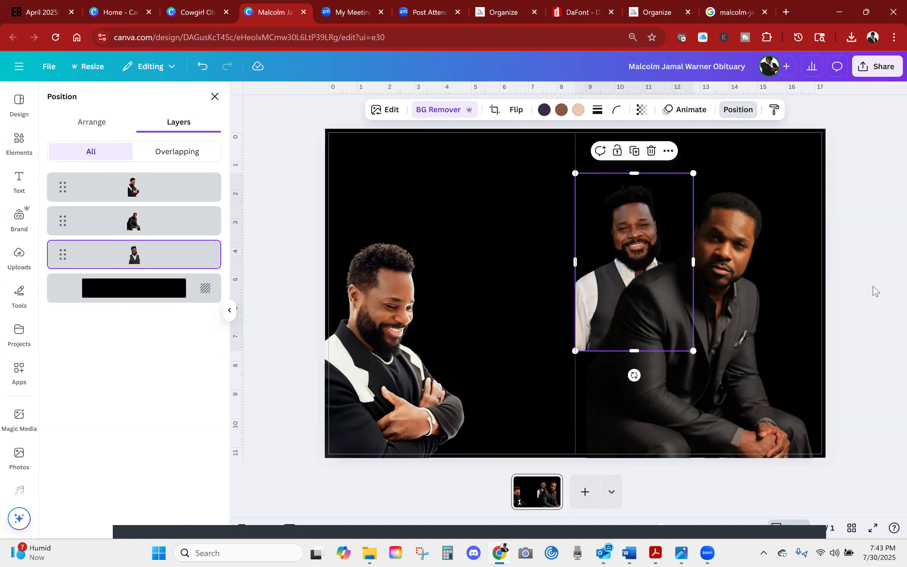
key(Escape)
click(871, 317)
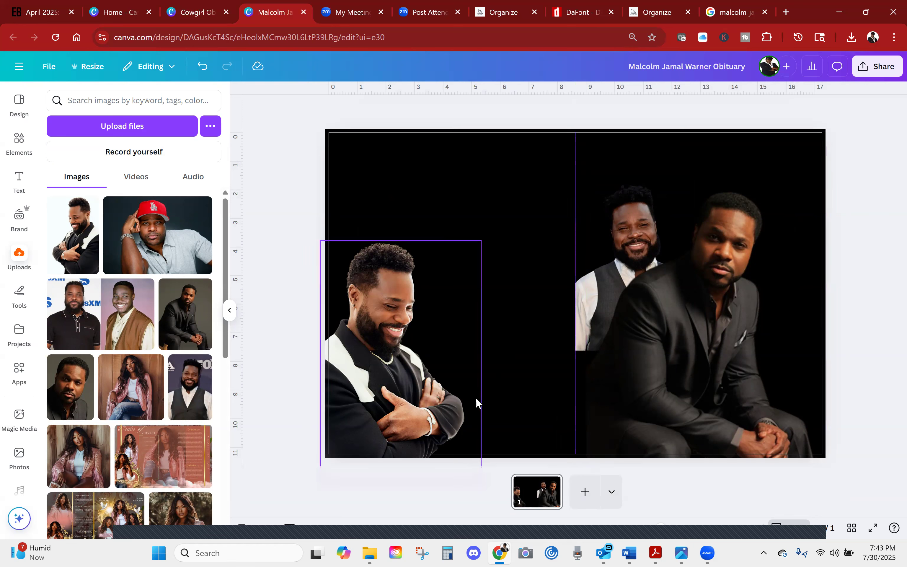
Add the uploaded side-by-side photo, crop it to the man in the black polo, and remove its background.
click(67, 322)
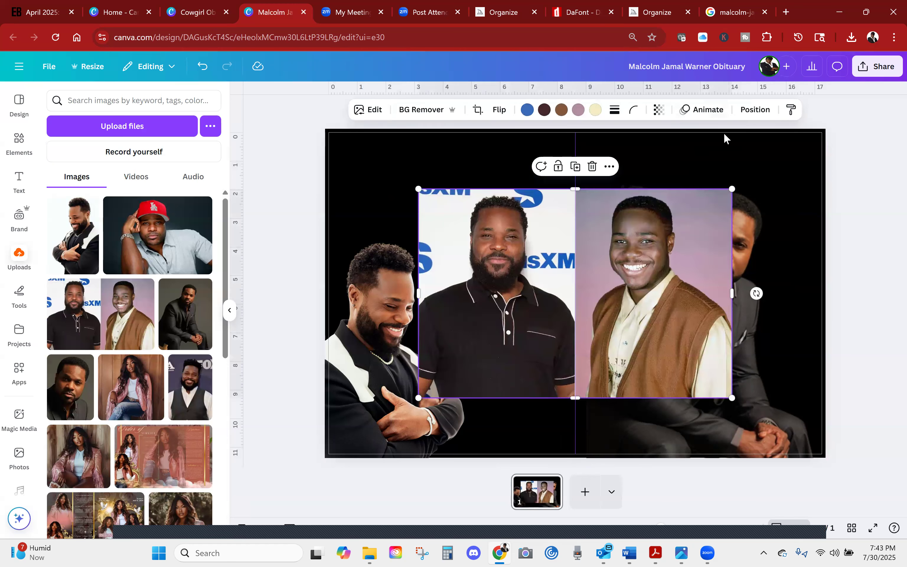
drag(726, 294, 576, 304)
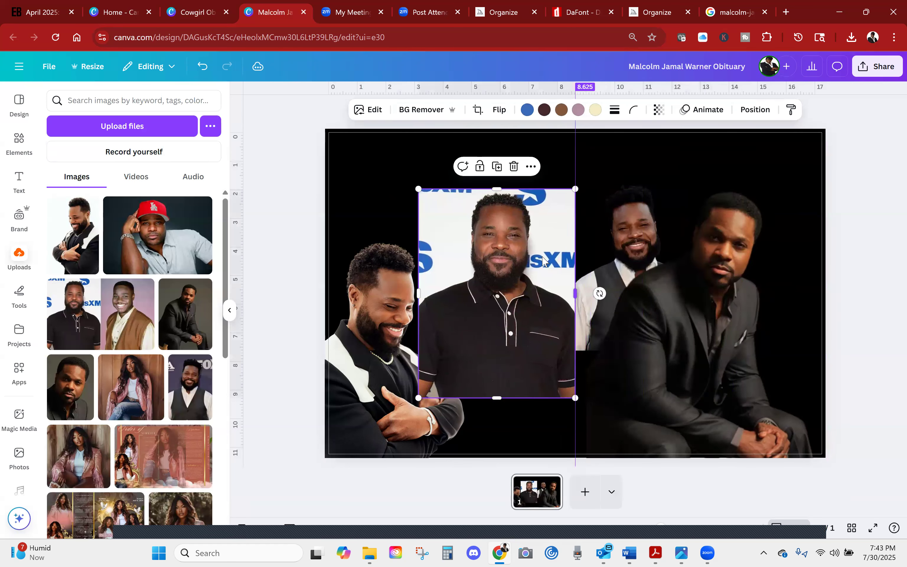
click(419, 112)
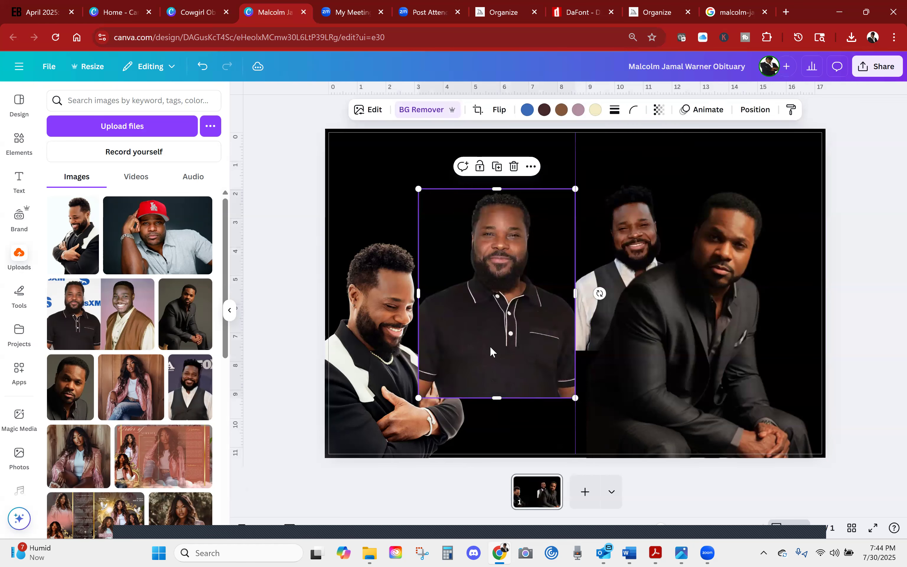
Layer the black-polo portrait behind the seated figure and place it beside his head at the page's right edge.
click(756, 110)
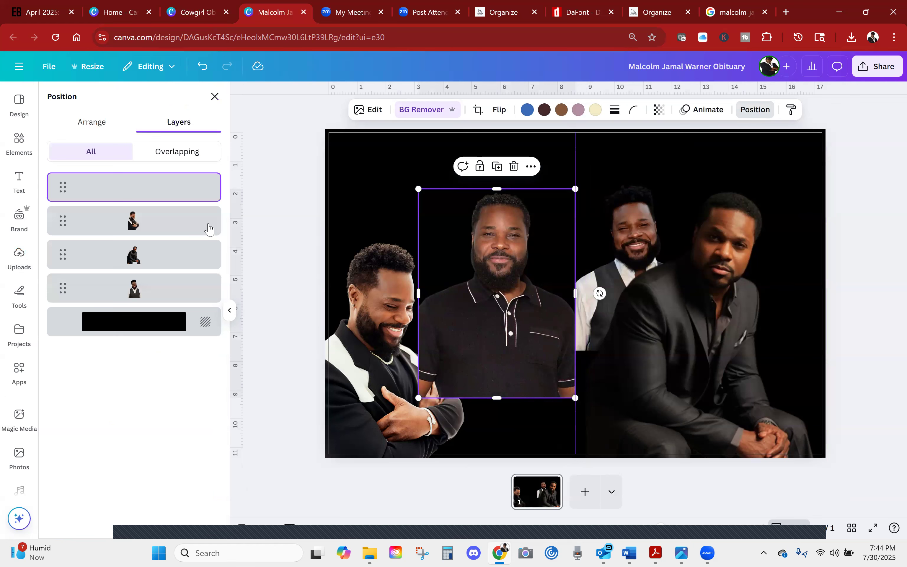
drag(130, 191, 131, 273)
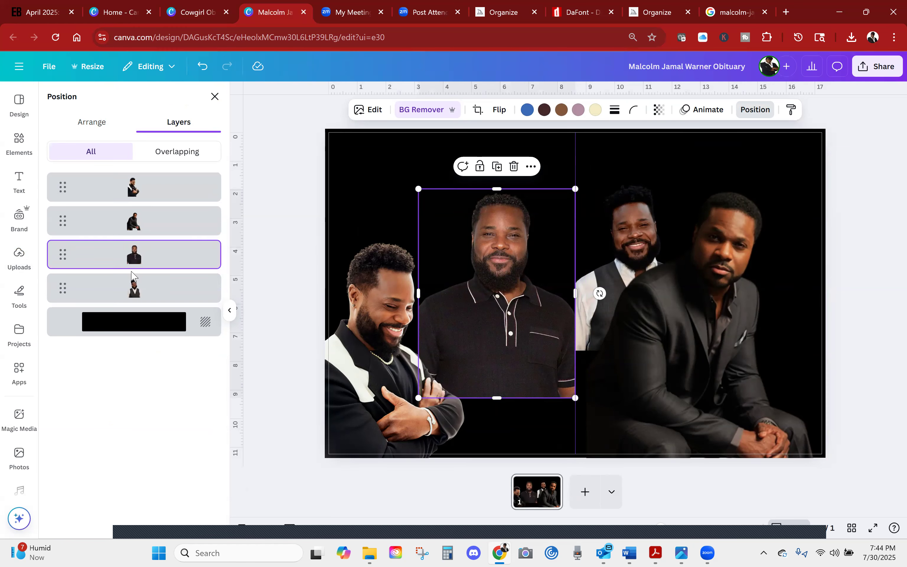
drag(527, 271, 804, 263)
mouse_move(667, 325)
mouse_down()
mouse_move(650, 320)
mouse_move(664, 321)
mouse_up()
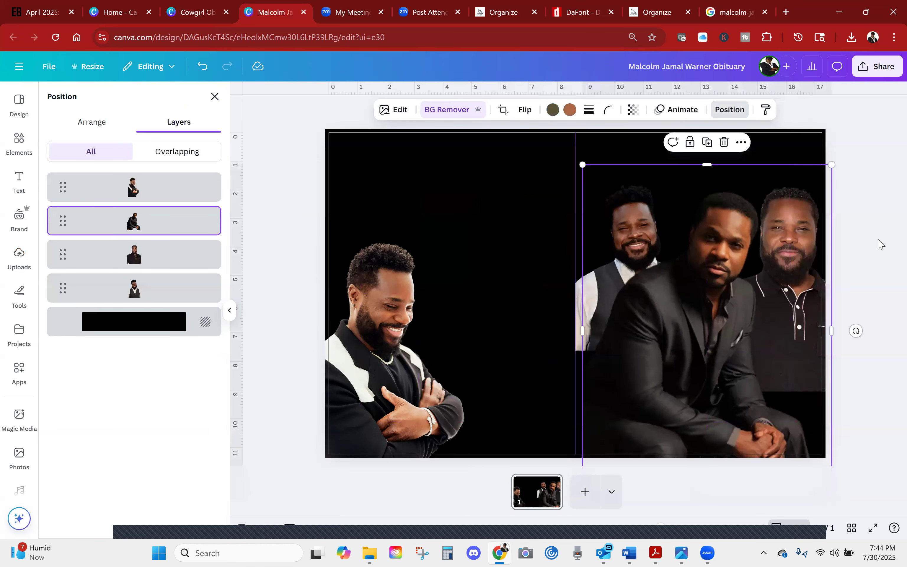
click(879, 245)
click(788, 238)
drag(782, 239, 794, 239)
click(352, 243)
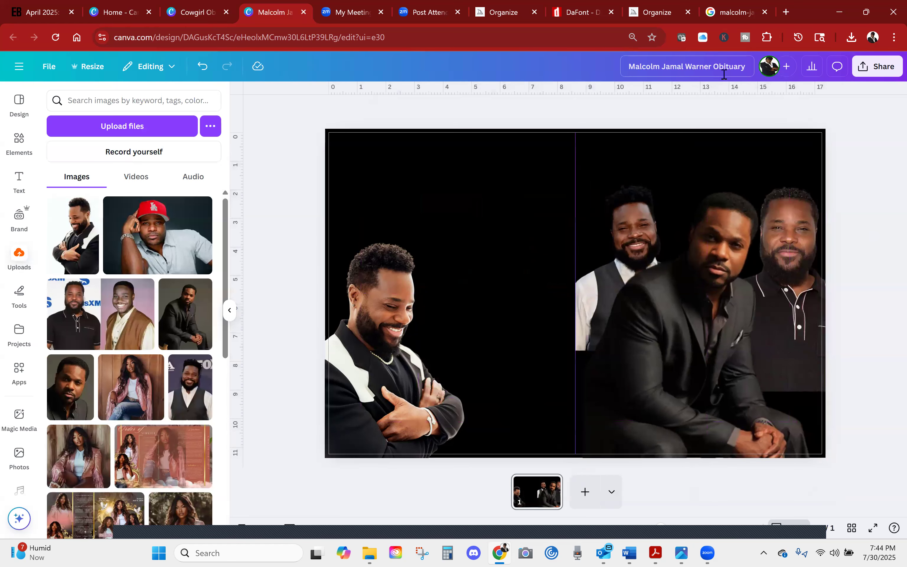
Shrink the black-polo portrait to fit within the page's right edge, and shift the seated portrait back toward the center fold.
click(729, 198)
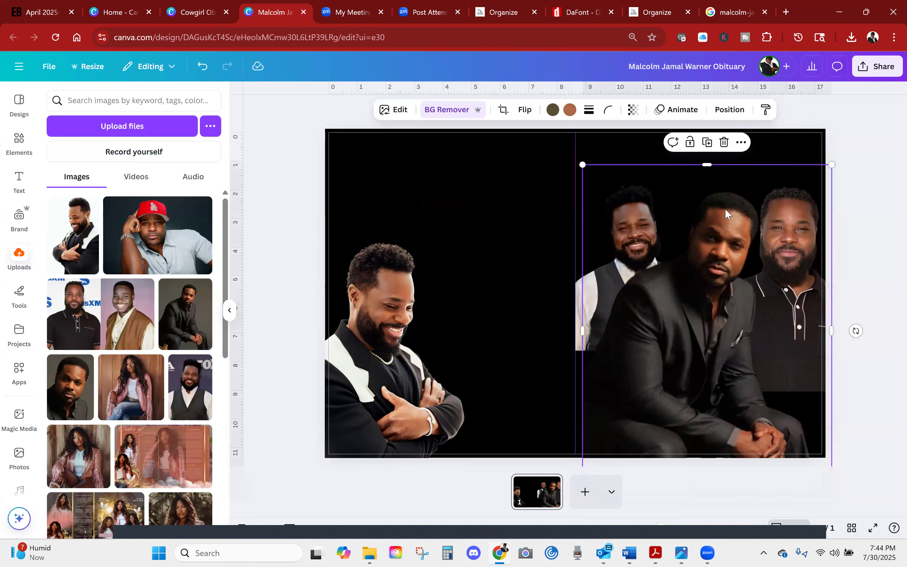
click(730, 110)
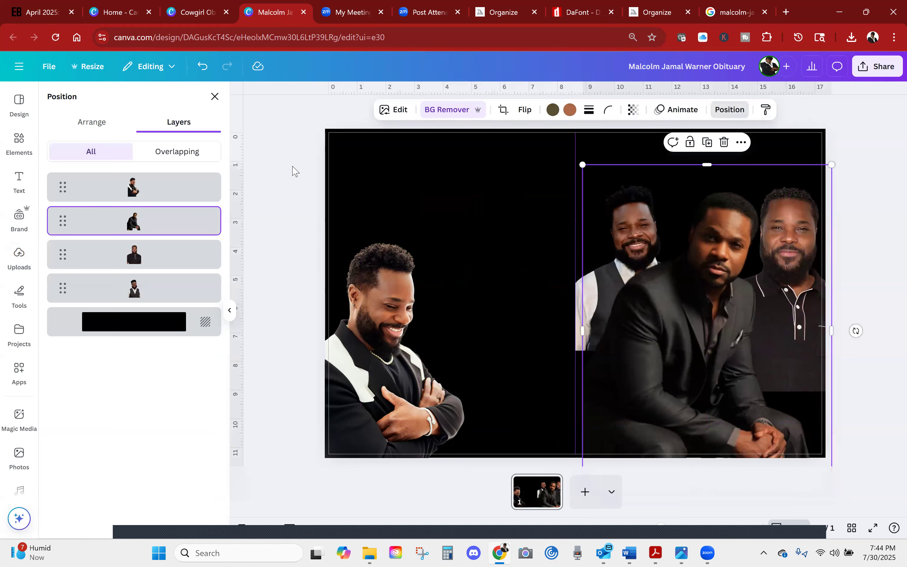
click(151, 258)
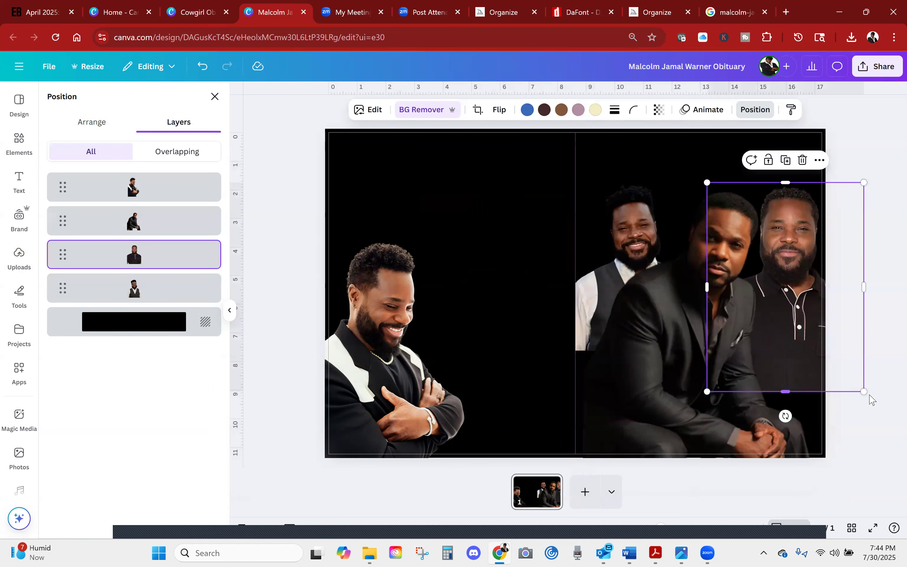
drag(863, 391, 808, 339)
drag(777, 294, 785, 314)
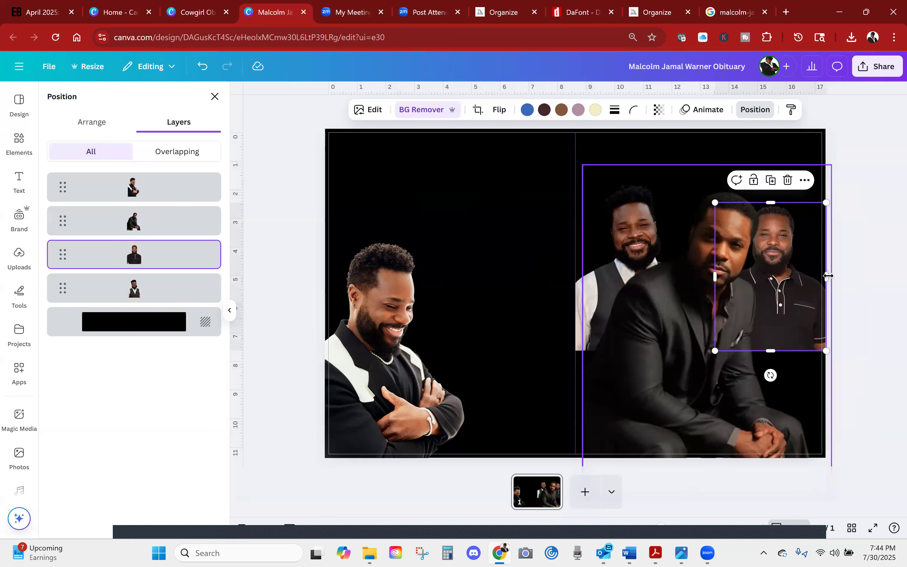
click(694, 284)
drag(670, 295, 676, 293)
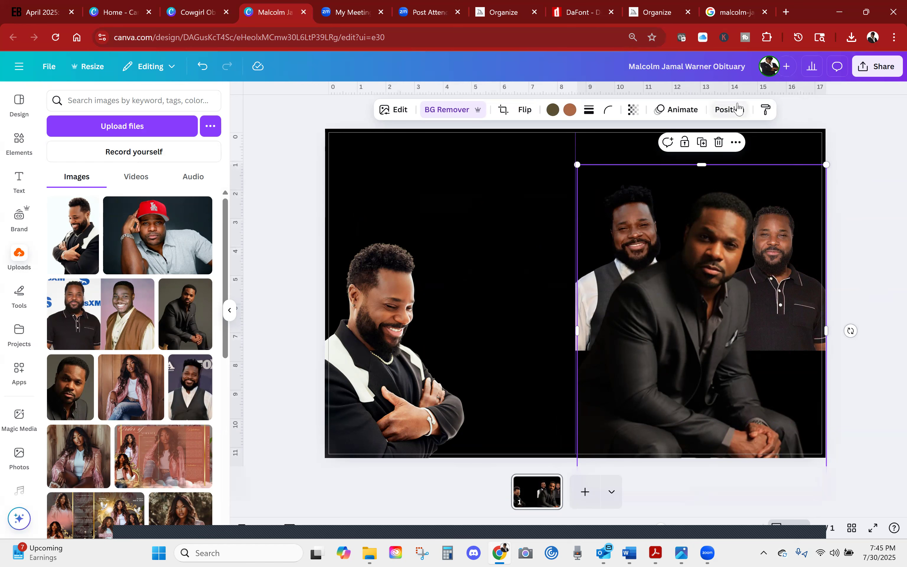
Select the dark-vest portrait, find and open the Image Blender app, and choose its Linear blending tool.
click(729, 109)
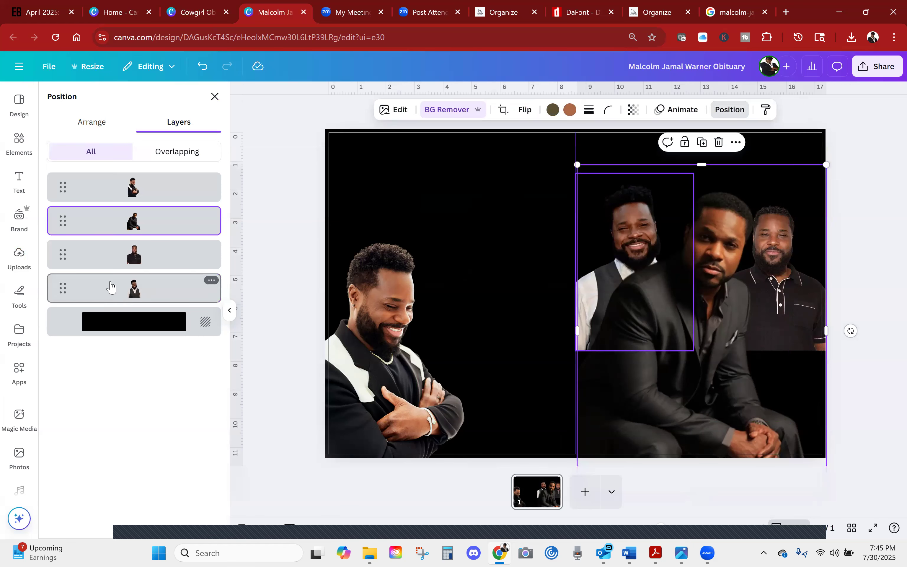
click(114, 289)
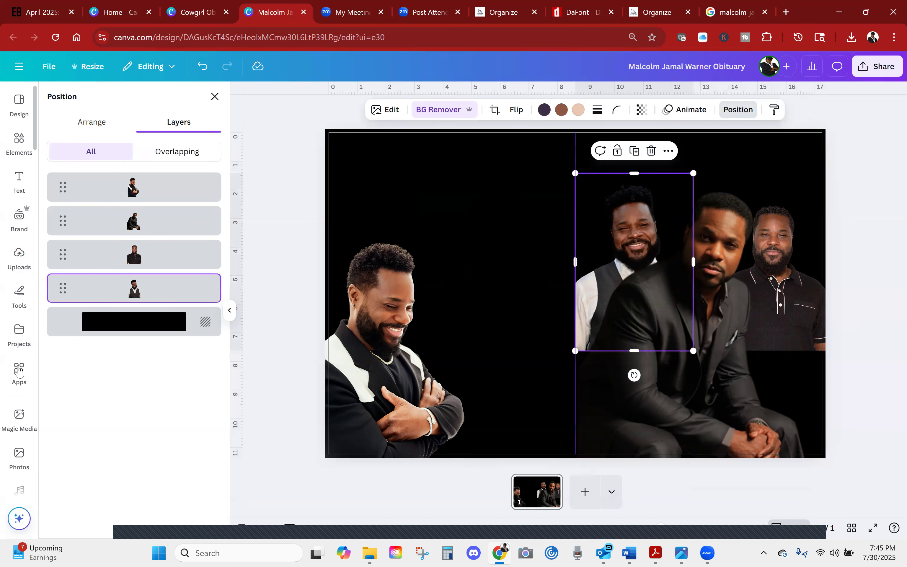
click(19, 370)
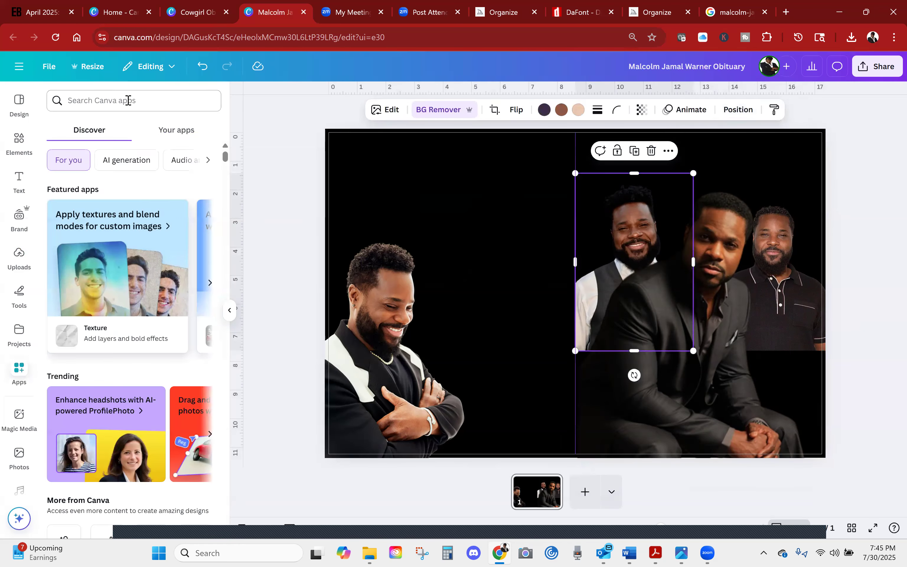
click(128, 100)
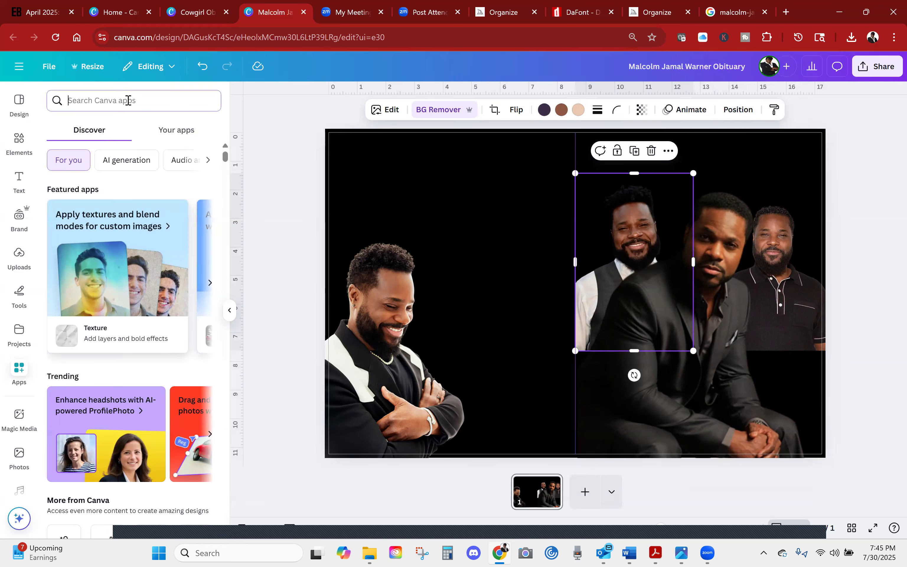
text(i)
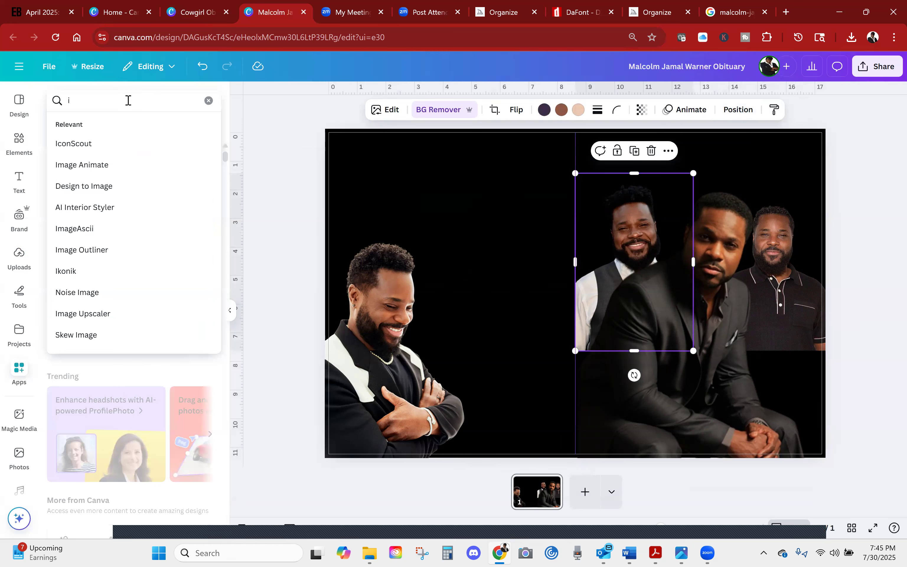
text(ma)
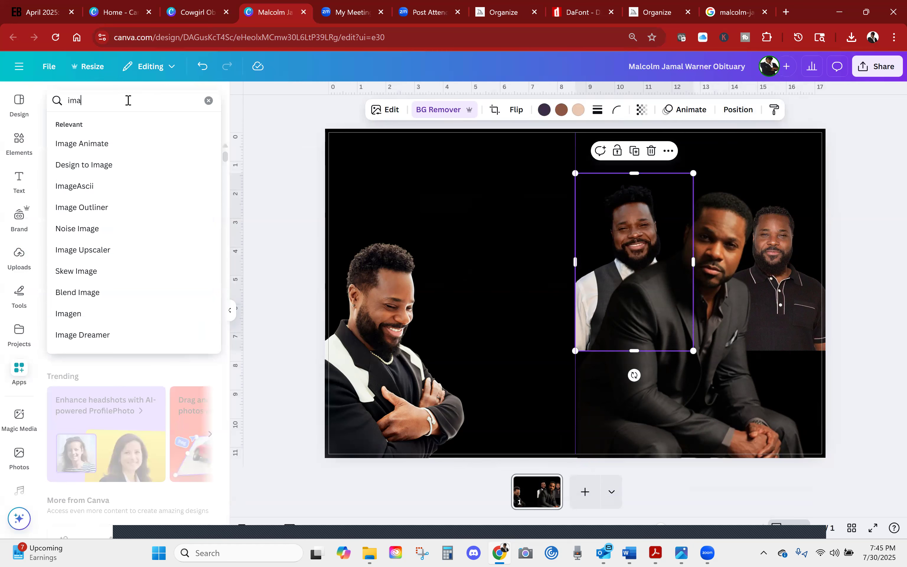
text(ge blen)
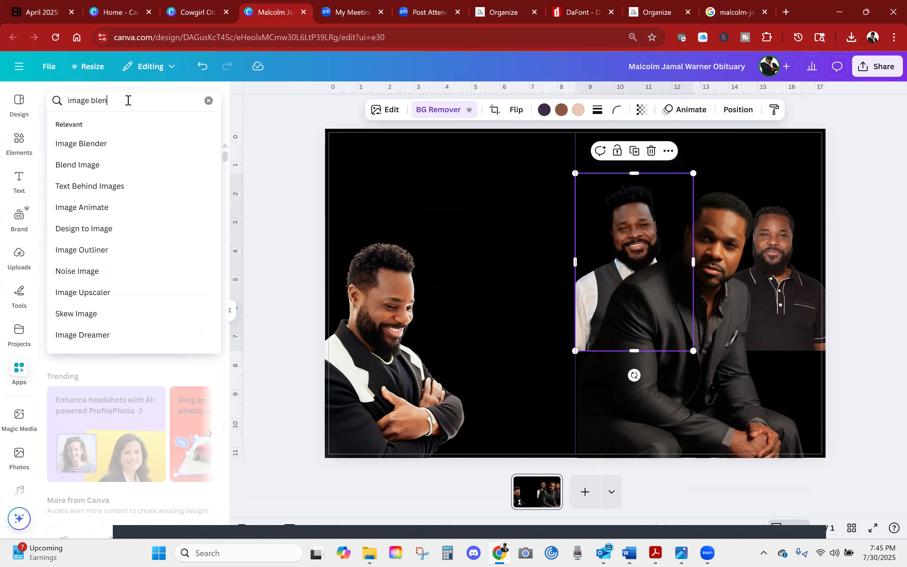
click(93, 144)
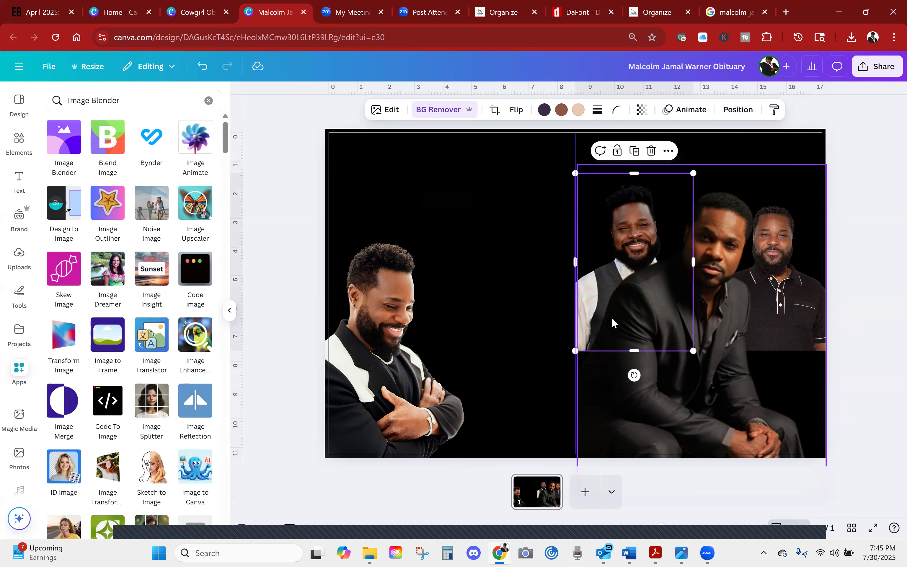
click(64, 145)
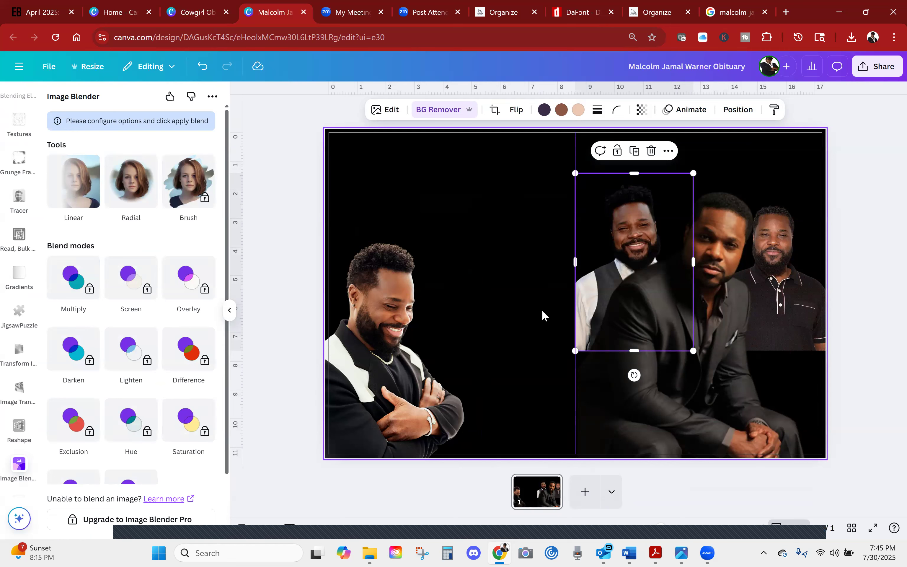
click(79, 188)
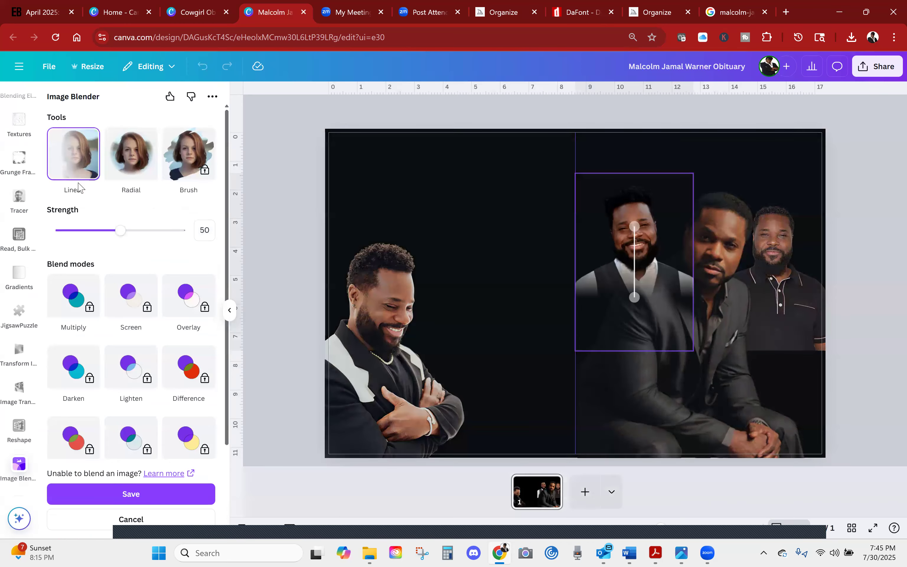
Angle the linear fade on the dark-vest portrait toward its lower-left side and save the blend.
drag(634, 297, 599, 296)
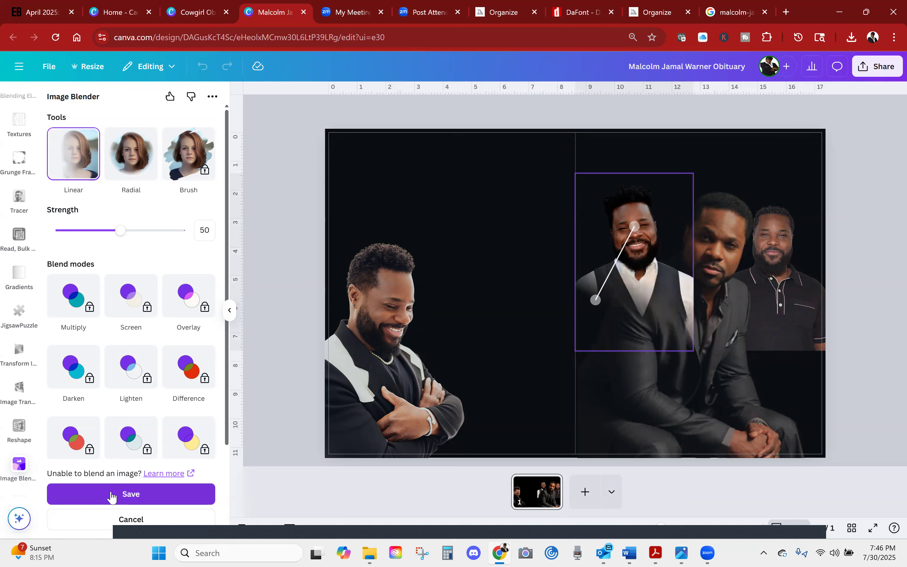
click(175, 498)
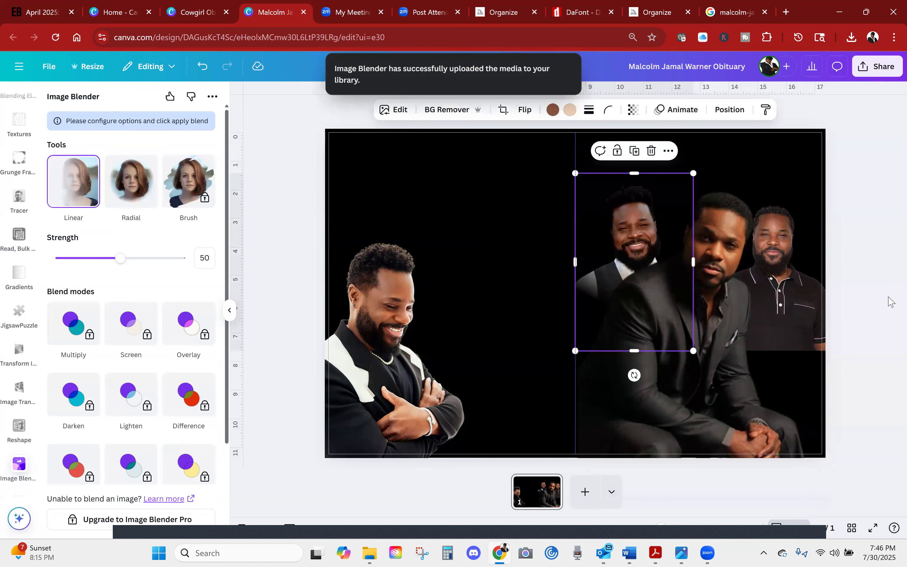
Select the black-polo portrait's layer, reopen the Image Blender app, and apply its Linear blending tool to the portrait.
click(728, 110)
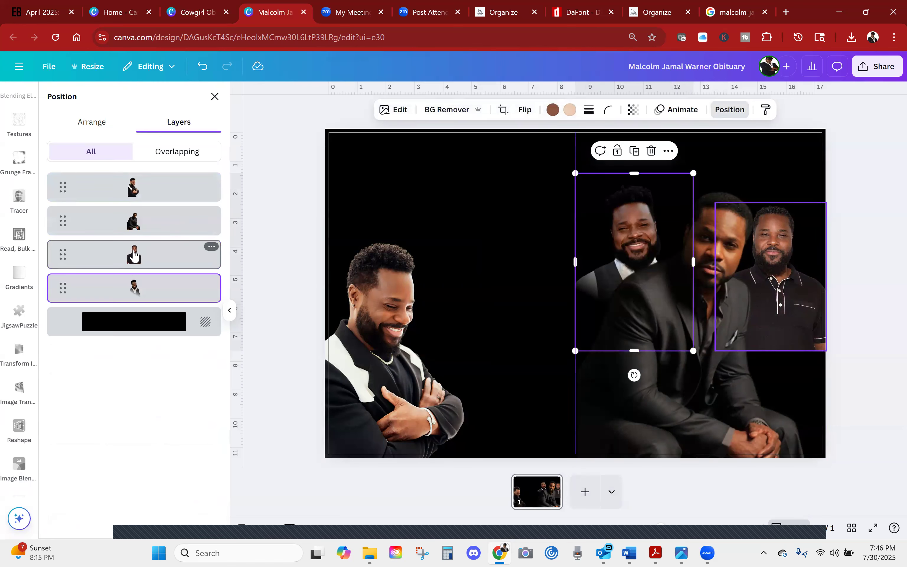
click(136, 257)
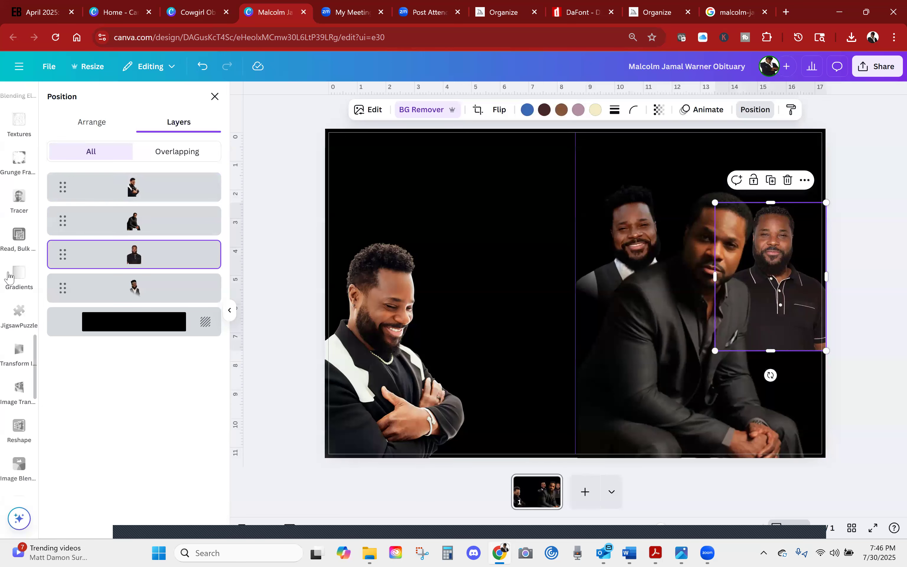
scroll(8, 285, up, 5)
scroll(11, 283, up, 10)
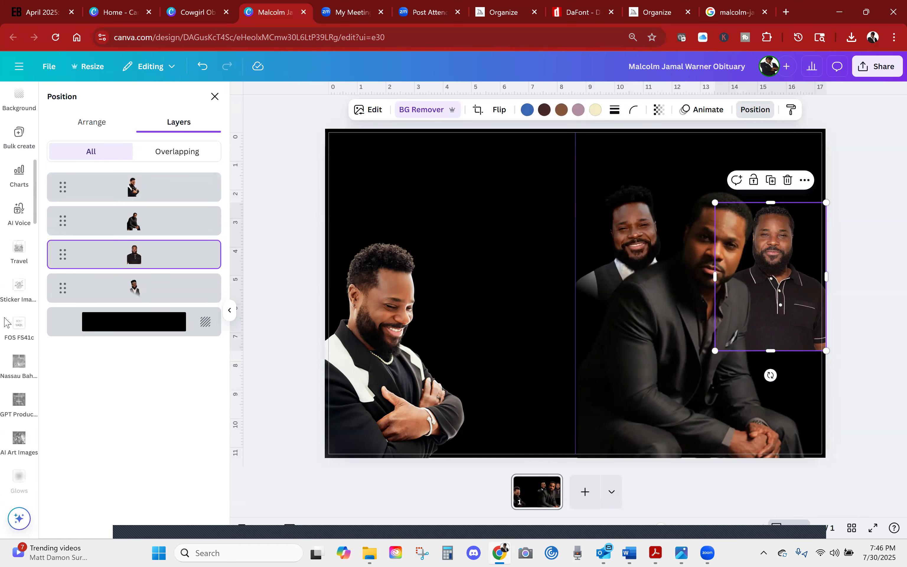
scroll(23, 280, up, 5)
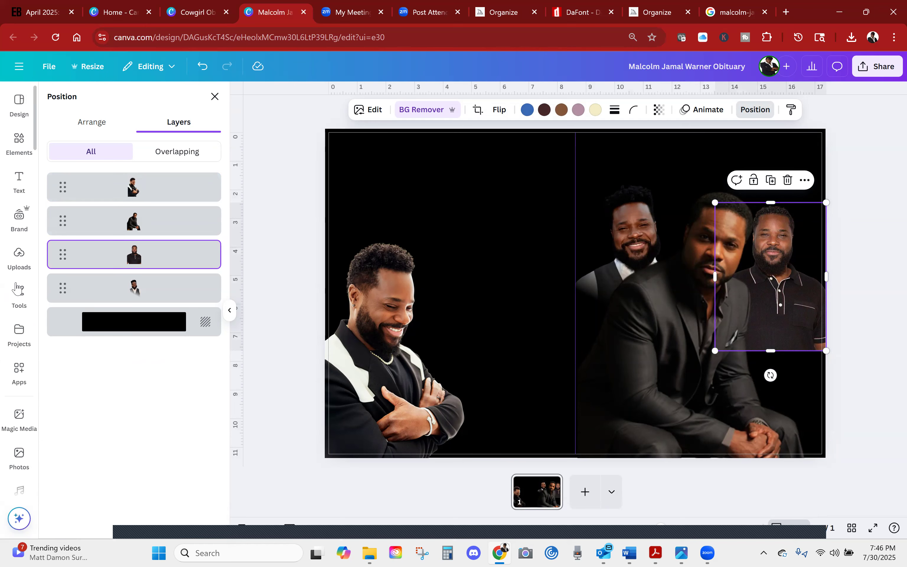
click(19, 371)
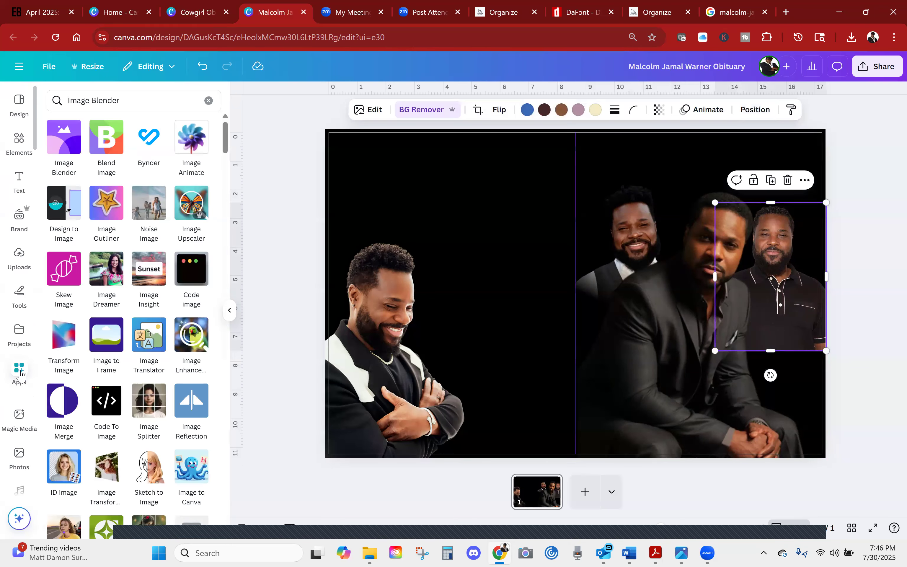
click(59, 152)
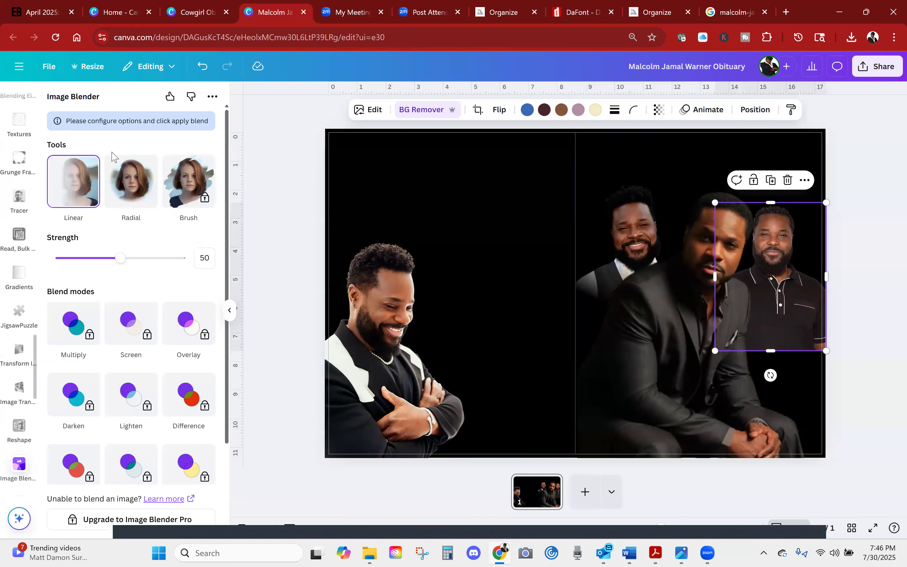
click(68, 192)
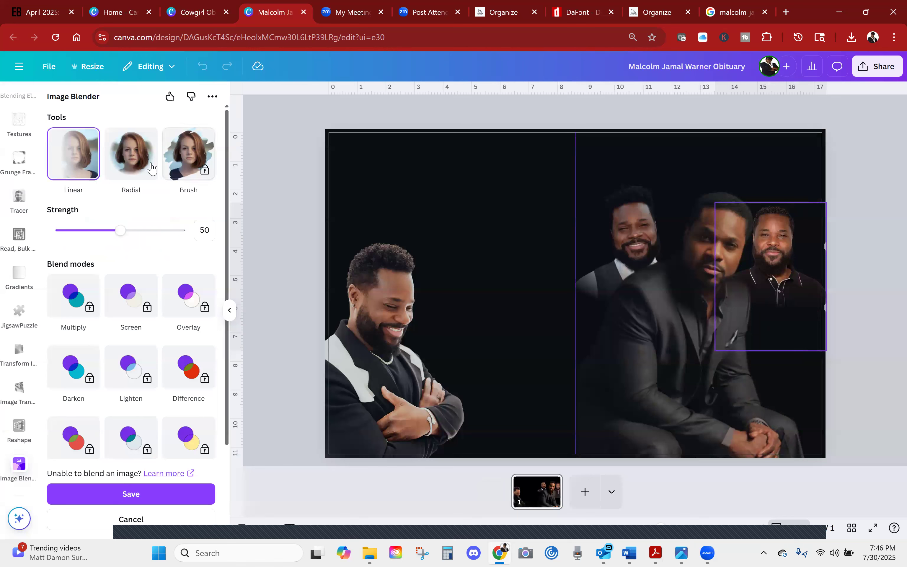
Try Radial blending on the black-polo portrait with the circle moved over the man, and switch back to Linear.
click(138, 167)
click(80, 157)
click(122, 154)
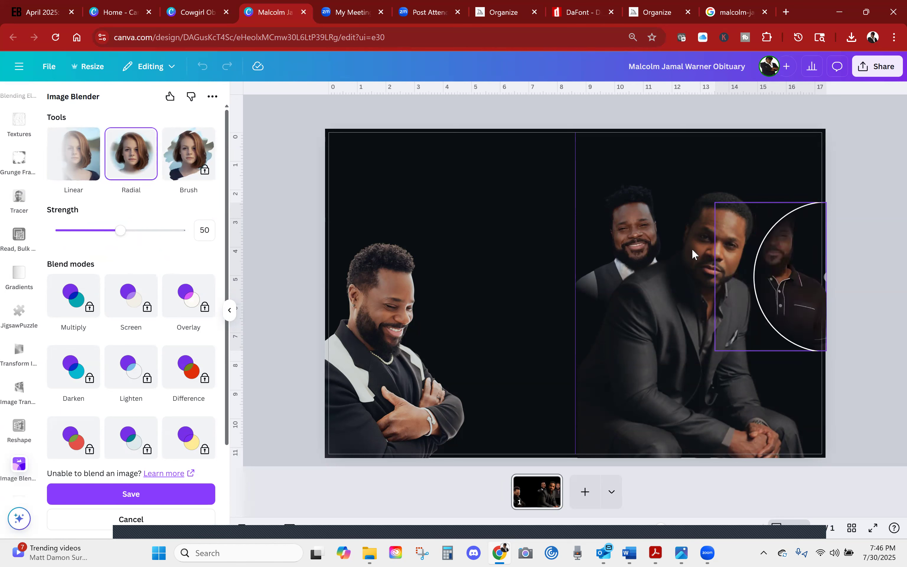
drag(807, 291, 754, 288)
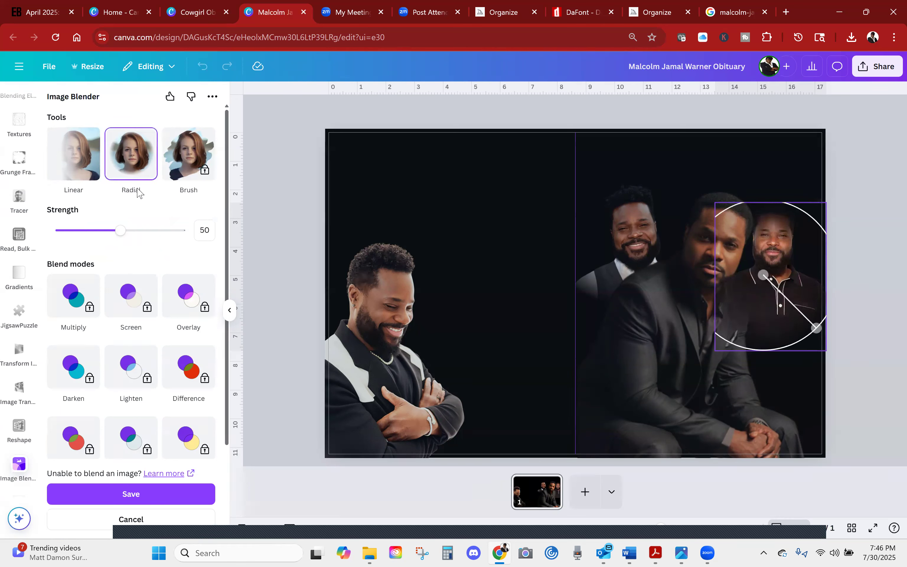
click(80, 164)
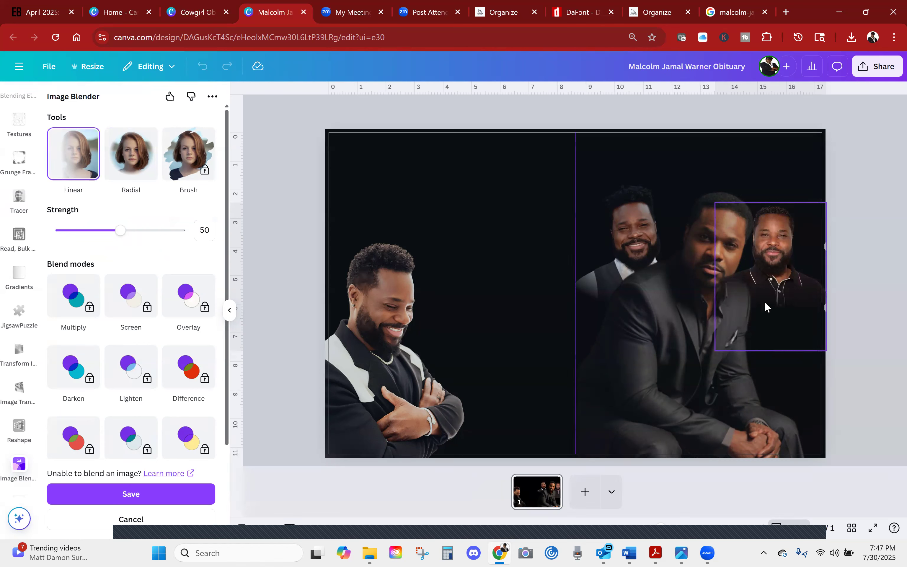
click(127, 164)
drag(754, 277, 628, 404)
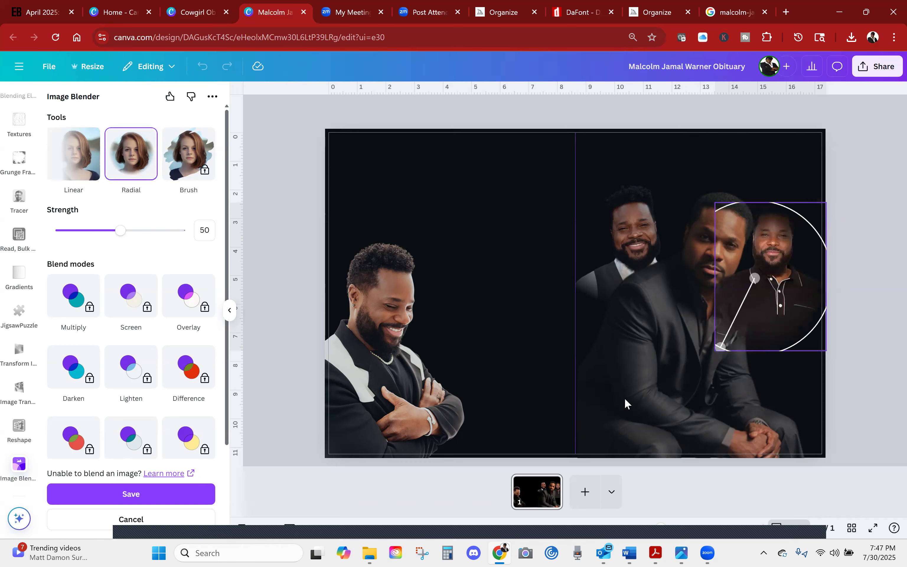
click(69, 153)
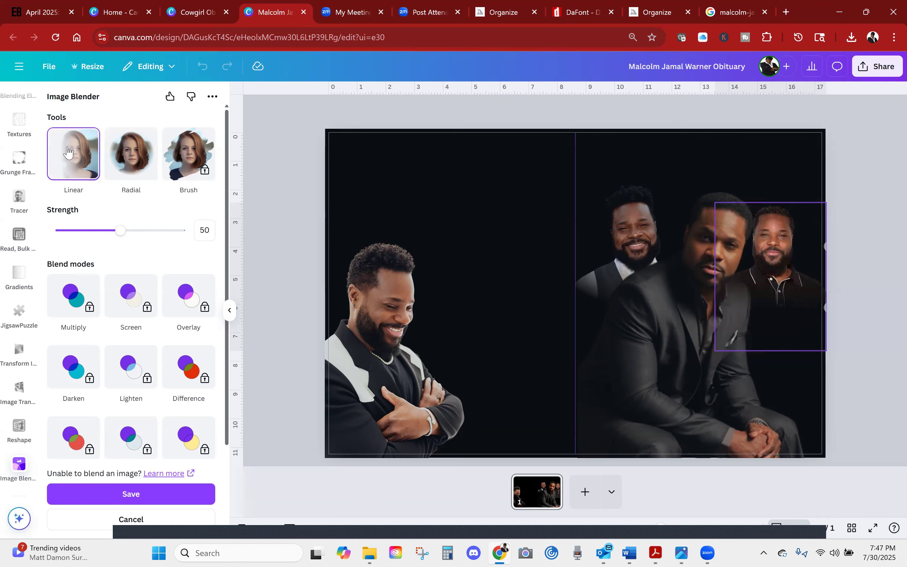
click(774, 239)
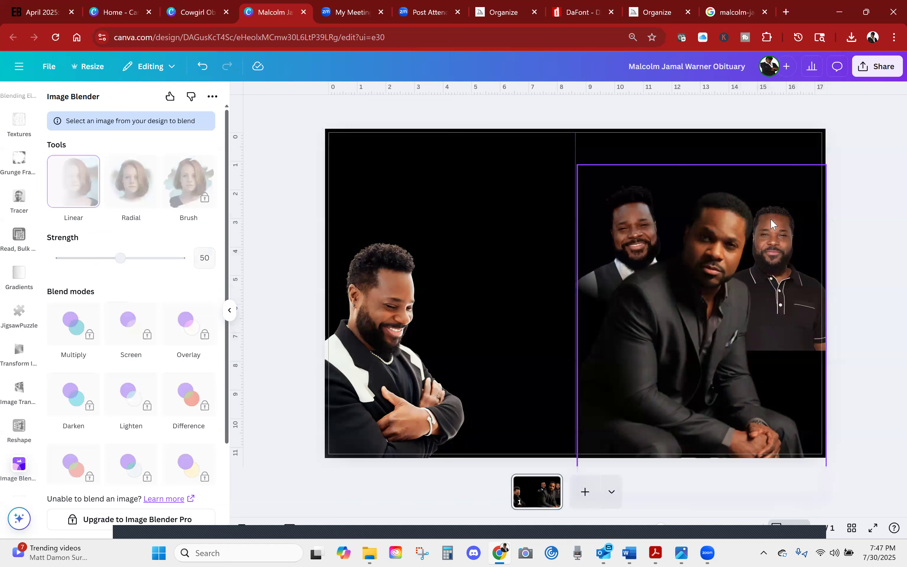
Try a linear blend with strength 36 on the polo-shirt portrait.
click(720, 111)
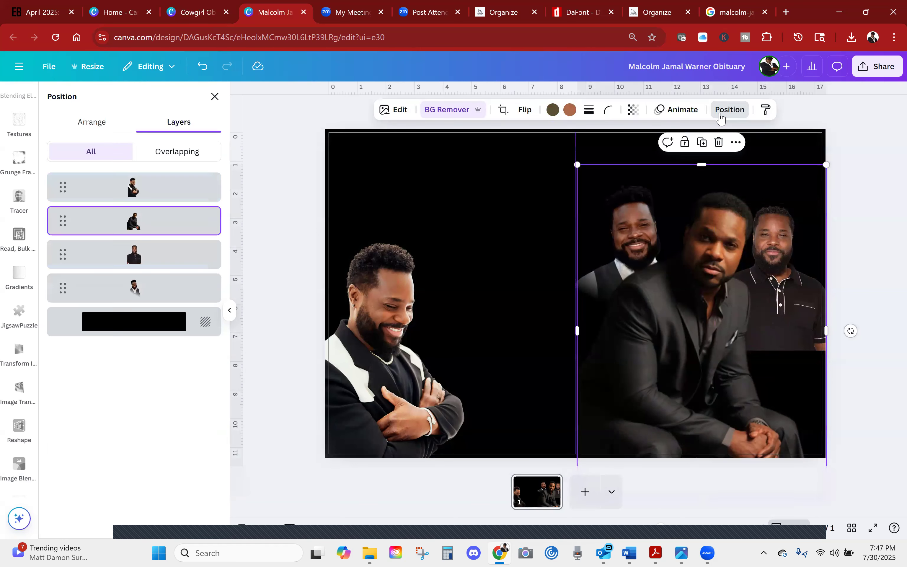
click(111, 248)
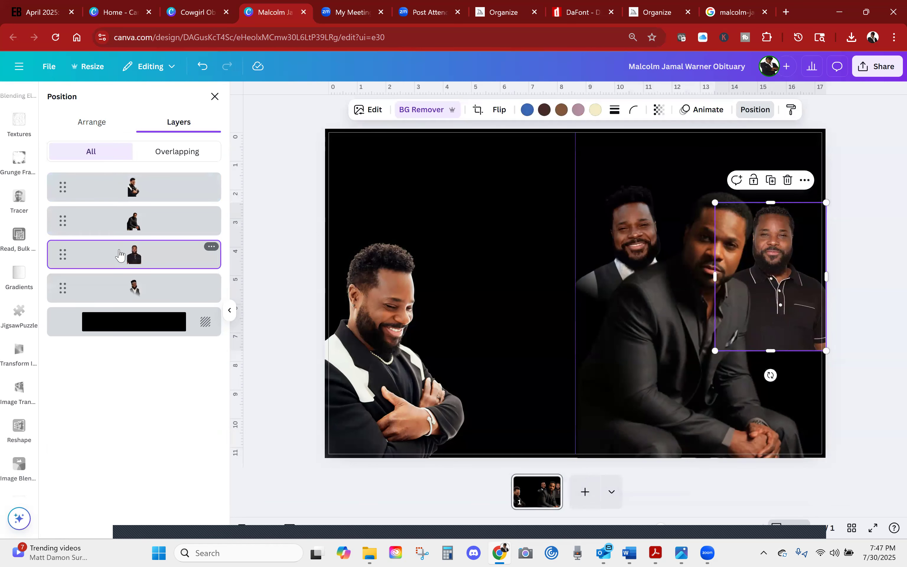
click(214, 96)
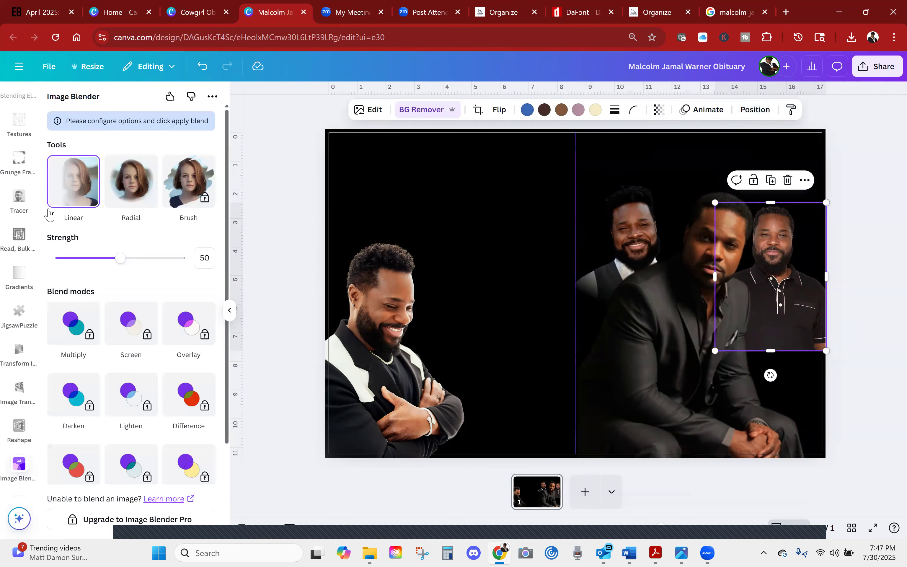
click(135, 185)
click(80, 186)
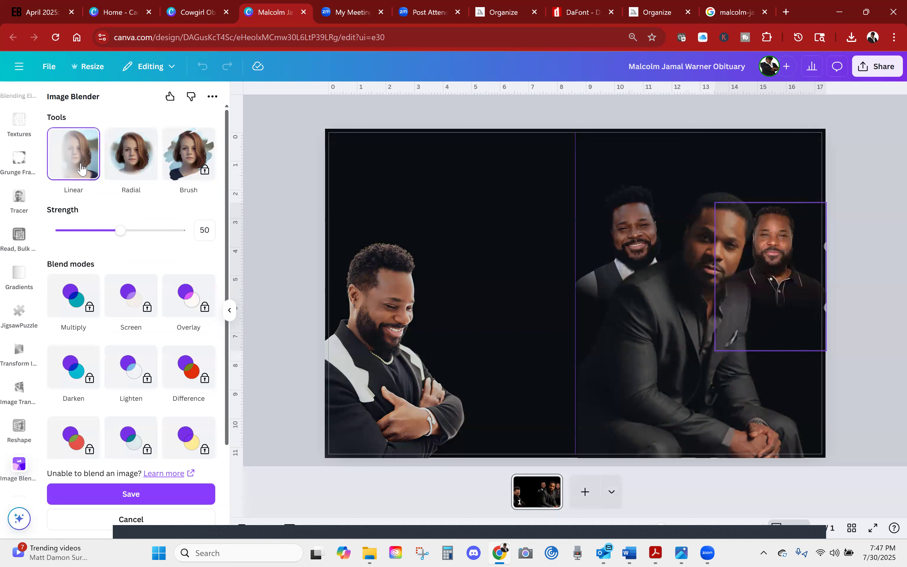
drag(120, 231, 108, 251)
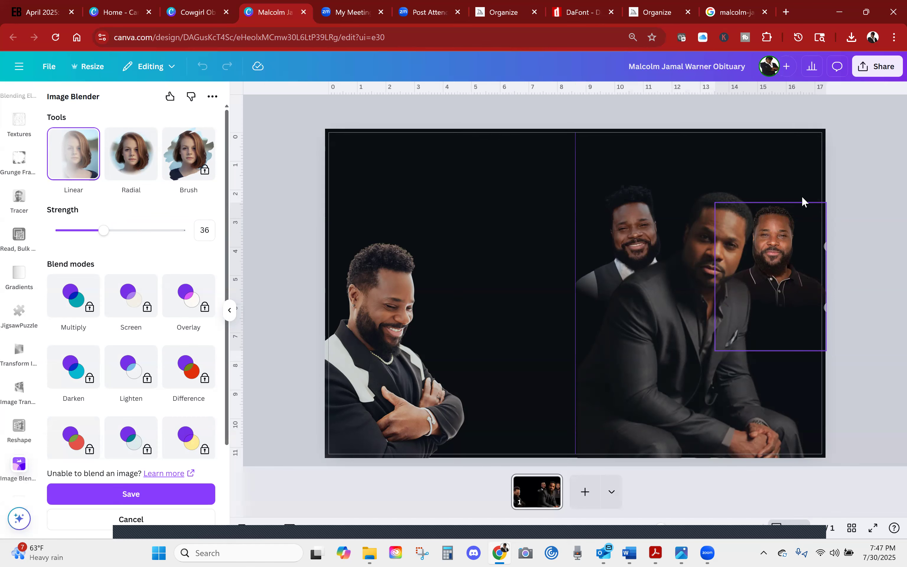
click(137, 520)
Place the polo-shirt portrait on the empty black area, apply a linear blend with strength 0, and return it beside the seated man.
drag(779, 289, 500, 258)
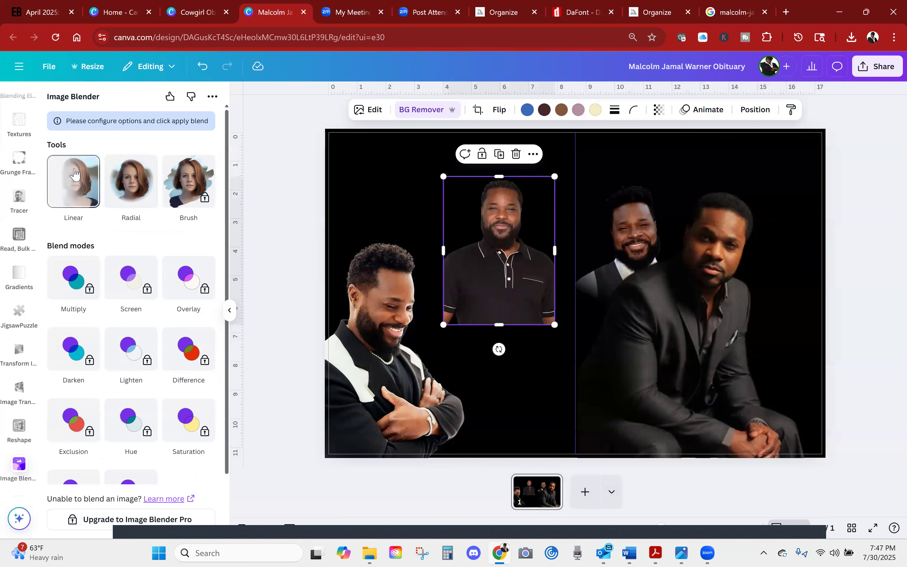
click(75, 181)
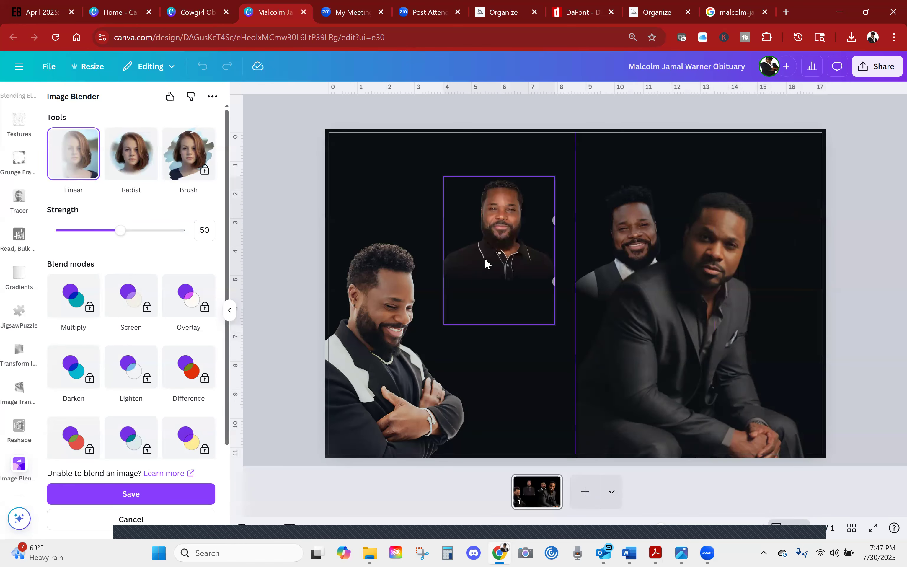
drag(121, 230, 52, 229)
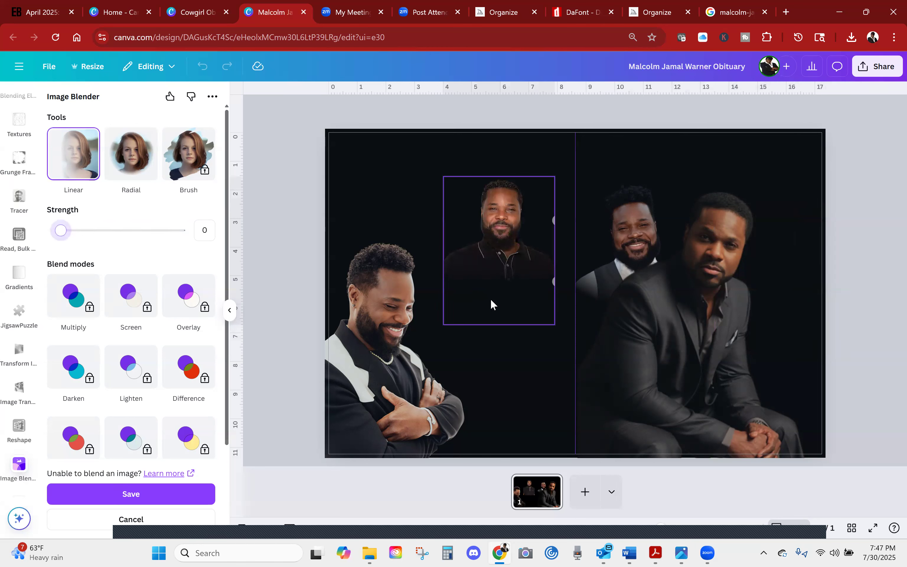
click(164, 496)
click(157, 499)
drag(492, 256, 765, 265)
Reposition the large seated-man photo between the two smaller portraits on the front cover.
drag(712, 292, 654, 318)
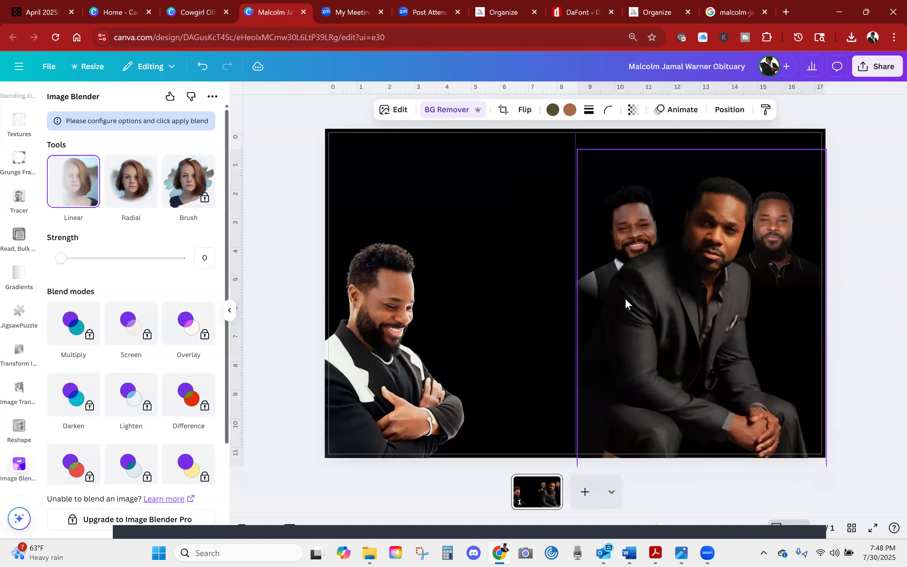
click(850, 245)
click(774, 226)
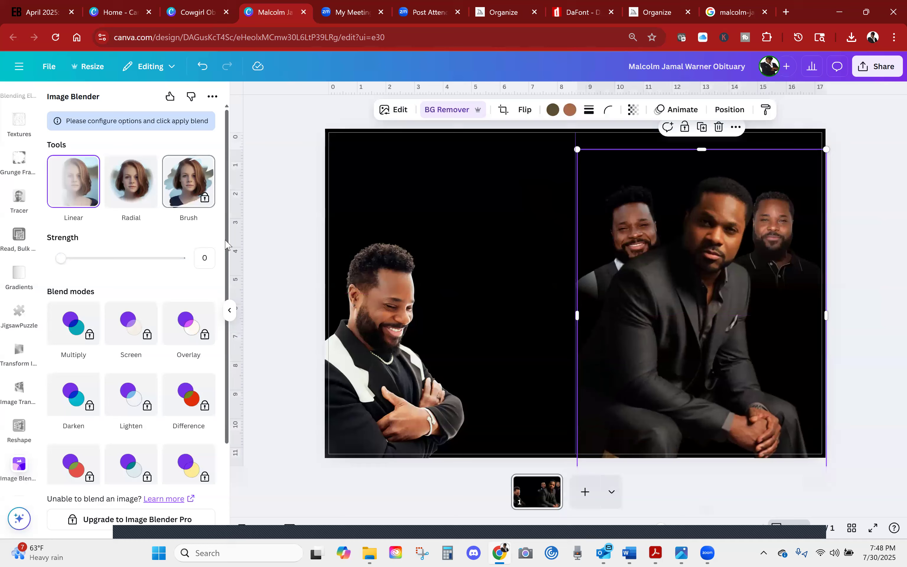
click(229, 310)
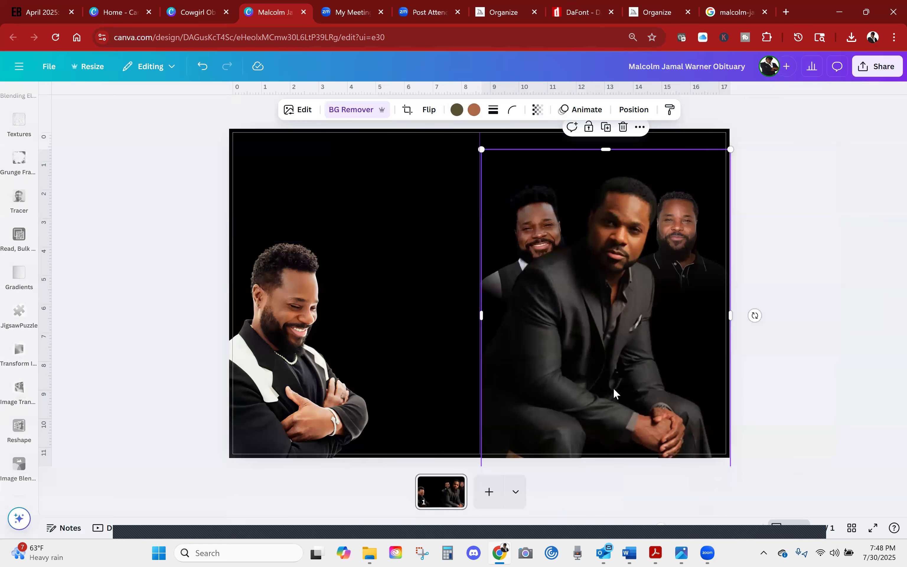
mouse_move(542, 358)
mouse_down()
mouse_move(565, 384)
mouse_move(548, 383)
mouse_move(541, 361)
mouse_move(546, 372)
mouse_up()
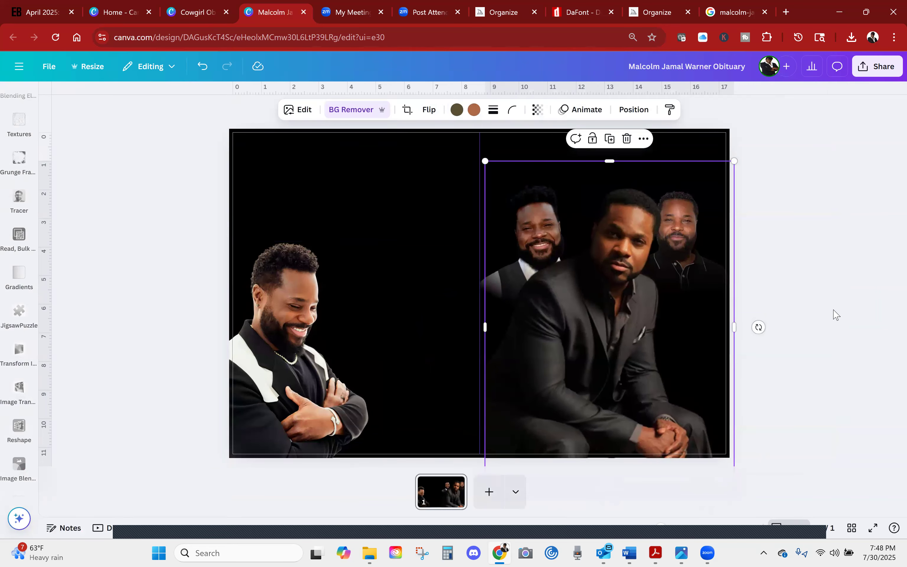
click(836, 314)
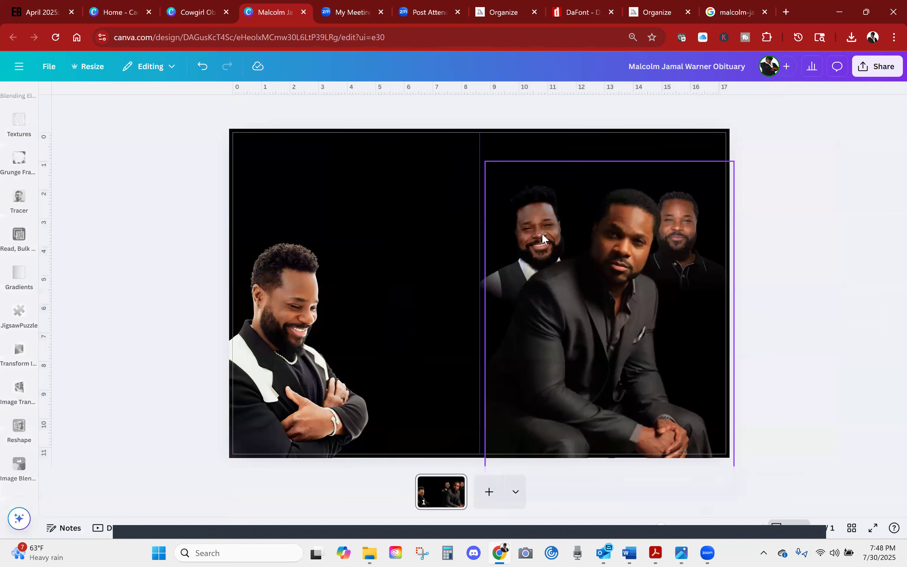
Tilt the polo-shirt portrait slightly and move it lower beside the seated man's shoulder.
click(644, 220)
click(633, 110)
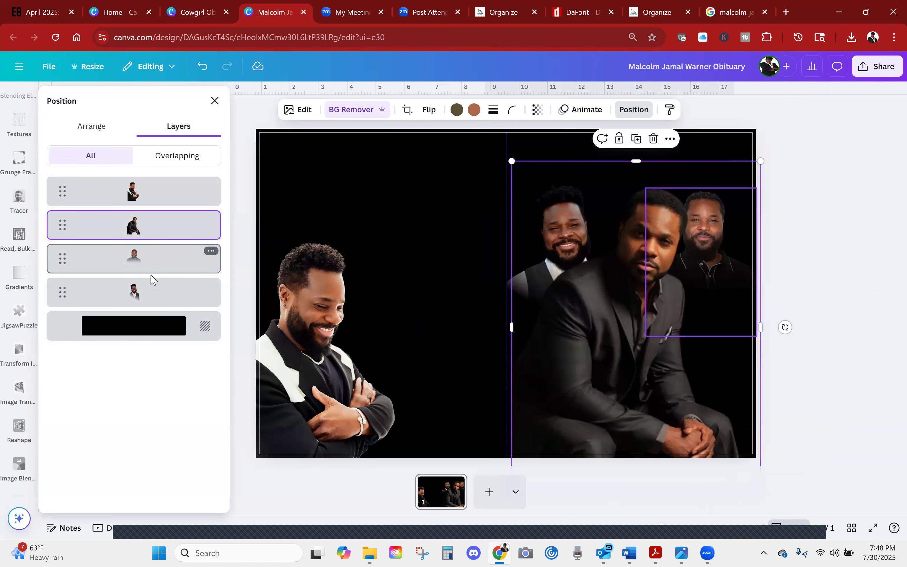
click(134, 262)
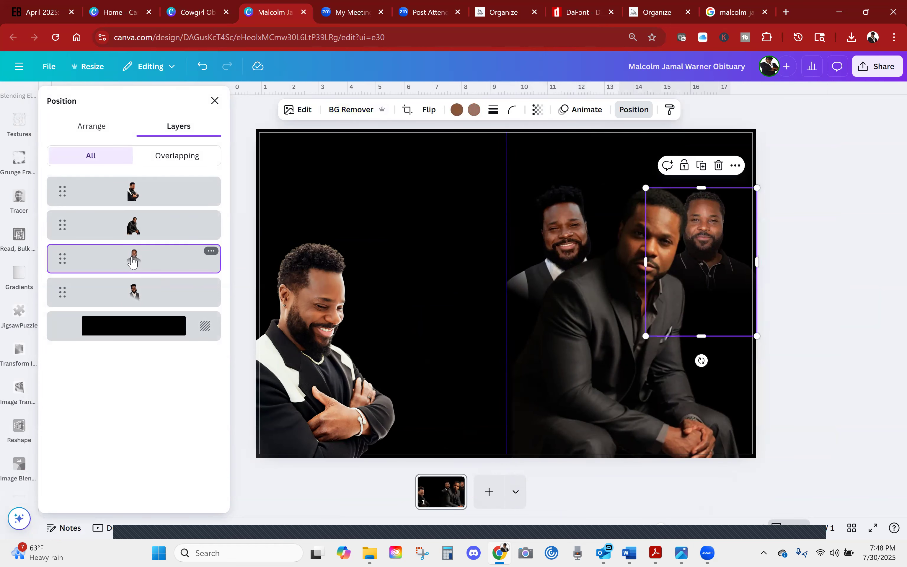
mouse_move(702, 360)
mouse_down()
mouse_move(729, 391)
mouse_move(704, 362)
mouse_up()
drag(708, 244, 704, 271)
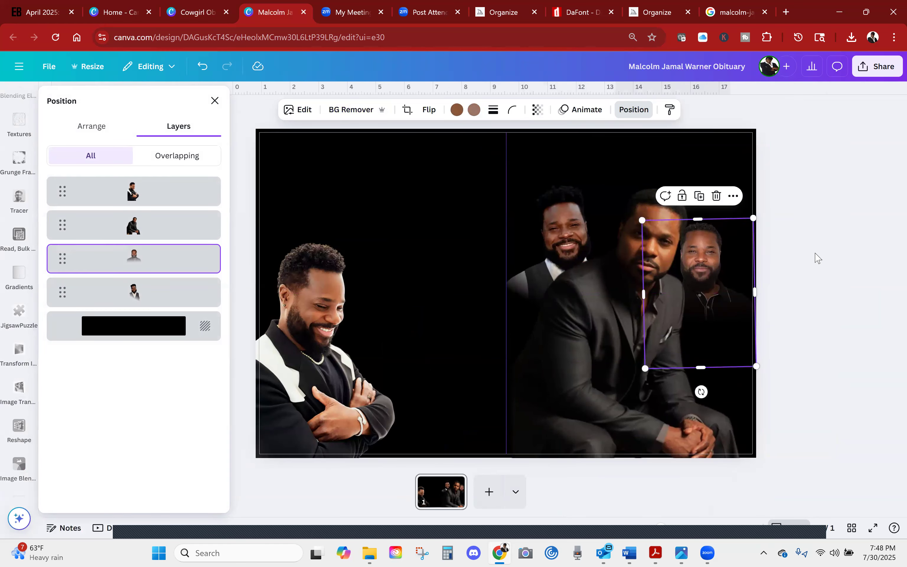
click(814, 253)
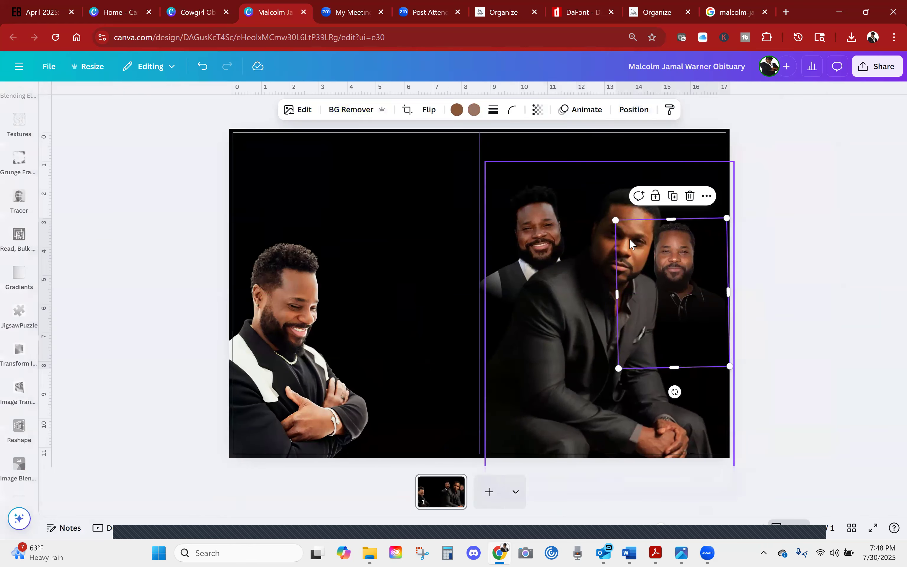
Move the vest portrait behind the seated man slightly up and closer to him.
click(633, 110)
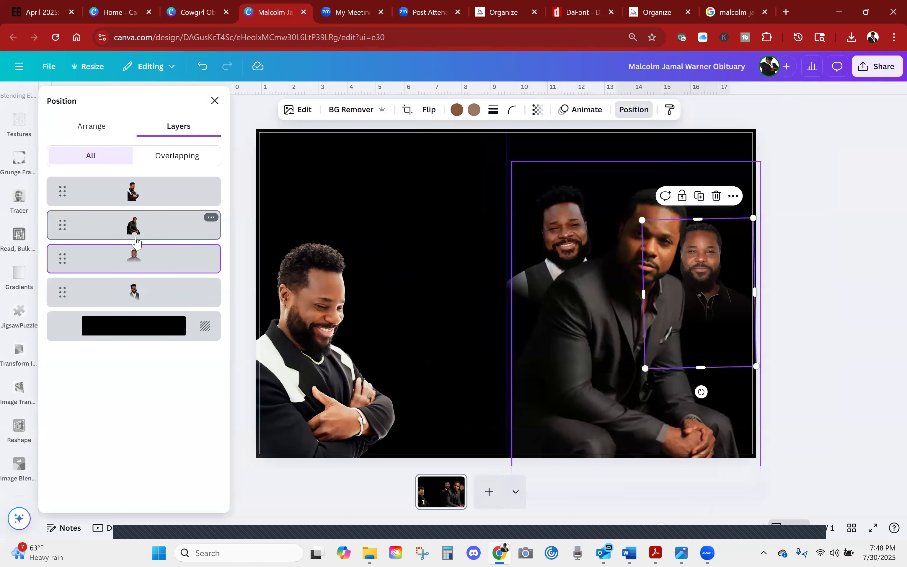
click(132, 290)
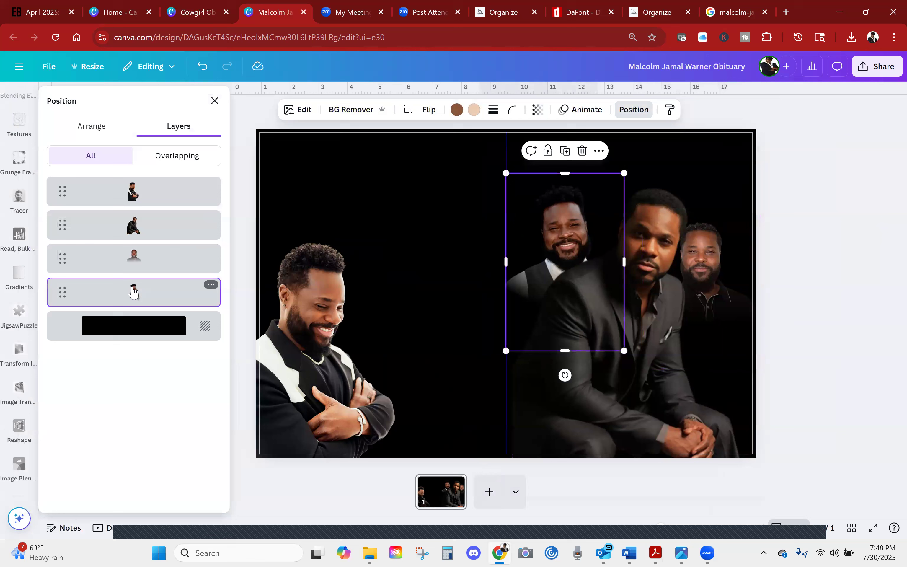
mouse_move(559, 252)
mouse_down()
mouse_move(574, 261)
mouse_move(569, 244)
mouse_up()
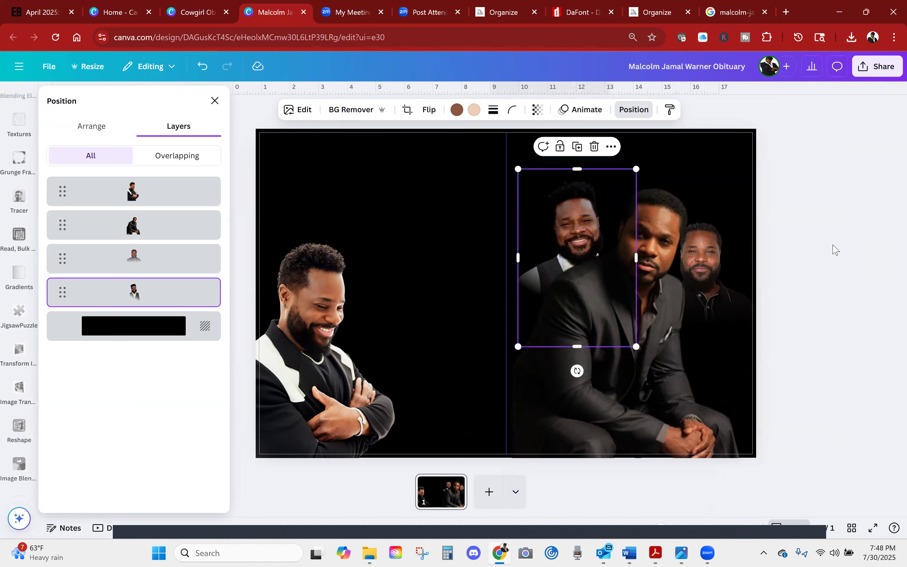
click(828, 246)
click(823, 285)
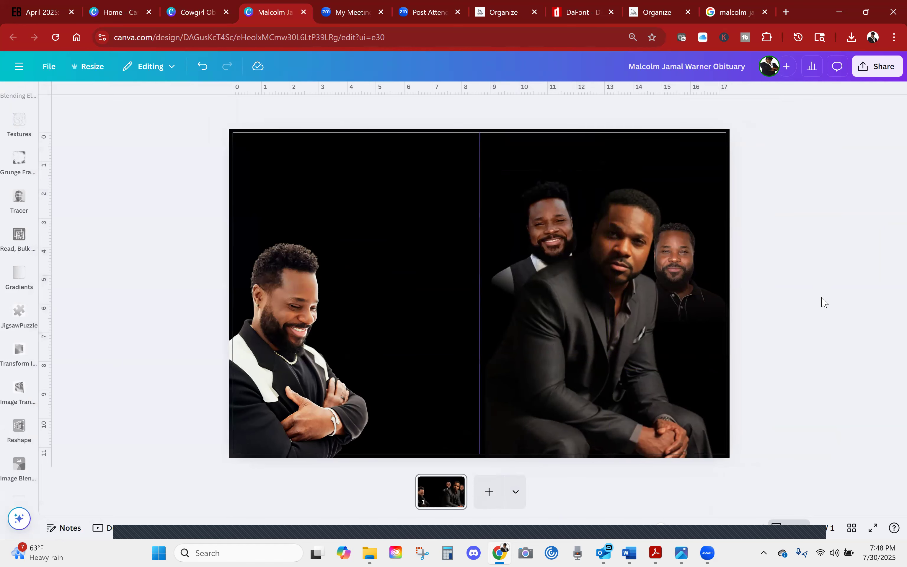
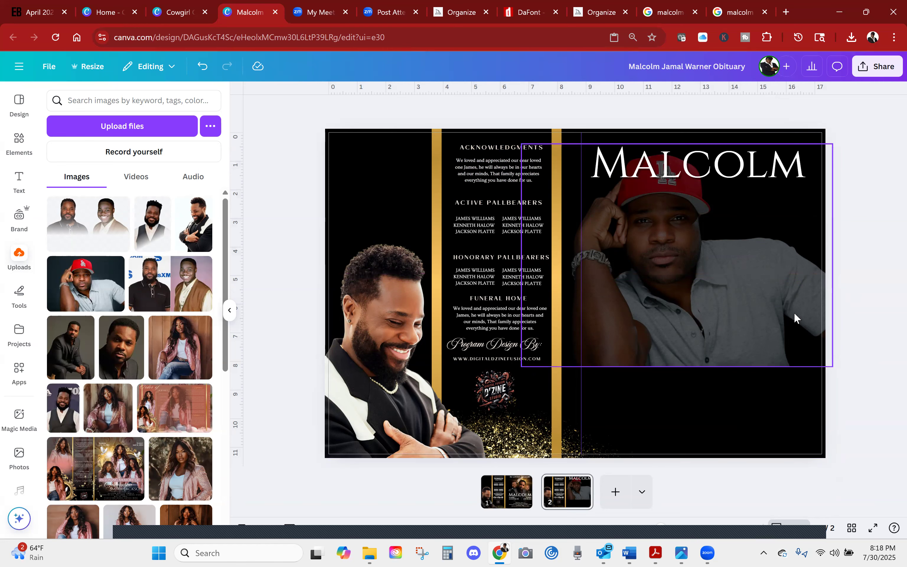
Insert the softer orange blur circle from the Glows project folder onto the second page.
click(715, 272)
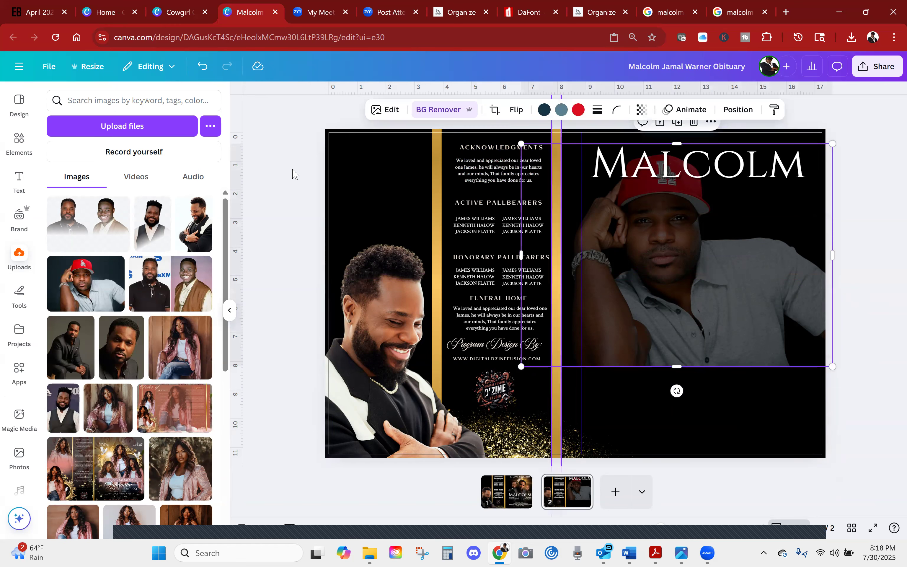
click(19, 330)
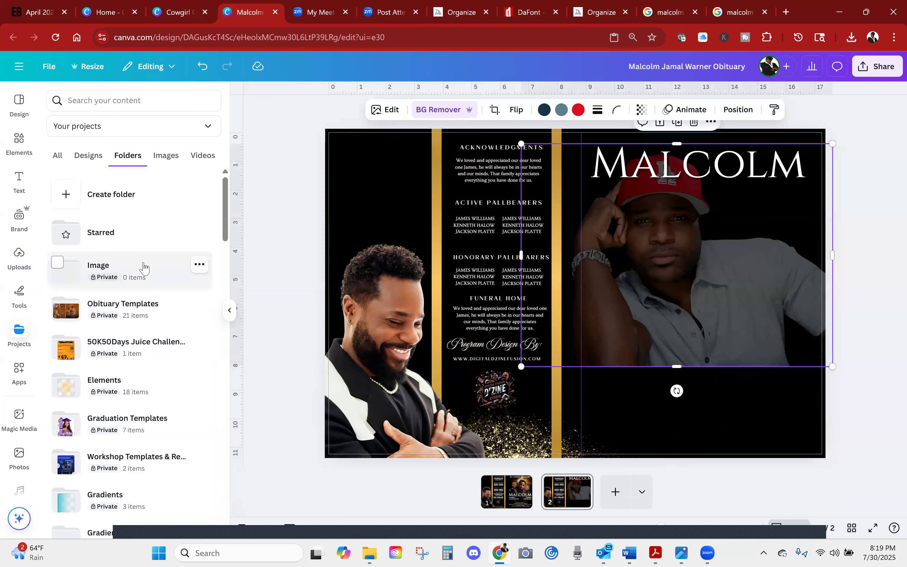
scroll(135, 307, down, 3)
scroll(125, 348, down, 6)
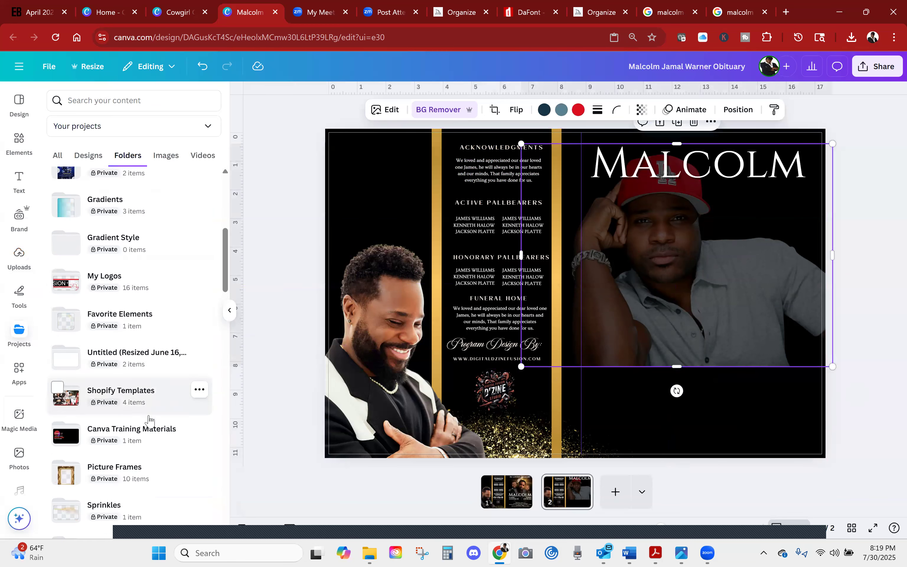
scroll(152, 442, down, 10)
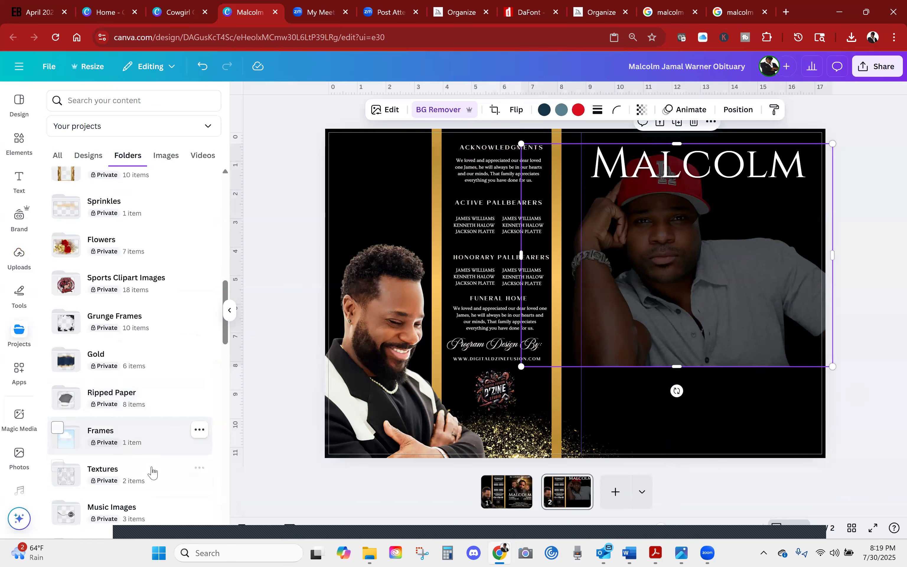
scroll(151, 471, down, 2)
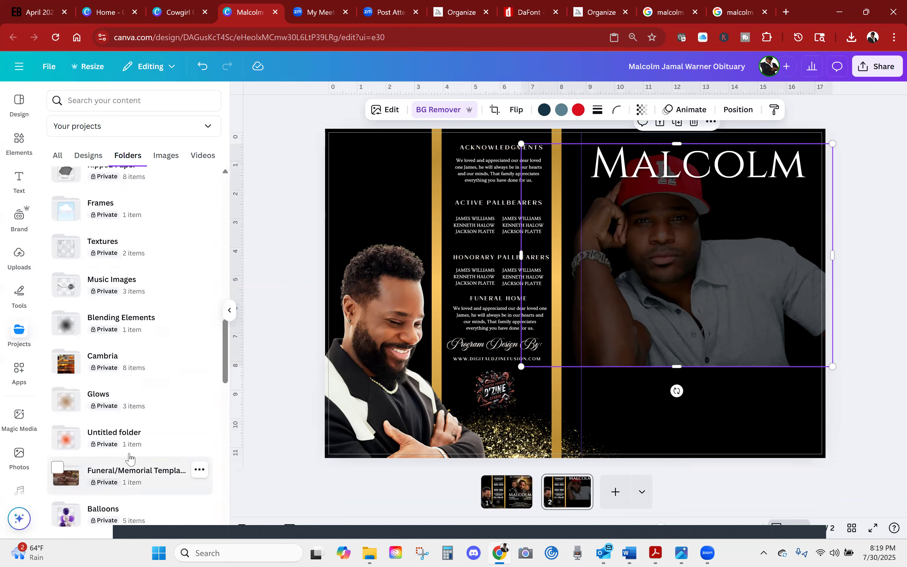
click(71, 409)
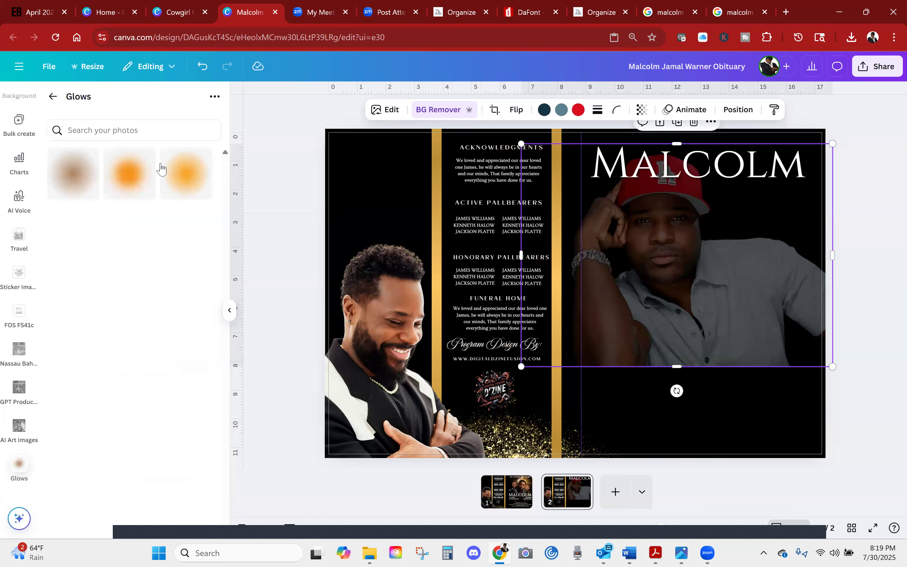
click(201, 158)
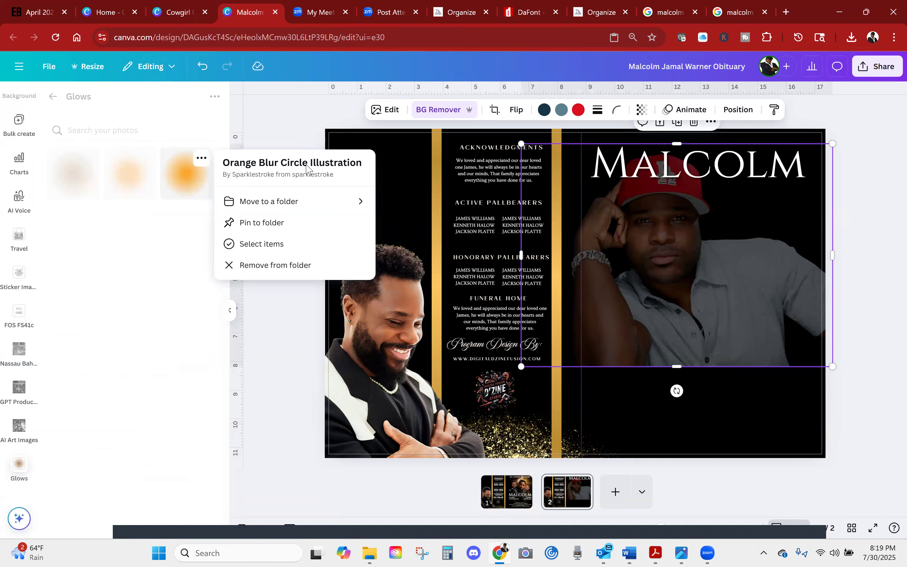
click(183, 179)
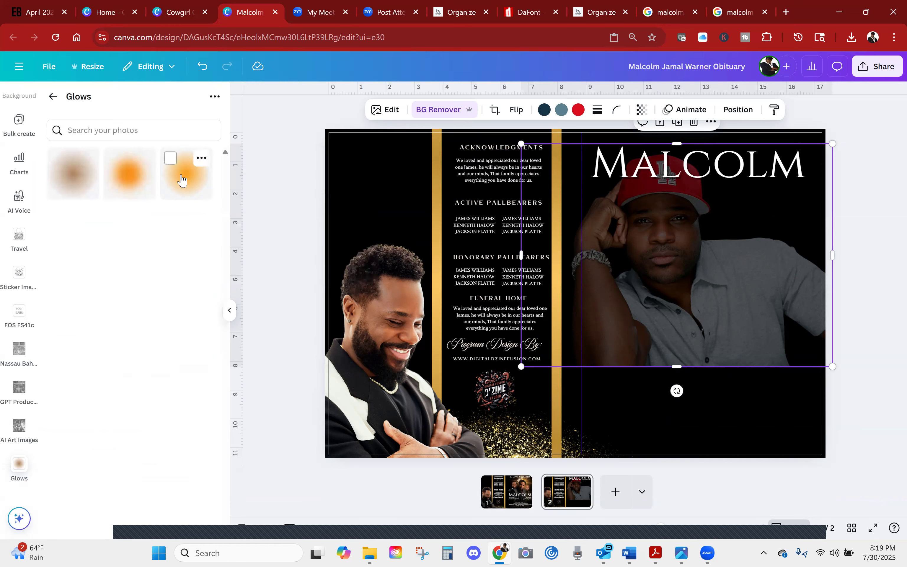
click(182, 180)
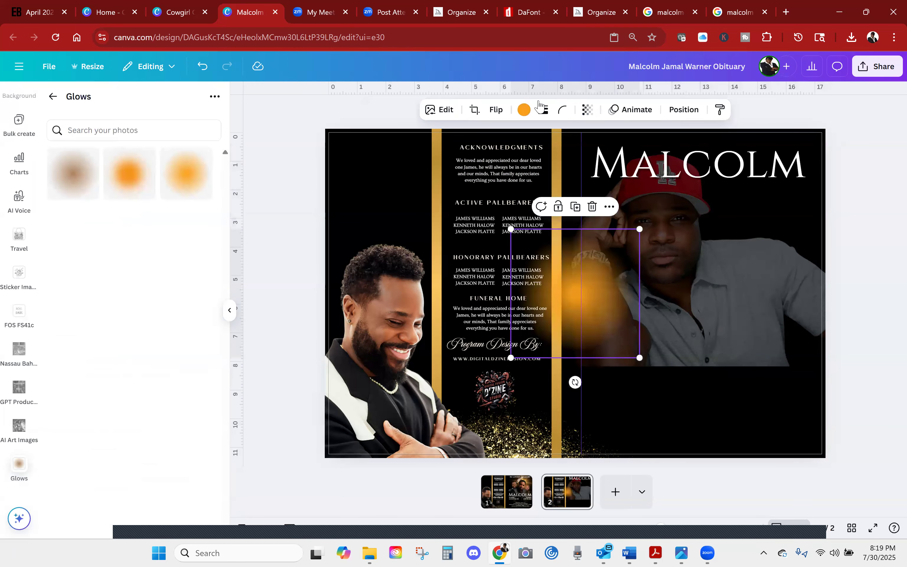
Recolor the glow black and spread three overlapping copies along the lower edge of the red-cap portrait.
click(524, 110)
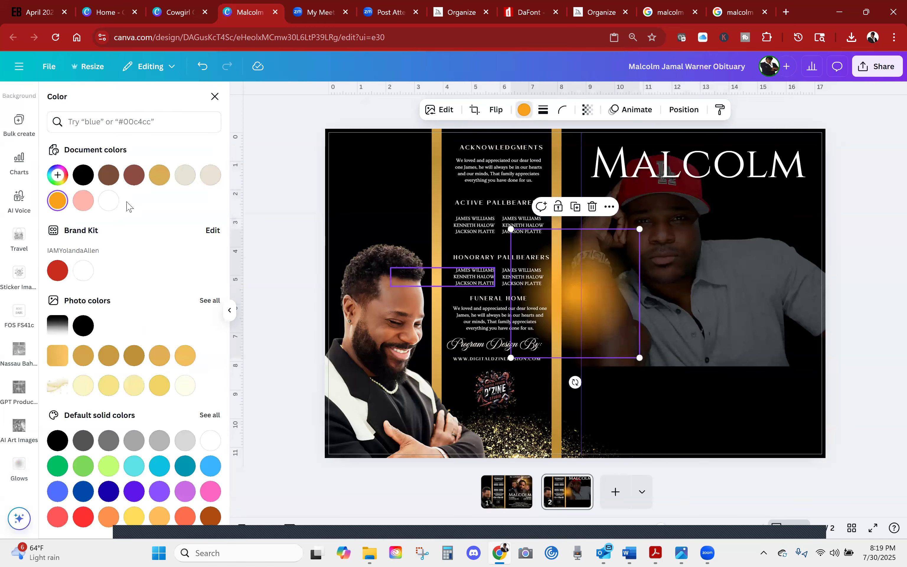
click(83, 175)
drag(587, 302, 634, 374)
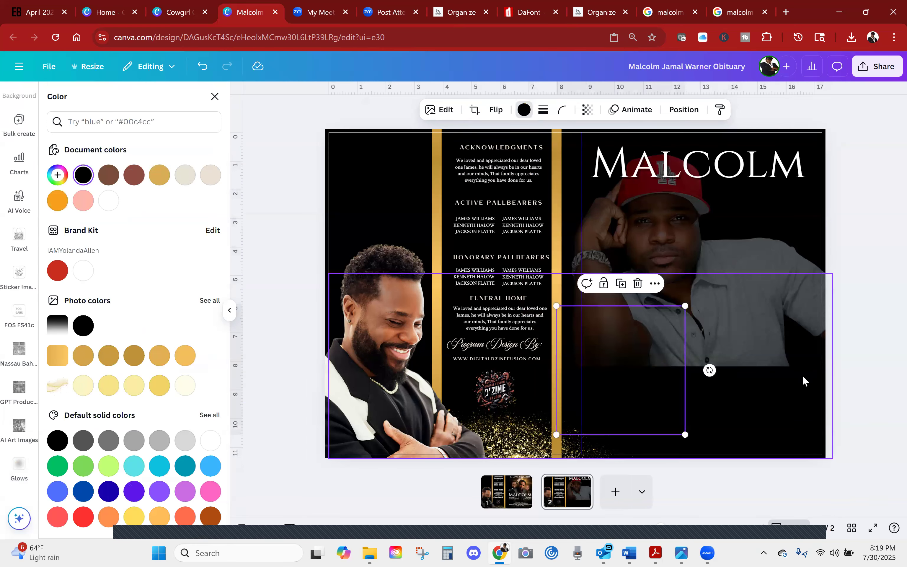
drag(654, 368, 695, 363)
drag(729, 392, 746, 393)
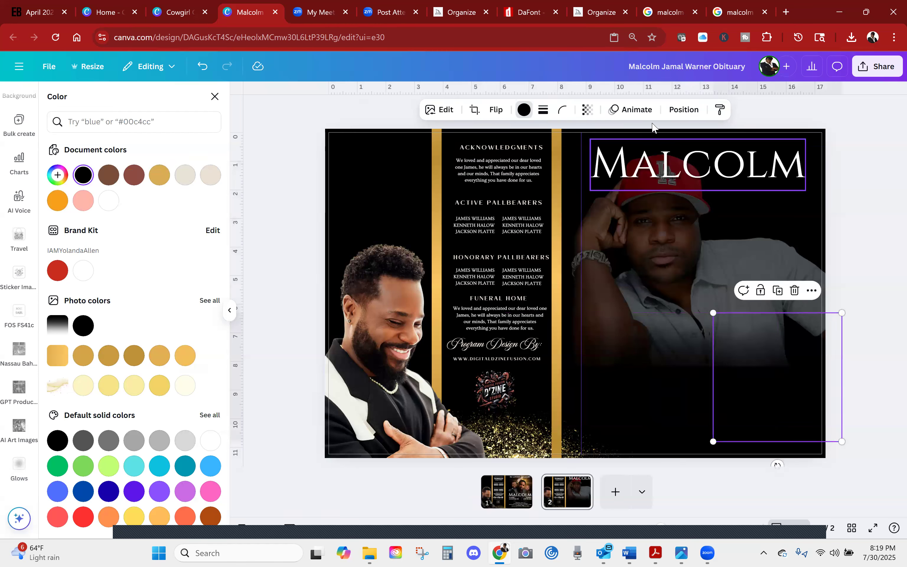
Group the three black glows and lock the group in place.
click(678, 111)
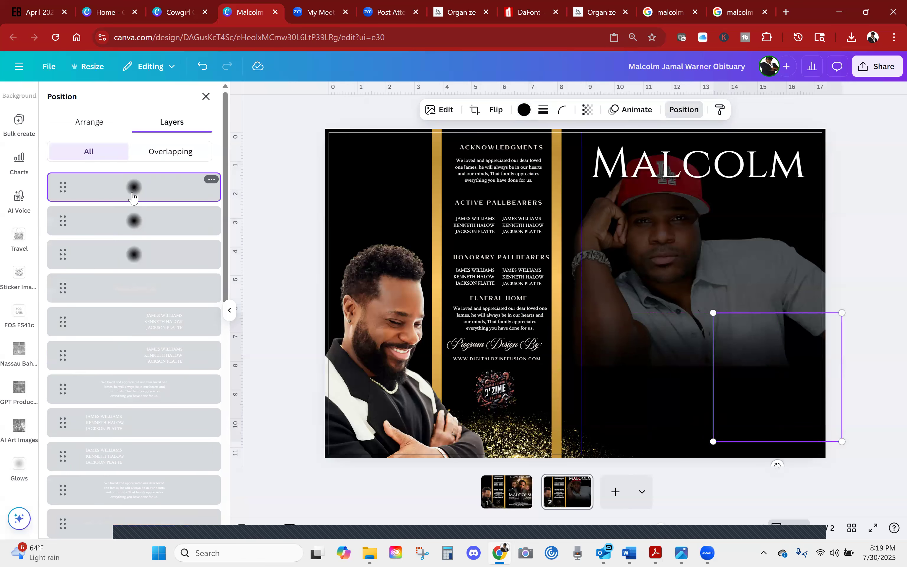
shift+click(132, 254)
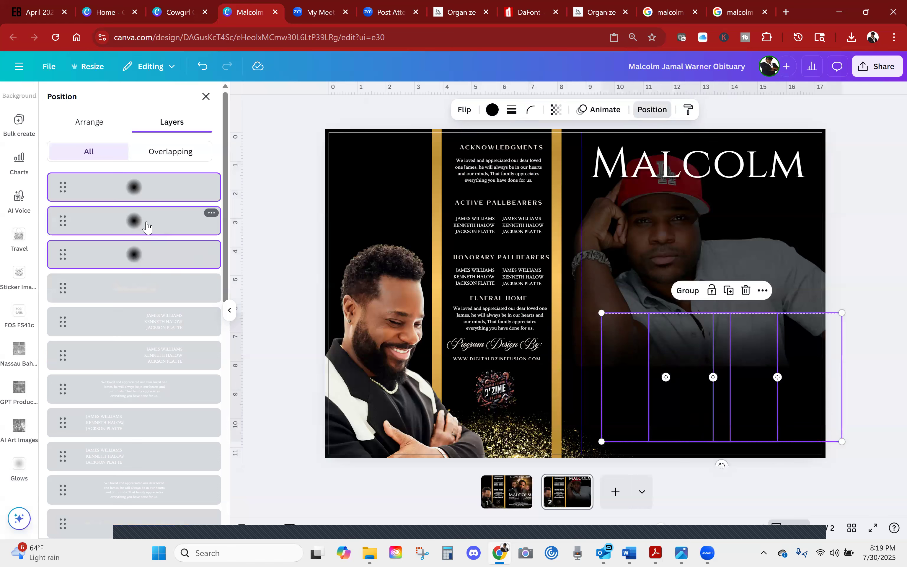
click(688, 291)
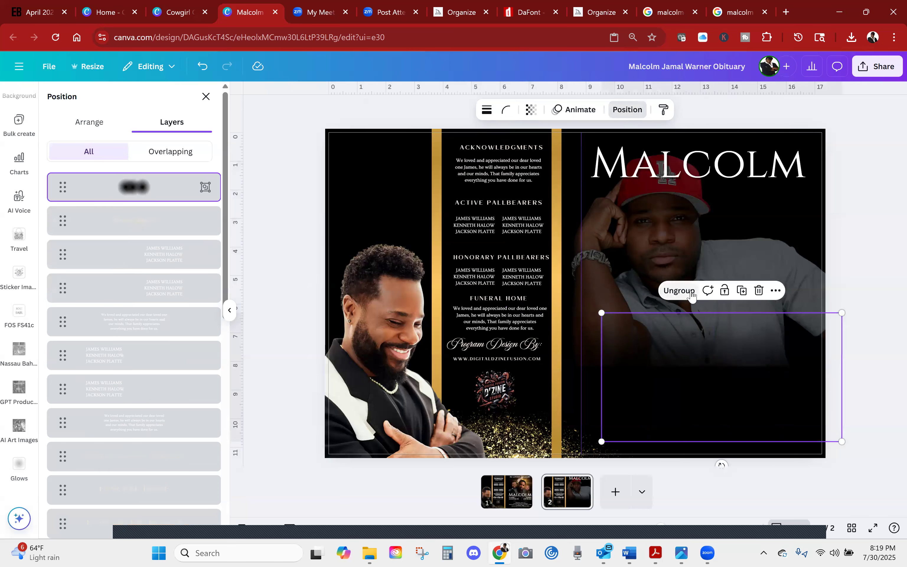
click(725, 291)
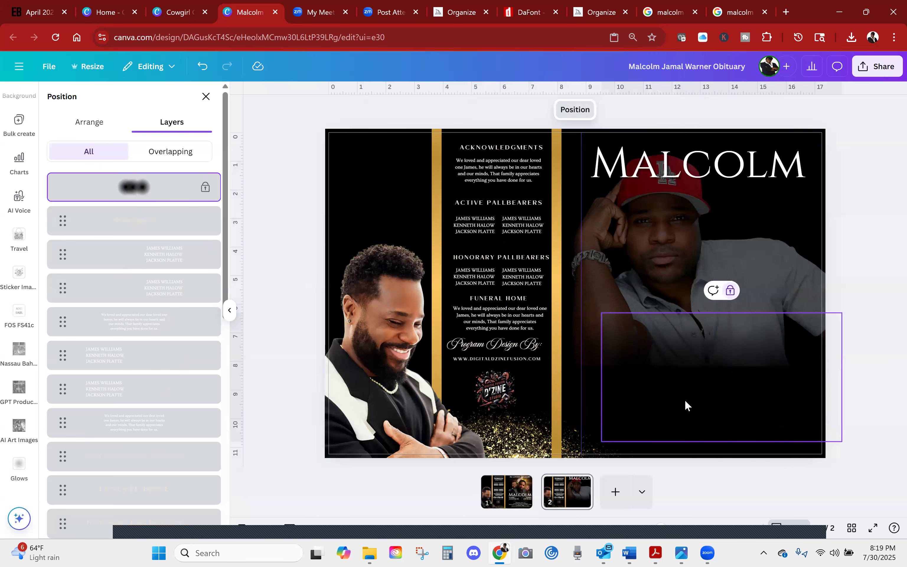
Undo the lock on the black glow group and reapply it.
click(796, 354)
click(724, 389)
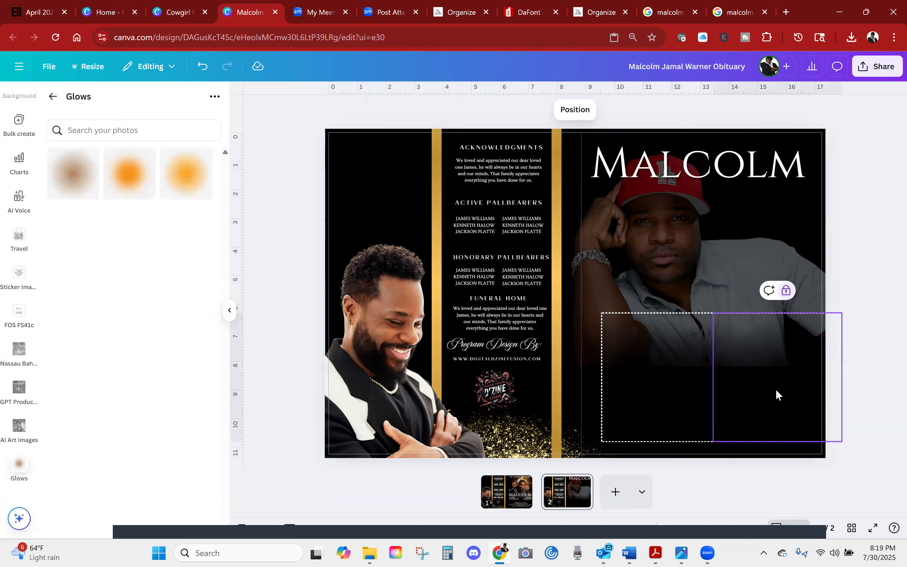
click(844, 297)
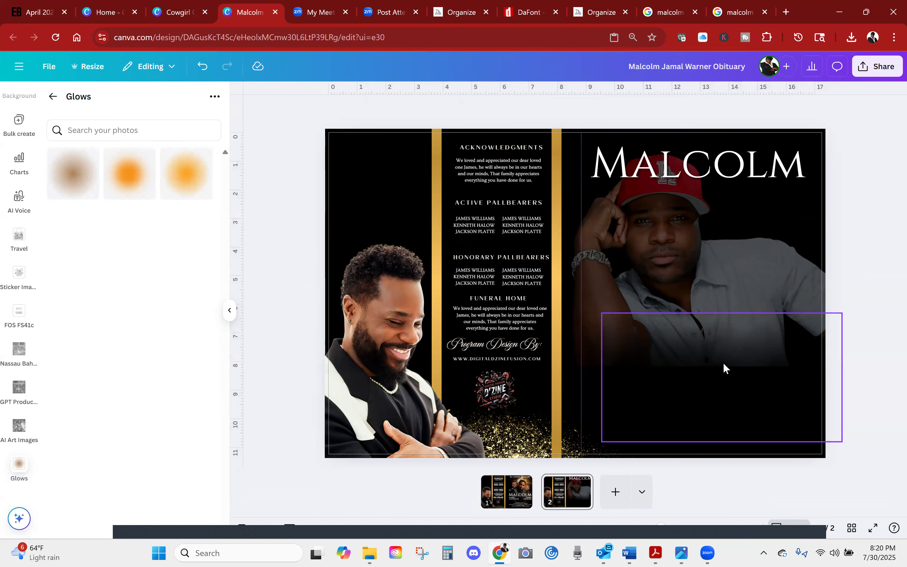
click(603, 306)
click(202, 68)
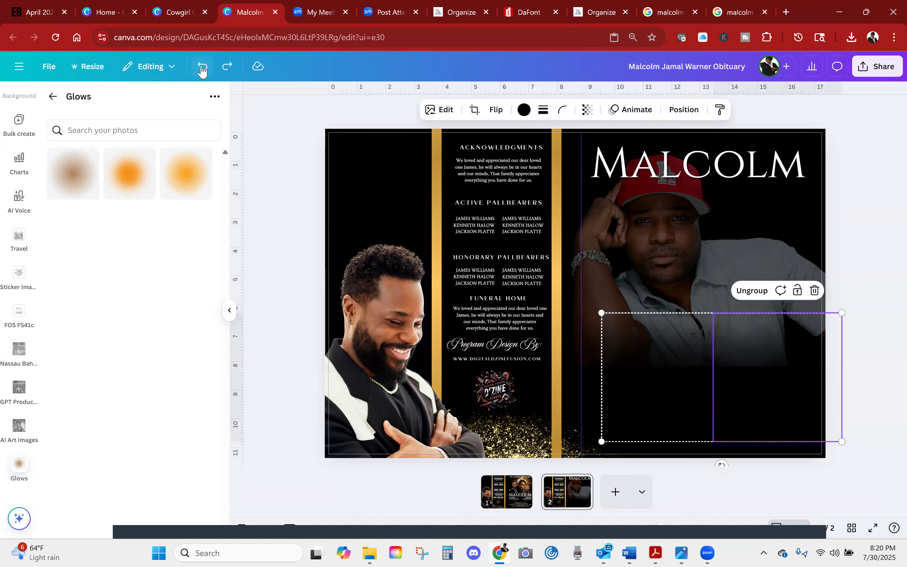
click(226, 67)
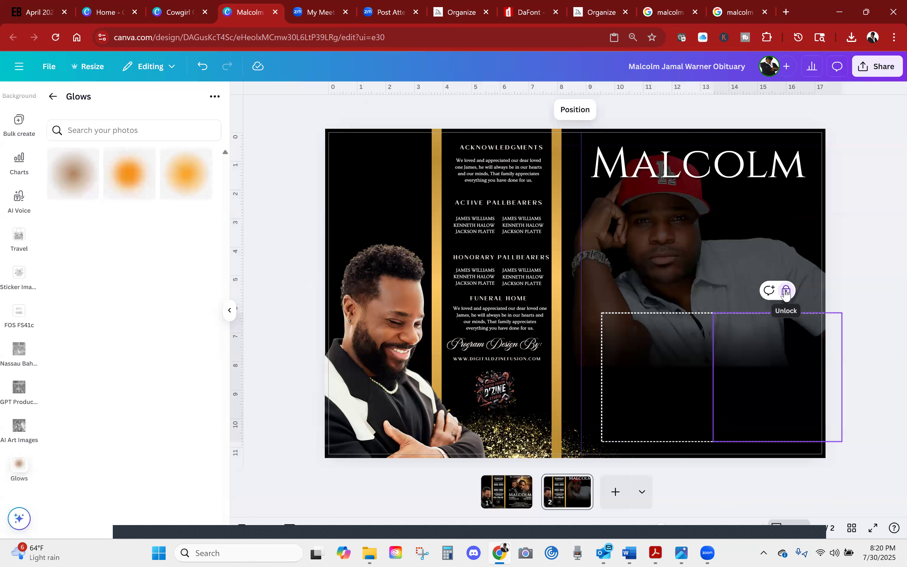
click(387, 326)
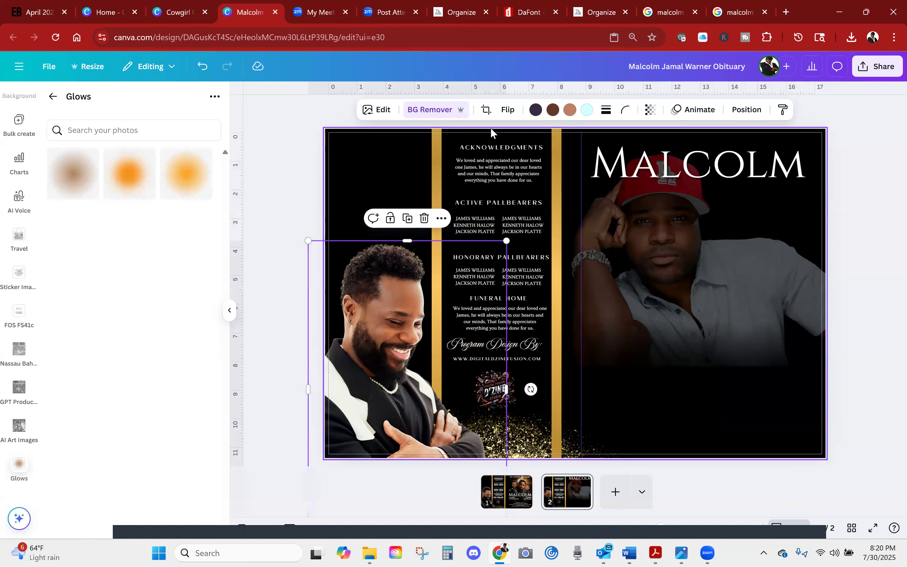
drag(490, 126, 520, 375)
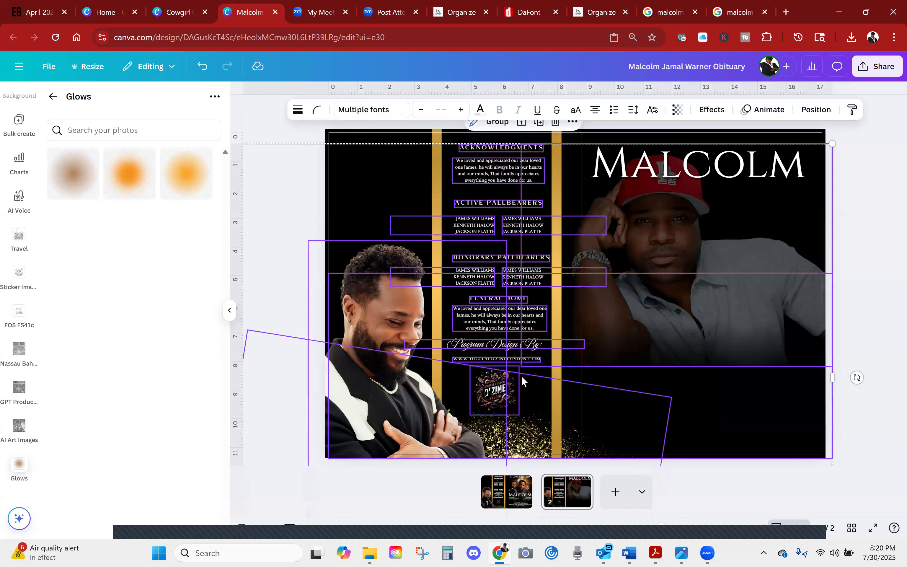
click(870, 266)
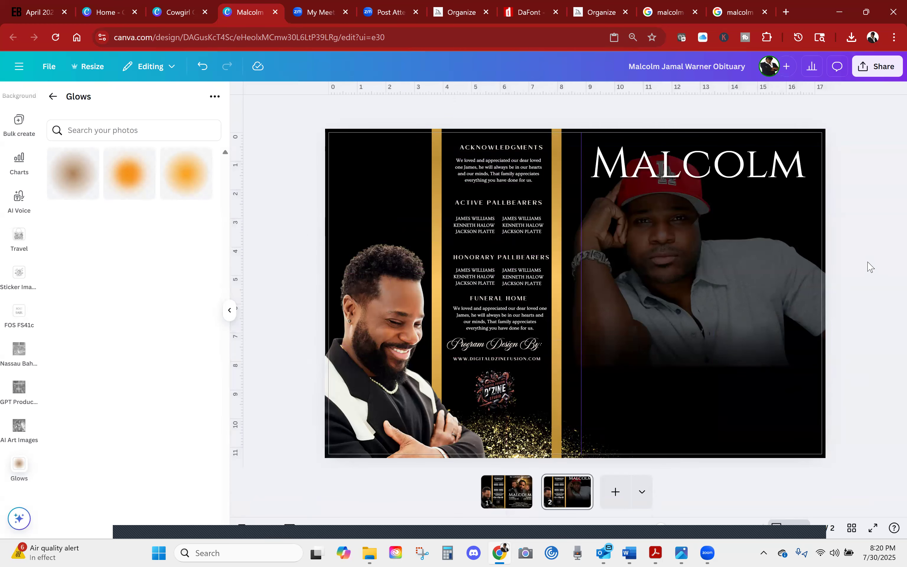
Delete the Acknowledgments heading and paragraph and the Active Pallbearers heading with both name columns from the second page.
click(512, 149)
click(510, 175)
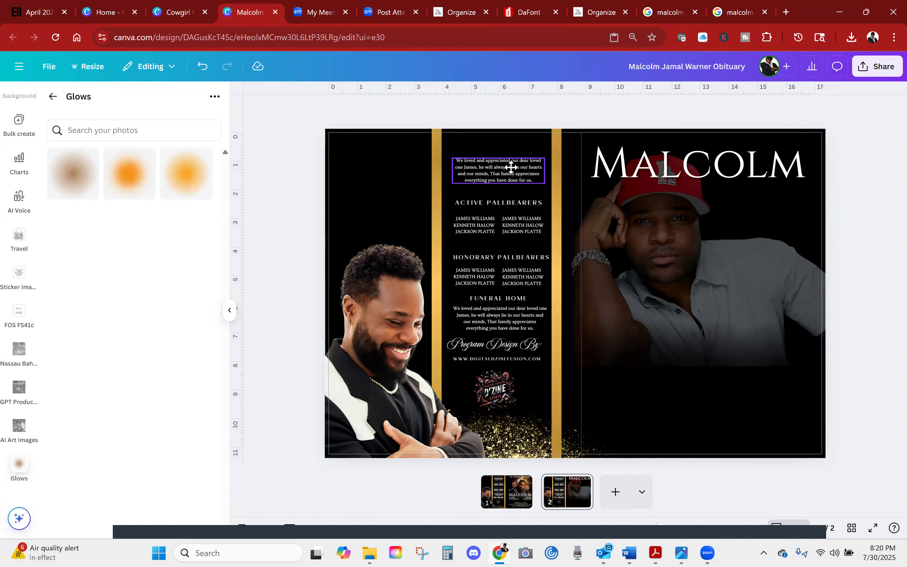
click(470, 201)
click(472, 221)
key(Delete)
click(523, 228)
key(Delete)
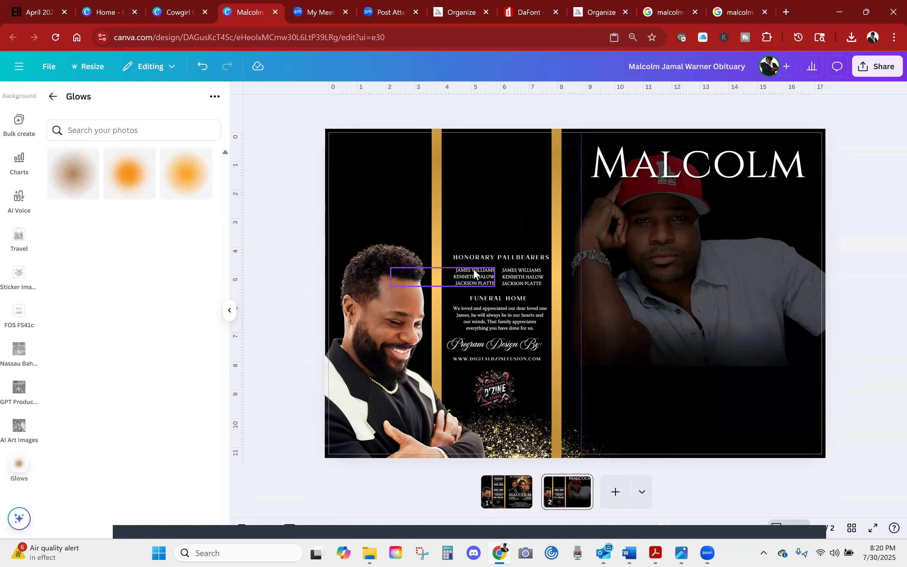
Delete the Honorary Pallbearers heading and its two name columns.
click(471, 254)
key(Delete)
click(472, 283)
key(Delete)
click(522, 277)
key(Delete)
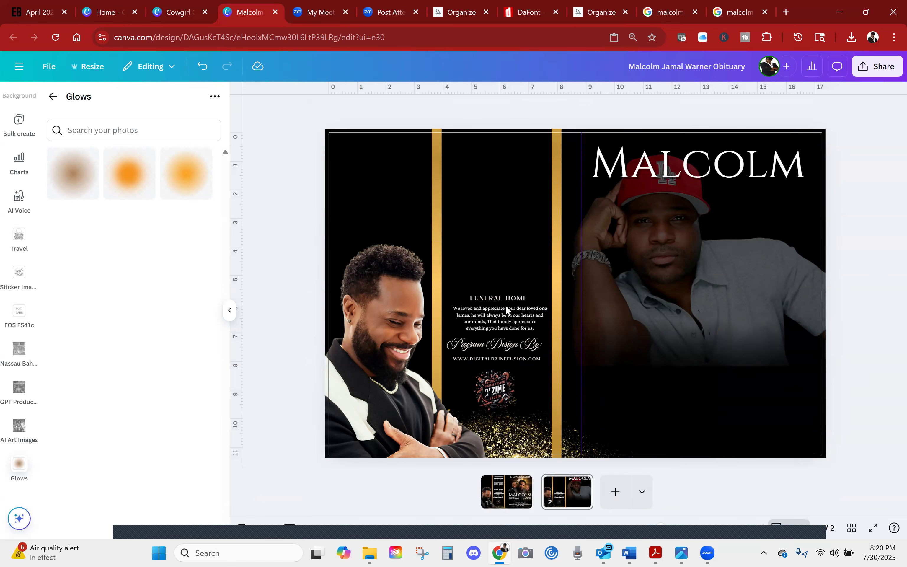
Delete the Funeral Home heading and the paragraph beneath it.
click(505, 315)
key(Delete)
click(499, 298)
key(Delete)
Delete the Program Design By line, the website address and the designer's logo.
click(521, 344)
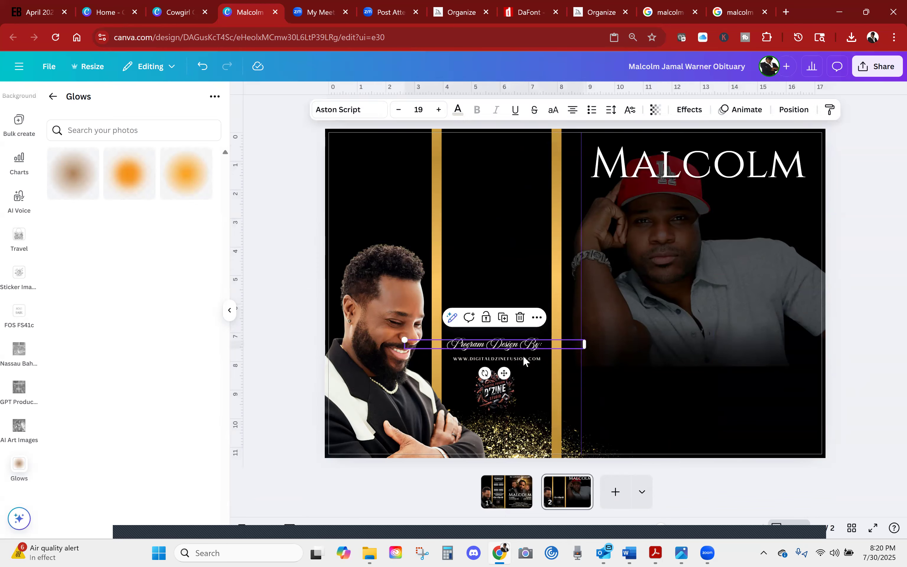
key(Delete)
click(520, 358)
key(Delete)
click(505, 387)
key(Delete)
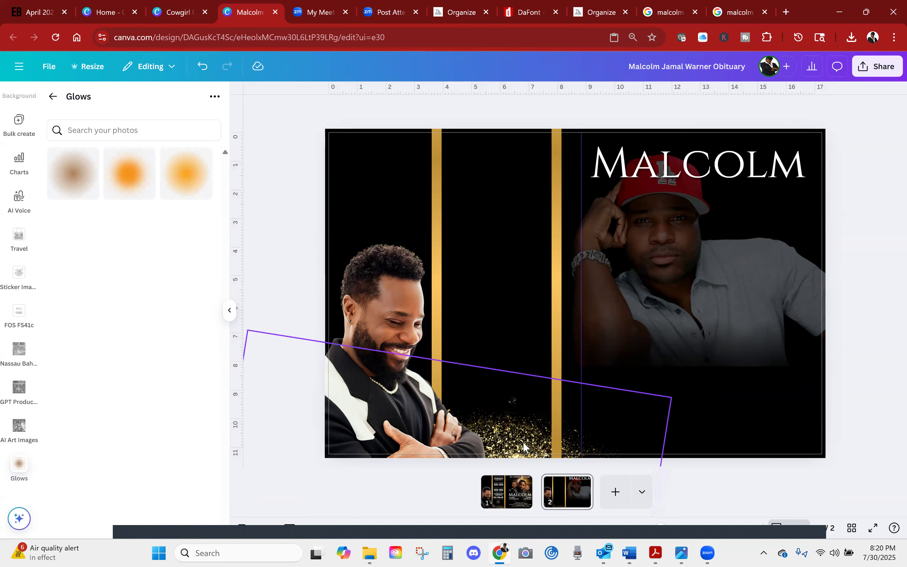
Move the gold glitter above the smiling man and place the recently used blue cloud along the bottom of the front cover.
drag(699, 429, 412, 141)
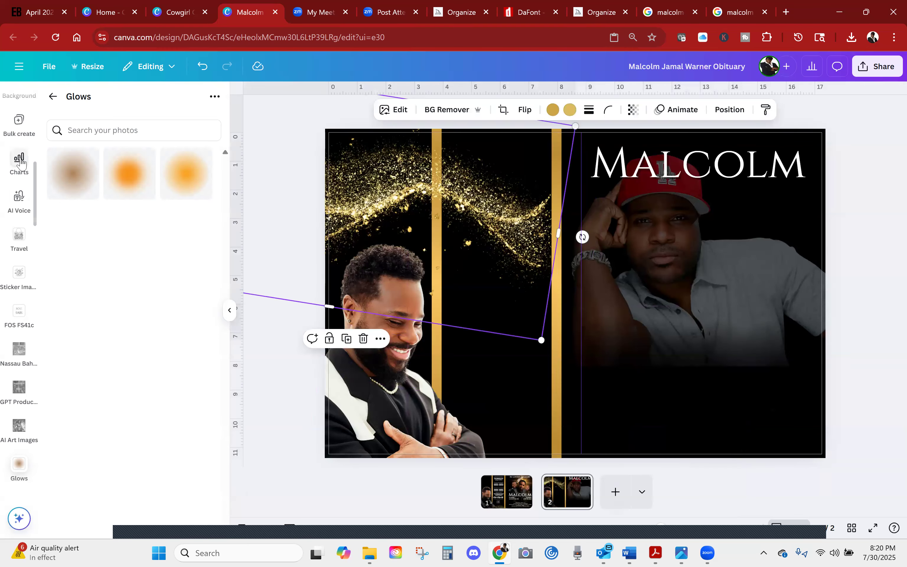
scroll(22, 161, up, 5)
scroll(23, 150, up, 5)
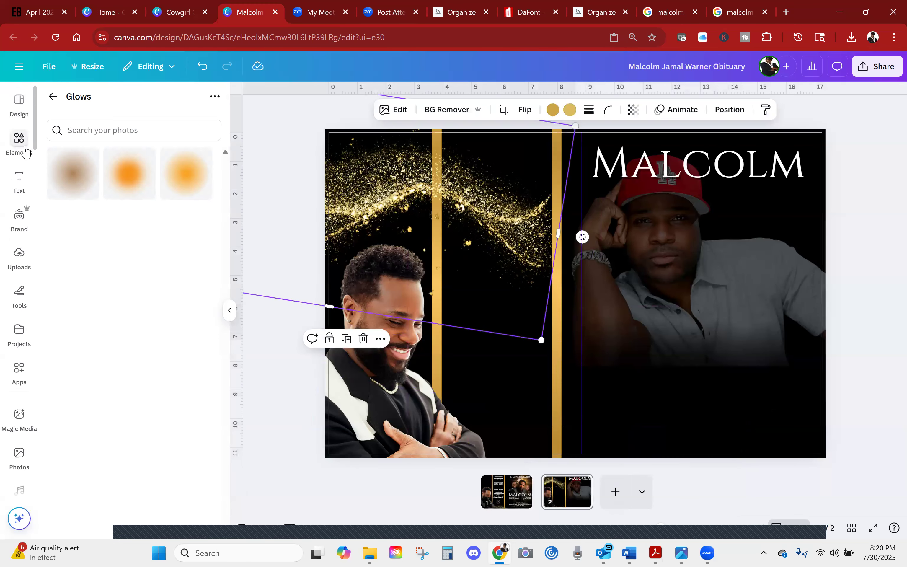
click(16, 136)
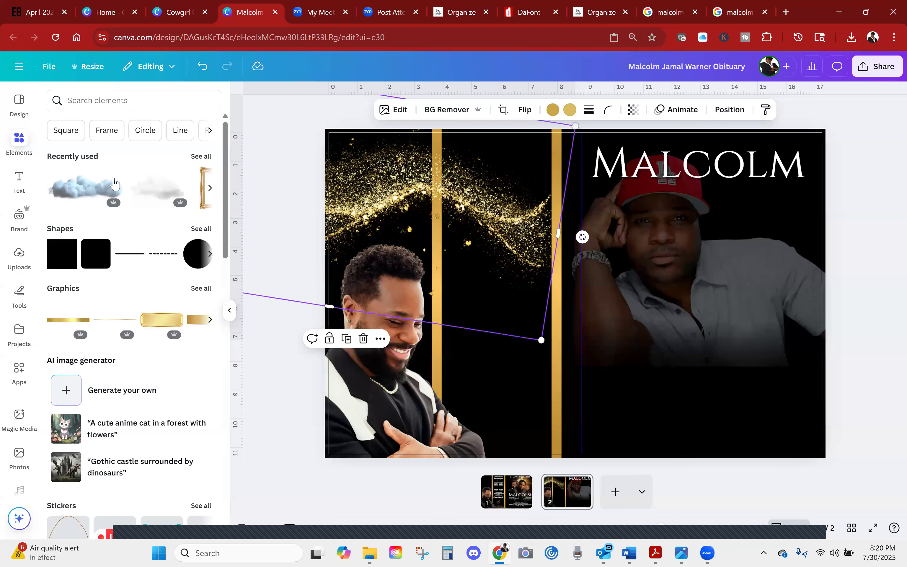
click(71, 194)
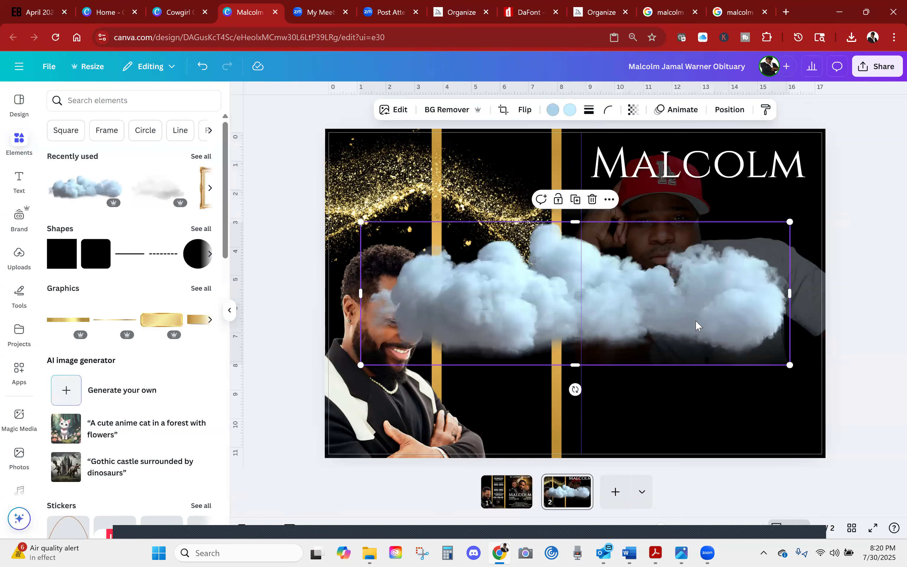
drag(746, 431, 786, 475)
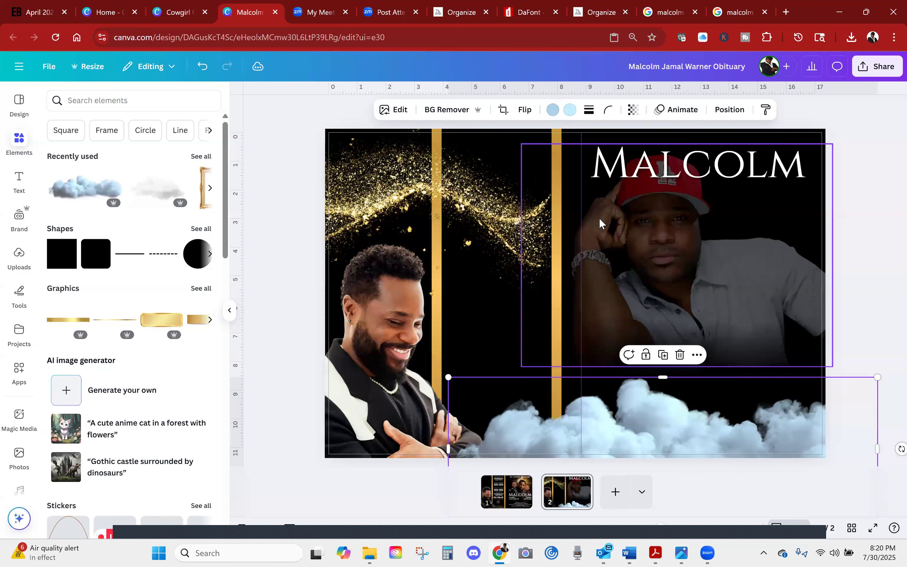
Recolour the cloud's light blue shade to the darker gold from the photo colours.
click(570, 110)
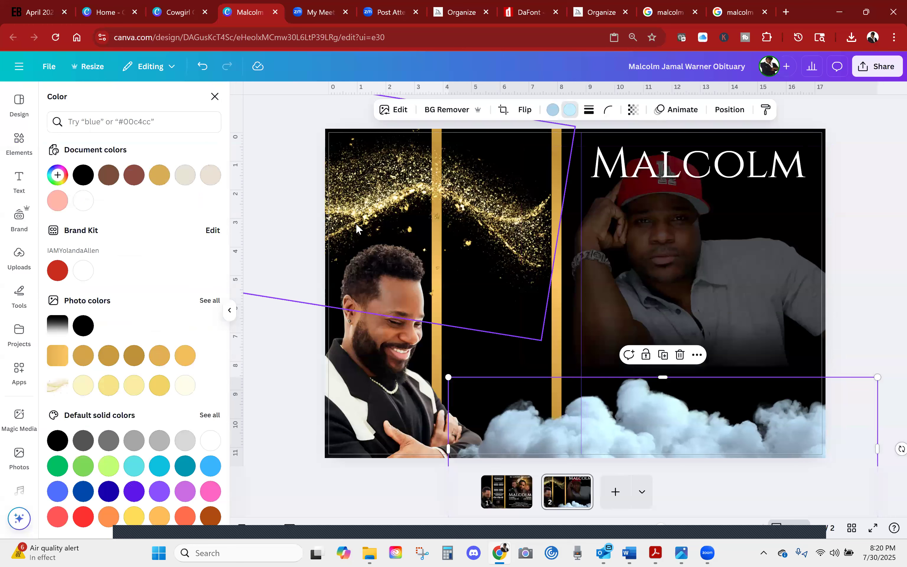
click(185, 358)
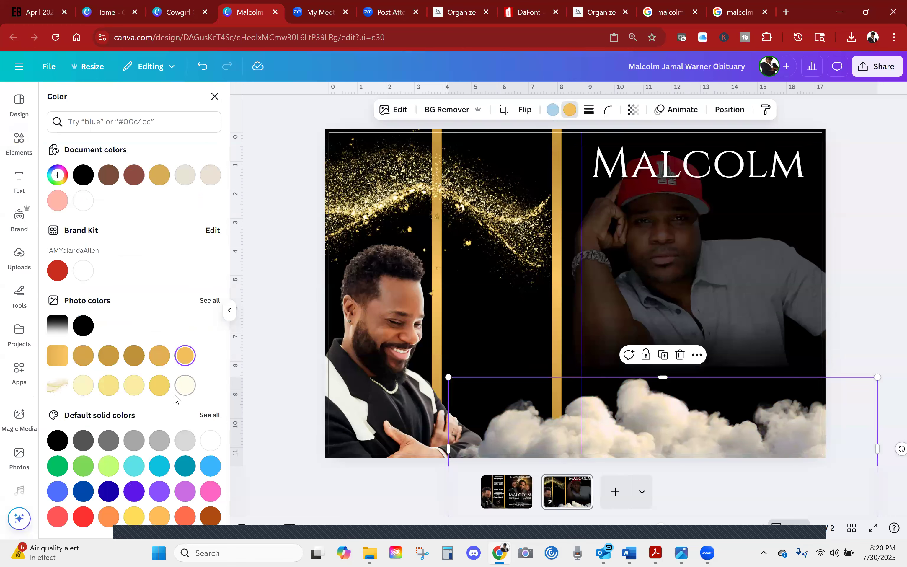
click(83, 382)
click(84, 355)
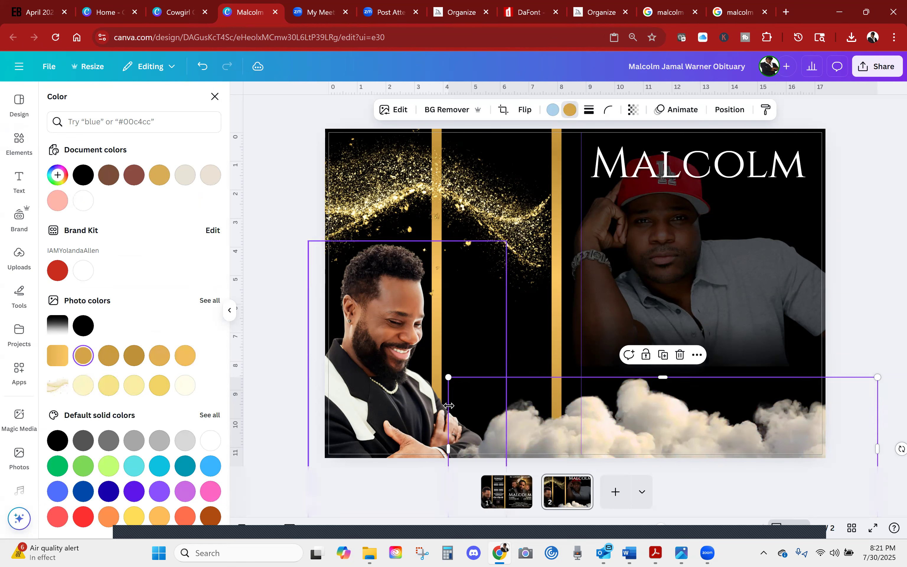
Nudge the faded portrait slightly lower and to the right, and shift the cloud further down at the page's lower edge.
mouse_move(759, 284)
mouse_down()
mouse_move(749, 285)
mouse_move(754, 299)
mouse_move(753, 287)
mouse_up()
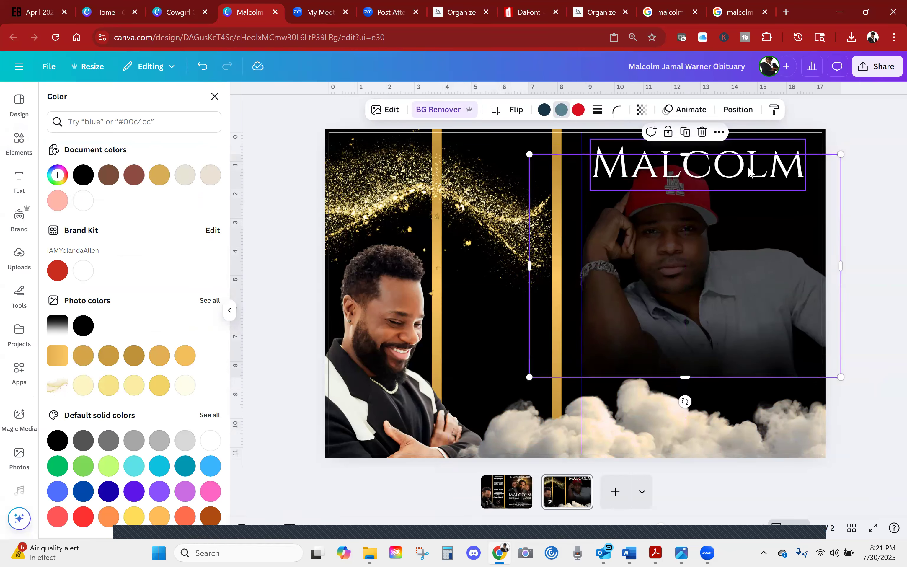
drag(750, 174, 749, 167)
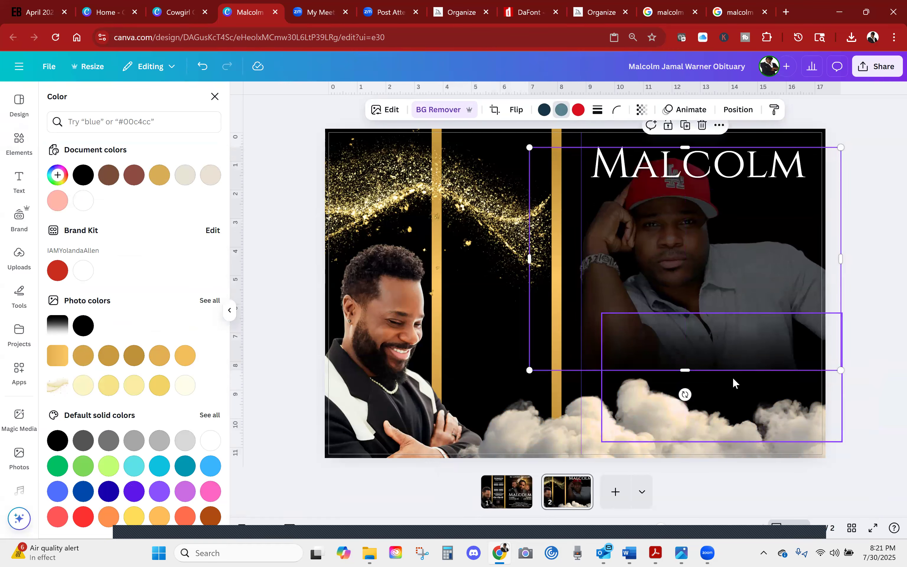
click(669, 435)
mouse_move(669, 435)
mouse_down()
mouse_move(690, 446)
mouse_move(661, 440)
mouse_up()
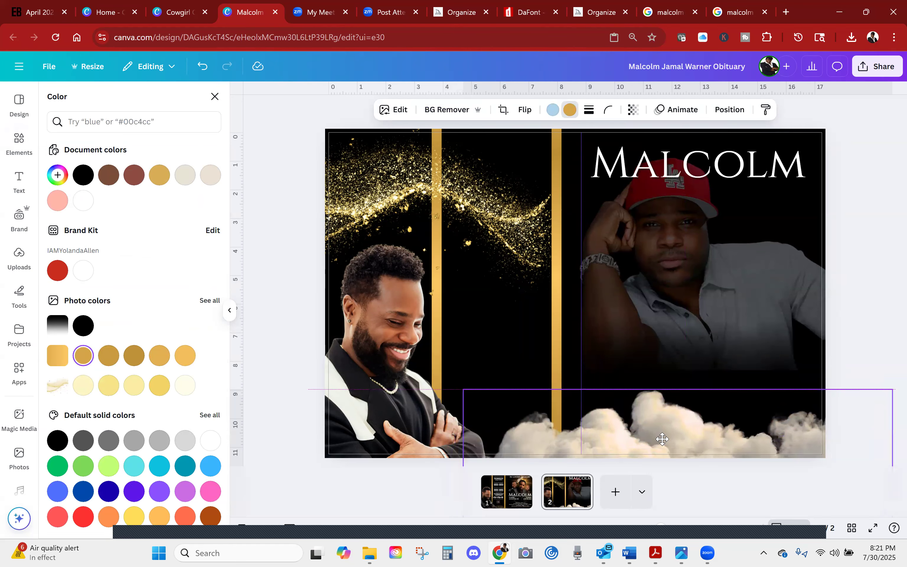
Switch to the Cowgirl Obituary Template and copy the Reflections and Dedication headings with all their paragraphs from page 2.
click(177, 9)
click(487, 506)
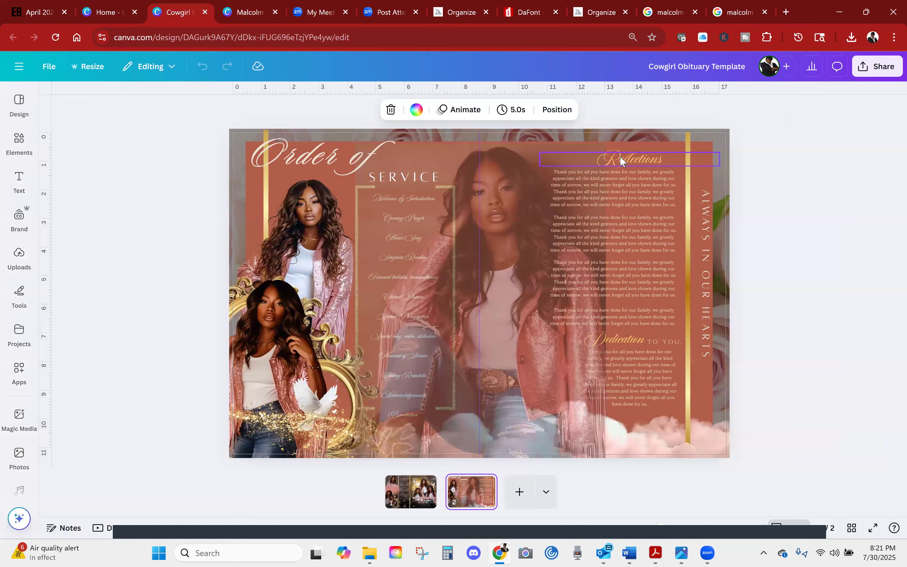
click(620, 161)
shift+click(589, 181)
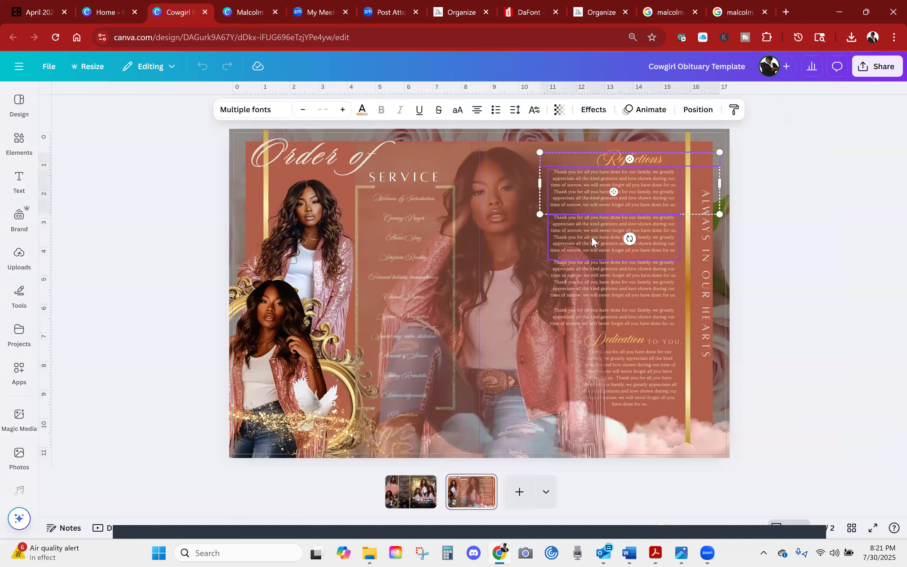
shift+click(592, 236)
shift+click(596, 279)
shift+click(602, 318)
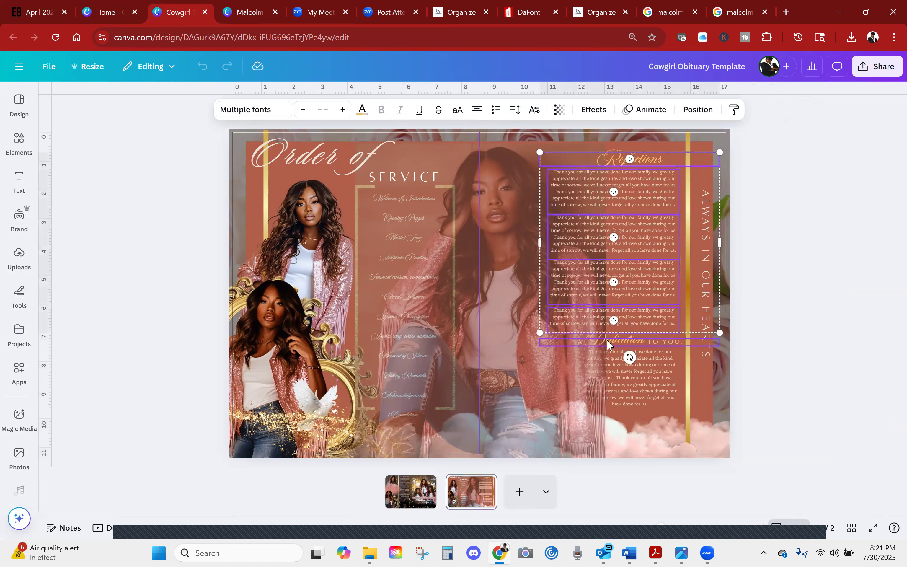
shift+click(610, 342)
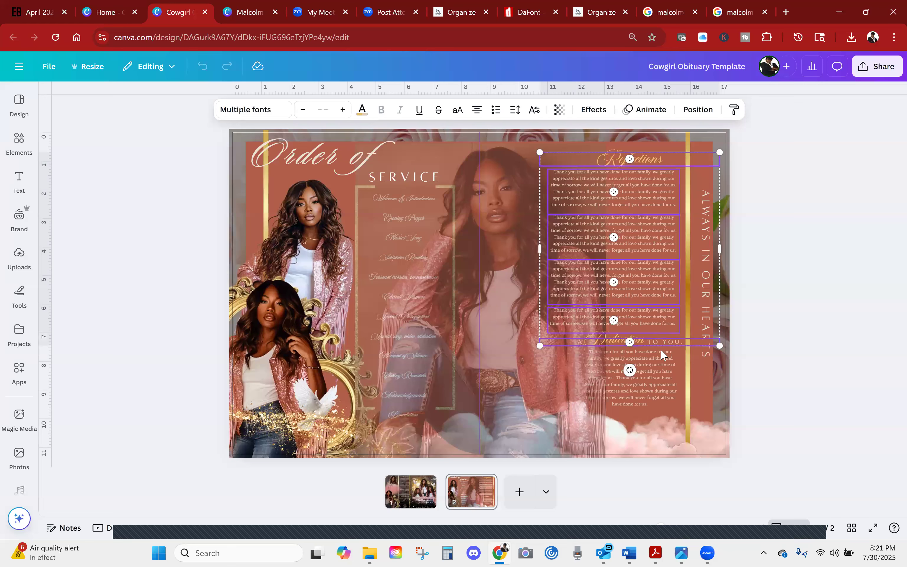
shift+click(656, 363)
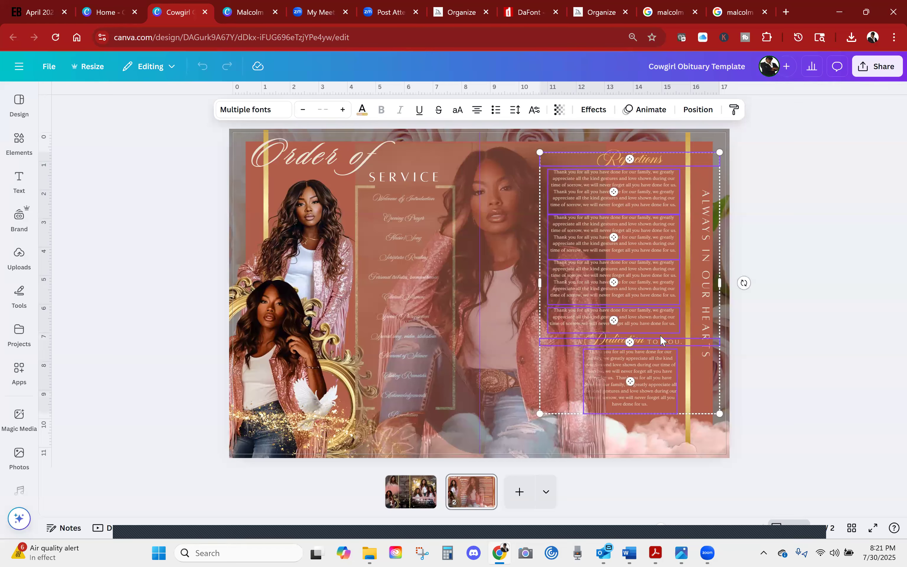
click(679, 130)
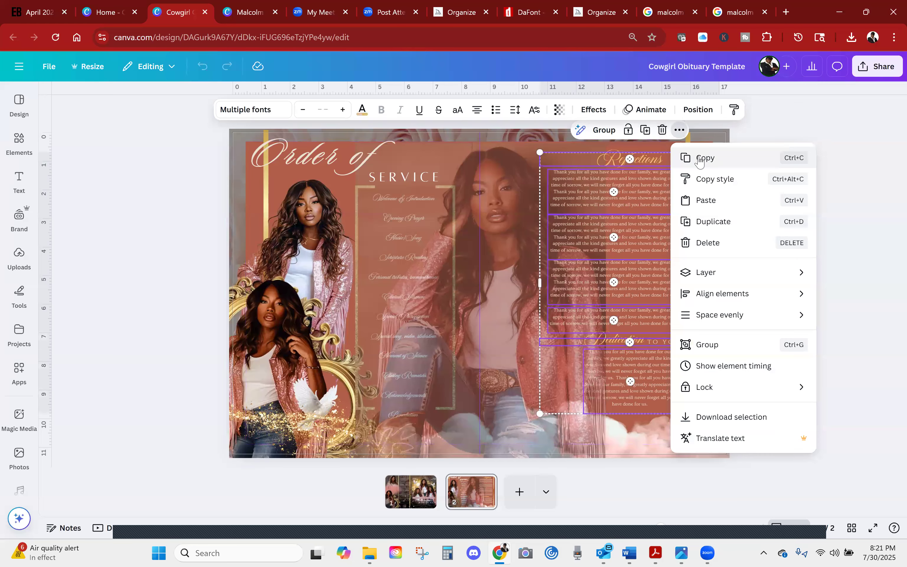
click(700, 160)
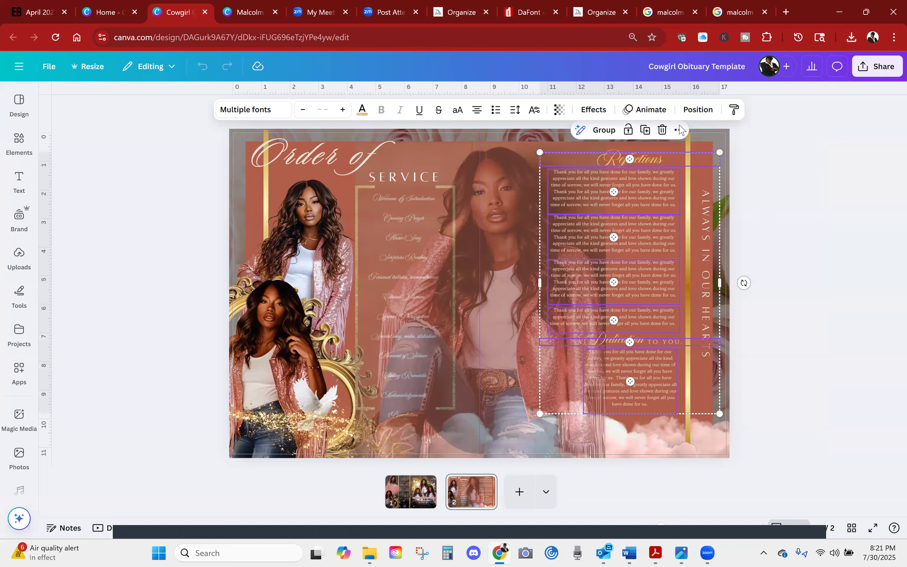
Paste the copied text into the Malcolm obituary, place it along the page's right side beneath the name, and colour it white.
click(246, 5)
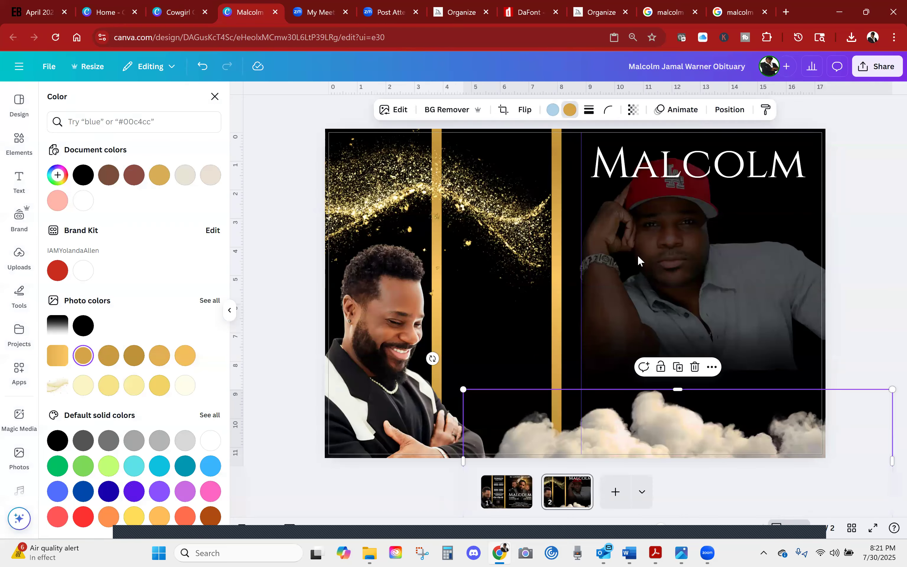
click(19, 144)
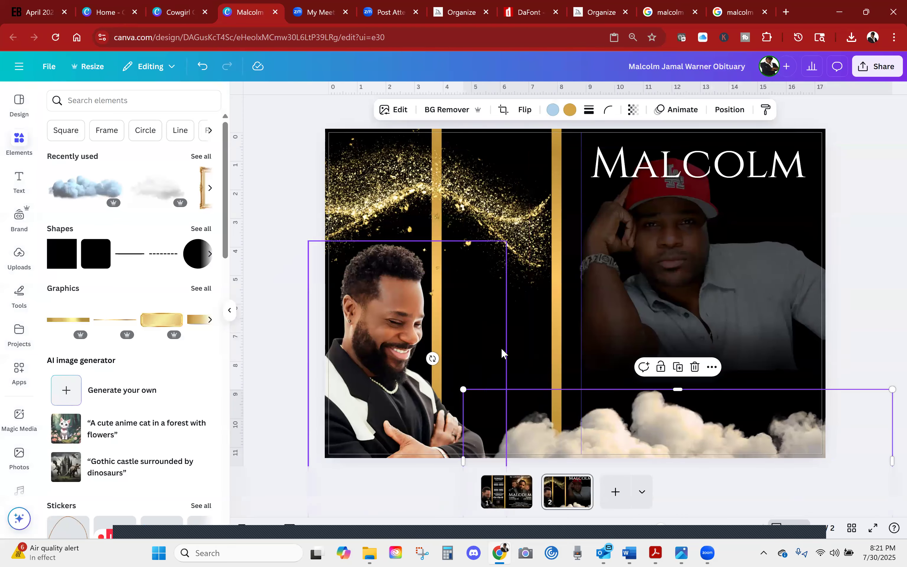
right_click(525, 341)
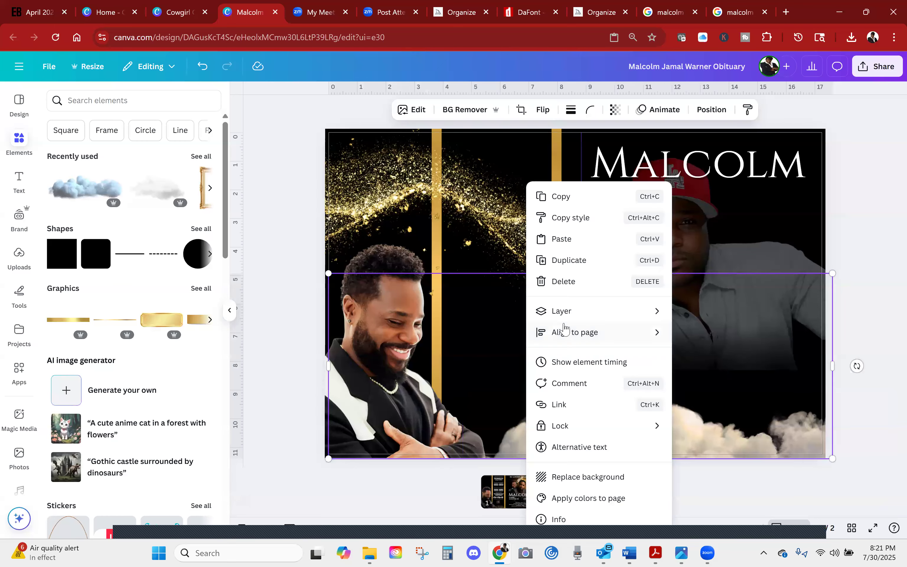
click(562, 239)
drag(735, 286, 775, 315)
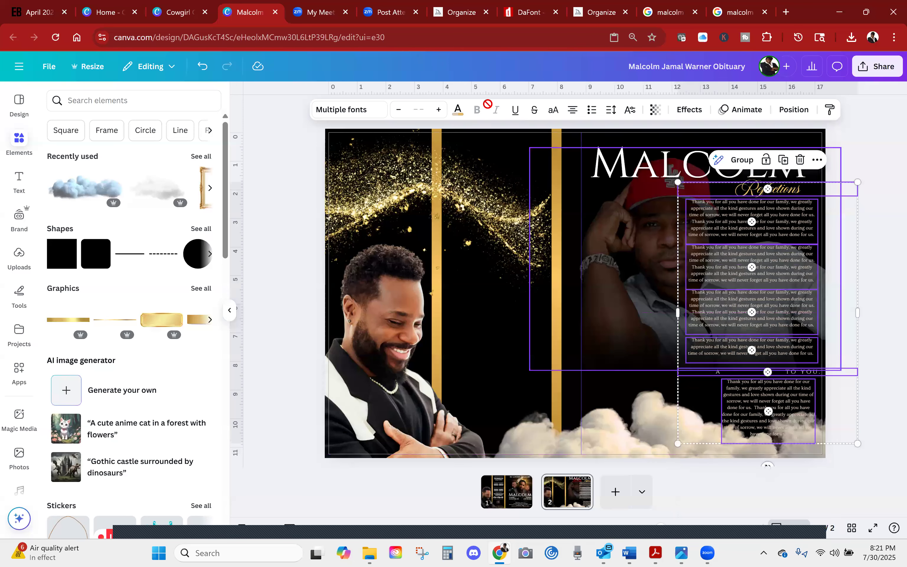
click(457, 110)
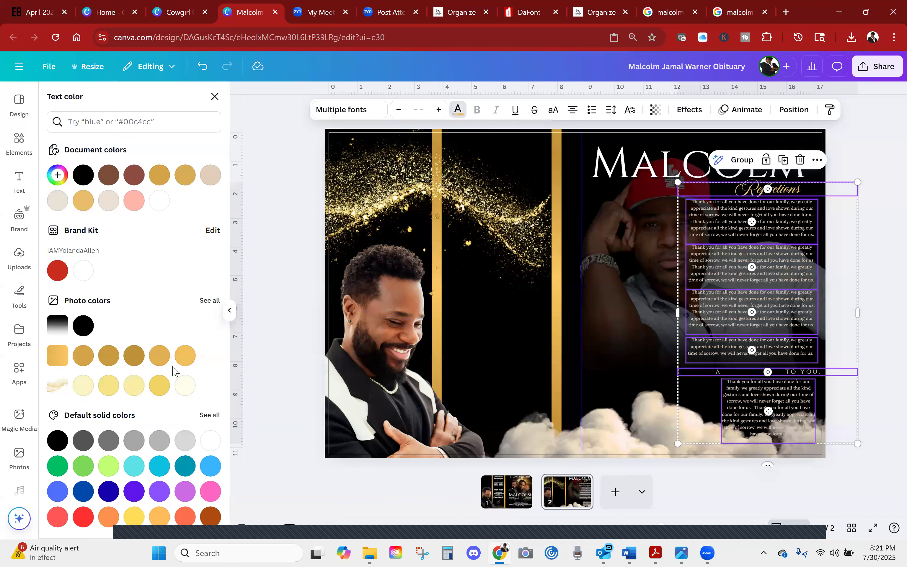
click(209, 444)
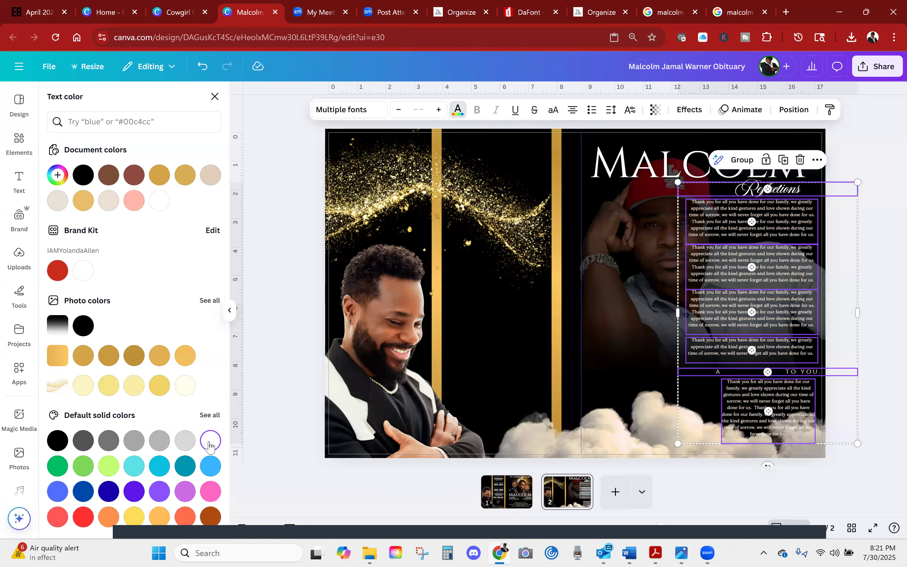
Enlarge the faded portrait towards the gold bars and move the cloud lower along the page's bottom edge.
click(600, 318)
drag(501, 372, 431, 375)
click(688, 435)
drag(688, 437, 702, 456)
Move the gold glitter to the lower part of the page and layer it in front of the smiling man.
drag(540, 263, 426, 442)
drag(432, 436, 432, 436)
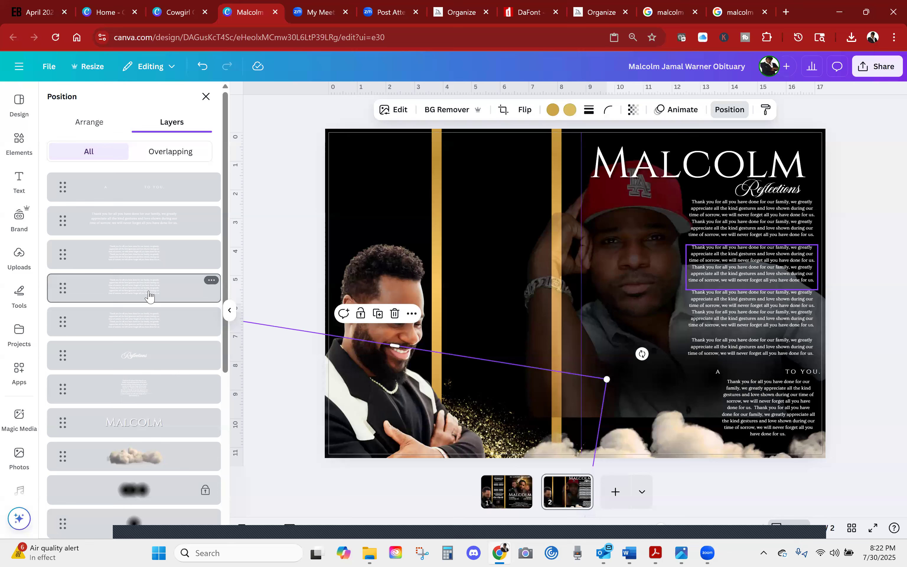
scroll(152, 422, down, 5)
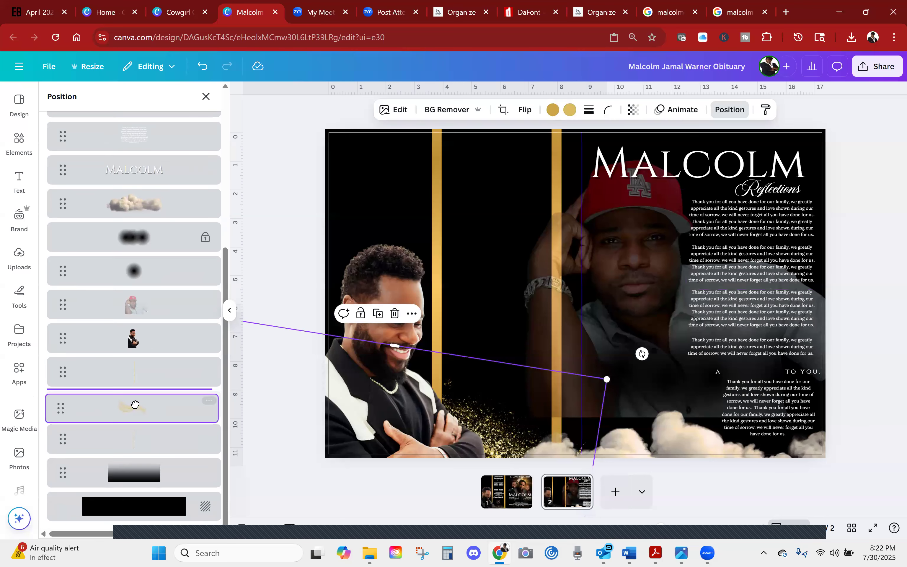
mouse_move(134, 405)
mouse_down()
mouse_move(121, 318)
mouse_move(124, 327)
mouse_up()
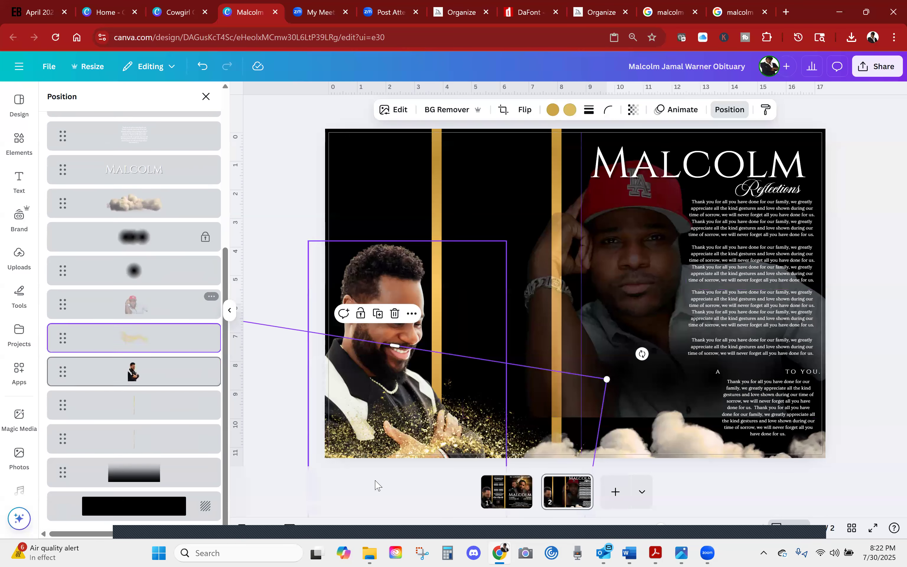
Rotate the gold glitter to a steeper slant and position it across the smiling man's jacket.
drag(345, 431, 319, 438)
drag(615, 360, 566, 415)
mouse_move(311, 425)
mouse_down()
mouse_move(269, 404)
mouse_move(313, 432)
mouse_up()
Lower the gold glitter's opacity and shift it left onto the edge of the smiling man's jacket.
click(632, 110)
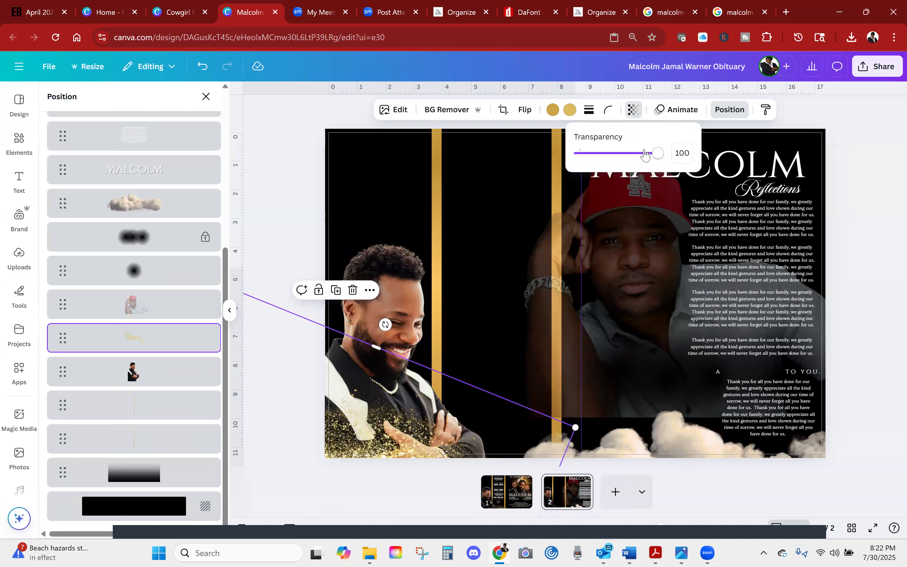
drag(657, 158, 642, 174)
drag(375, 451, 313, 451)
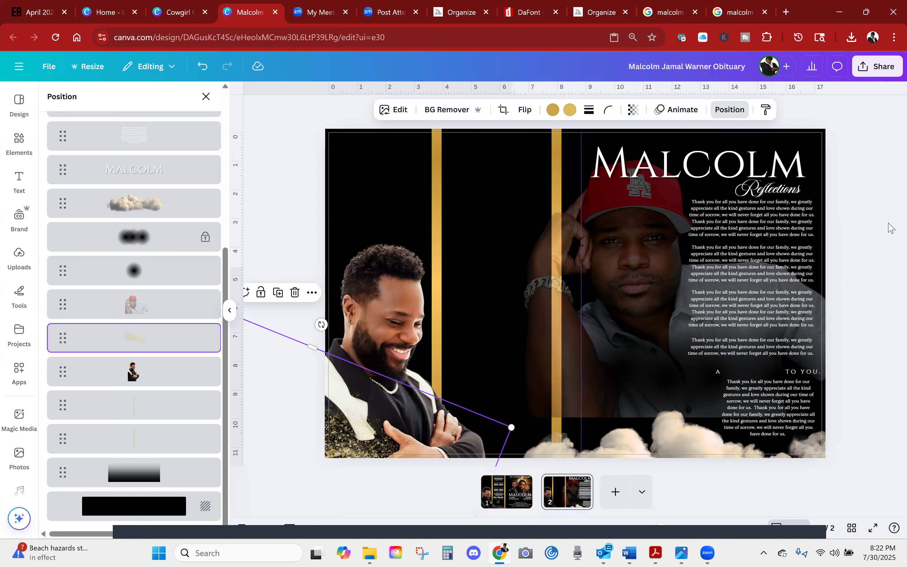
Search the elements library for GLARE.
click(19, 142)
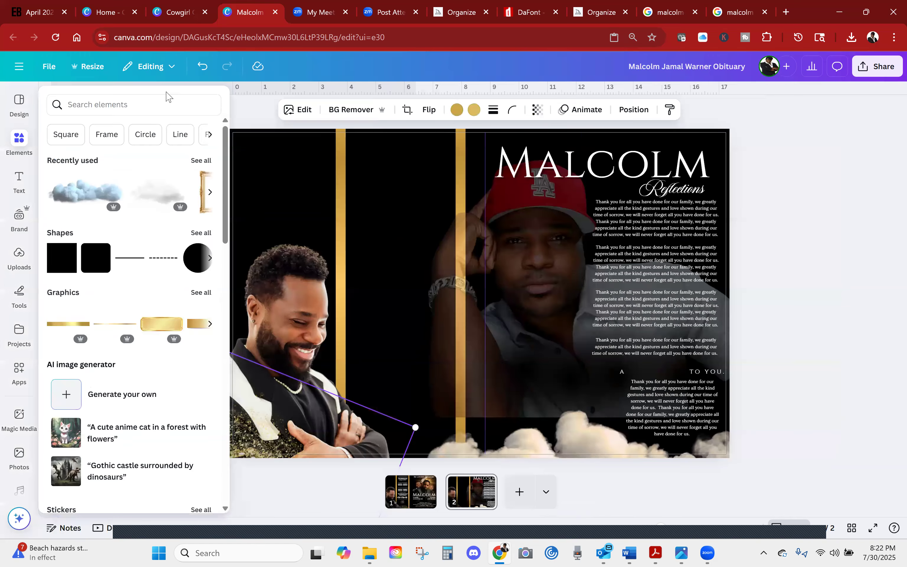
click(158, 105)
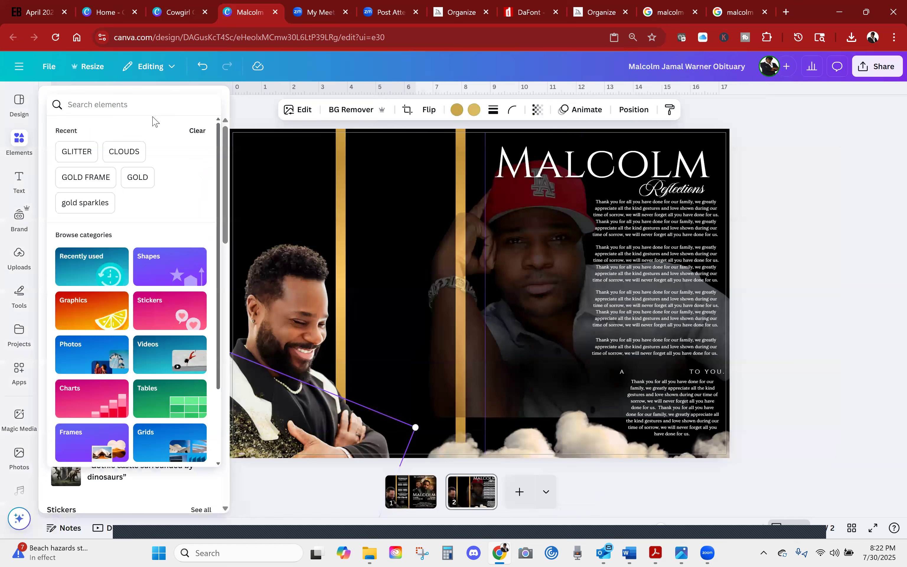
text(GLARE)
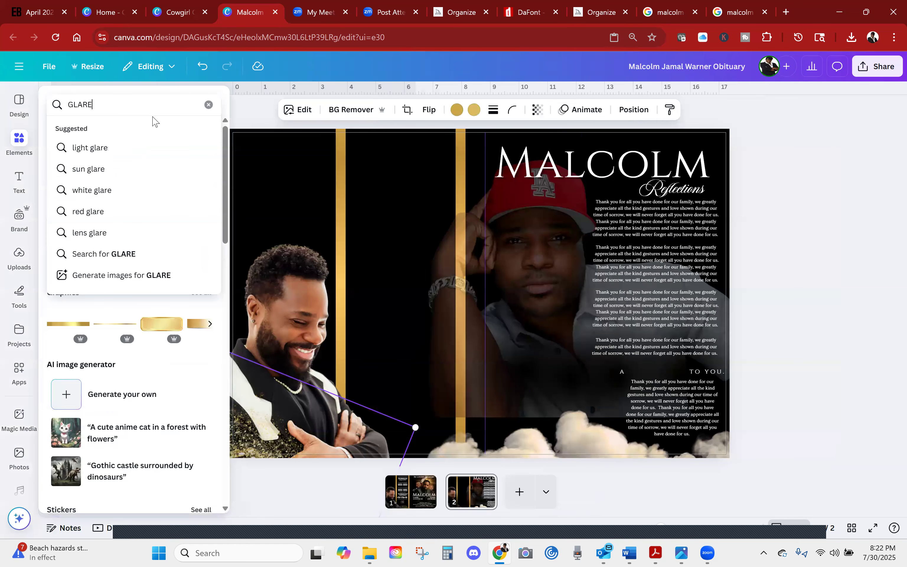
key(Return)
click(485, 289)
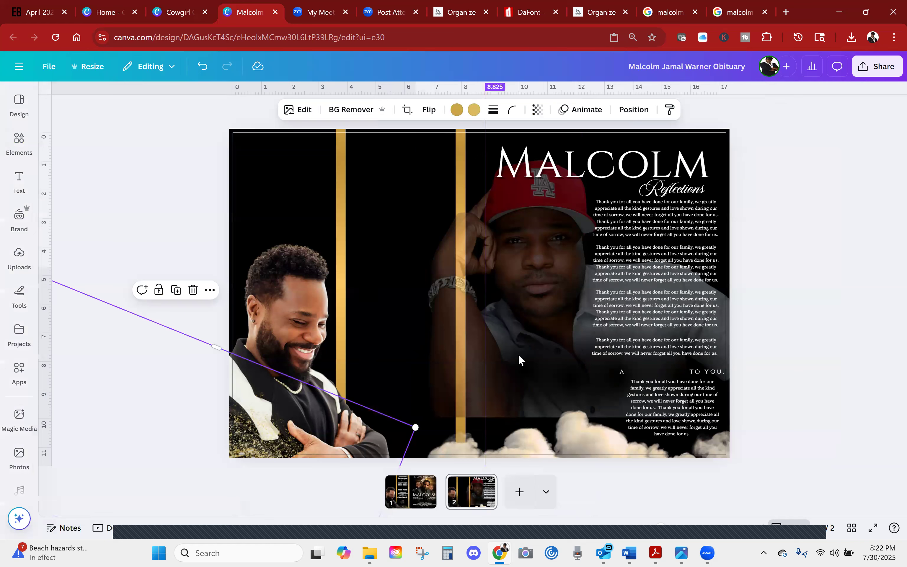
Unlock the grouped black fade over the portrait and move the single black fade to the lower middle of the page.
click(552, 382)
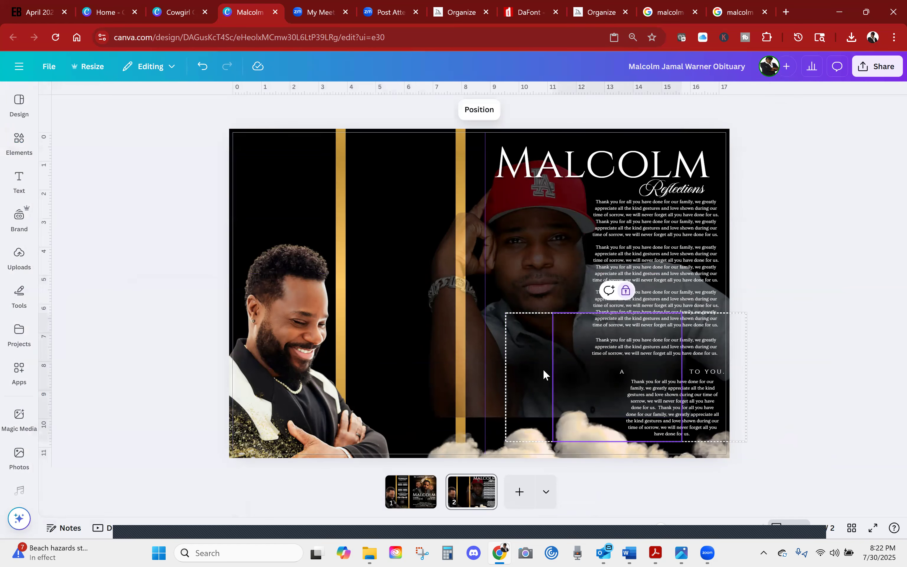
key(ctrl+a)
click(856, 379)
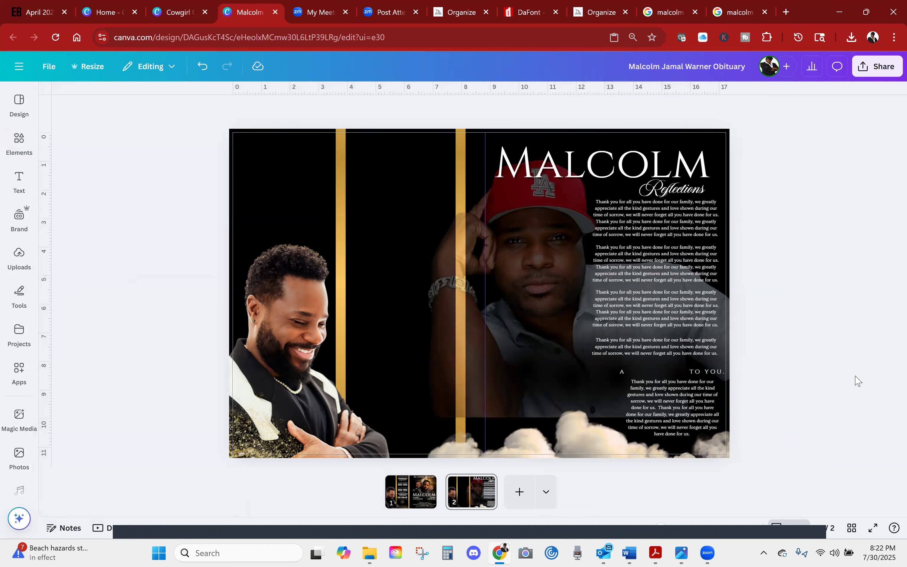
click(560, 374)
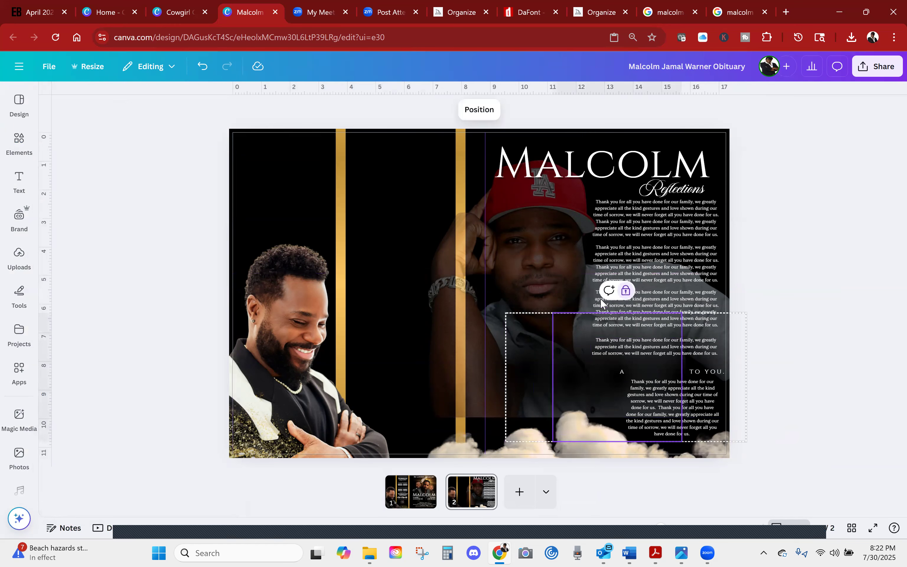
click(626, 291)
drag(506, 312, 443, 358)
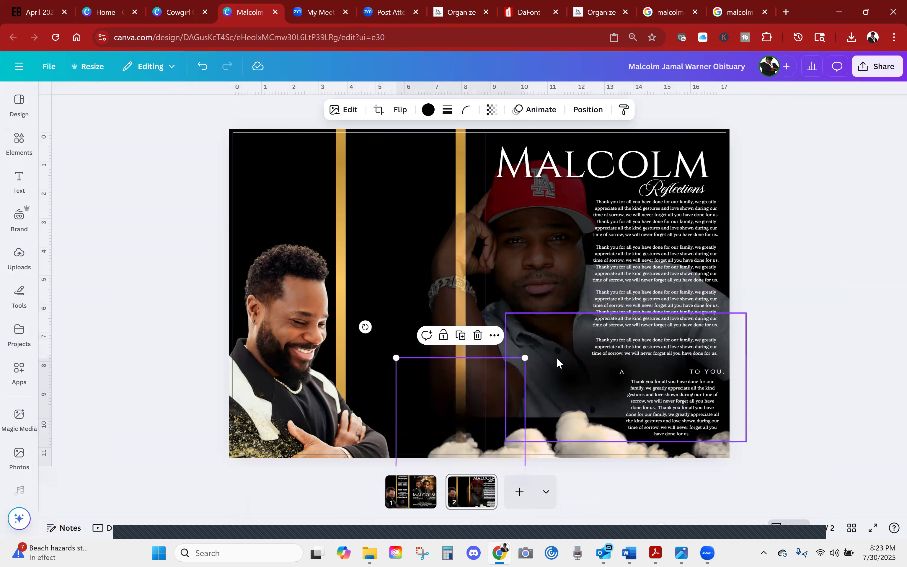
Move the grouped black fade down and left to cover the portrait's lower edge.
click(557, 373)
drag(543, 376, 496, 399)
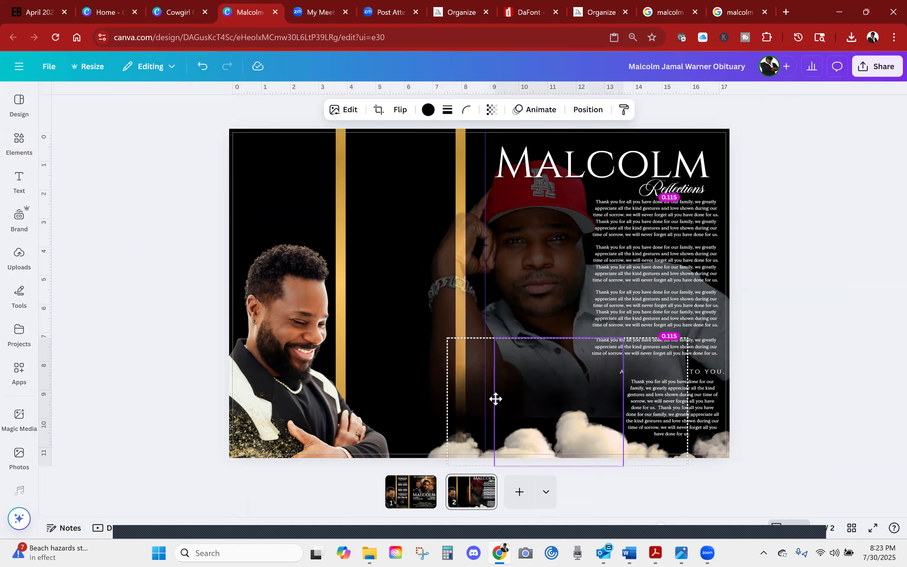
drag(495, 399, 527, 401)
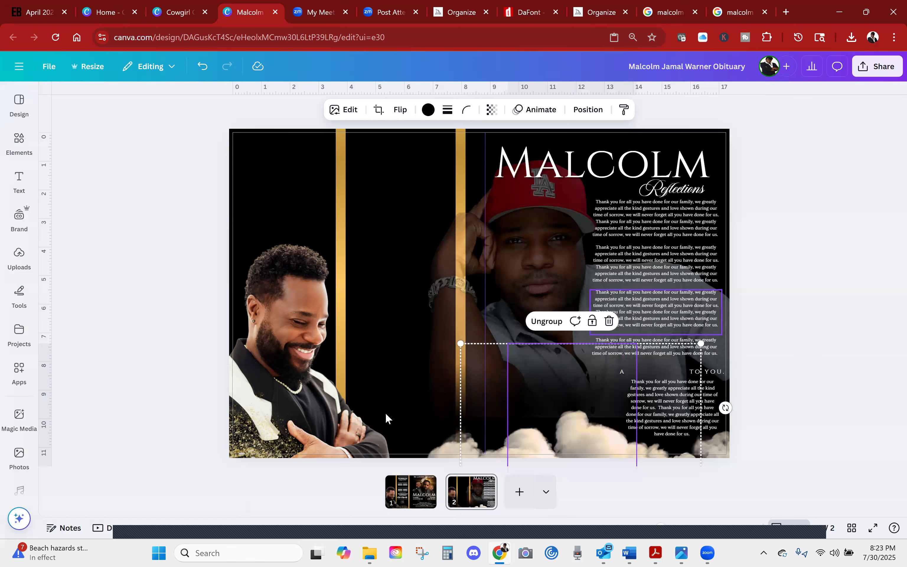
click(849, 364)
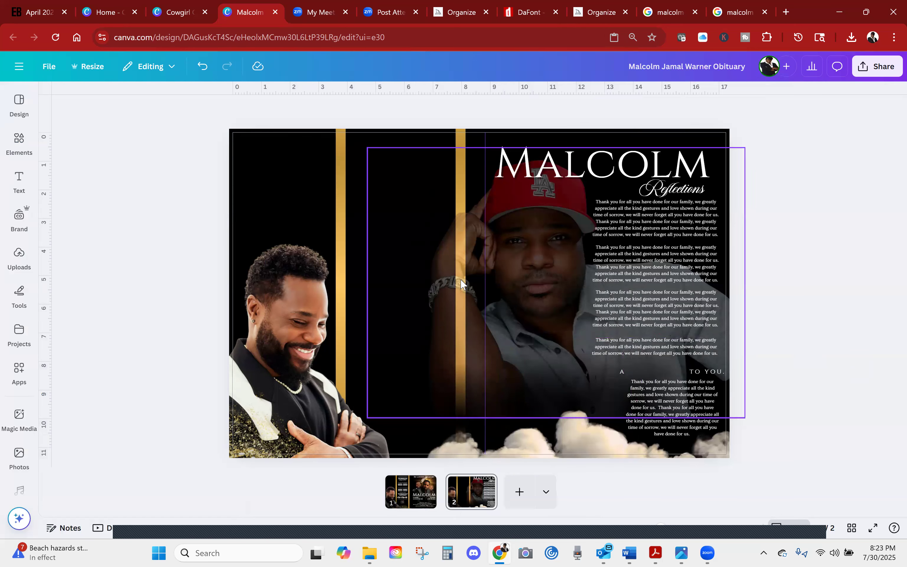
click(461, 202)
drag(437, 202, 581, 204)
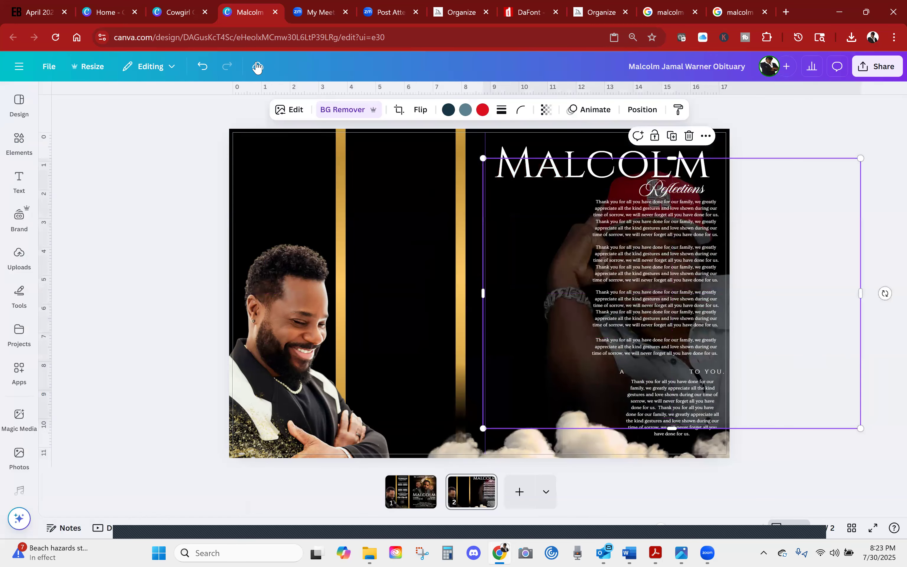
click(202, 67)
Move the two vertical gold bars left on the second page and shift the smiling man down and left toward the page corner.
drag(461, 136, 254, 149)
drag(341, 162, 418, 195)
click(864, 310)
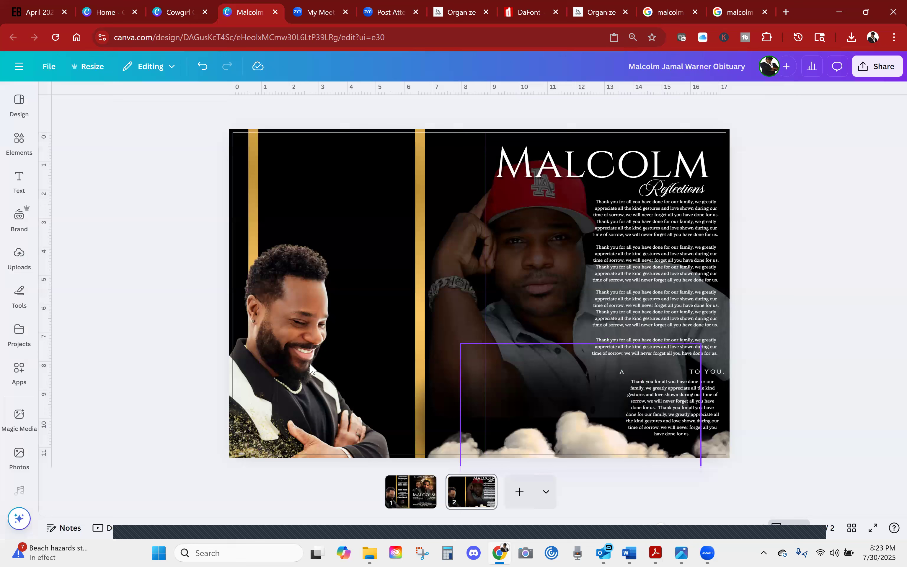
drag(289, 367, 271, 386)
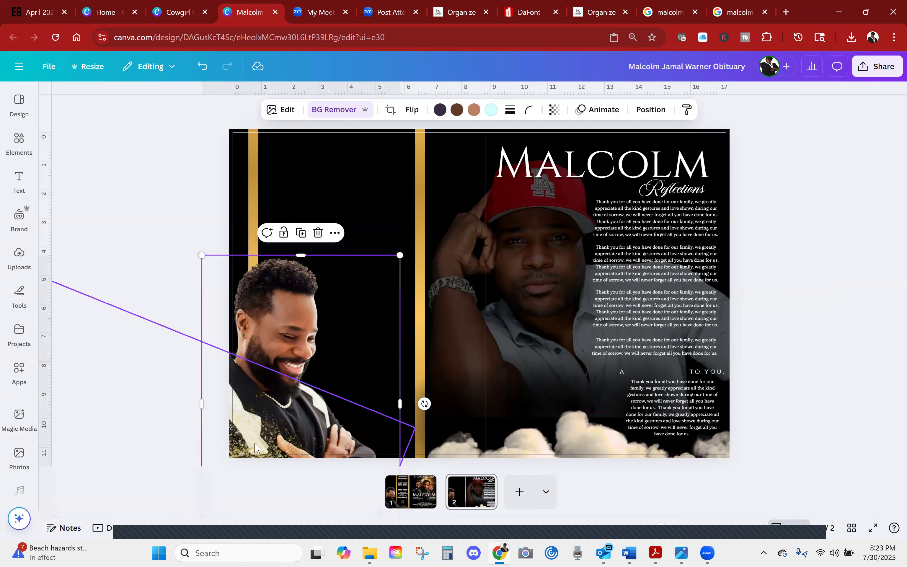
click(646, 410)
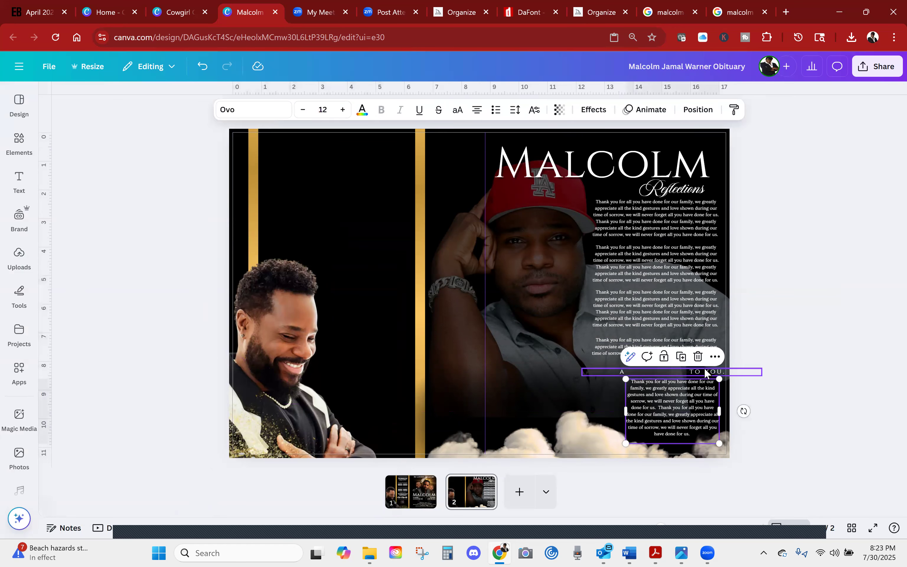
click(188, 11)
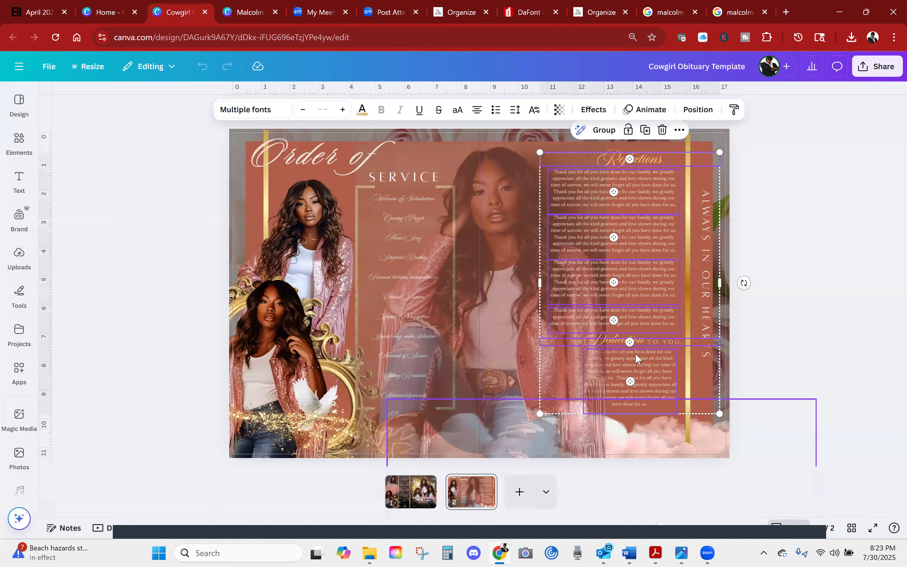
click(599, 341)
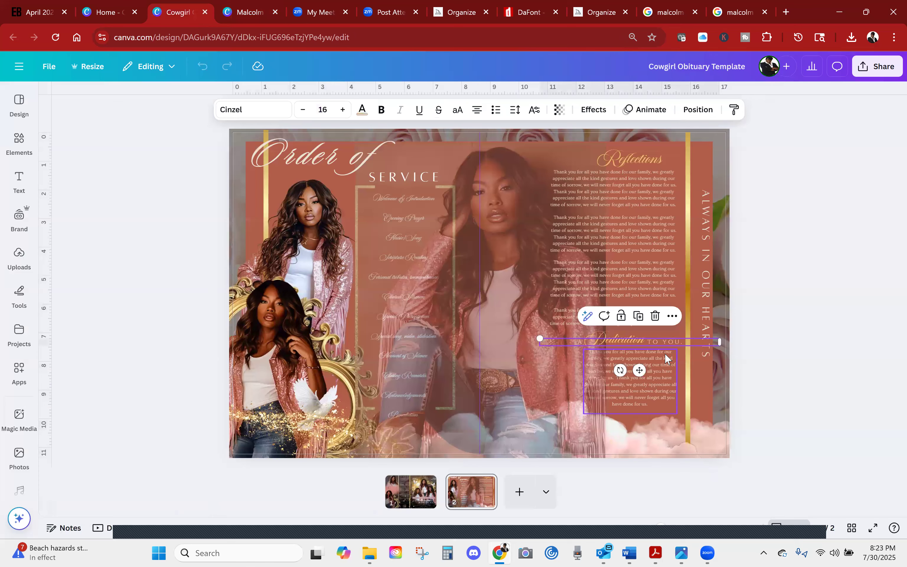
key(ctrl+Tab)
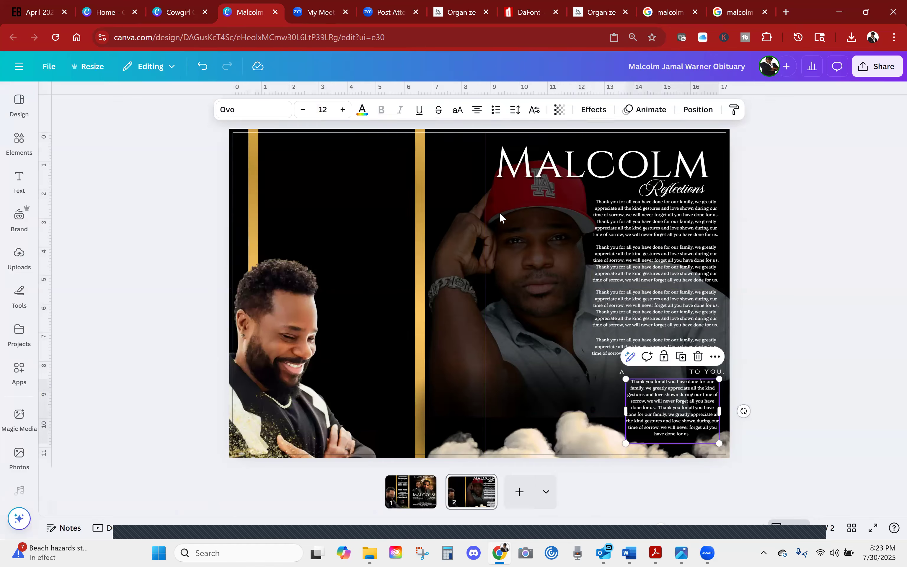
key(ctrl+v)
drag(576, 356, 550, 370)
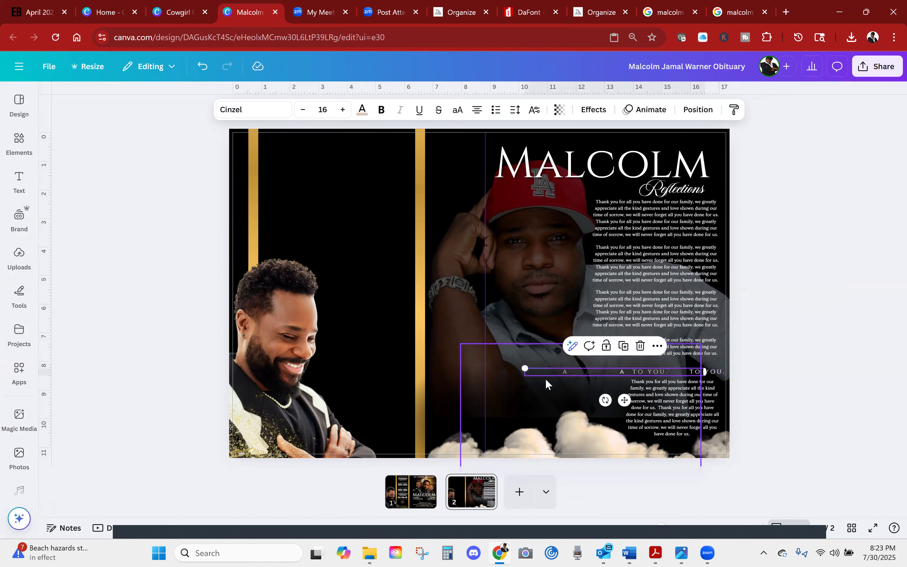
key(Delete)
Edit the heading above the last paragraph to read "A DEDICATION TO YOU." on one line without the wide gap.
click(622, 369)
double_click(629, 373)
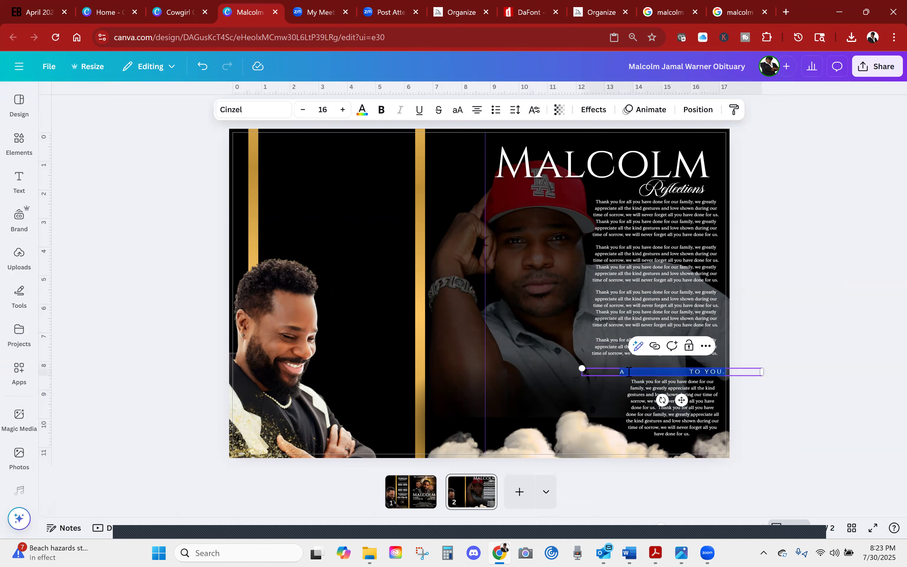
click(634, 371)
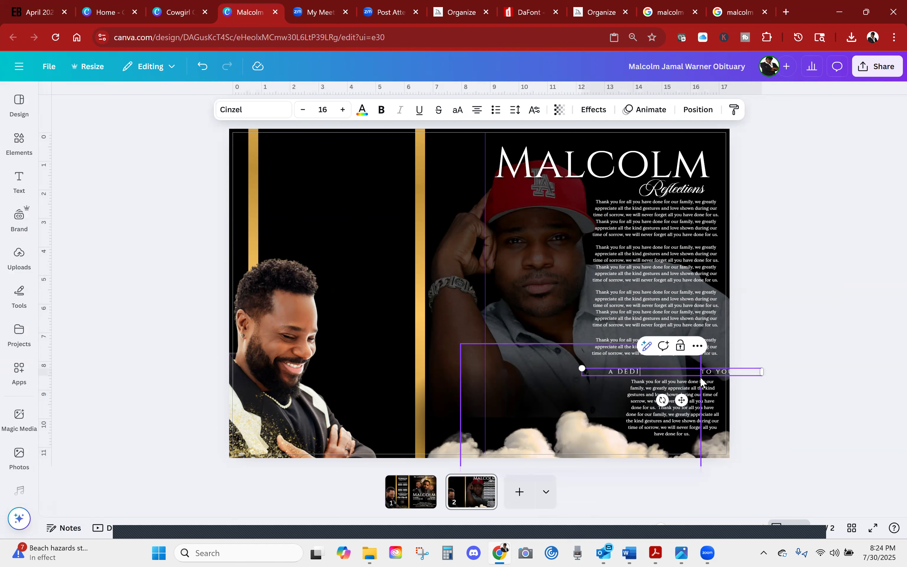
key(Delete)
key(Delete)
key(Delete)
key(Delete)
key(Delete)
key(Delete)
key(Delete)
key(Delete)
key(Delete)
key(Delete)
key(Delete)
key(Delete)
click(816, 403)
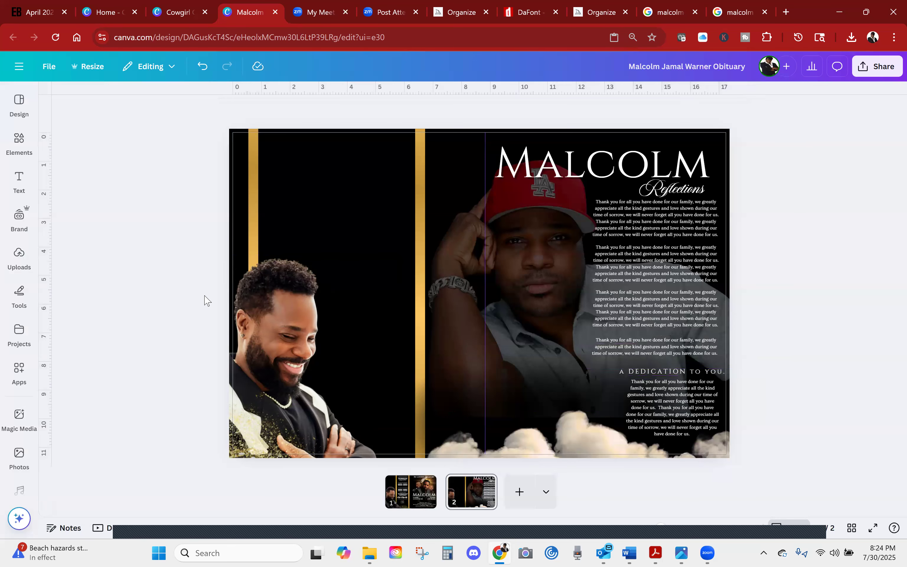
Switch to the Cowgirl Obituary Template and try to select the SERVICE heading together with the service list beneath it.
click(177, 11)
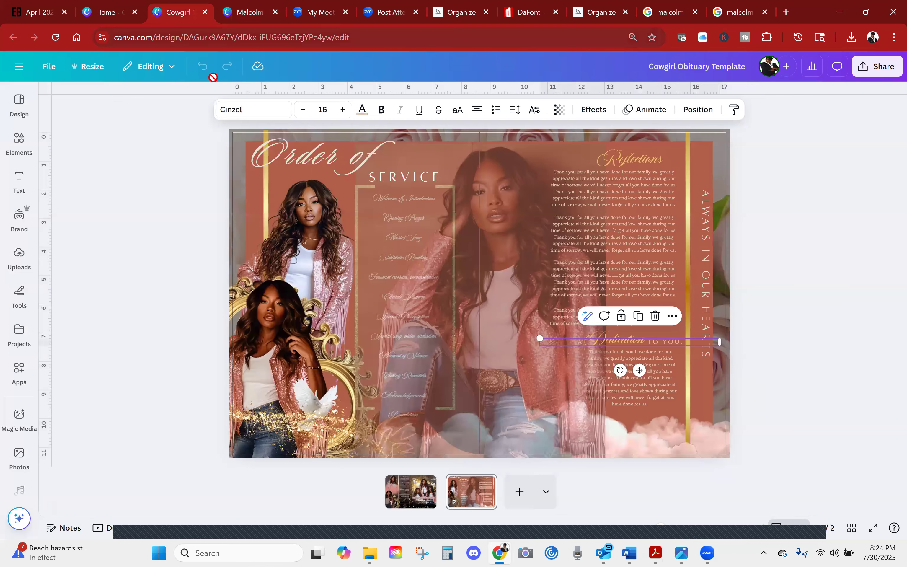
click(401, 180)
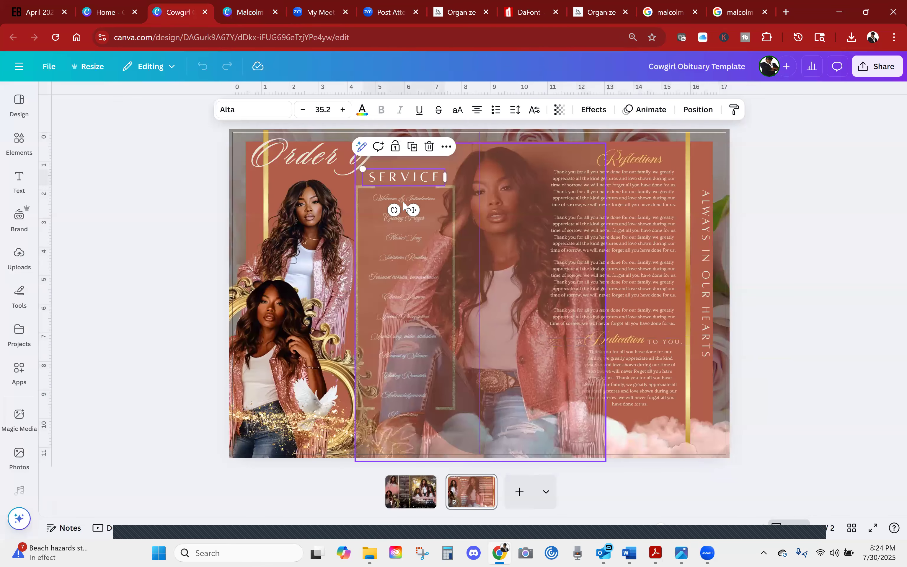
click(403, 200)
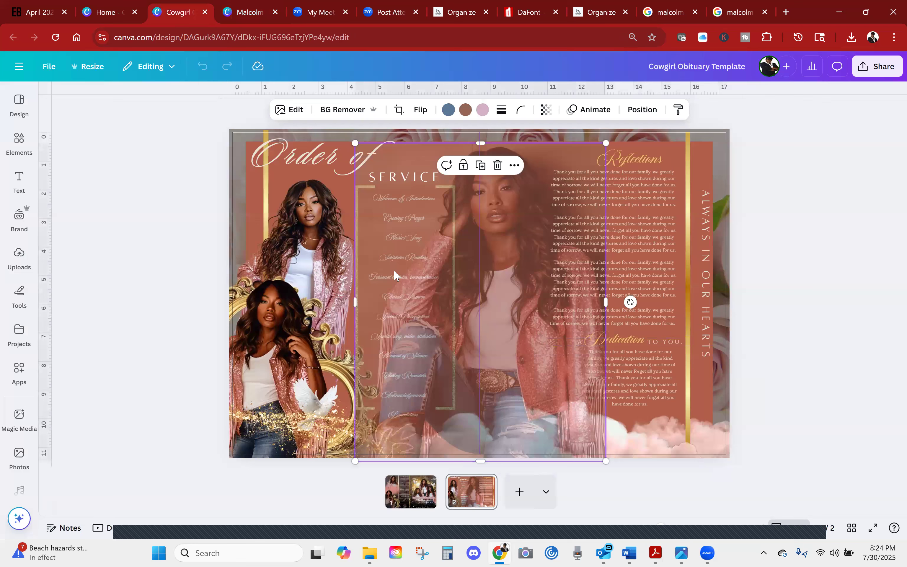
shift+click(386, 176)
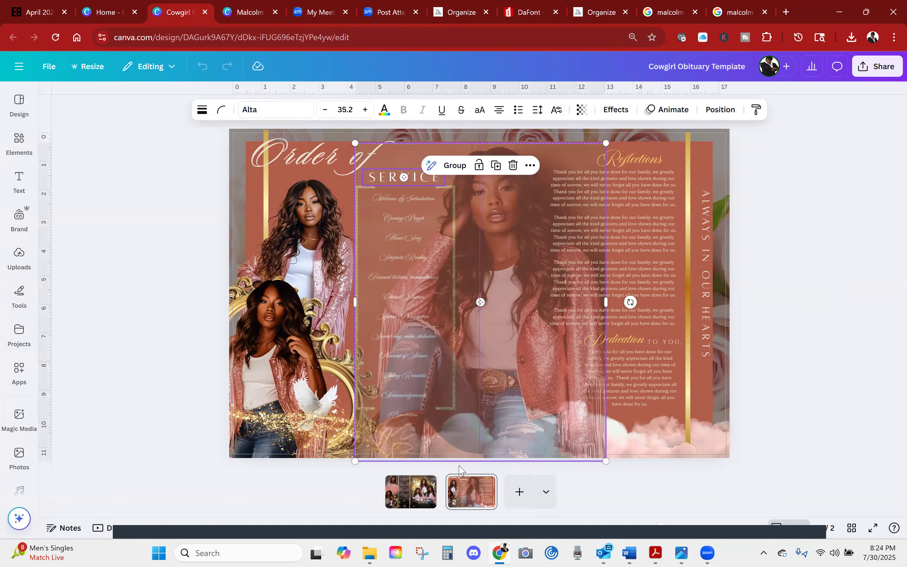
drag(377, 175, 368, 178)
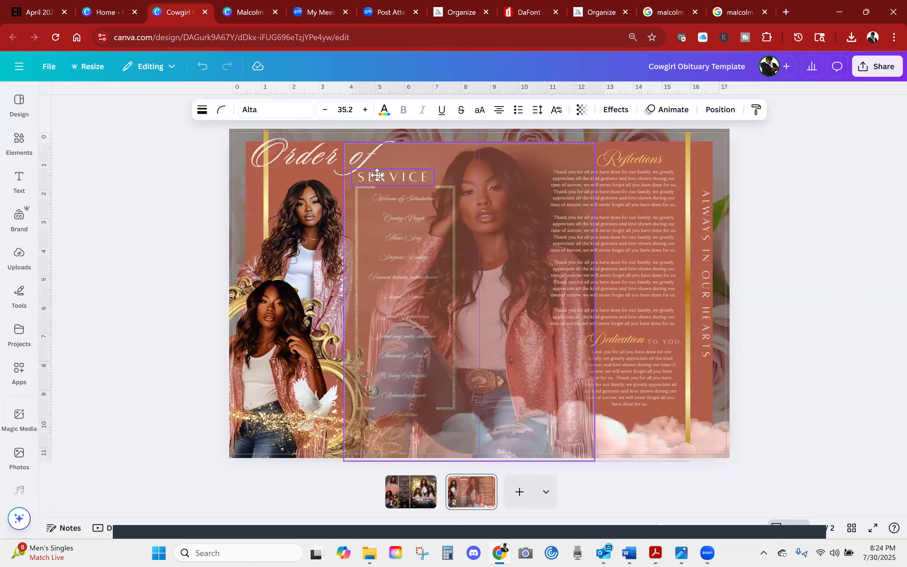
click(204, 66)
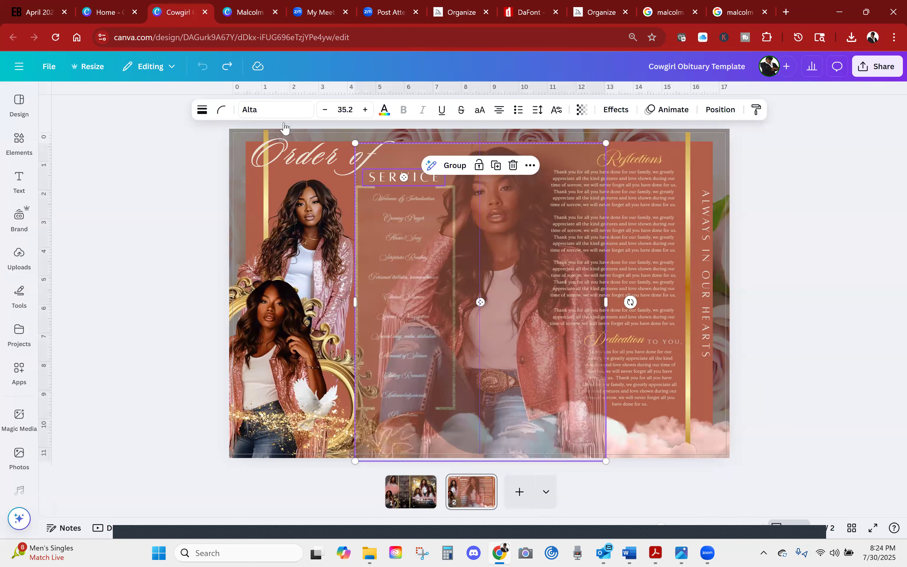
shift+click(381, 179)
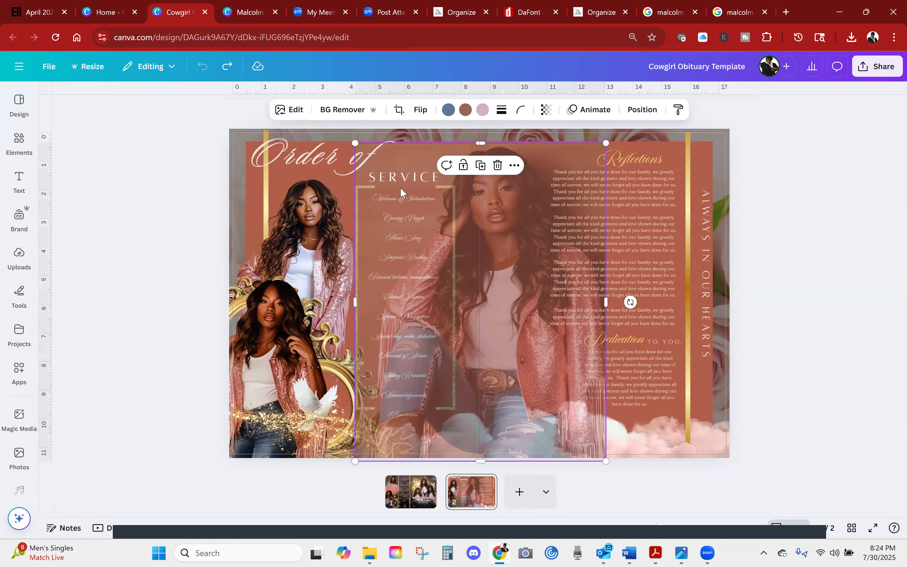
Examine the layers of the Cowgirl Obituary Template's second page to find the order of service items.
click(642, 110)
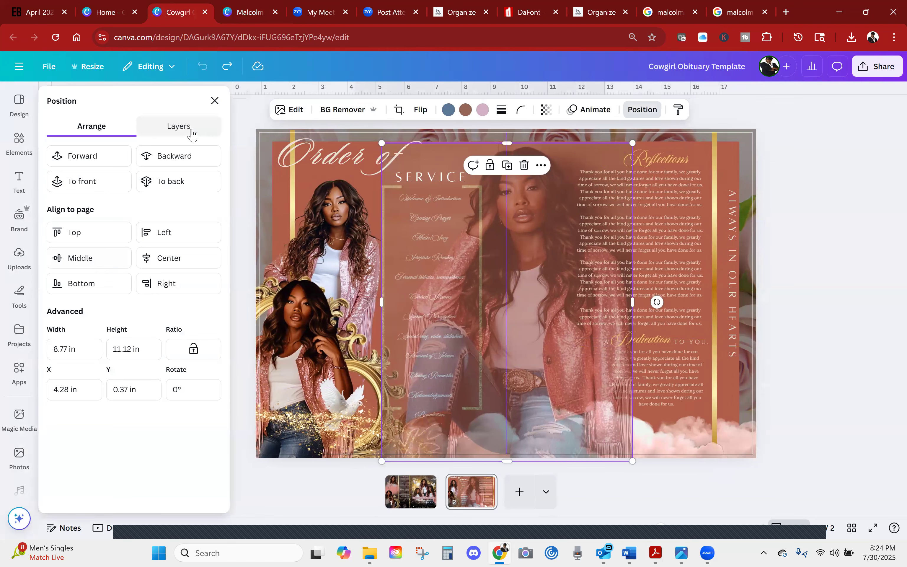
click(178, 126)
scroll(139, 375, down, 5)
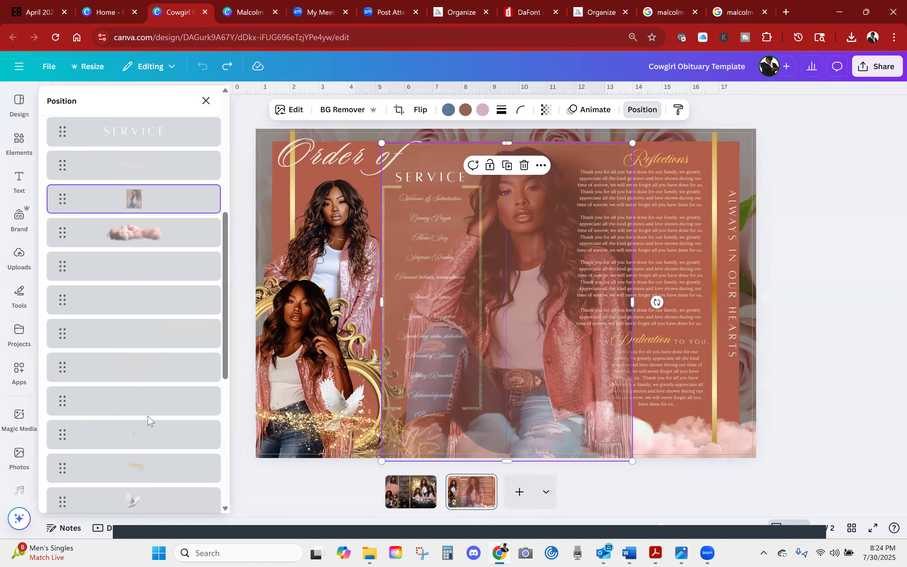
scroll(152, 423, down, 8)
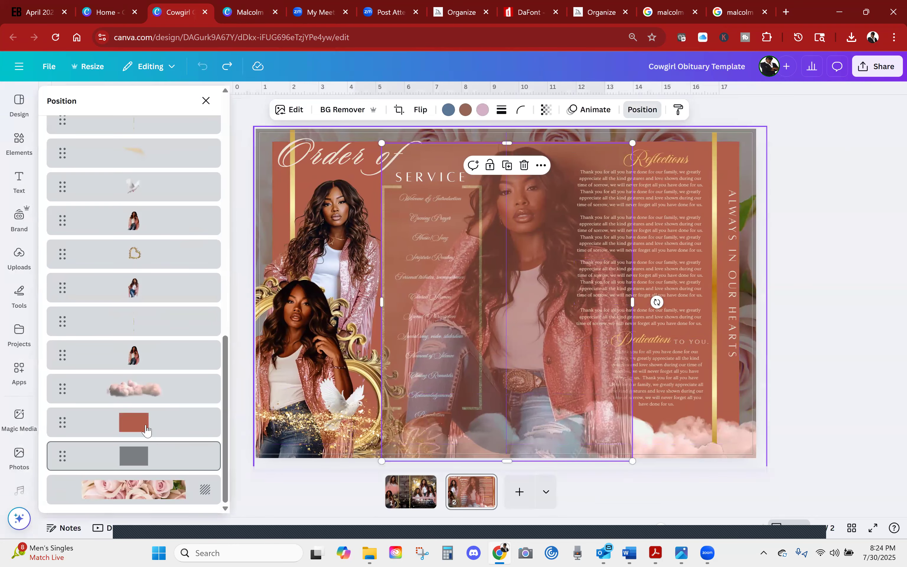
scroll(142, 386, up, 12)
scroll(150, 375, up, 3)
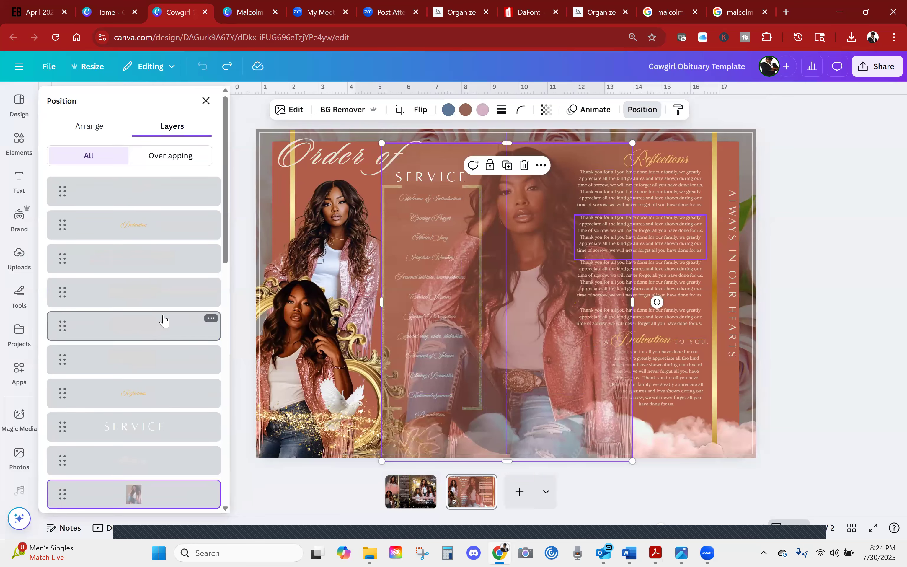
click(156, 326)
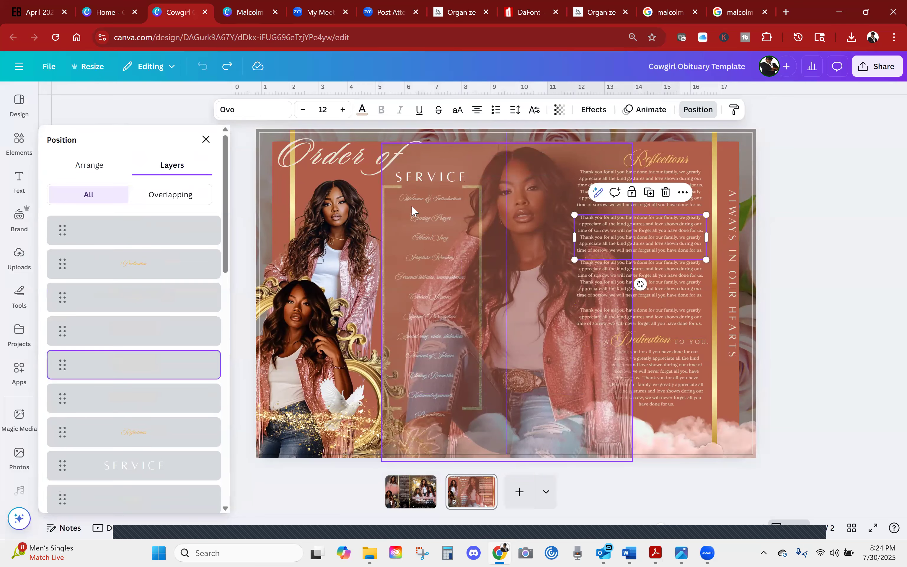
click(387, 187)
click(410, 178)
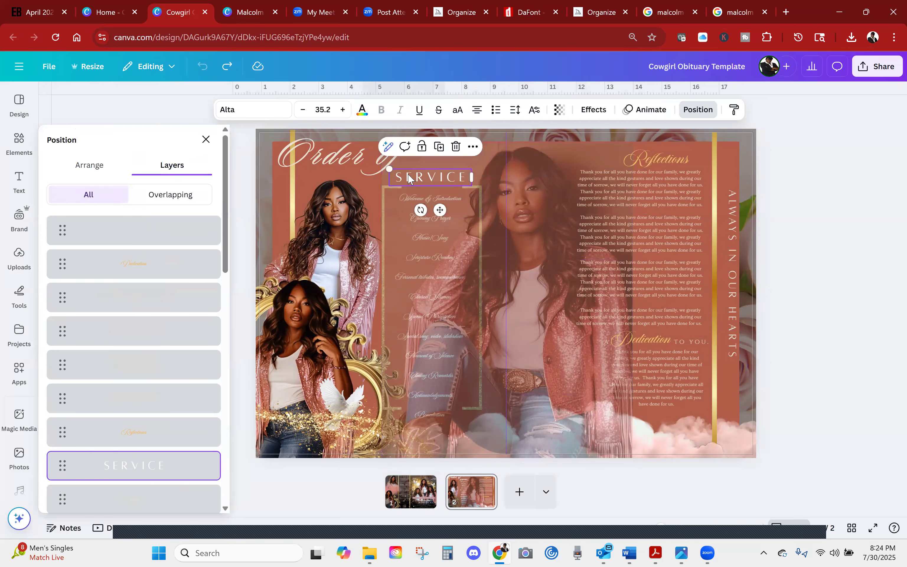
Copy the "Order of" and "SERVICE" headings from the template into the Malcolm obituary, stacking them between the gold bars at the page's upper edge.
click(345, 160)
shift+click(435, 177)
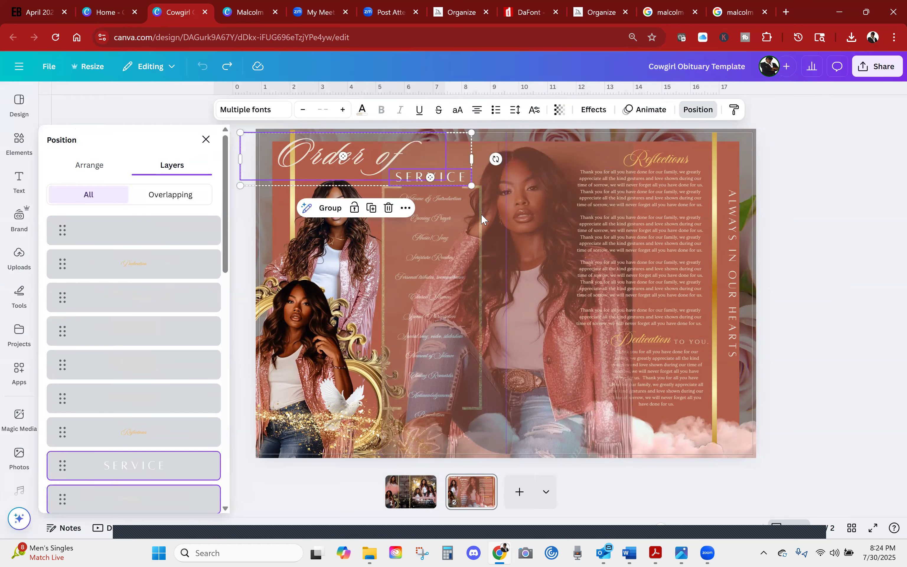
click(243, 11)
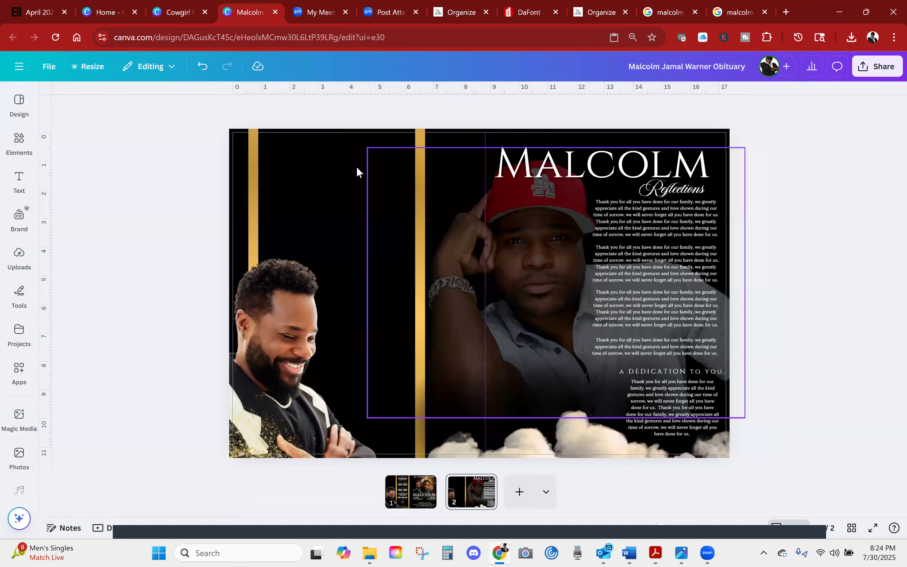
click(334, 155)
key(ctrl+v)
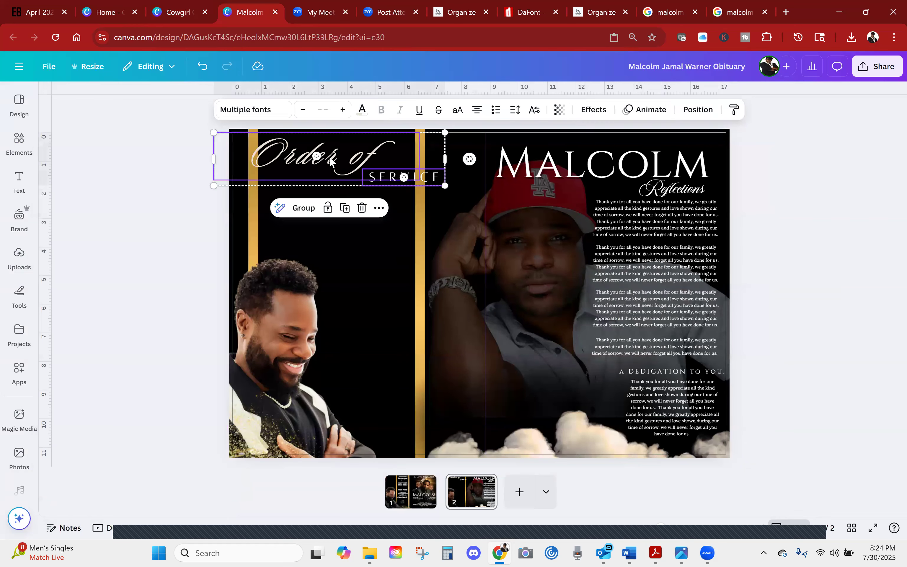
drag(332, 160, 366, 161)
click(741, 237)
click(308, 182)
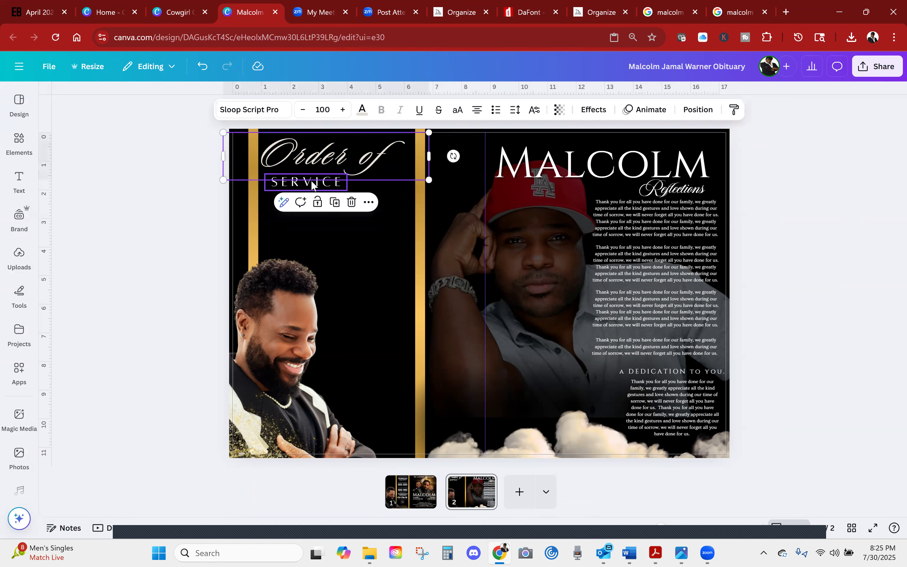
click(867, 281)
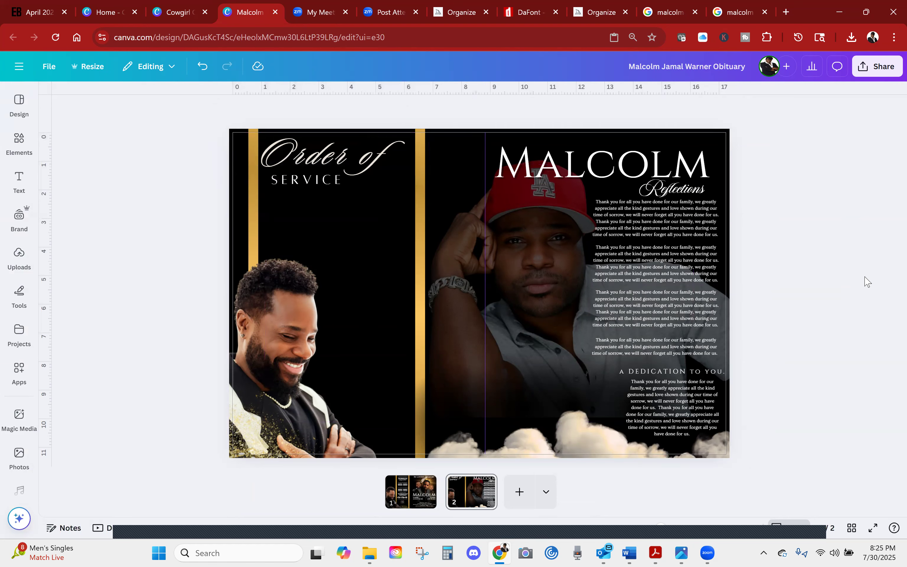
Delete the smiling man's photo and the gold glitter from the left half of the second page.
click(287, 347)
drag(285, 347, 301, 359)
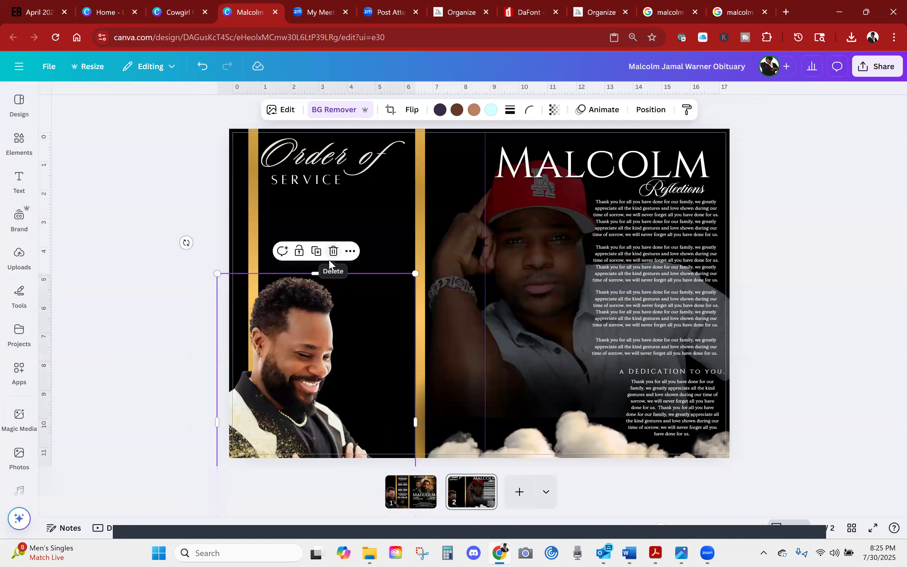
click(327, 260)
click(281, 366)
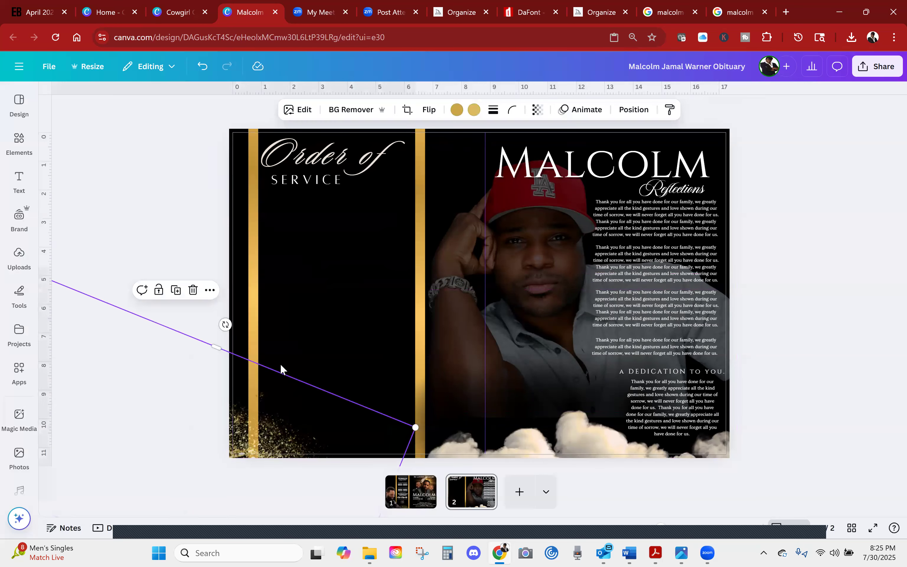
click(193, 290)
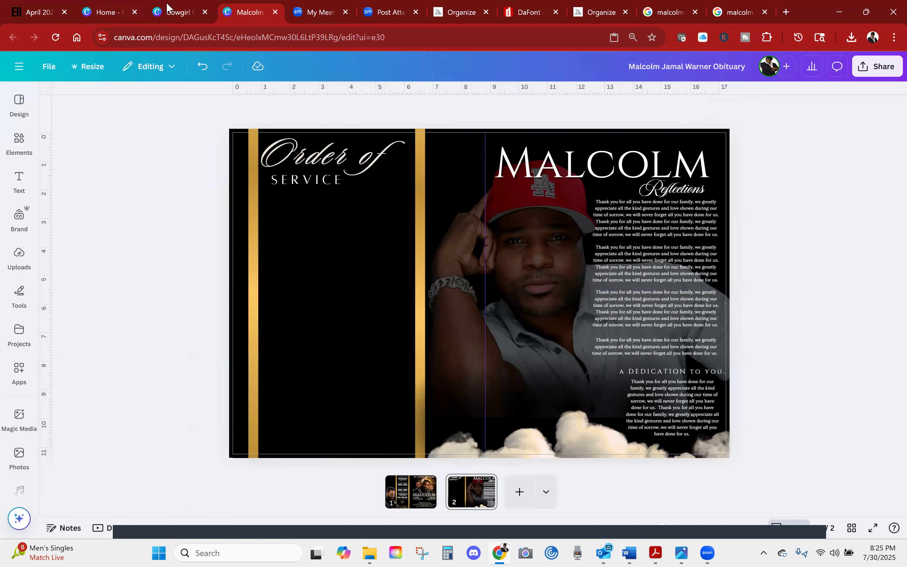
Examine the layers on the Cowgirl Obituary Template's second page to find the service list beneath the portrait.
key(ctrl+shift+Tab)
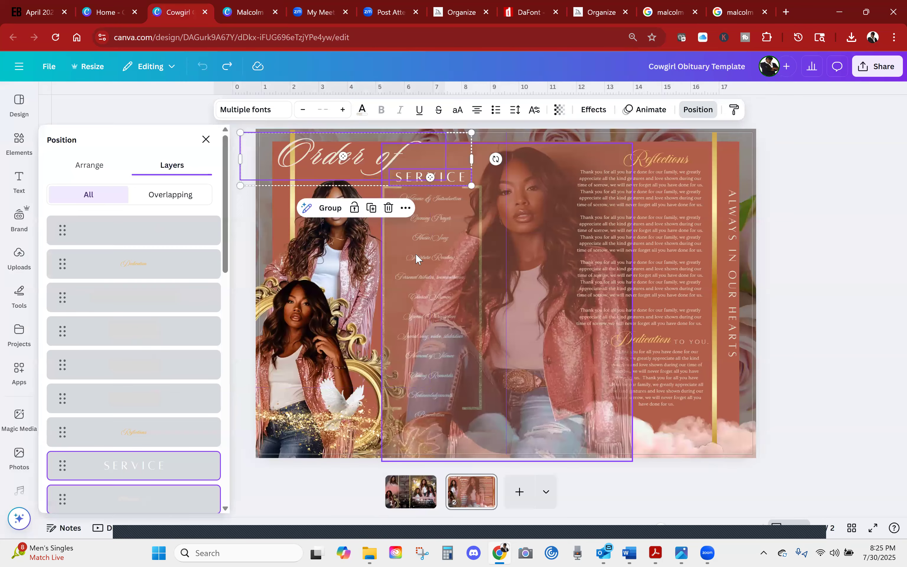
click(407, 259)
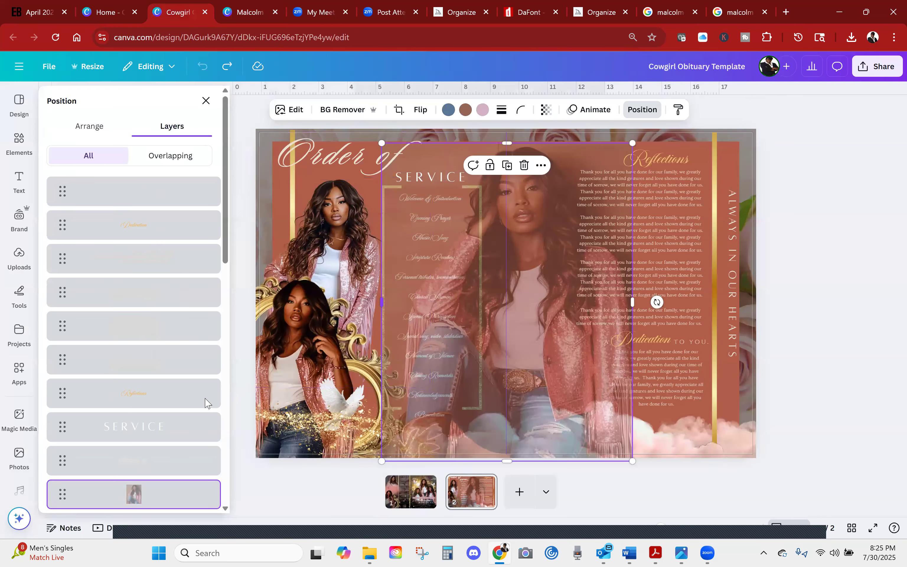
click(125, 464)
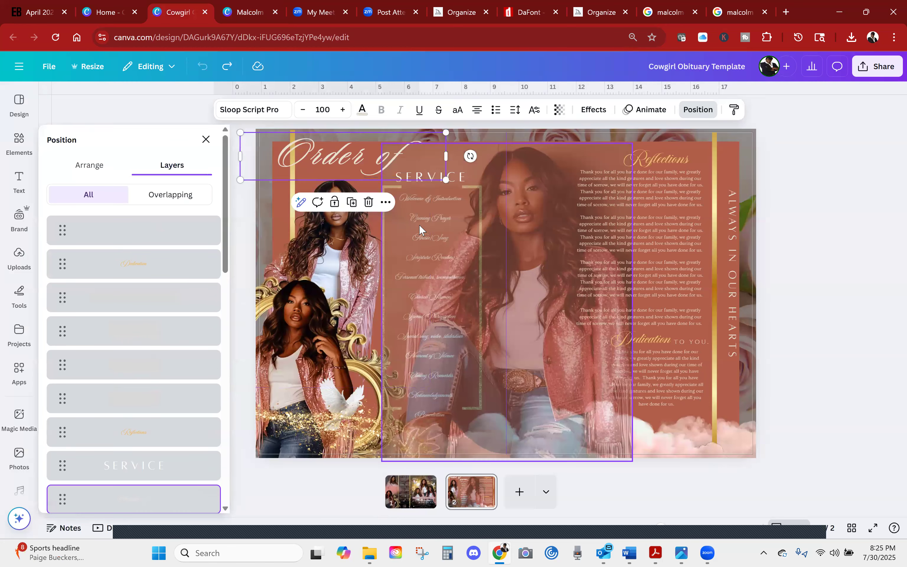
click(404, 191)
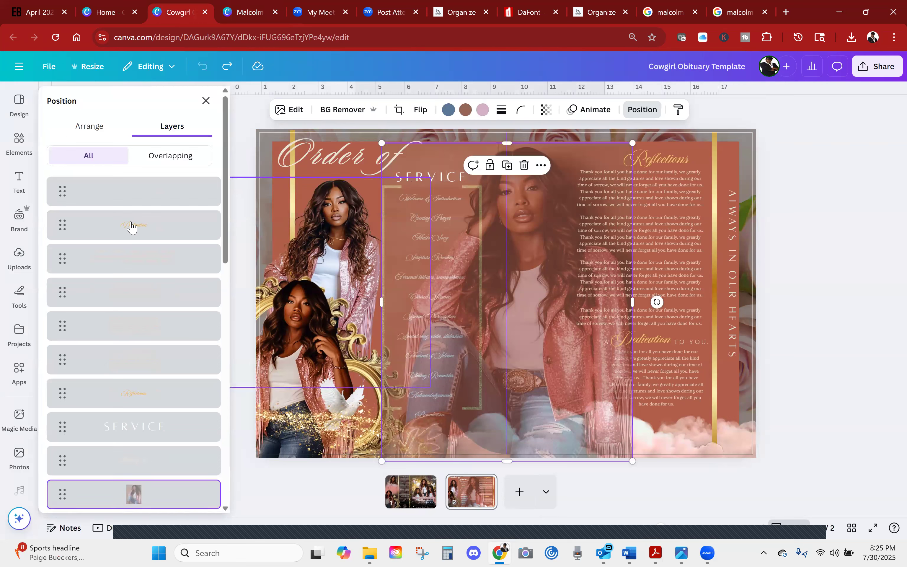
scroll(76, 228, down, 3)
click(143, 186)
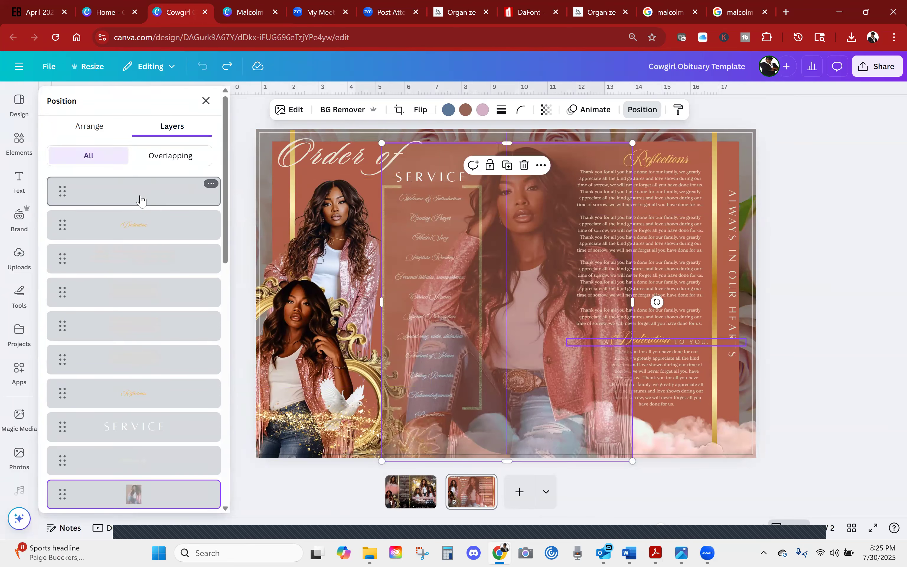
click(138, 276)
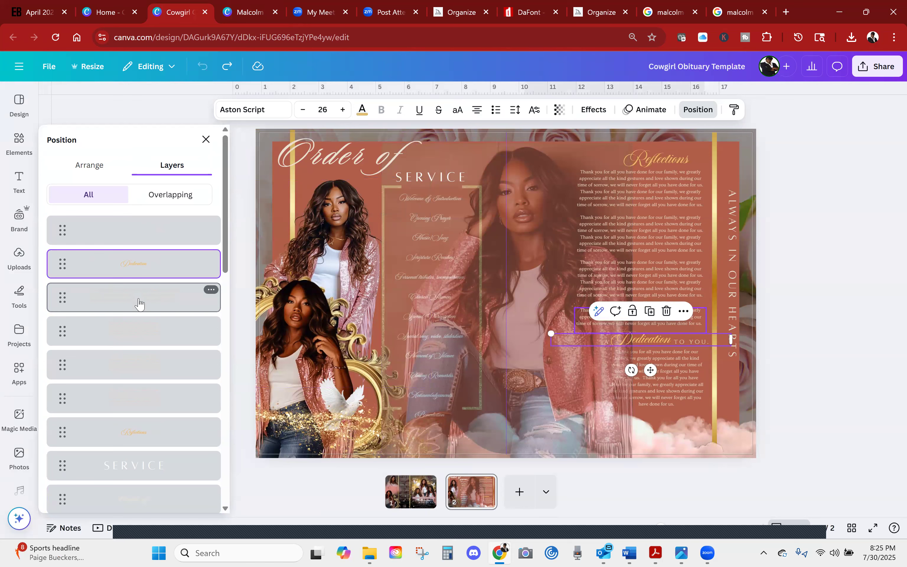
click(138, 298)
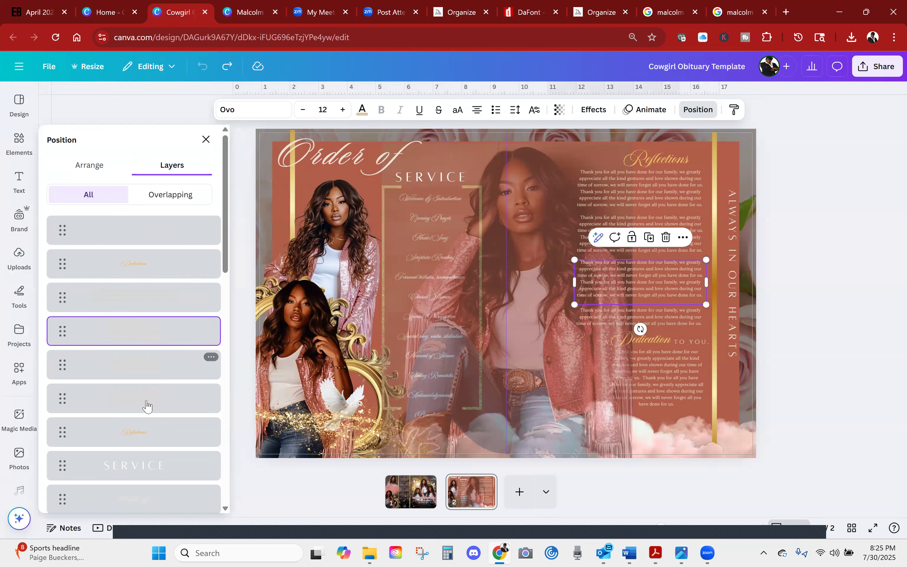
click(144, 436)
click(143, 466)
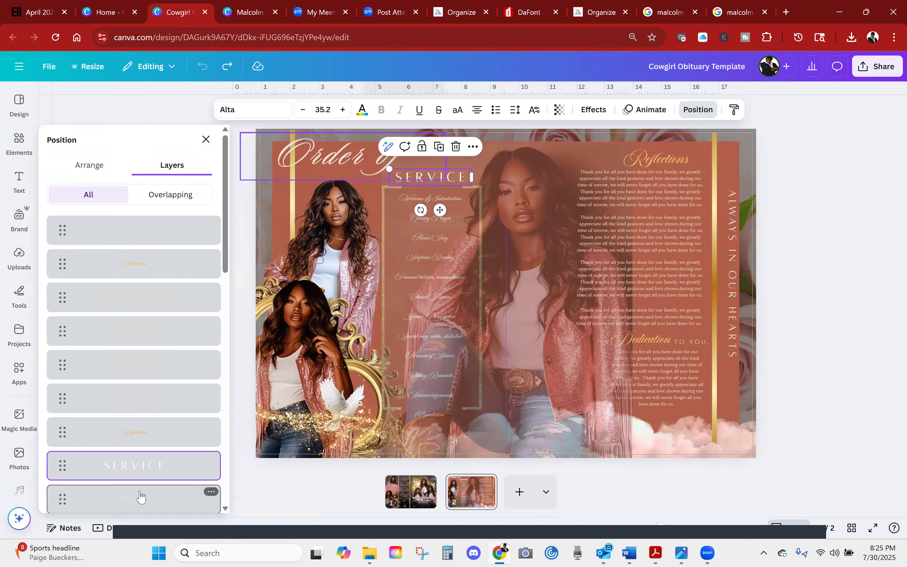
click(138, 497)
scroll(143, 479, down, 3)
scroll(148, 469, down, 3)
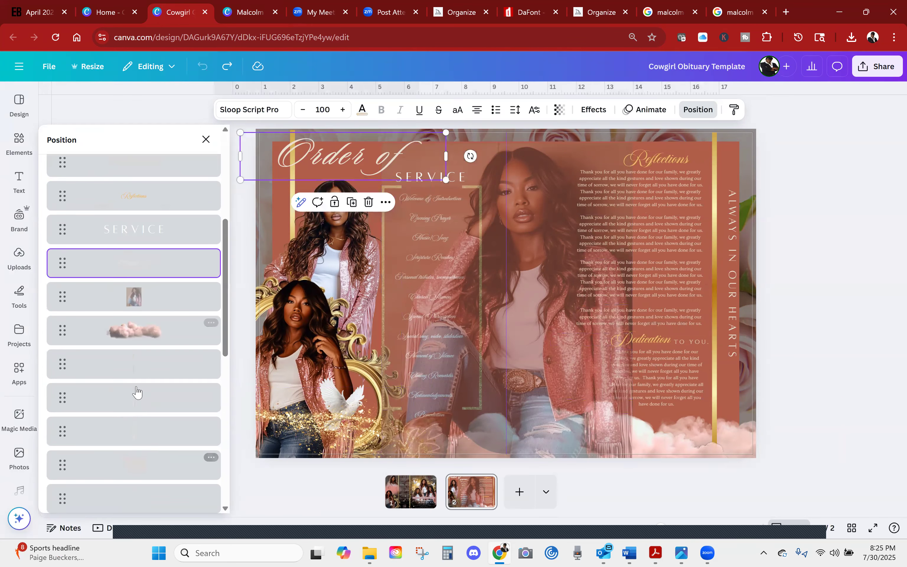
click(134, 370)
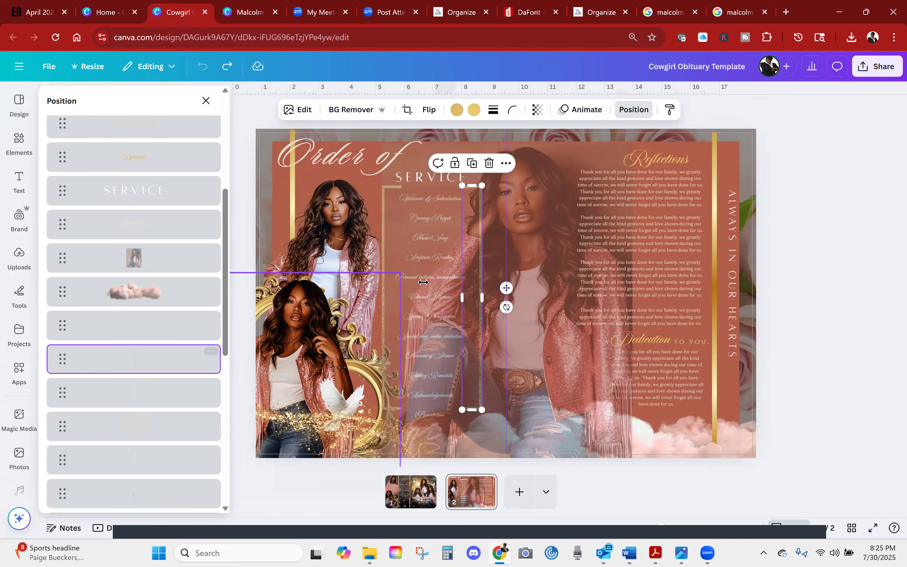
click(411, 265)
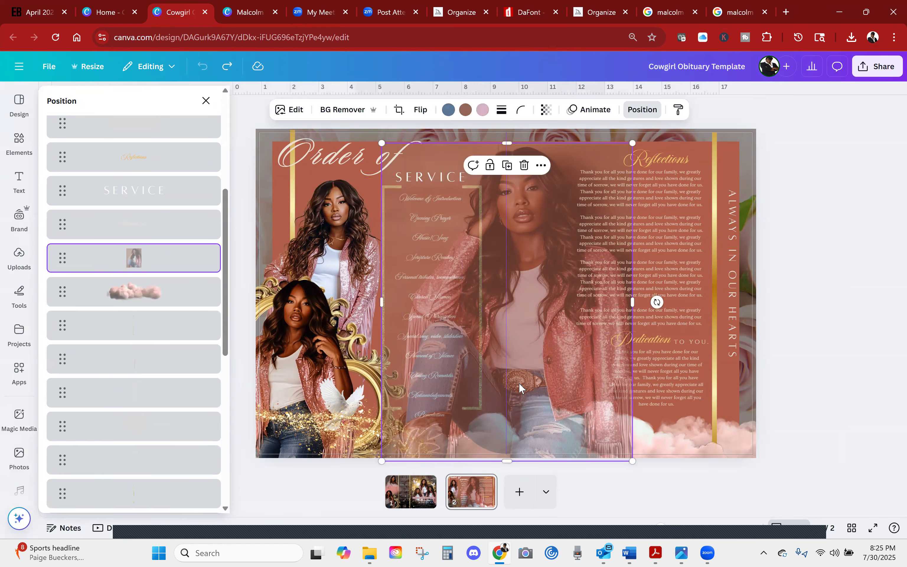
Switch to the Malcolm obituary and move the SERVICE heading slightly down, away from "Order of".
click(253, 4)
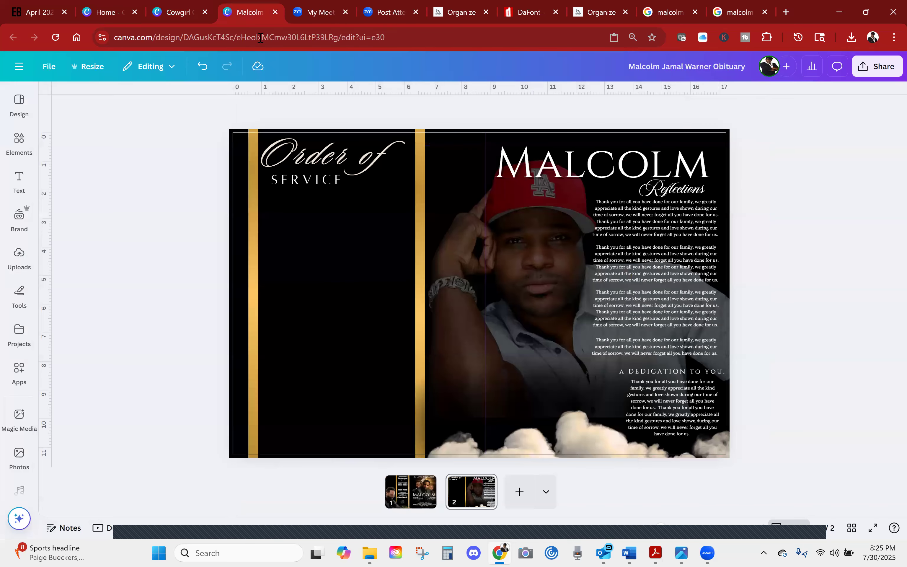
click(325, 183)
drag(324, 183, 324, 191)
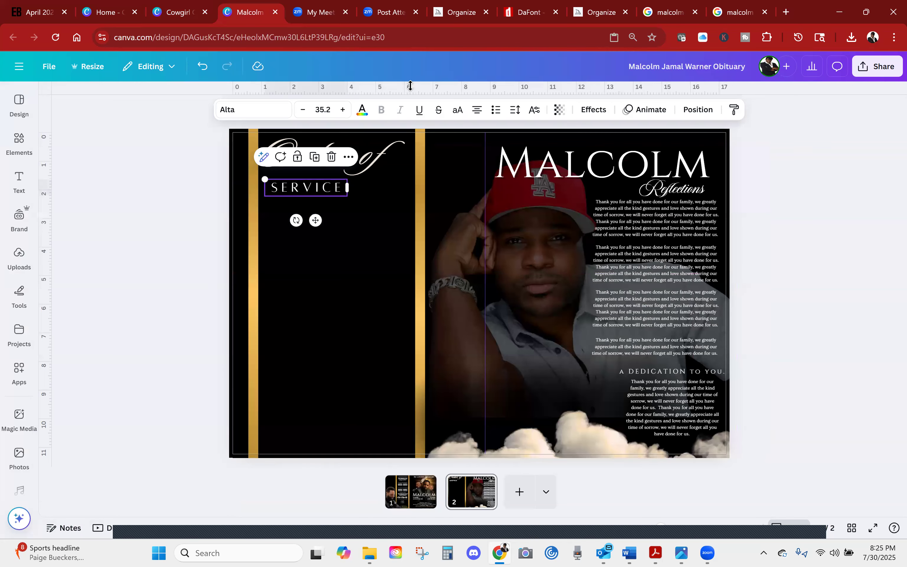
Switch to Google and search for images of "malcolm jamal warner MODEL".
click(745, 8)
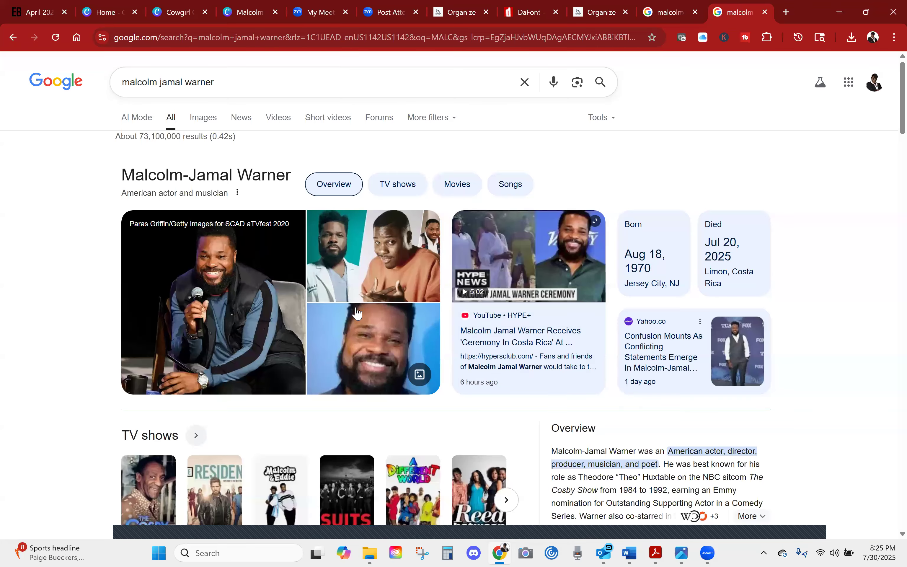
scroll(337, 431, down, 1)
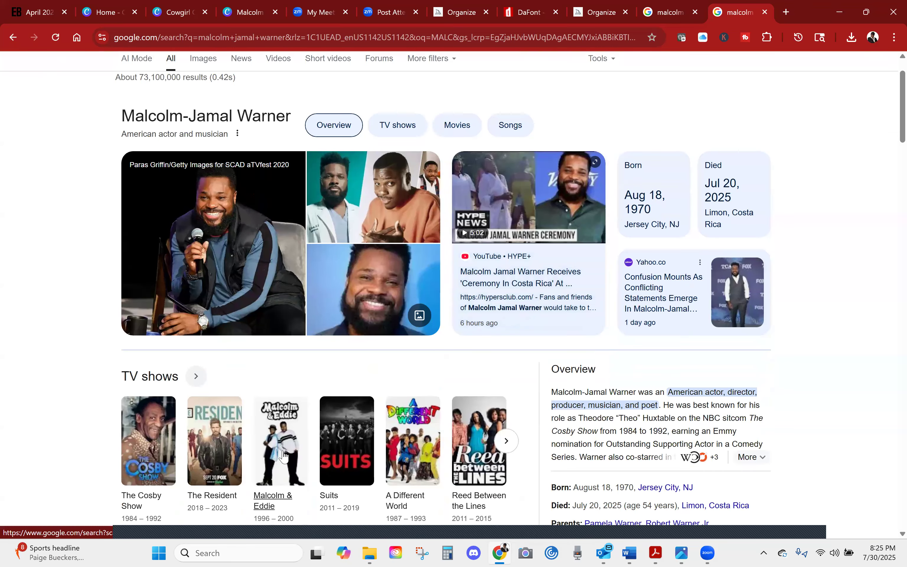
scroll(285, 455, down, 5)
scroll(572, 431, up, 5)
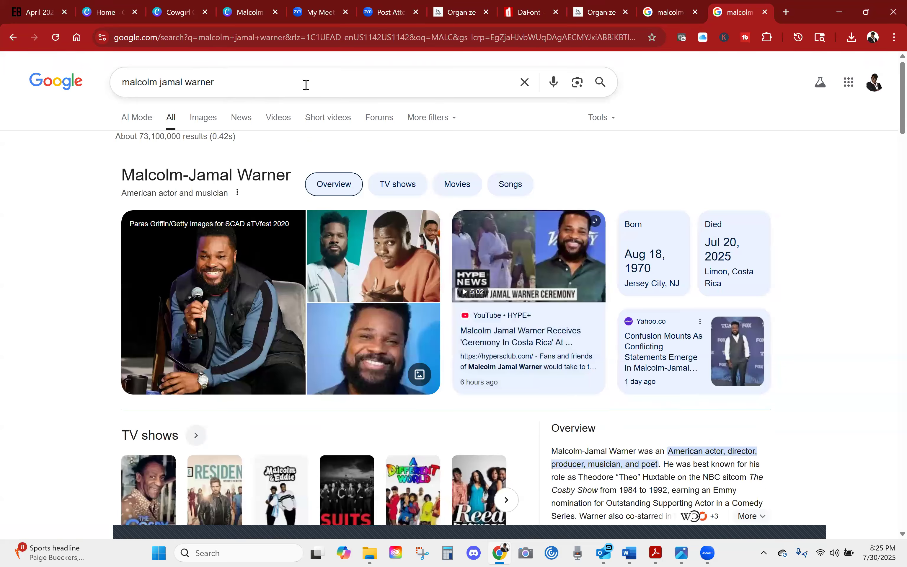
click(316, 83)
key(Return)
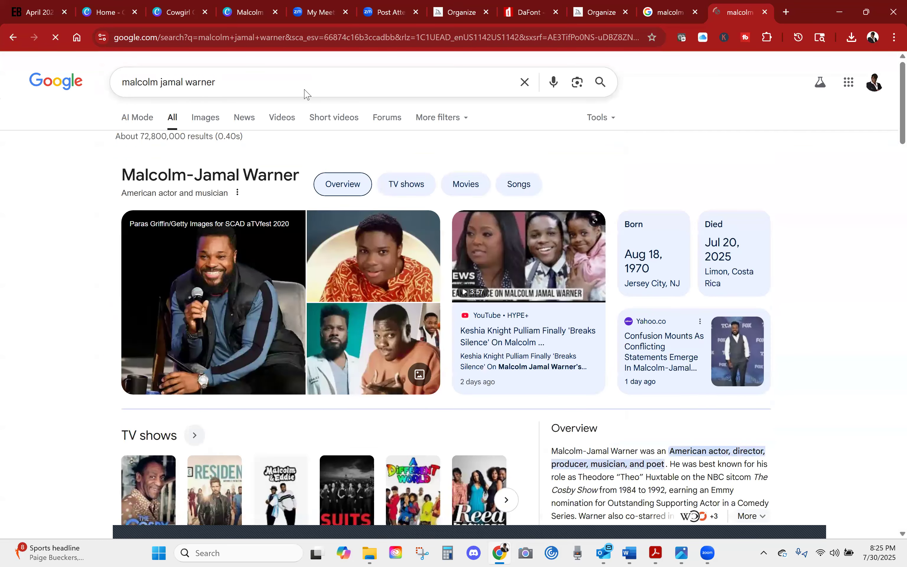
click(284, 75)
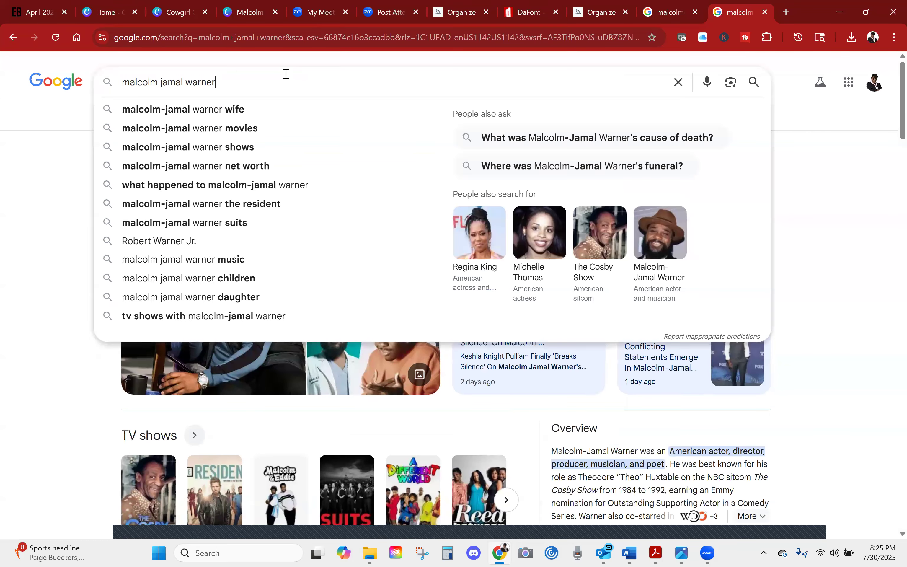
text(MODEL)
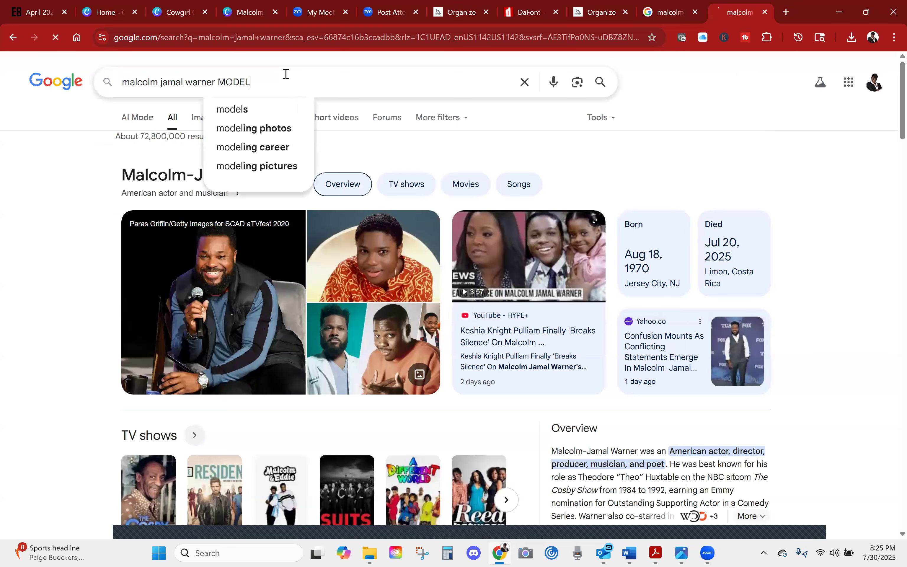
key(Return)
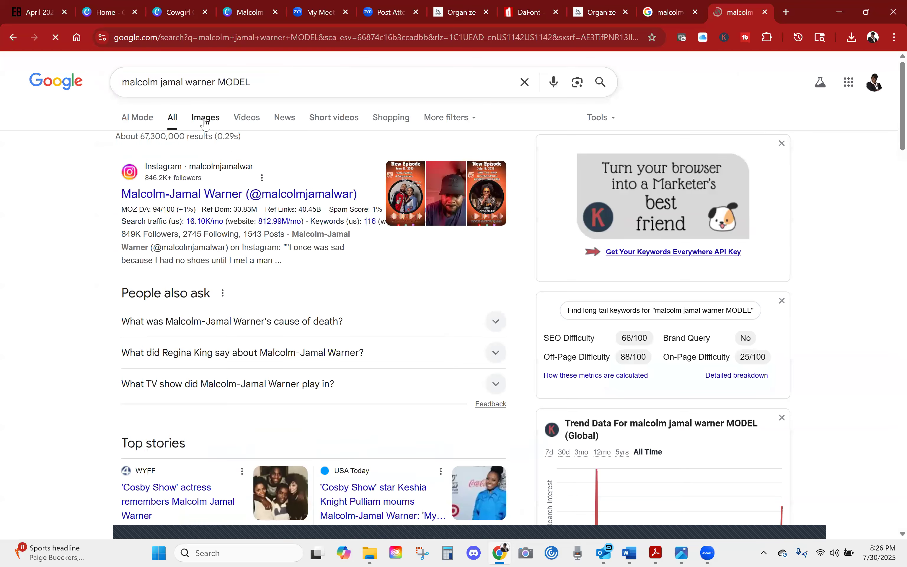
click(206, 117)
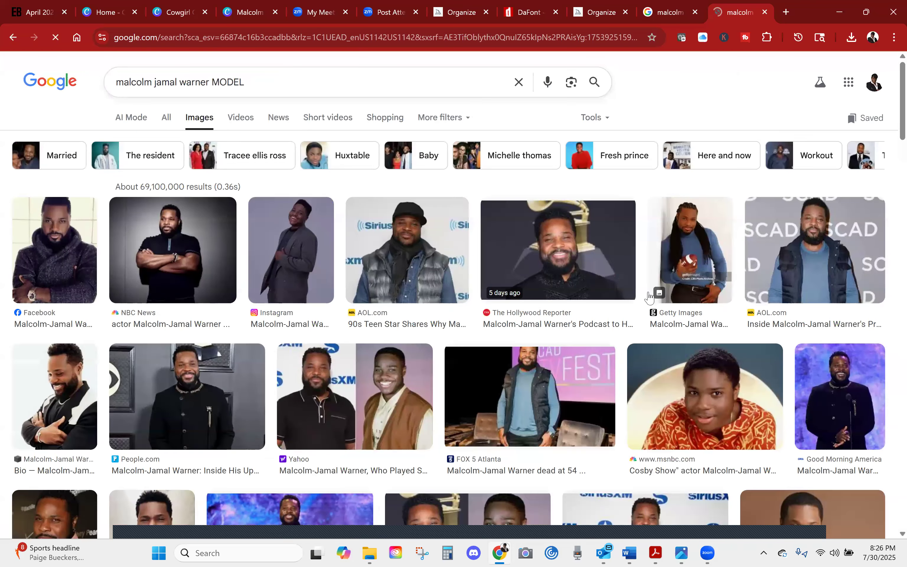
Open the Pinterest photo of Warner leaning in a blue sweater and bring it into the Malcolm obituary's Canva uploads.
click(690, 237)
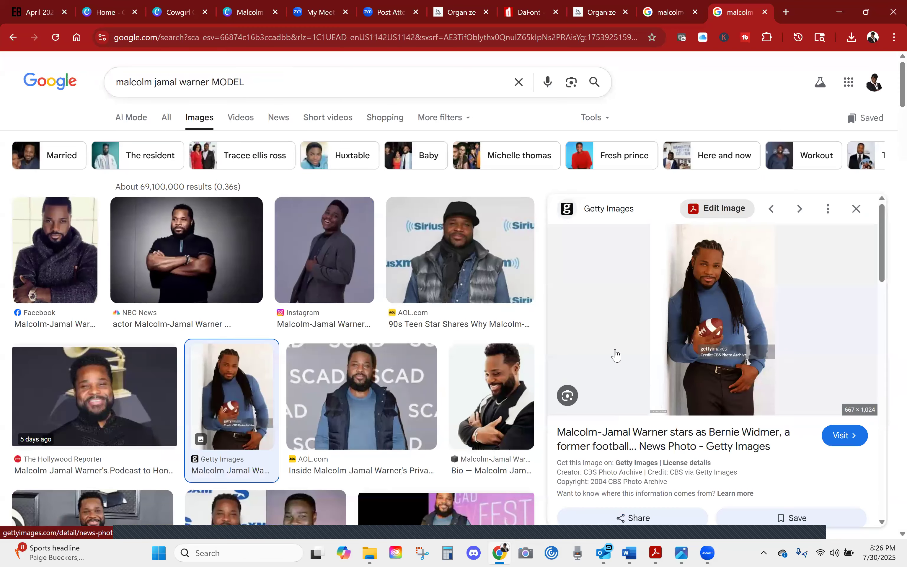
scroll(688, 337, down, 3)
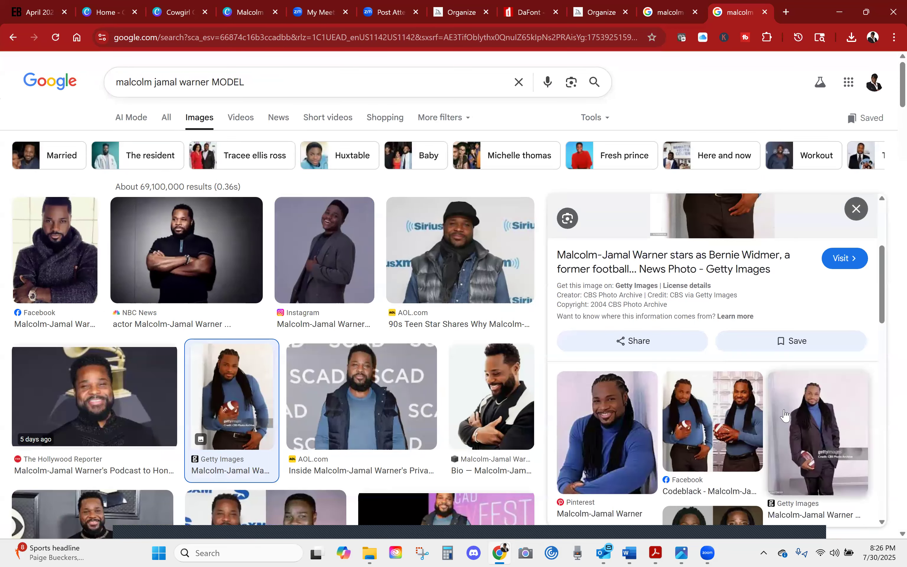
scroll(661, 427, down, 1)
scroll(660, 427, down, 2)
click(608, 343)
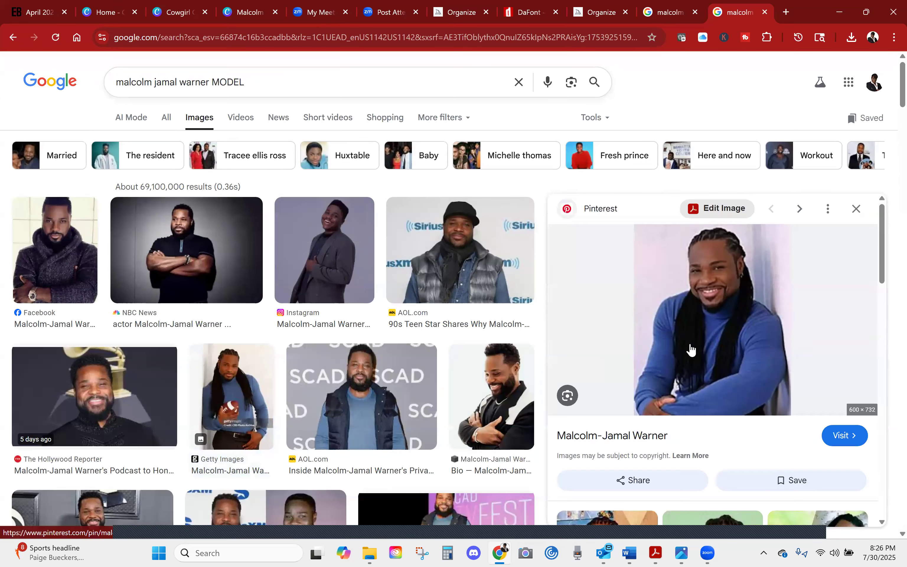
drag(691, 326, 18, 259)
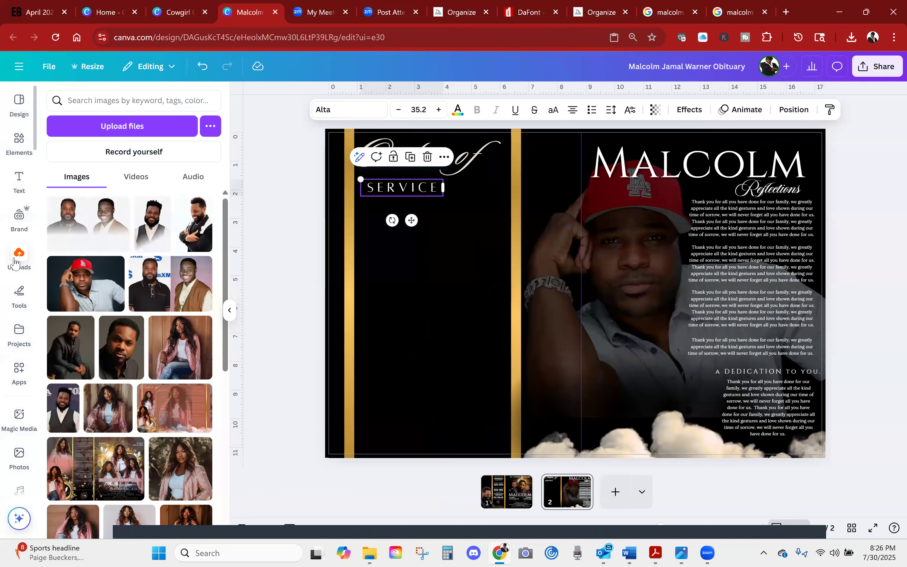
click(733, 7)
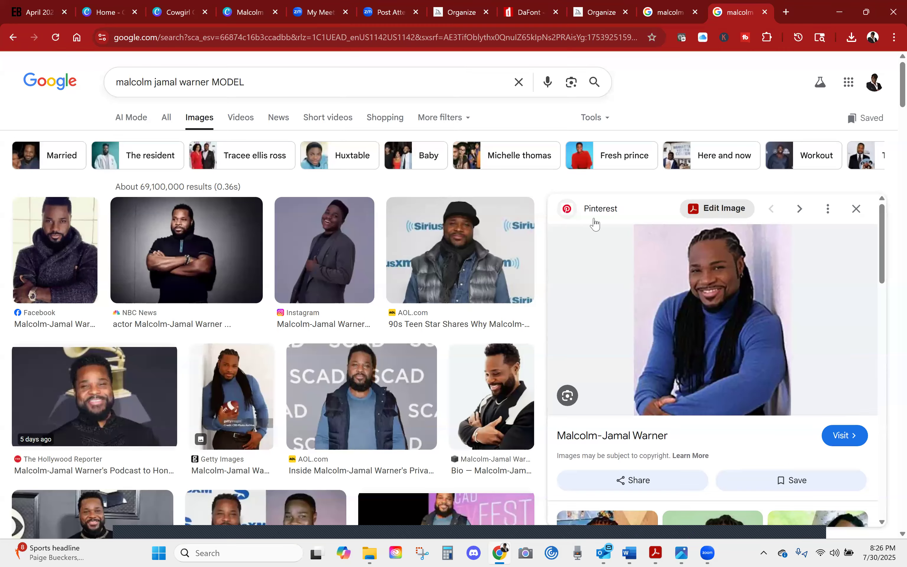
drag(715, 294, 146, 240)
Return to the Google image results and browse the pictures related to the blue sweater photo for another portrait.
click(735, 11)
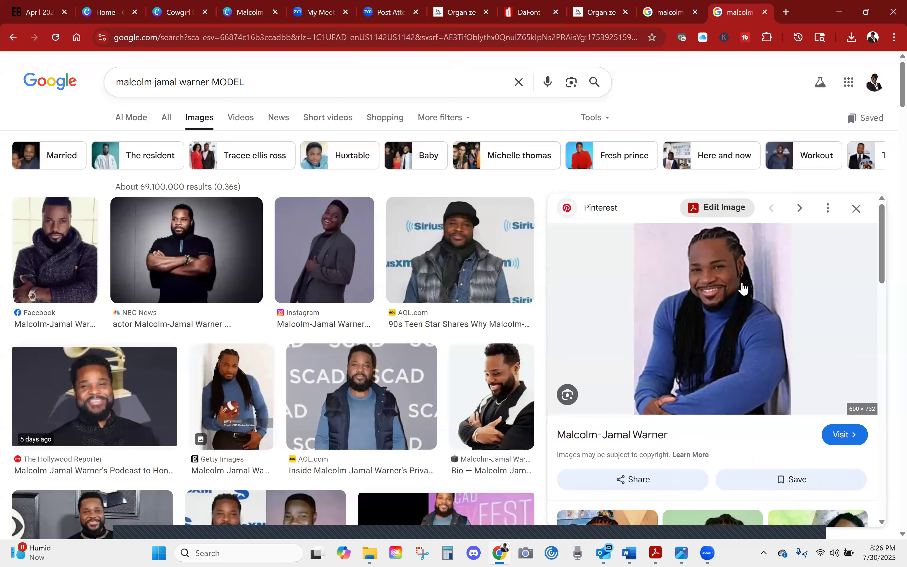
scroll(741, 288, down, 5)
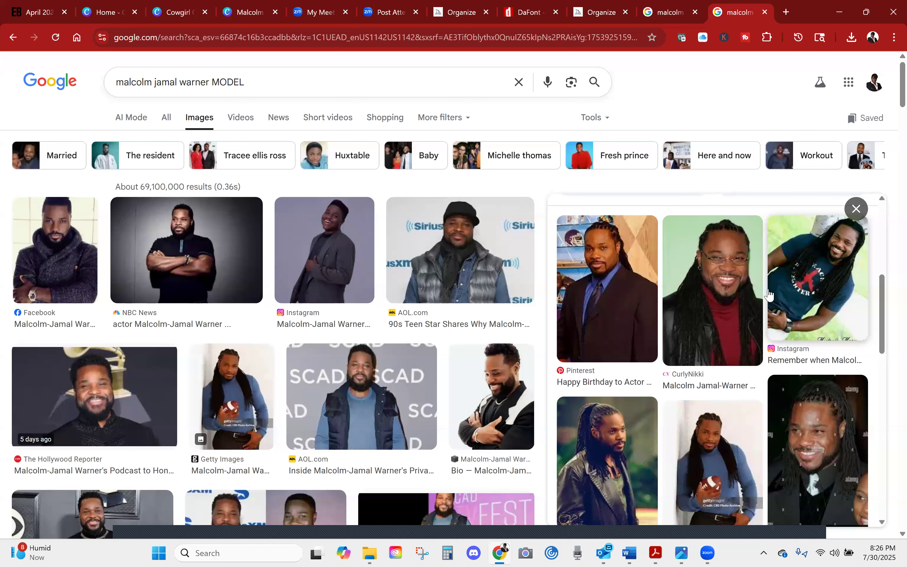
scroll(788, 361, down, 6)
scroll(826, 396, down, 5)
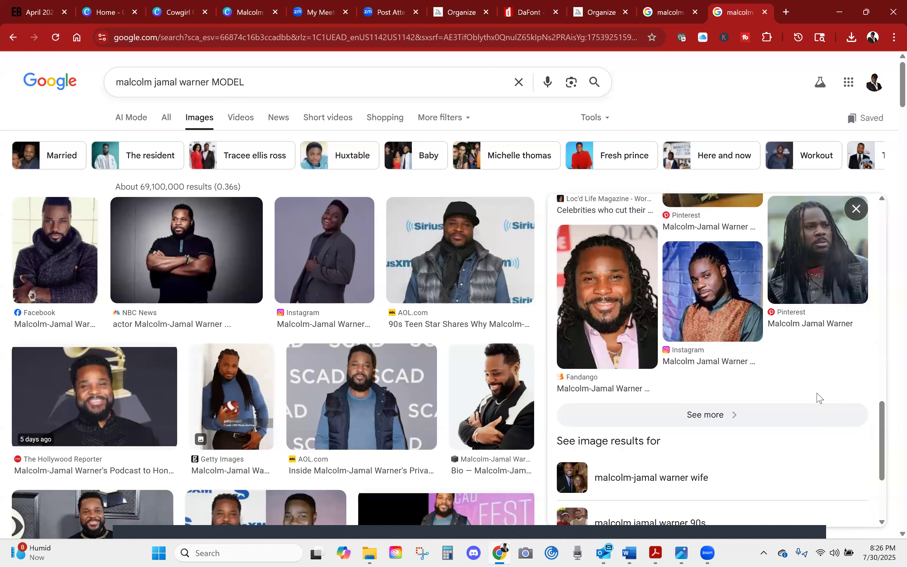
scroll(702, 350, down, 4)
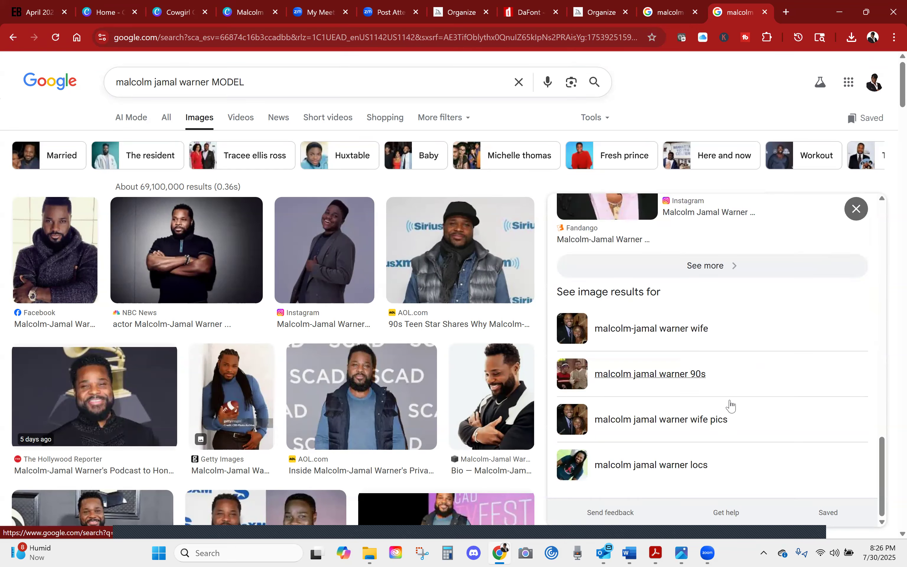
scroll(731, 406, up, 10)
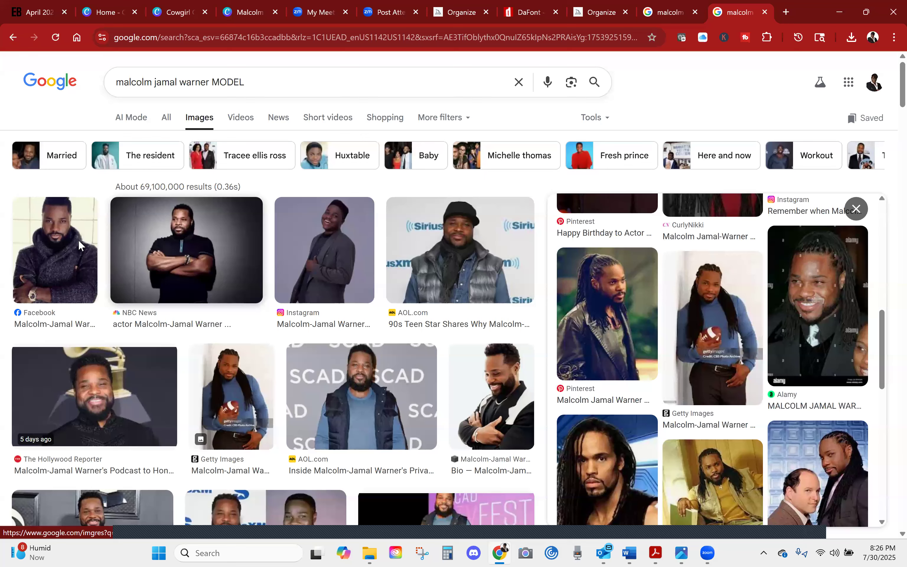
Examine the pictures related to the Facebook portrait in the dark knit sweater, following the Bluesky and sbisiali.com images.
click(56, 247)
scroll(882, 348, down, 5)
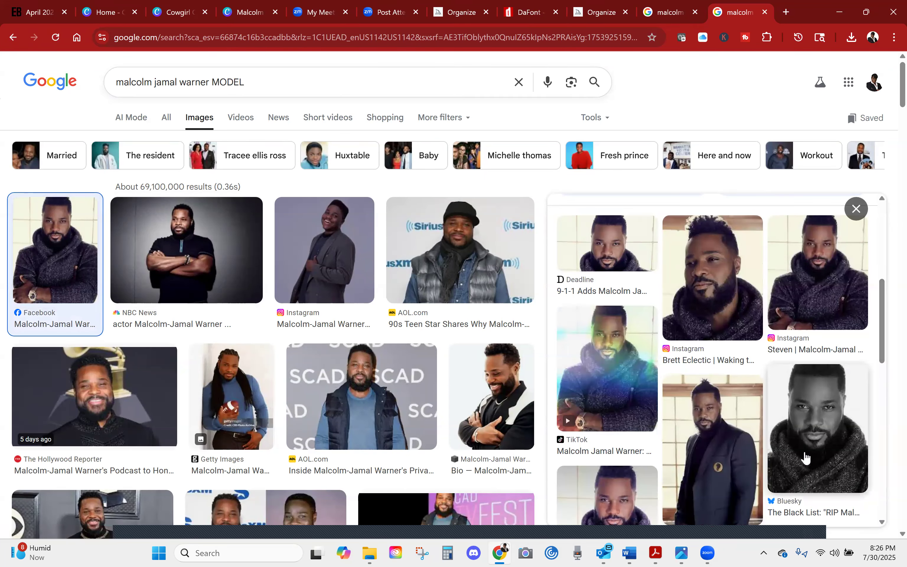
click(818, 436)
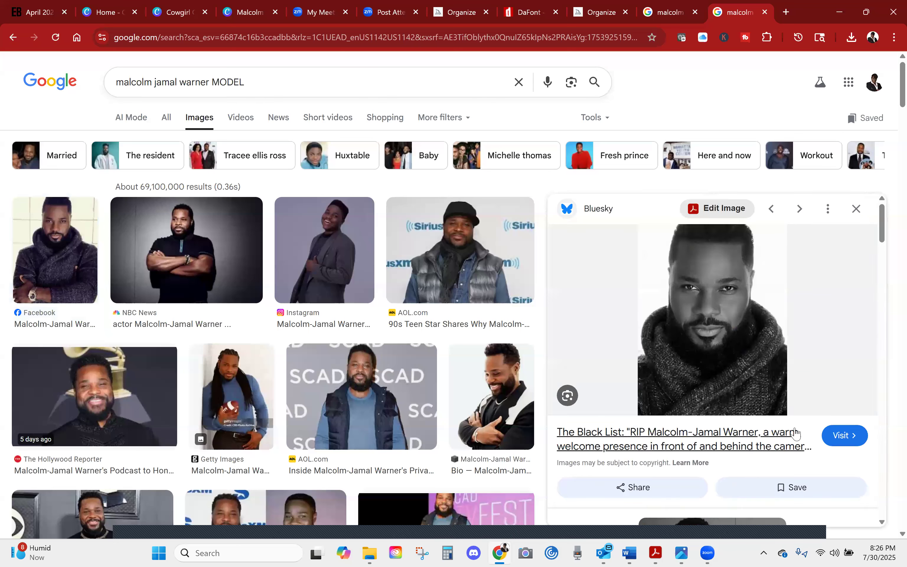
scroll(780, 428, down, 4)
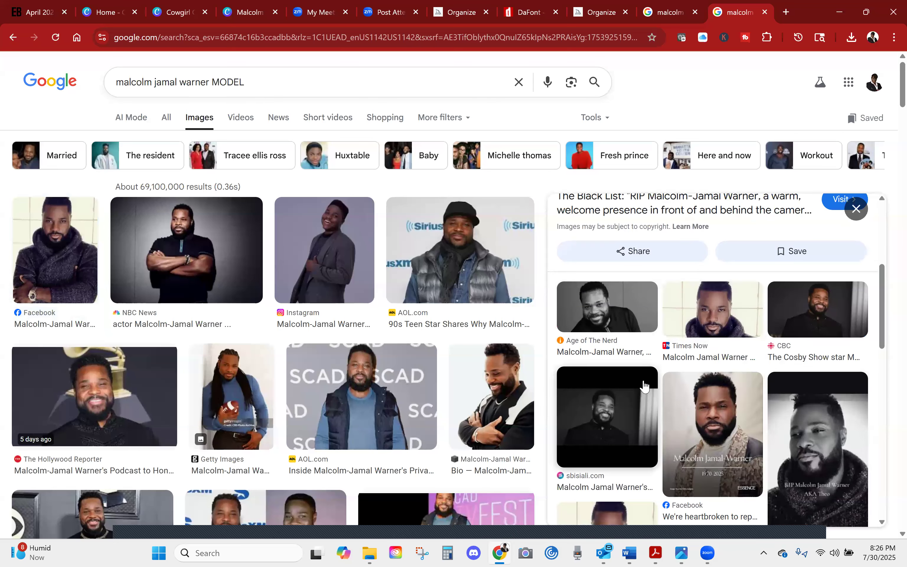
click(613, 412)
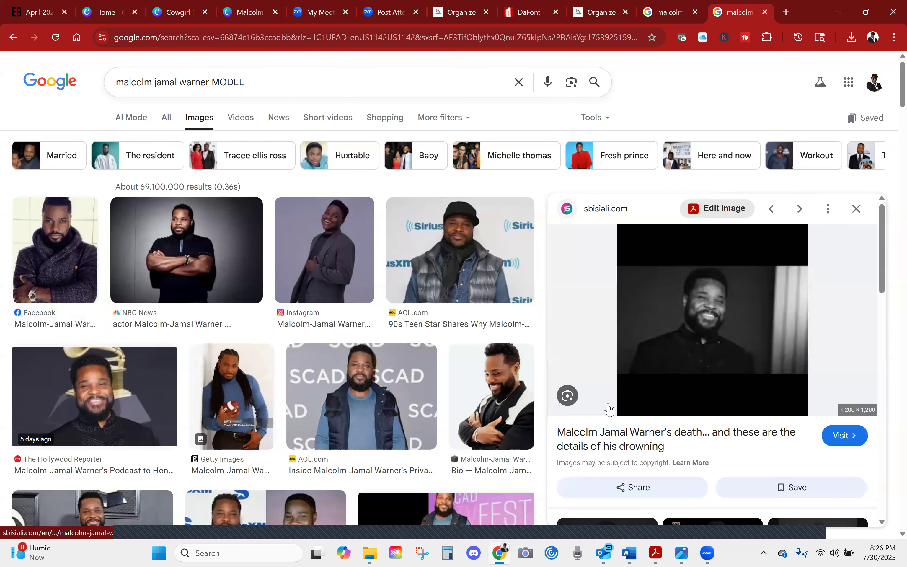
scroll(712, 356, down, 4)
scroll(776, 456, down, 2)
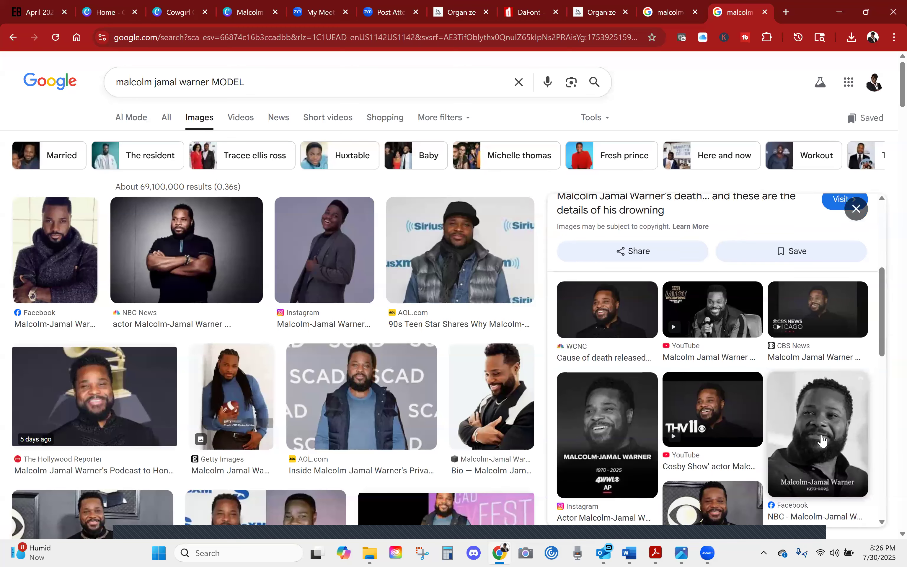
scroll(817, 431, down, 5)
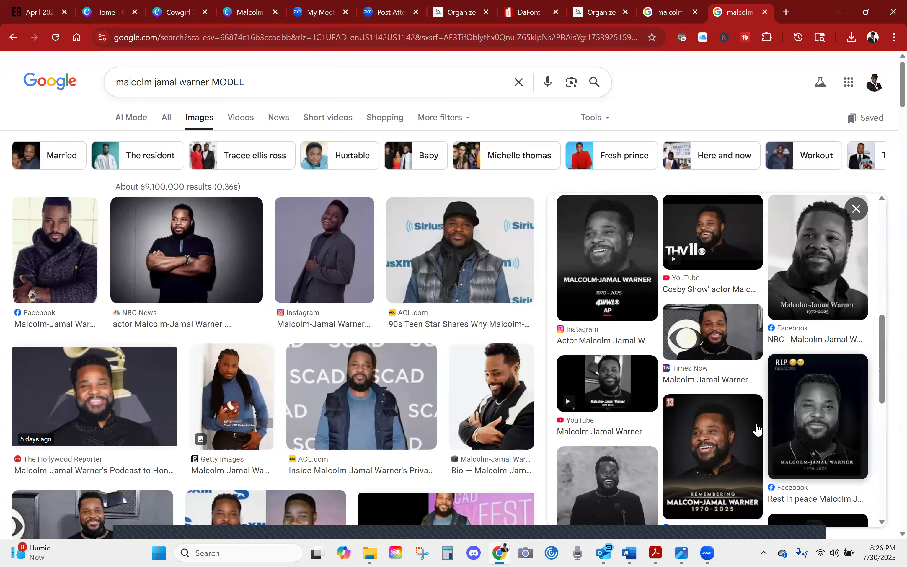
scroll(787, 431, down, 2)
scroll(690, 422, down, 5)
click(721, 390)
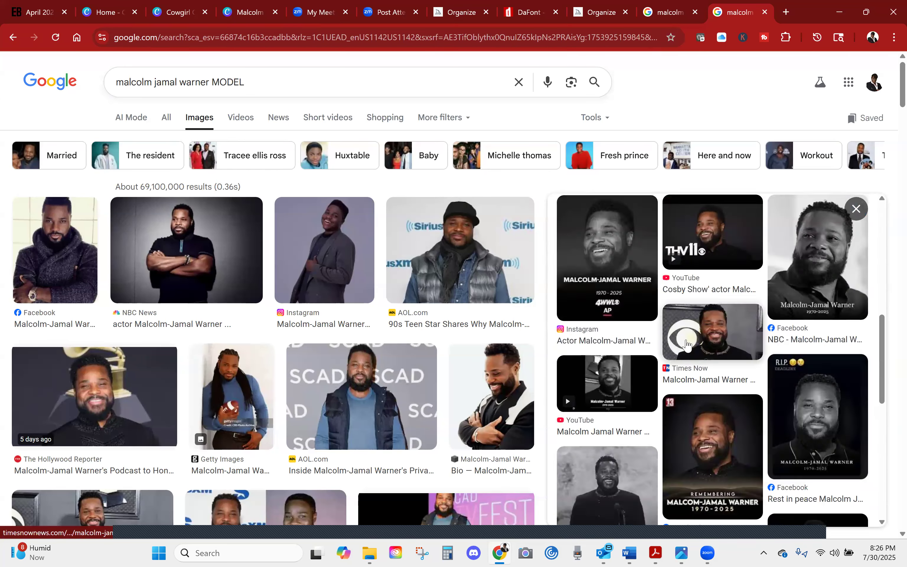
click(712, 347)
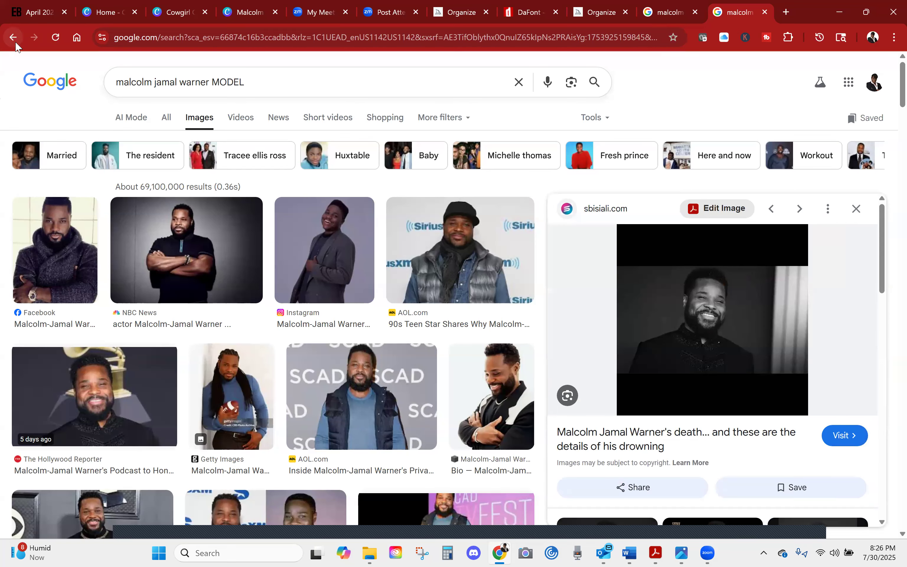
Return to the Bluesky image and examine the pictures related to the Facebook tribute portrait from Essence.
click(13, 38)
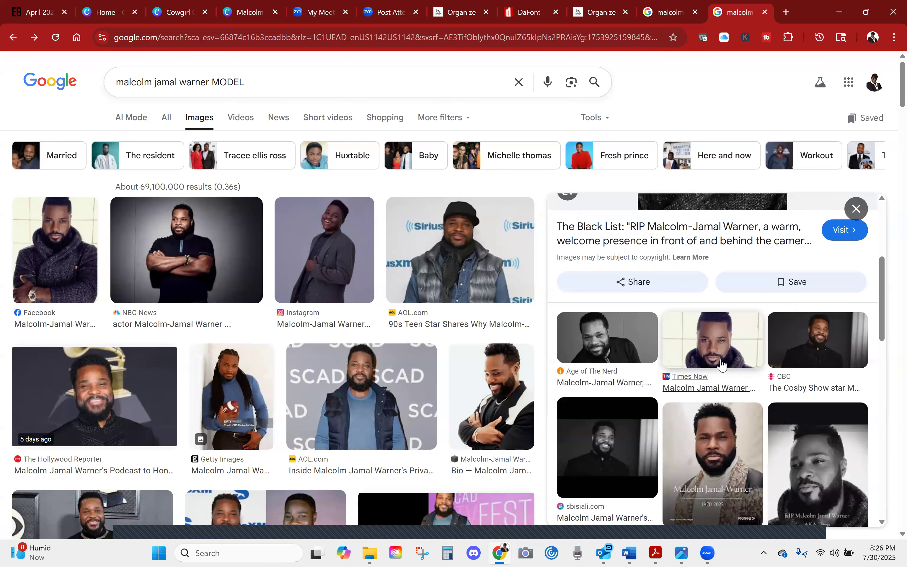
click(721, 361)
scroll(754, 371, down, 5)
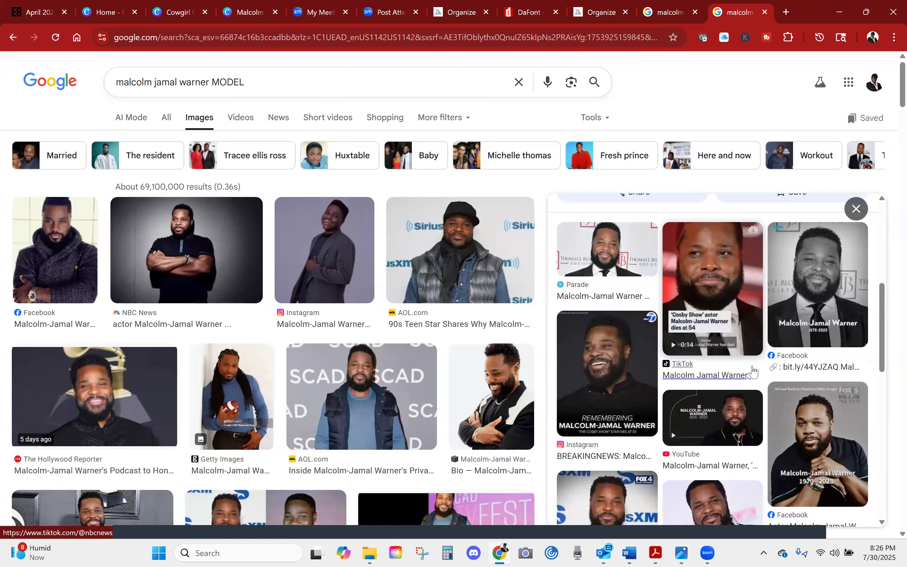
scroll(754, 373, down, 8)
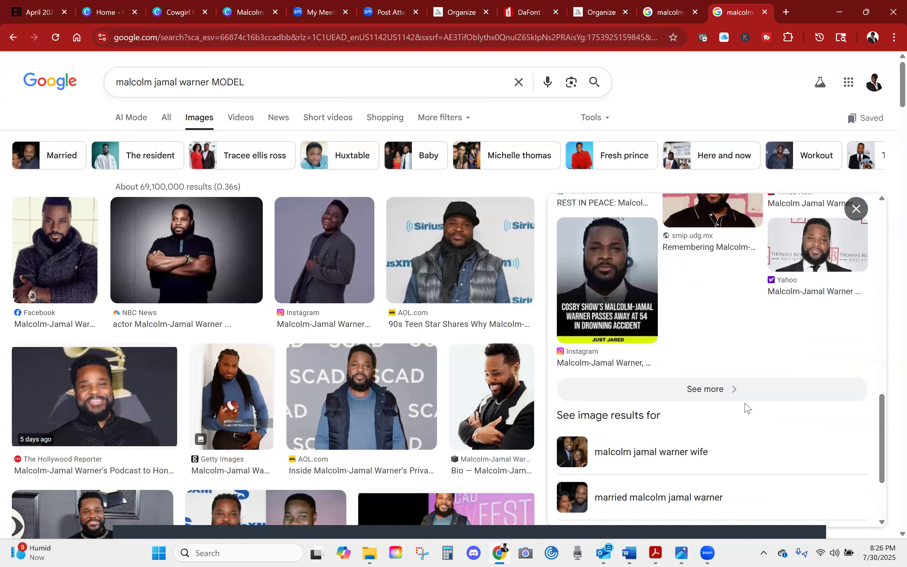
scroll(742, 405, up, 6)
scroll(732, 364, up, 6)
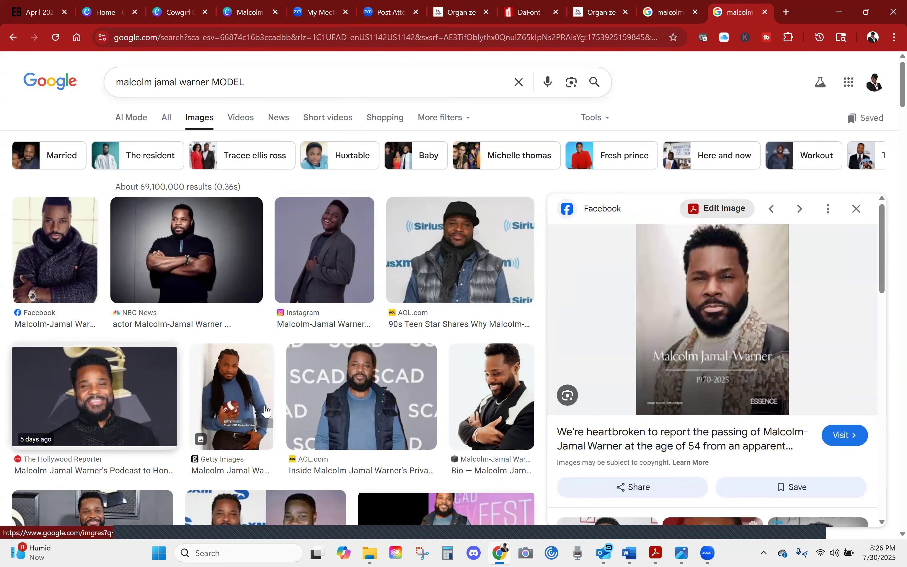
Open the People.com photo of Warner in the black embroidered jacket and bring it into the Malcolm obituary's Canva uploads.
scroll(240, 358, down, 1)
scroll(253, 425, down, 2)
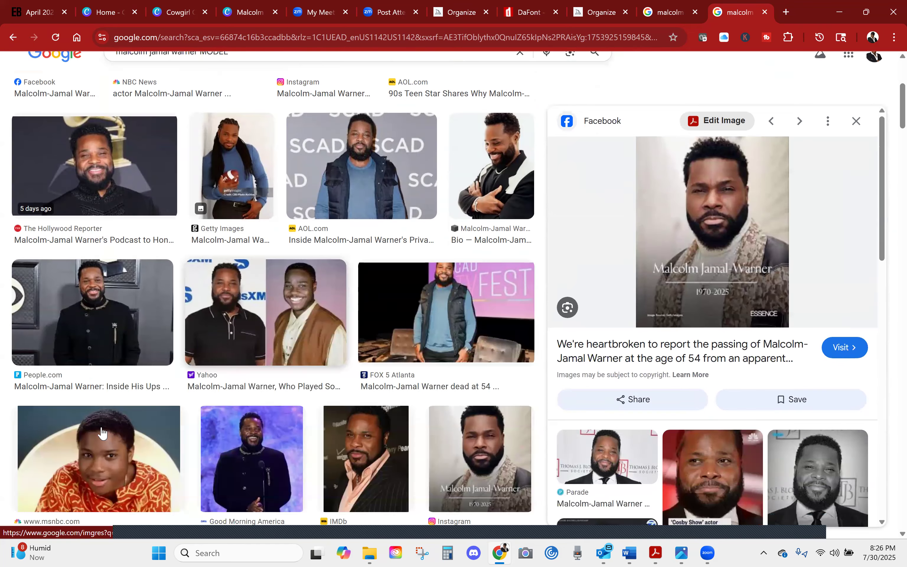
click(92, 370)
drag(709, 248, 113, 267)
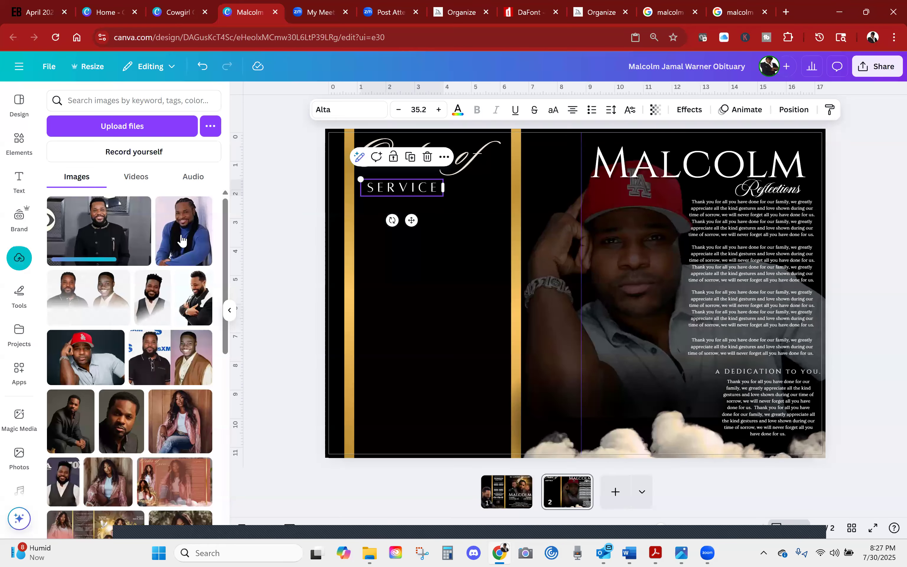
Add the blue sweater photo to the second page, remove its background and place it between the gold bars below SERVICE.
click(216, 247)
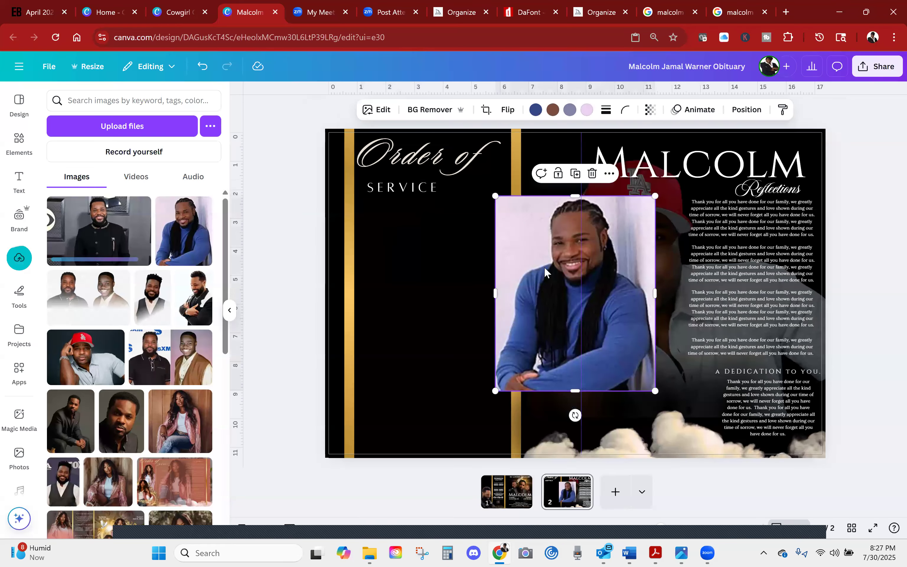
click(414, 108)
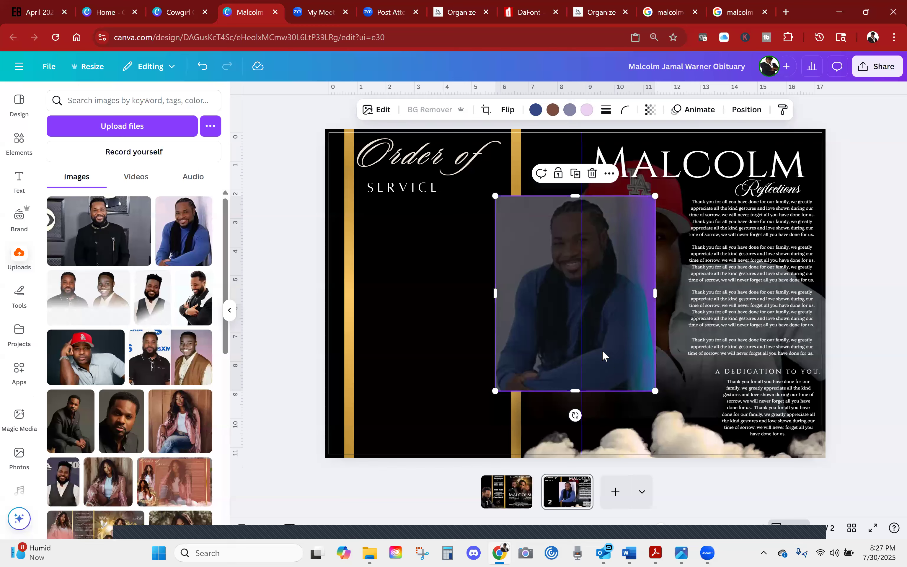
drag(616, 338, 469, 377)
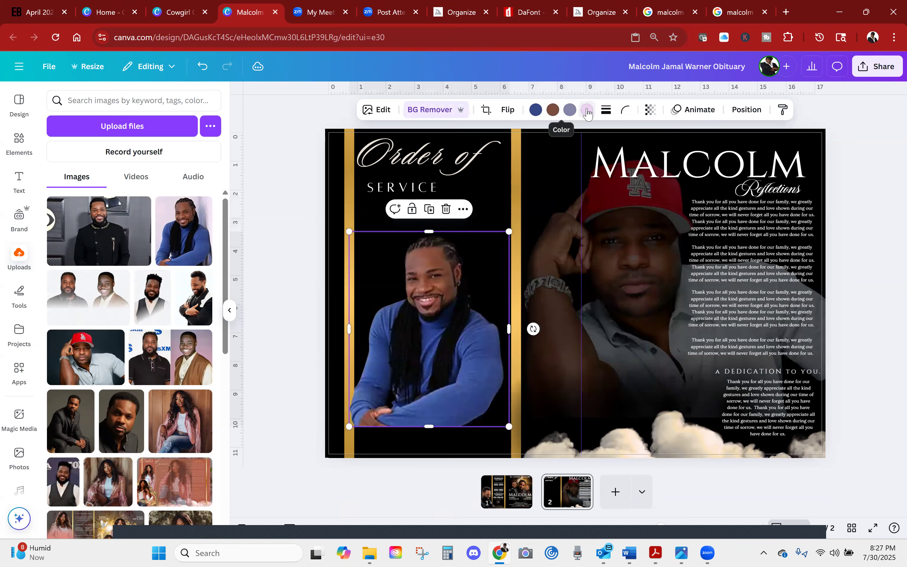
click(587, 111)
click(186, 357)
click(201, 68)
Recolor the portrait's blue sweater, trying yellow-gold, red and dark charcoal before settling on gold.
click(537, 111)
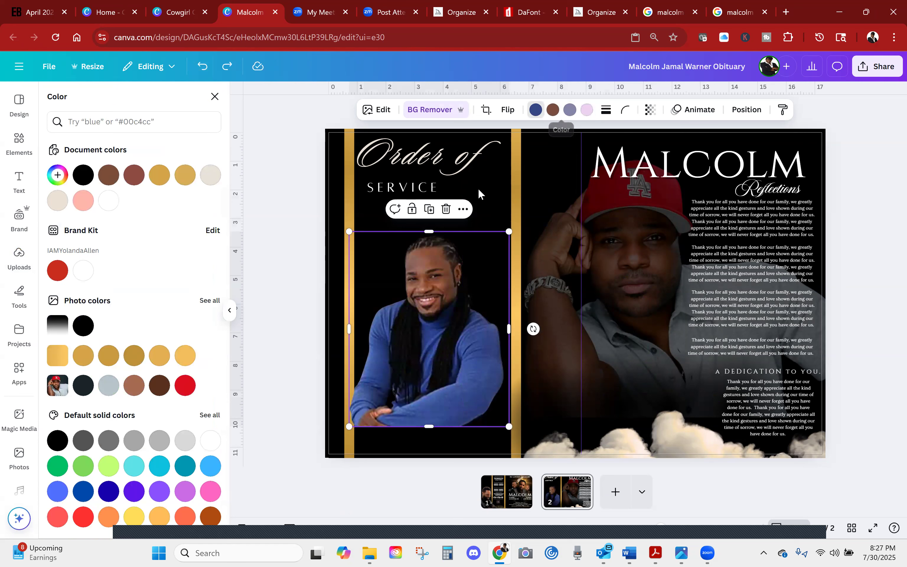
click(183, 357)
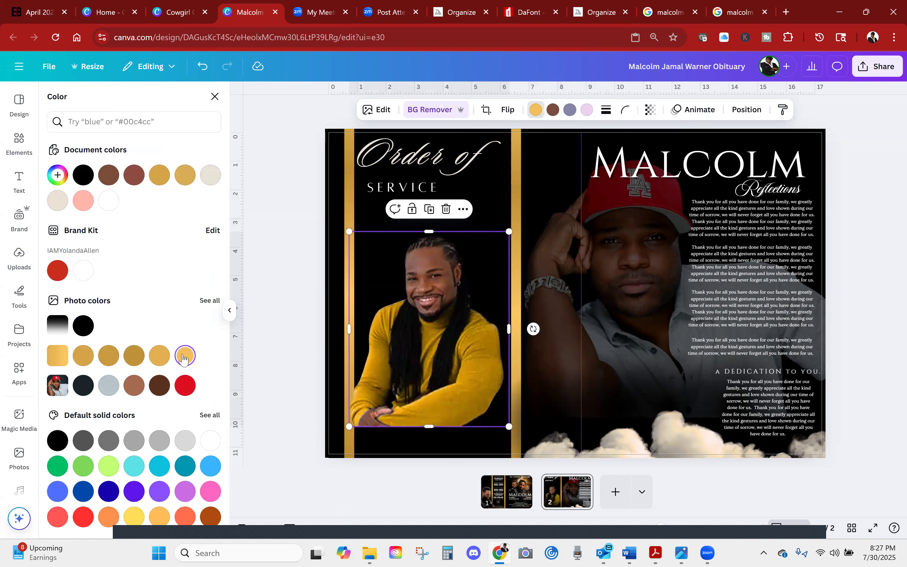
click(185, 386)
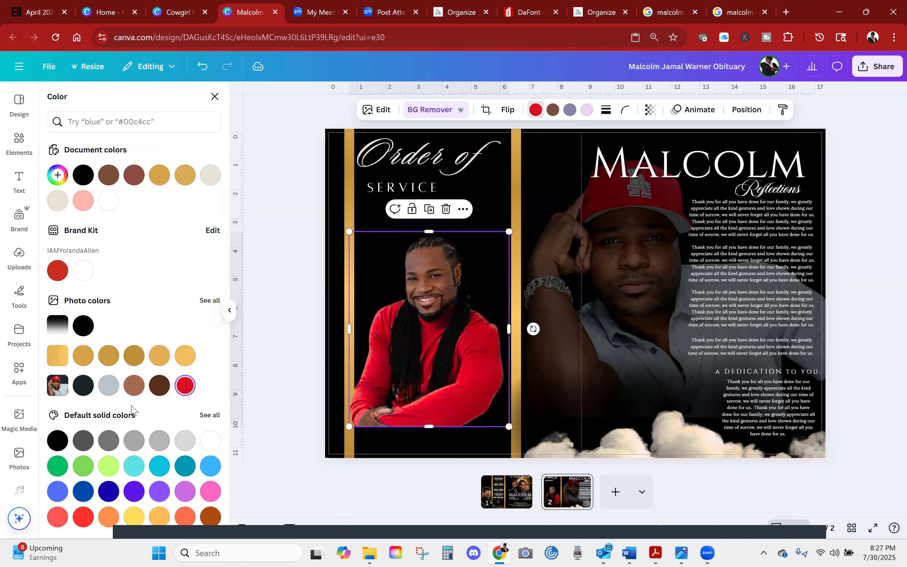
click(83, 385)
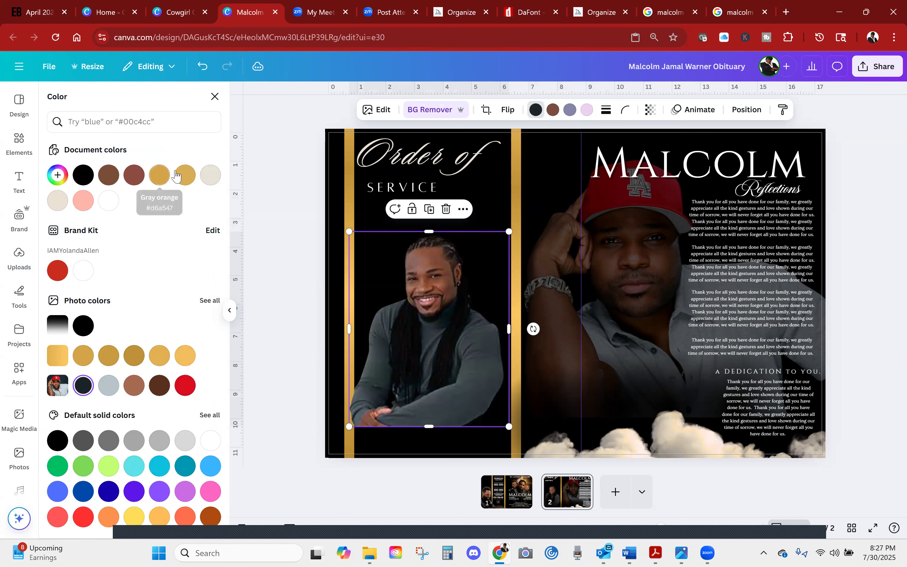
click(160, 175)
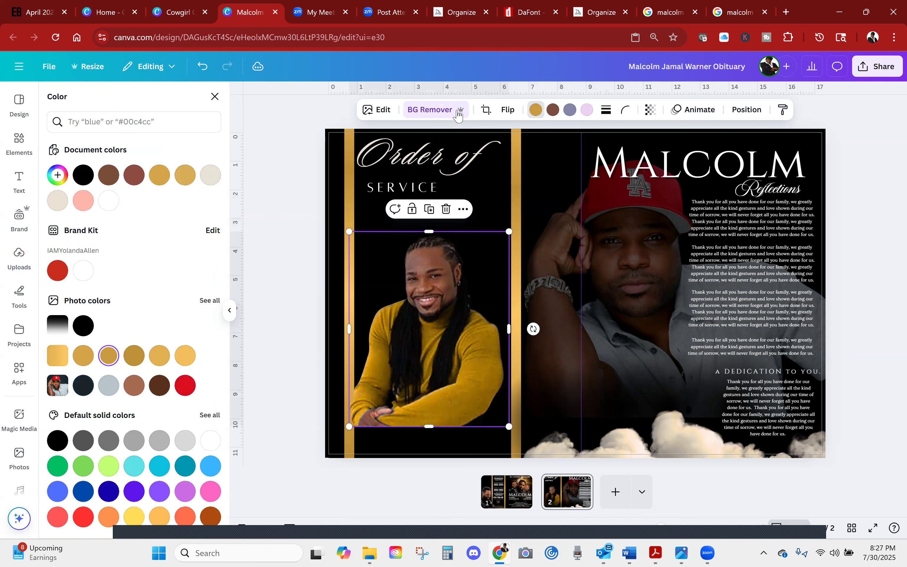
Flip the gold sweater portrait horizontally and move it to the second page's lower-left corner.
click(502, 113)
click(512, 137)
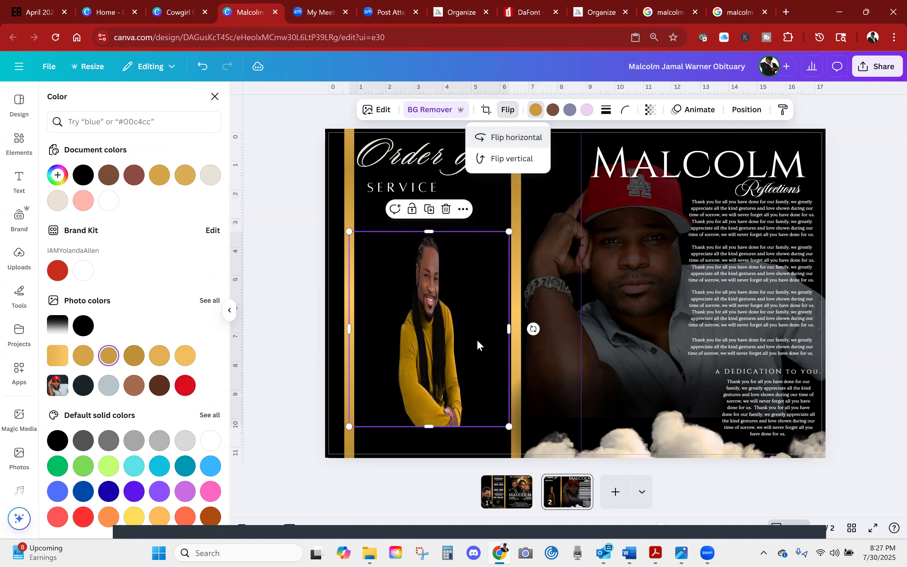
drag(389, 373, 343, 415)
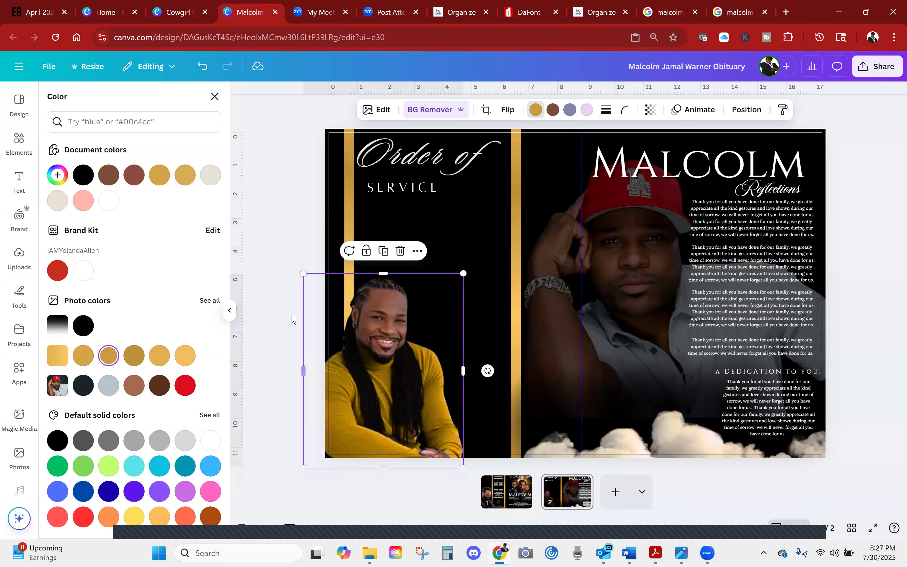
Add the uploaded black embroidered jacket photo to the first page and remove its background.
click(19, 258)
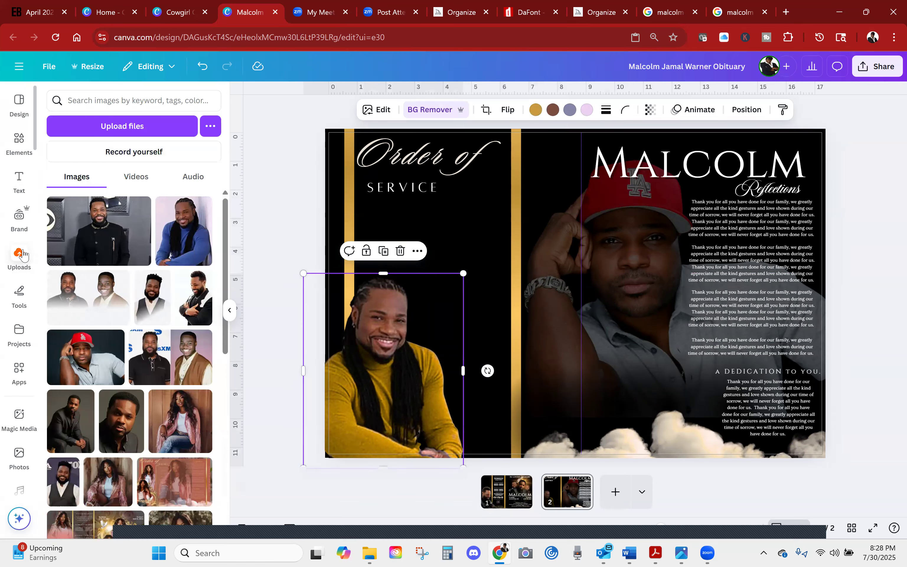
click(15, 258)
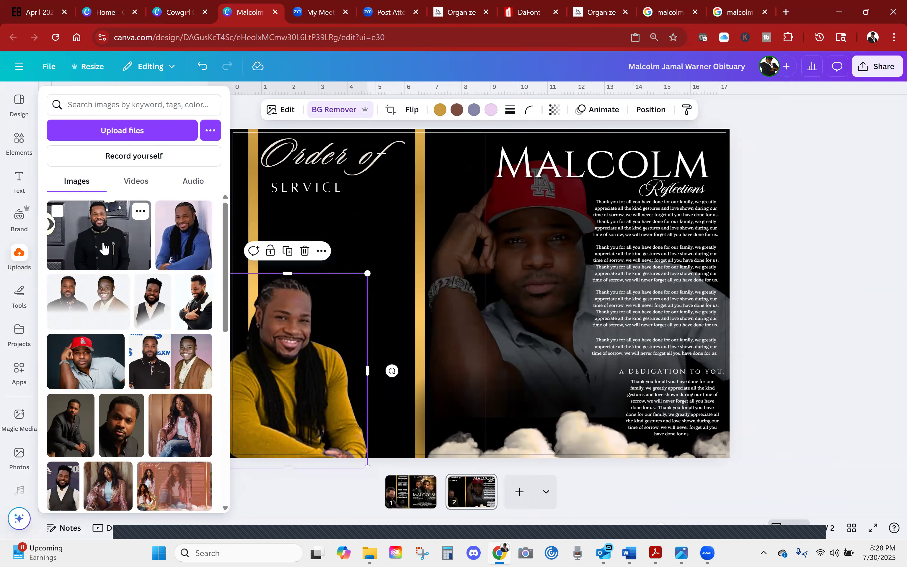
click(398, 491)
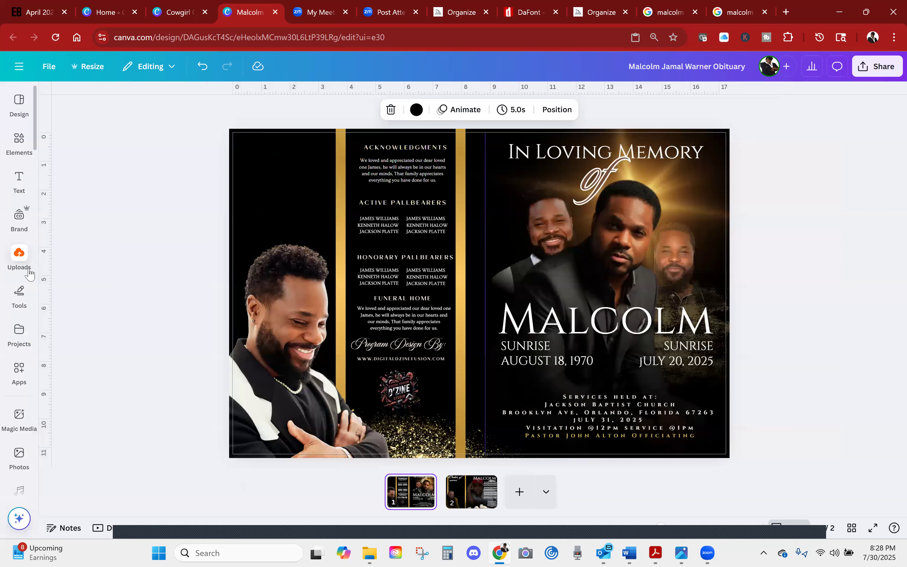
click(19, 259)
click(98, 237)
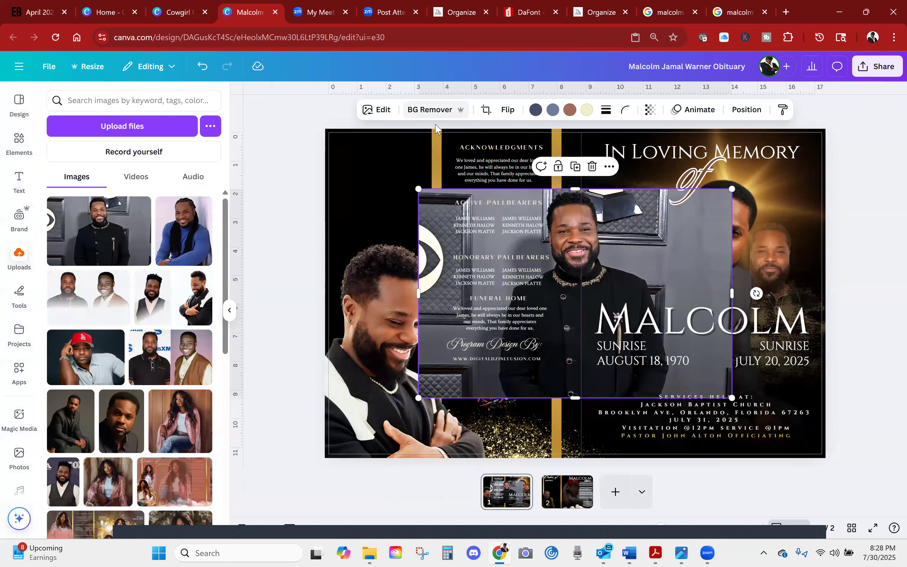
click(422, 110)
Crop both sides of the black jacket portrait and move it to the back cover's upper-left area, above the laughing portrait.
drag(732, 297, 661, 288)
drag(415, 288, 503, 290)
drag(567, 245, 364, 184)
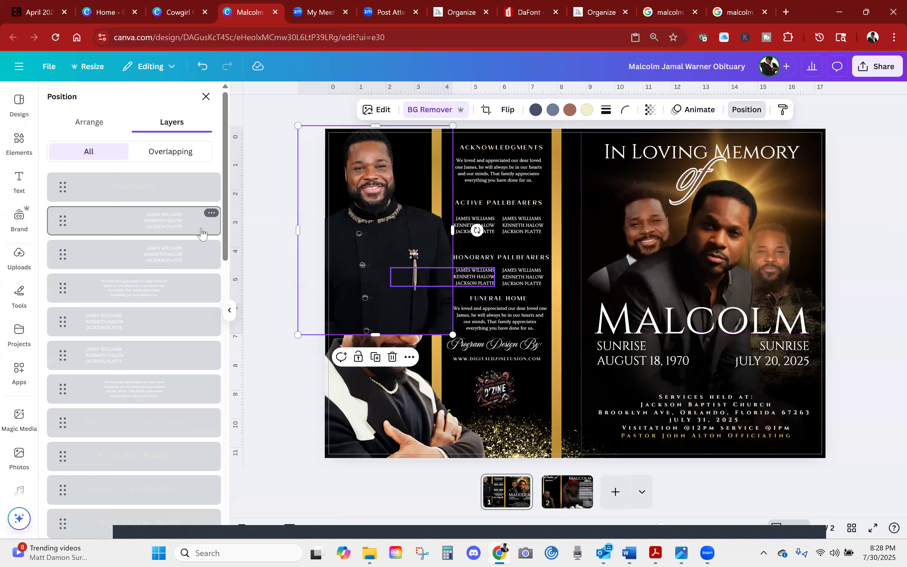
Reorder the layers so the black jacket portrait sits behind the laughing portrait and the gold bar beside it stays in place.
scroll(162, 313, down, 5)
scroll(162, 314, up, 5)
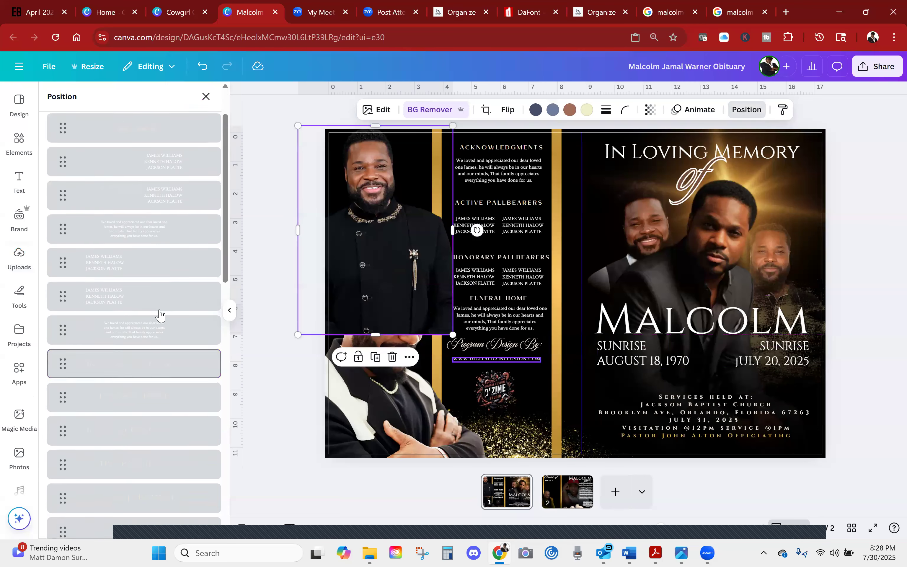
scroll(135, 349, down, 5)
scroll(141, 401, down, 5)
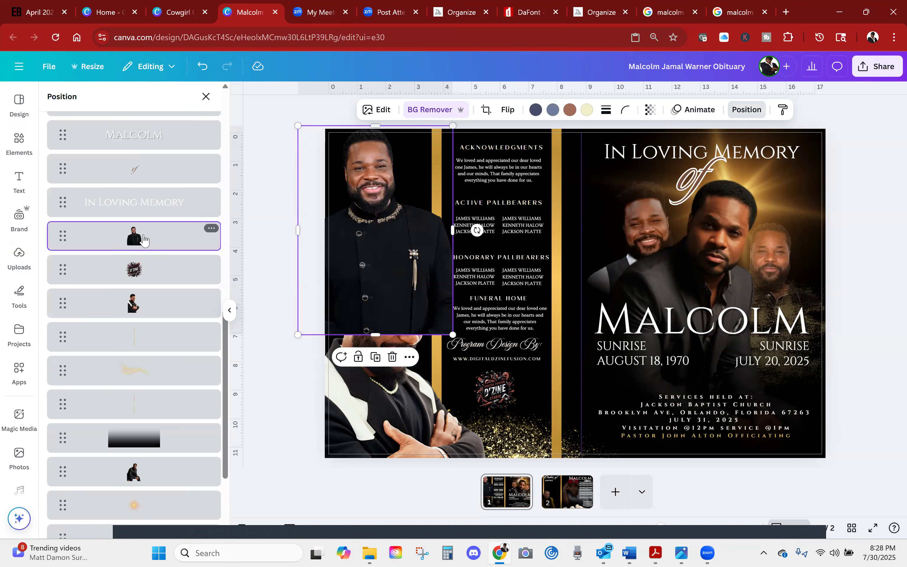
drag(142, 240, 152, 325)
Crop the black jacket portrait's right side to the gold bar and move the portrait slightly down.
drag(452, 230, 433, 235)
click(301, 388)
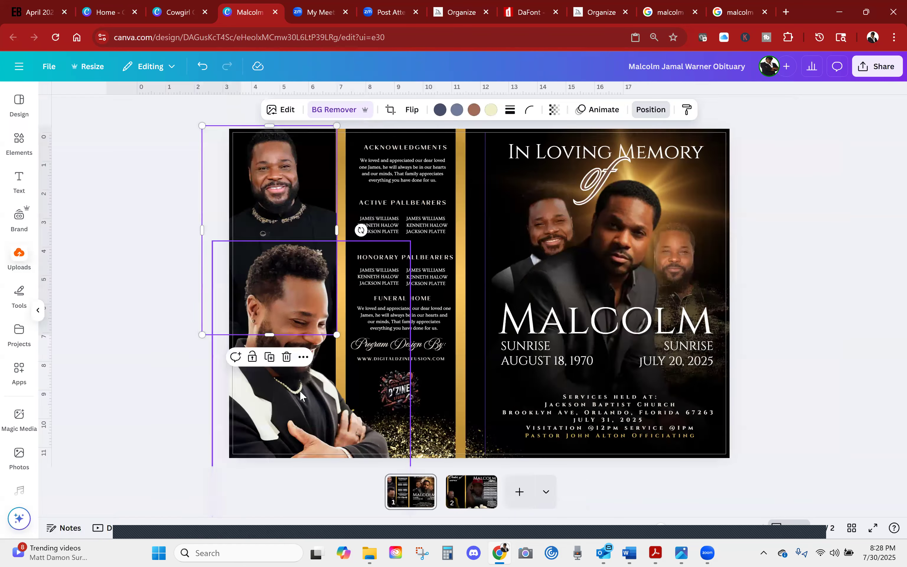
click(276, 255)
drag(379, 199, 378, 210)
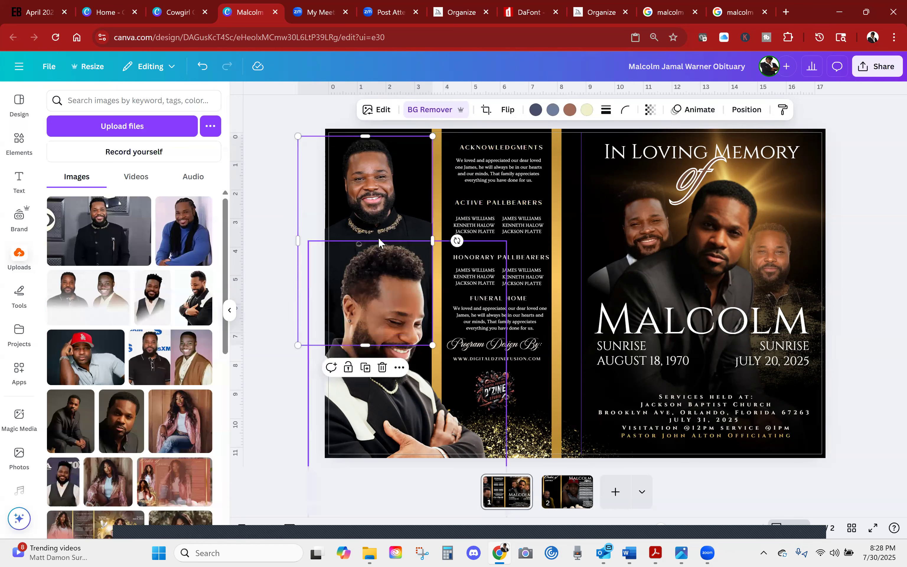
Set the black jacket portrait's transparency to 66 so it fades behind the laughing portrait.
click(656, 113)
drag(679, 153, 653, 154)
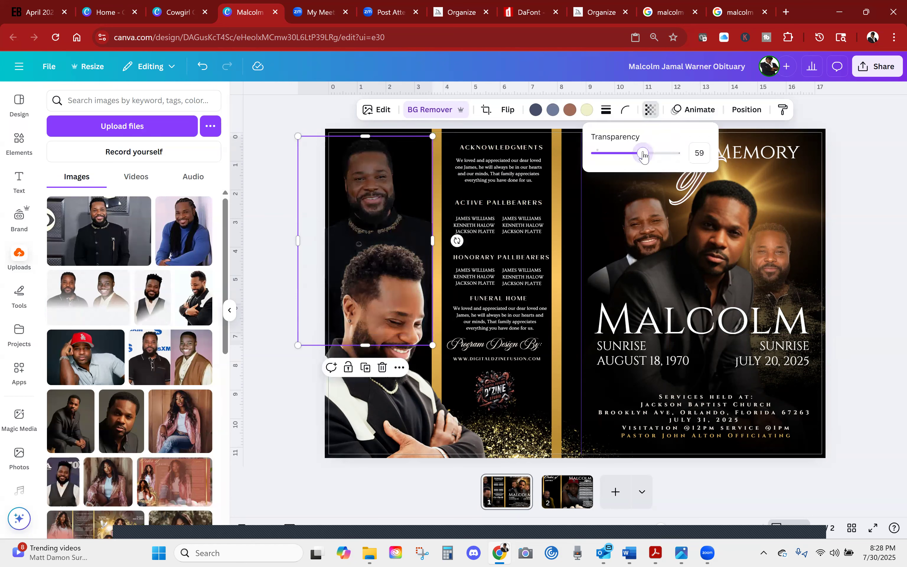
mouse_move(639, 159)
mouse_down()
mouse_move(669, 158)
mouse_move(638, 159)
mouse_move(649, 171)
mouse_up()
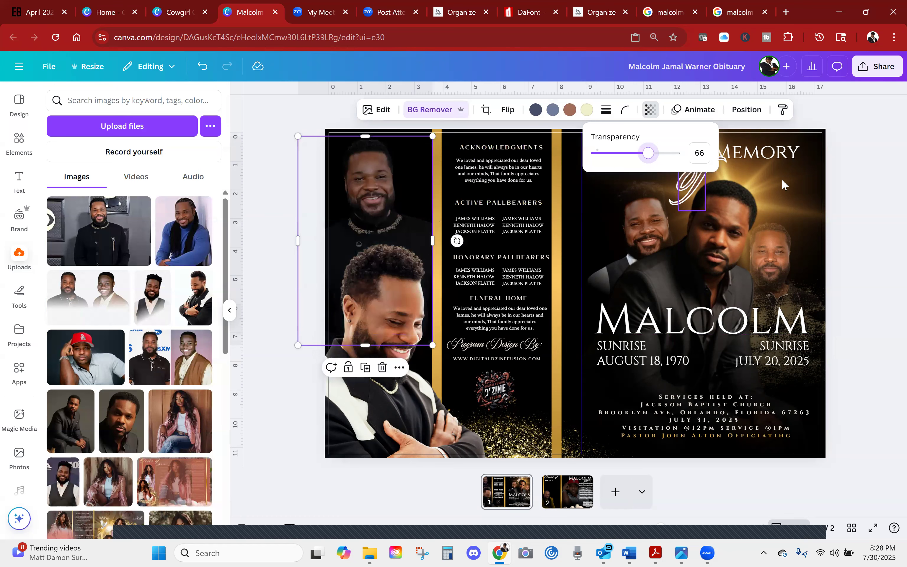
On the second page, move the yellow sweater portrait slightly down beneath the Order of Service heading.
key(Escape)
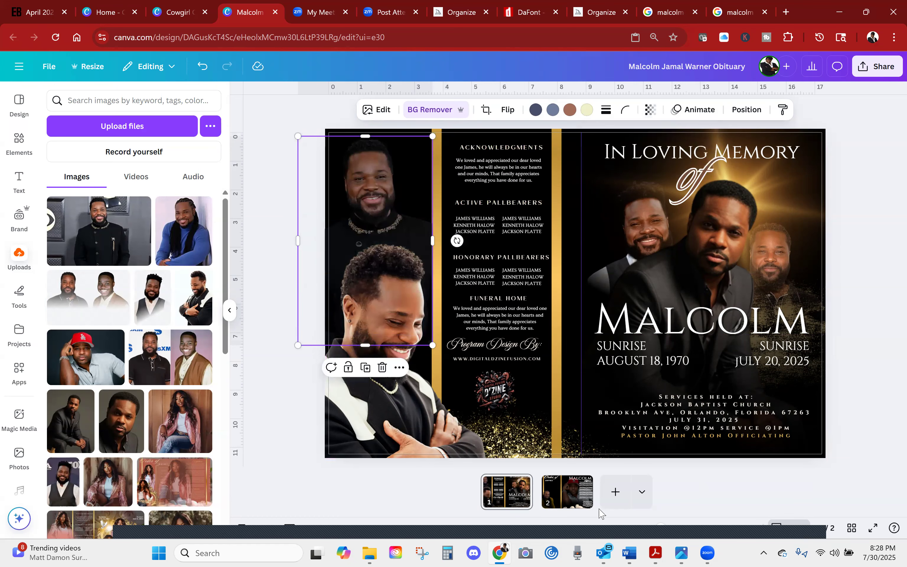
click(562, 495)
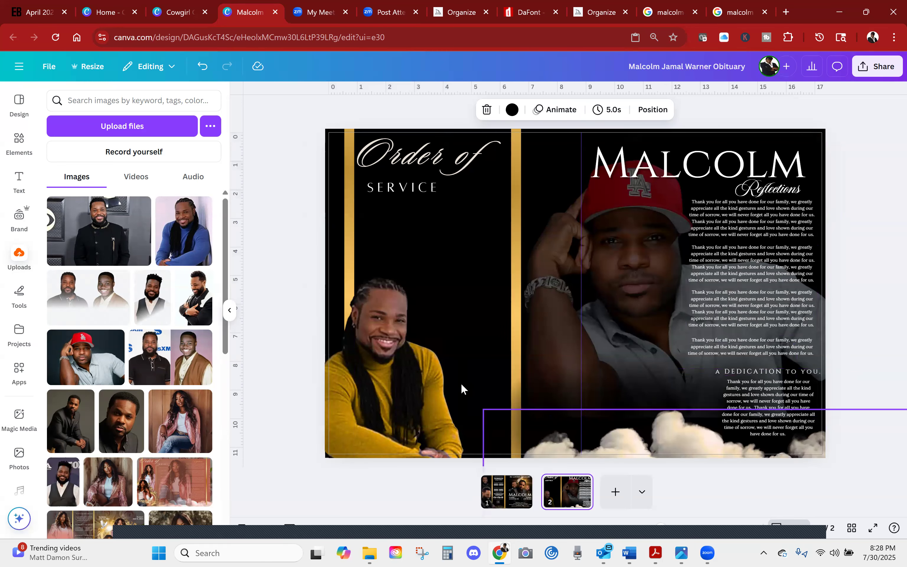
drag(389, 347, 387, 362)
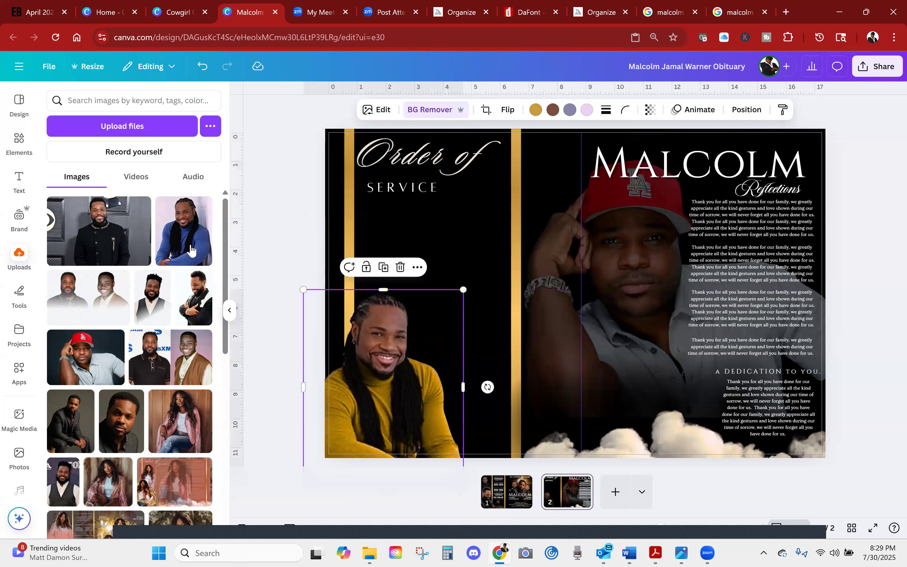
Search the design elements for lens flare graphics.
click(19, 142)
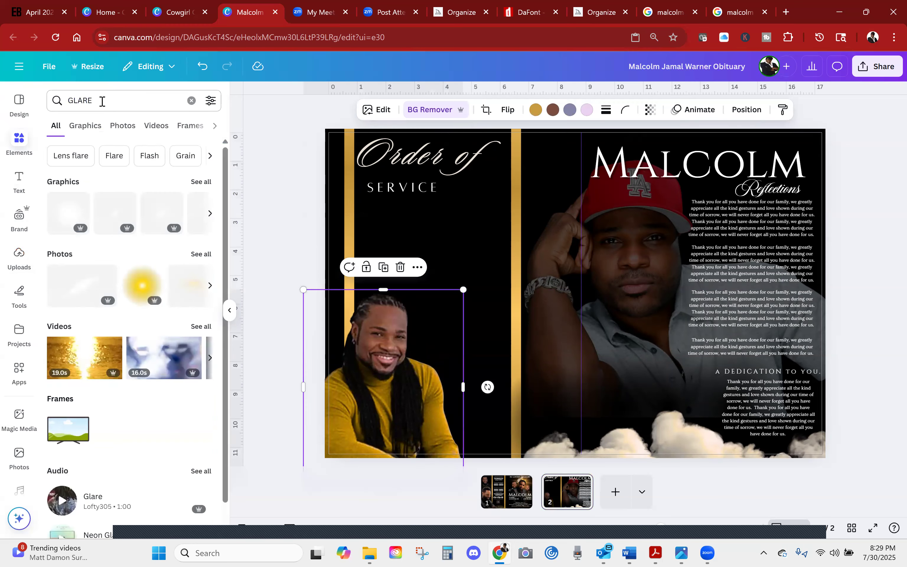
click(102, 101)
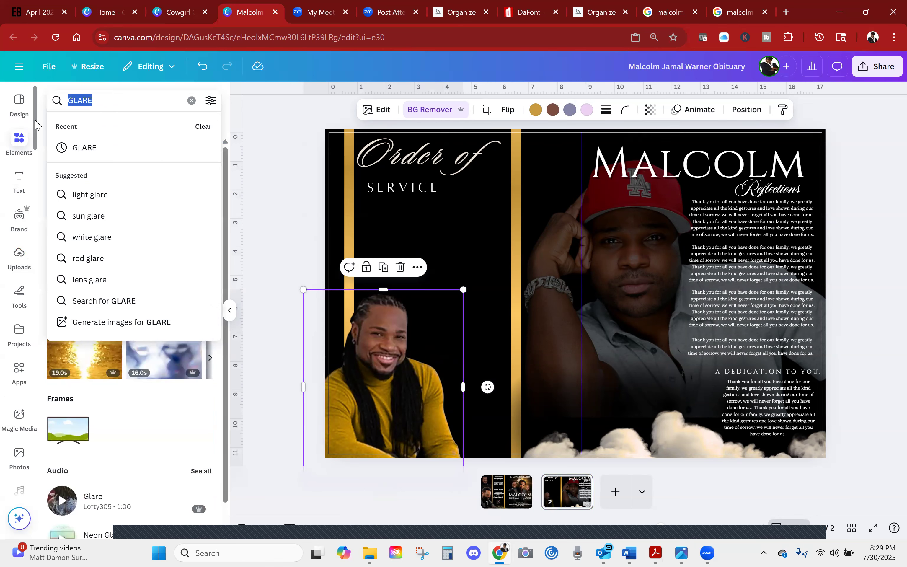
text(LENS)
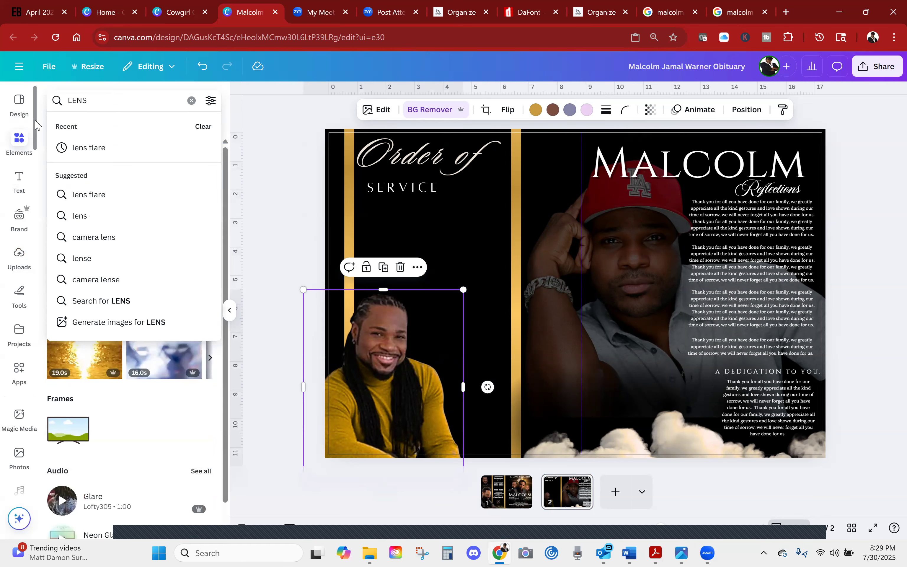
click(98, 147)
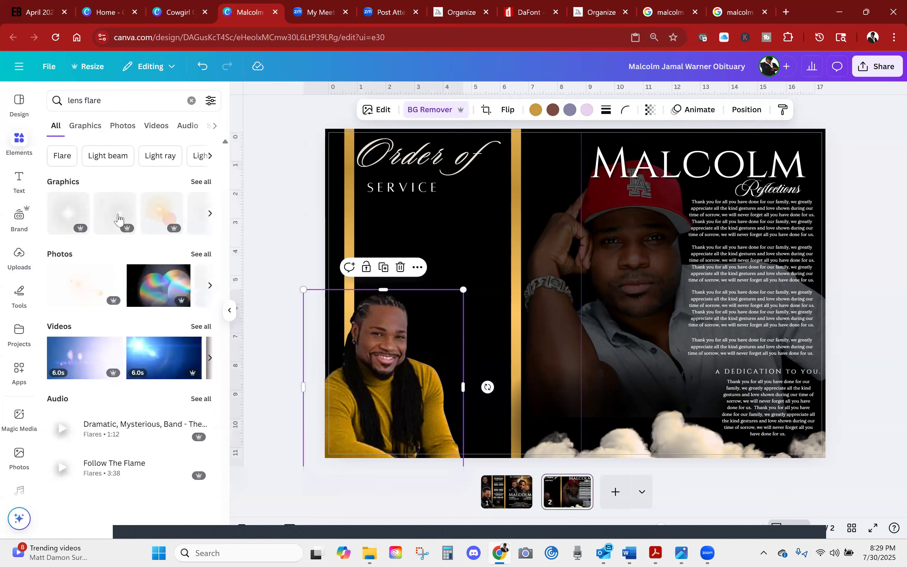
Try two orange lens flare graphics on the second page, undoing each one.
click(158, 211)
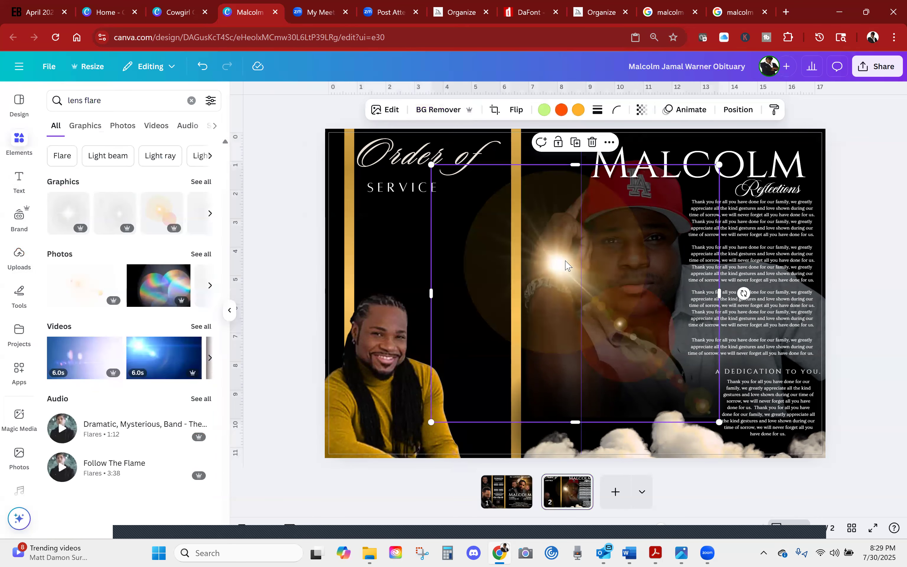
click(203, 67)
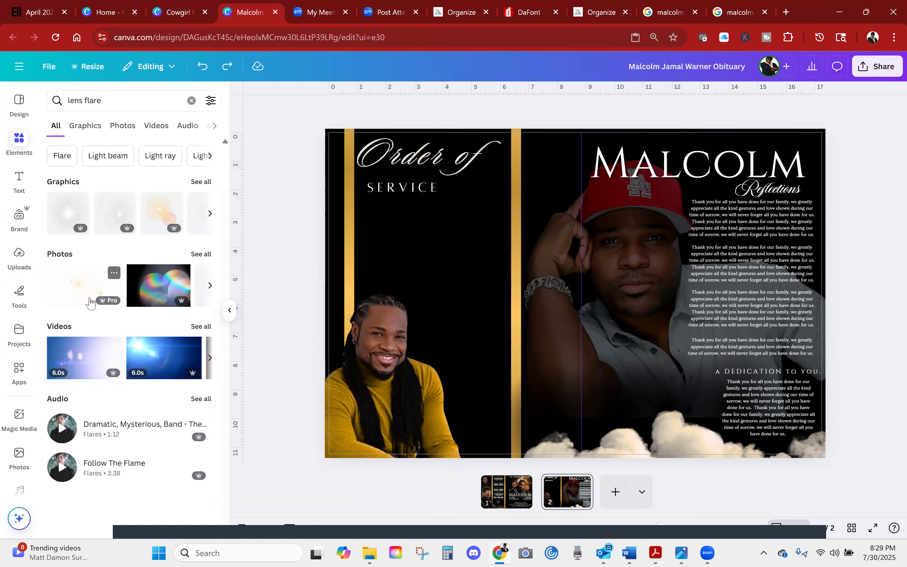
click(201, 182)
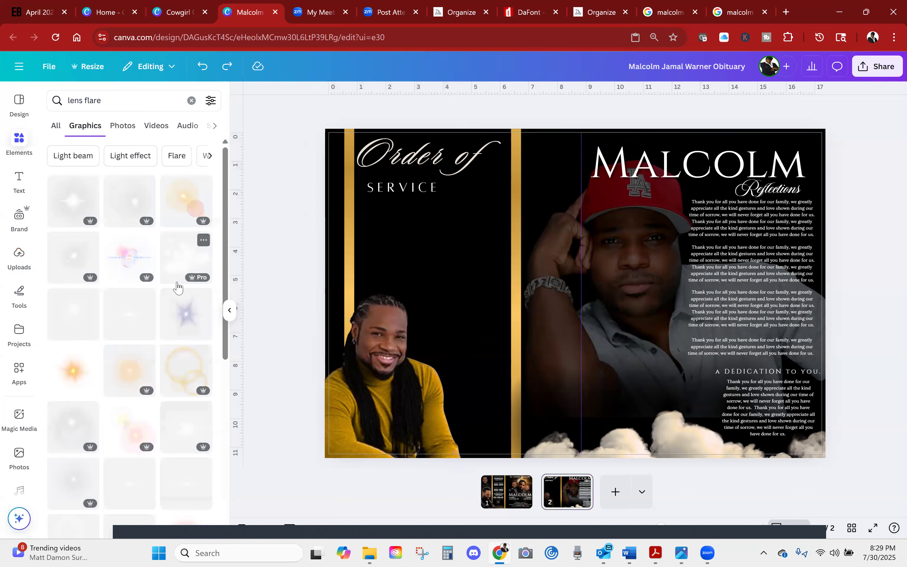
click(122, 376)
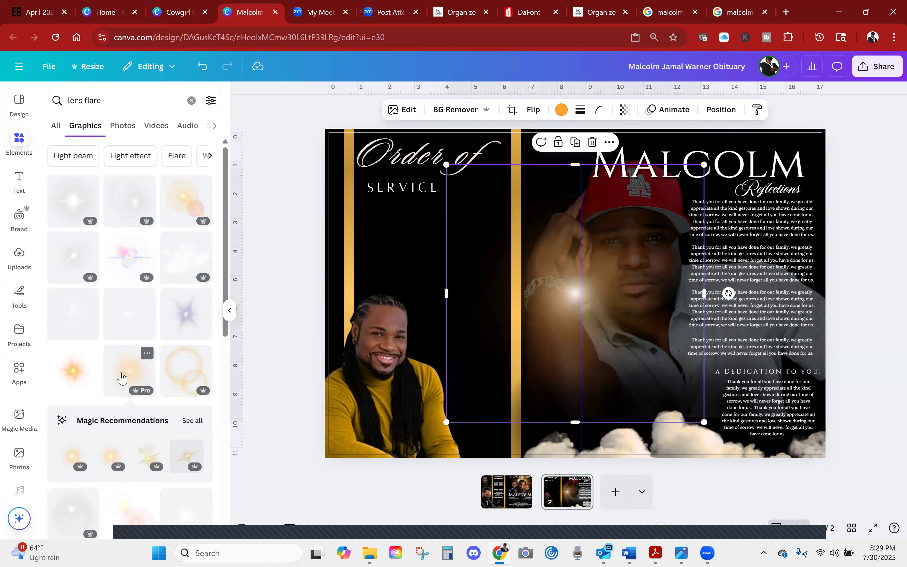
click(202, 66)
Add the orange lens flare with the red circle over the yellow sweater portrait and layer it directly behind that portrait.
click(187, 203)
drag(490, 232, 319, 296)
click(738, 109)
scroll(146, 337, down, 4)
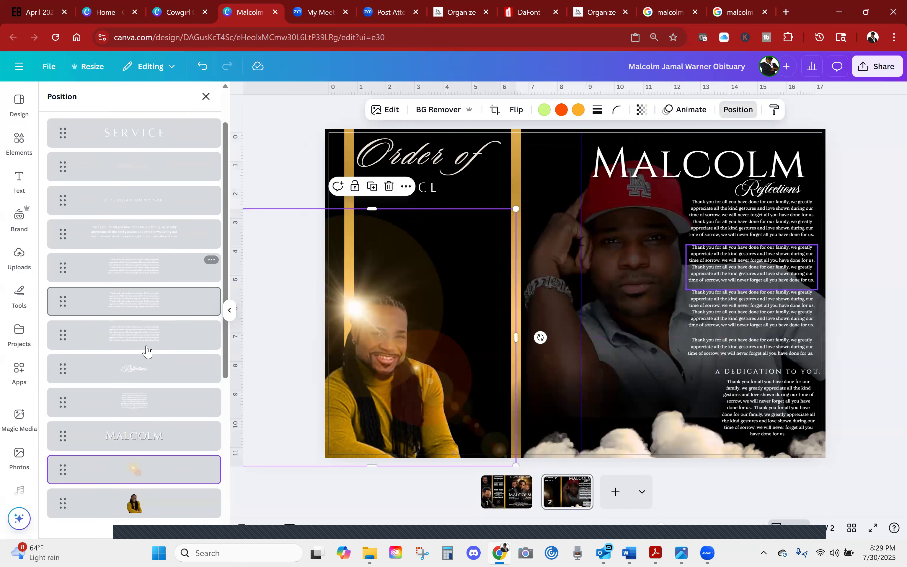
drag(134, 410, 136, 447)
Move the lens flare slightly up above the portrait's shoulder and enlarge it to reach the gold bar on the right.
drag(332, 266, 333, 258)
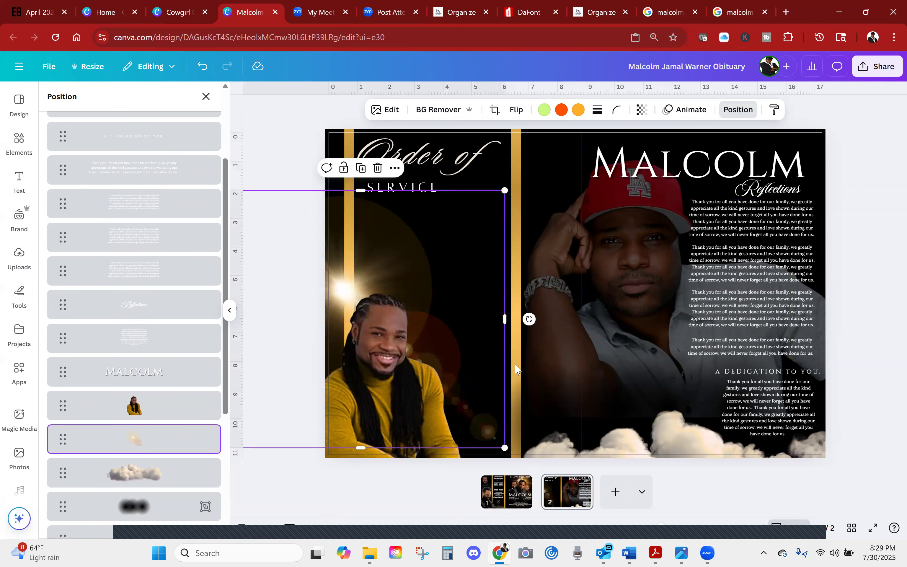
drag(504, 445, 515, 475)
key(Escape)
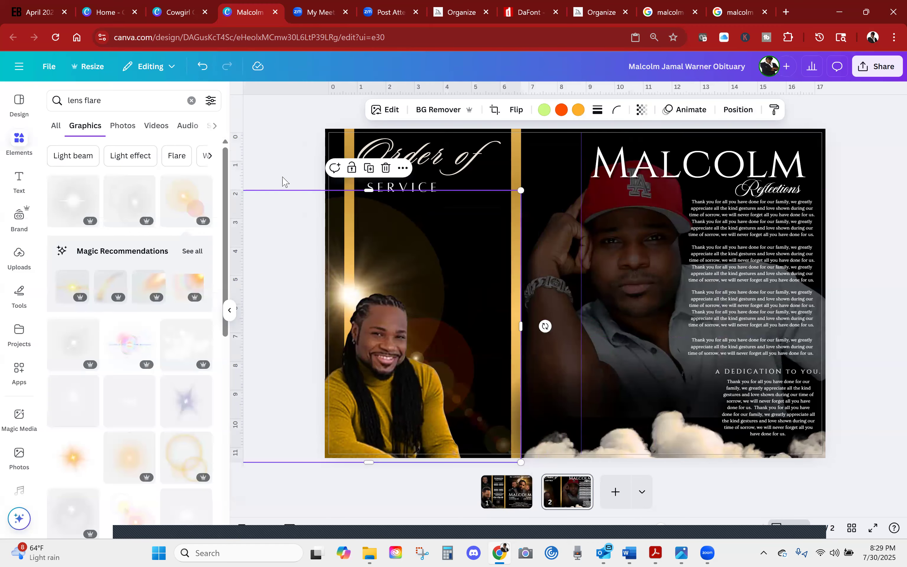
click(277, 193)
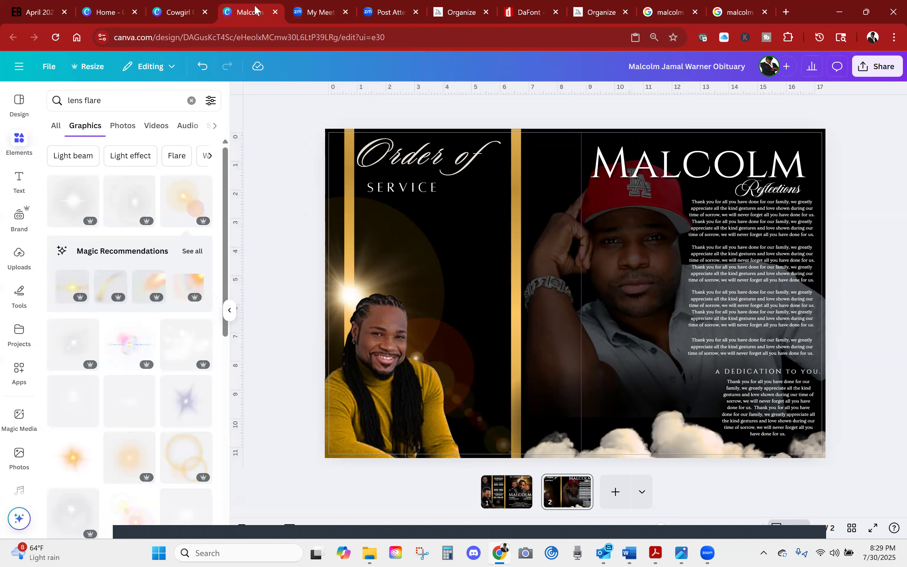
Close the Cowgirl Obituary Template and open the "celebrating the life" program design.
click(169, 15)
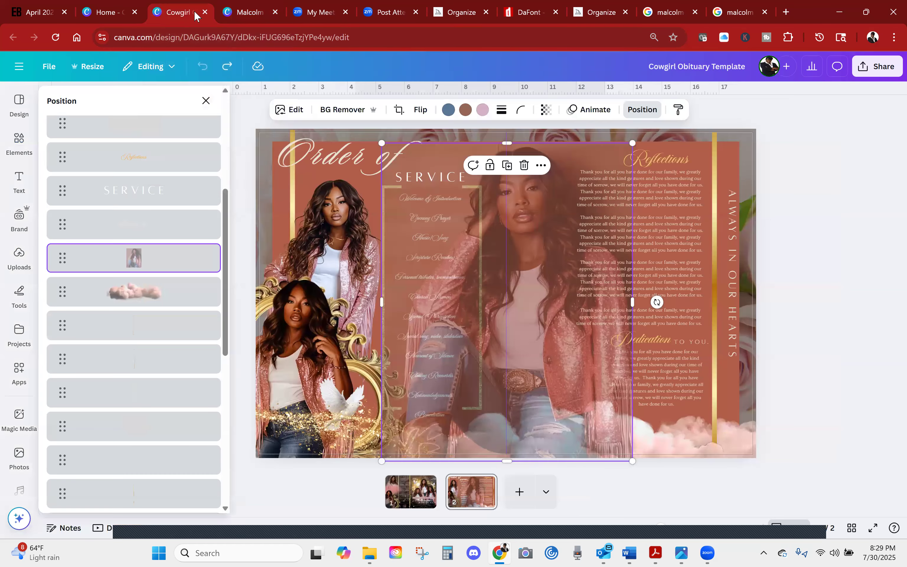
key(ctrl+w)
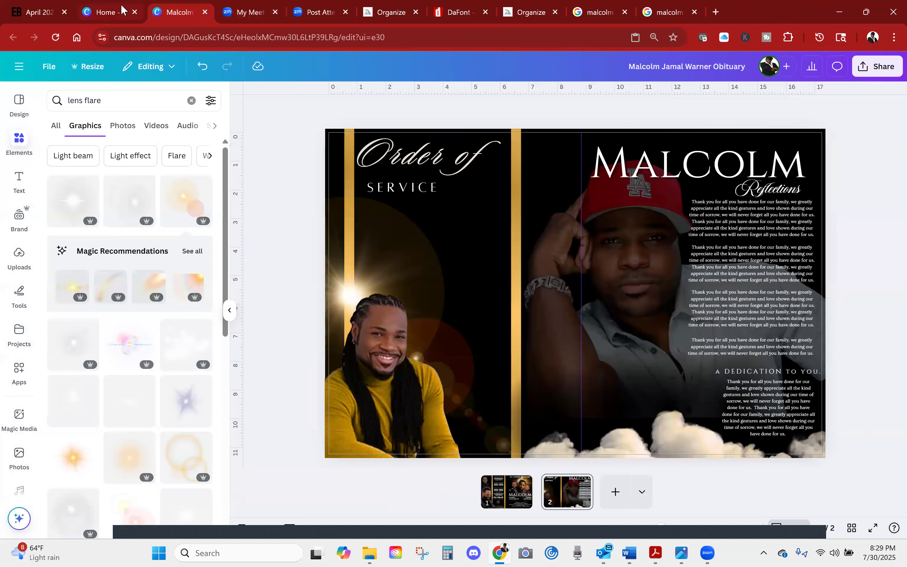
key(ctrl+shift+Tab)
click(801, 375)
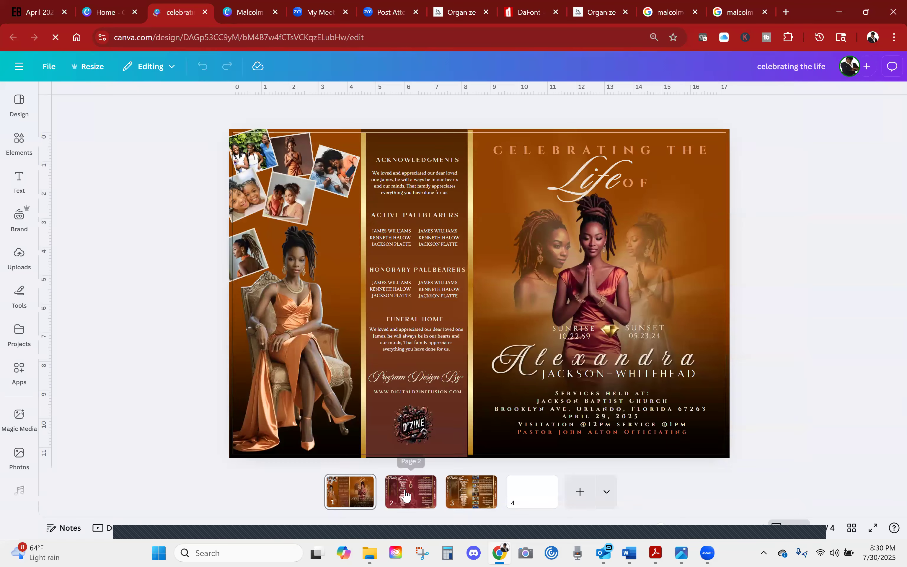
Copy the SERVICE heading and the small-caps program list together from page 2 of the "celebrating the life" design.
click(410, 492)
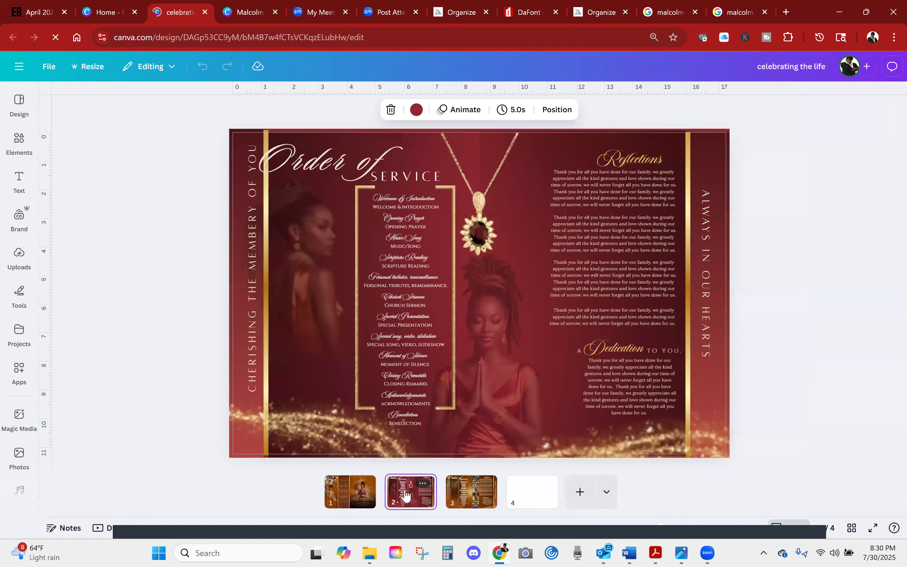
click(398, 174)
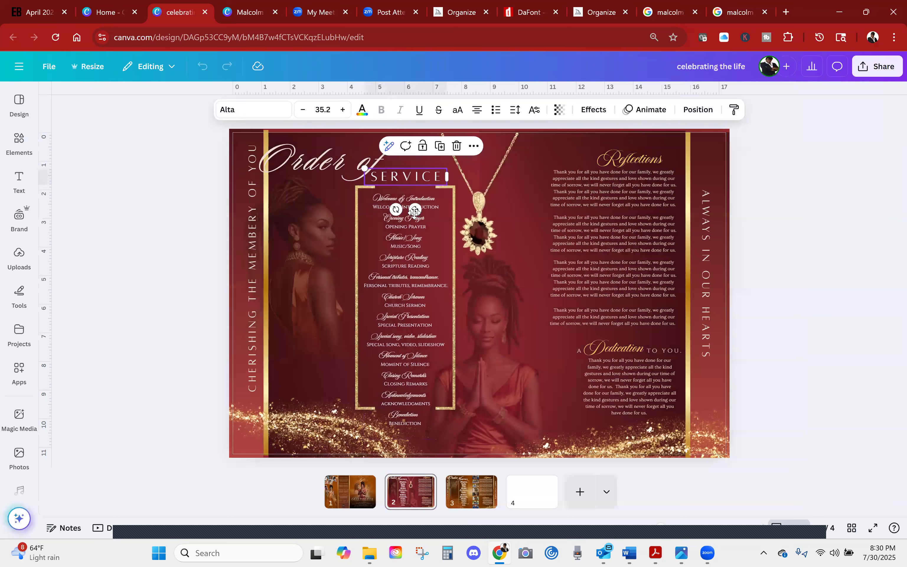
shift+click(425, 274)
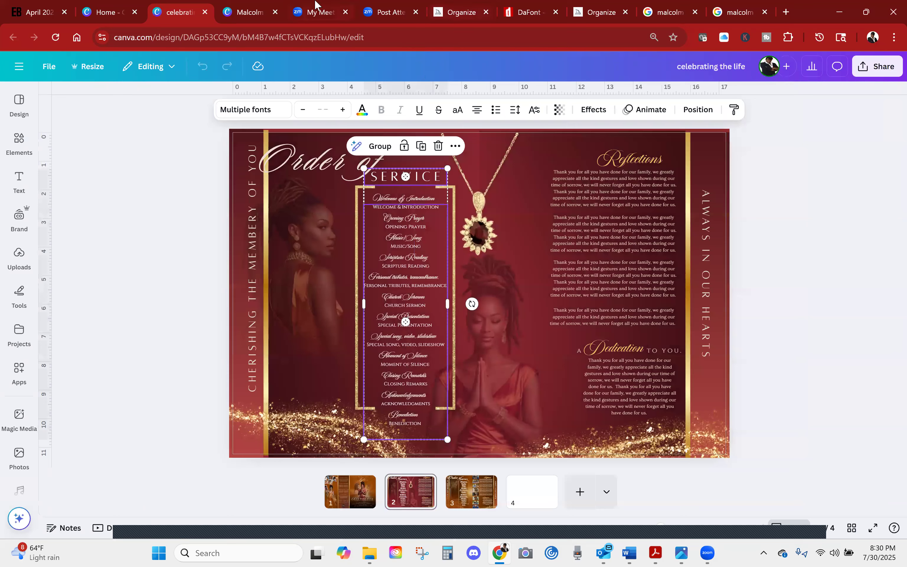
Paste the copied heading and program list on the Malcolm obituary's second page, between the yellow sweater portrait and the gold bar.
click(250, 13)
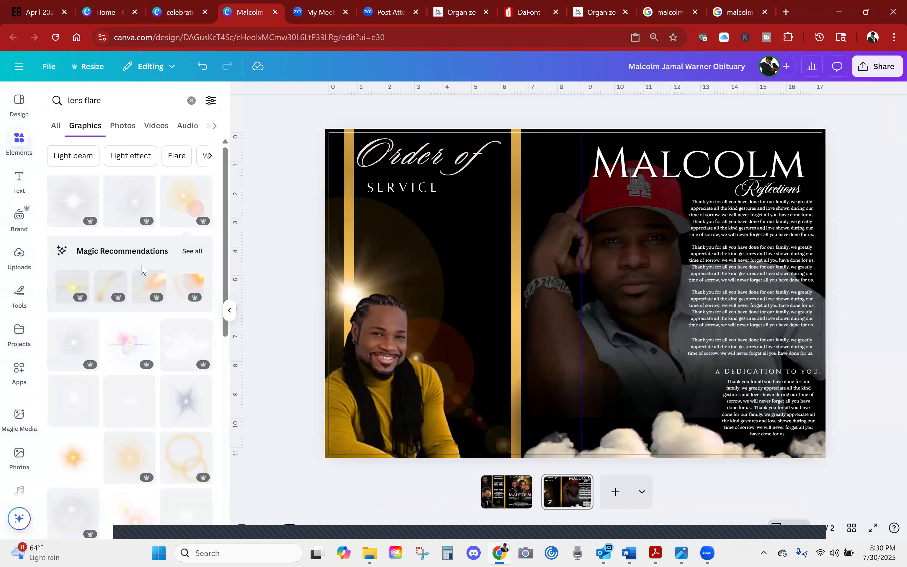
right_click(453, 237)
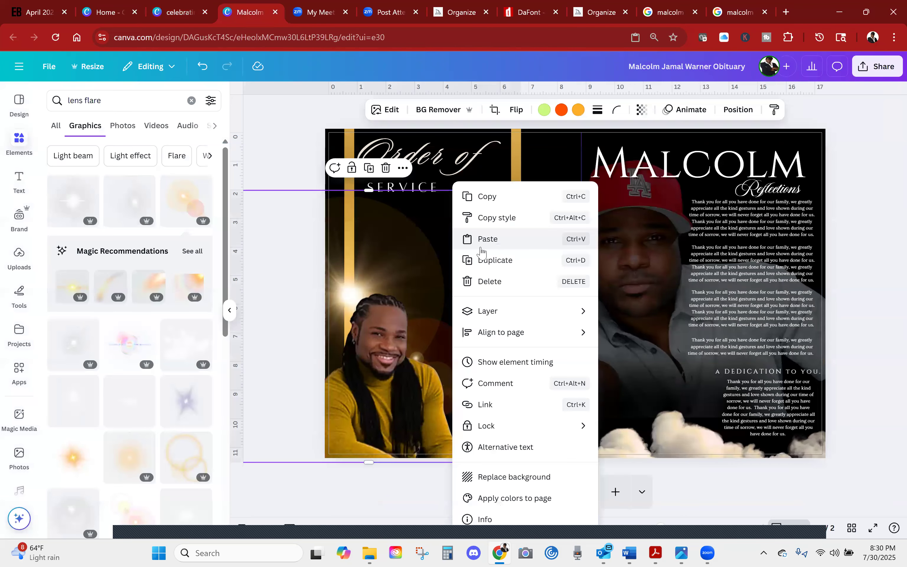
click(491, 241)
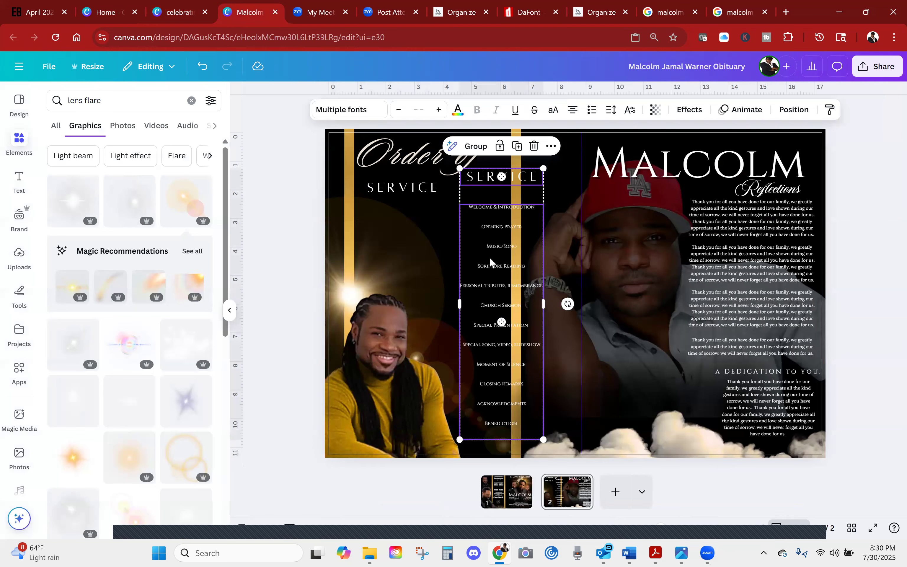
drag(490, 261, 463, 284)
Delete the duplicate SERVICE heading above the pasted program list.
click(465, 199)
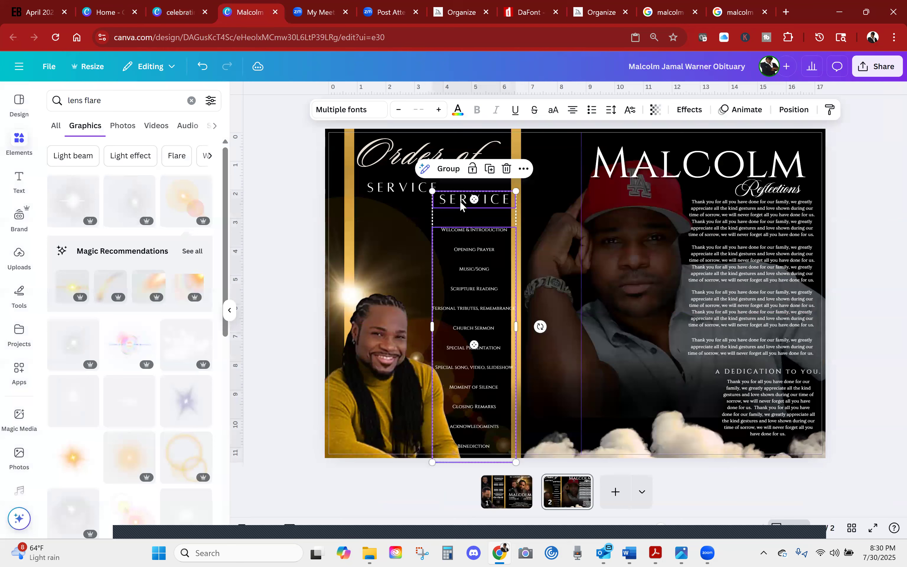
click(457, 234)
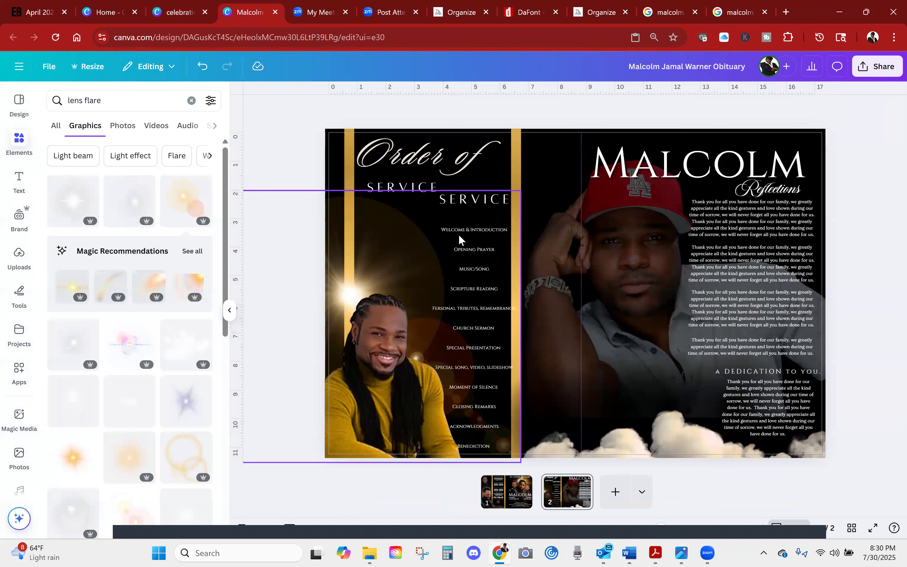
click(458, 230)
click(258, 238)
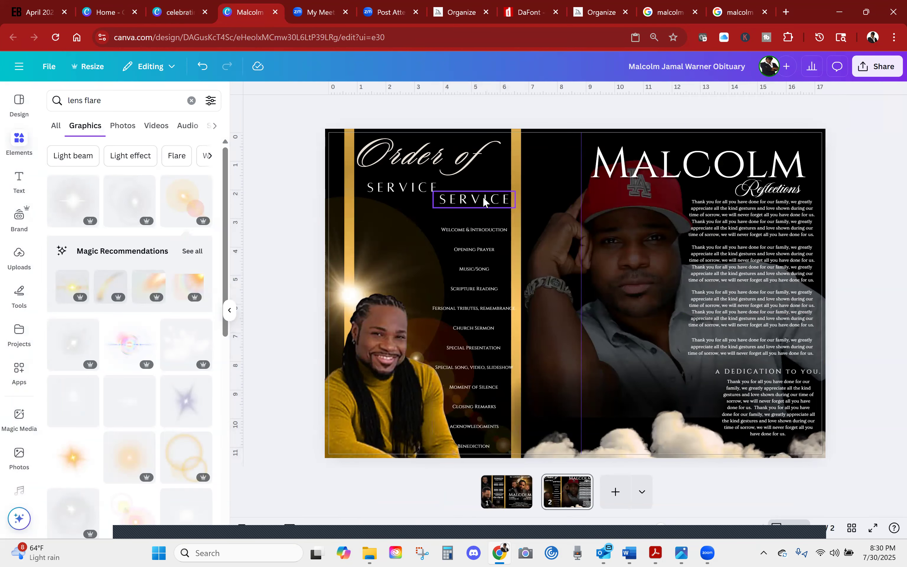
click(483, 197)
key(Delete)
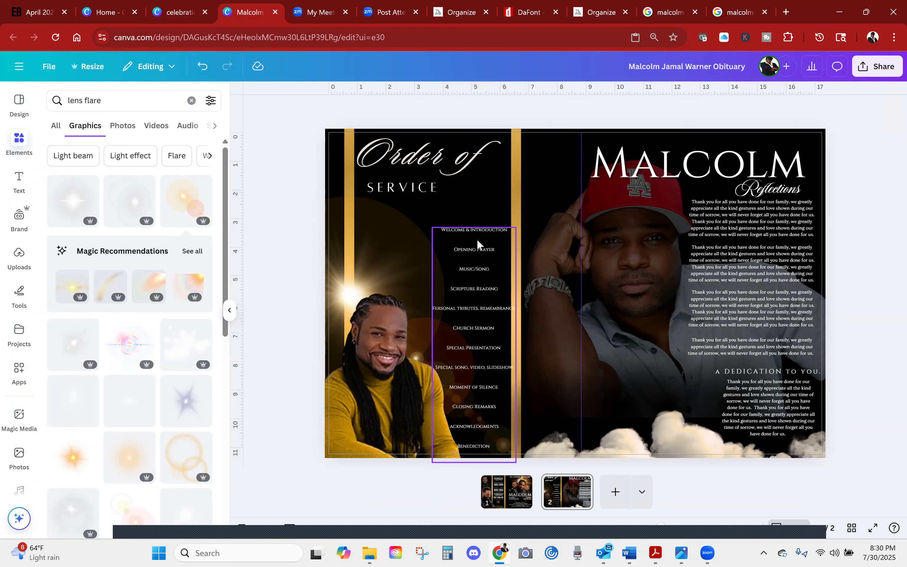
Remove the blank lines between the program list items, from Welcome & Introduction down to Benediction.
click(475, 240)
click(476, 242)
click(475, 236)
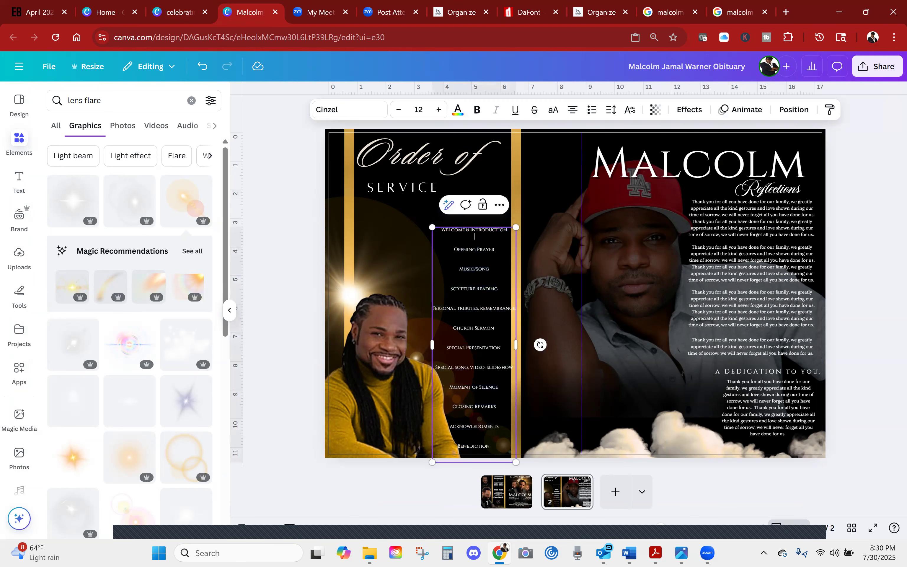
key(BackSpace)
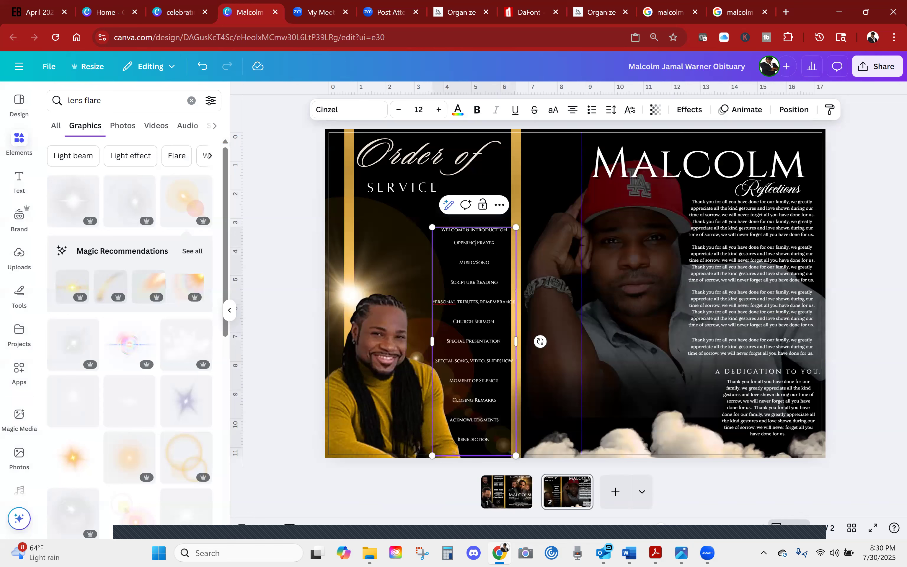
click(474, 255)
key(BackSpace)
key(BackSpace)
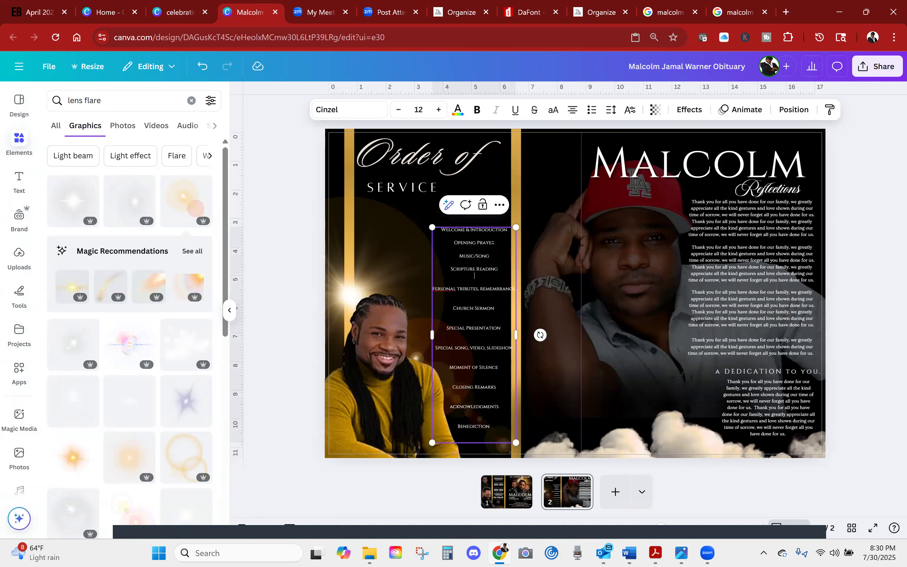
click(475, 275)
key(BackSpace)
click(474, 288)
key(BackSpace)
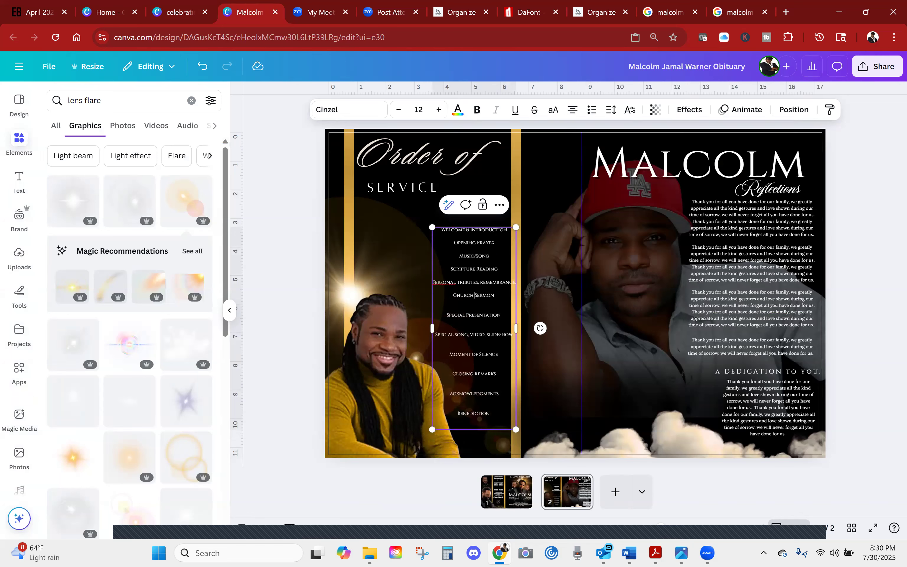
click(474, 301)
key(BackSpace)
click(475, 315)
key(BackSpace)
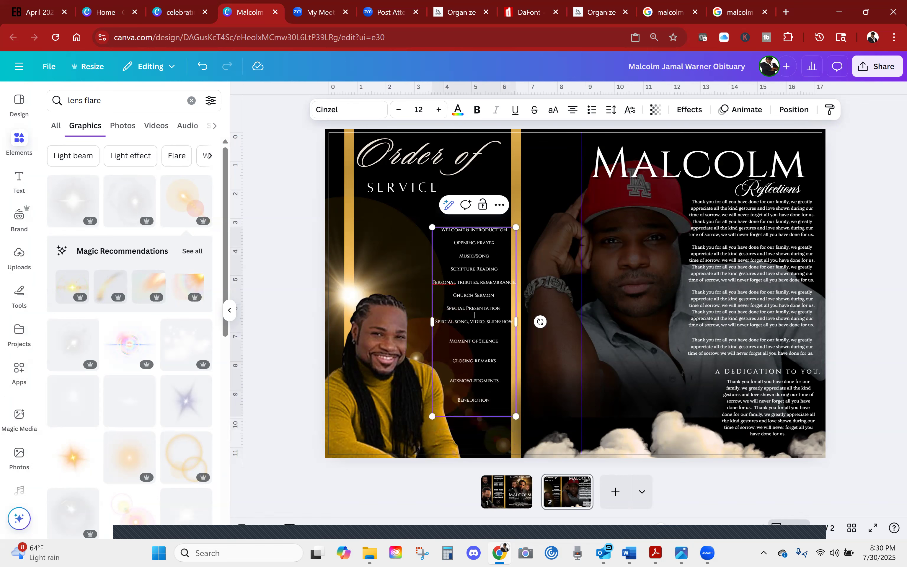
click(474, 328)
key(BackSpace)
click(474, 341)
key(BackSpace)
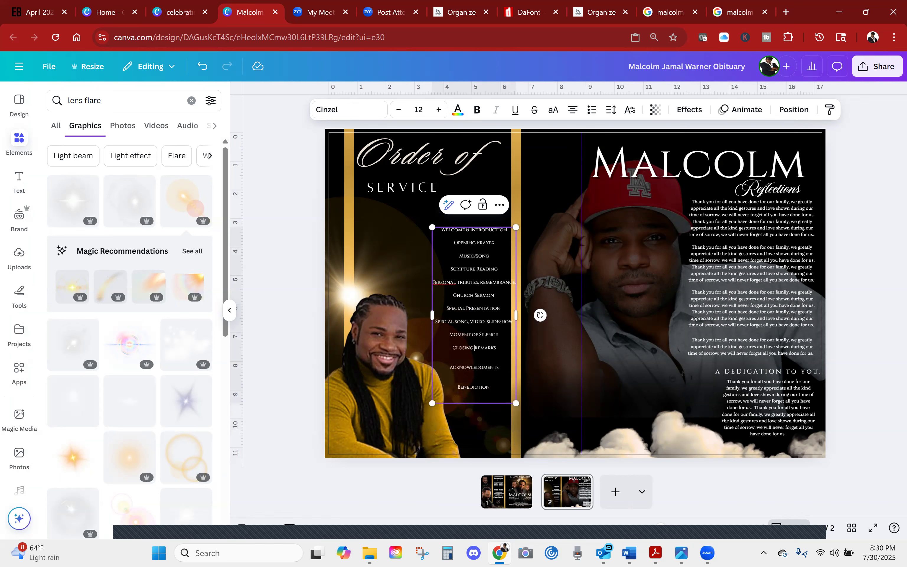
click(474, 354)
key(BackSpace)
click(474, 366)
key(BackSpace)
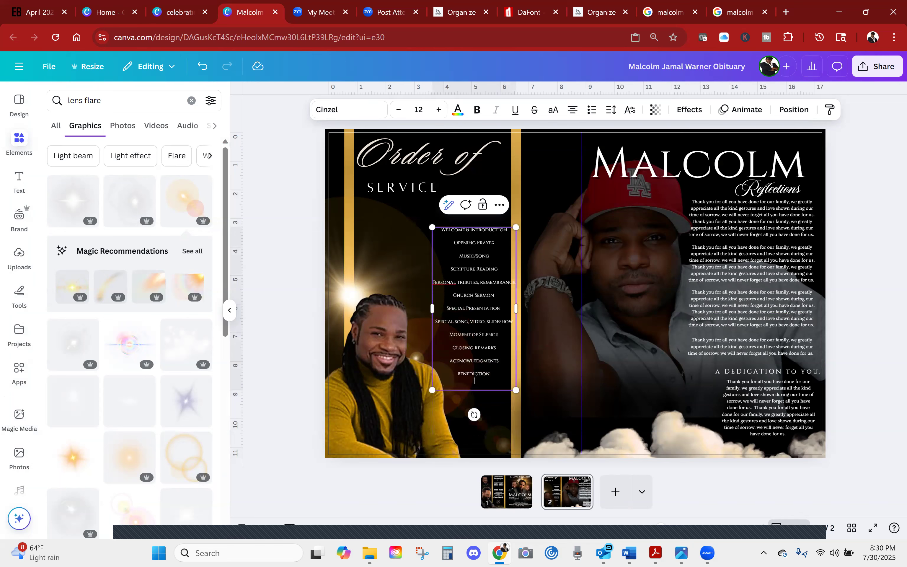
Trim the blank line below Benediction, then enlarge the SERVICE heading and move the program list up beneath it.
key(BackSpace)
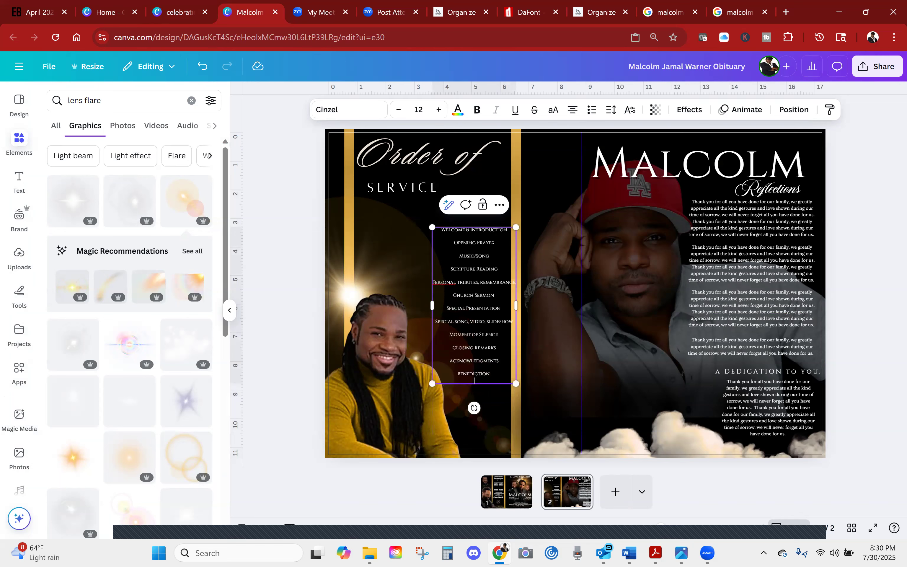
click(431, 152)
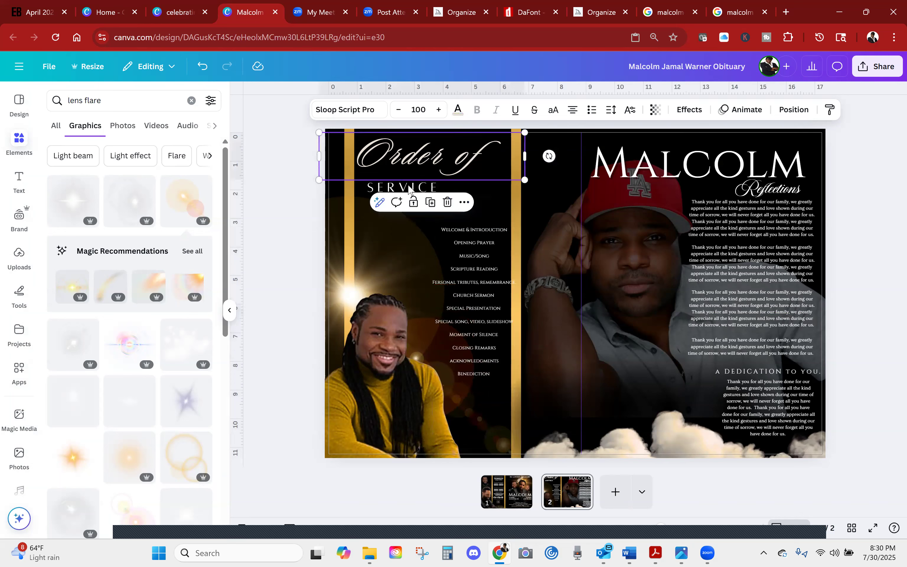
click(434, 194)
drag(443, 195, 444, 198)
drag(496, 229, 496, 205)
drag(489, 240, 479, 229)
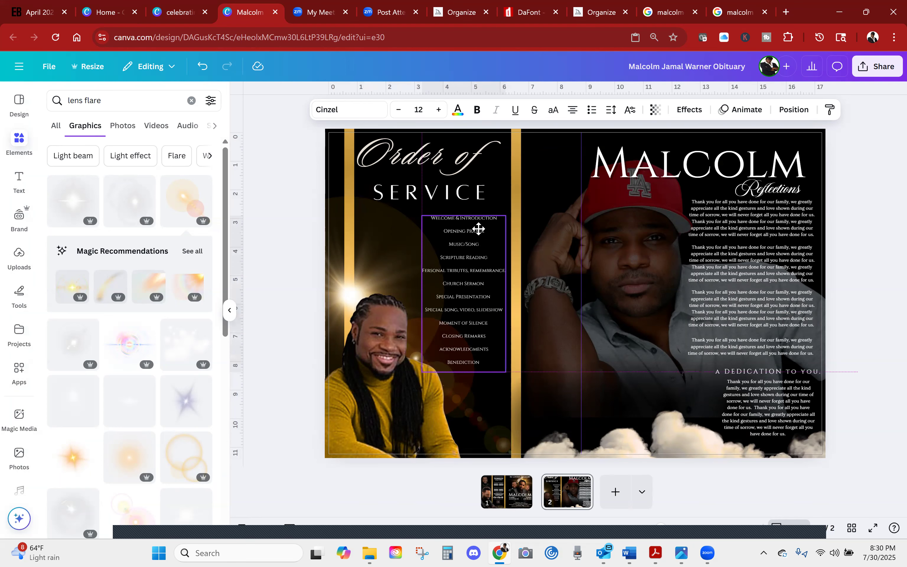
Lower the "Order of" title close to the SERVICE heading and nudge the program list slightly down.
click(418, 156)
drag(418, 156, 426, 167)
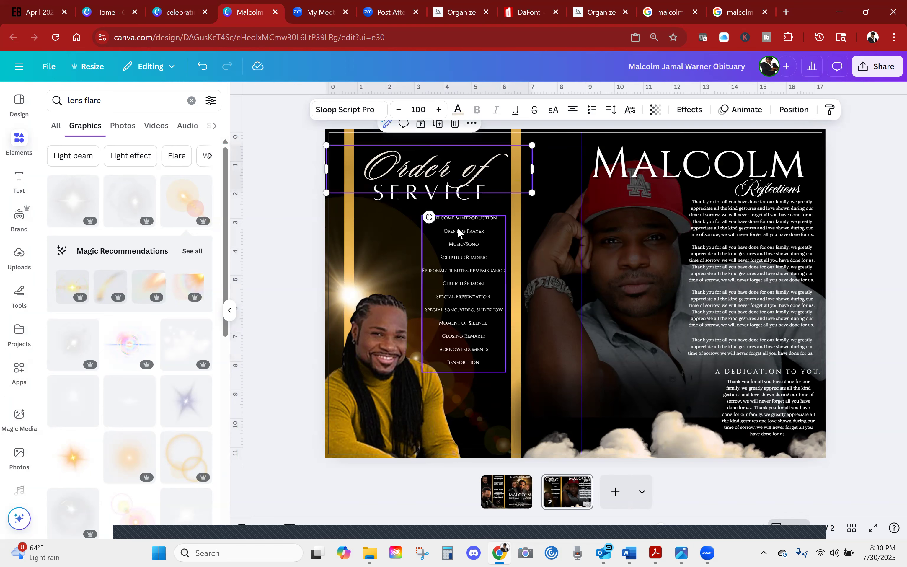
click(459, 237)
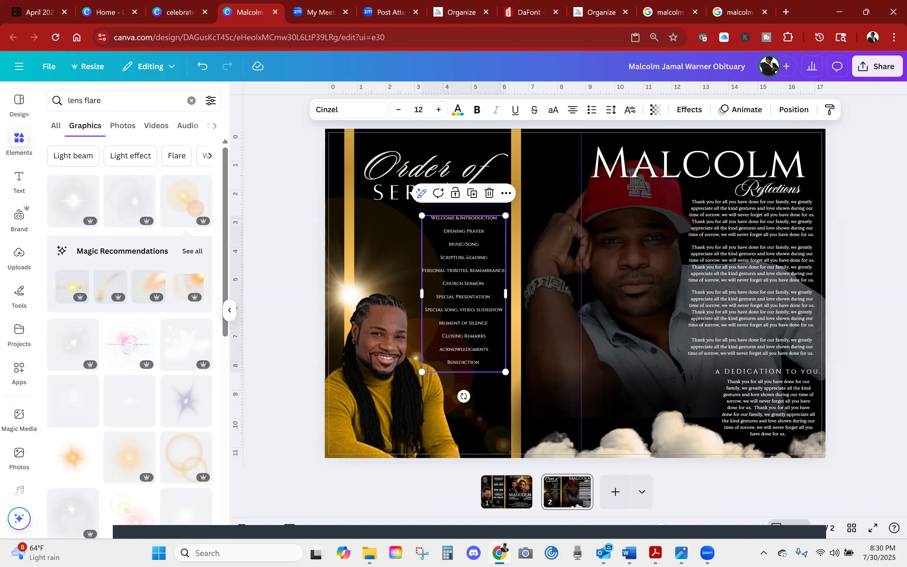
click(460, 271)
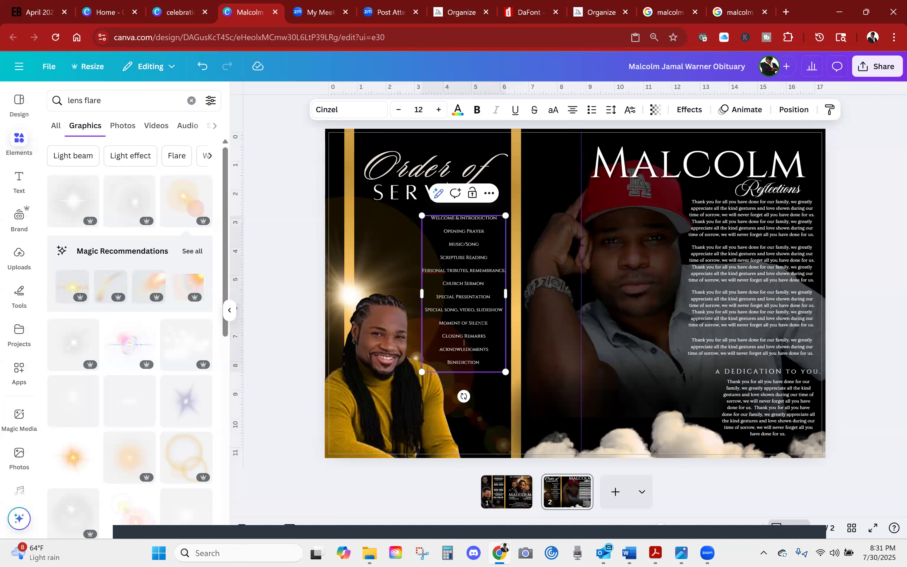
click(299, 244)
drag(459, 248, 460, 256)
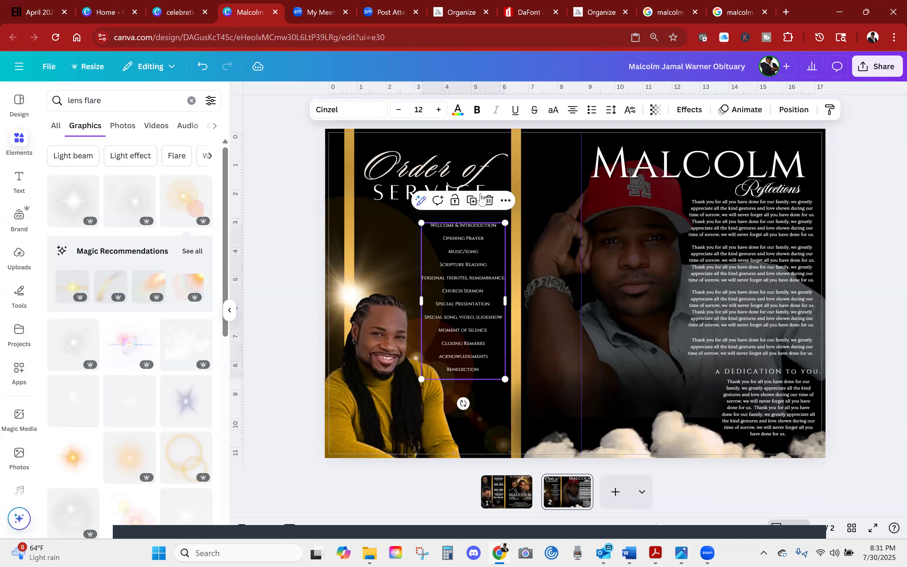
Shrink the SERVICE heading to size 38.4 directly above the program list and lower the "Order of" title over it.
click(377, 201)
drag(360, 204, 407, 218)
click(314, 189)
mouse_move(455, 194)
mouse_down()
mouse_move(467, 201)
mouse_move(459, 206)
mouse_up()
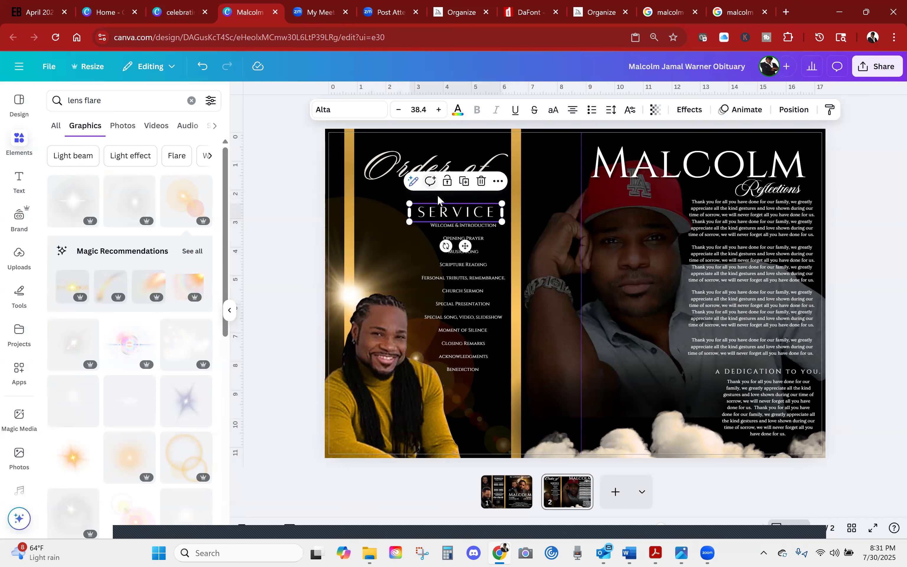
drag(382, 168, 386, 176)
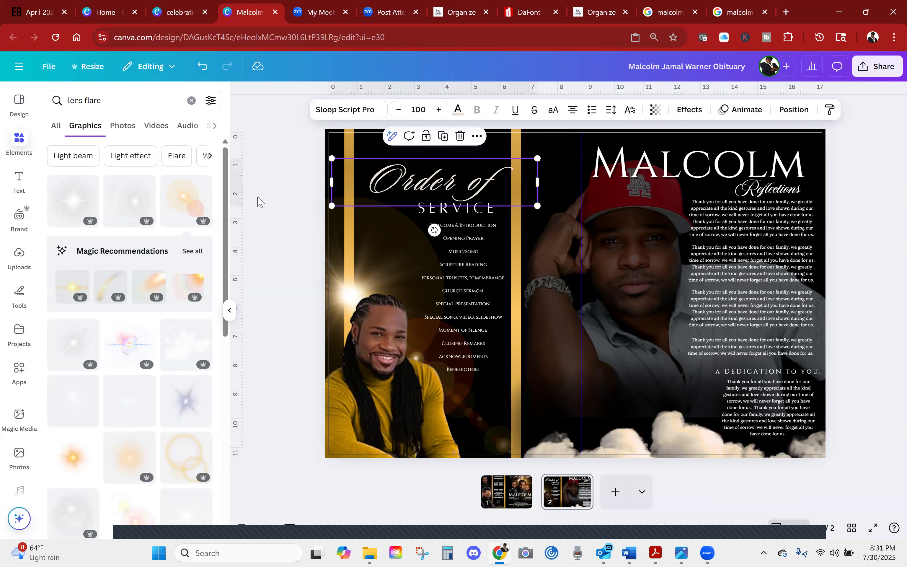
click(260, 198)
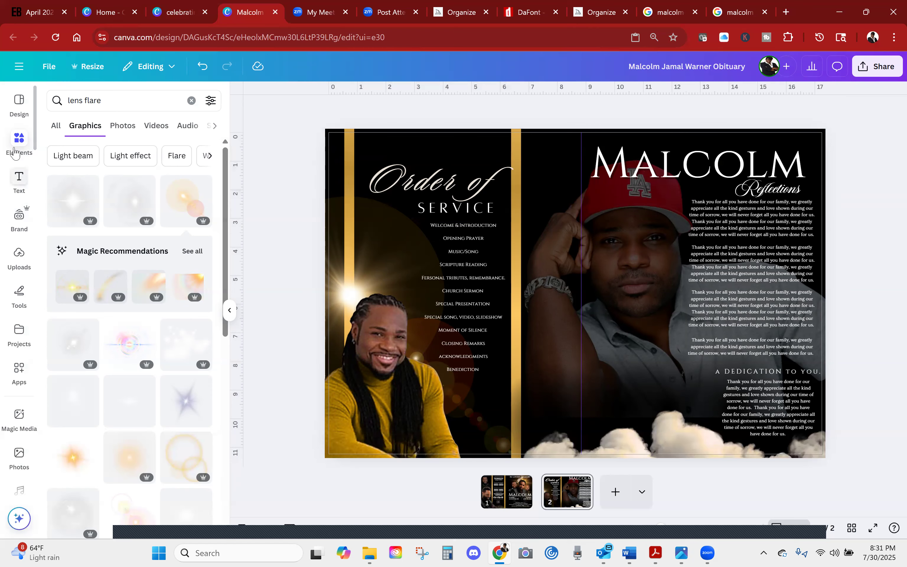
Replace the lens flare search with the general elements library and add a square photo frame to page 2.
click(35, 144)
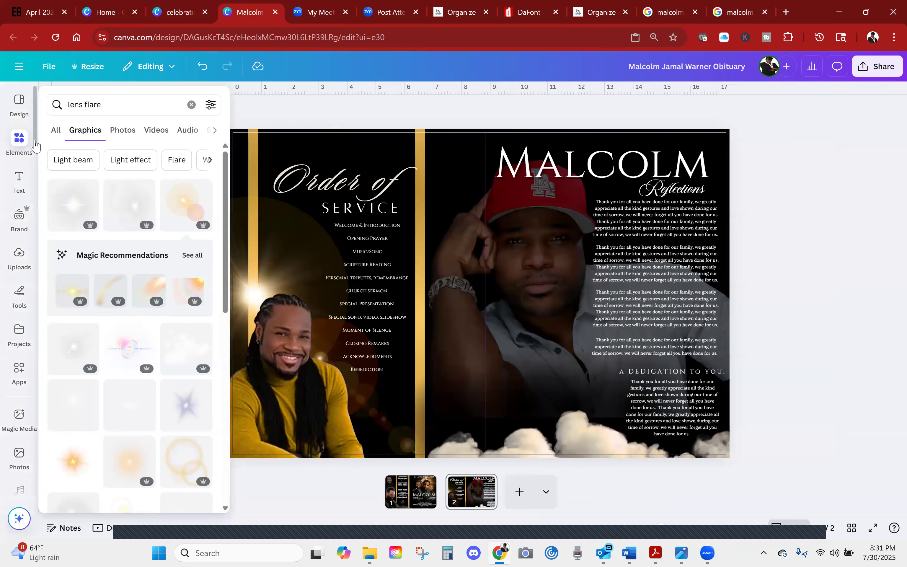
click(191, 105)
scroll(115, 332, down, 15)
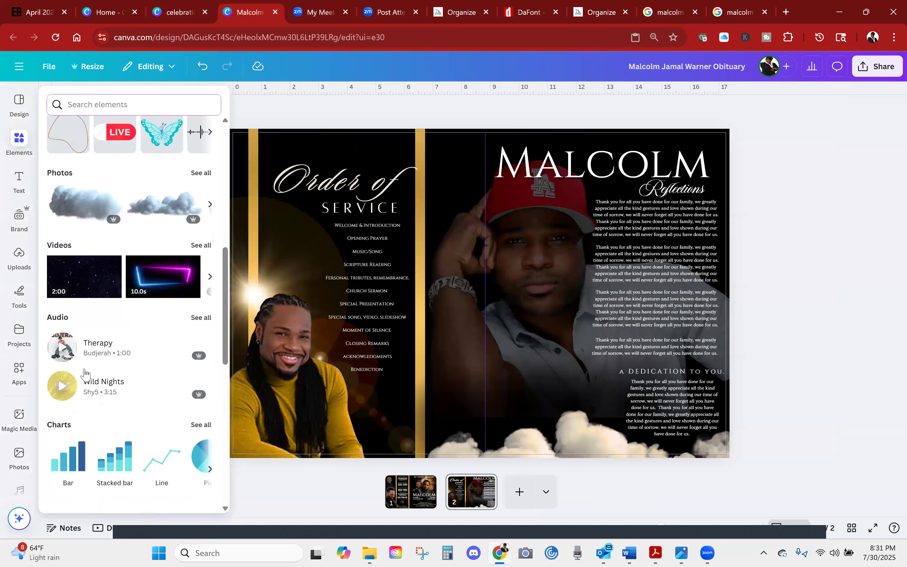
scroll(105, 441, down, 5)
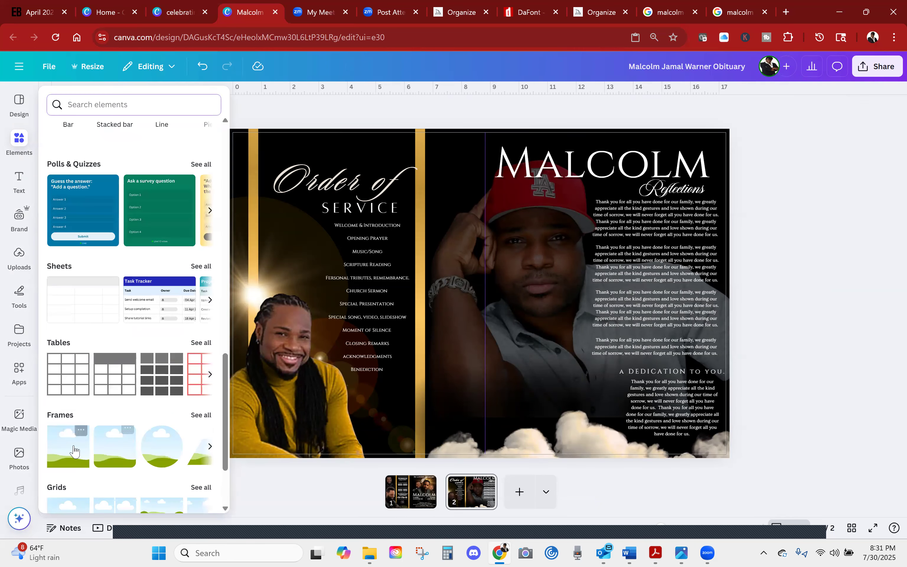
scroll(67, 465, down, 1)
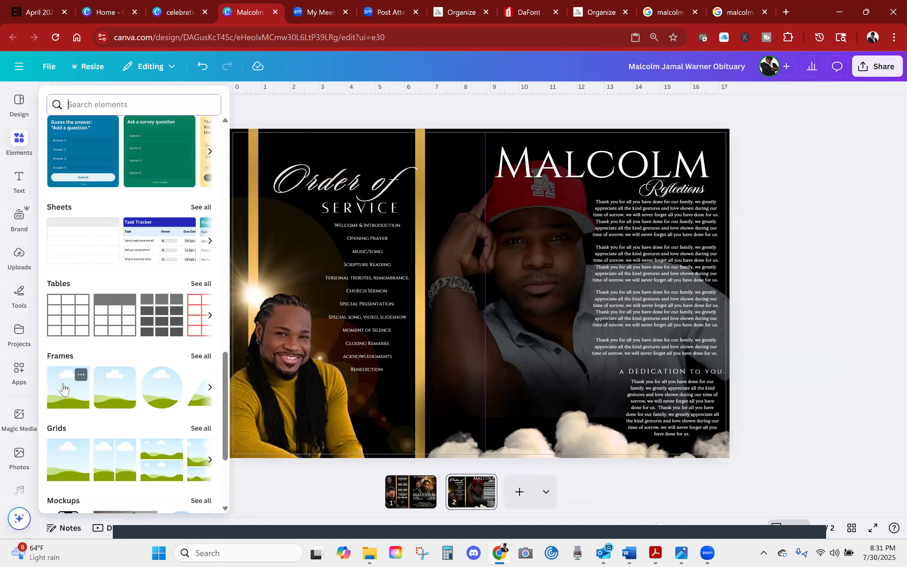
click(63, 389)
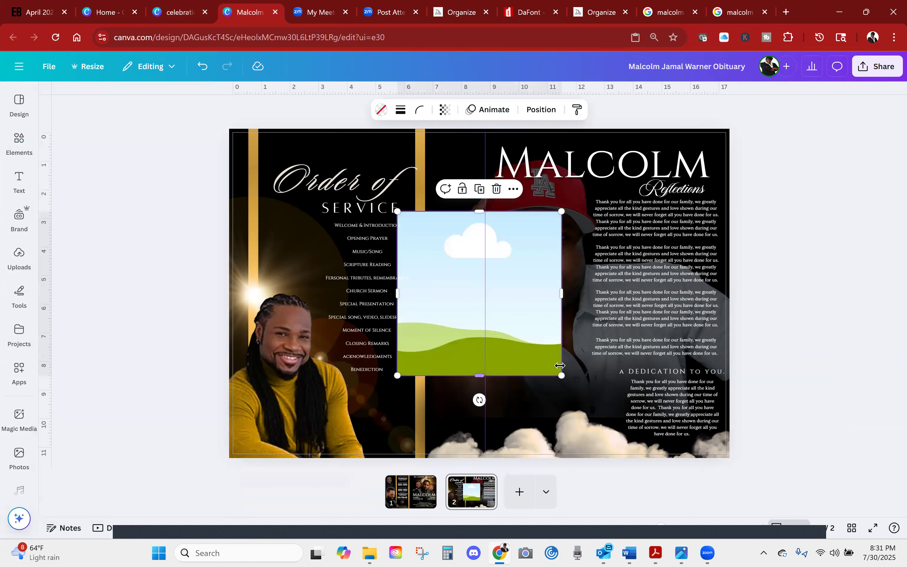
Shrink the square frame to a small tilted tile over the gold bar beside the "Order of" title.
drag(560, 375, 413, 298)
drag(427, 243, 261, 227)
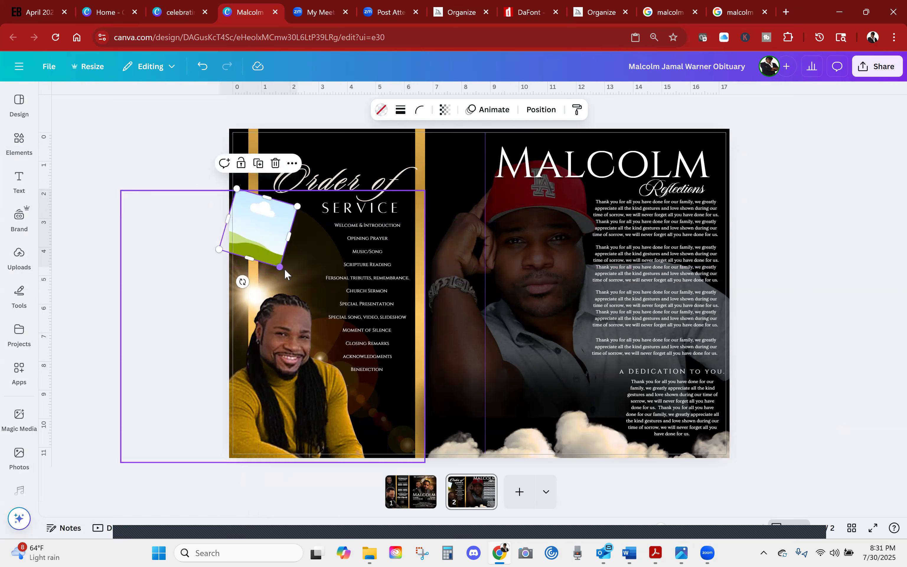
drag(281, 267, 270, 236)
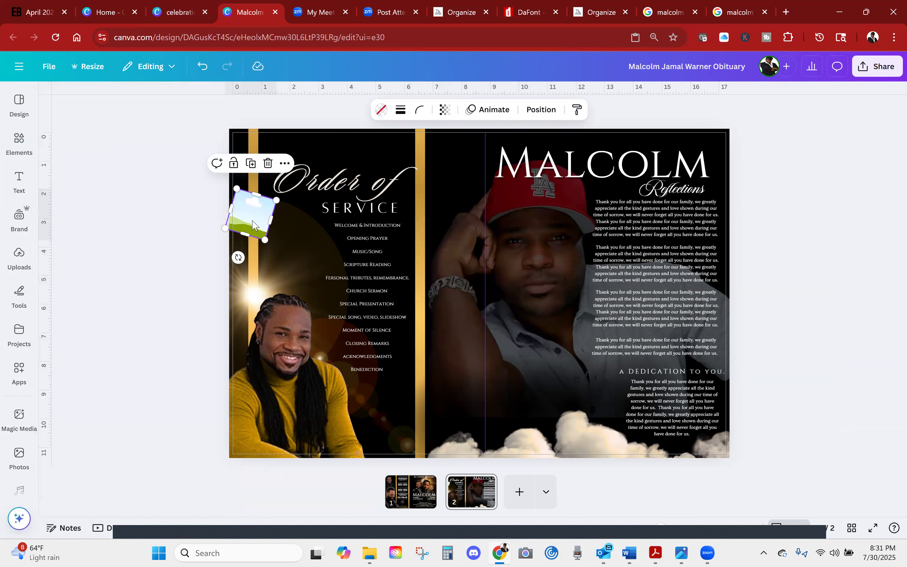
Duplicate the tilted frame twice, cluster the rotated copies beside it, and raise the "Order of" title clear of the frames.
click(253, 163)
drag(267, 198, 284, 220)
drag(259, 286, 249, 282)
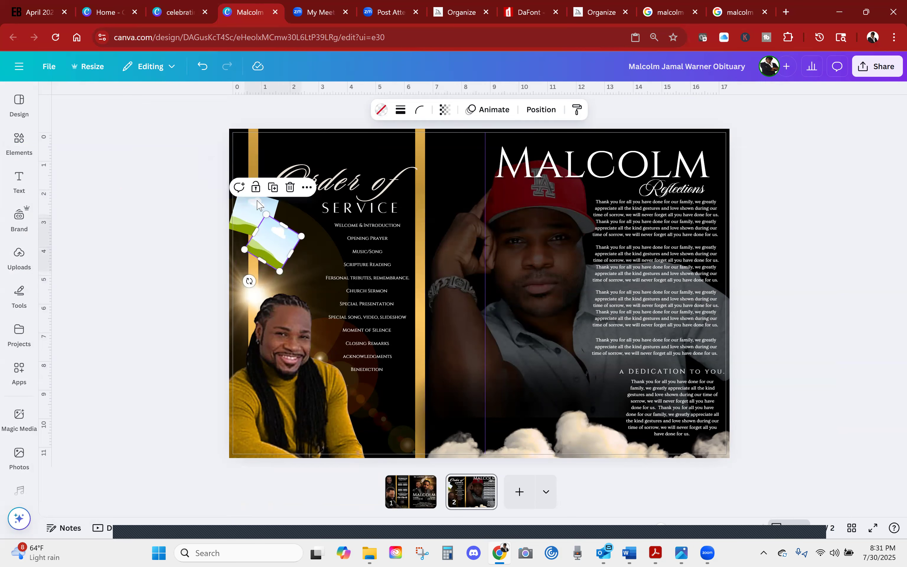
click(273, 186)
drag(303, 285, 311, 243)
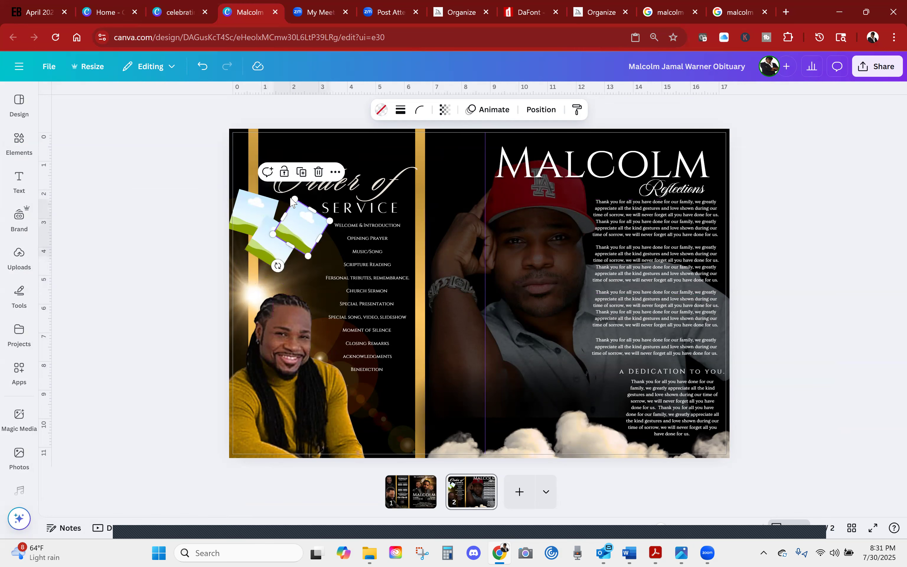
click(360, 174)
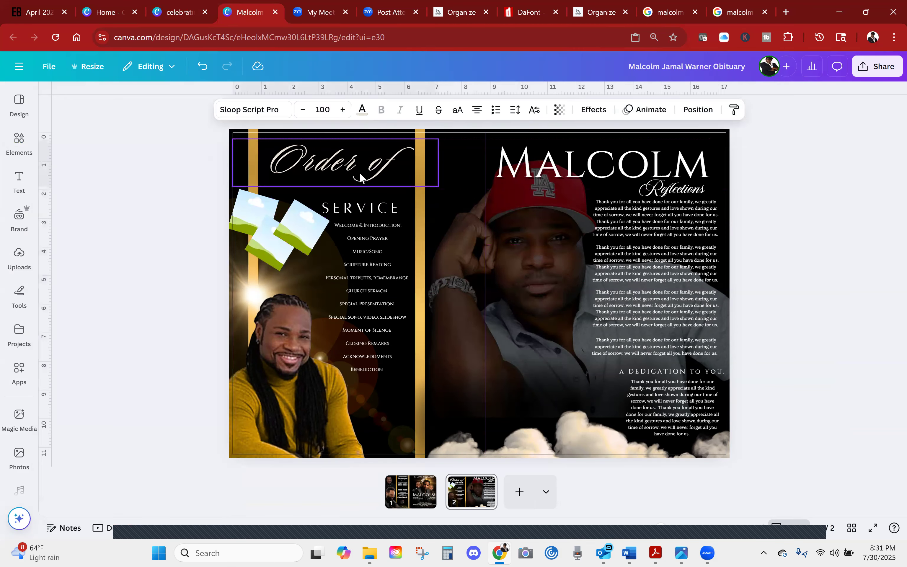
click(136, 220)
Fill the three frames with the uploaded close-up face, crossed-arms and blue sweater portraits.
click(17, 259)
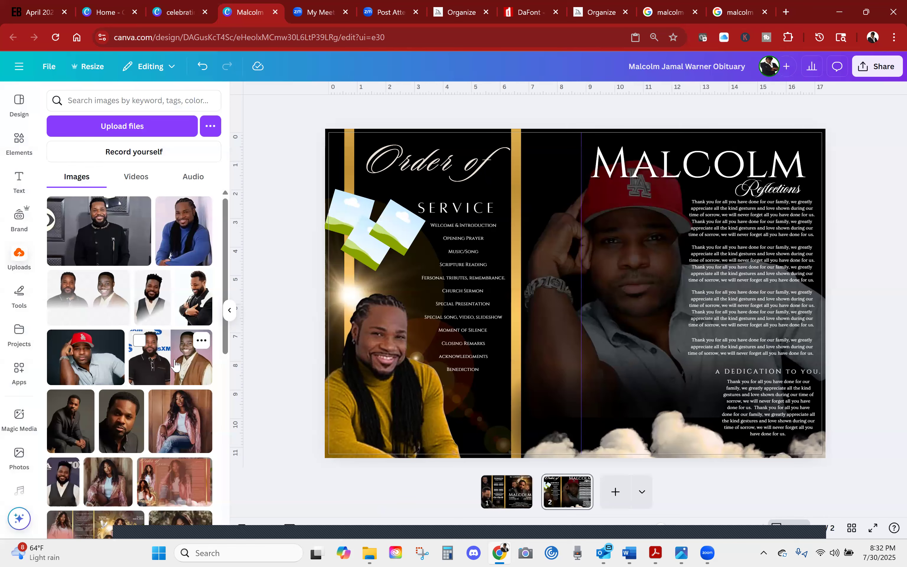
drag(132, 422, 347, 210)
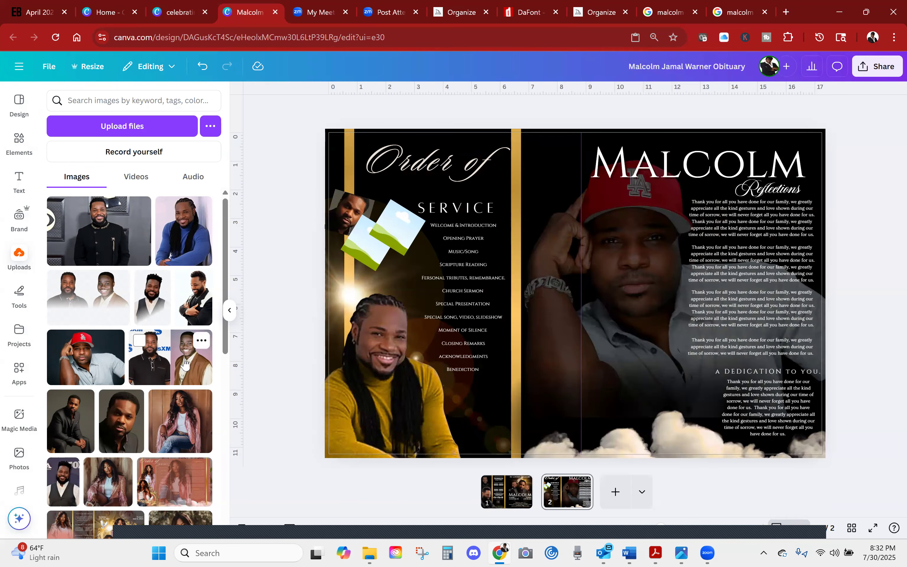
drag(198, 304, 412, 234)
drag(184, 231, 398, 269)
Try a loose cluster of the three framed portraits, with the blue sweater photo raised and the crossed-arms photo below.
drag(372, 308, 397, 302)
click(367, 240)
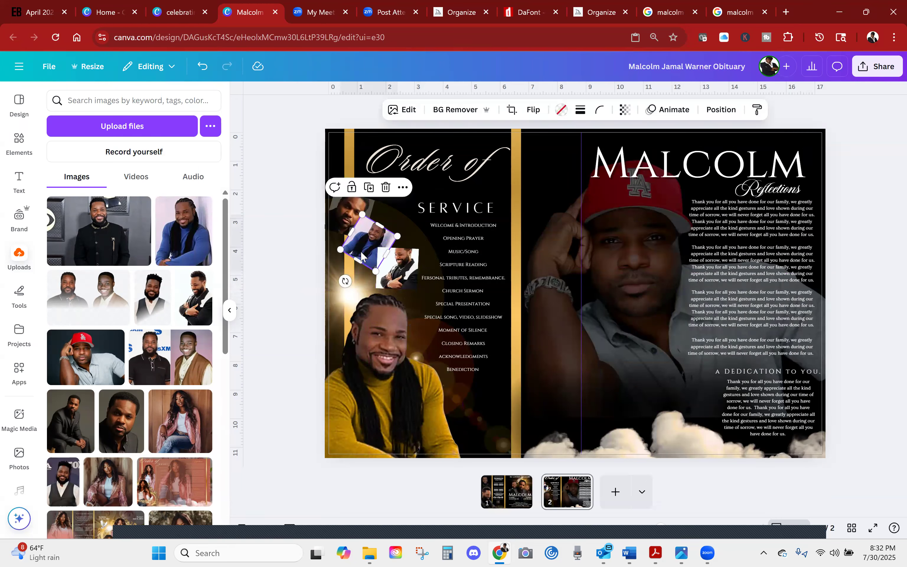
drag(358, 278, 381, 235)
click(347, 212)
click(367, 258)
drag(388, 270, 361, 272)
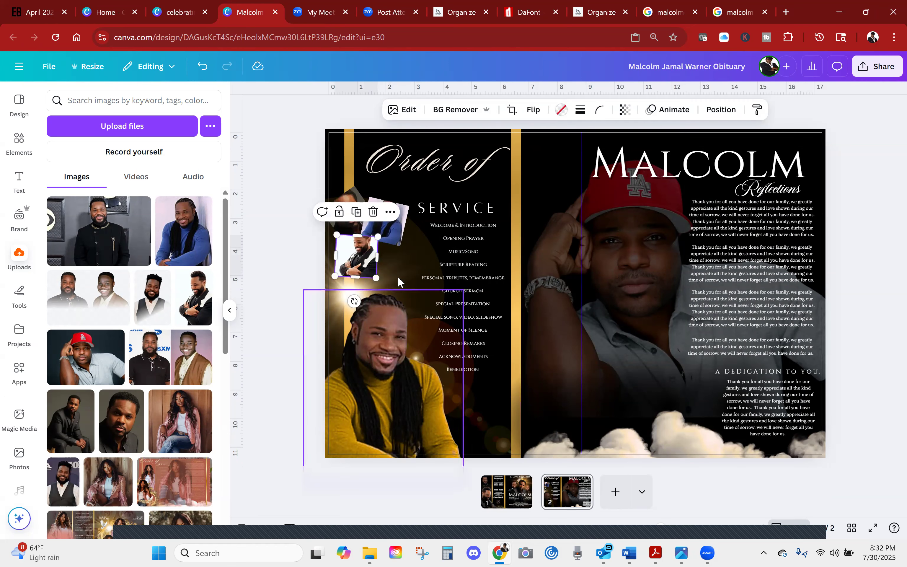
Stack the framed portraits upright over the gold bar: face close-up on top, crossed-arms in the middle, blue sweater below.
click(350, 212)
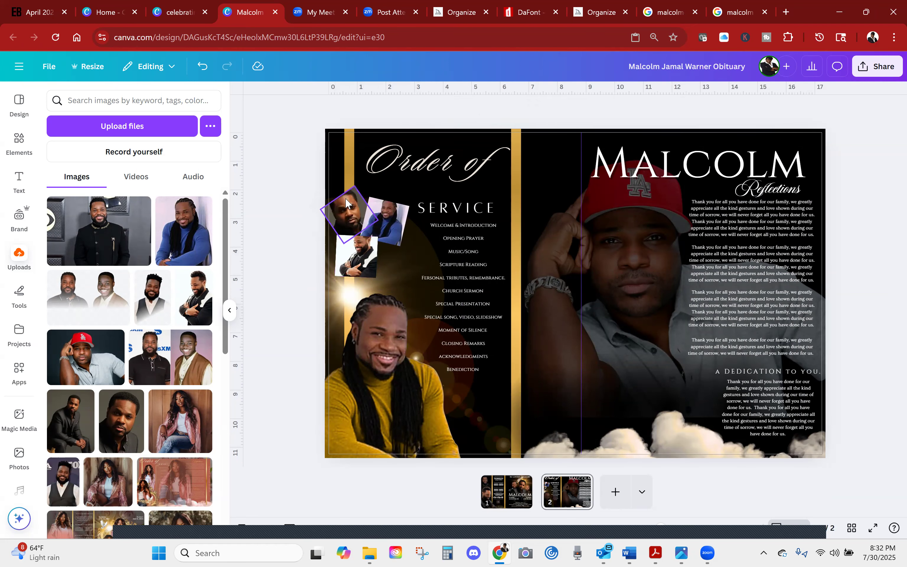
drag(375, 251, 348, 261)
drag(348, 203, 348, 171)
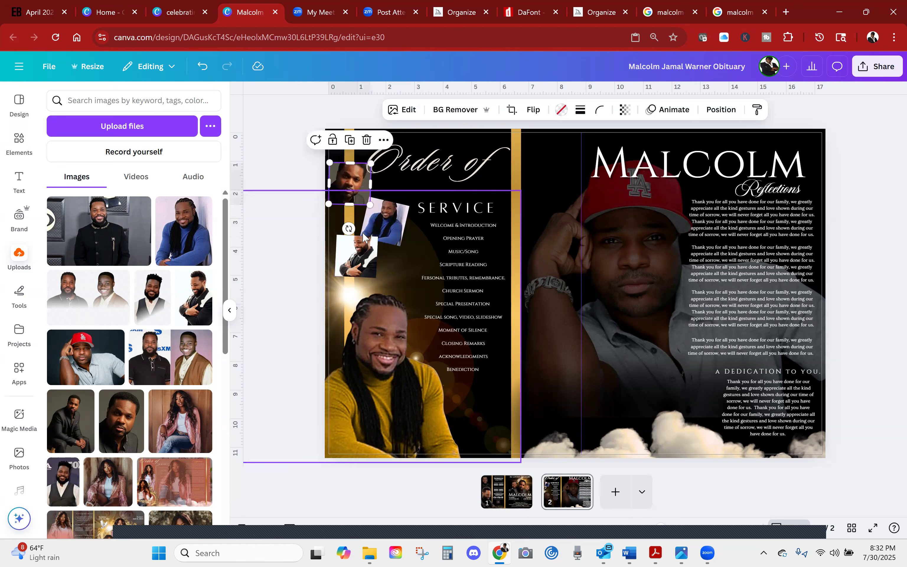
drag(354, 249, 346, 221)
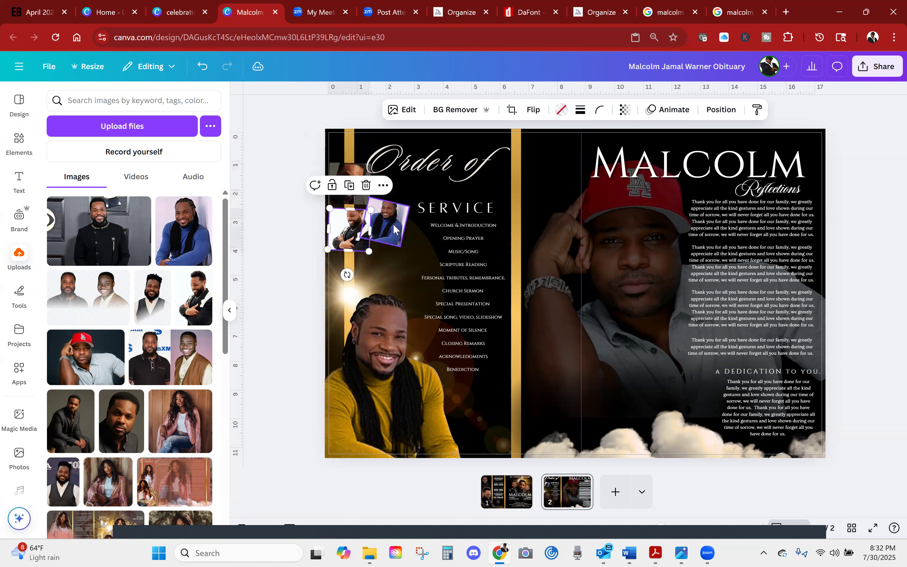
click(388, 221)
drag(373, 265, 349, 287)
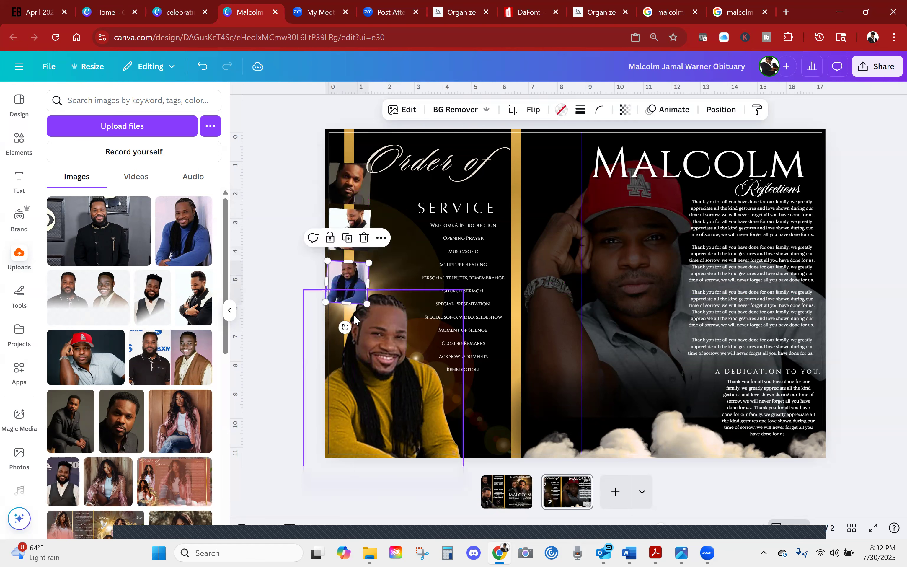
drag(345, 327, 348, 327)
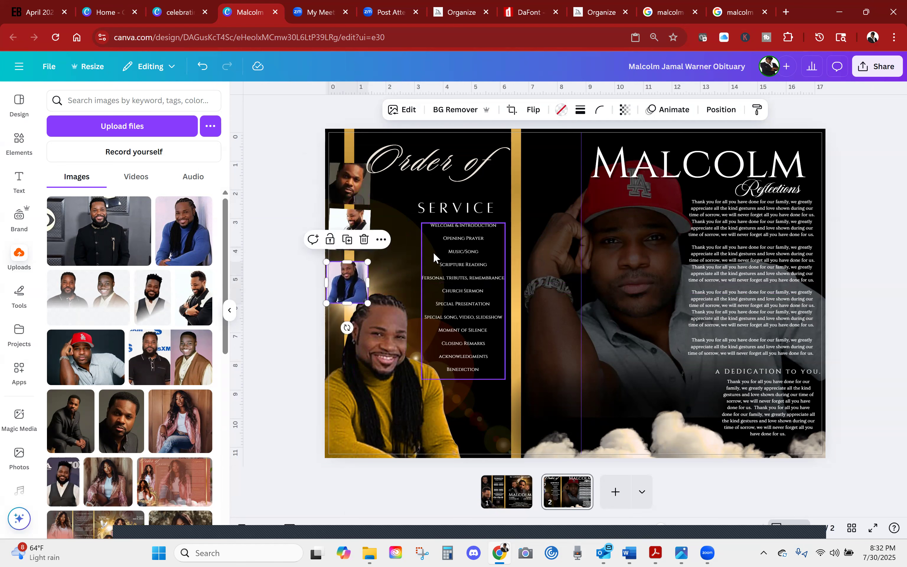
Tilt the blue sweater portrait counterclockwise and rotate the crossed-arms portrait to a steeper angle above it.
click(319, 304)
click(352, 290)
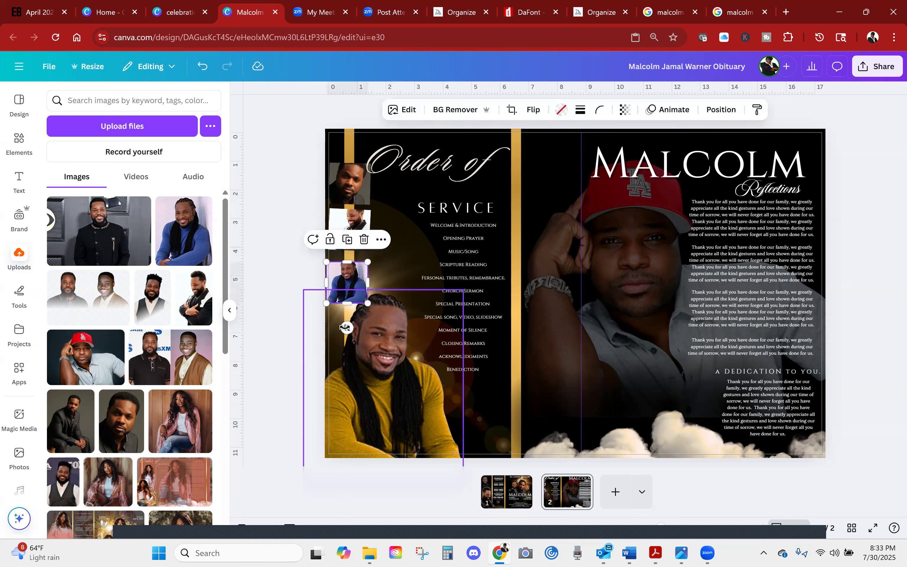
drag(349, 327, 359, 320)
click(279, 253)
click(337, 235)
drag(350, 263, 354, 239)
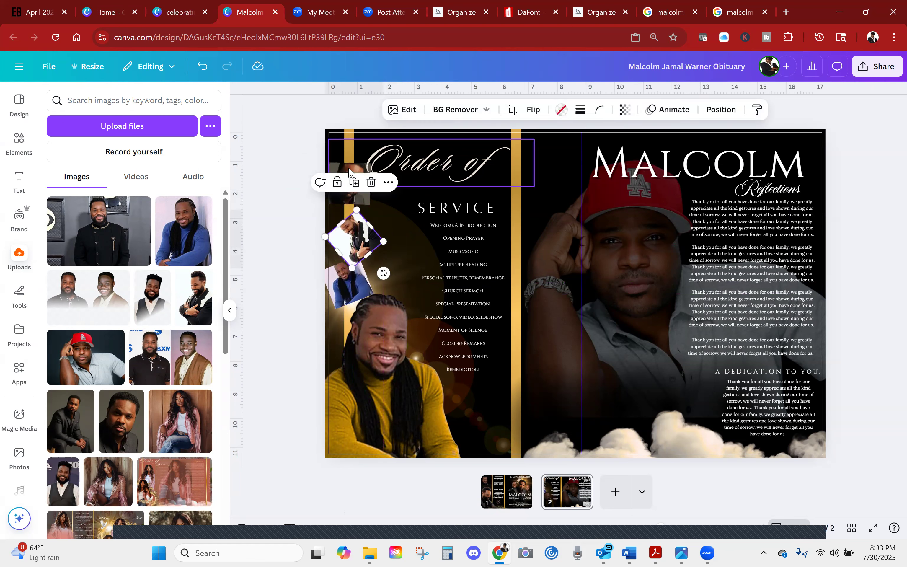
Tilt the face close-up clockwise and move it down closer to the crossed-arms portrait.
click(349, 199)
click(349, 197)
mouse_move(349, 229)
mouse_down()
mouse_move(369, 227)
mouse_move(343, 226)
mouse_up()
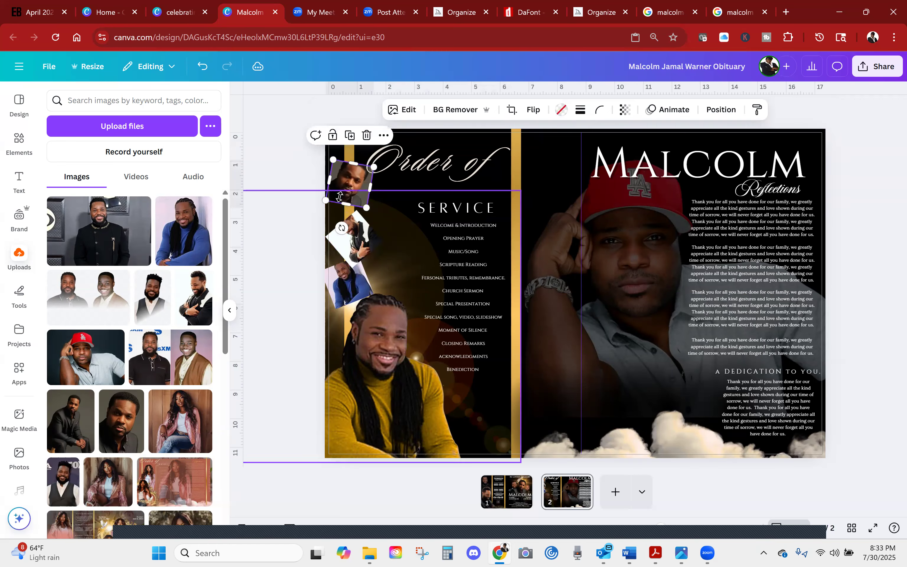
drag(350, 185, 356, 201)
click(279, 243)
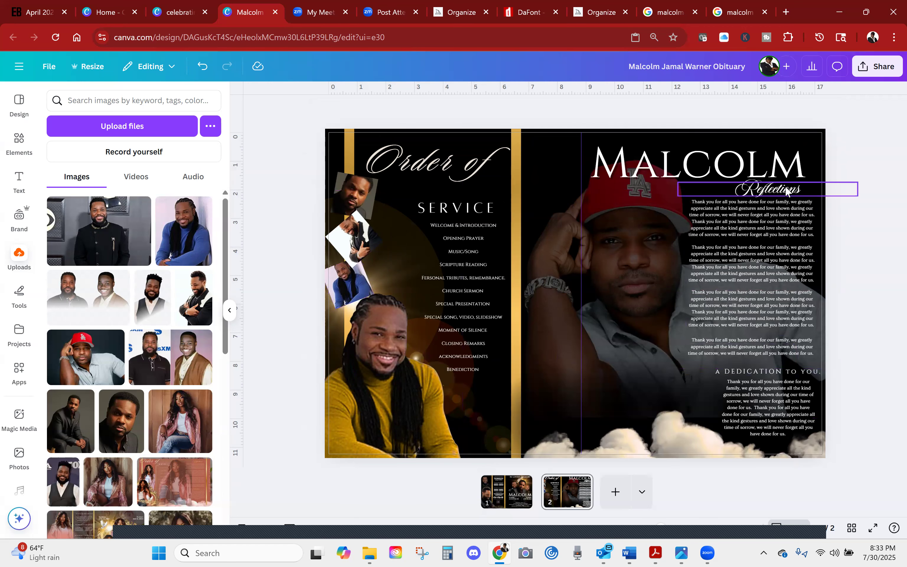
Review the cover spread on page 1 and return to the Order of Service on page 2.
click(504, 489)
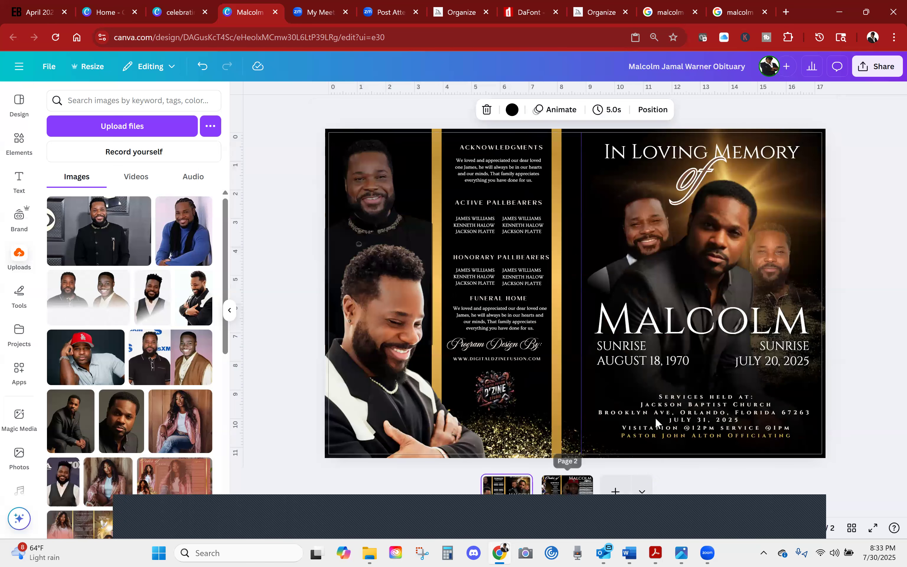
scroll(655, 418, down, 3)
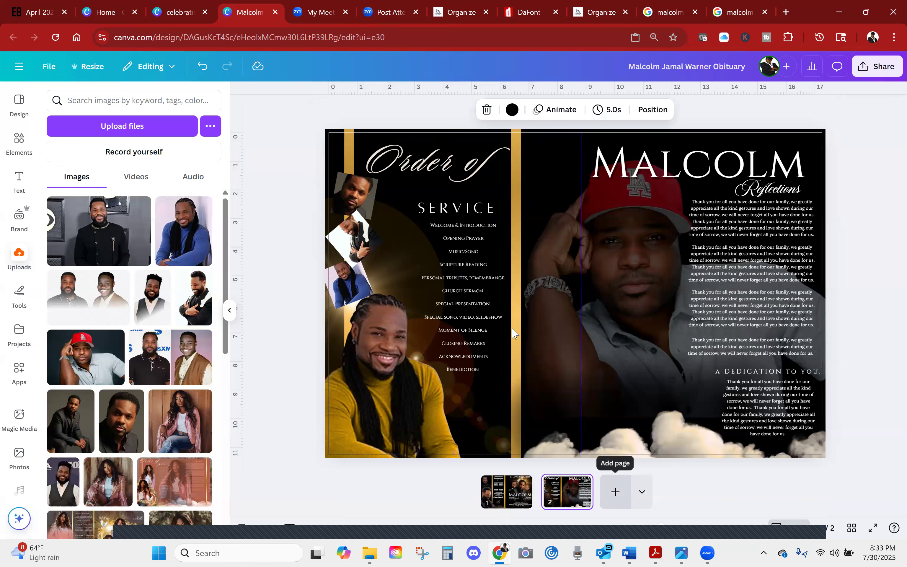
Create a template link for the finished obituary design and copy it.
click(229, 310)
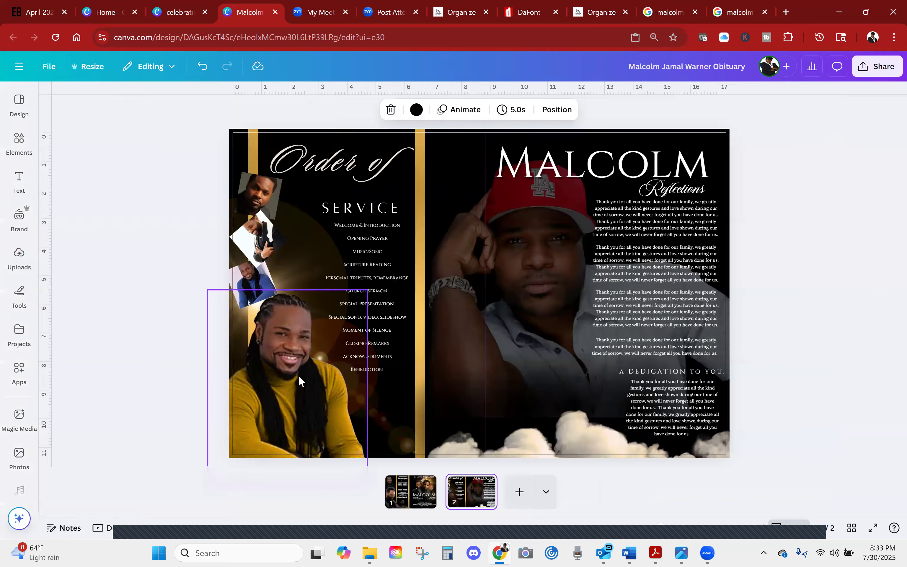
click(829, 261)
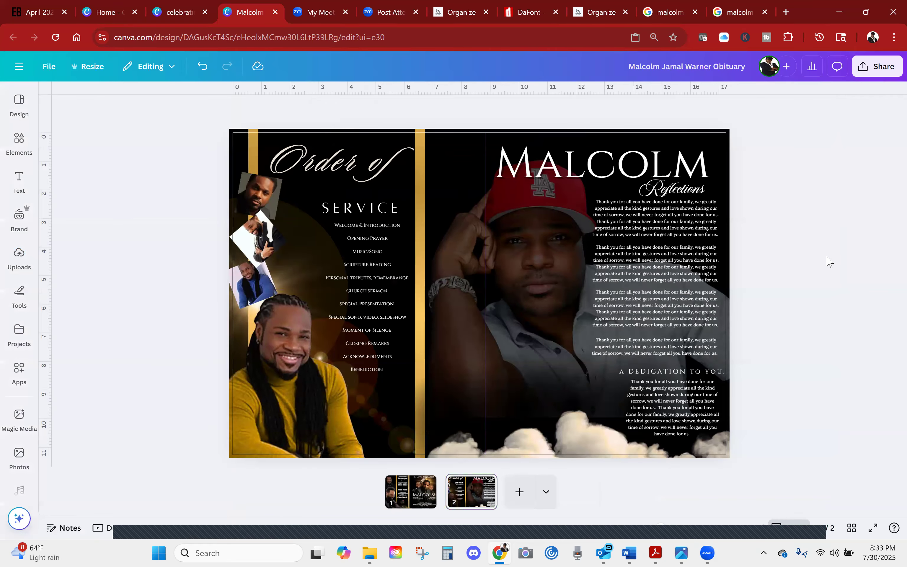
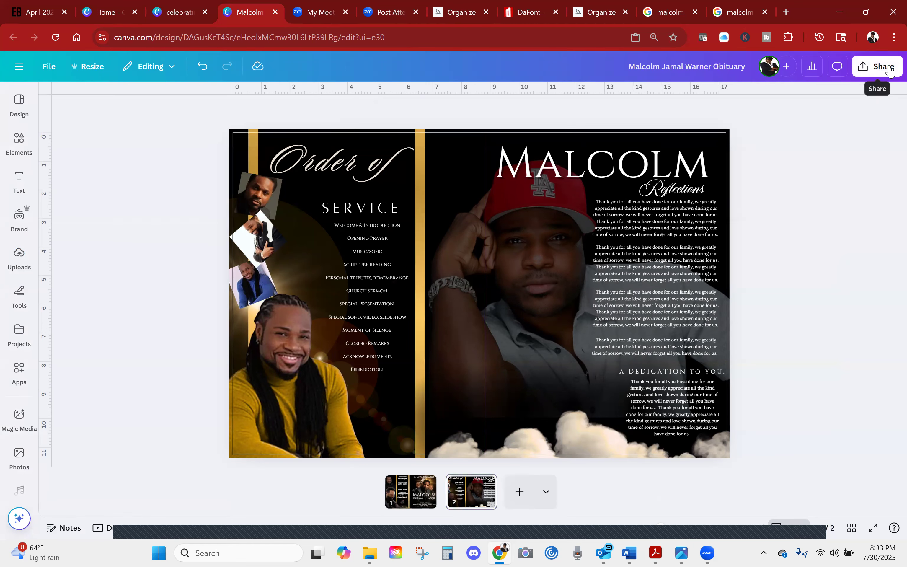
click(890, 71)
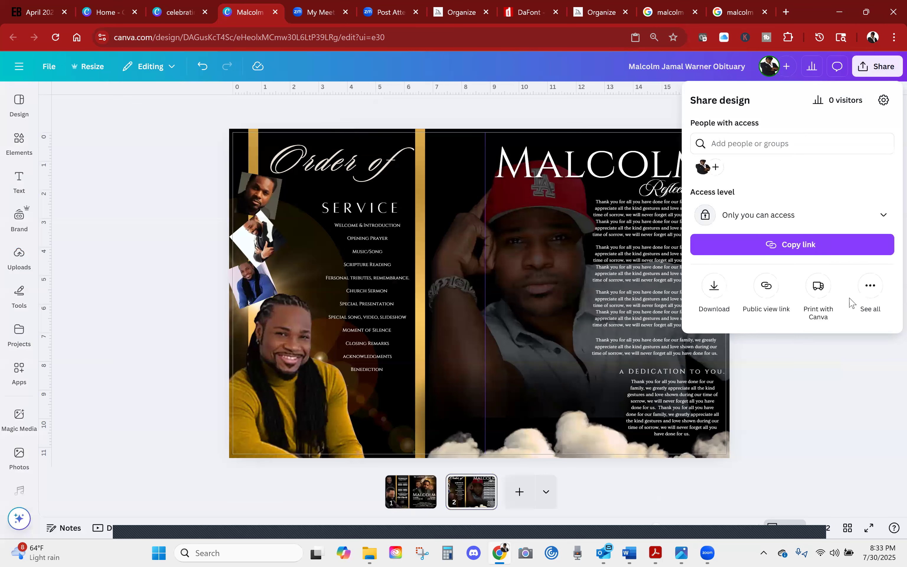
click(872, 286)
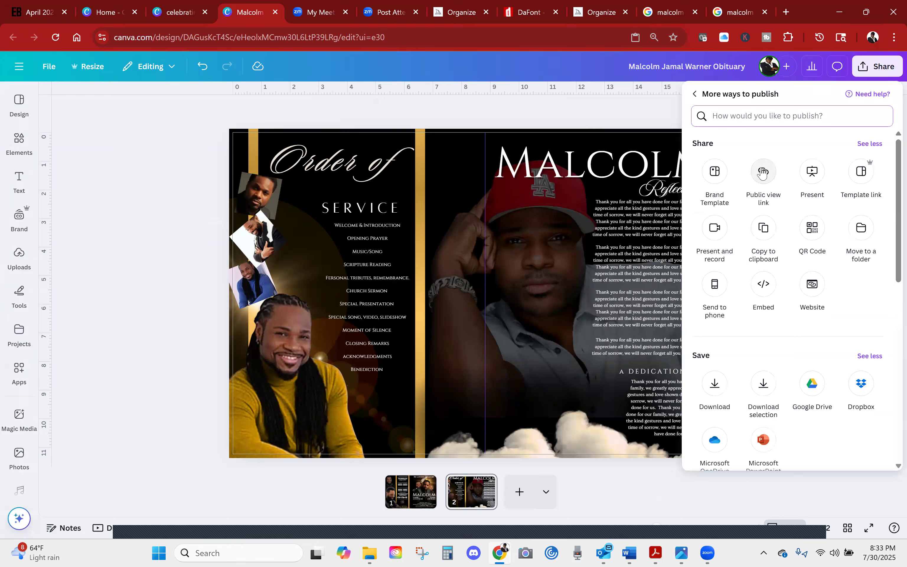
click(860, 172)
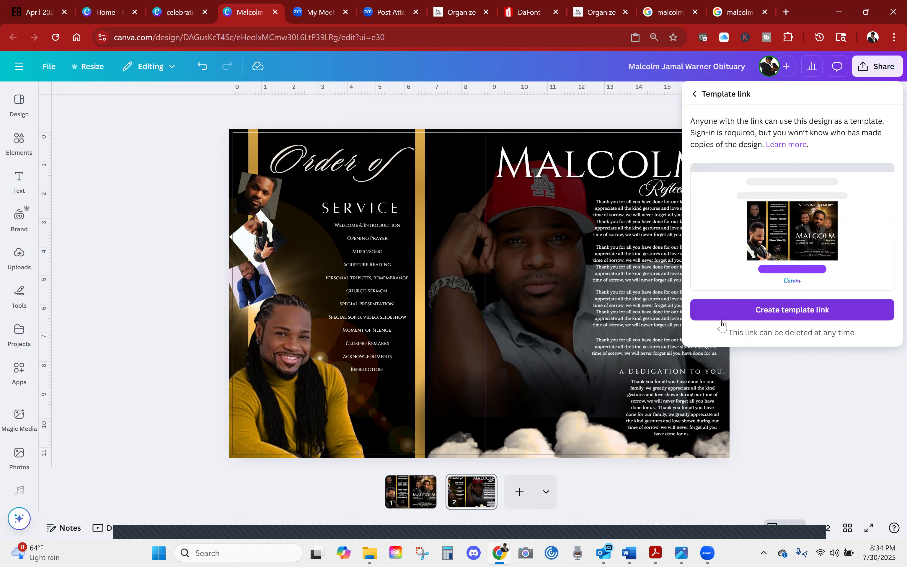
click(787, 311)
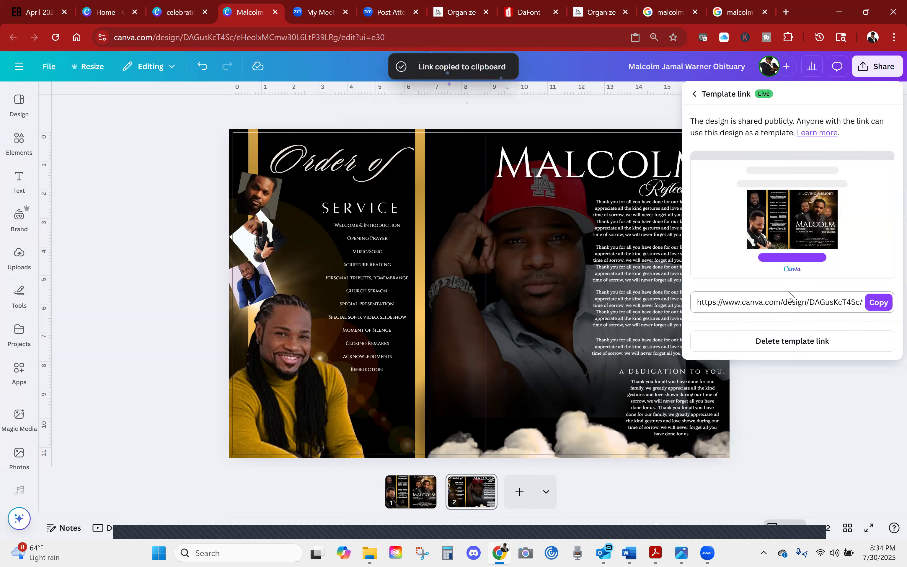
click(878, 304)
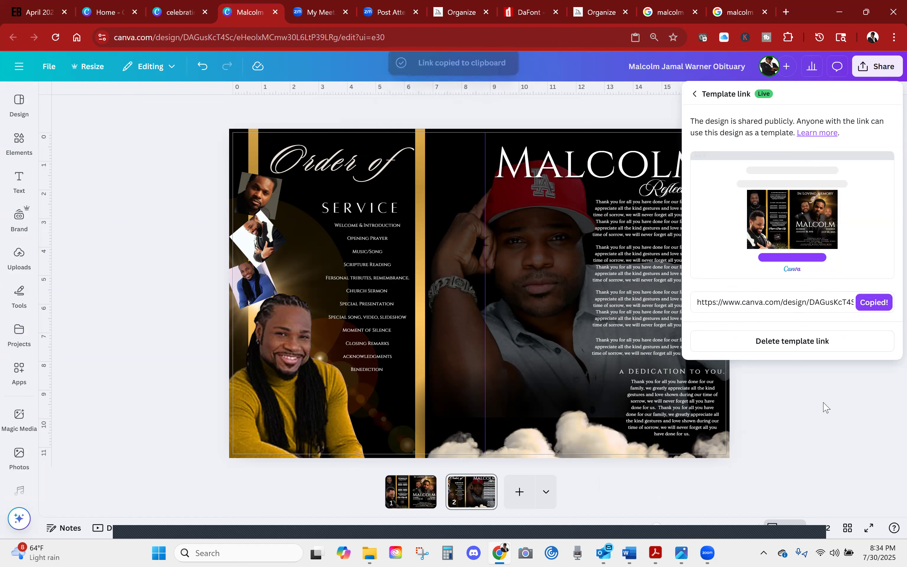
click(820, 453)
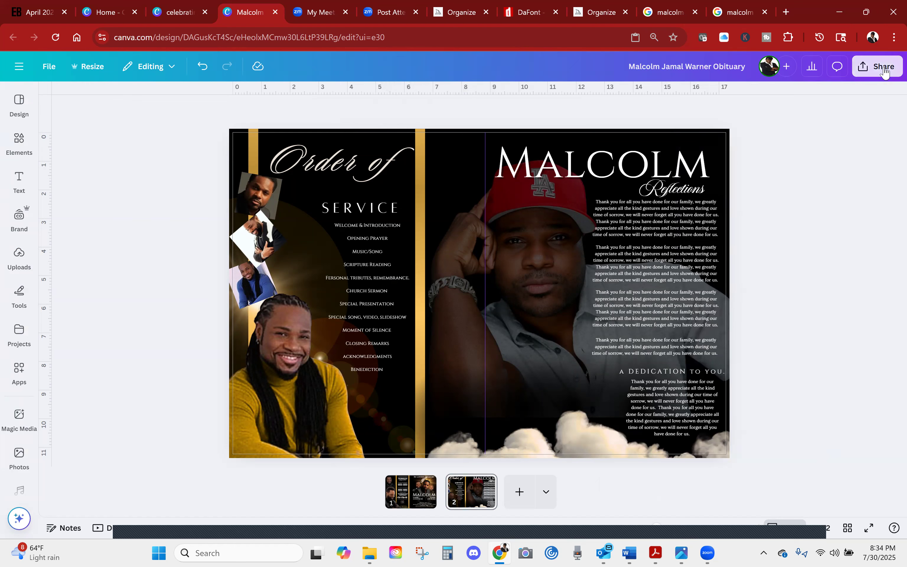
Download pages 1–2 of the obituary design as PNG files at size 1.
click(885, 72)
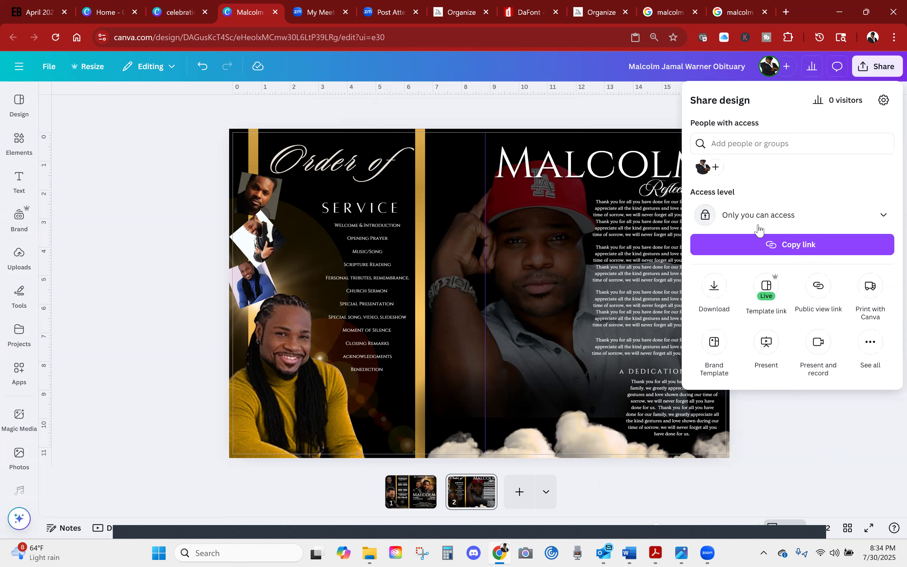
click(714, 287)
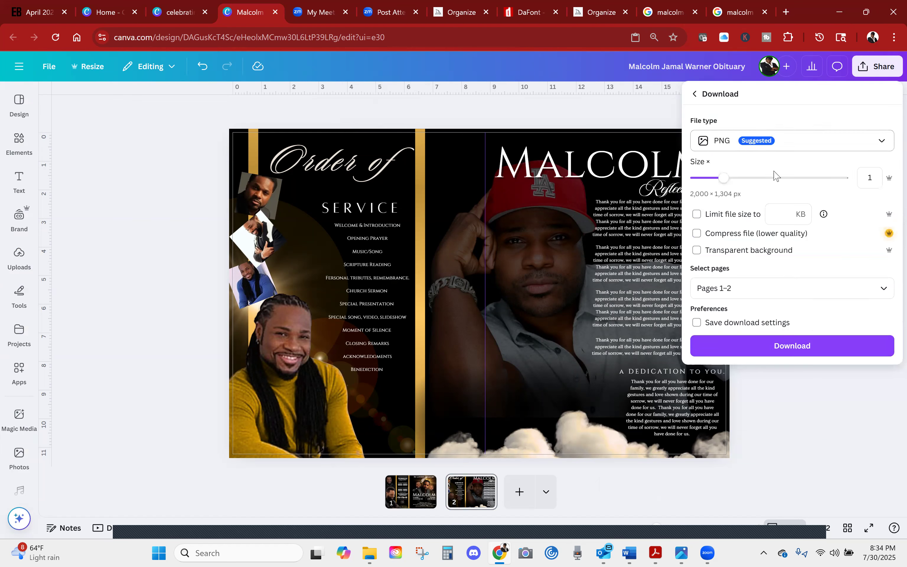
click(791, 352)
right_click(793, 359)
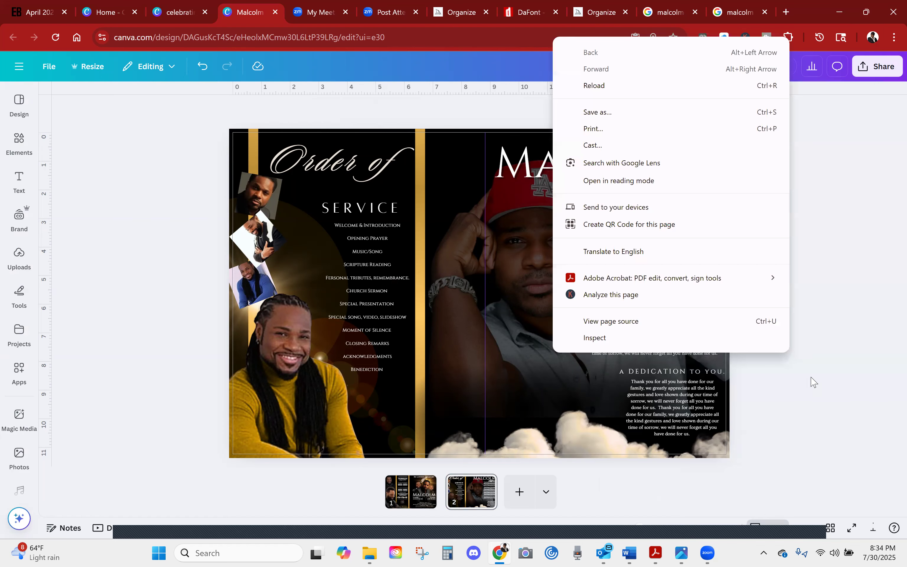
key(Escape)
click(875, 67)
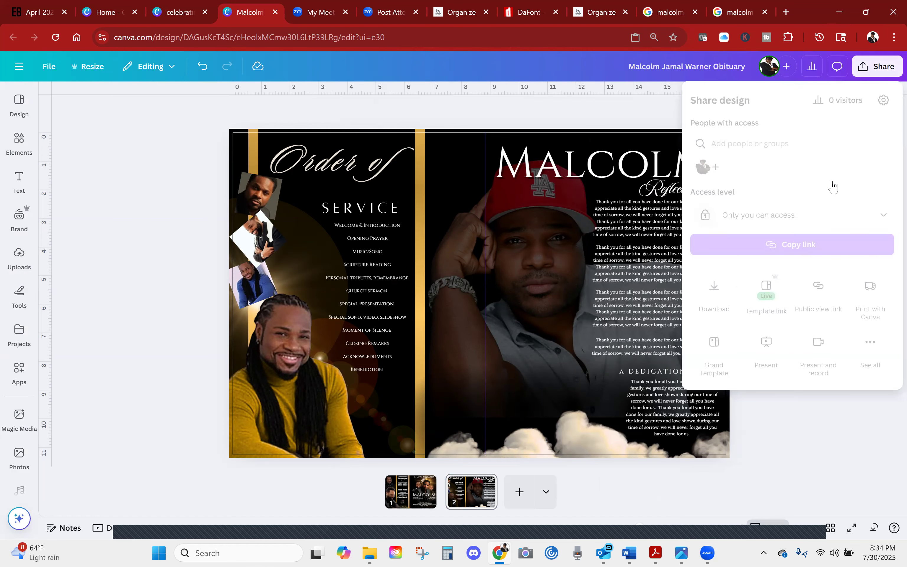
click(713, 298)
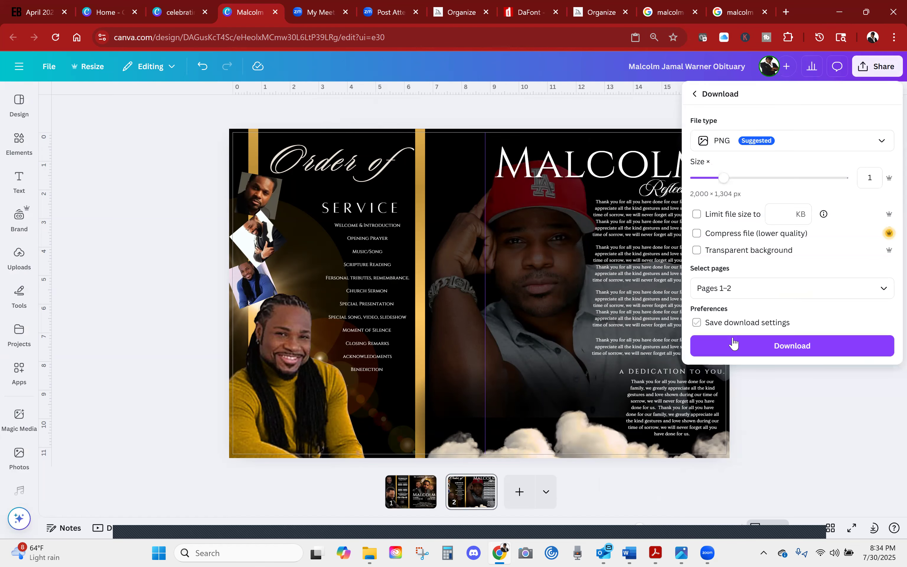
click(792, 345)
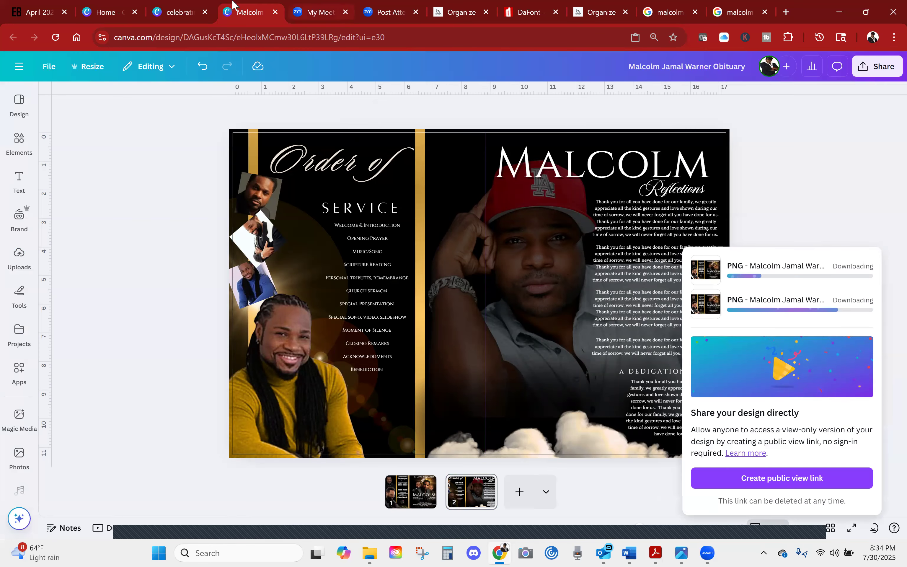
Open the recent design Copy of Sports Memorial Obituary Template and go to its Obituary Templates page.
click(106, 13)
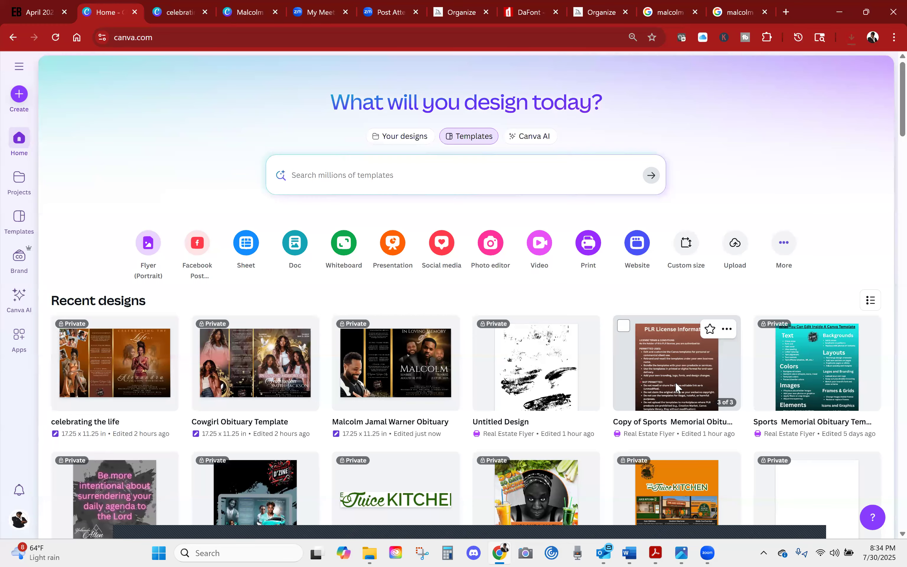
click(676, 382)
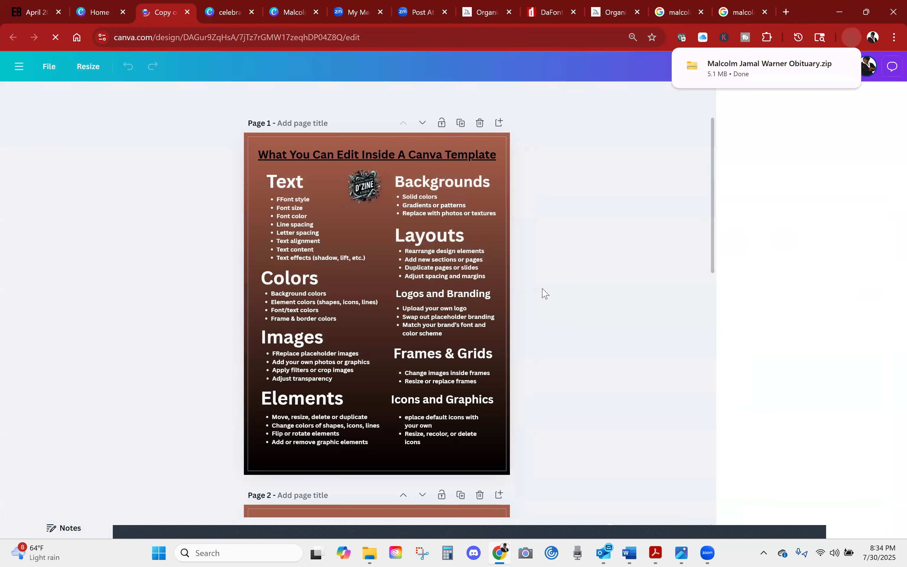
scroll(560, 308, down, 10)
scroll(554, 307, up, 6)
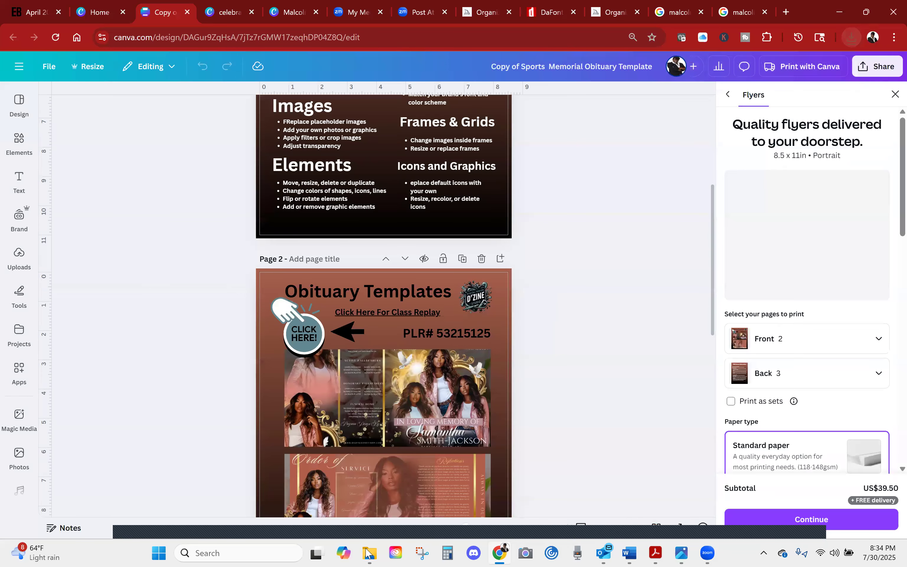
Extract the Malcolm Jamal Warner Obituary zip in the Downloads folder and locate the extracted folder.
click(367, 553)
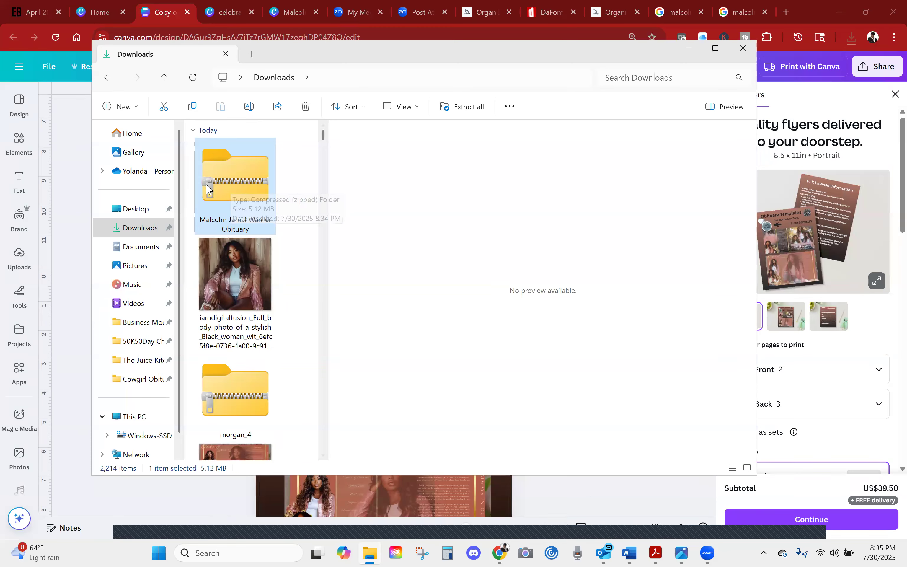
click(463, 107)
click(550, 396)
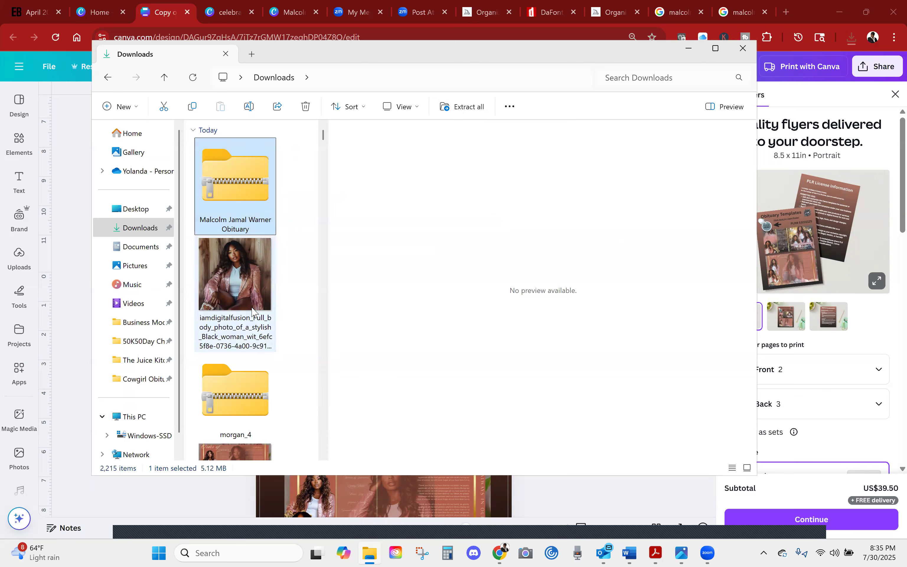
scroll(250, 273, down, 3)
scroll(248, 323, down, 10)
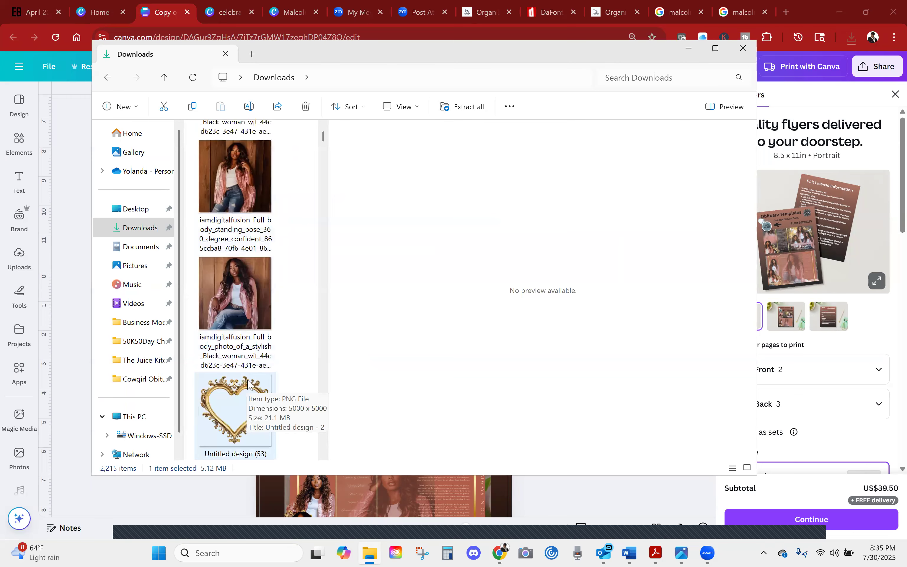
scroll(248, 385, down, 10)
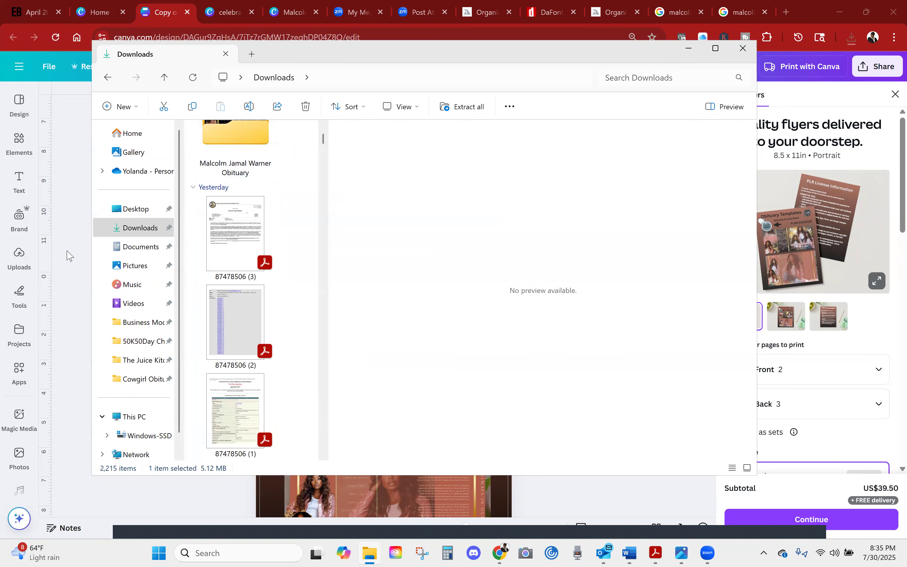
Upload both page images from the extracted Malcolm Jamal Warner Obituary folder to the design's uploads.
click(20, 257)
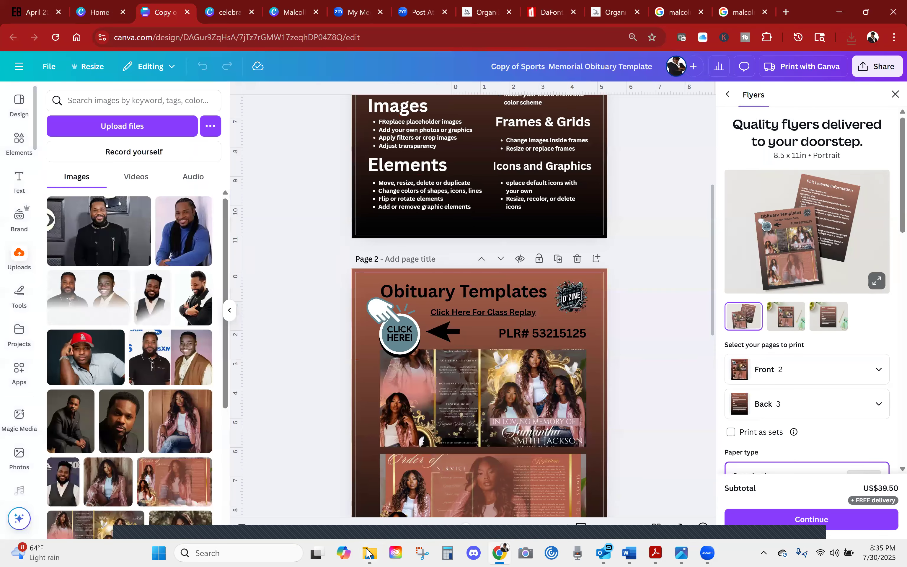
click(370, 552)
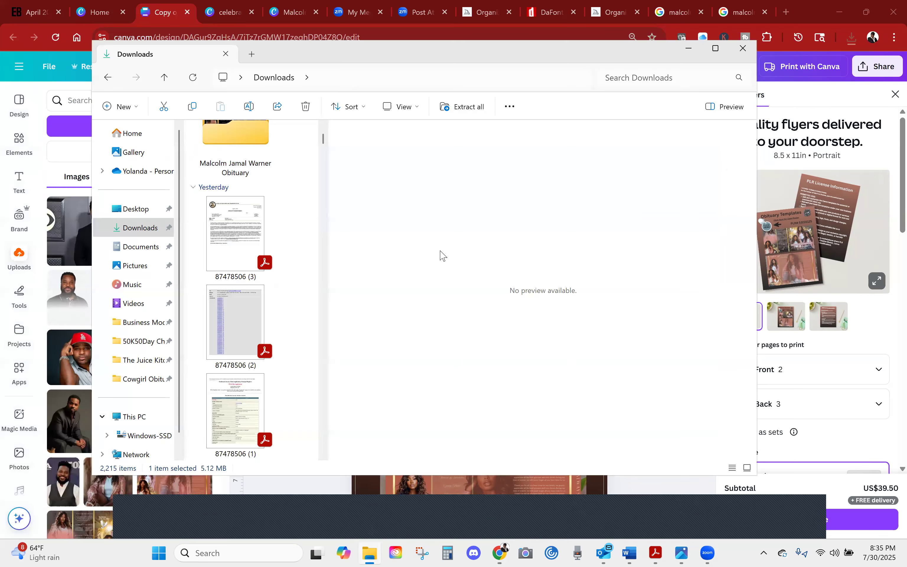
drag(316, 52, 493, 79)
scroll(446, 267, up, 5)
scroll(430, 278, down, 2)
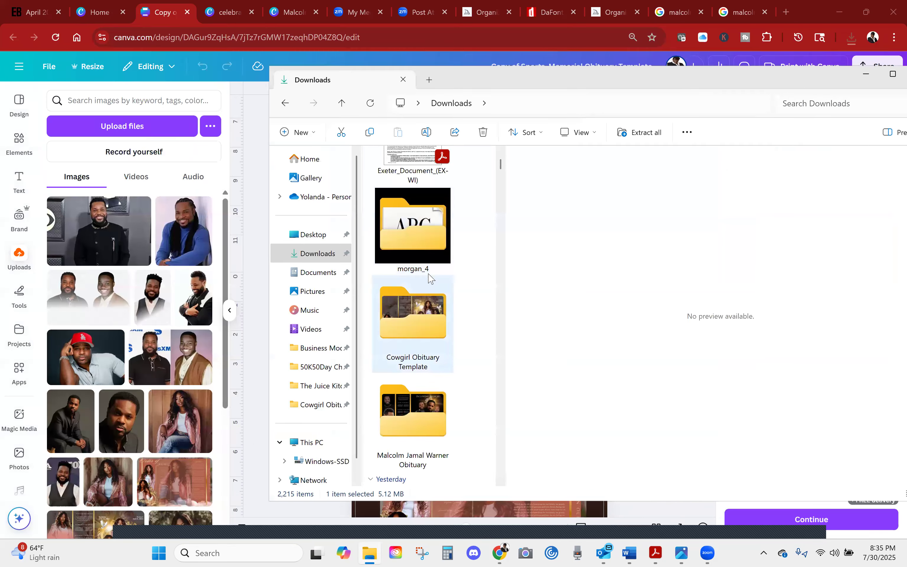
double_click(413, 411)
drag(391, 209, 119, 296)
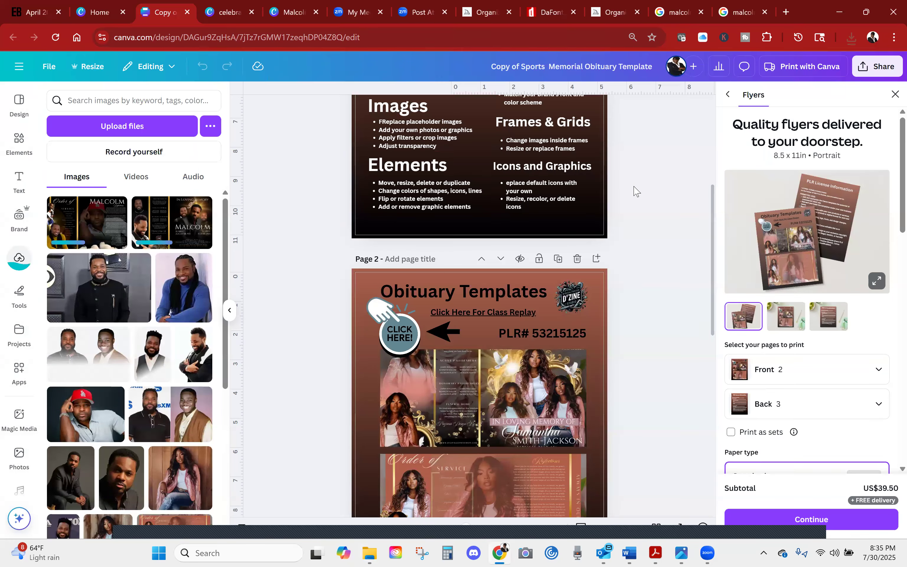
Detach the old cover spread image from the upper frame on page 2 and delete it.
click(502, 388)
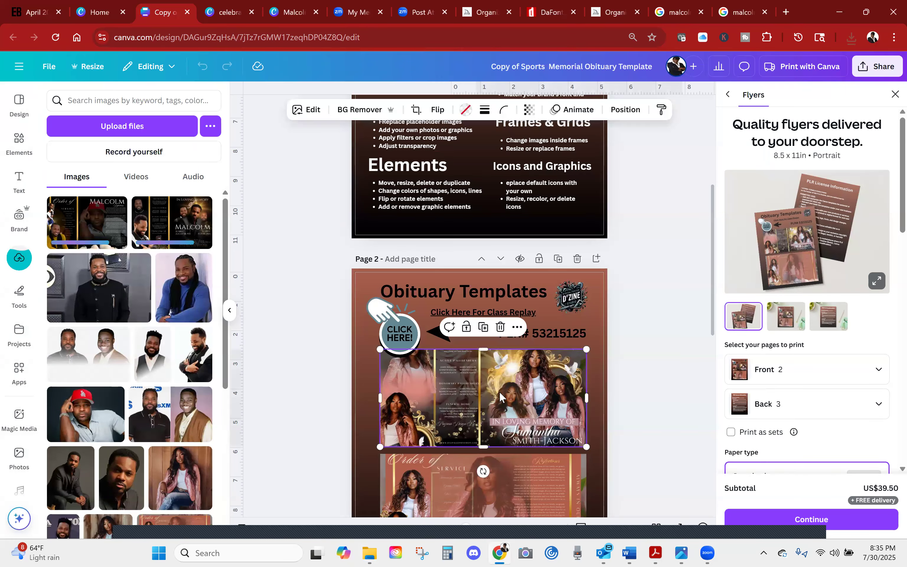
scroll(510, 387, down, 2)
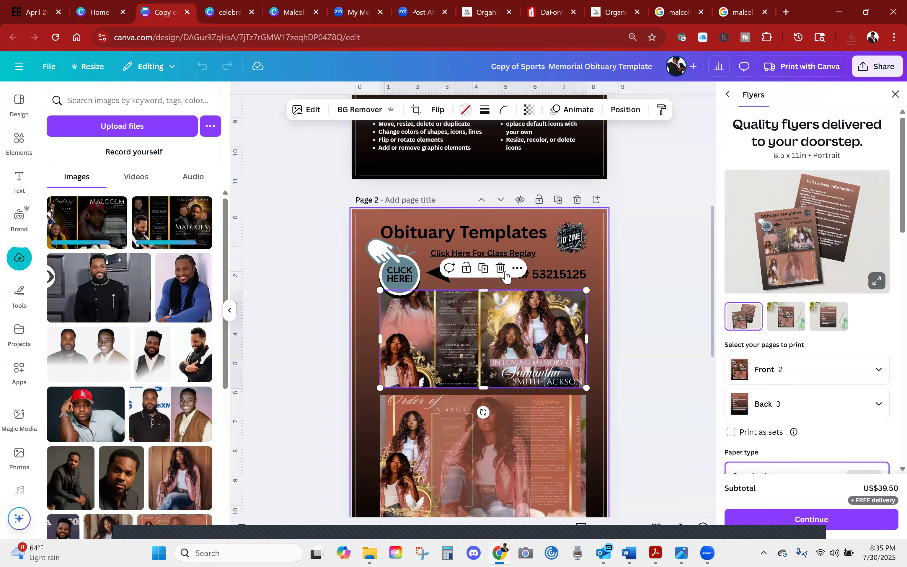
click(517, 268)
scroll(579, 480, down, 3)
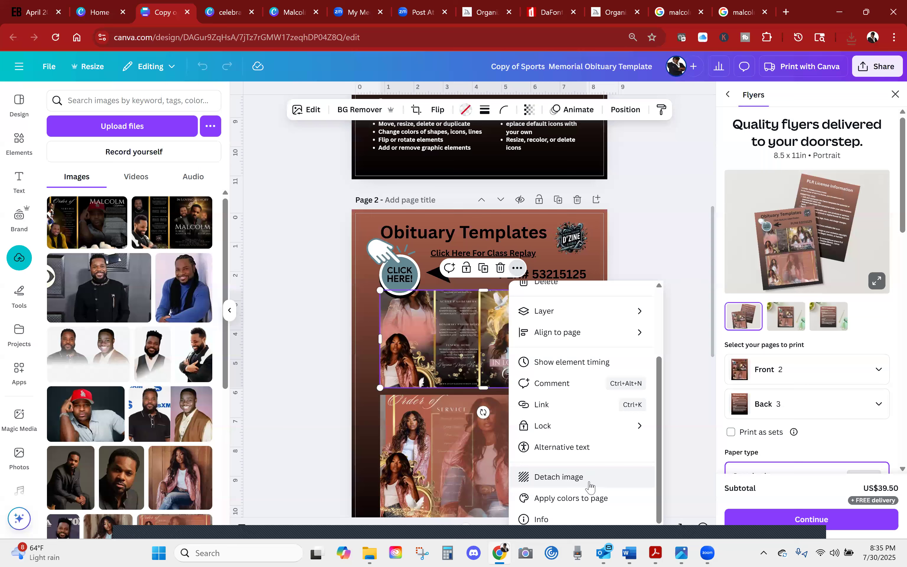
click(586, 479)
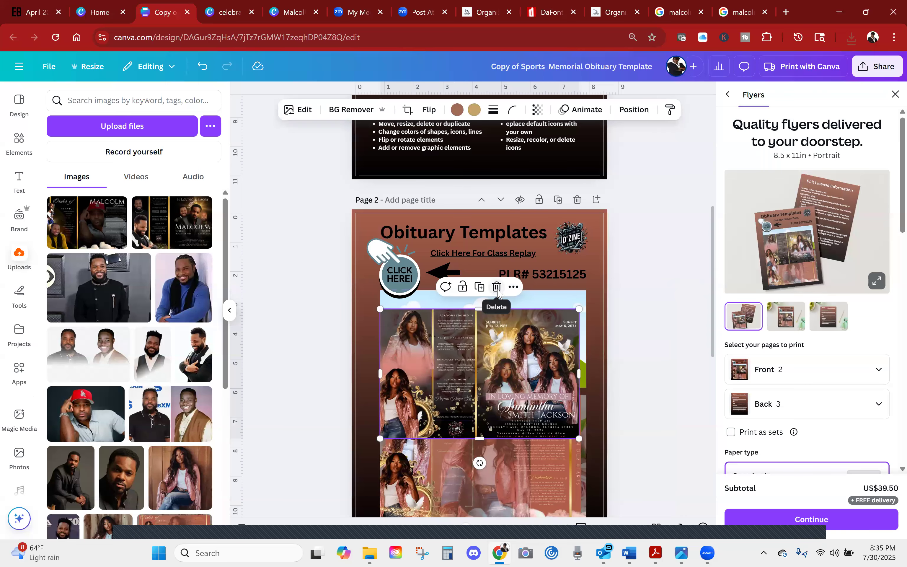
click(496, 288)
Detach the old Order of Service image from the lower frame on page 2 and delete it.
scroll(523, 410, down, 3)
click(497, 357)
click(515, 282)
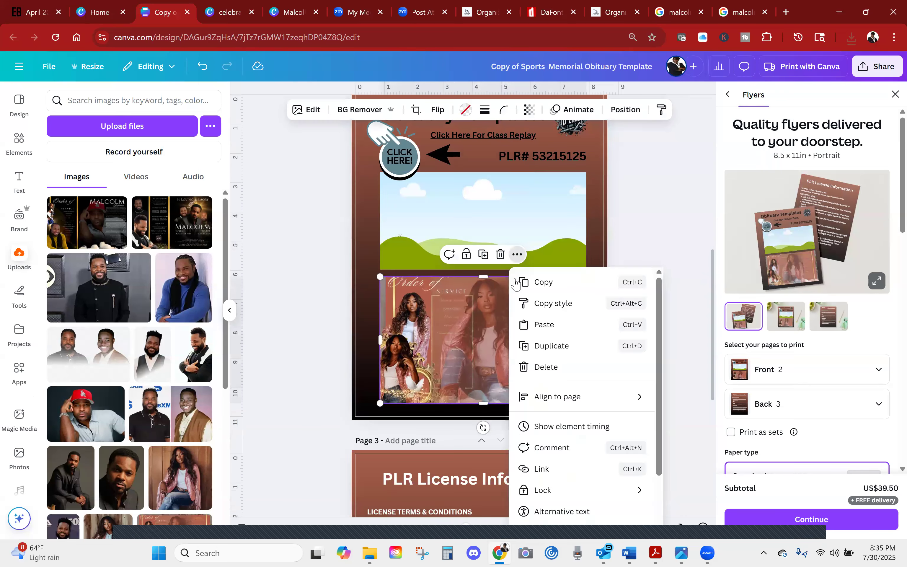
scroll(573, 491, down, 2)
click(570, 484)
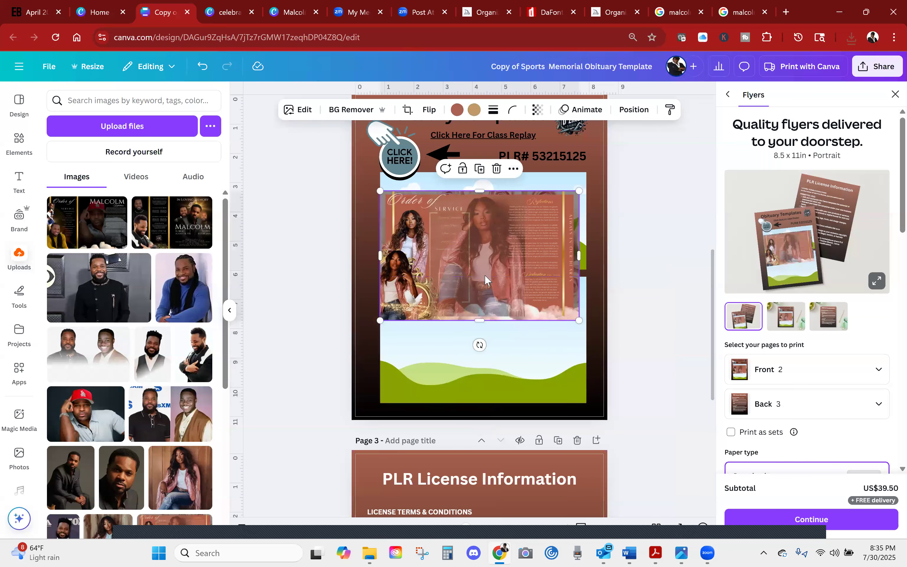
click(496, 168)
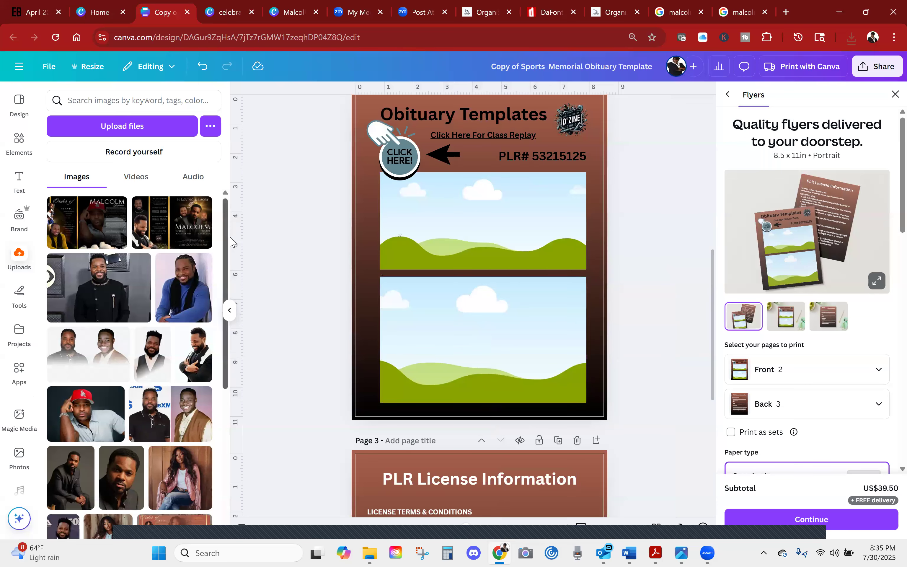
Shorten the empty lower frame on page 2 by raising its bottom edge slightly.
scroll(442, 394, up, 2)
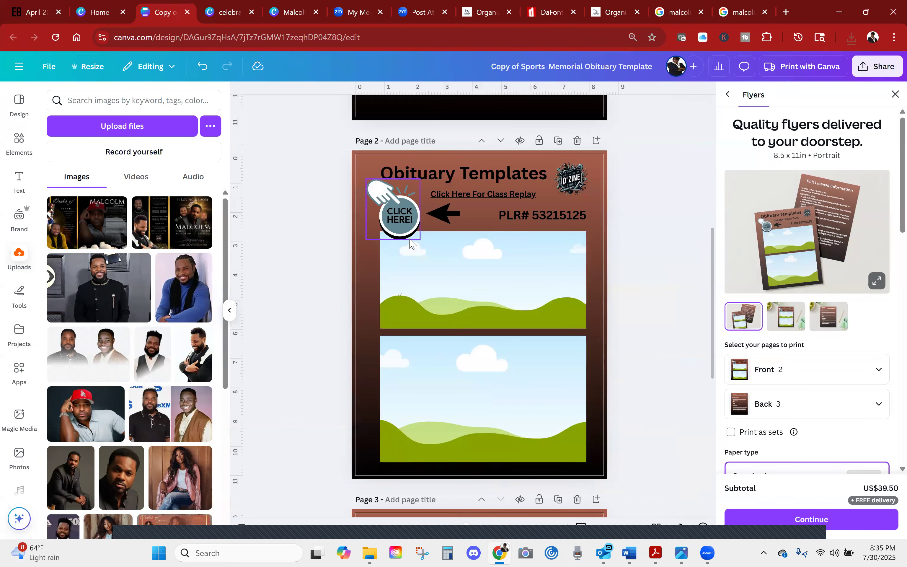
click(441, 394)
drag(483, 462, 483, 445)
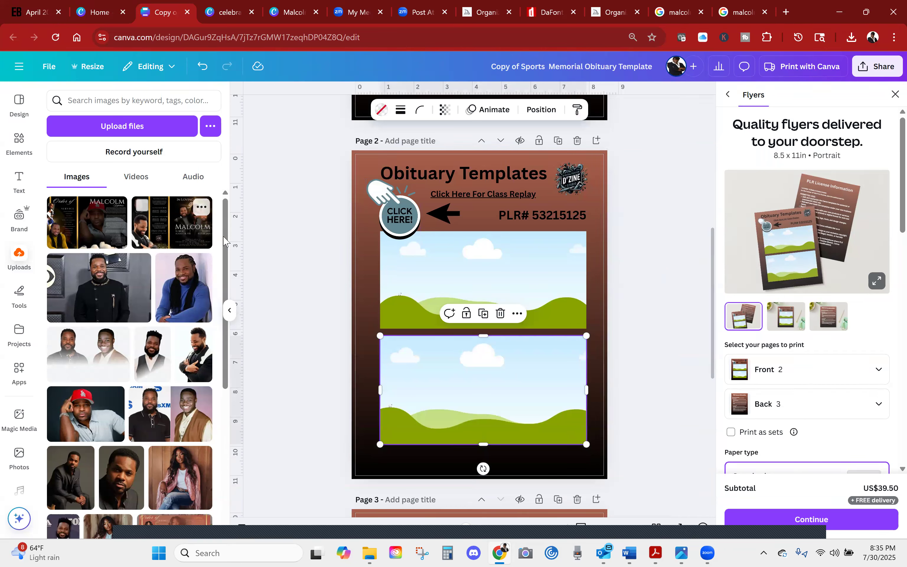
Fill the upper frame on page 2 with the new Malcolm cover spread and the lower frame with the Order of Service spread.
drag(178, 235, 423, 262)
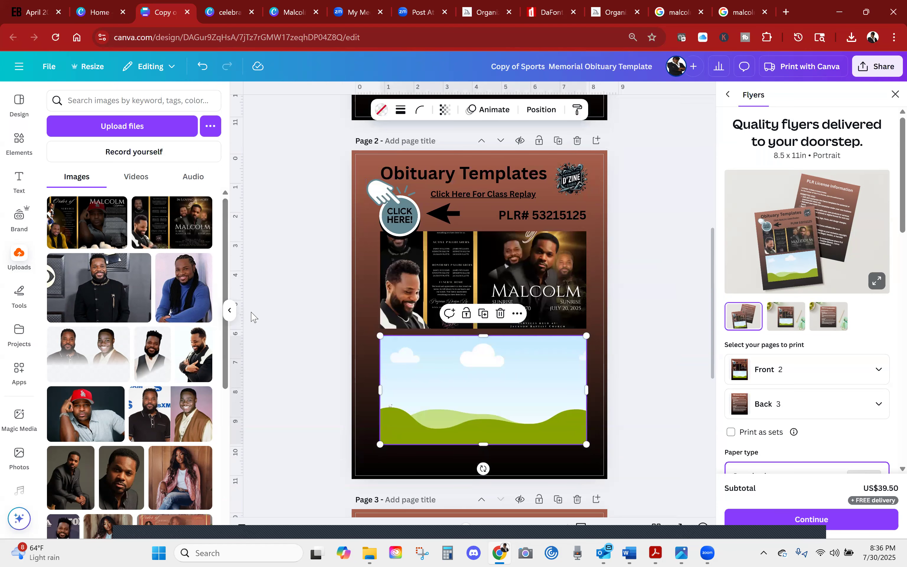
drag(90, 225, 424, 366)
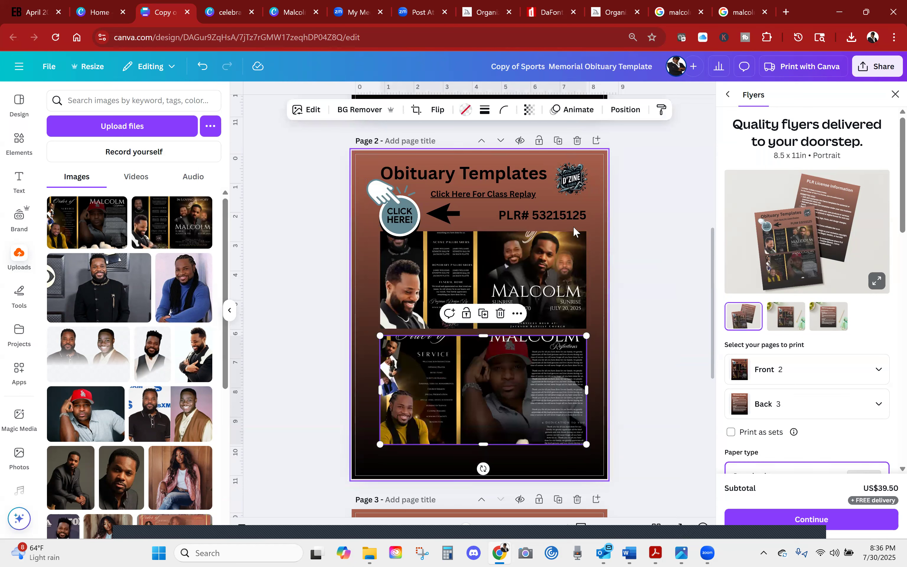
click(535, 216)
click(533, 216)
drag(533, 215, 595, 215)
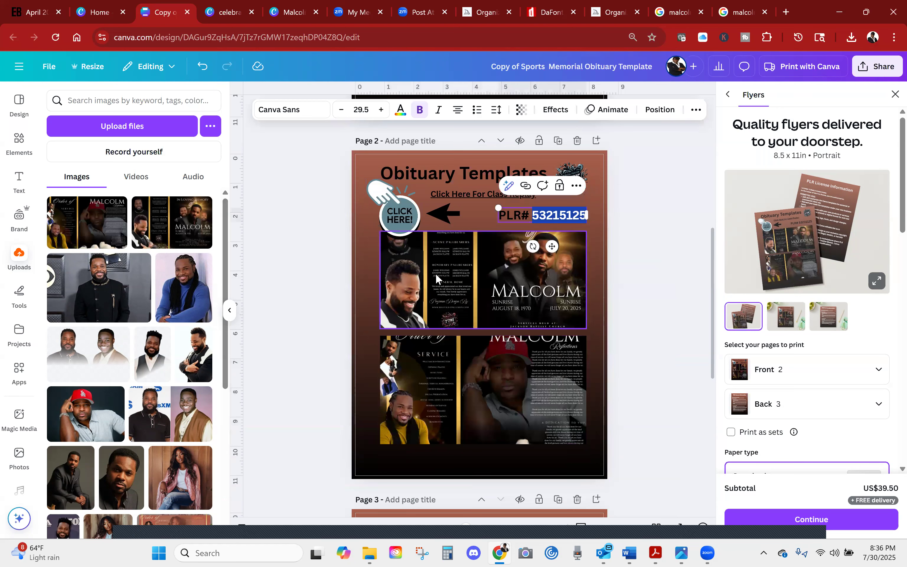
Copy the template link of the Malcolm Jamal Warner Obituary design.
click(232, 11)
click(290, 11)
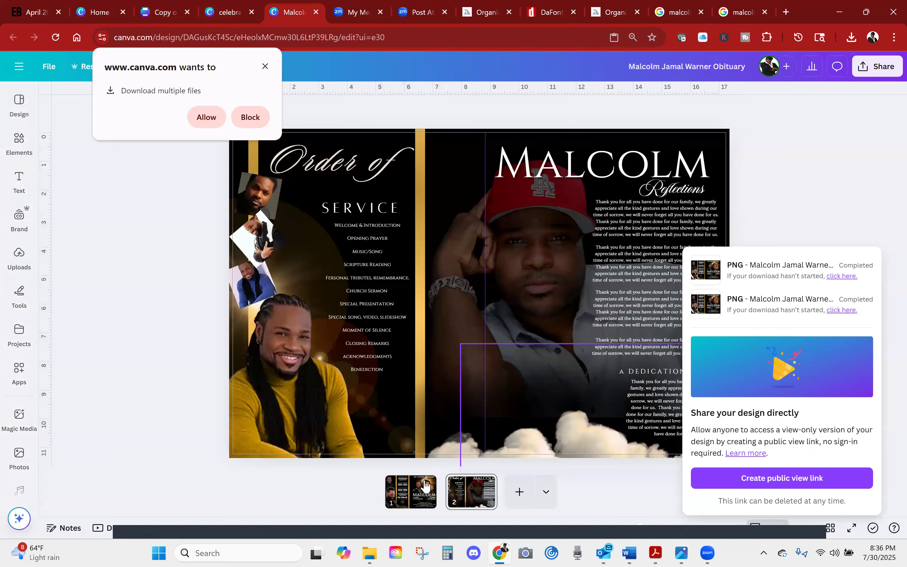
click(412, 491)
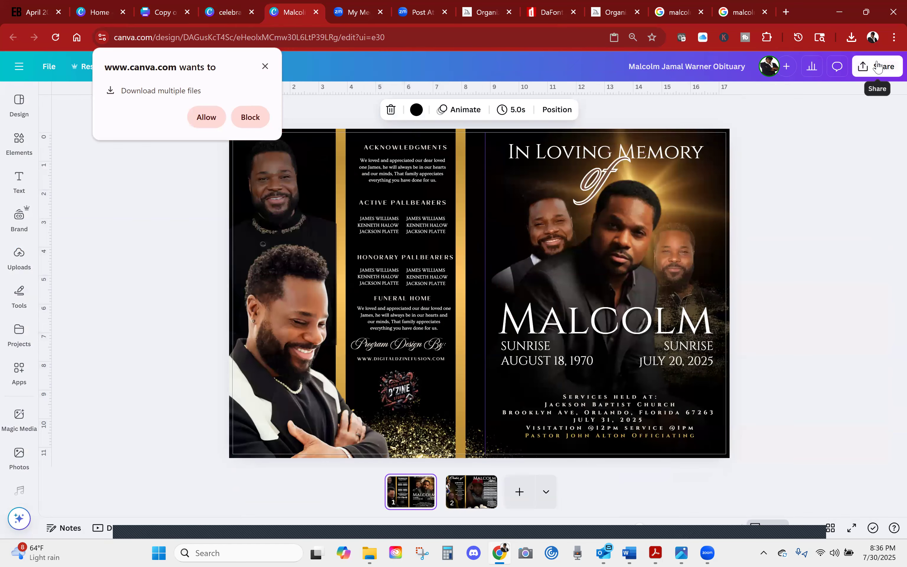
click(880, 67)
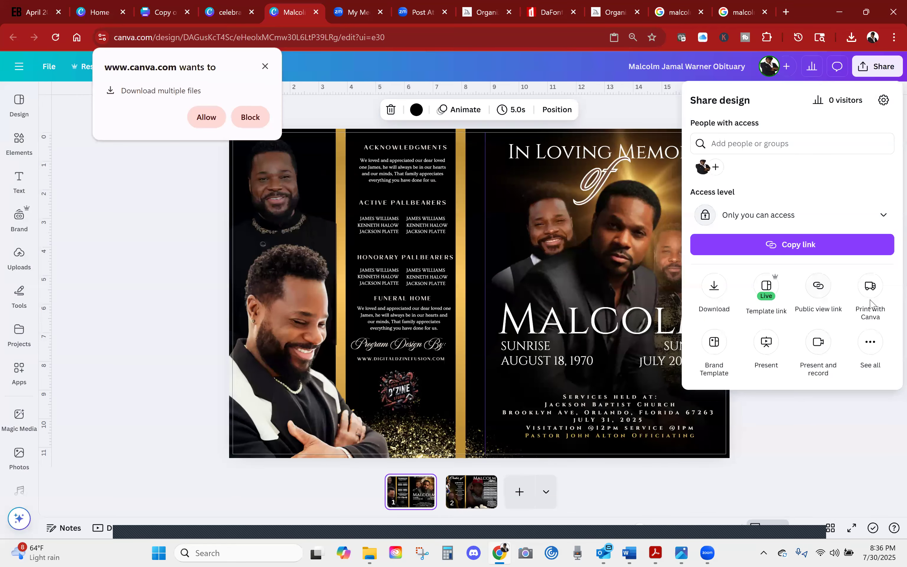
click(869, 345)
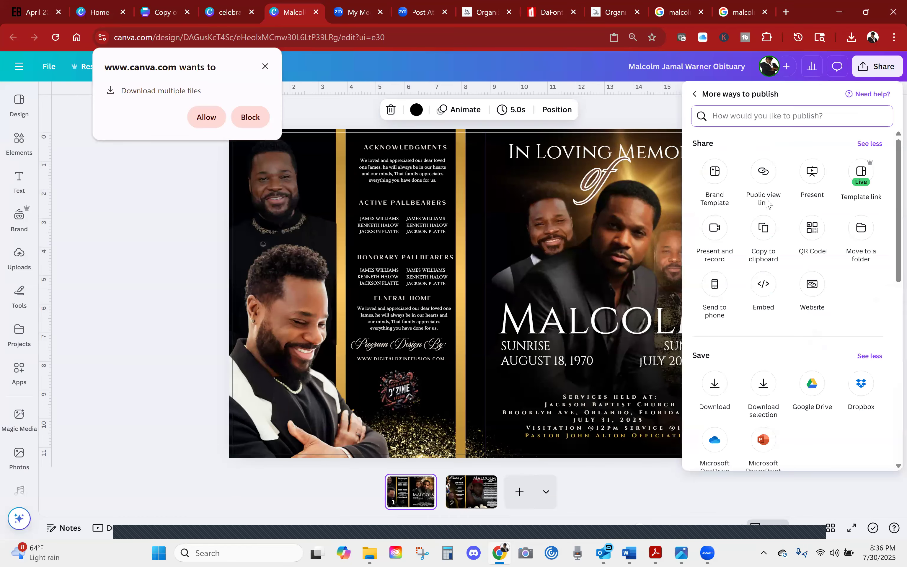
click(861, 174)
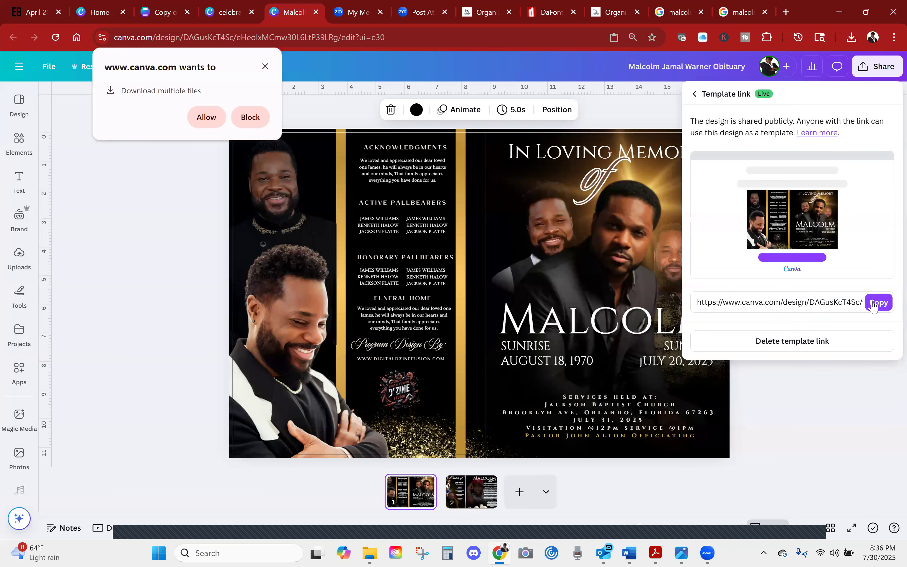
click(878, 302)
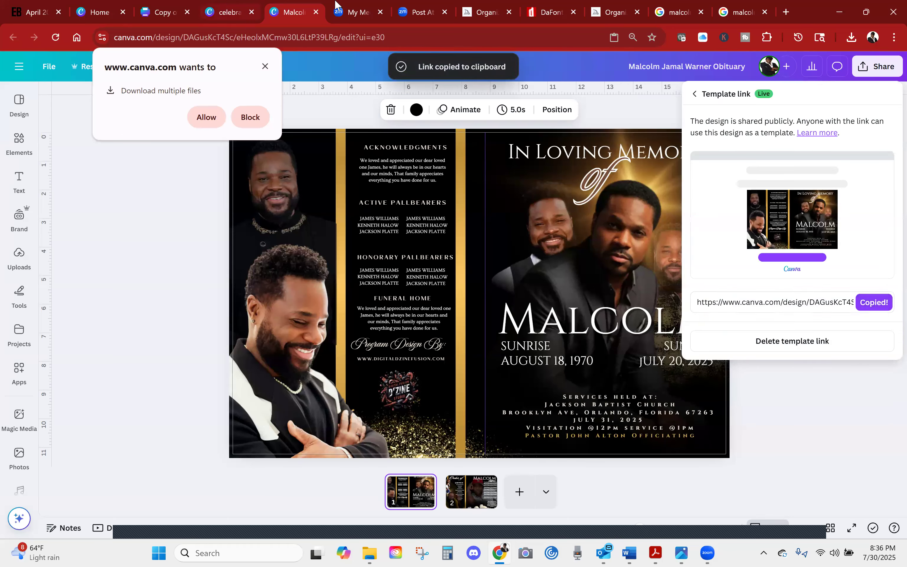
Return to the Obituary Templates flyer, search the elements for "CLICK HERE" and browse the matching graphics.
click(230, 12)
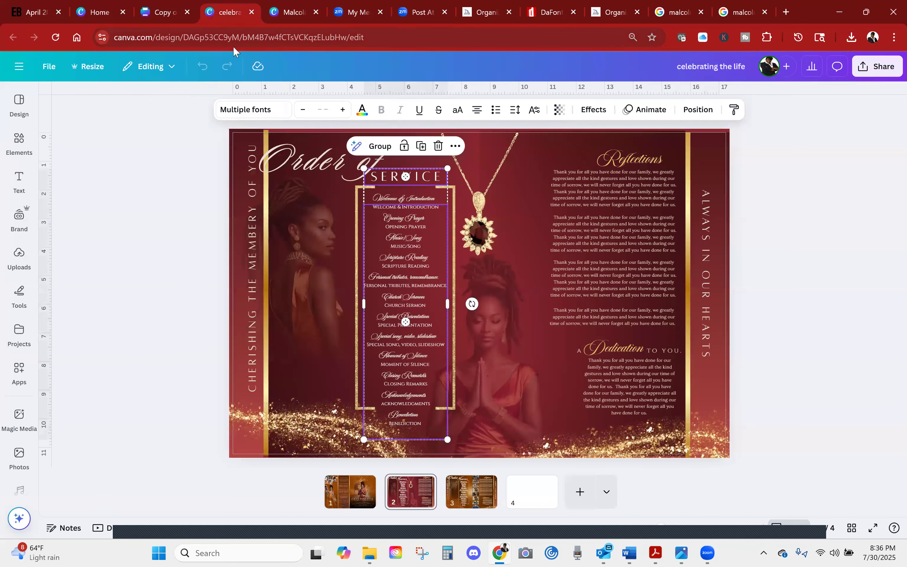
click(165, 12)
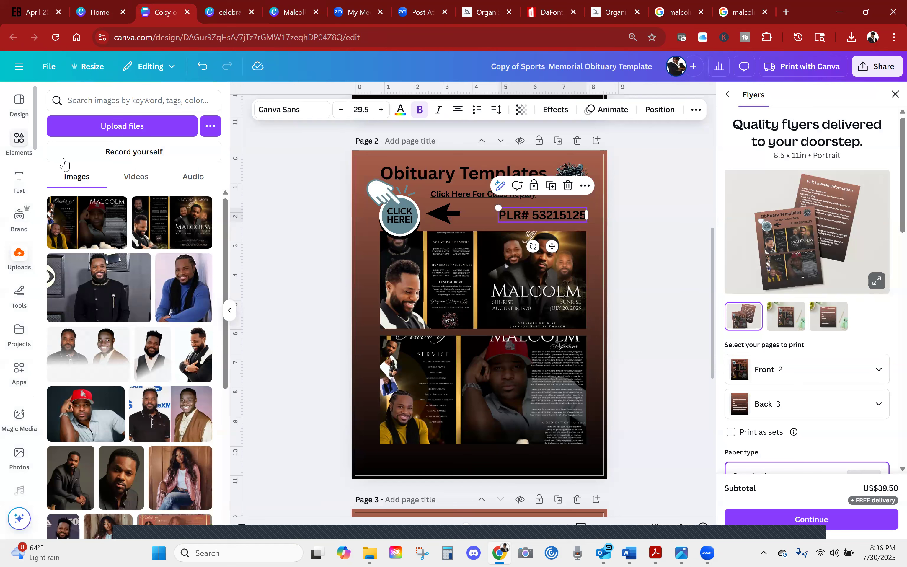
click(19, 142)
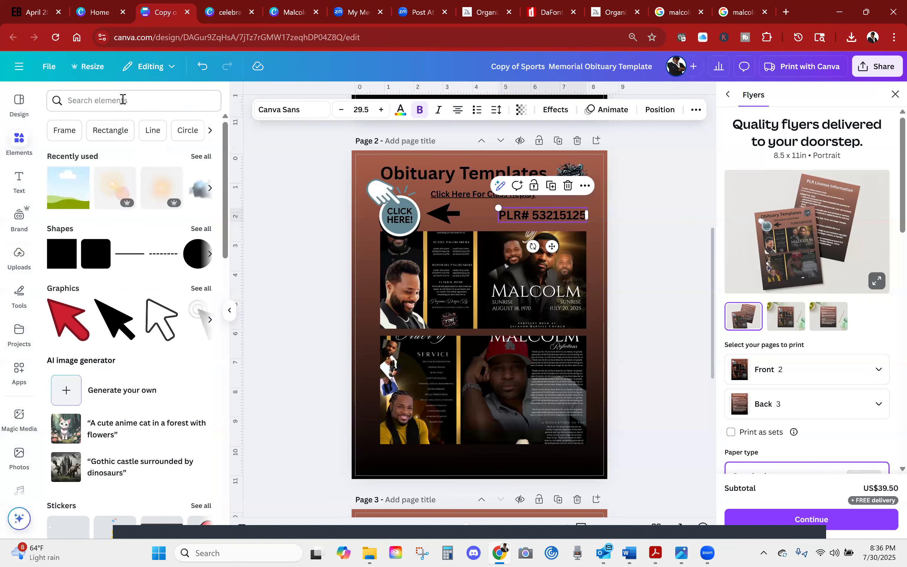
click(123, 101)
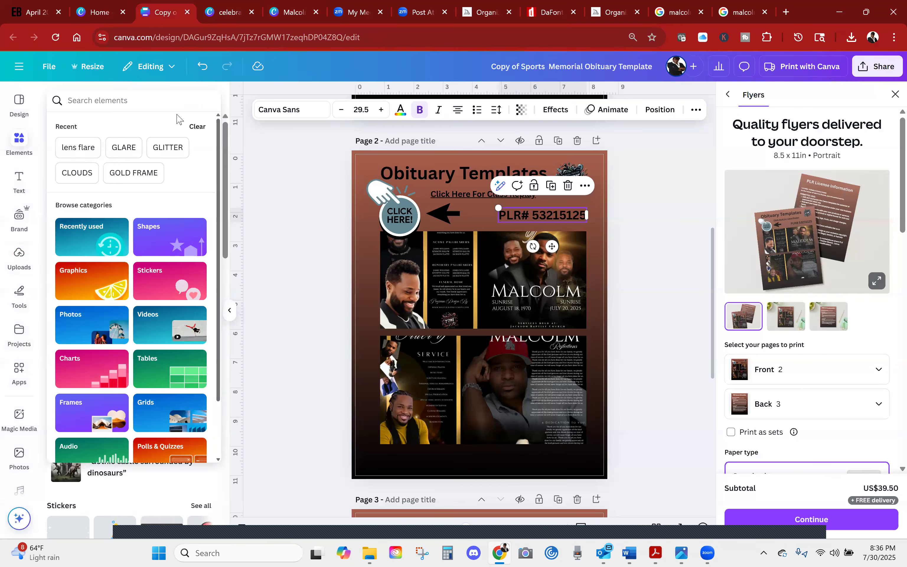
text(V;O)
key(BackSpace)
key(BackSpace)
key(BackSpace)
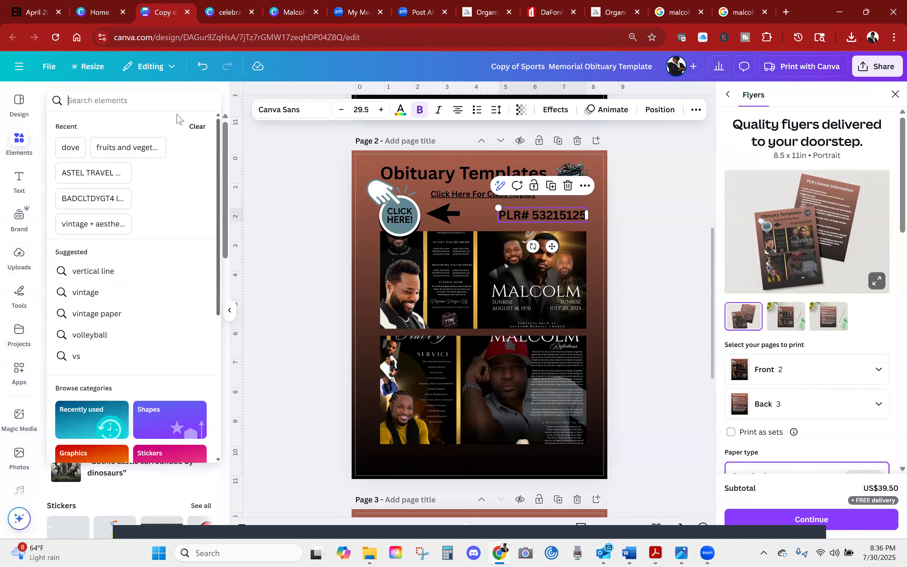
text(C;OCL)
key(BackSpace)
key(BackSpace)
key(BackSpace)
key(BackSpace)
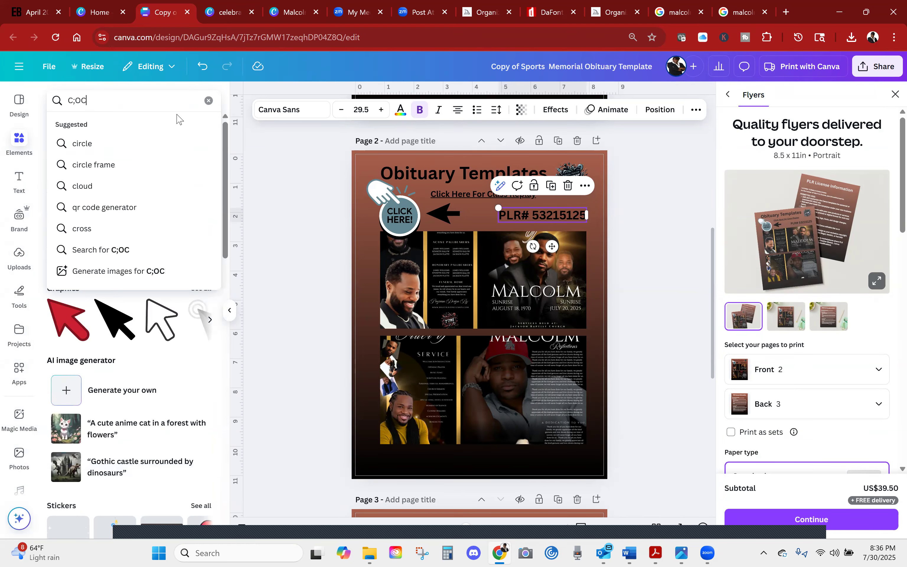
text(LICK HERE)
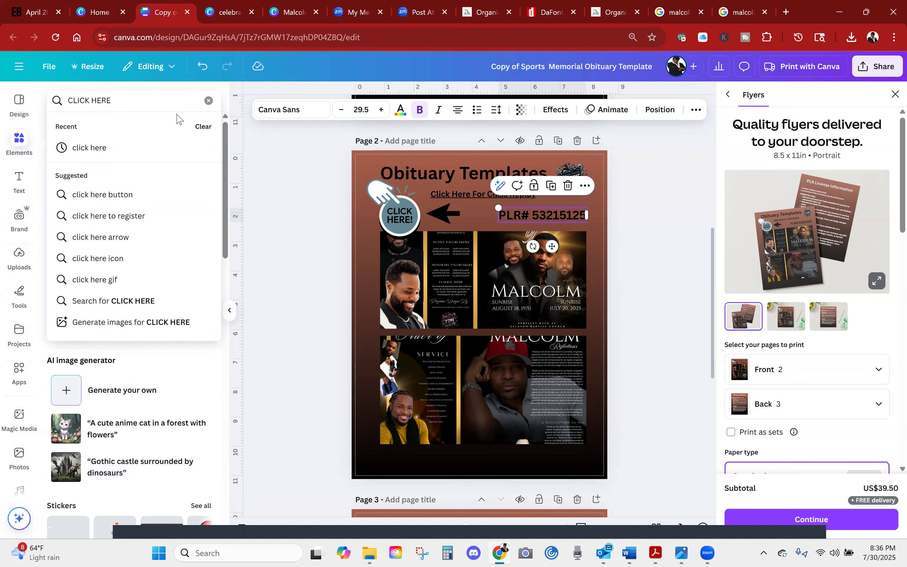
key(Return)
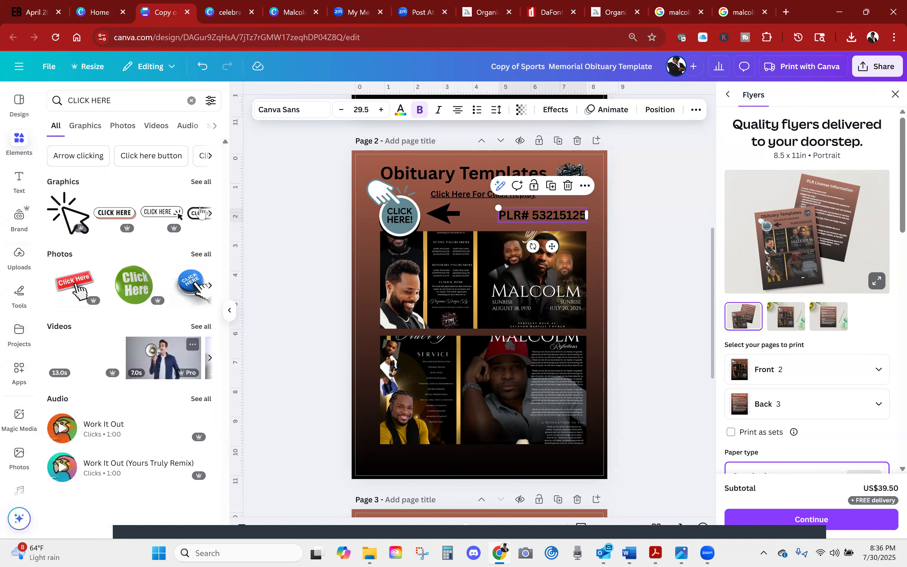
click(199, 182)
scroll(148, 308, down, 5)
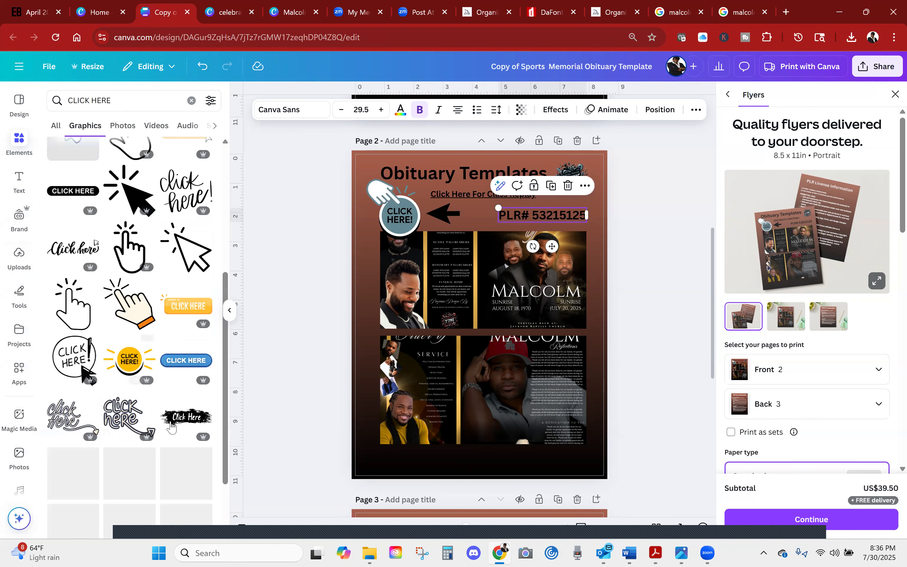
Replace the link on page 2's round CLICK HERE graphic with the copied obituary template link.
click(404, 222)
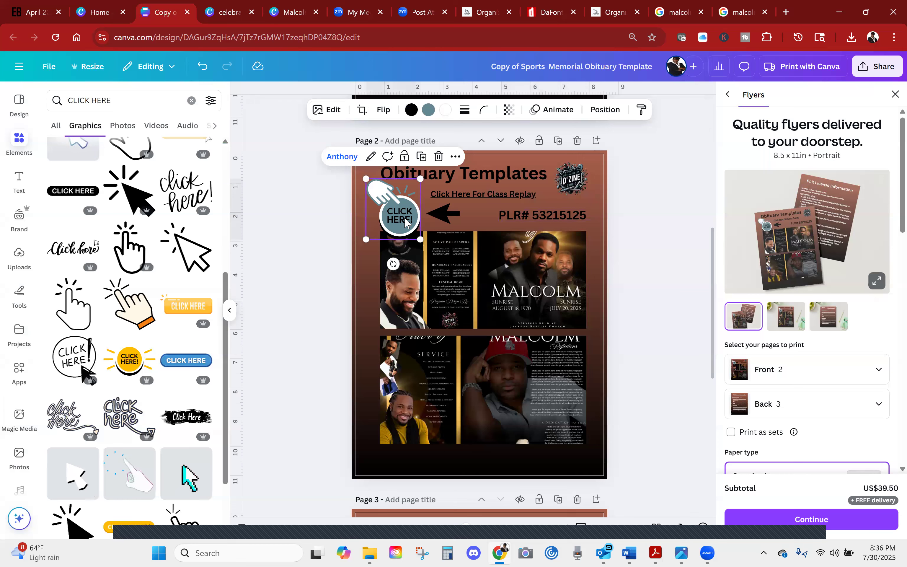
click(456, 157)
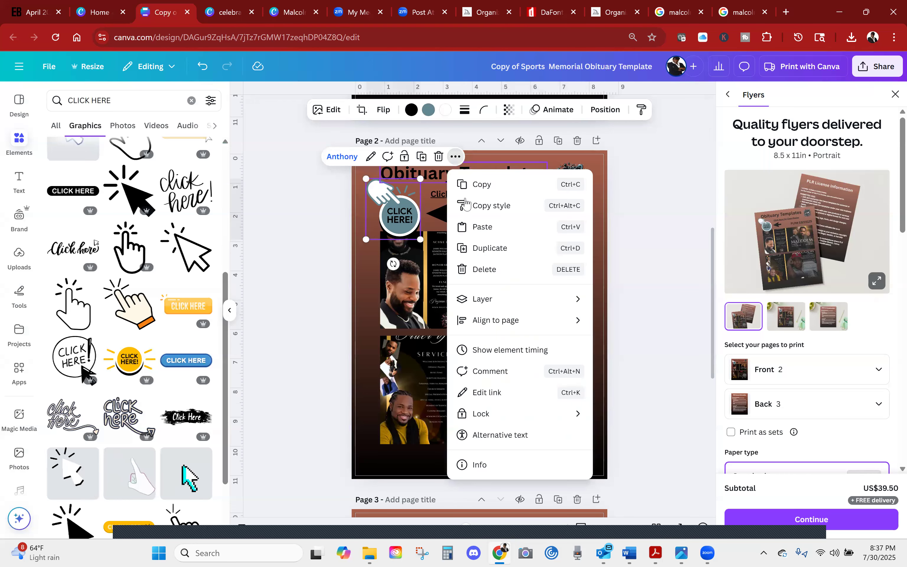
click(494, 393)
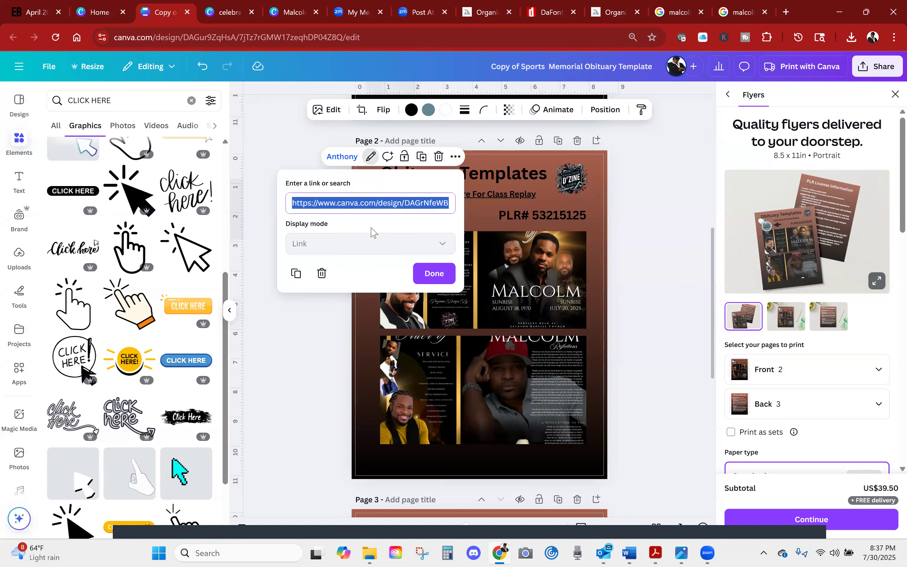
key(ctrl+v)
click(432, 272)
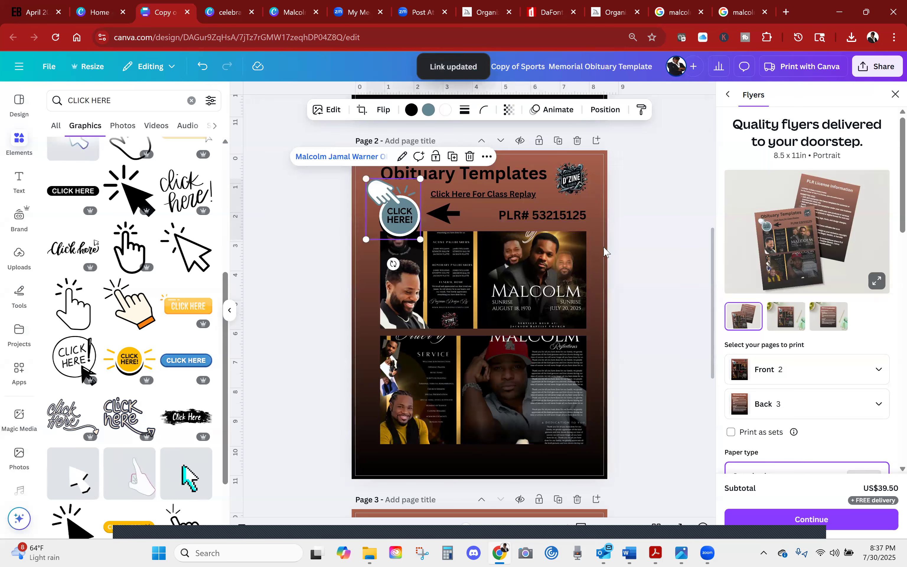
Close the template link details and dismiss the multiple-file download request in the Malcolm Jamal Warner Obituary design.
scroll(584, 416, down, 6)
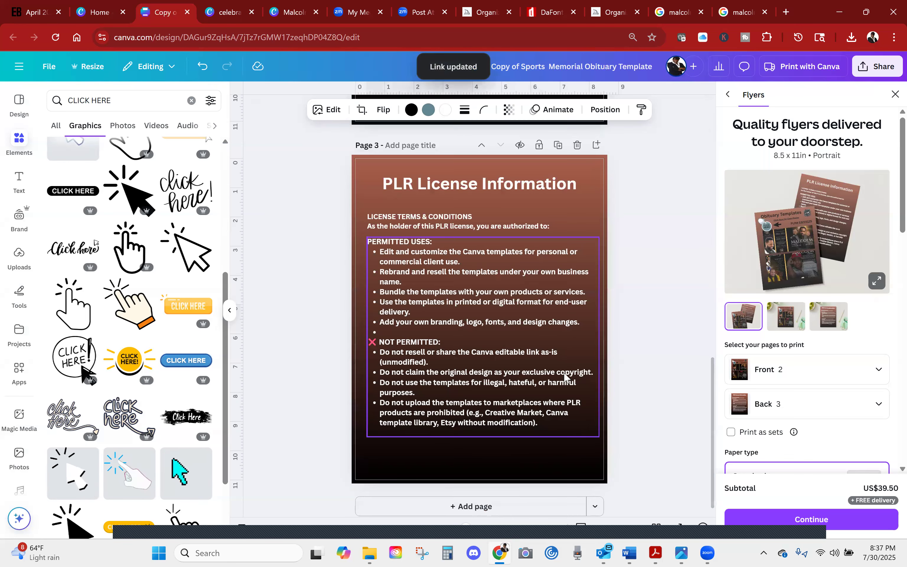
scroll(298, 312, up, 5)
scroll(298, 313, up, 6)
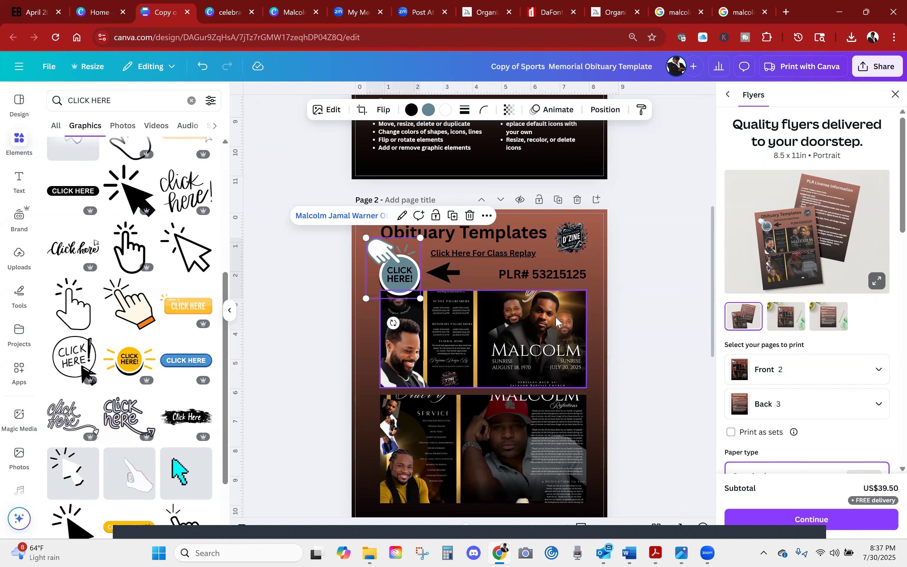
key(ctrl+5)
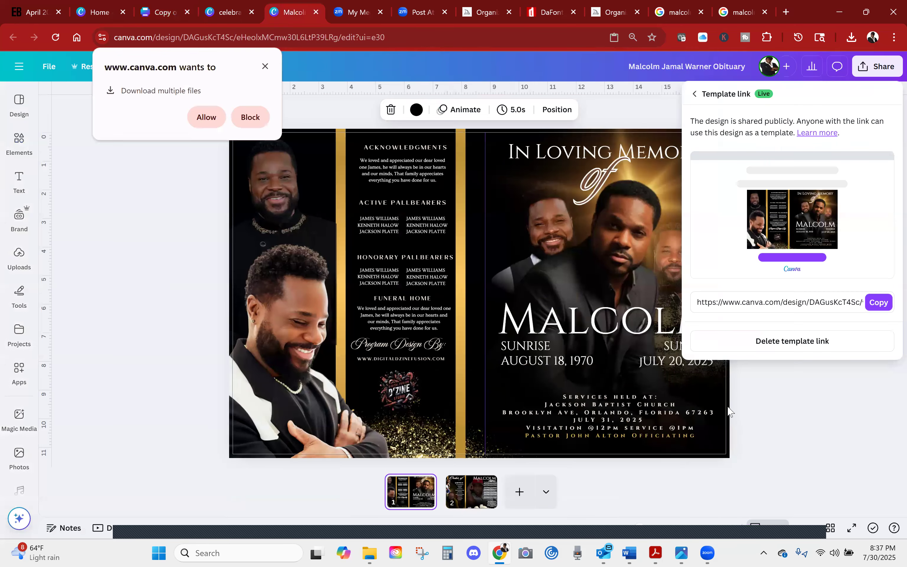
click(854, 454)
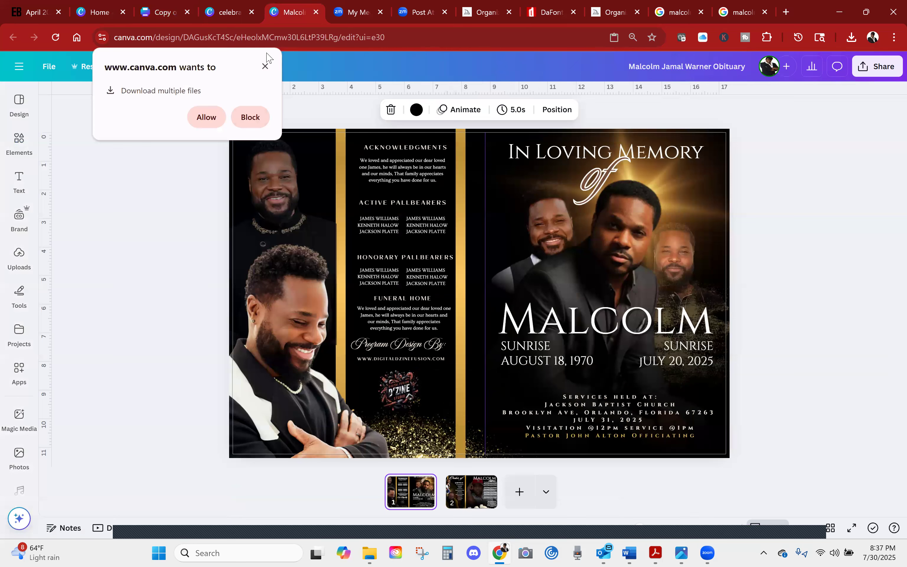
click(265, 67)
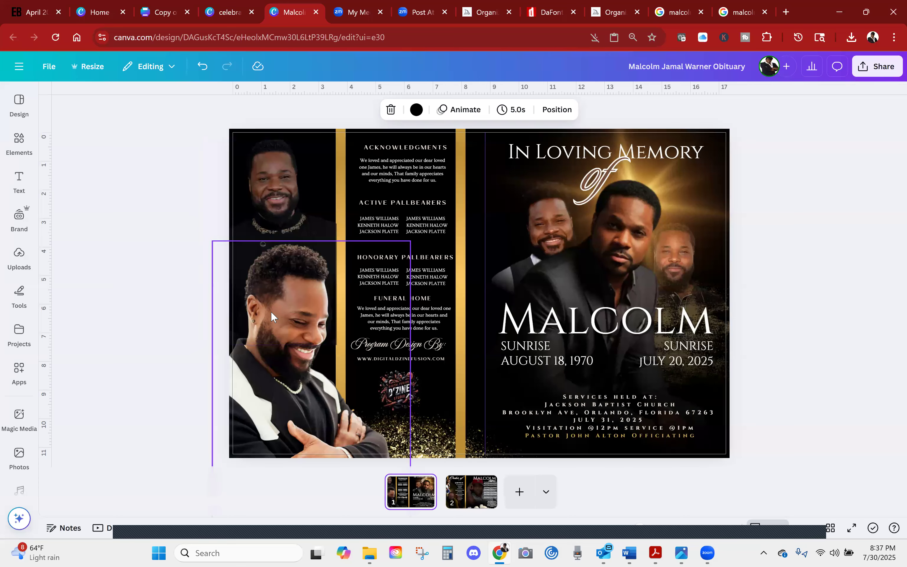
Return to the flyer and reposition the Order of Service image within page 2's lower frame so its top headings show fully.
click(216, 5)
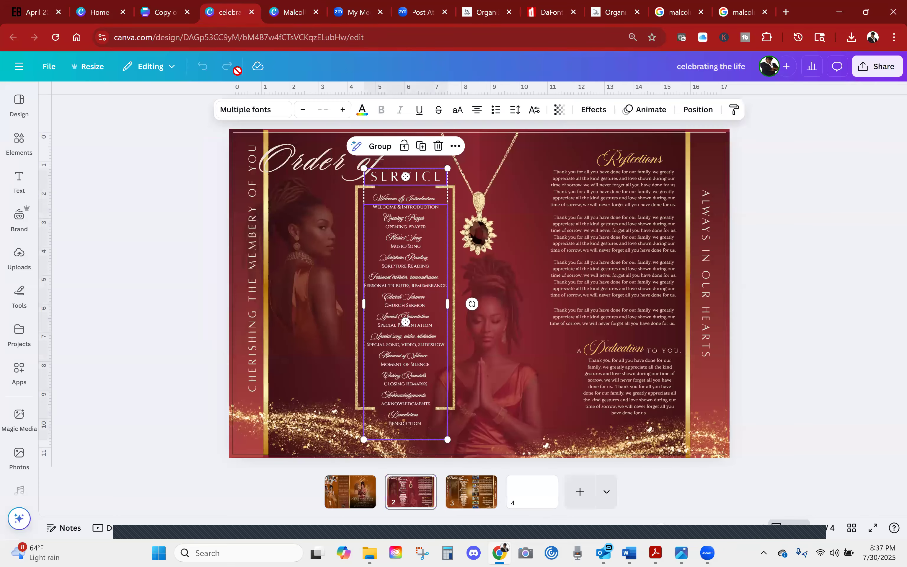
click(296, 6)
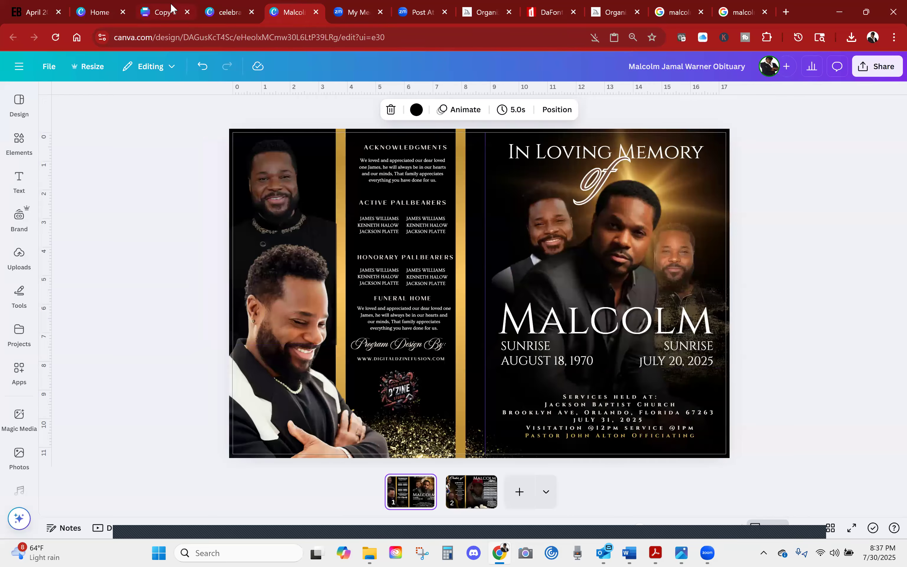
click(176, 18)
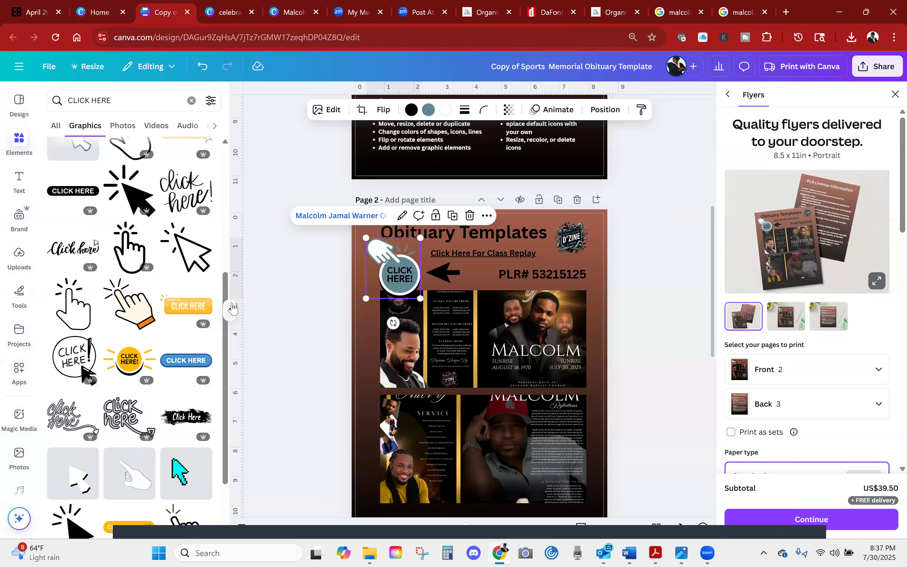
click(227, 311)
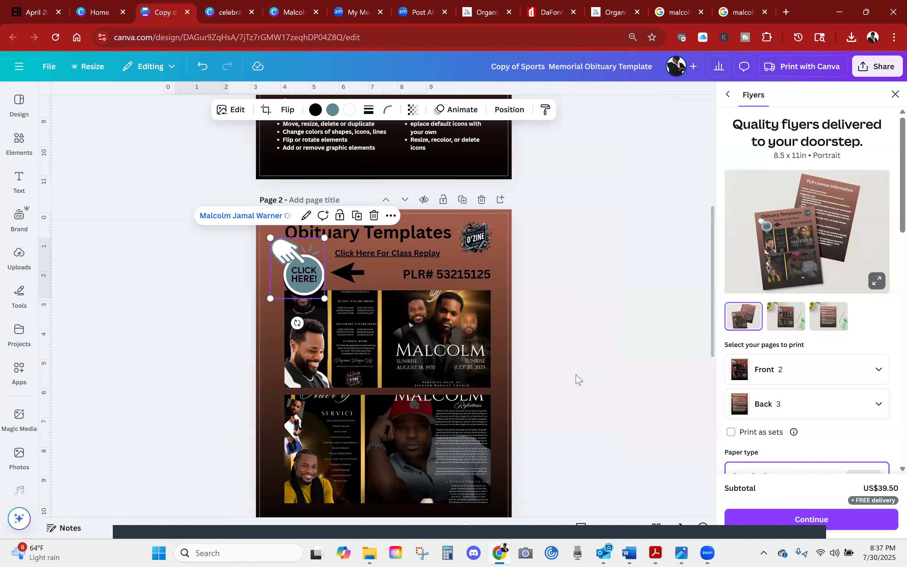
double_click(446, 431)
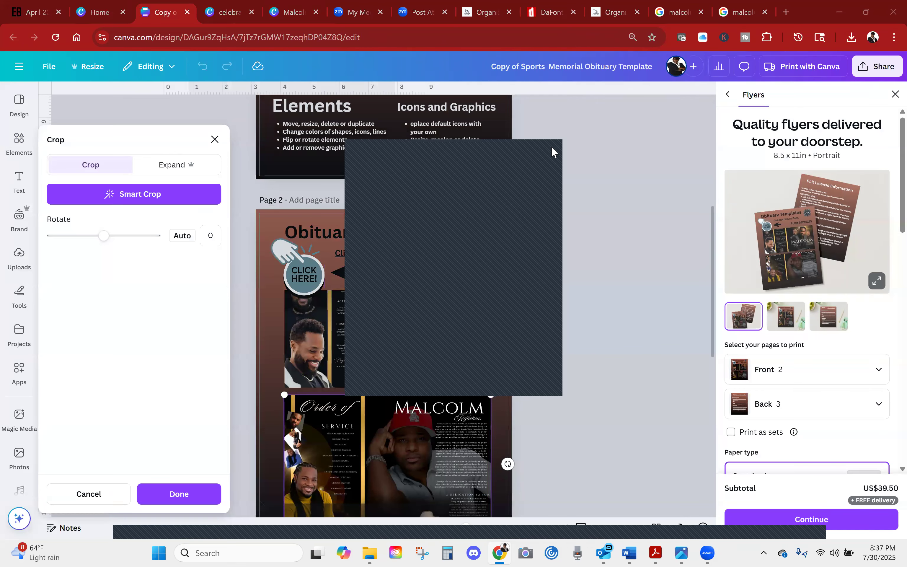
click(217, 139)
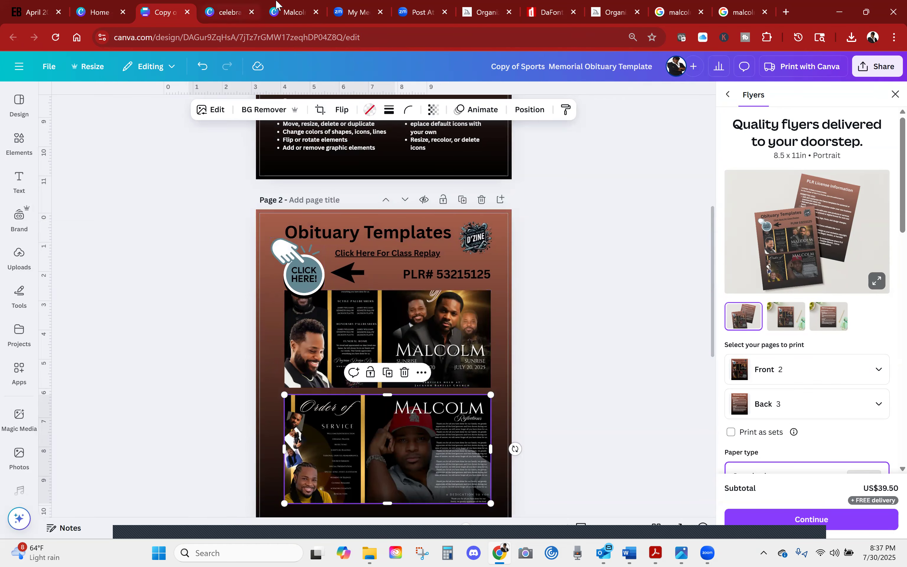
click(291, 11)
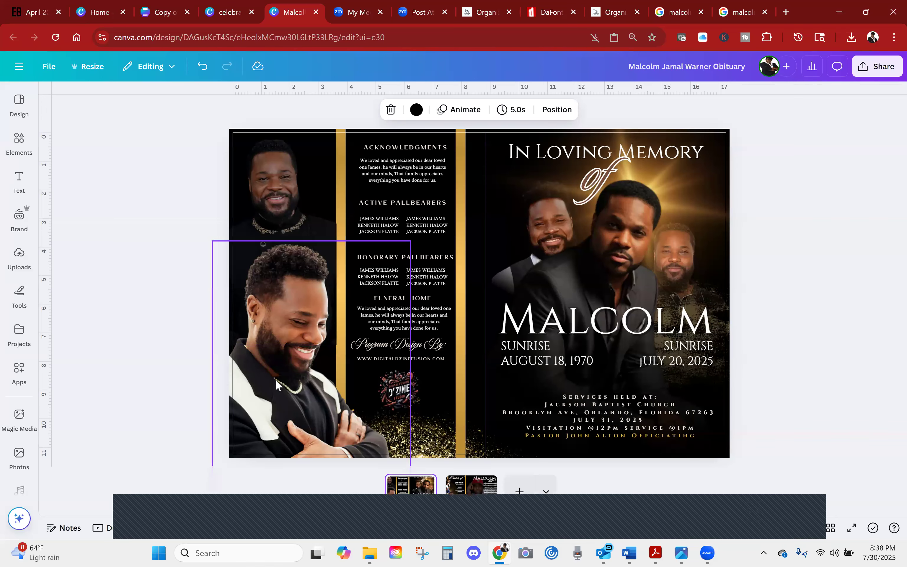
click(226, 8)
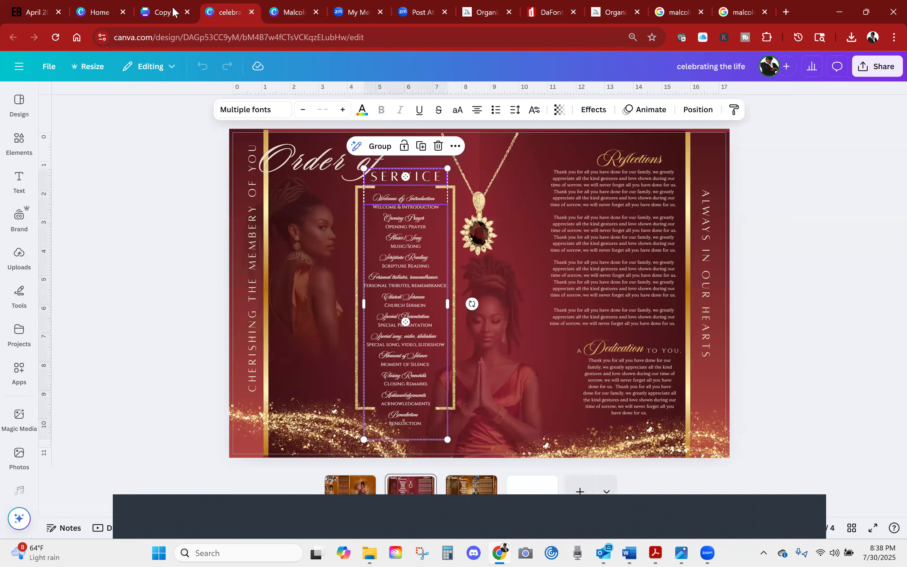
Return to the Obituary Templates flyer and review its three pages, from the Canva template editing guide to the PLR License Information.
click(165, 12)
click(174, 201)
scroll(388, 267, up, 8)
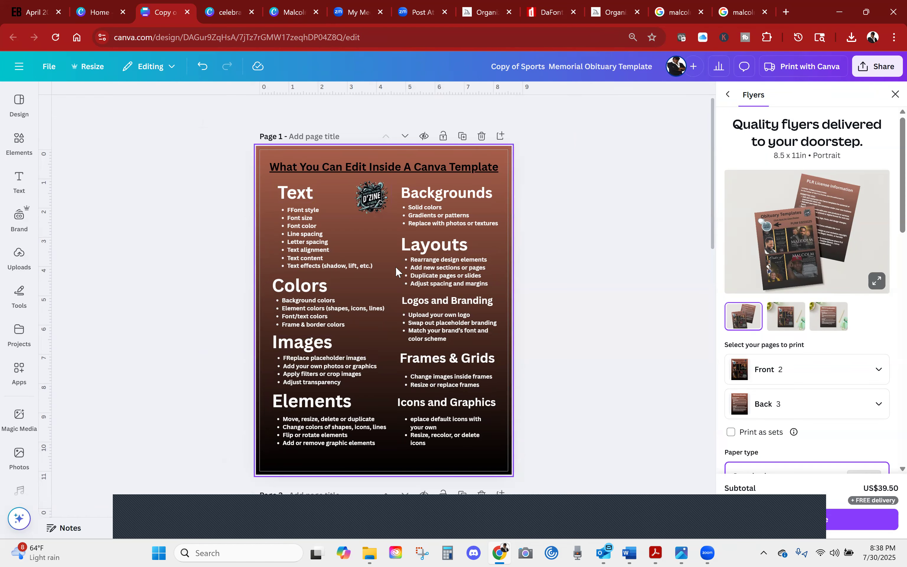
scroll(406, 321, down, 12)
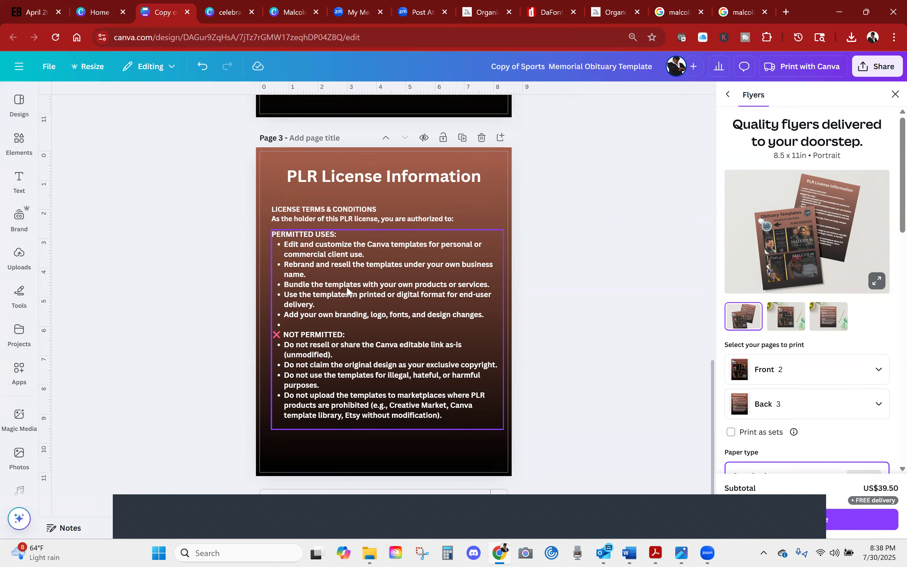
scroll(402, 229, up, 6)
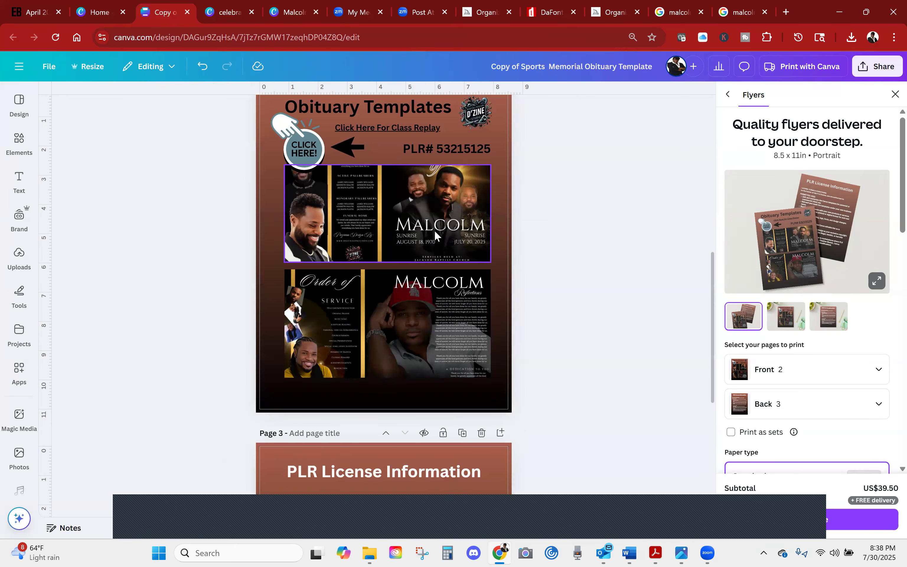
Close the flyer printing options and download all three pages as a PDF Standard file.
click(894, 95)
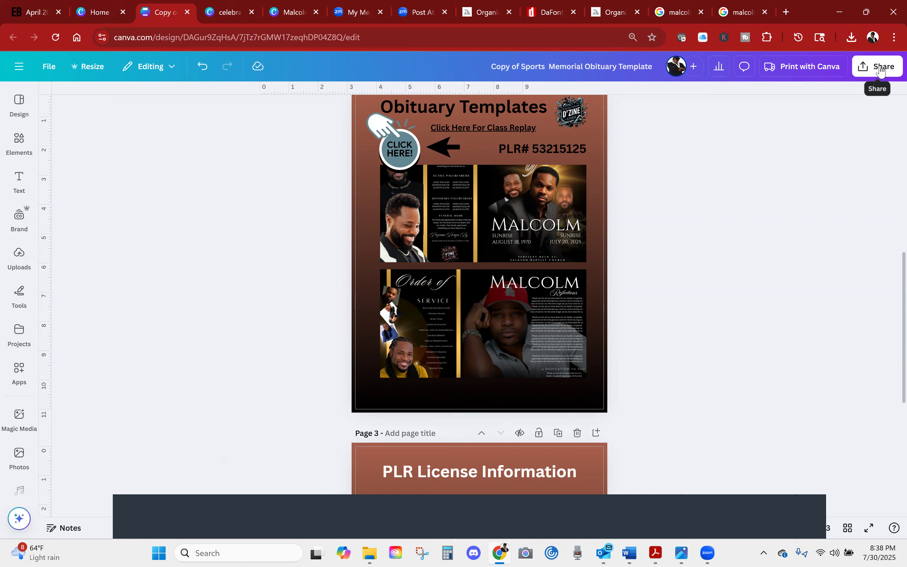
click(881, 69)
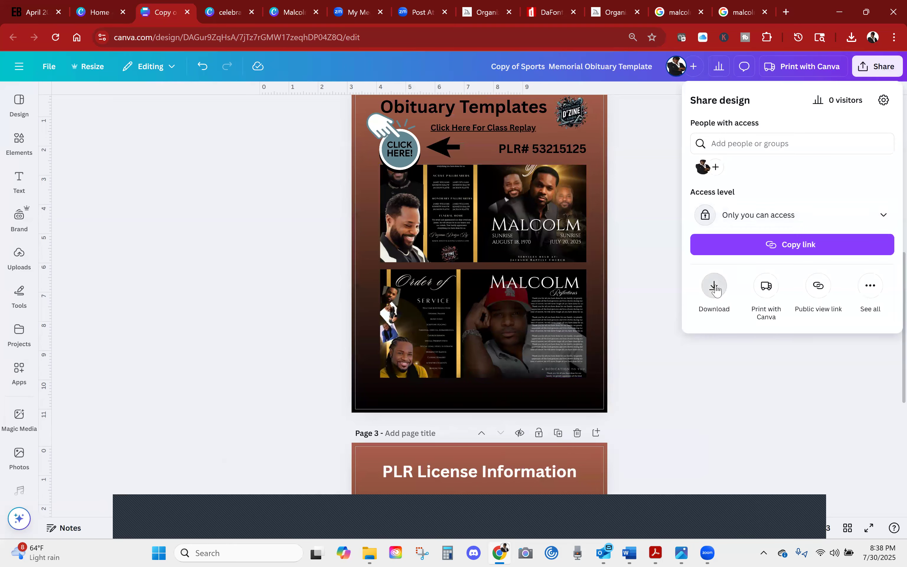
click(713, 287)
click(729, 145)
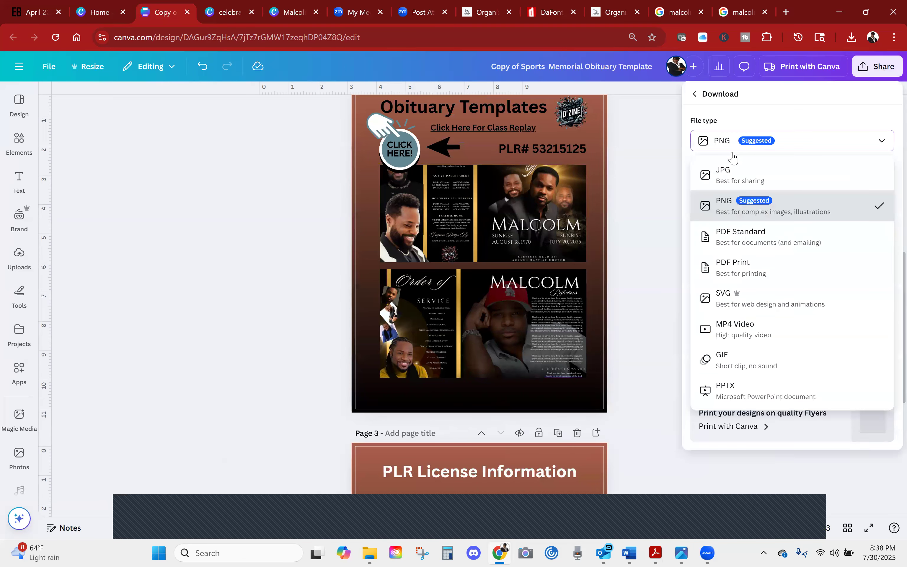
click(753, 247)
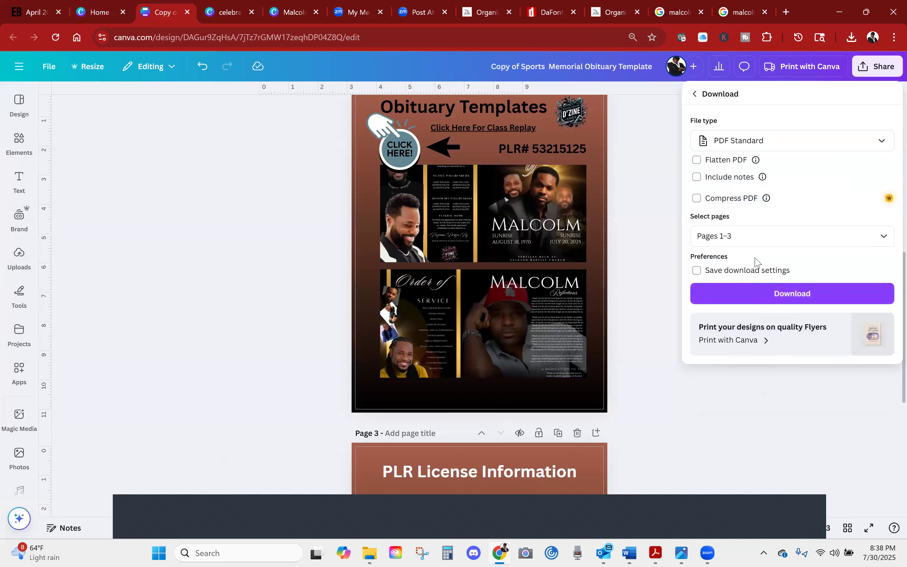
click(761, 292)
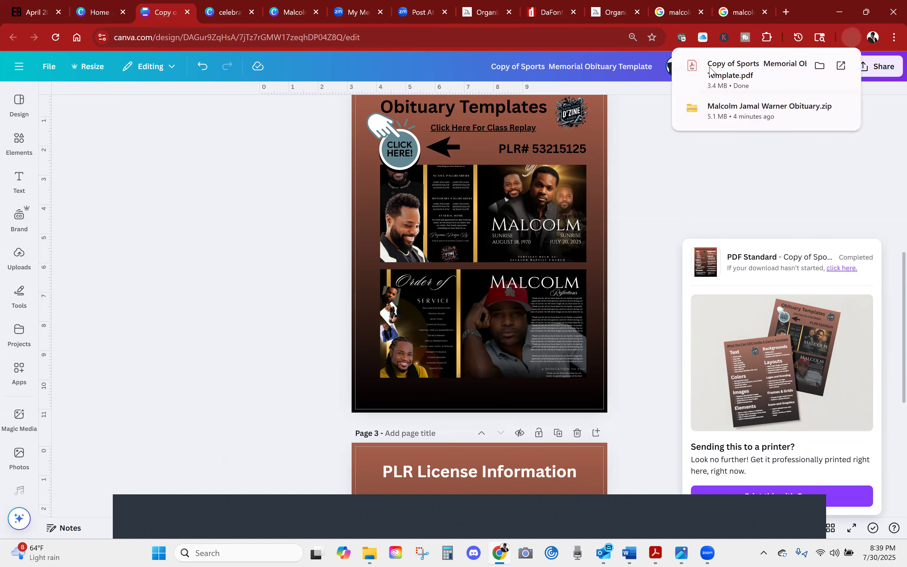
Open the downloaded flyer PDF and test the template link on page 2's round CLICK HERE graphic.
click(733, 75)
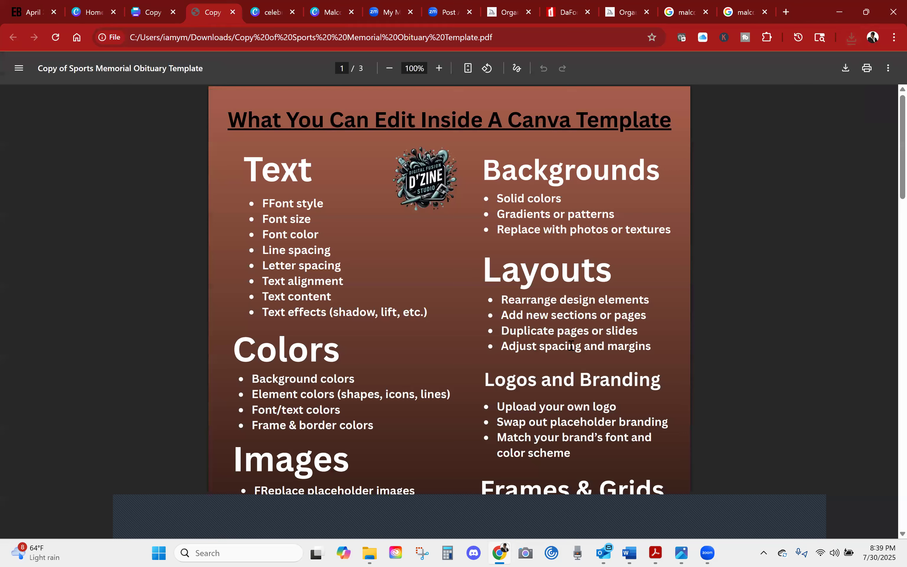
scroll(456, 363, down, 8)
scroll(458, 364, down, 5)
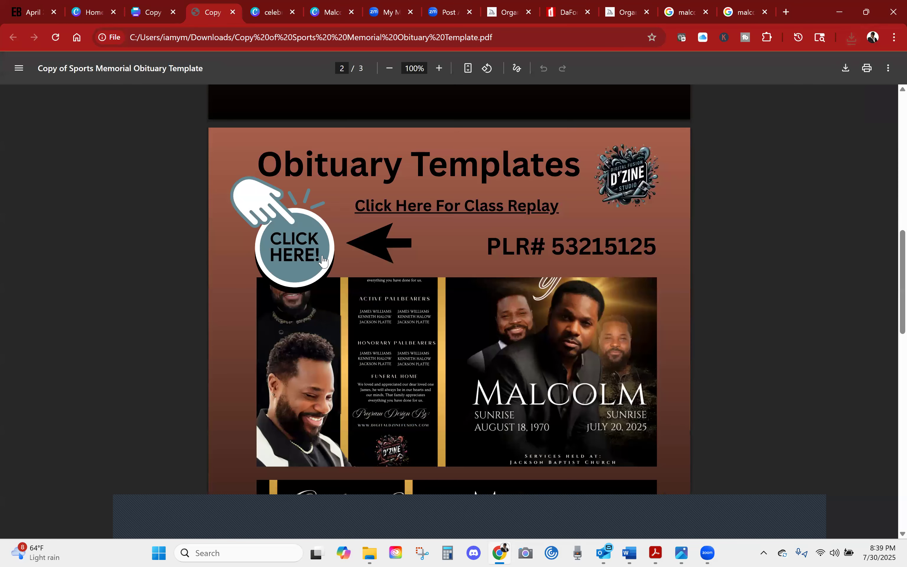
click(295, 249)
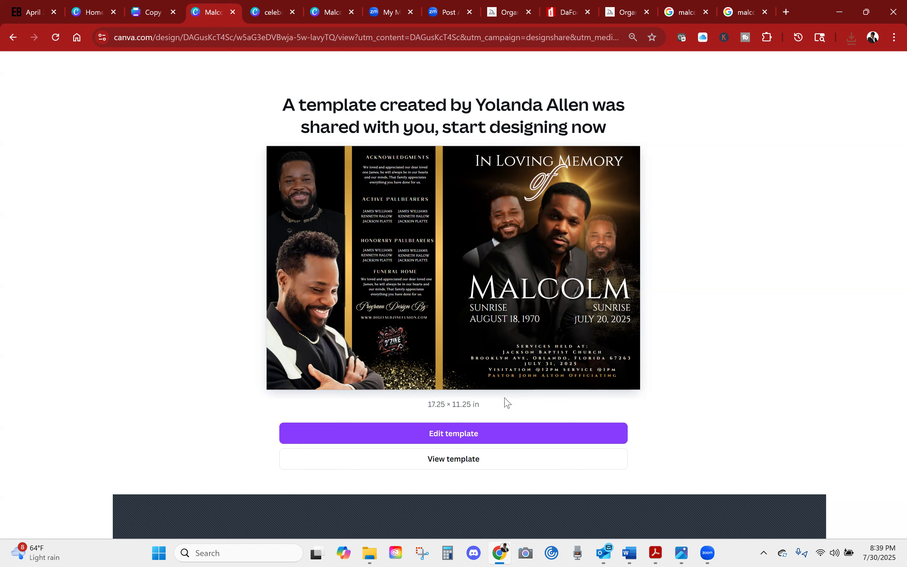
Open the Digital Fusion D'zines store website in a new browser tab.
click(789, 4)
text(INC)
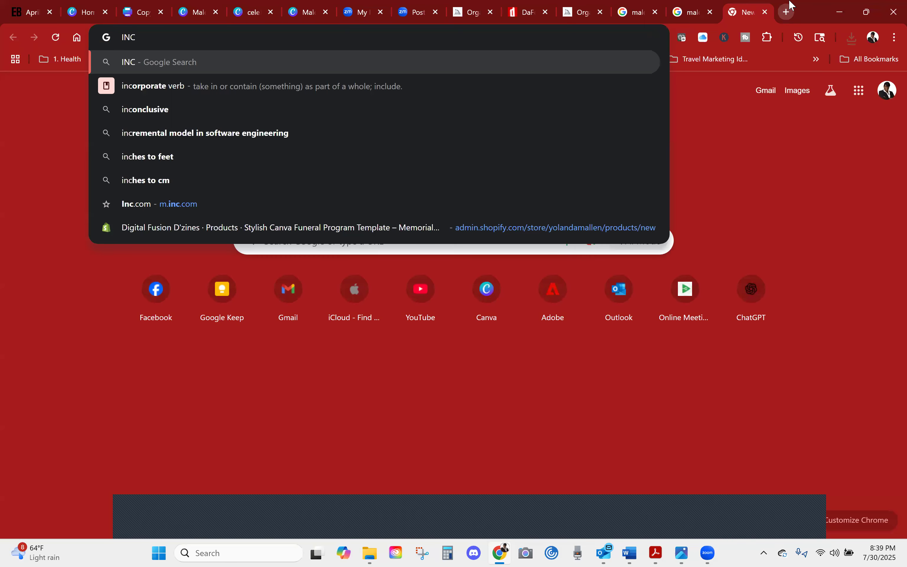
key(BackSpace)
key(BackSpace)
key(BackSpace)
text(I)
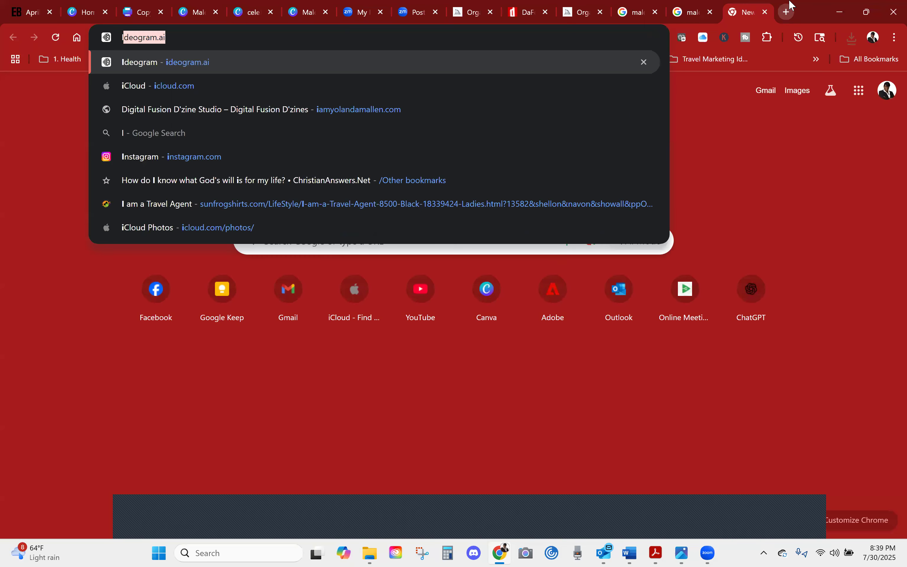
text(AMYolandamallen.com)
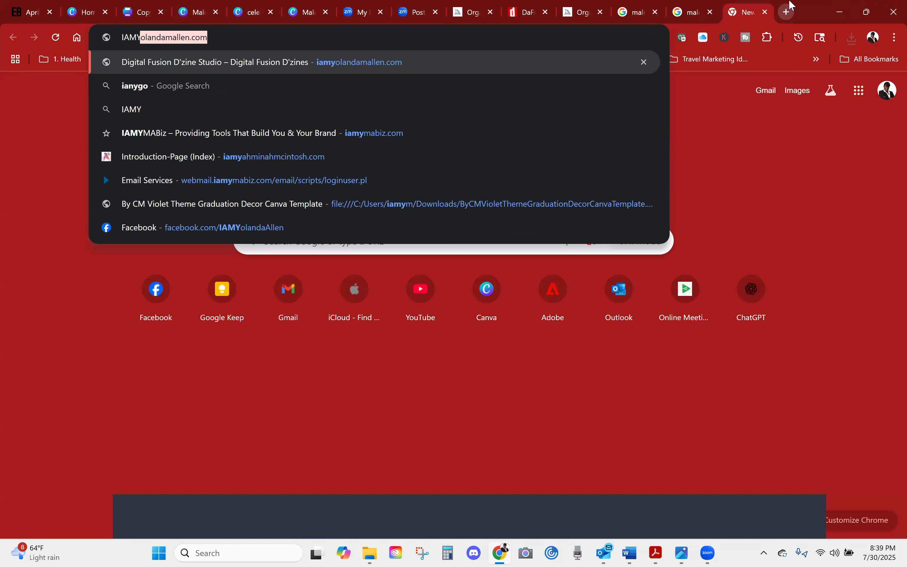
key(Return)
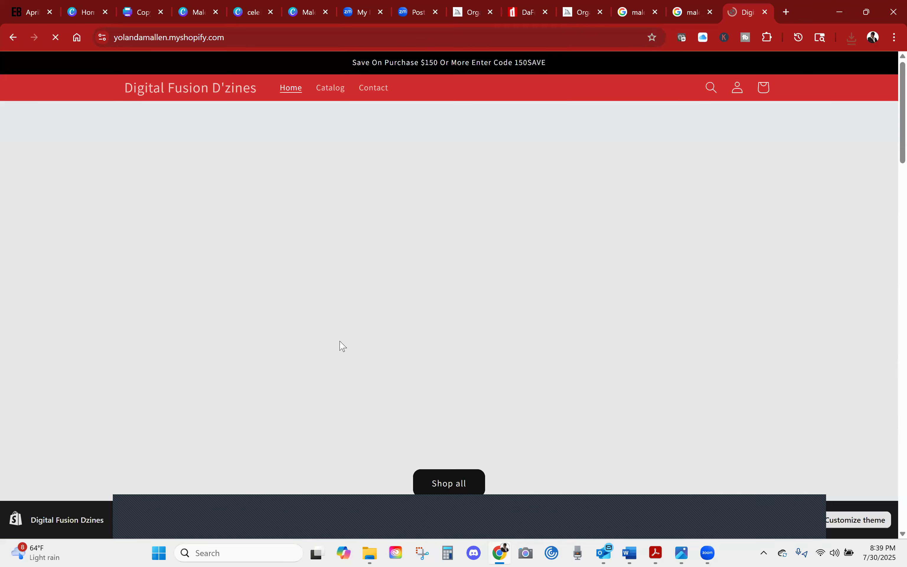
Browse the store's Digital D'zine Templates collection and open the Stylish Canva Funeral Program Template product page.
scroll(337, 347, down, 1)
scroll(345, 378, down, 2)
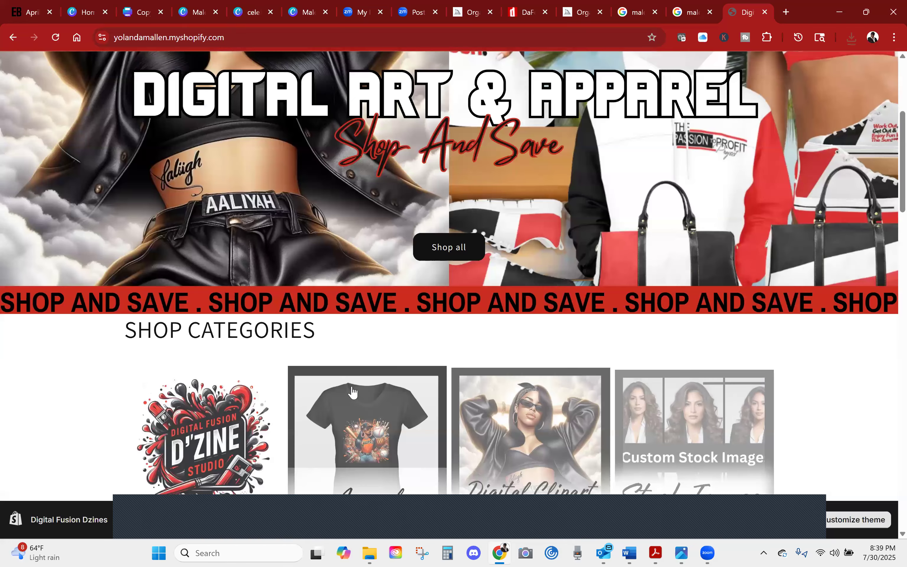
scroll(300, 344, down, 4)
click(226, 209)
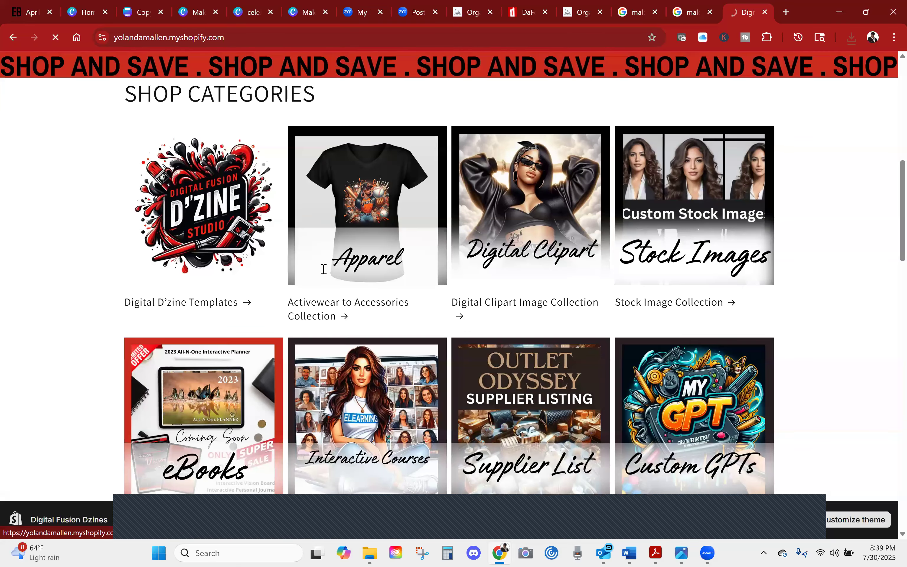
scroll(371, 318, down, 5)
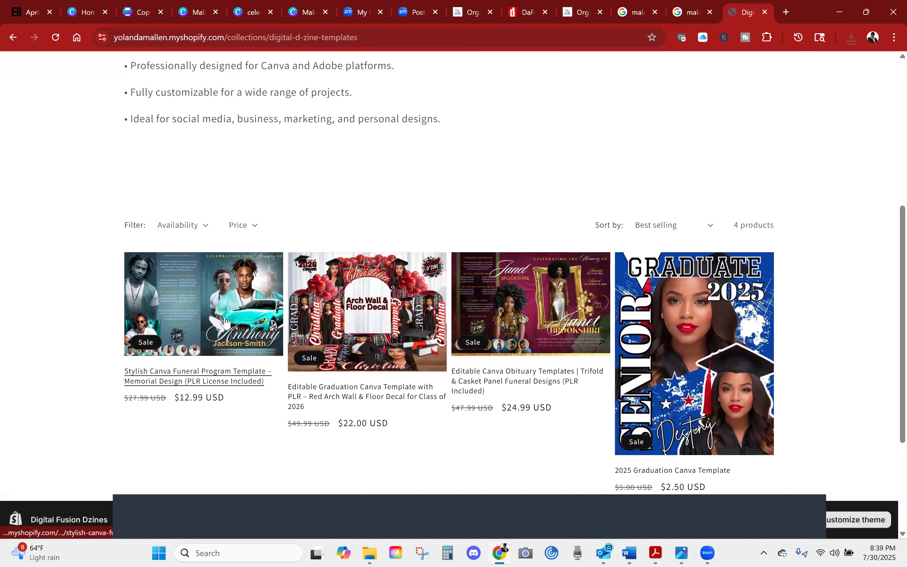
click(225, 322)
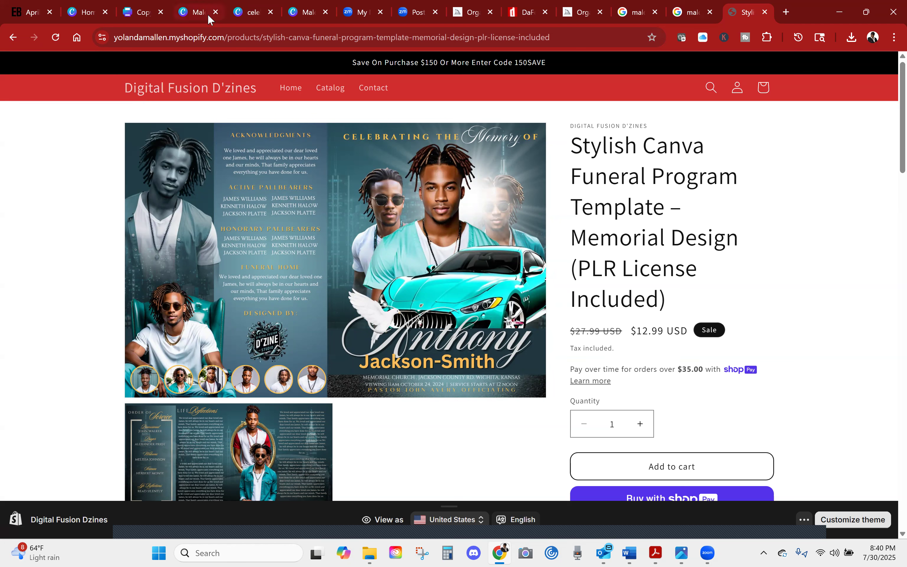
Go back to the Digital Fusion D'zines home page and look over the shop categories.
mouse_move(209, 21)
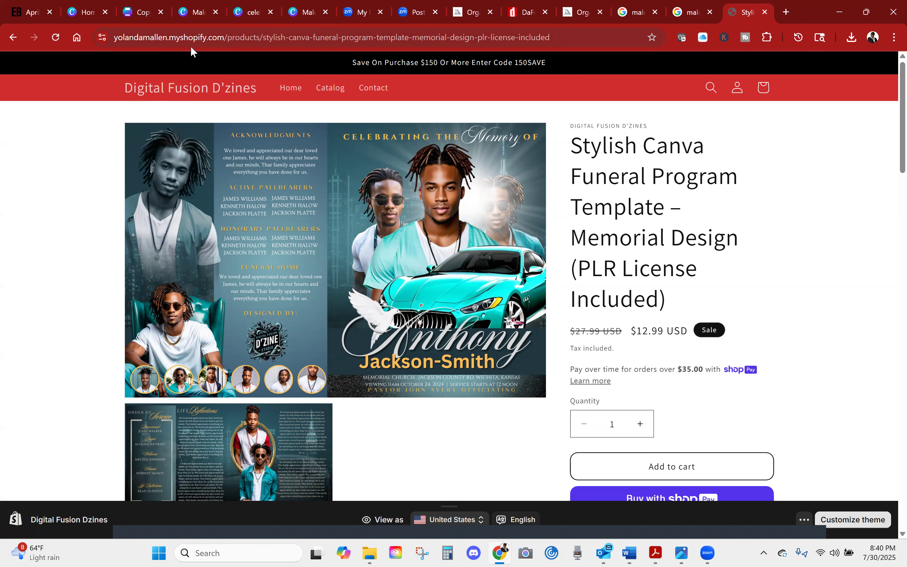
mouse_move(243, 196)
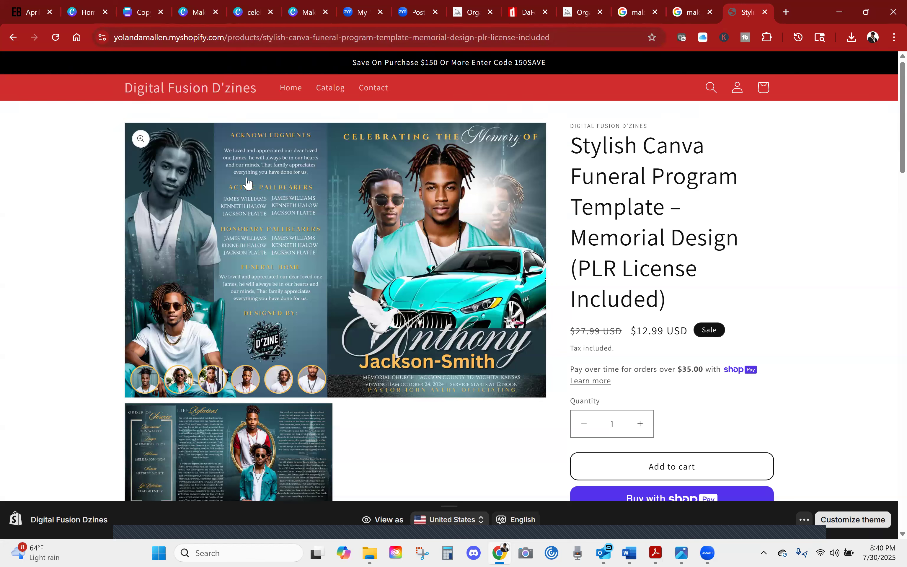
click(195, 88)
scroll(304, 361, down, 8)
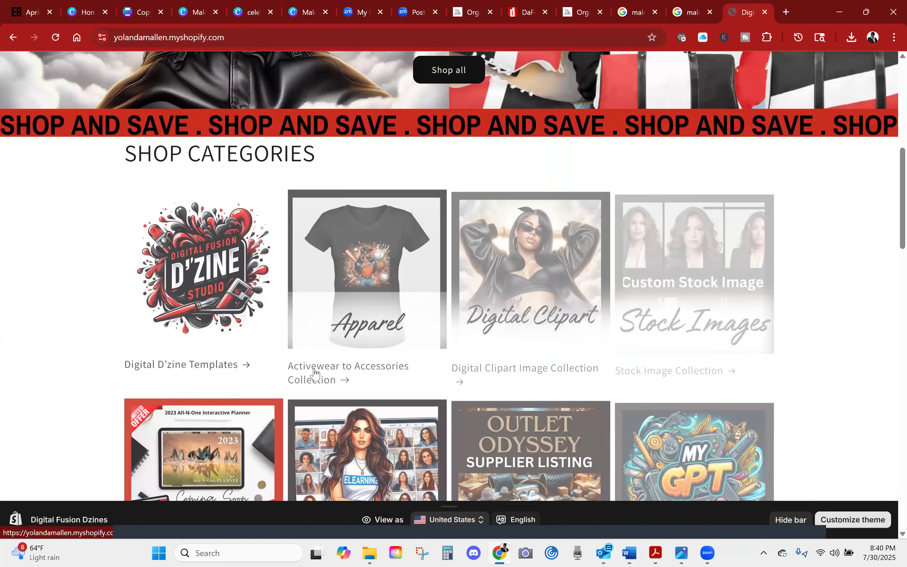
scroll(304, 366, down, 5)
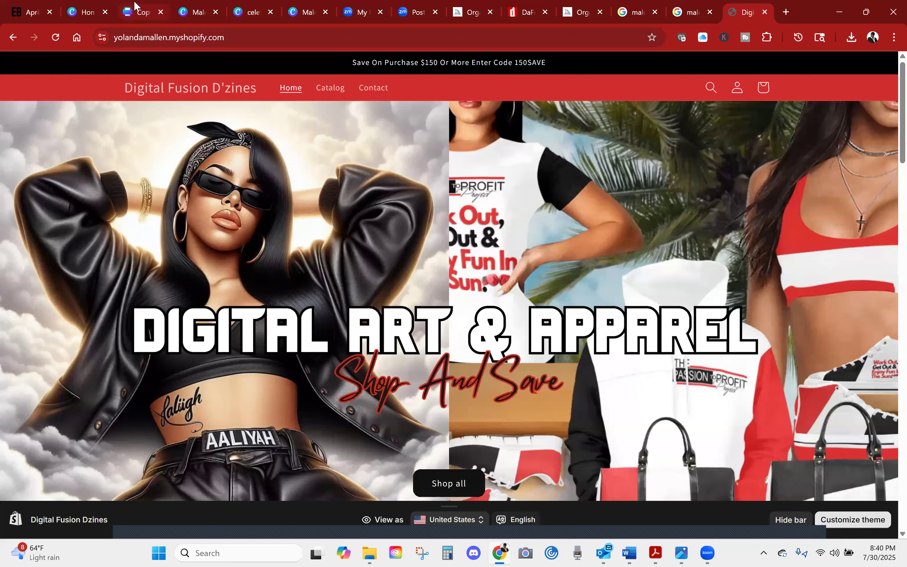
Return to the flyer design and review the permitted and not permitted uses on page 3's PLR License Information.
click(135, 8)
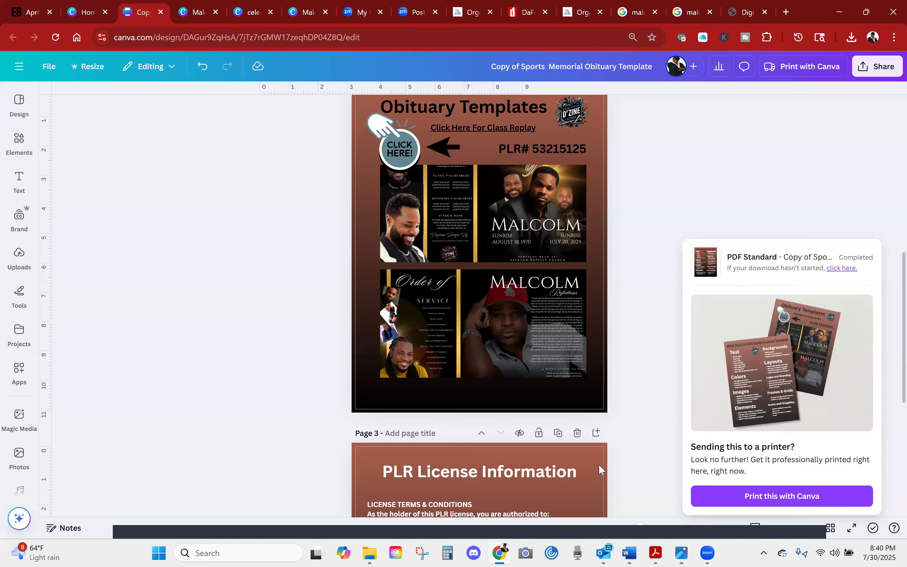
scroll(444, 436, down, 6)
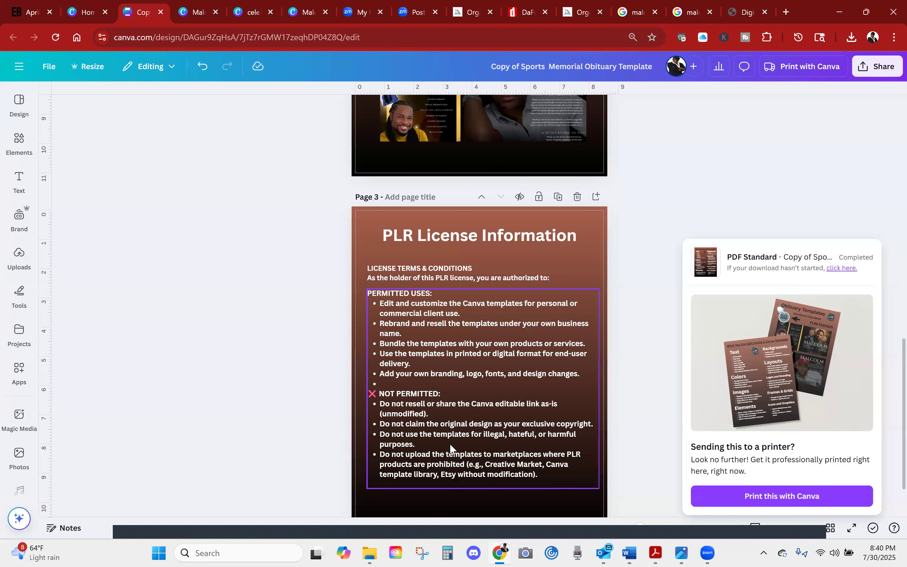
scroll(481, 456, up, 2)
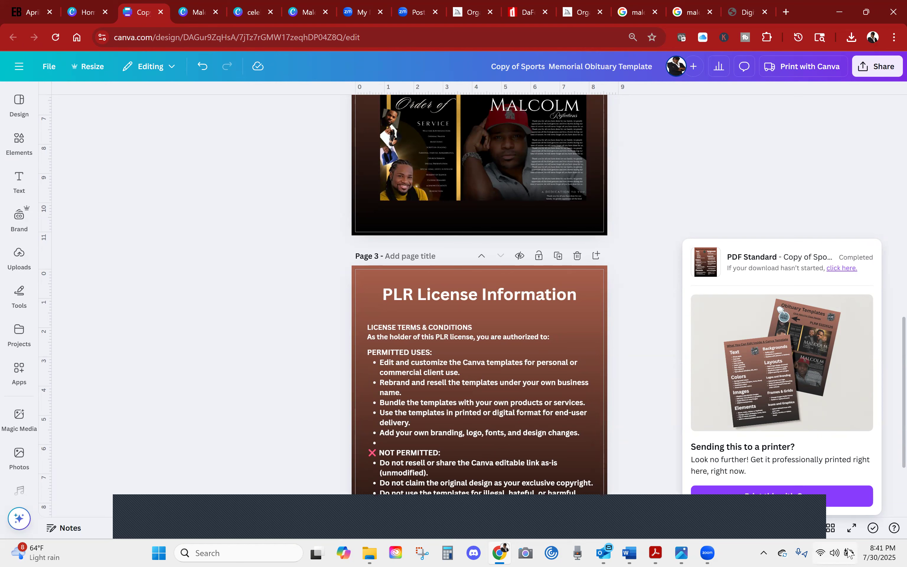
click(801, 520)
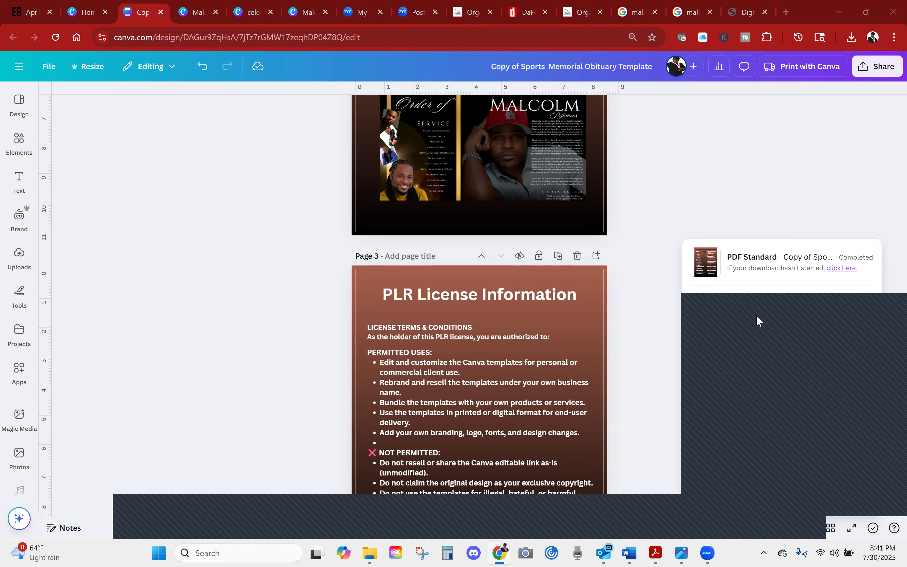